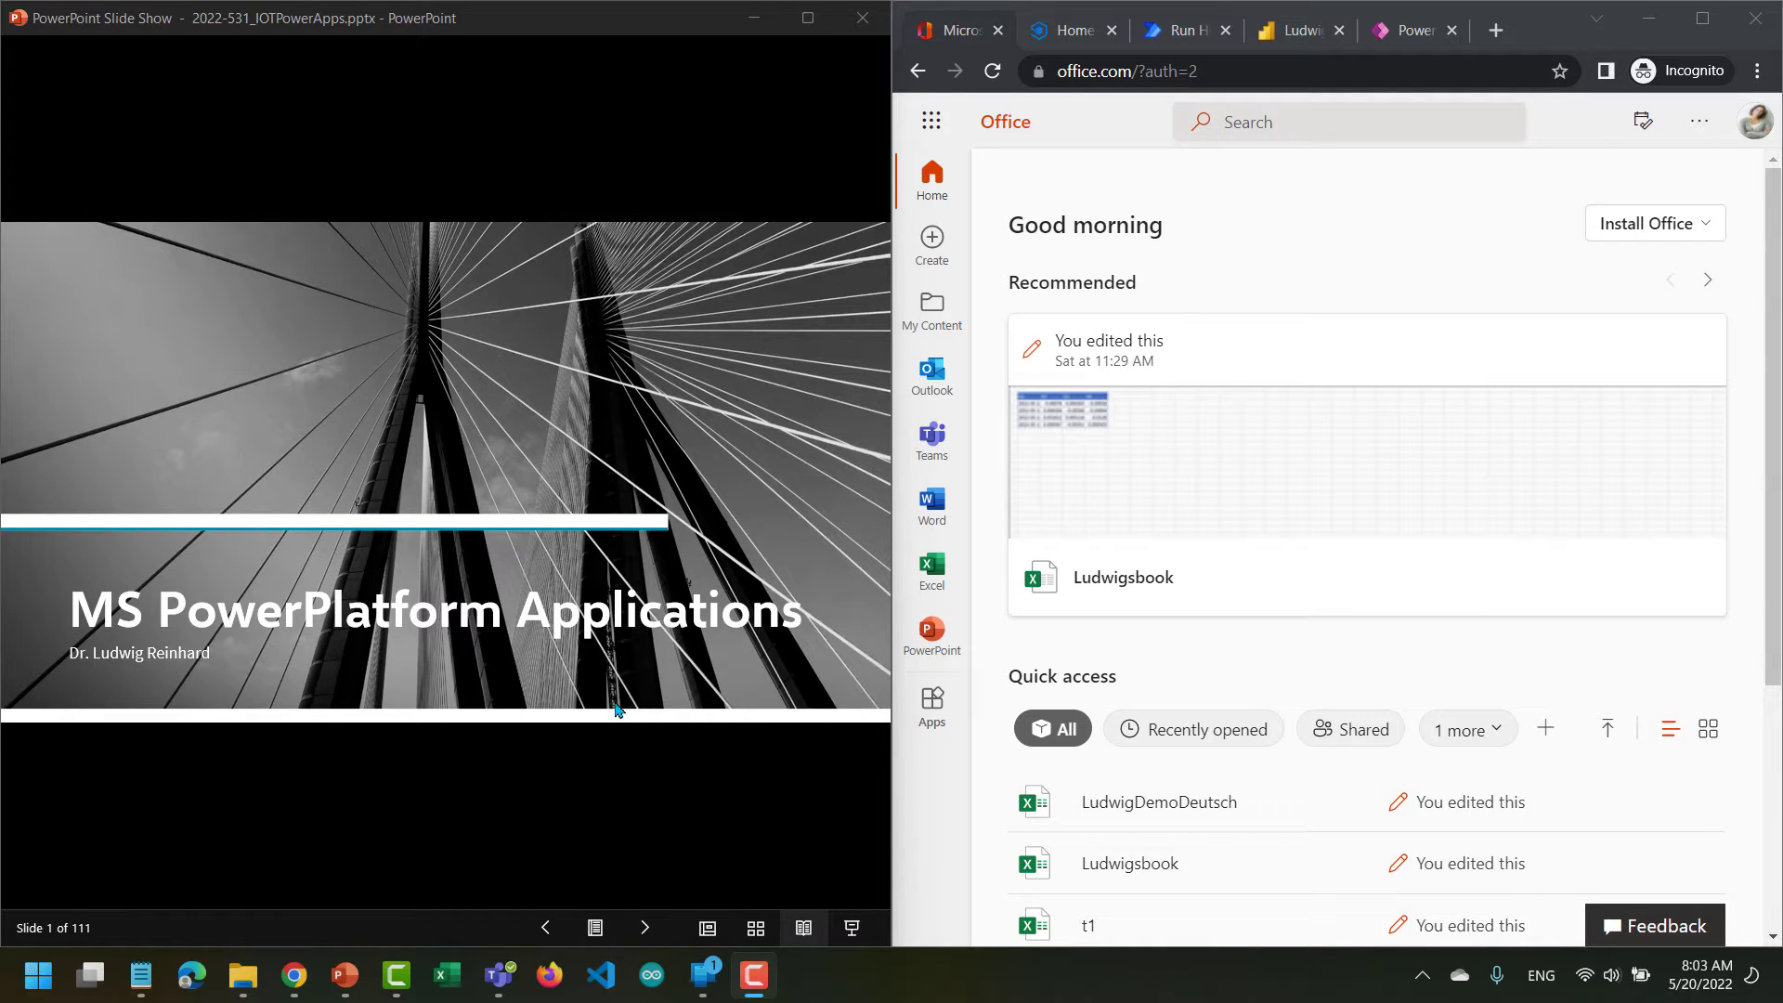
Advance the slide show through the title slides to the overview table's four labs and business use cases.
click(646, 932)
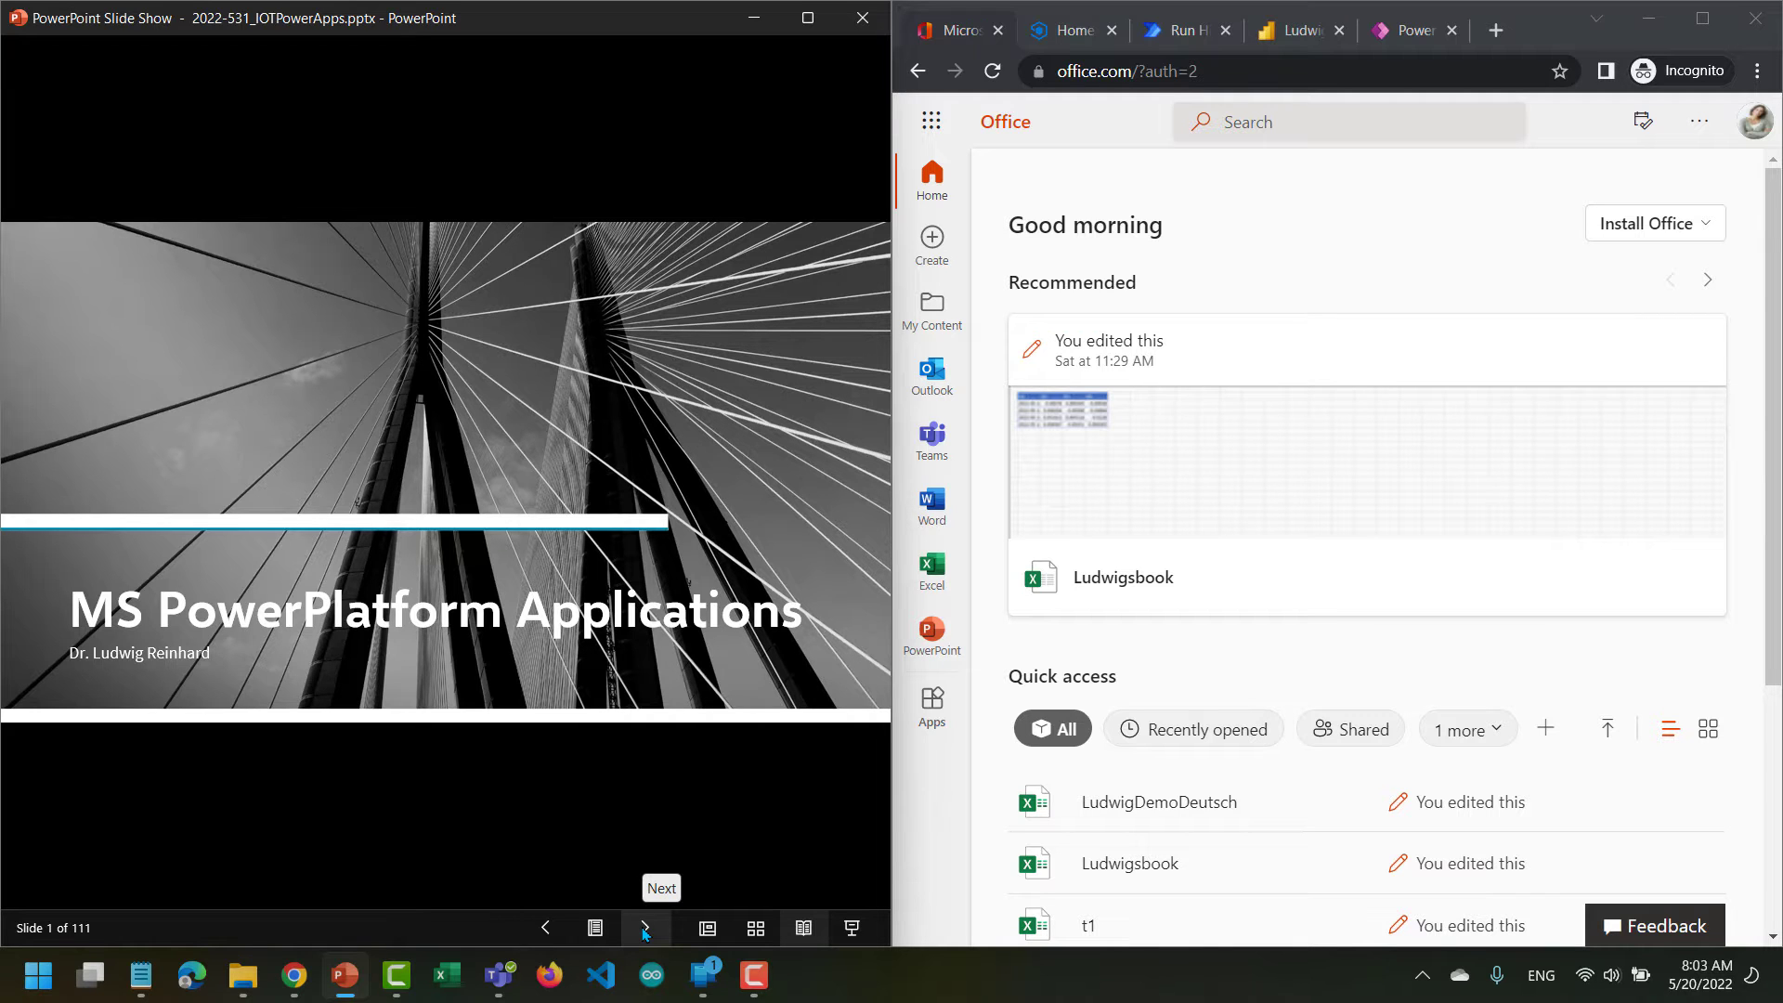
click(645, 931)
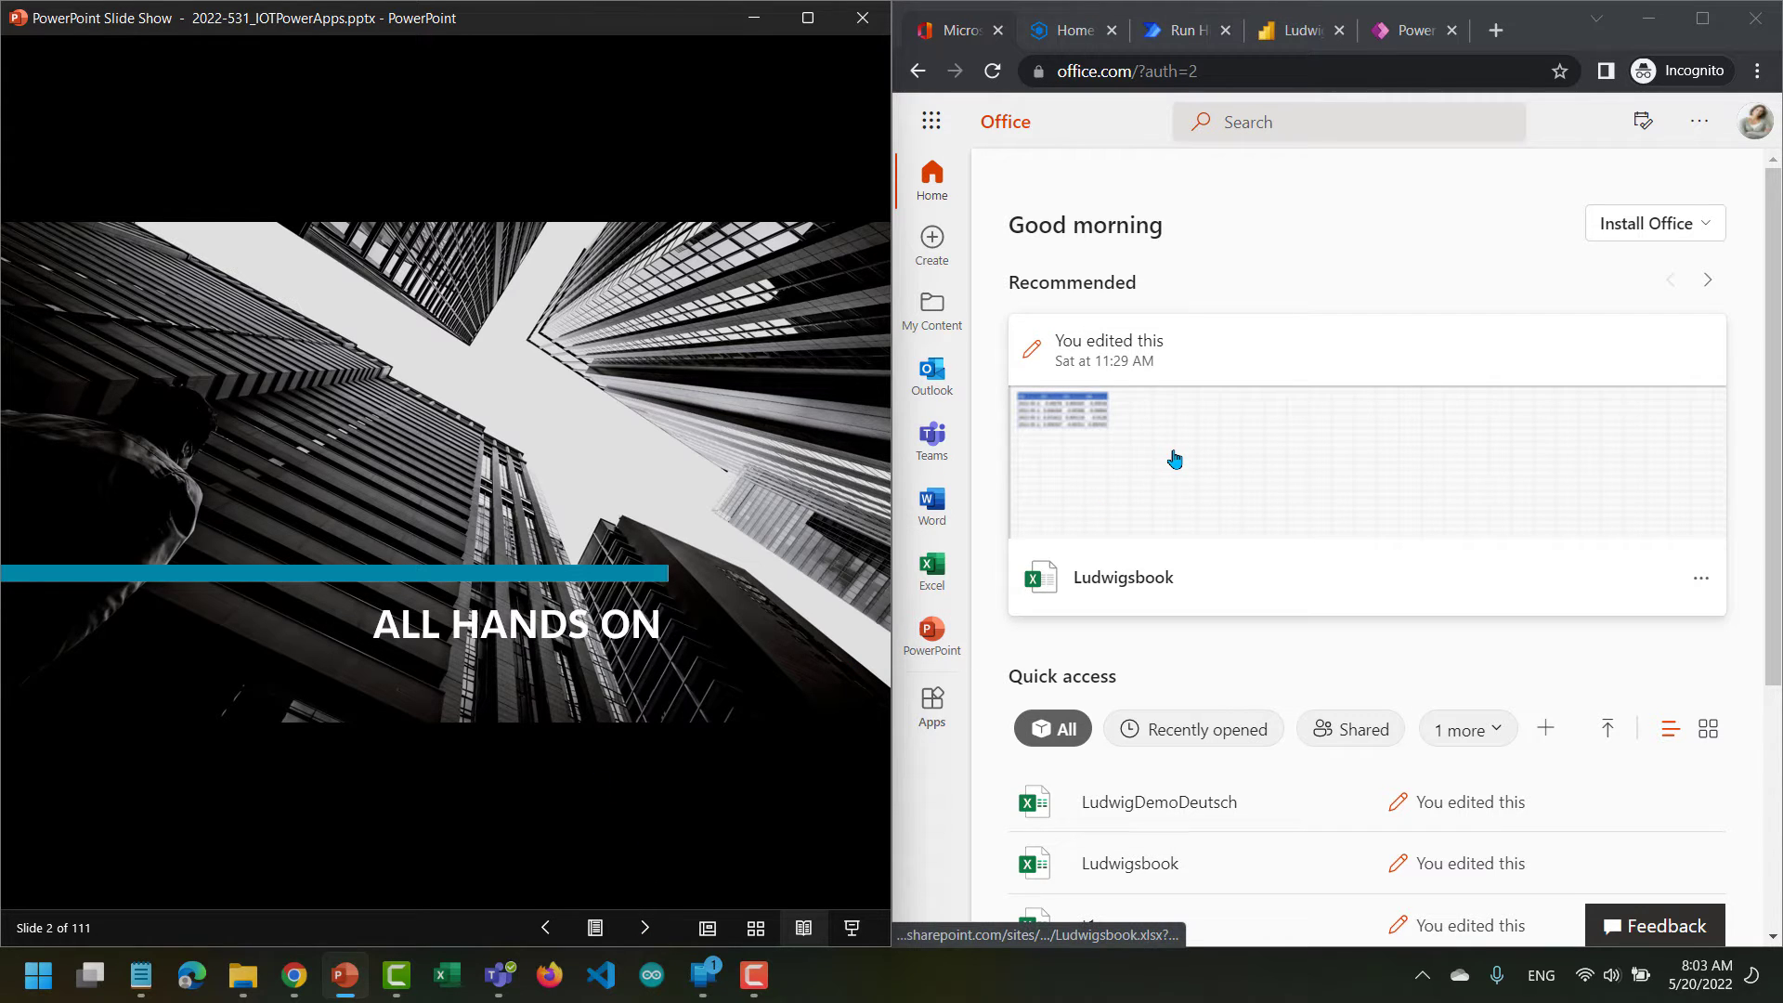
click(643, 928)
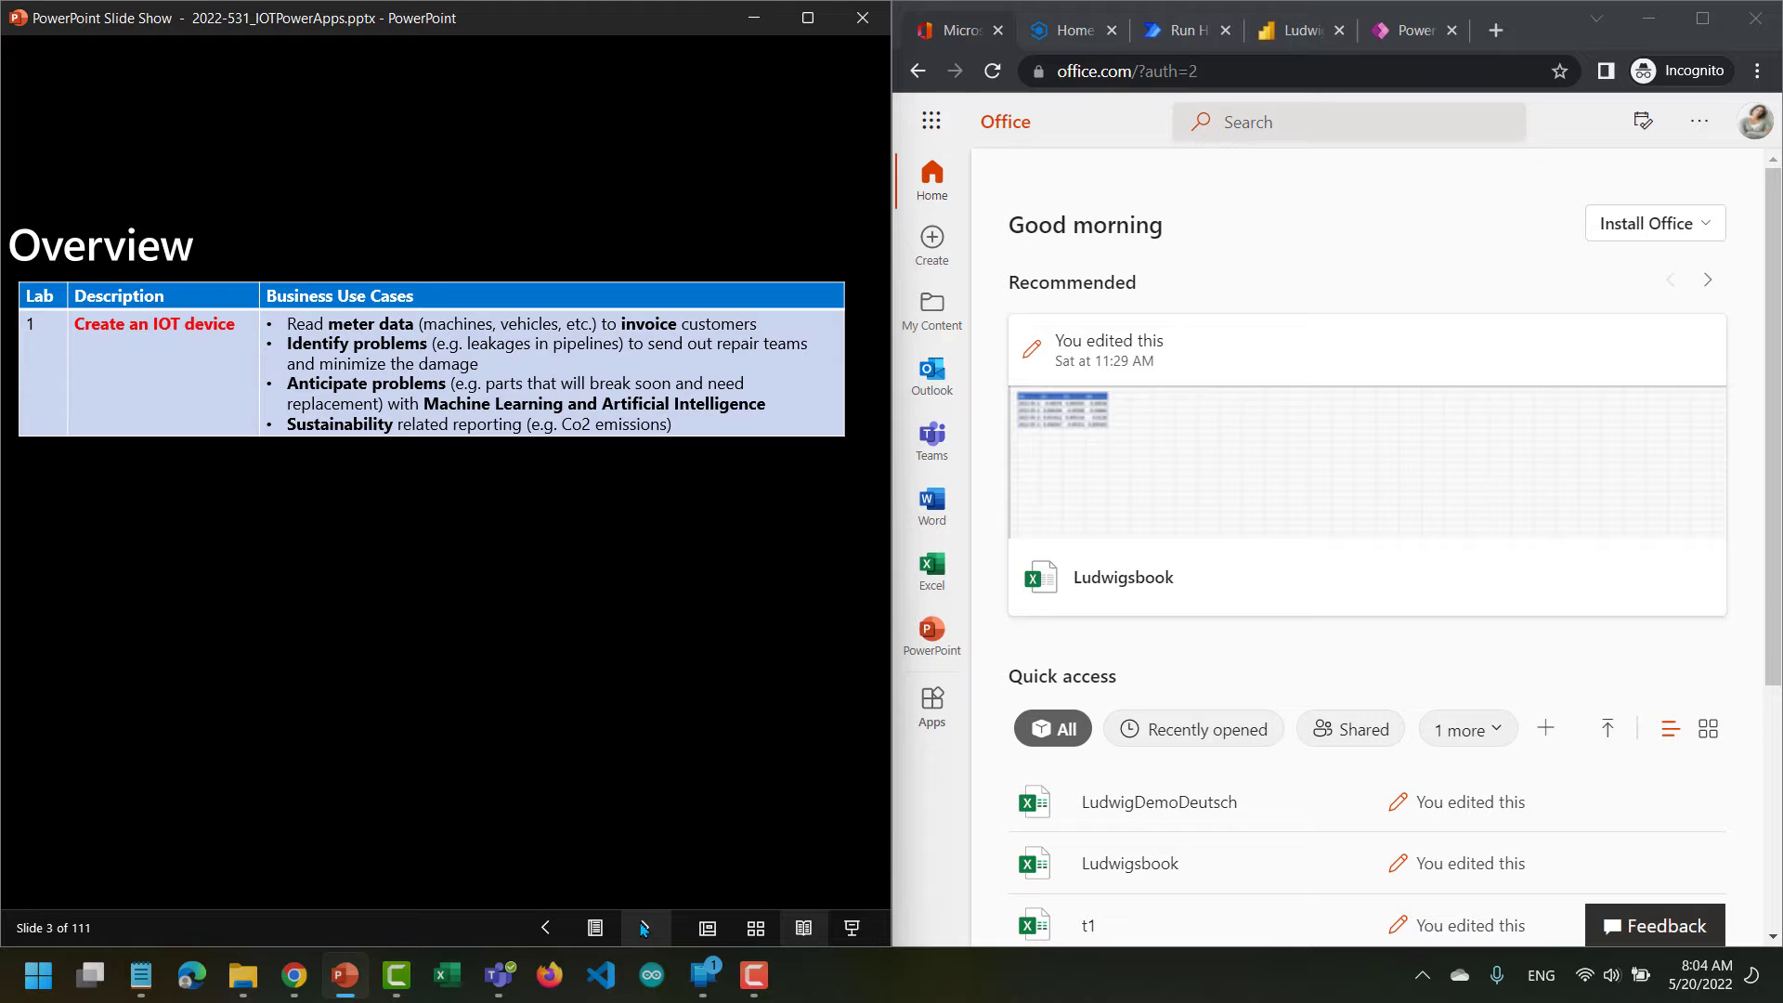
click(642, 928)
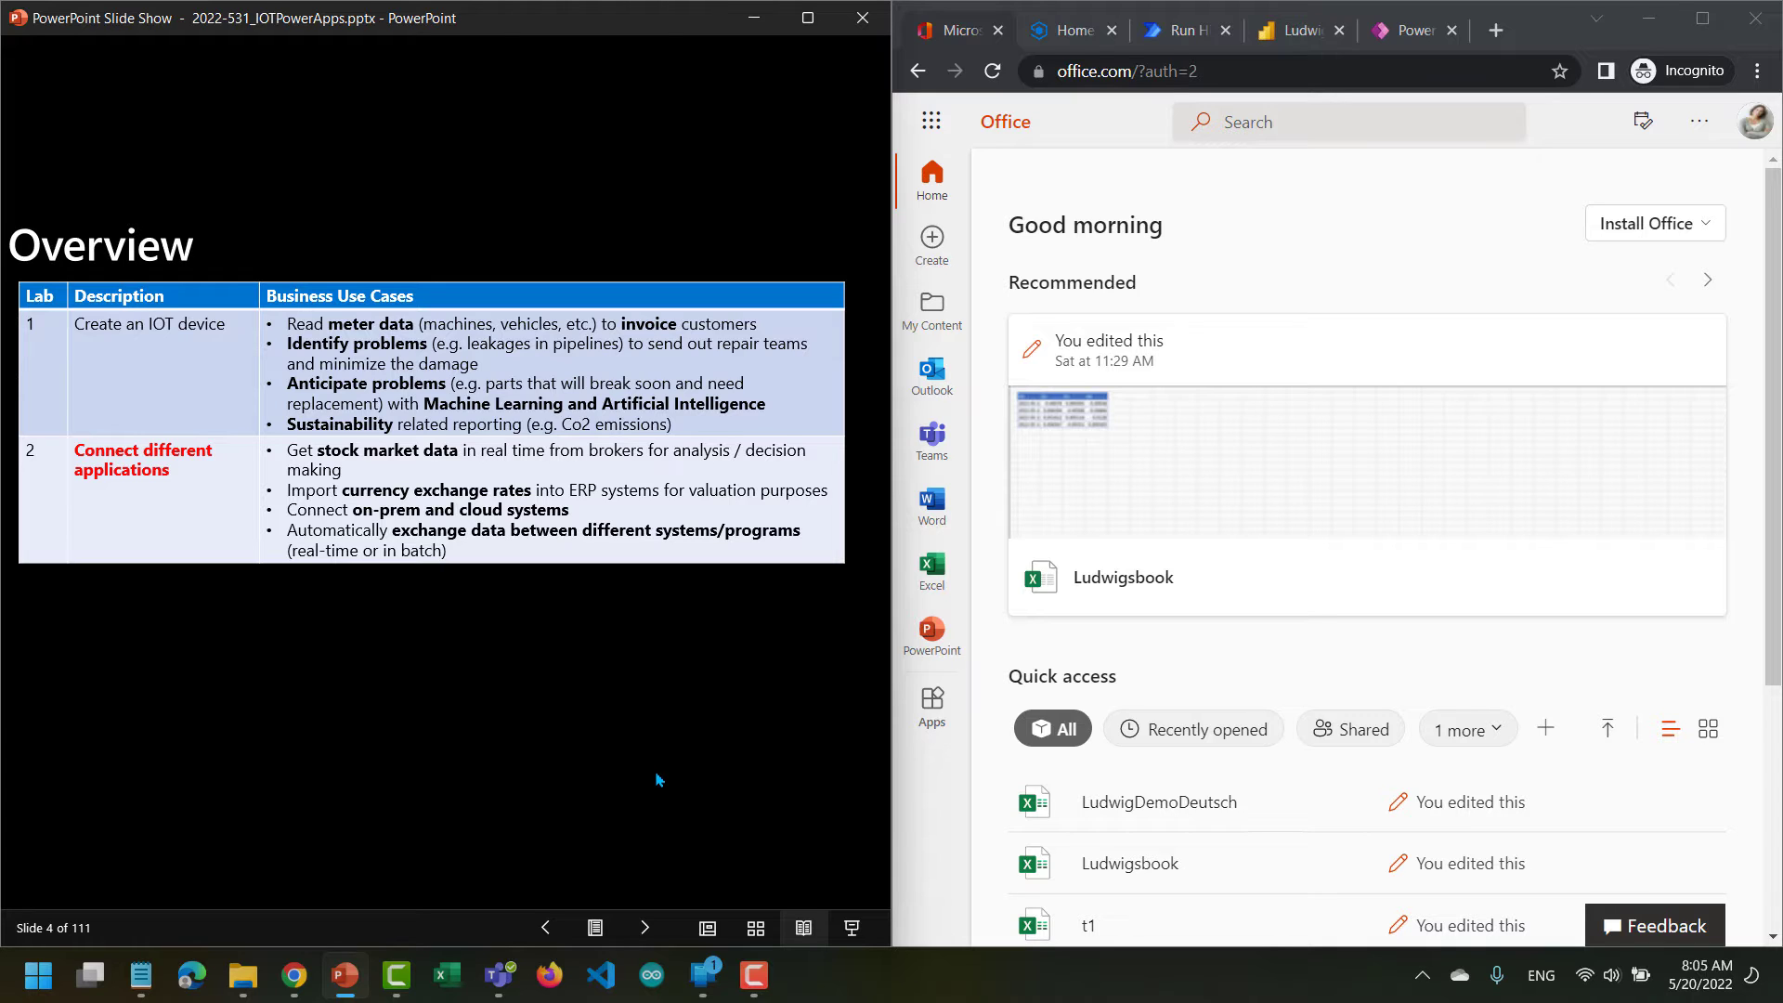
click(646, 929)
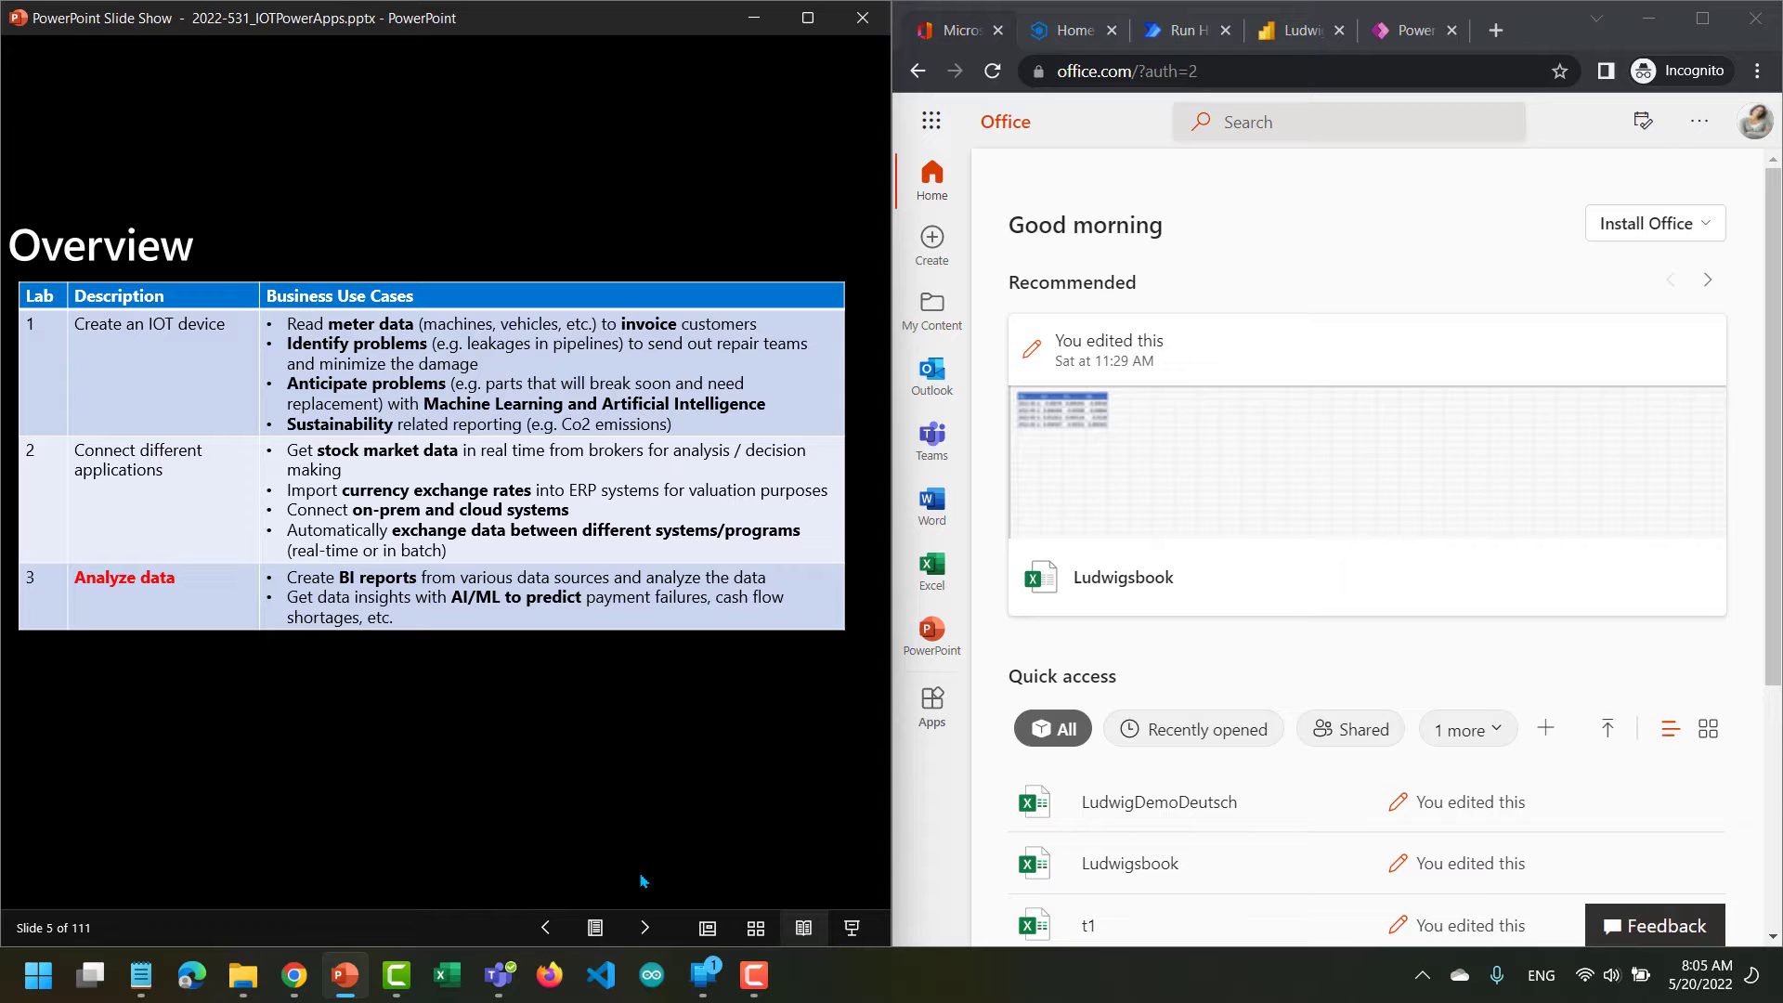
click(645, 927)
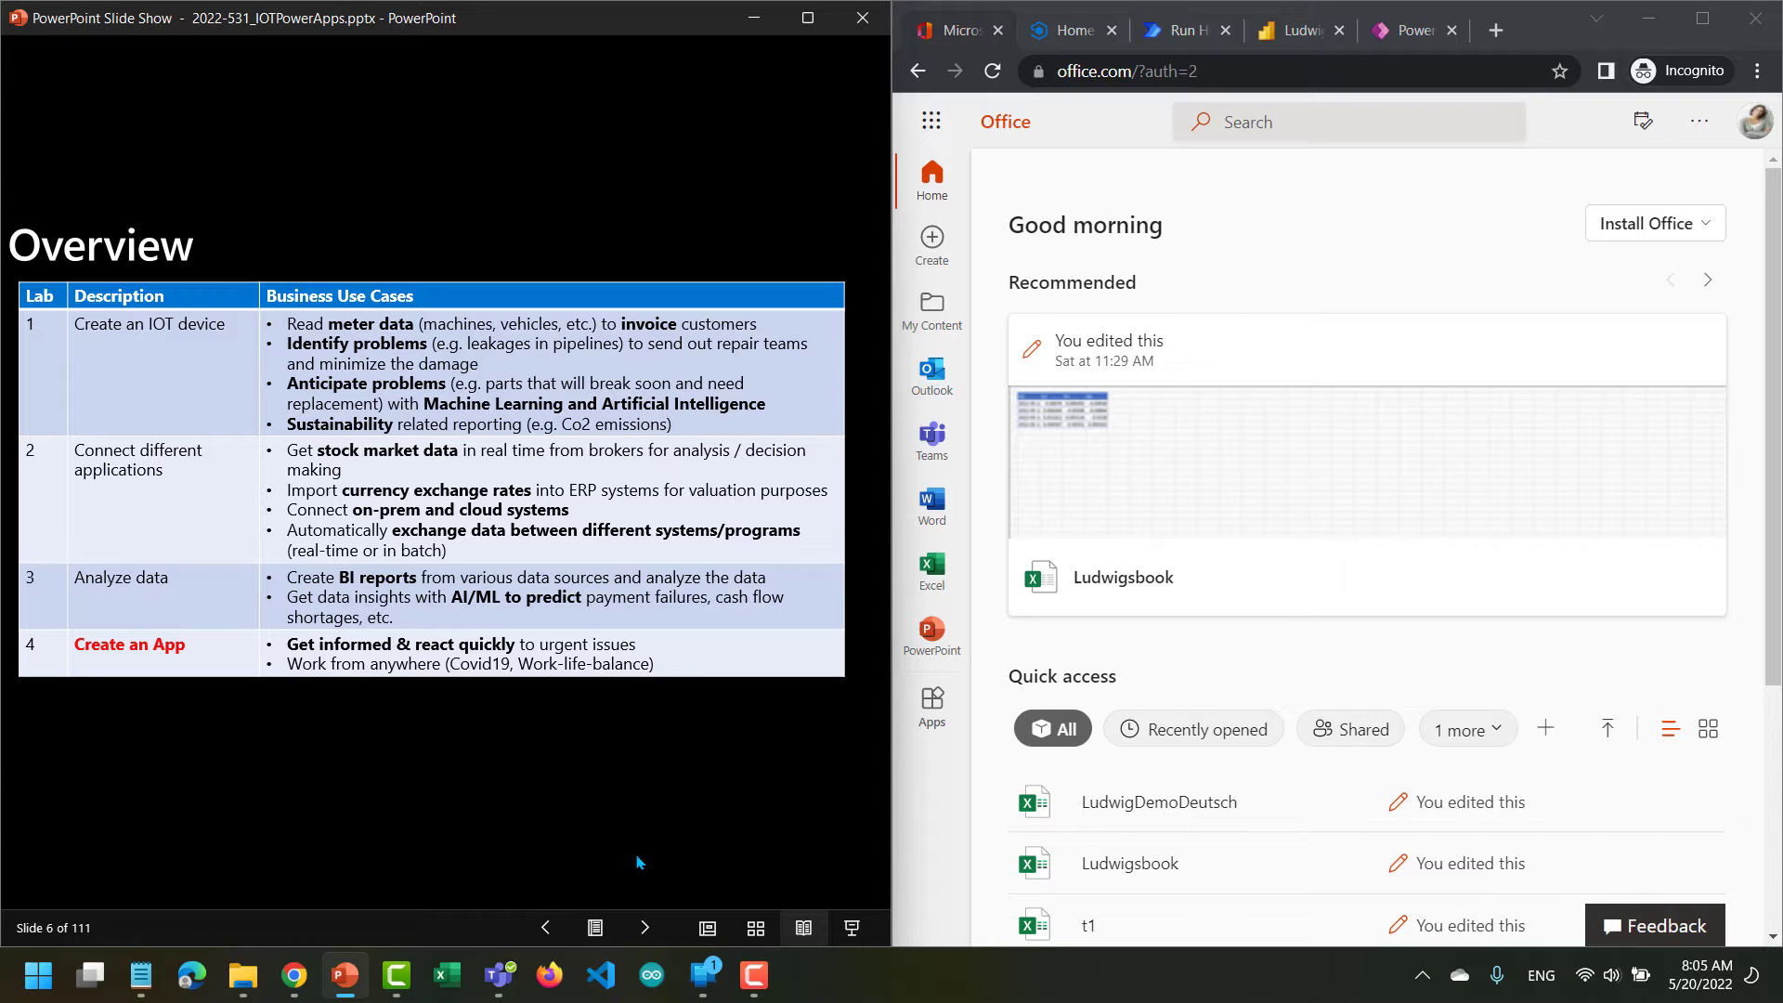
Present the overview diagram from IoT device to app, continuing to the Lab 0 smartphone app installation instructions.
click(645, 928)
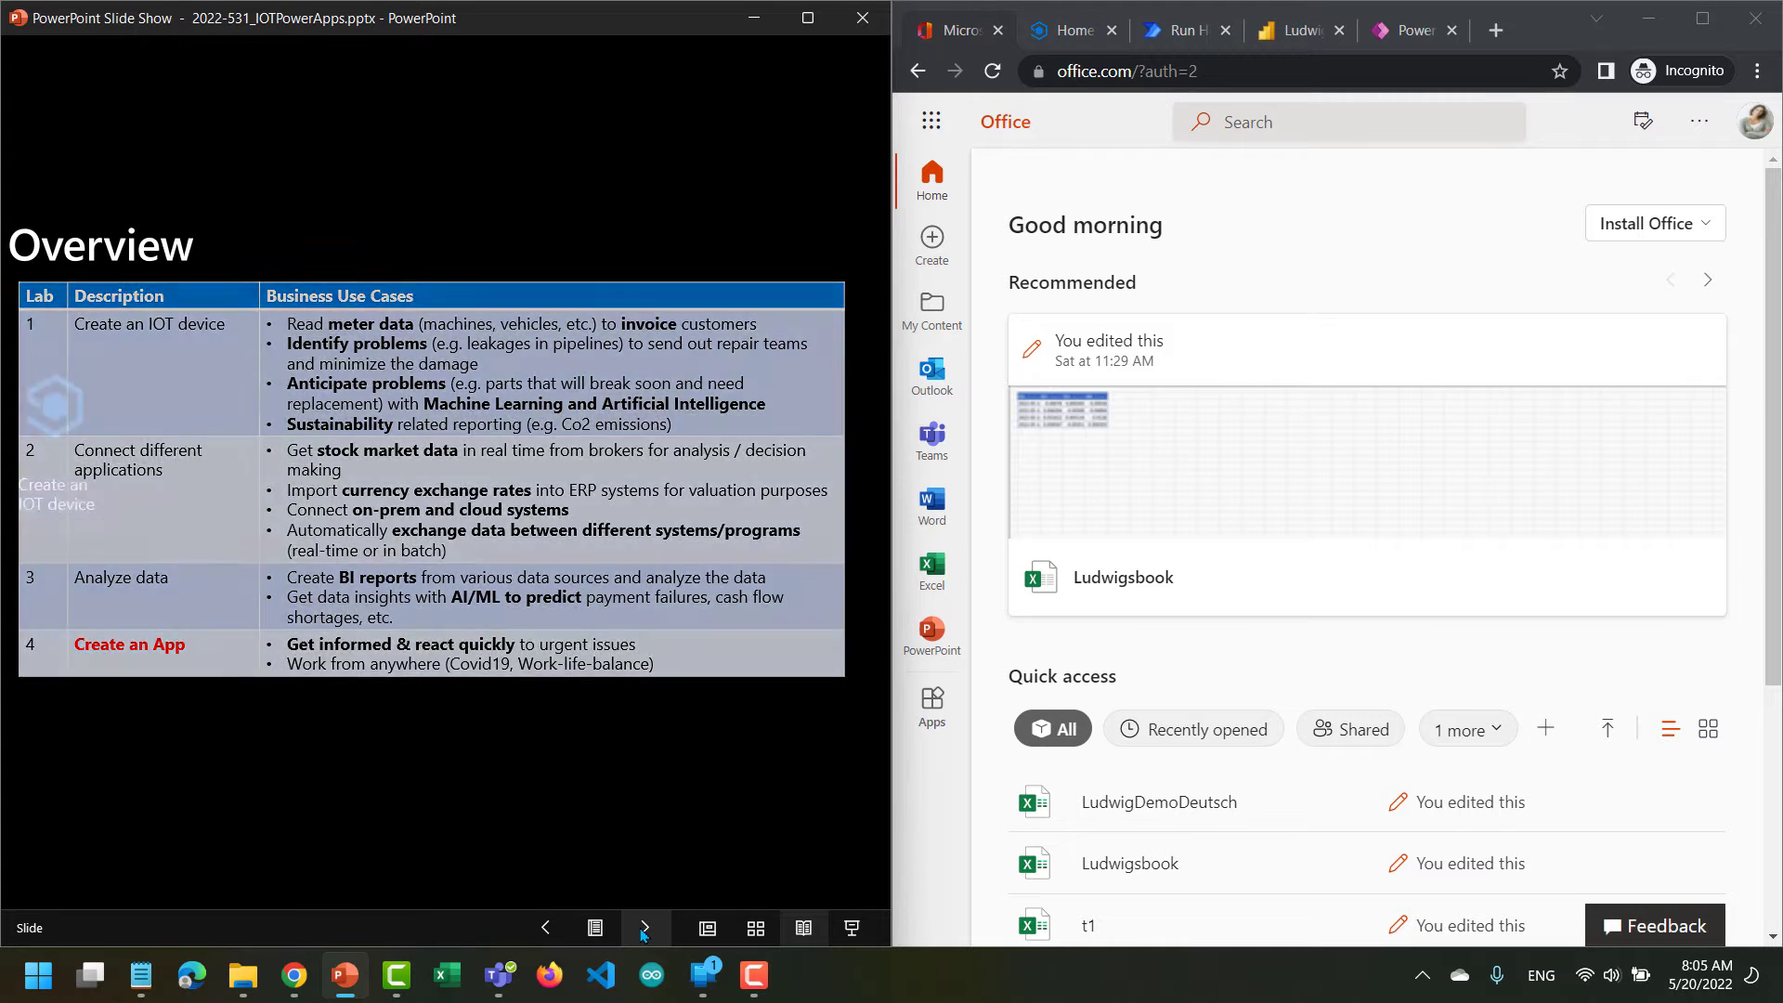
click(645, 929)
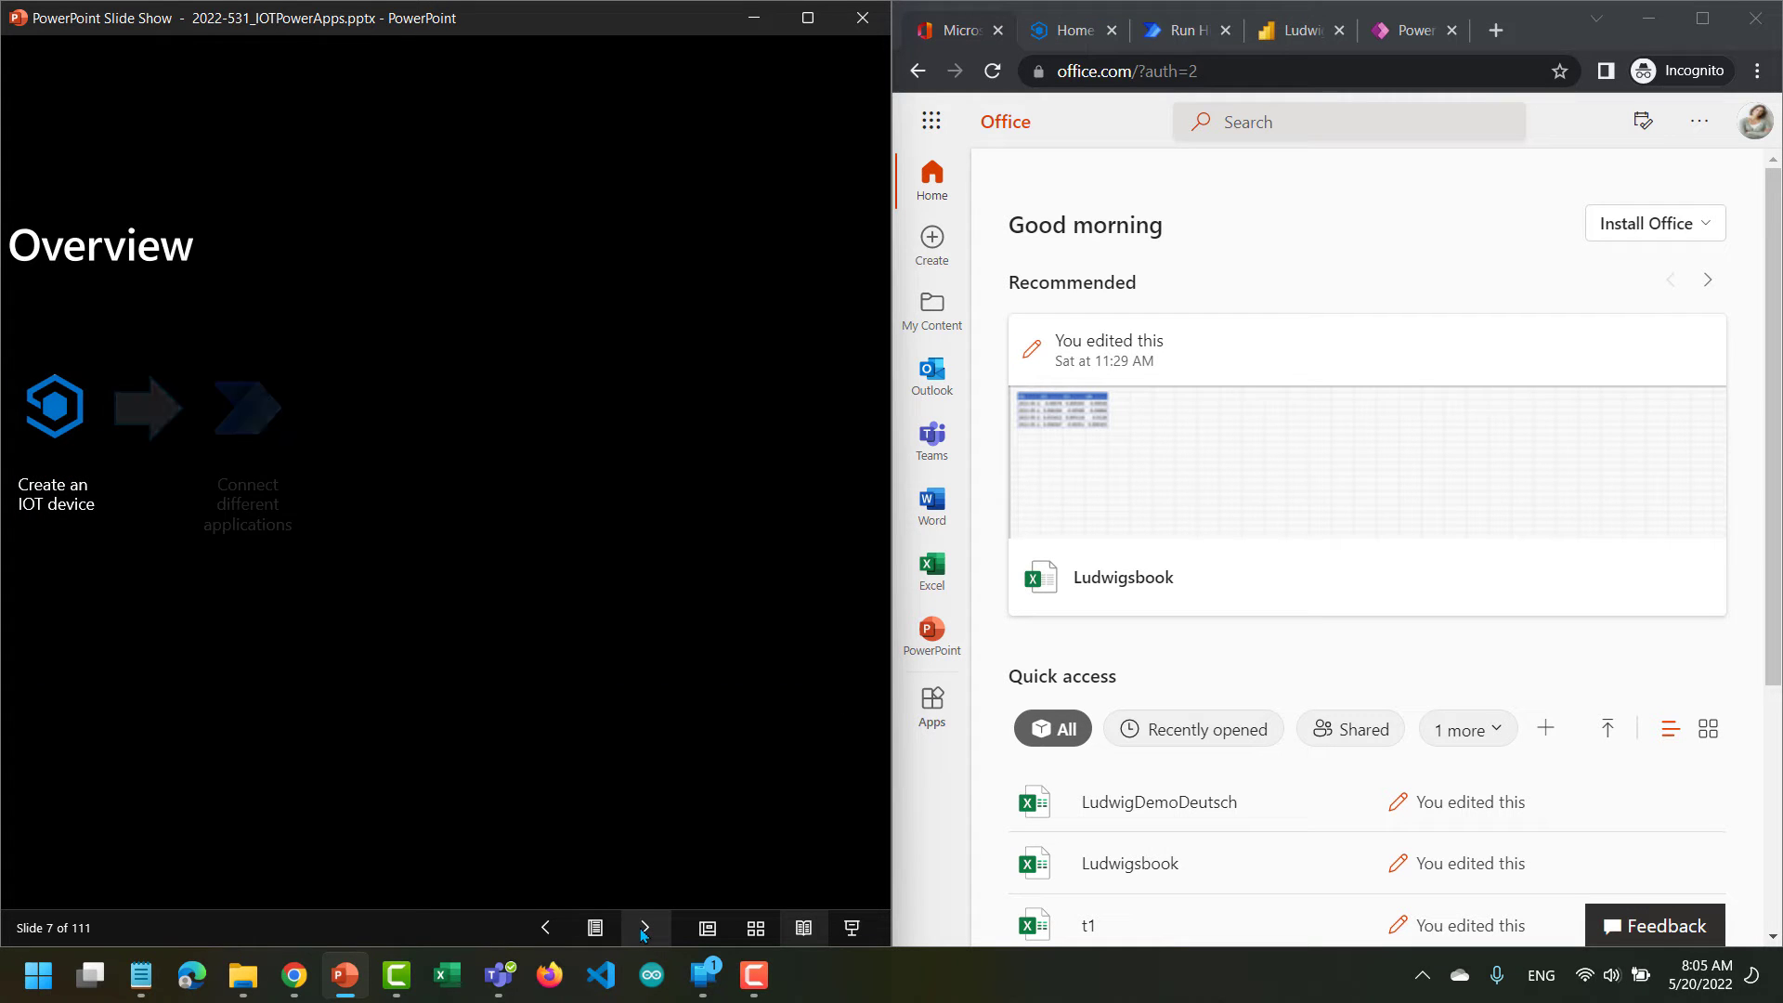
click(644, 929)
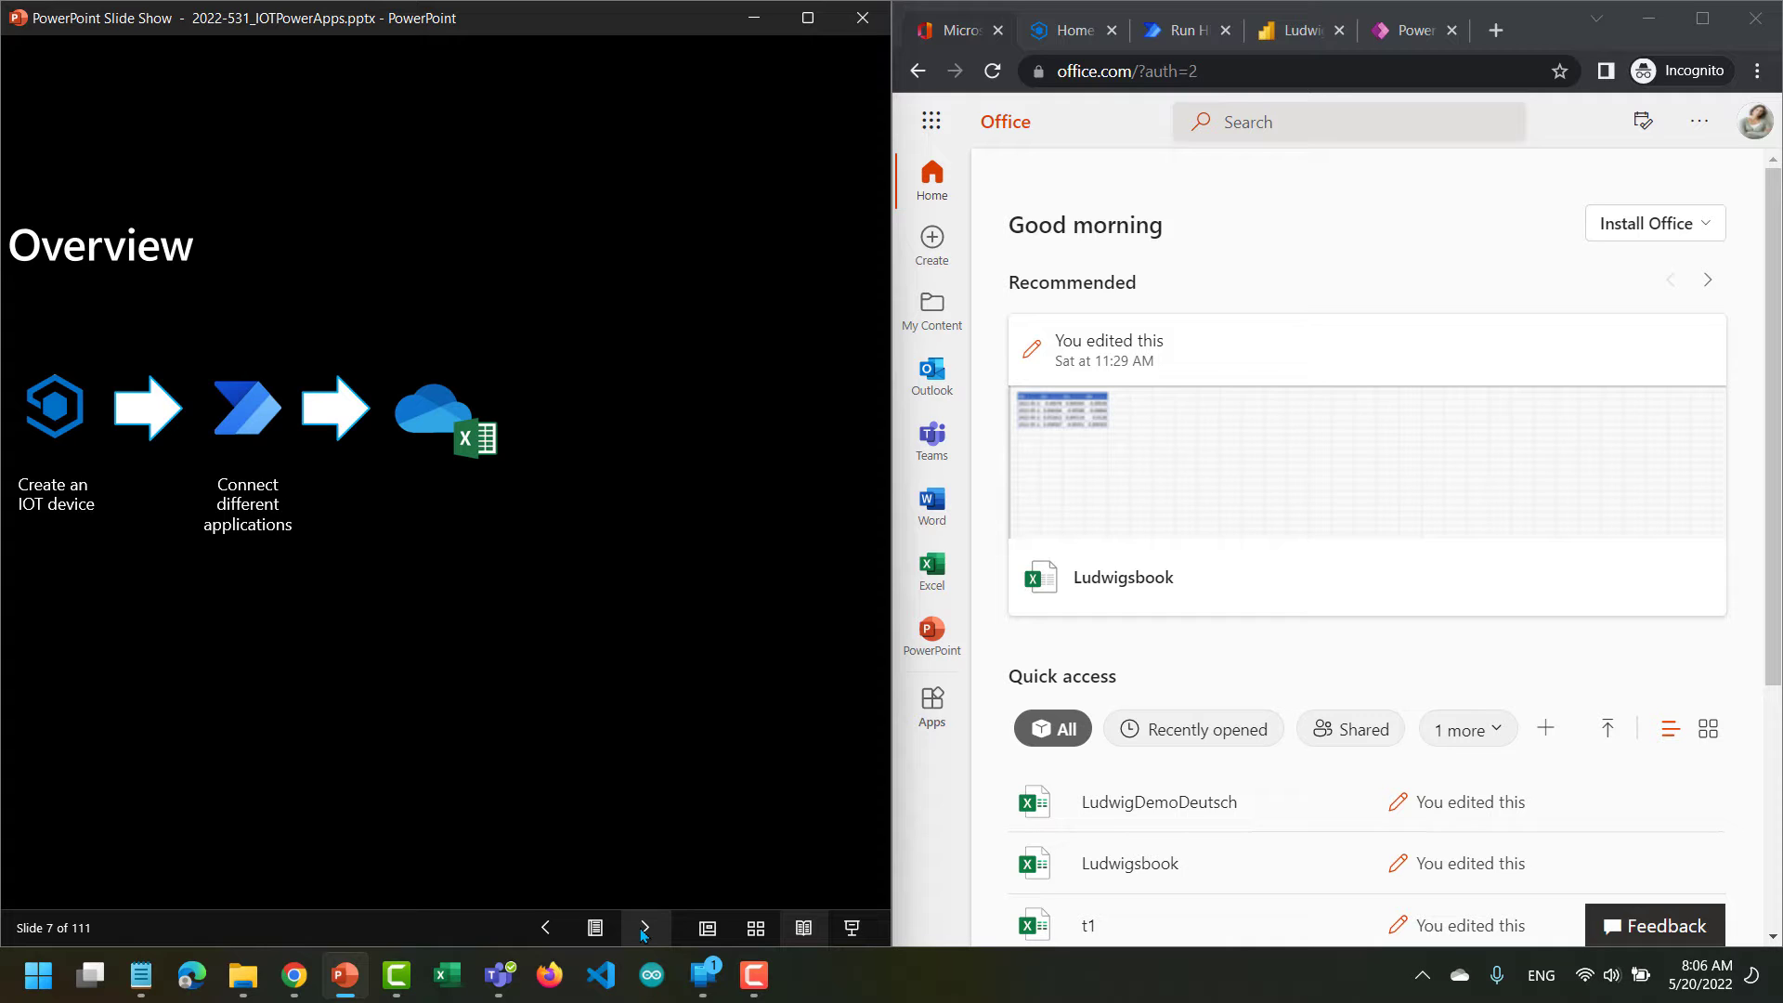
click(645, 929)
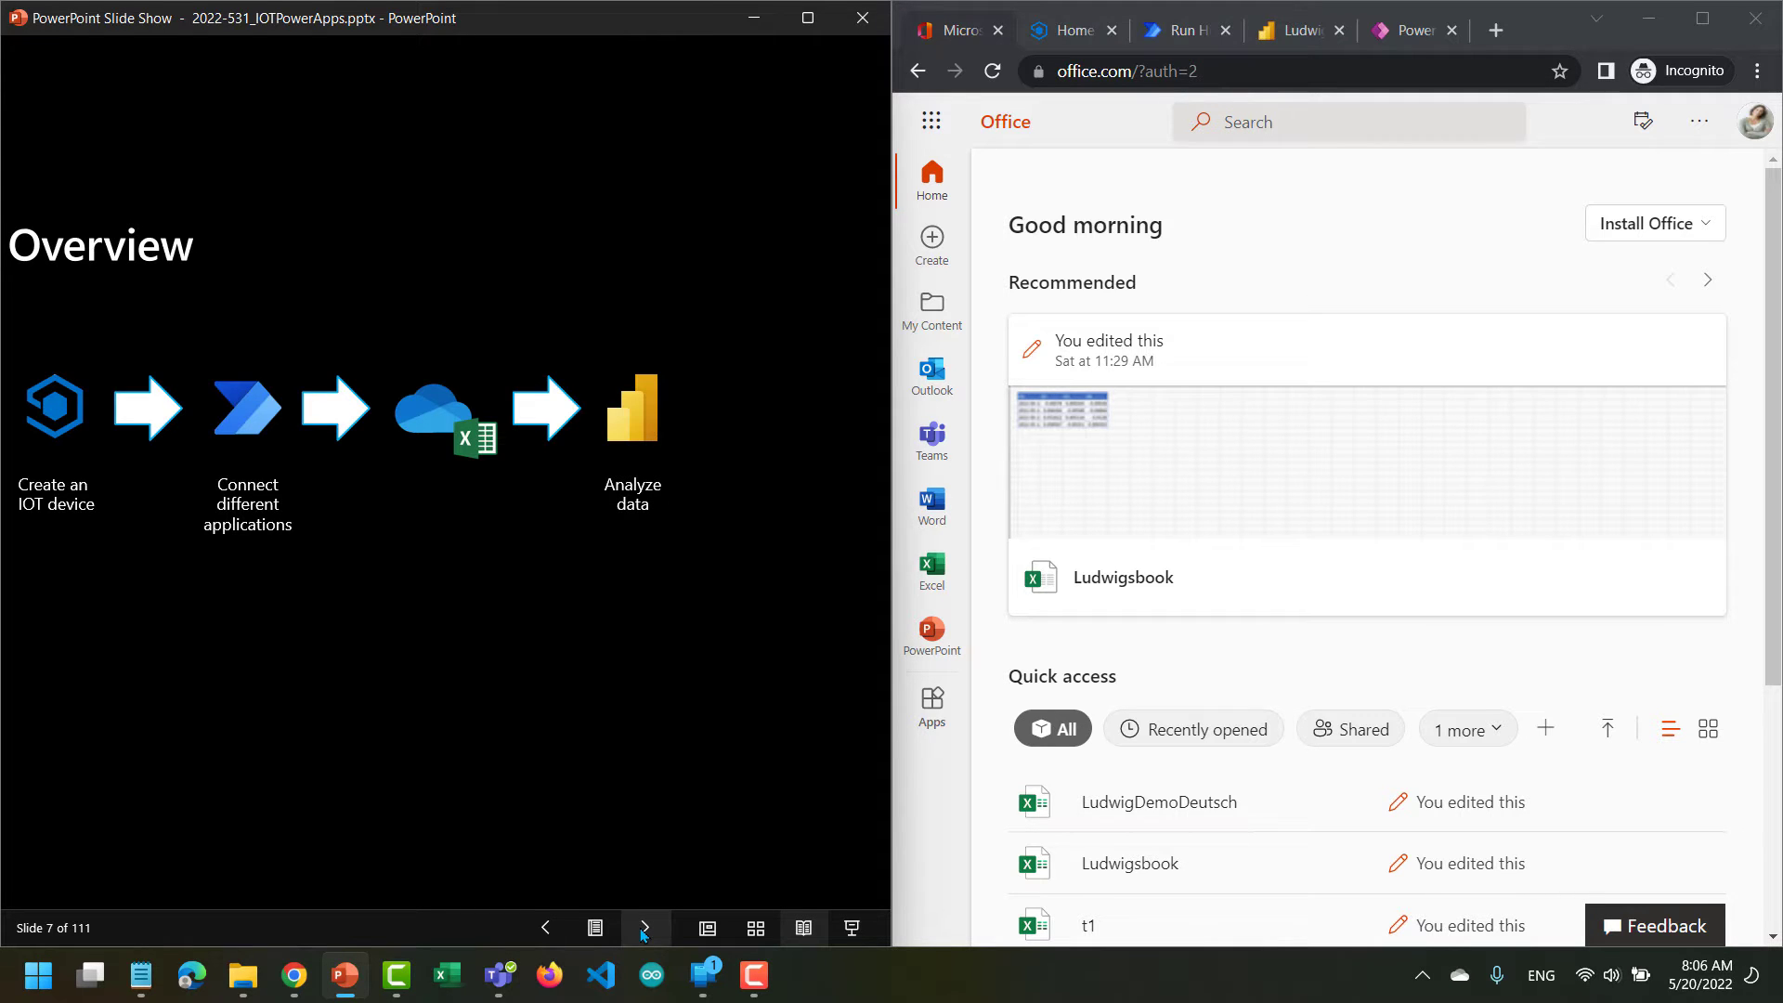
click(644, 928)
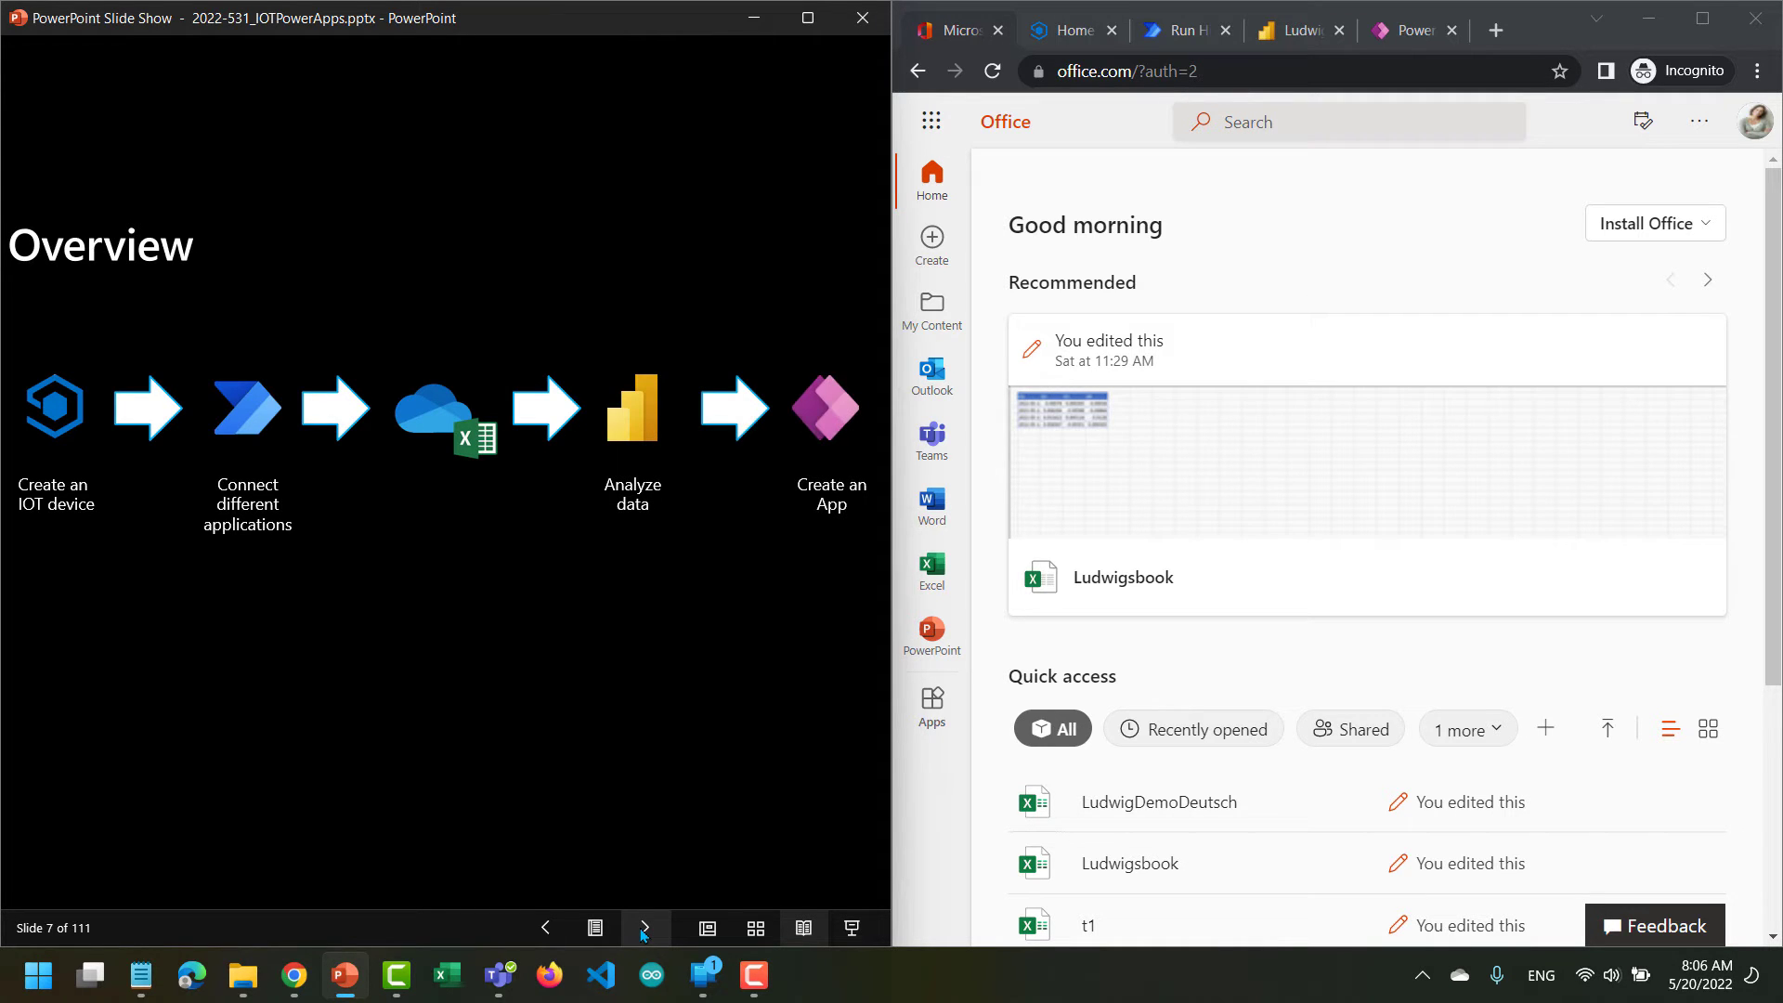
click(643, 928)
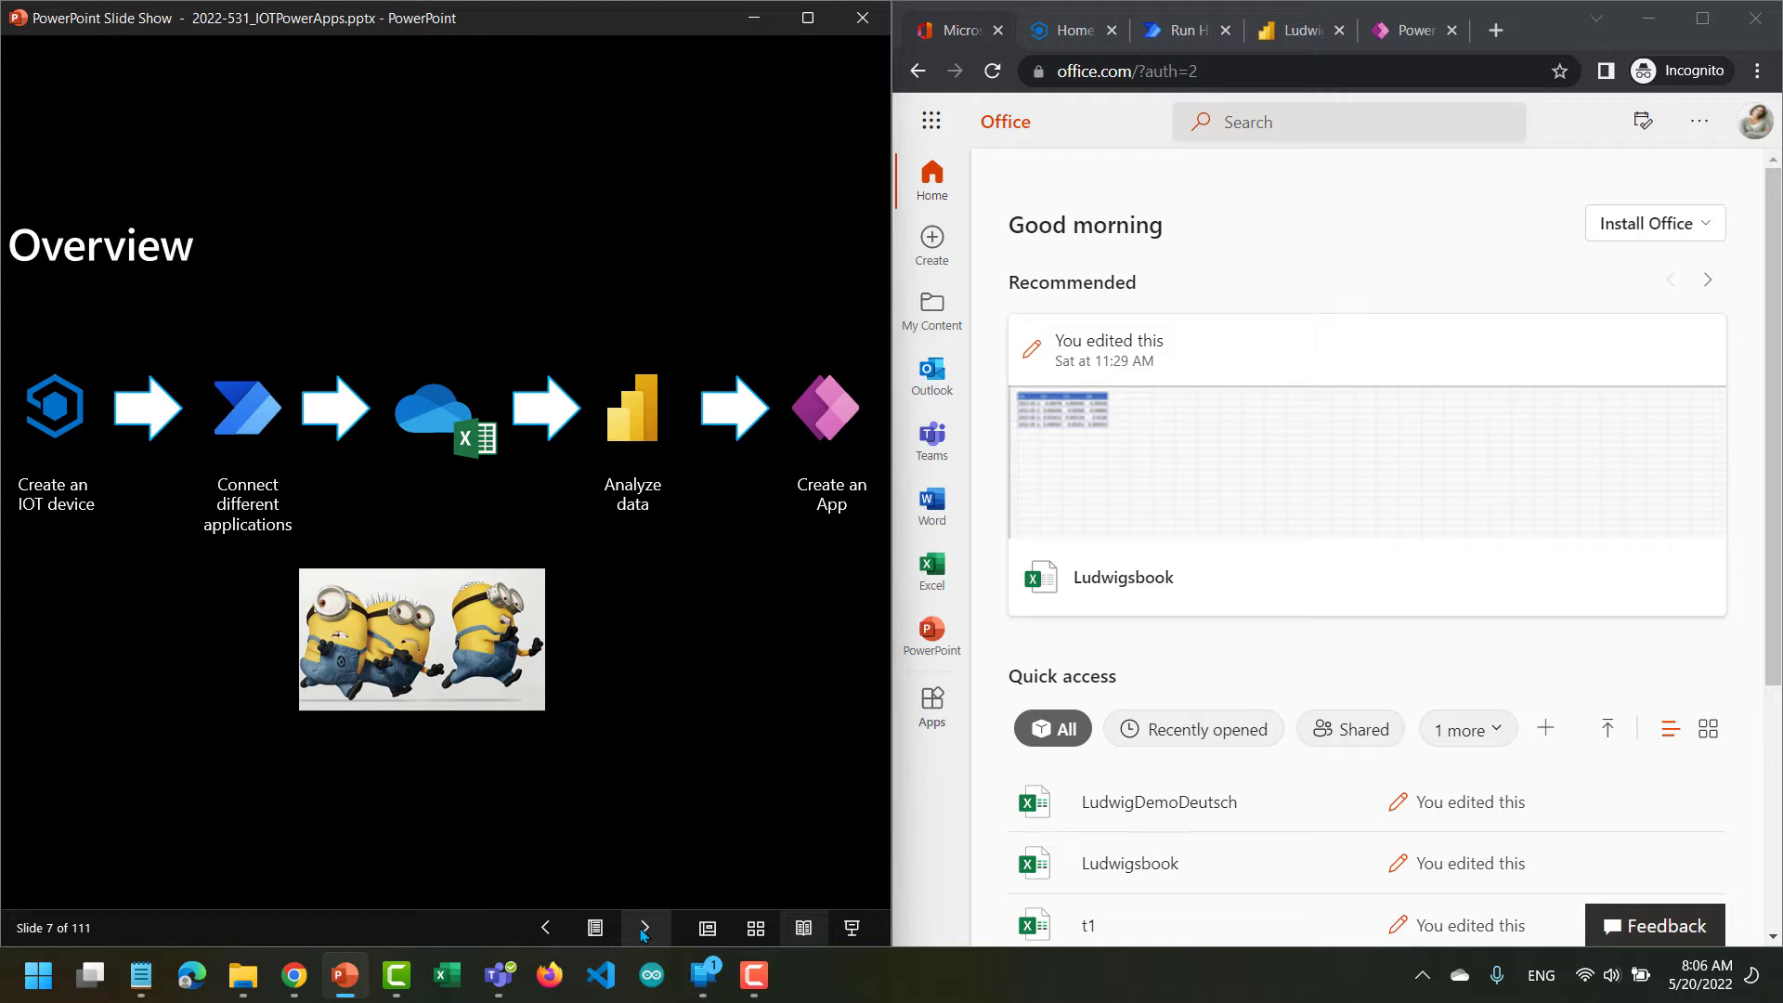
click(644, 928)
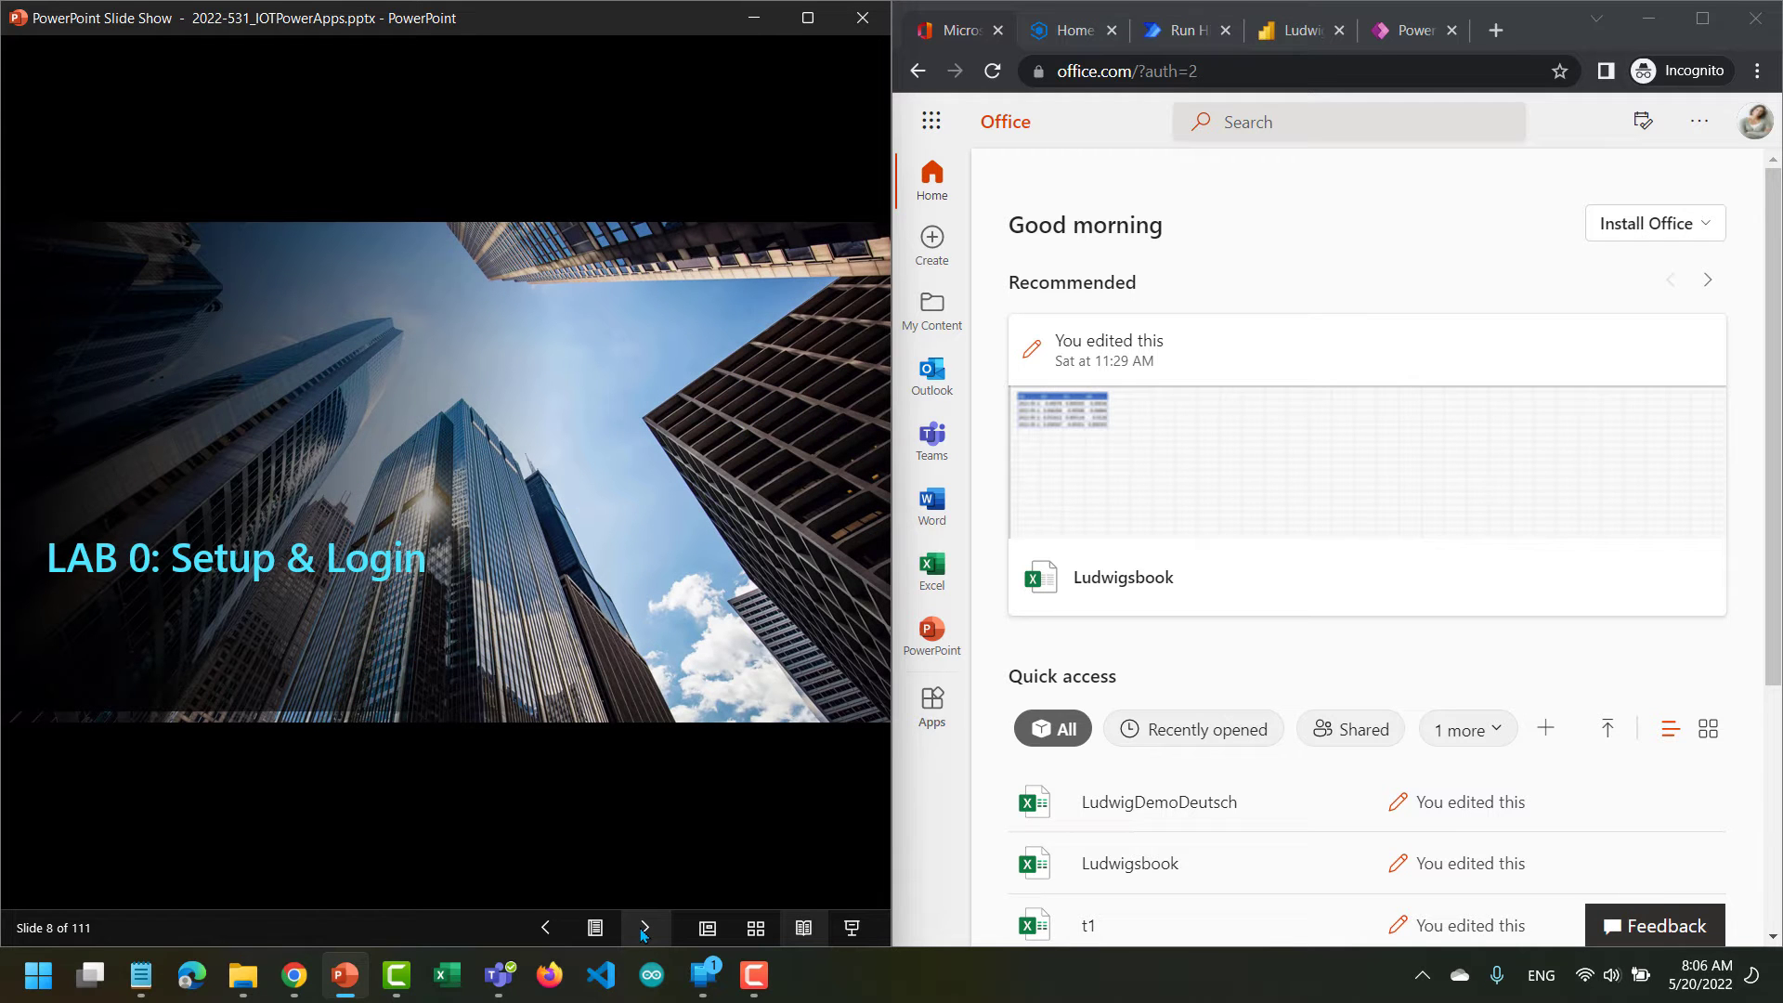
click(643, 927)
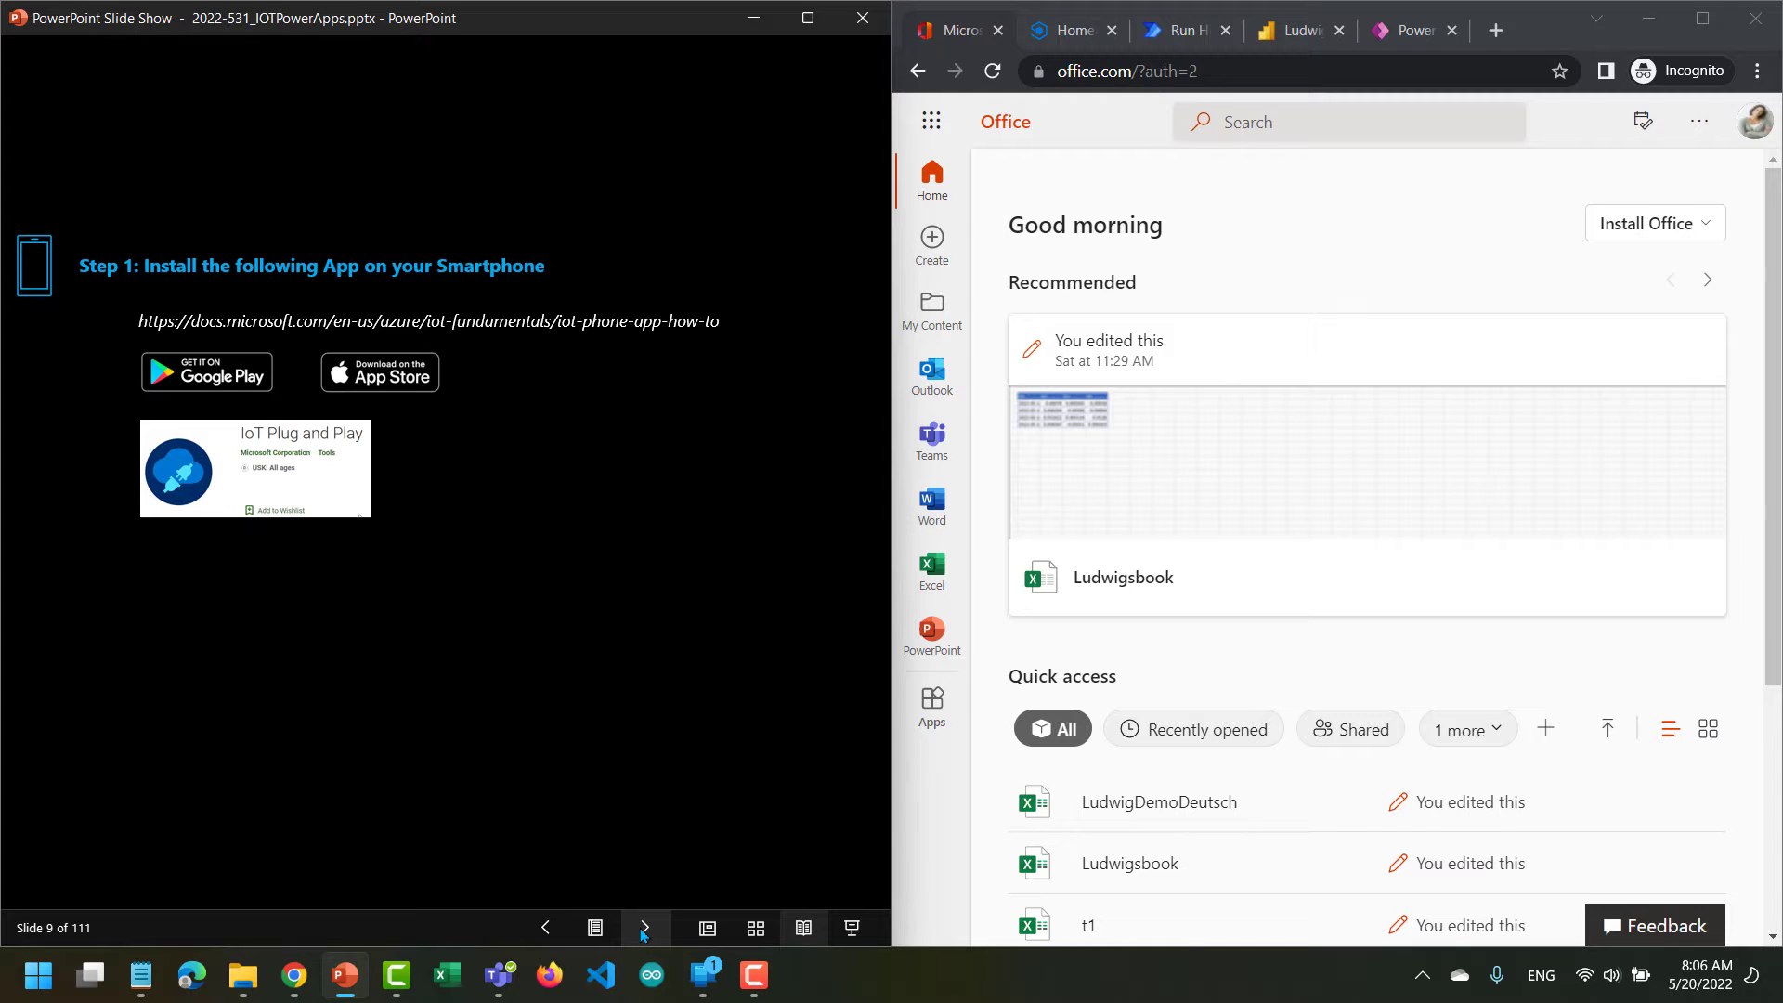
Show the IoT Plug and Play app in the mirrored phone window, and minimize that window.
click(702, 975)
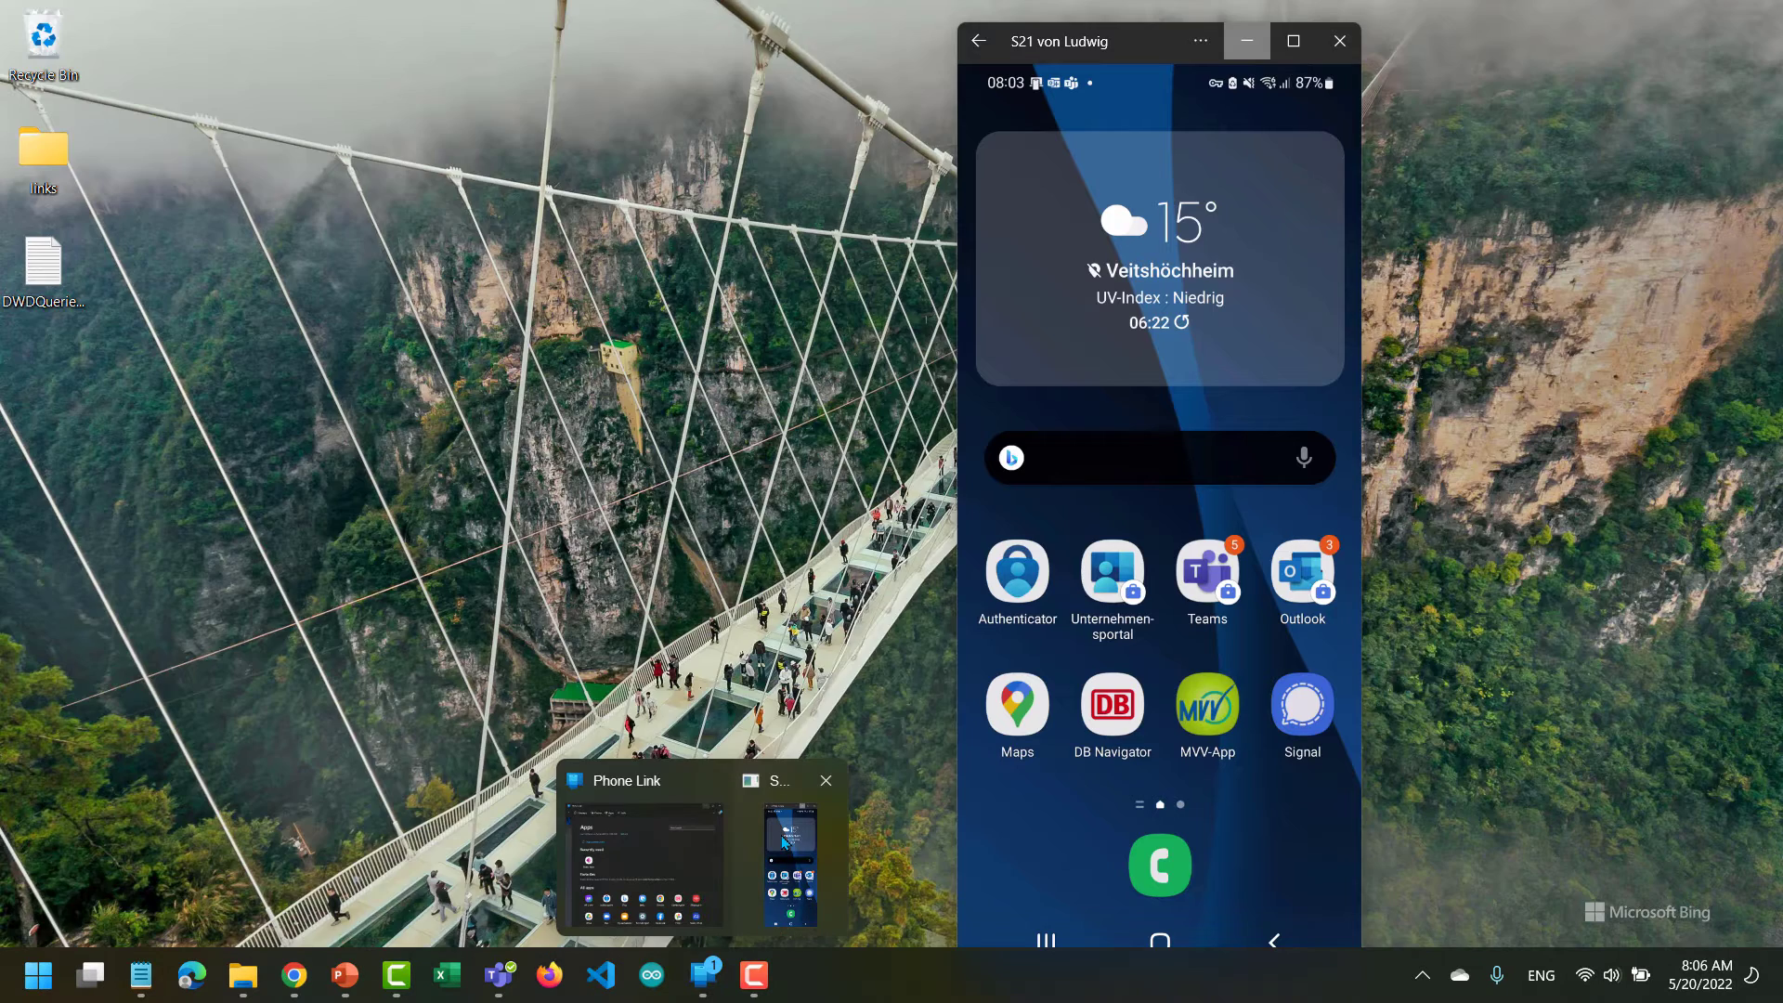
click(783, 842)
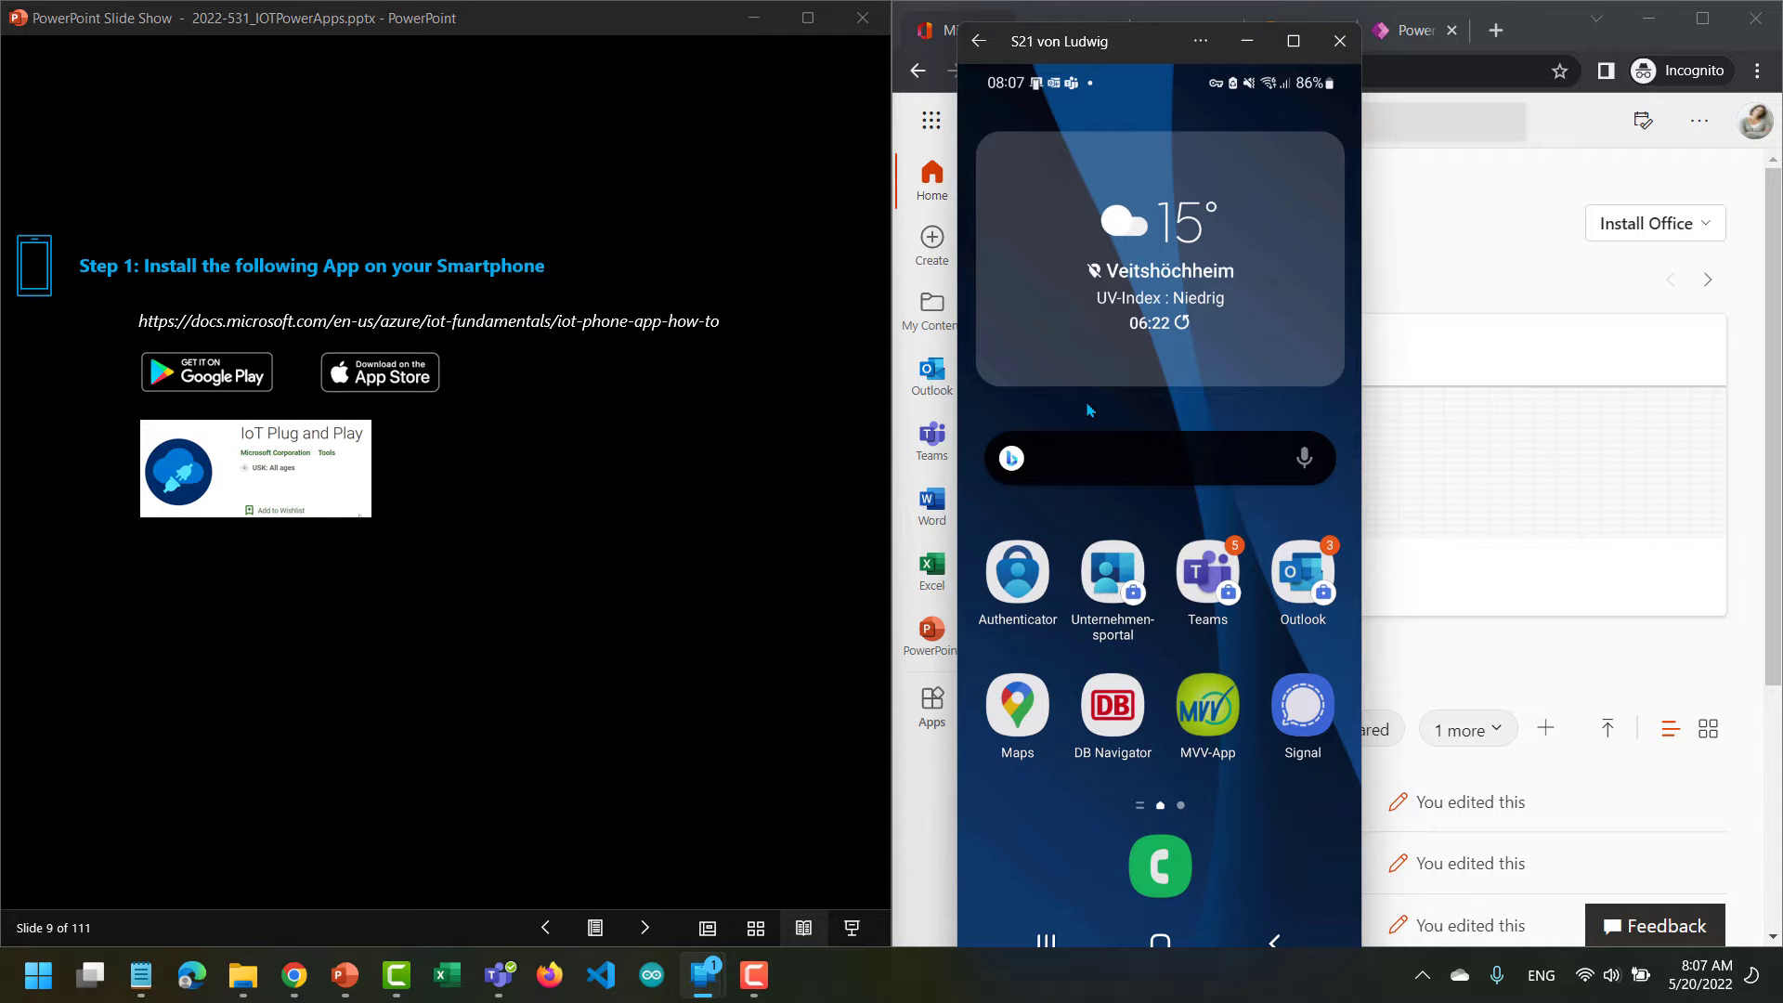
scroll(1090, 409, down, 1)
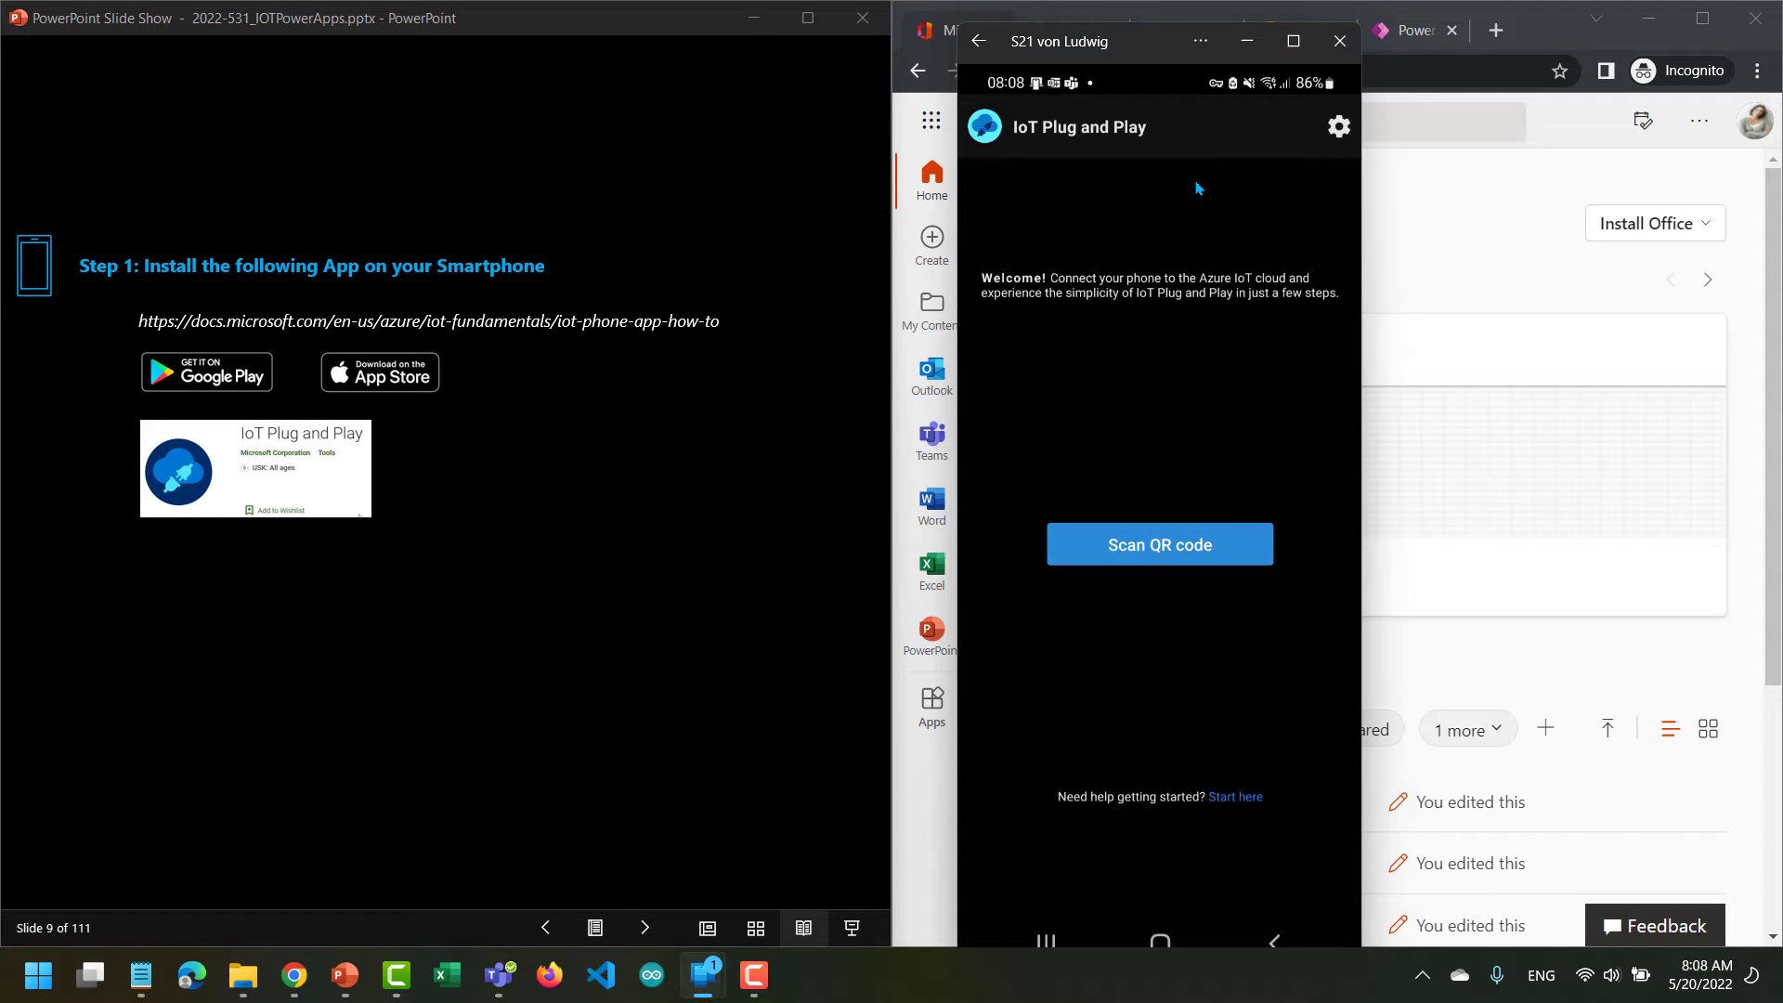
click(1247, 41)
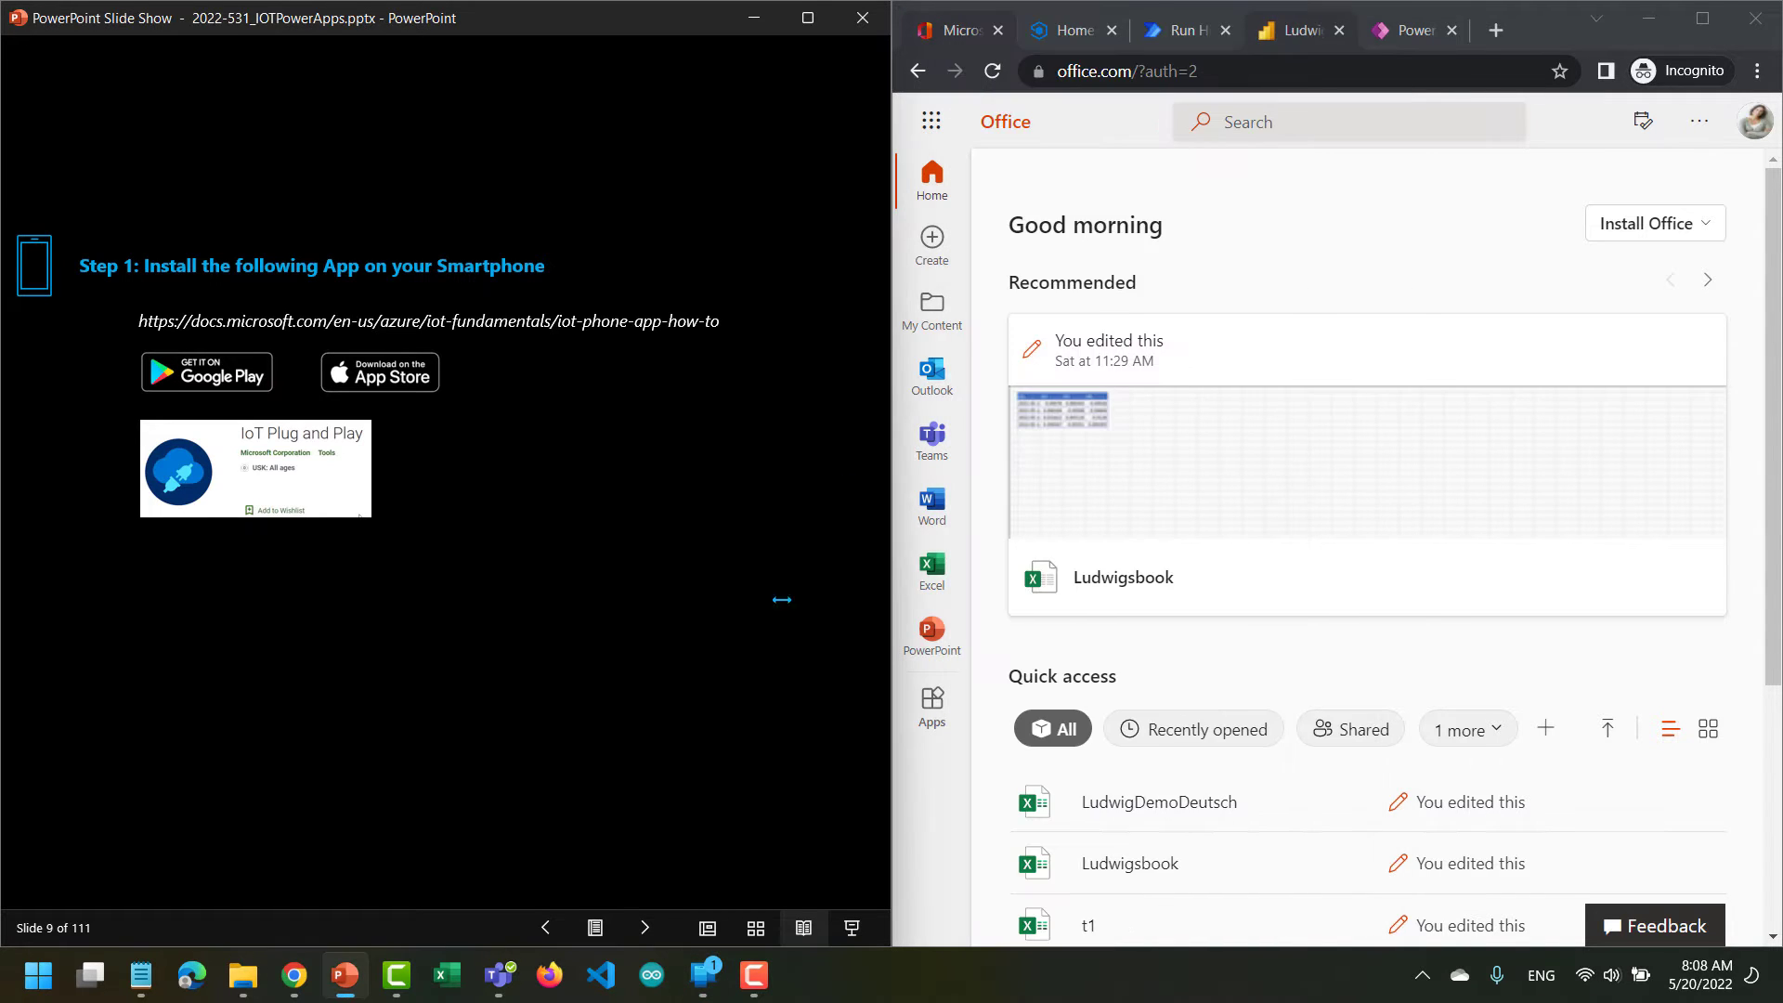
Advance the slide show past the Lab 1 introduction to the Step 3 instructions for logging into IoT Central.
click(644, 928)
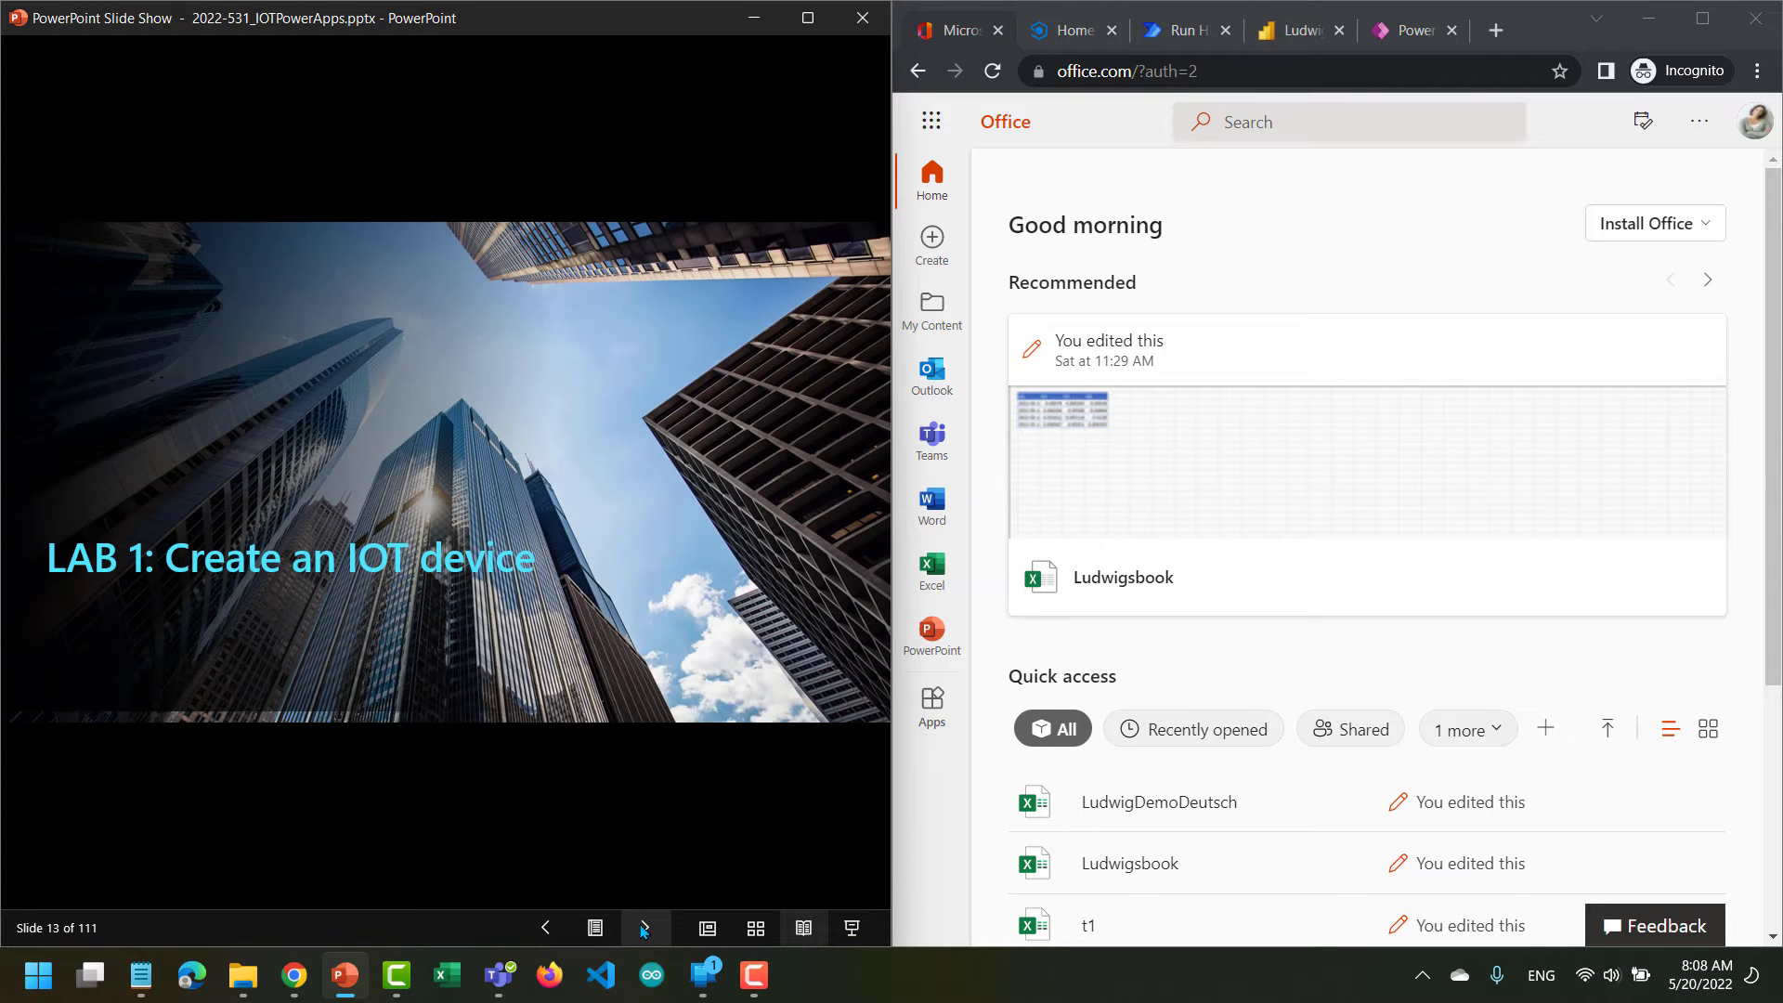
click(644, 927)
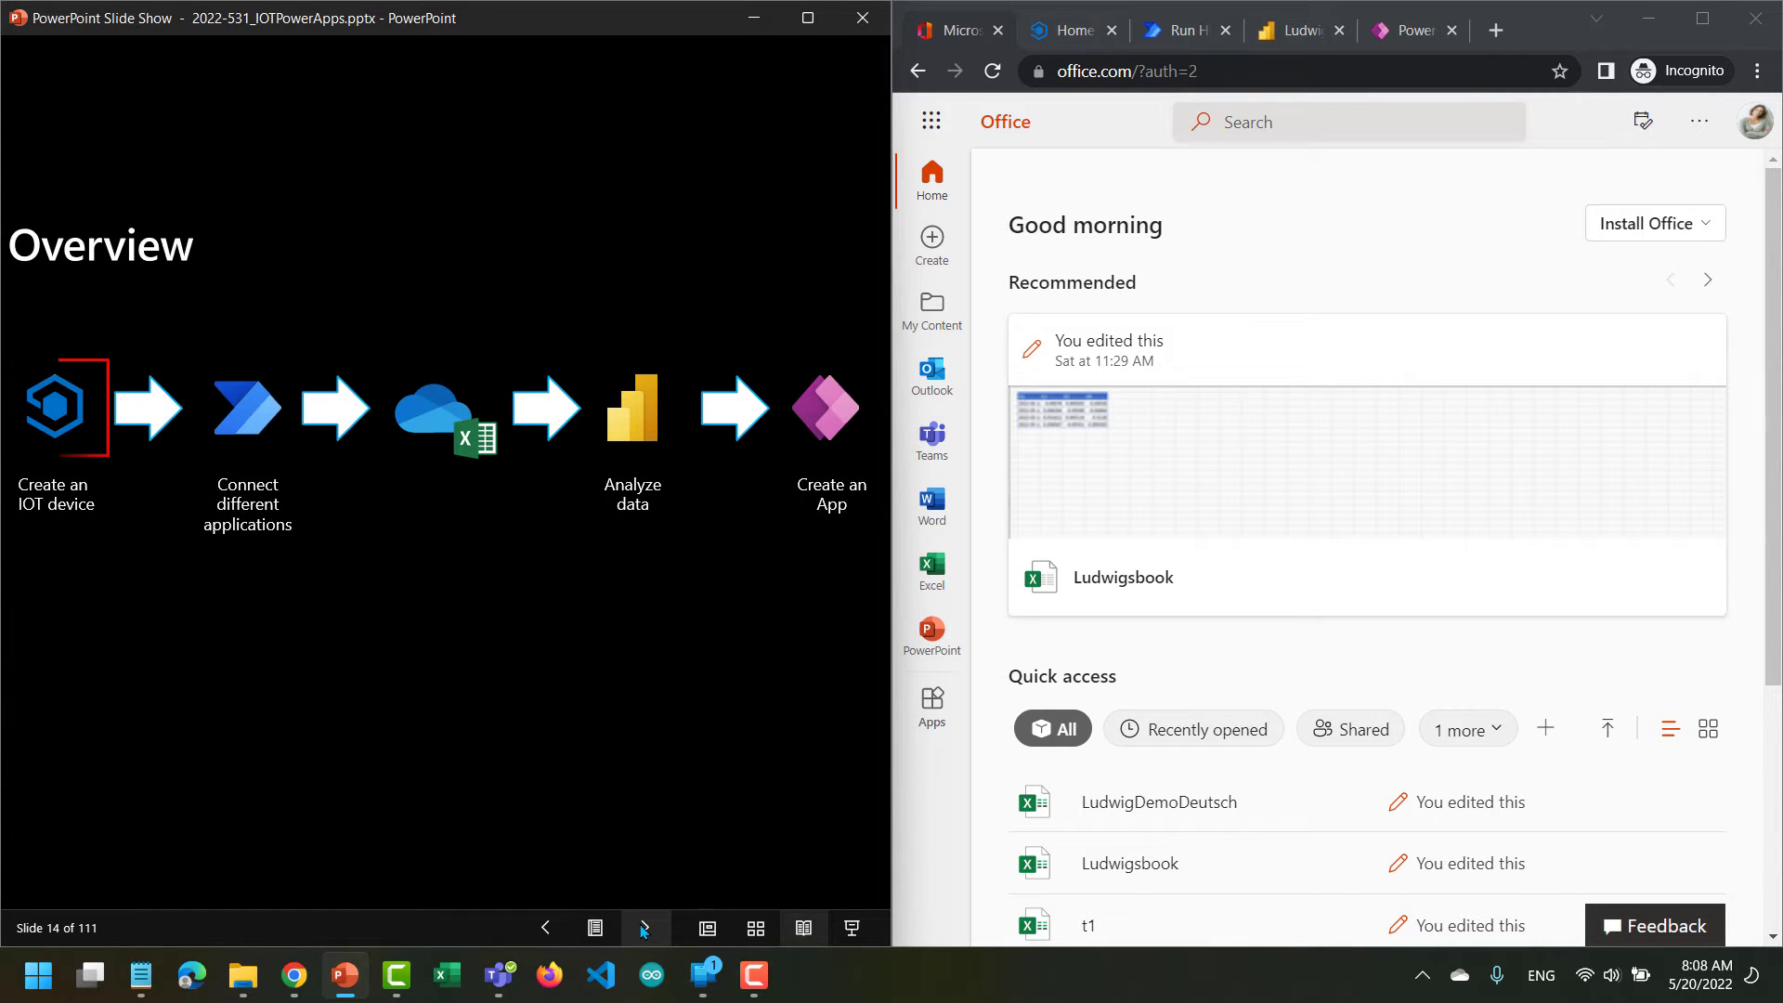
click(645, 928)
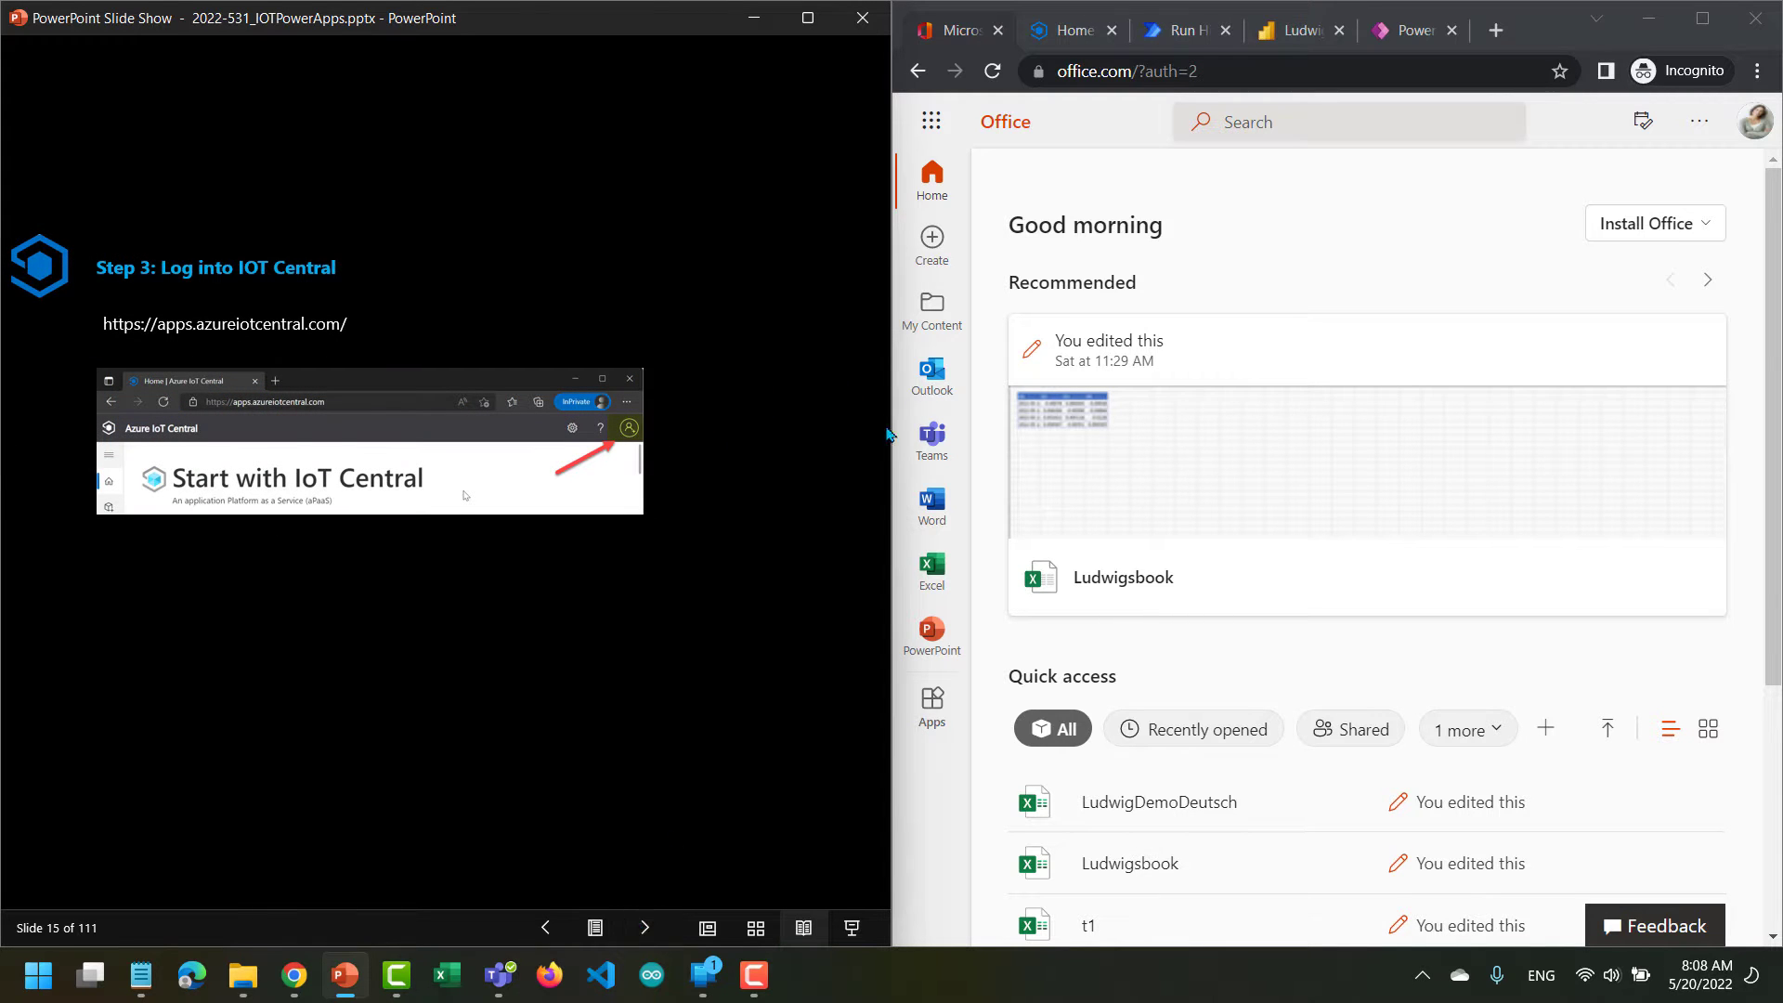
Switch to Azure IoT Central in the browser with its navigation collapsed, and advance the slides to the custom app instructions.
click(1072, 44)
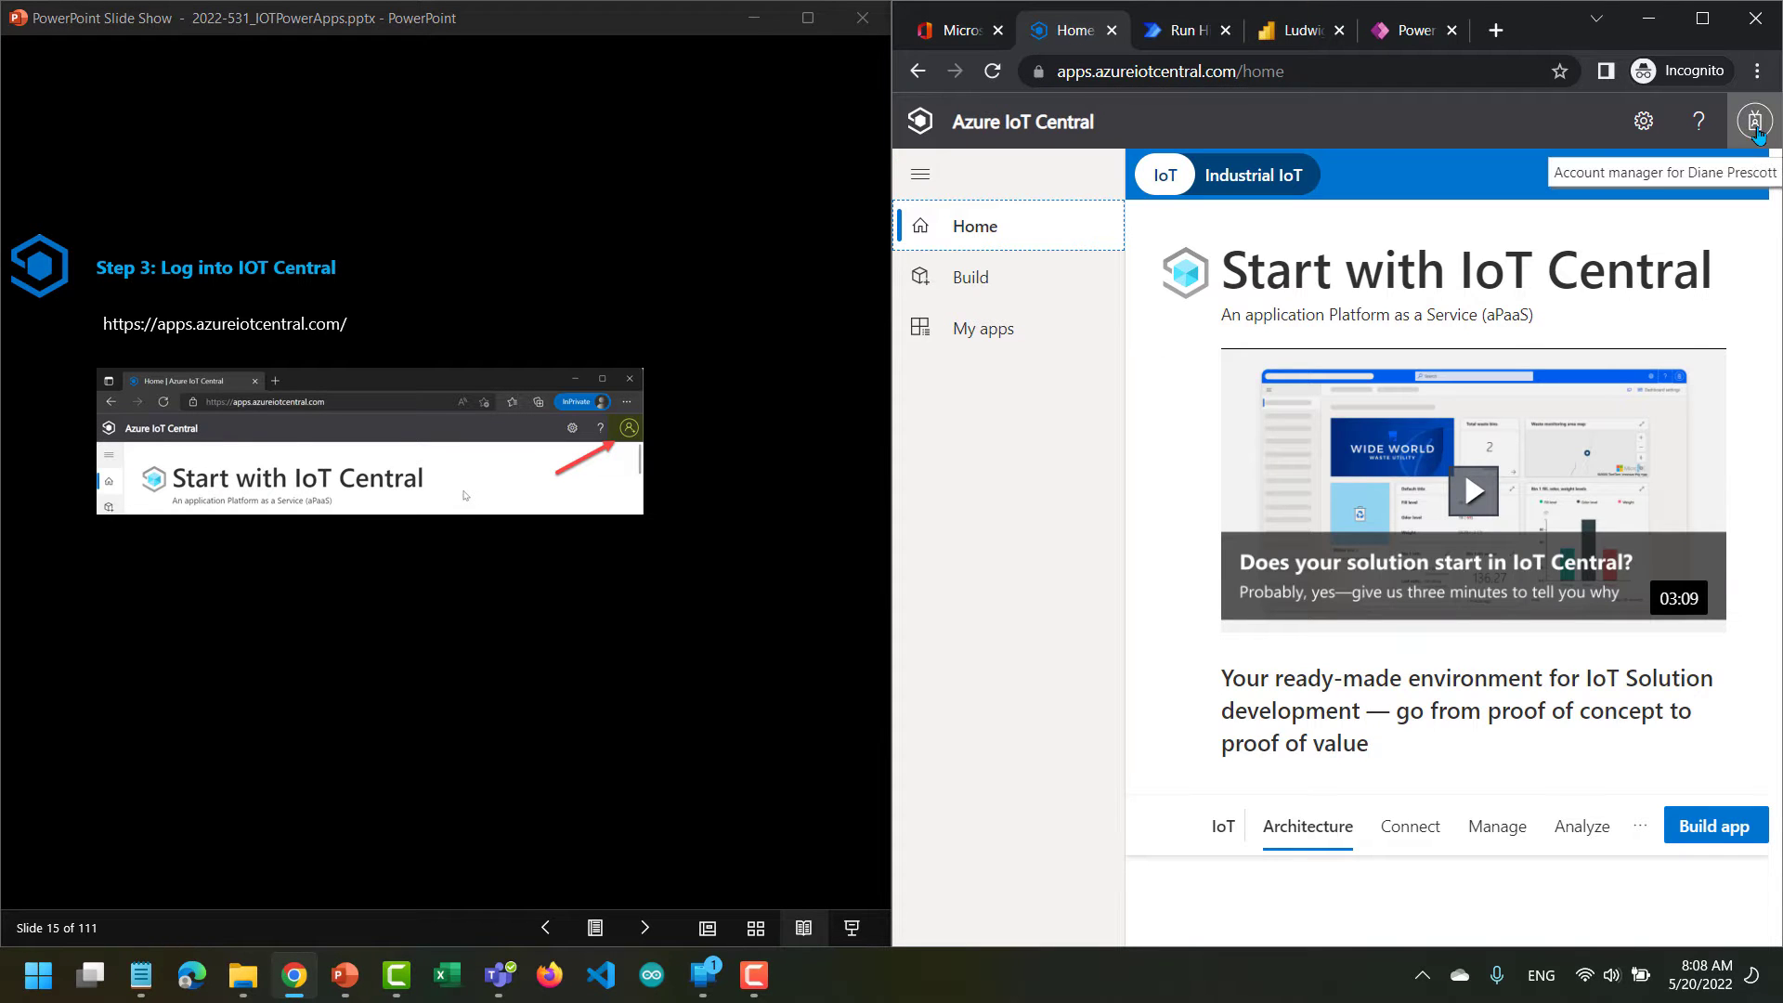
click(916, 177)
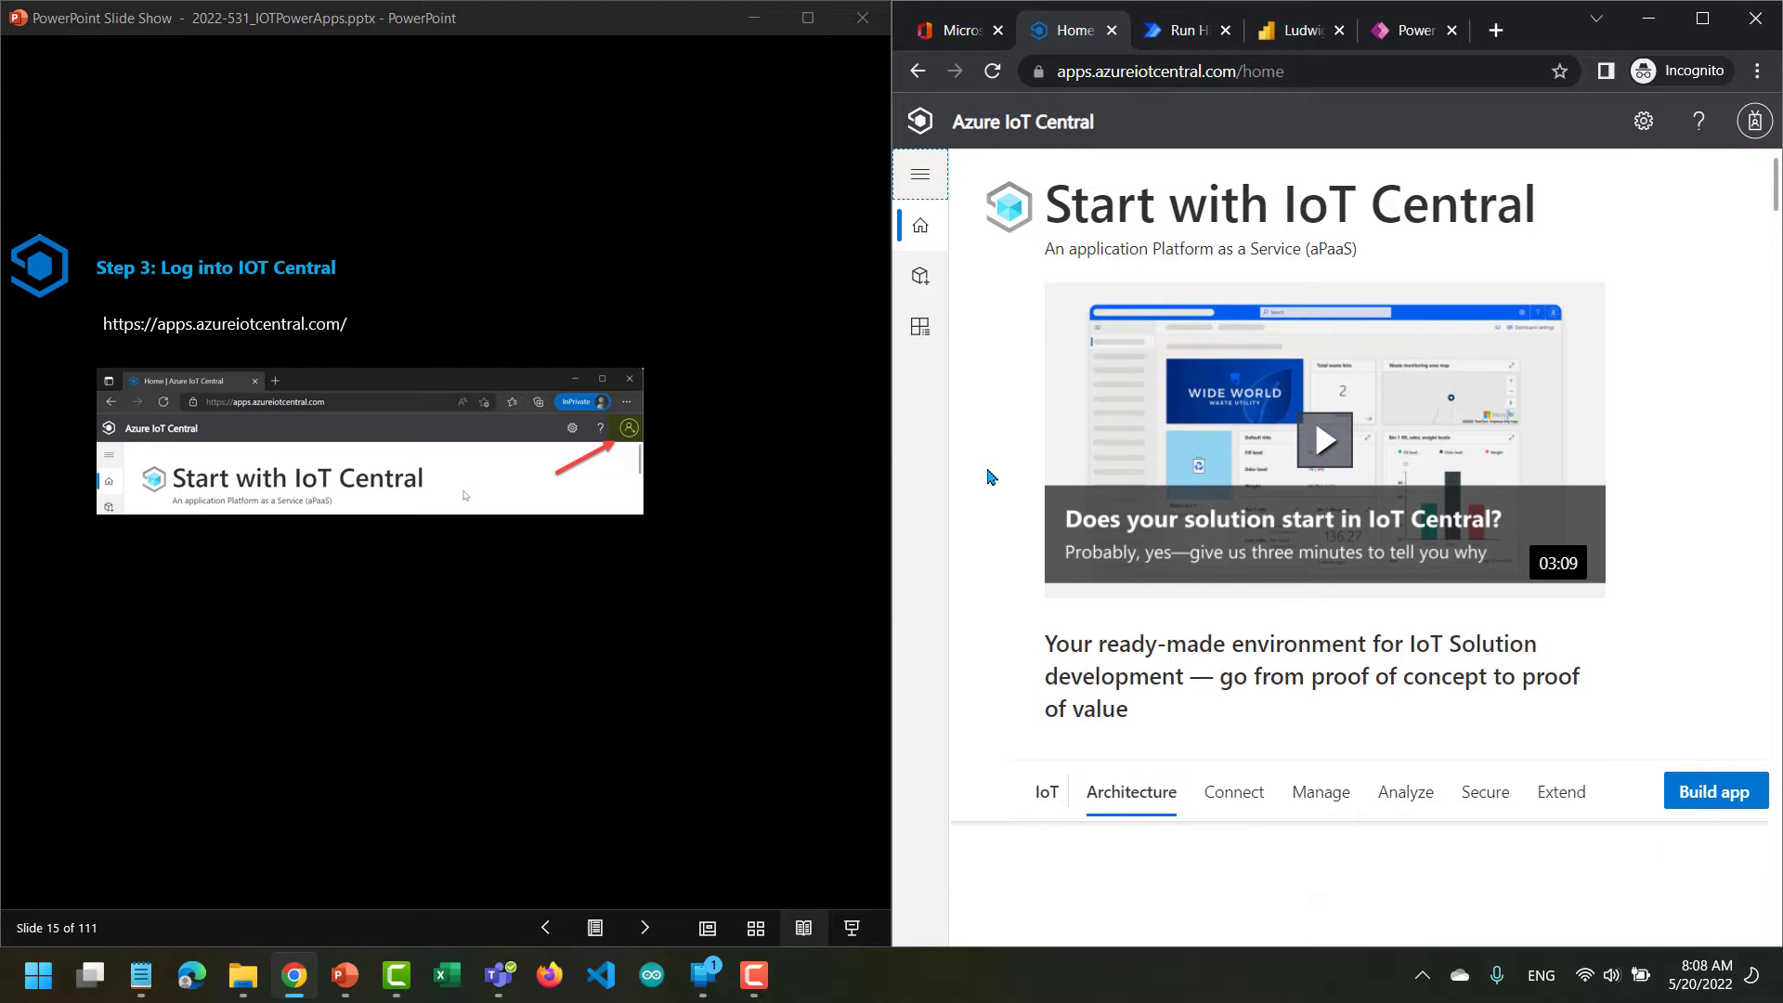
click(645, 928)
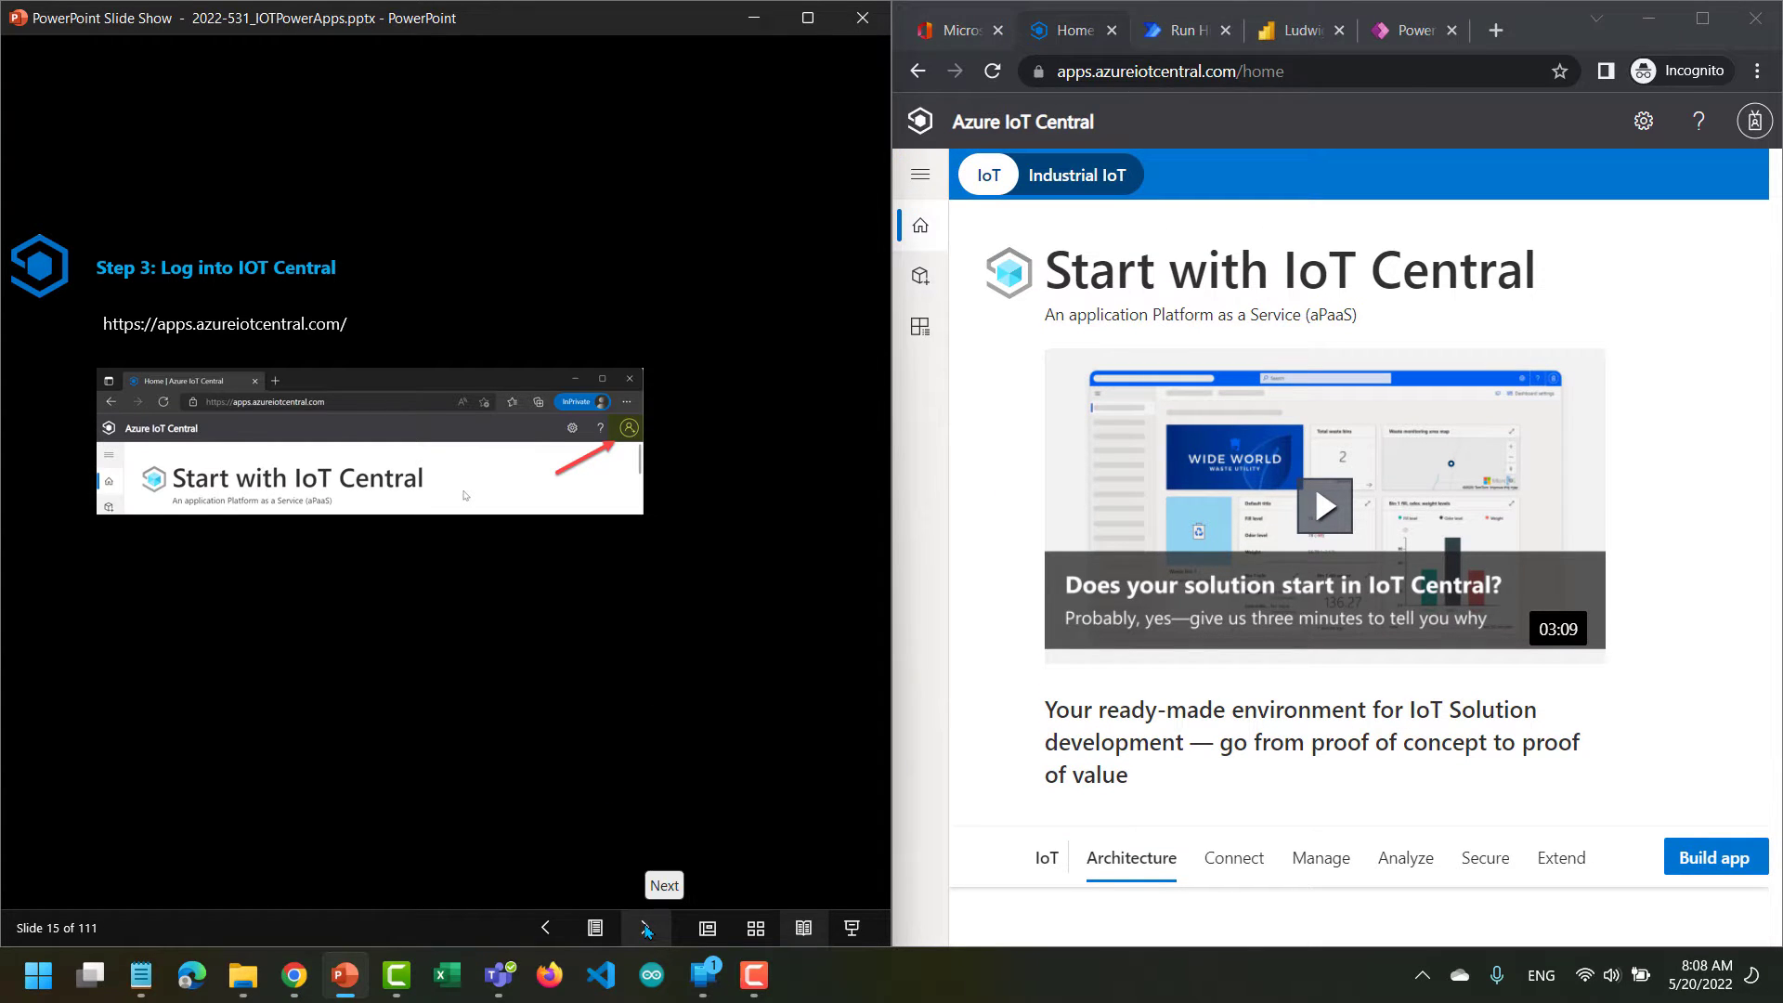
click(646, 927)
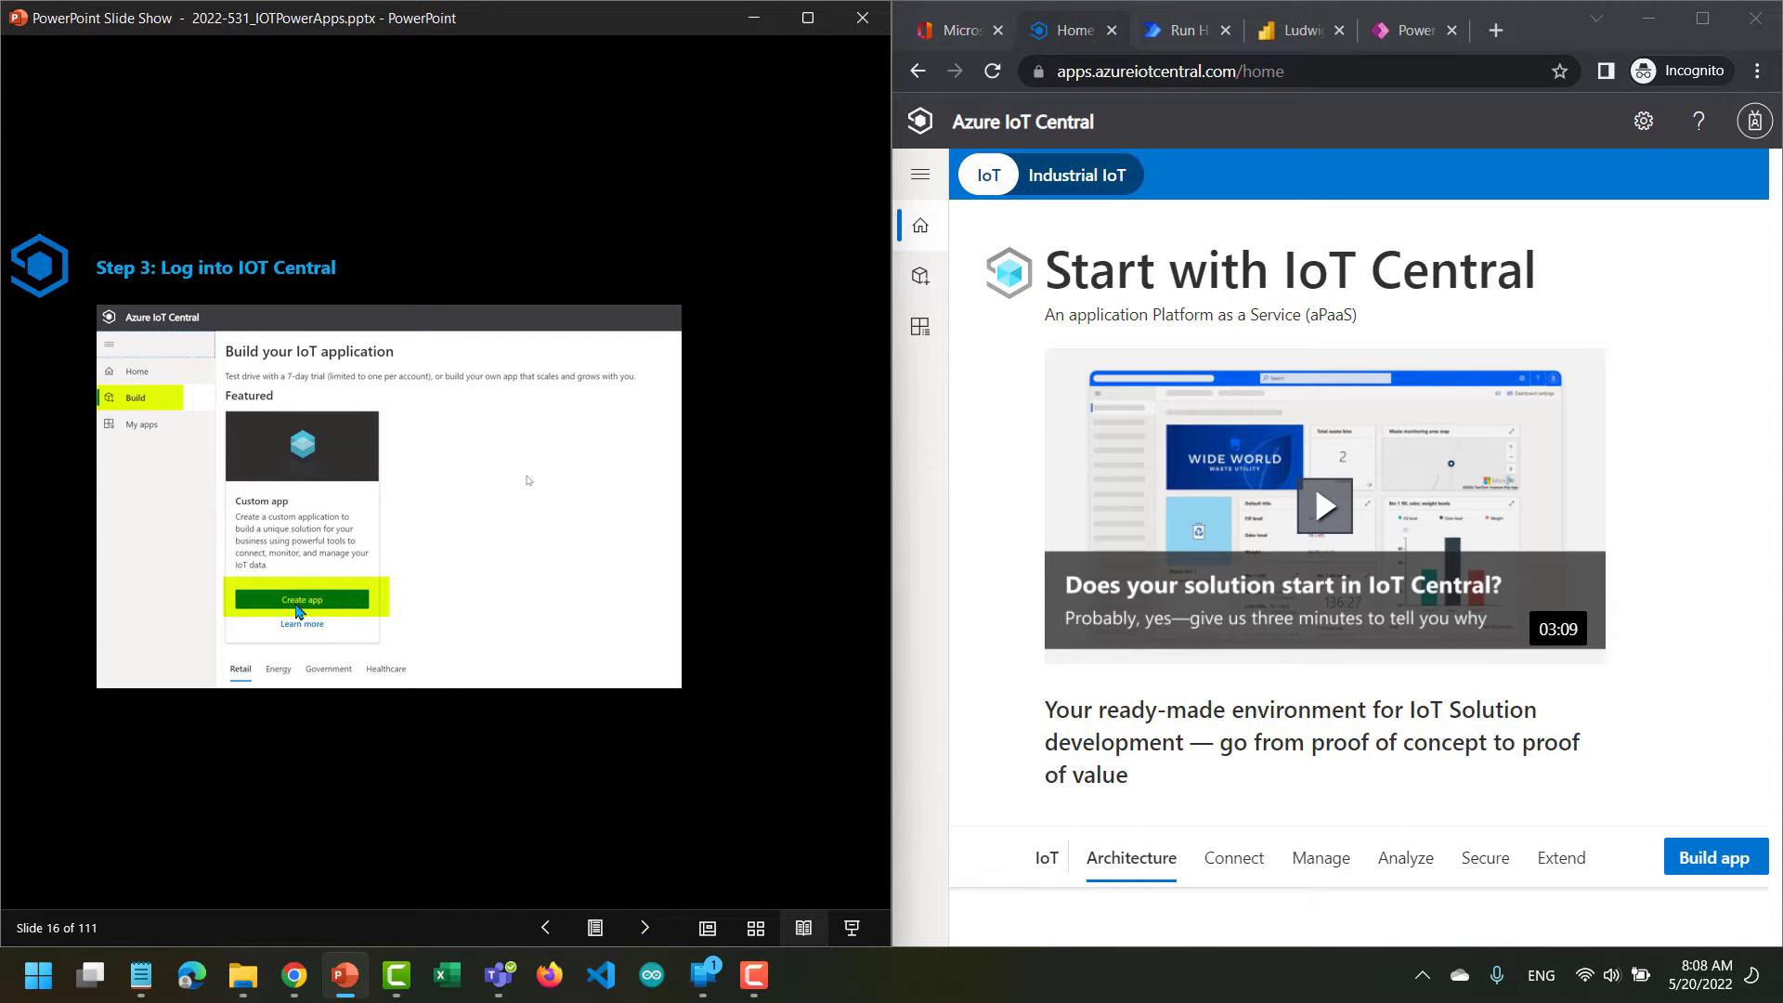
Review the application templates on the IoT Central Build page and start creating a Custom app.
click(924, 281)
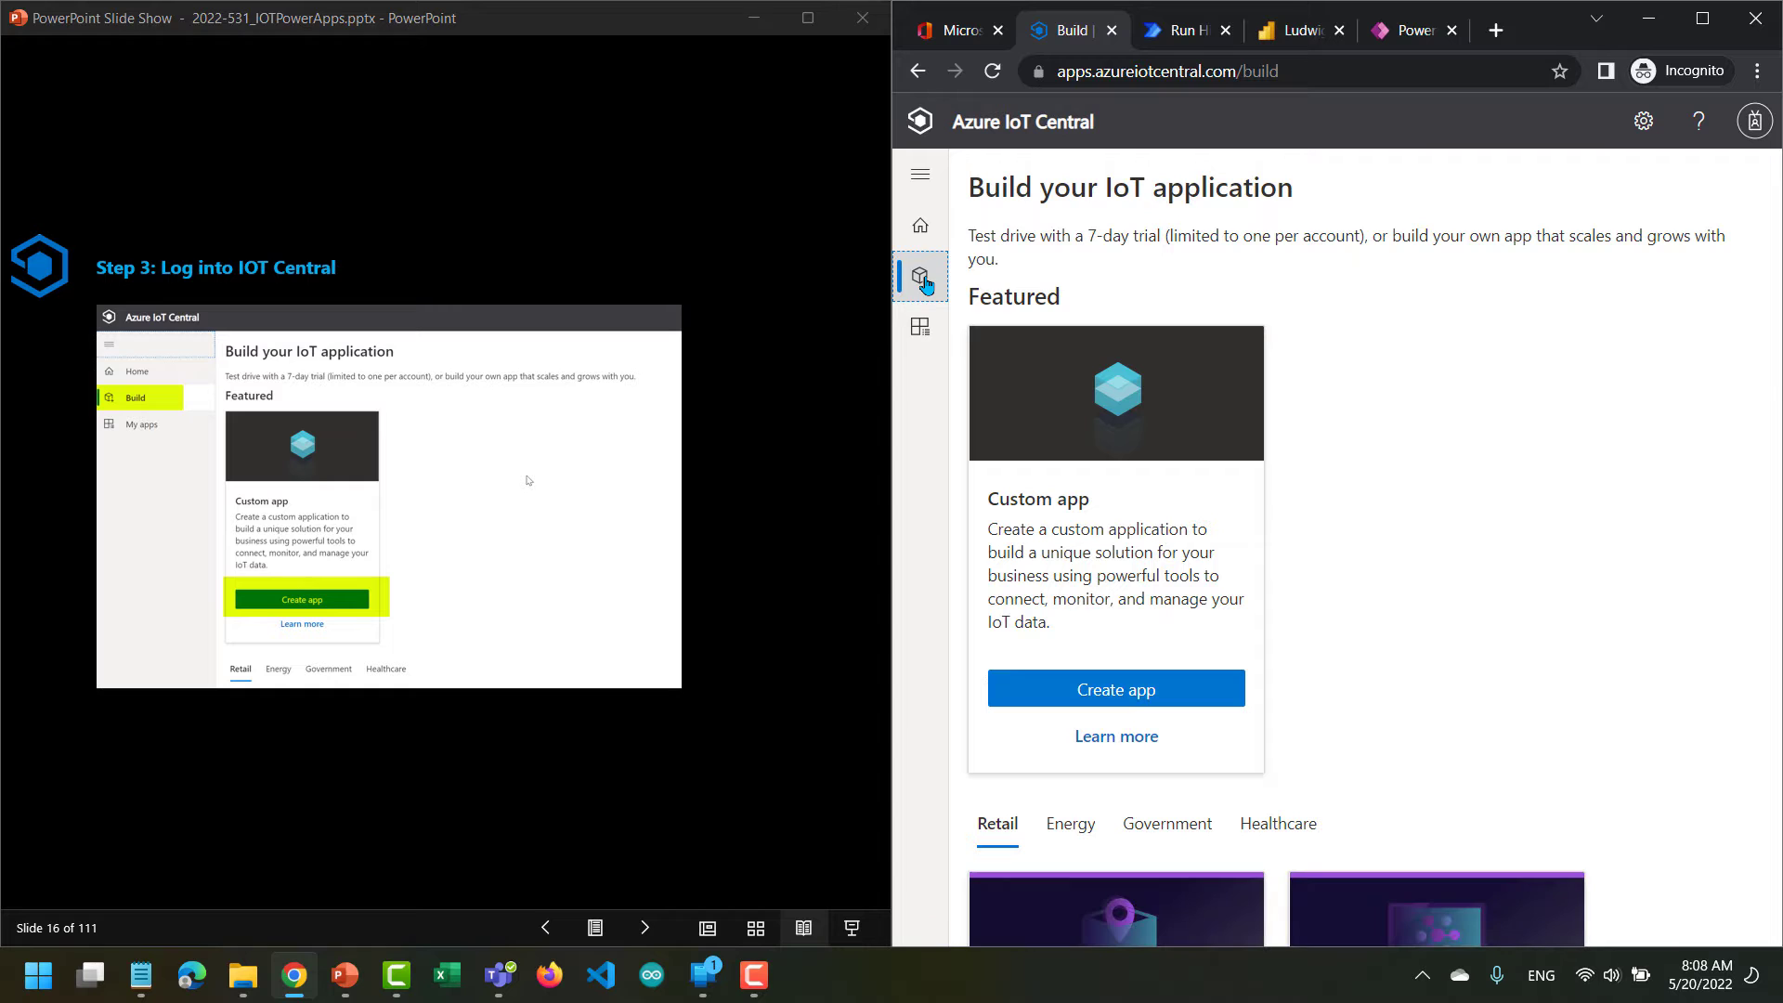
scroll(1357, 577, down, 4)
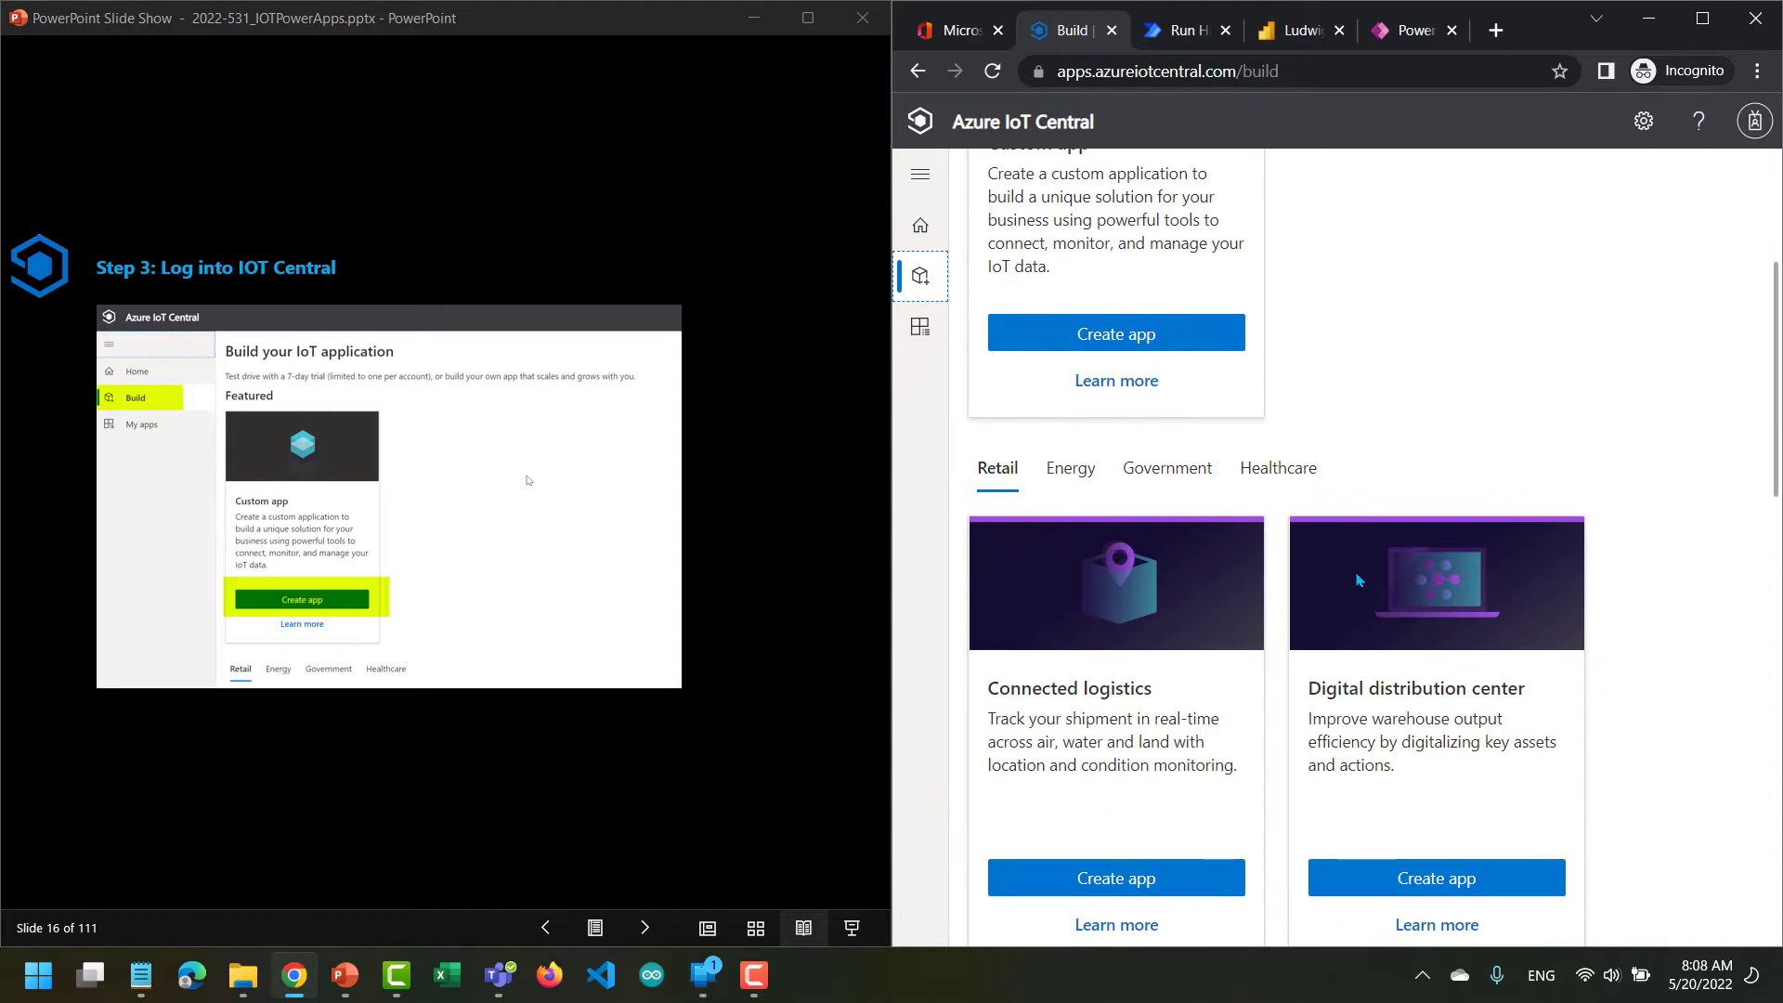
scroll(1358, 579, down, 2)
scroll(1358, 579, up, 6)
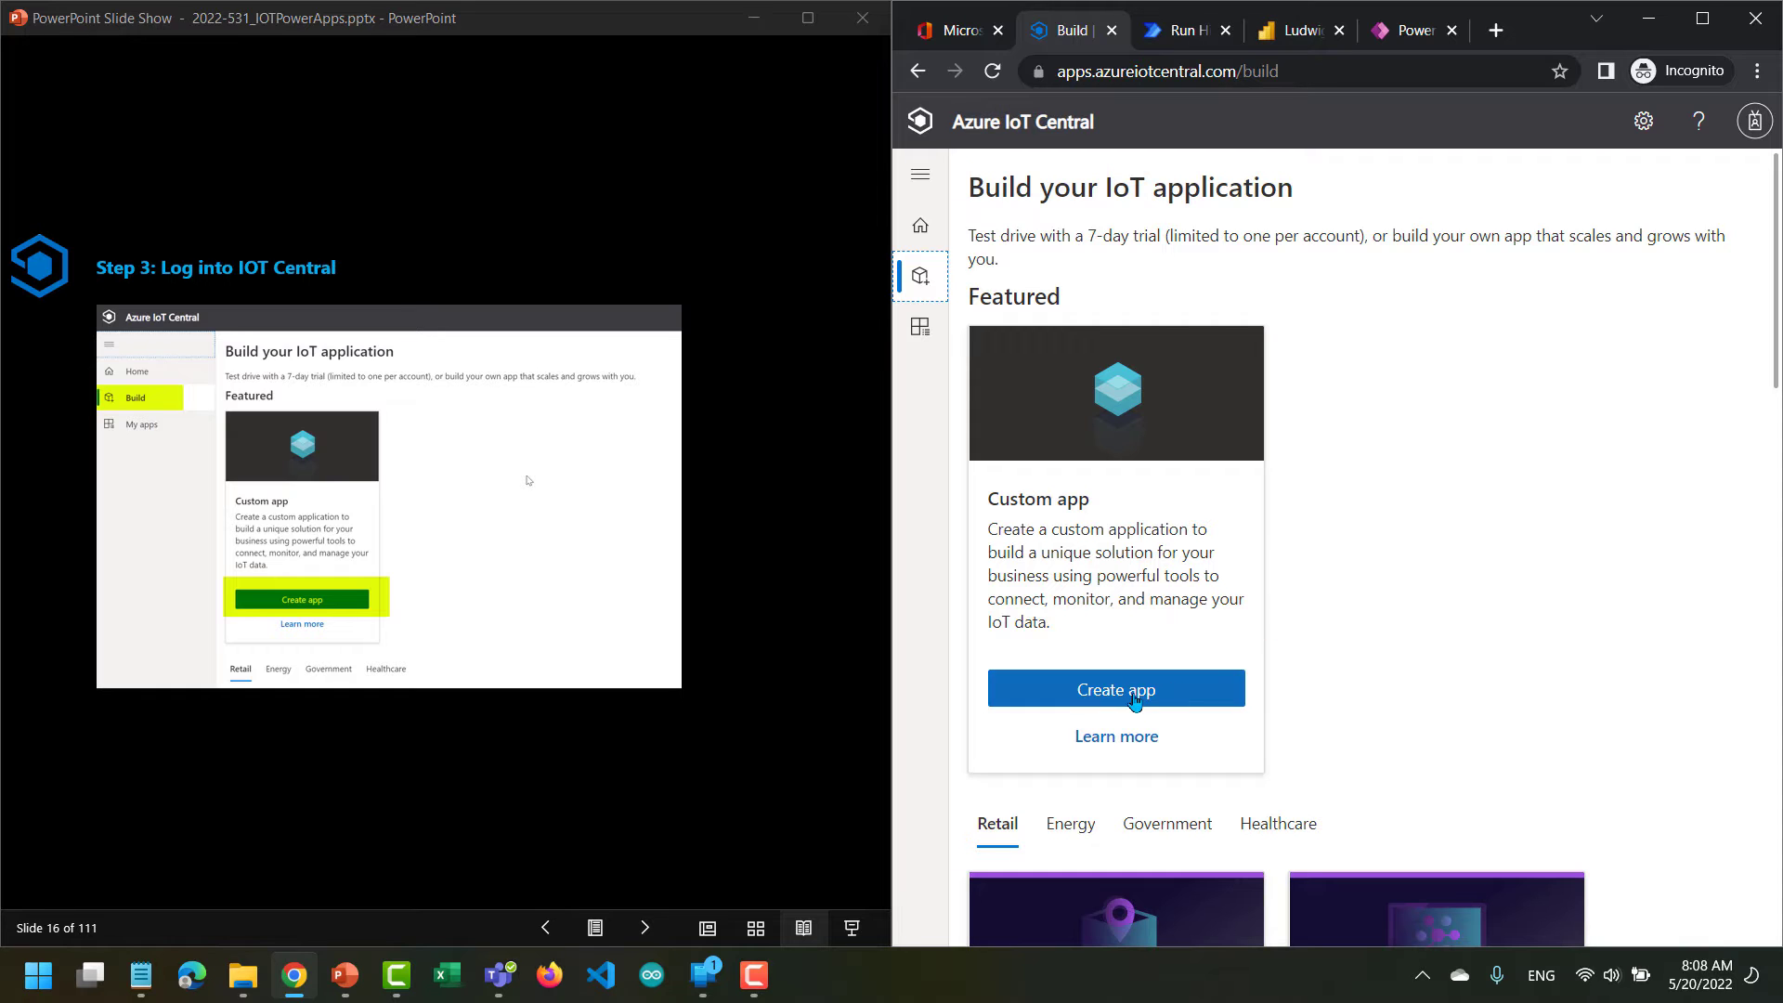
click(1135, 701)
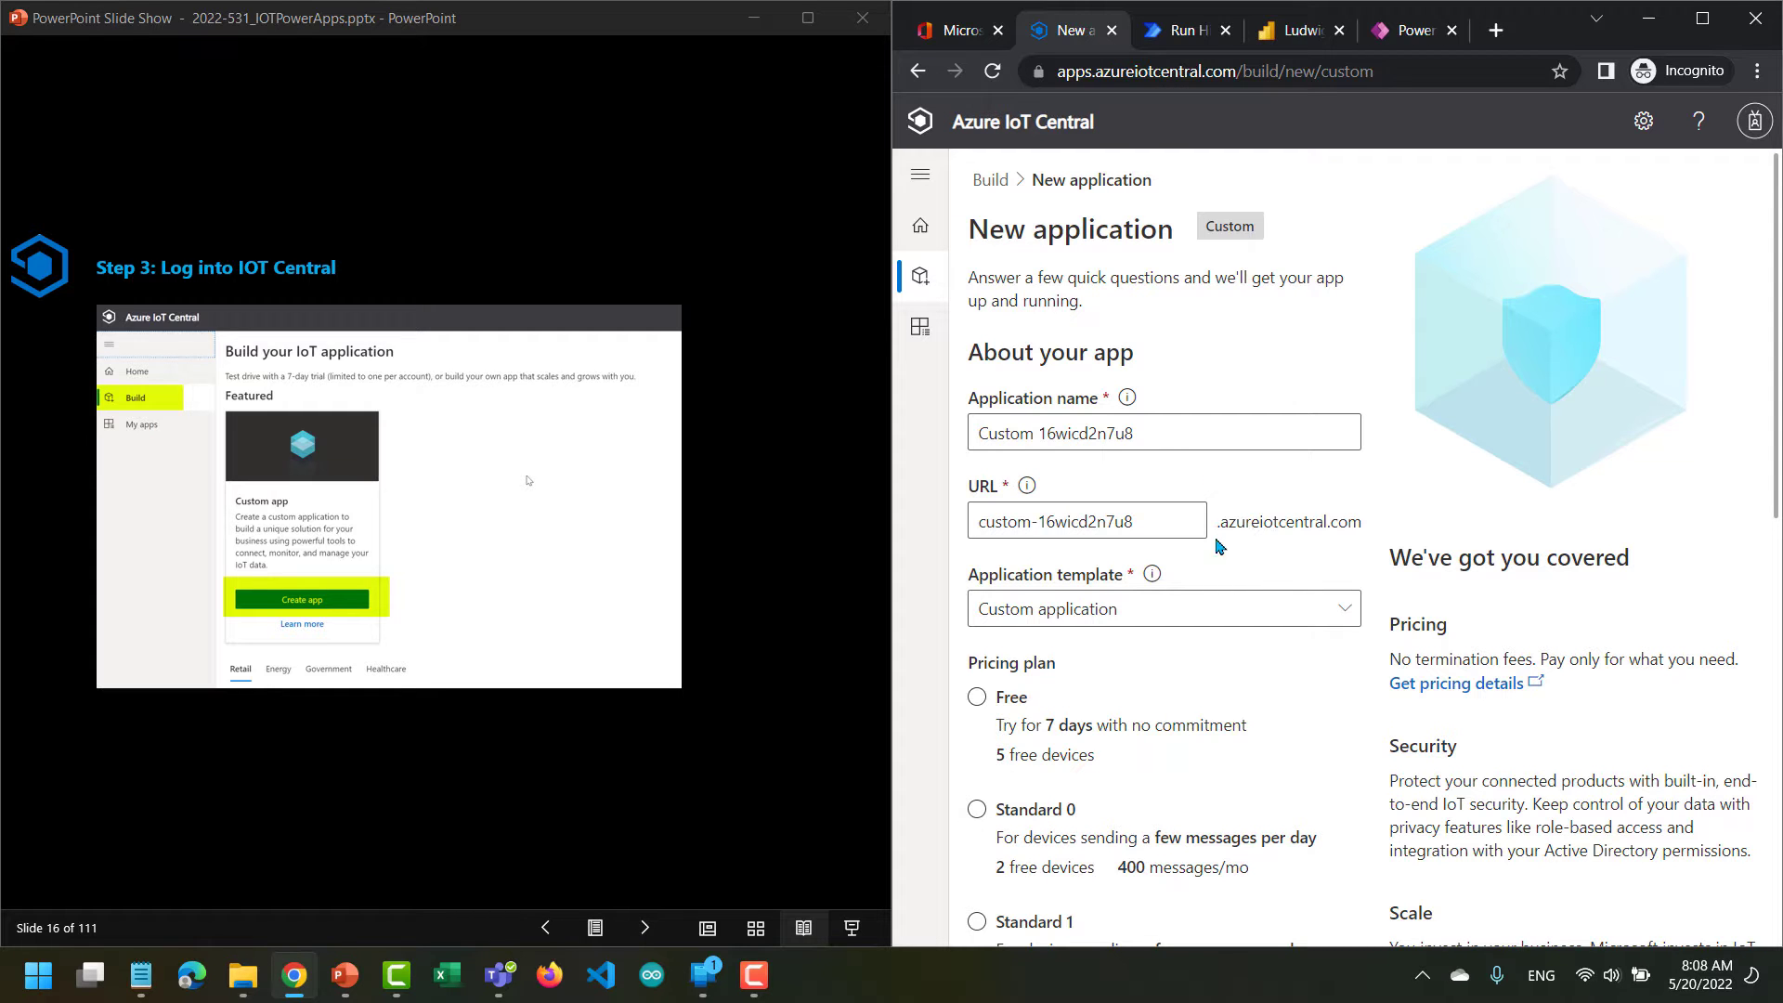
Choose the Standard 0 pricing plan for the new application.
scroll(1293, 692, down, 1)
scroll(1292, 692, down, 3)
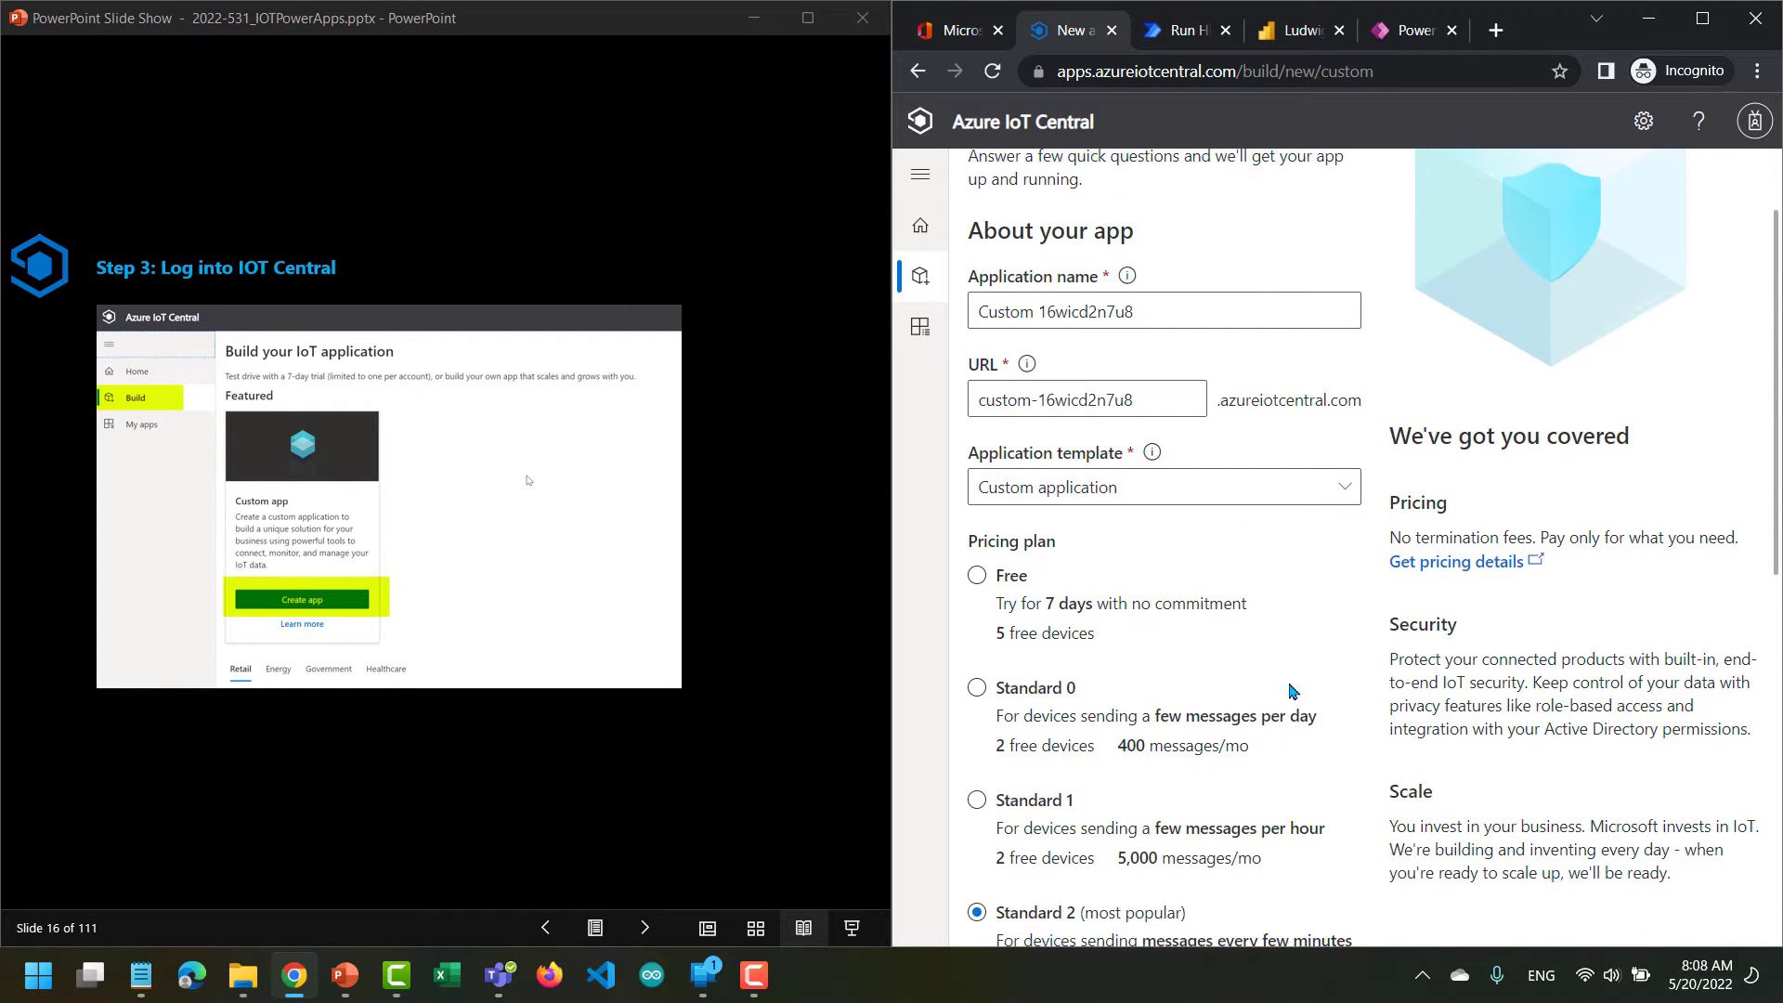
click(977, 498)
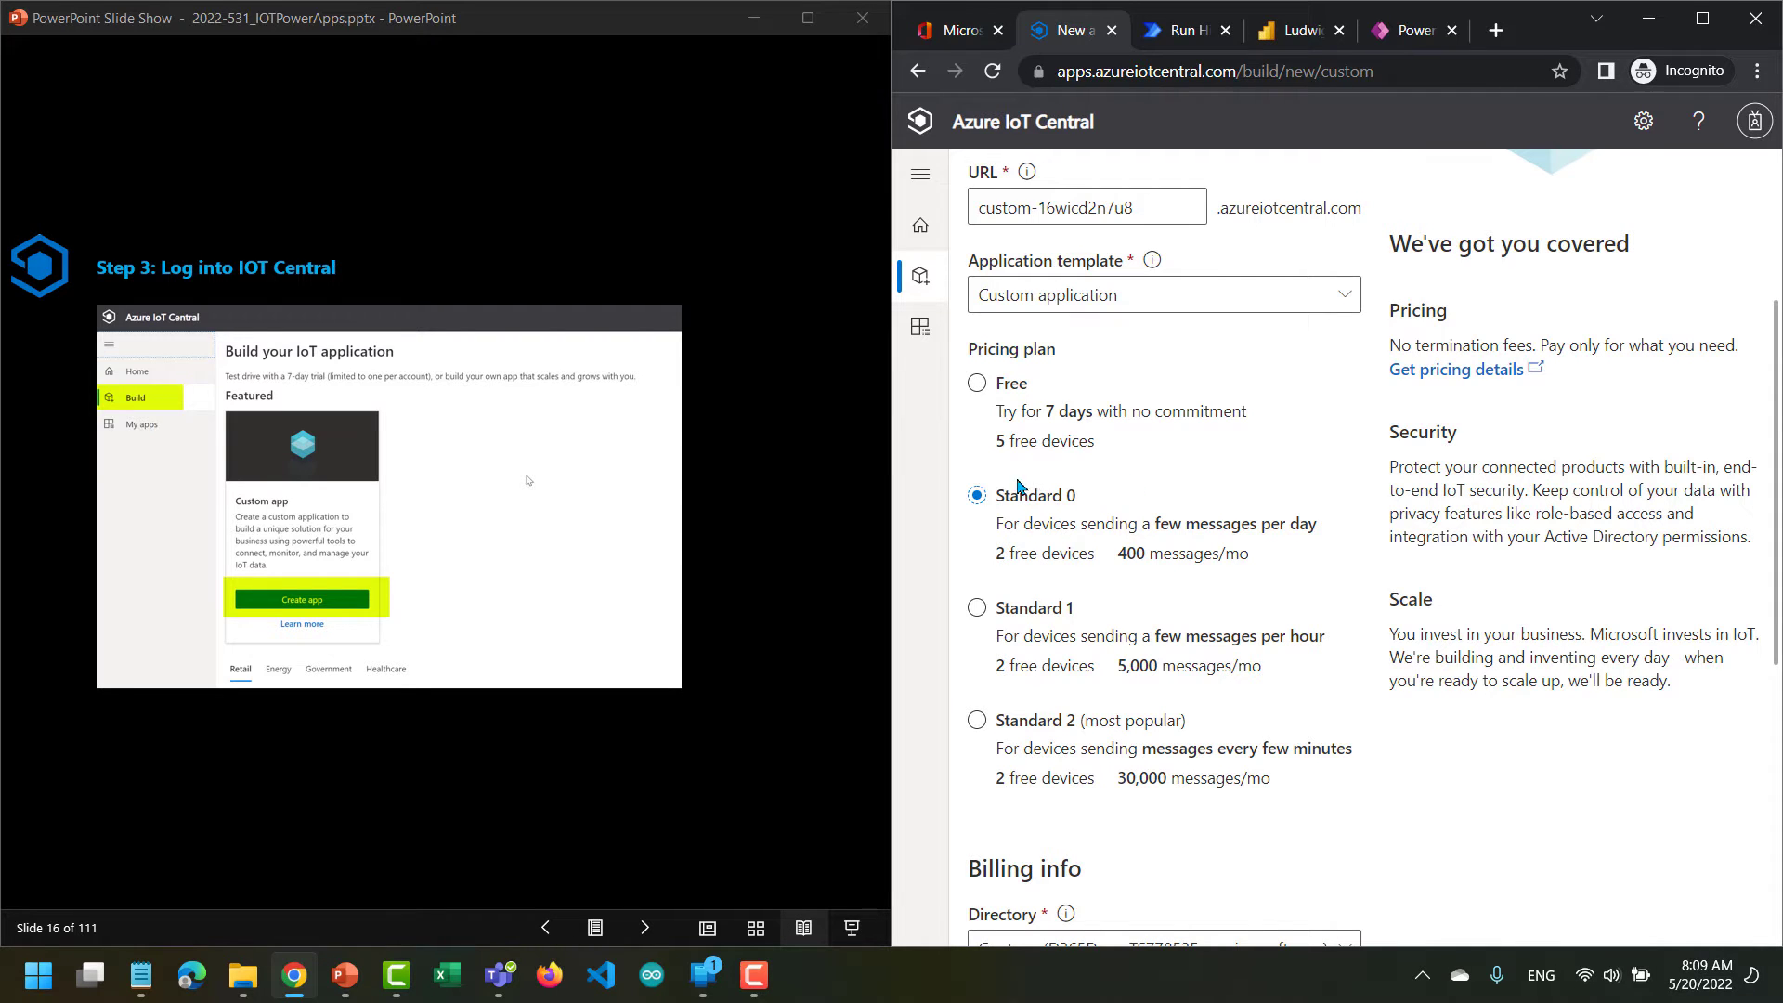
Select the Azure Pass - Sponsorship subscription in the billing info and create the custom application.
scroll(1143, 496, down, 4)
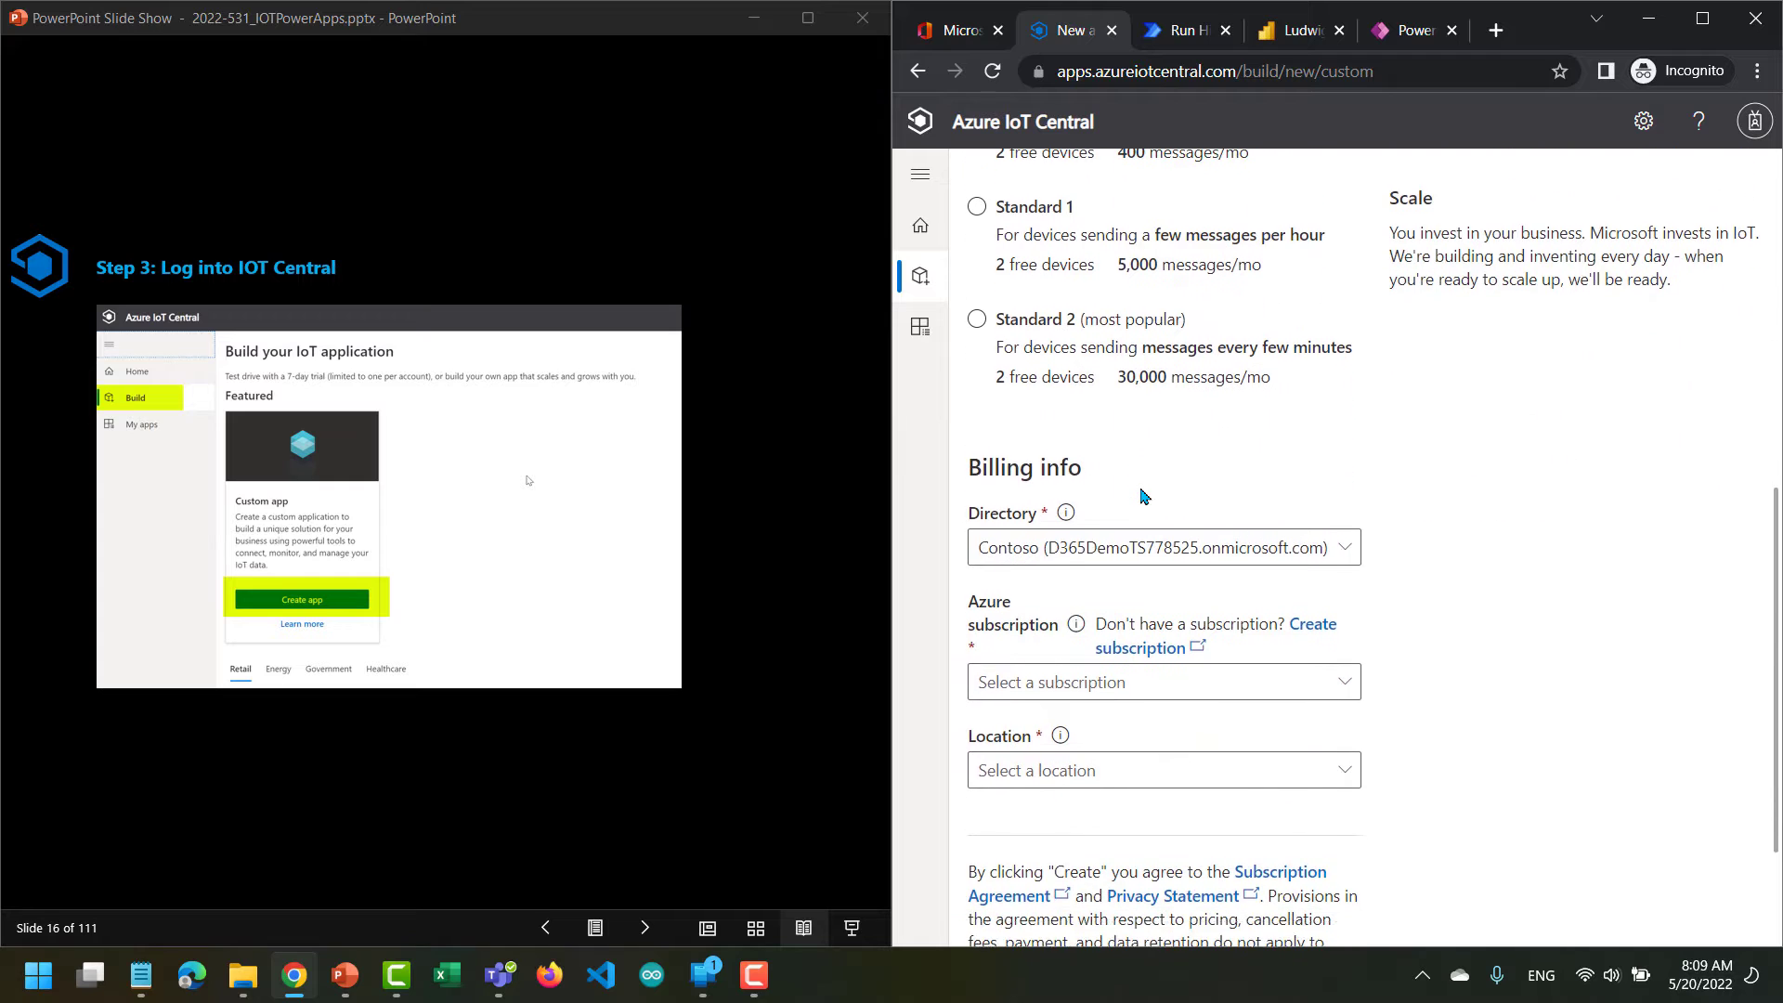
click(1119, 689)
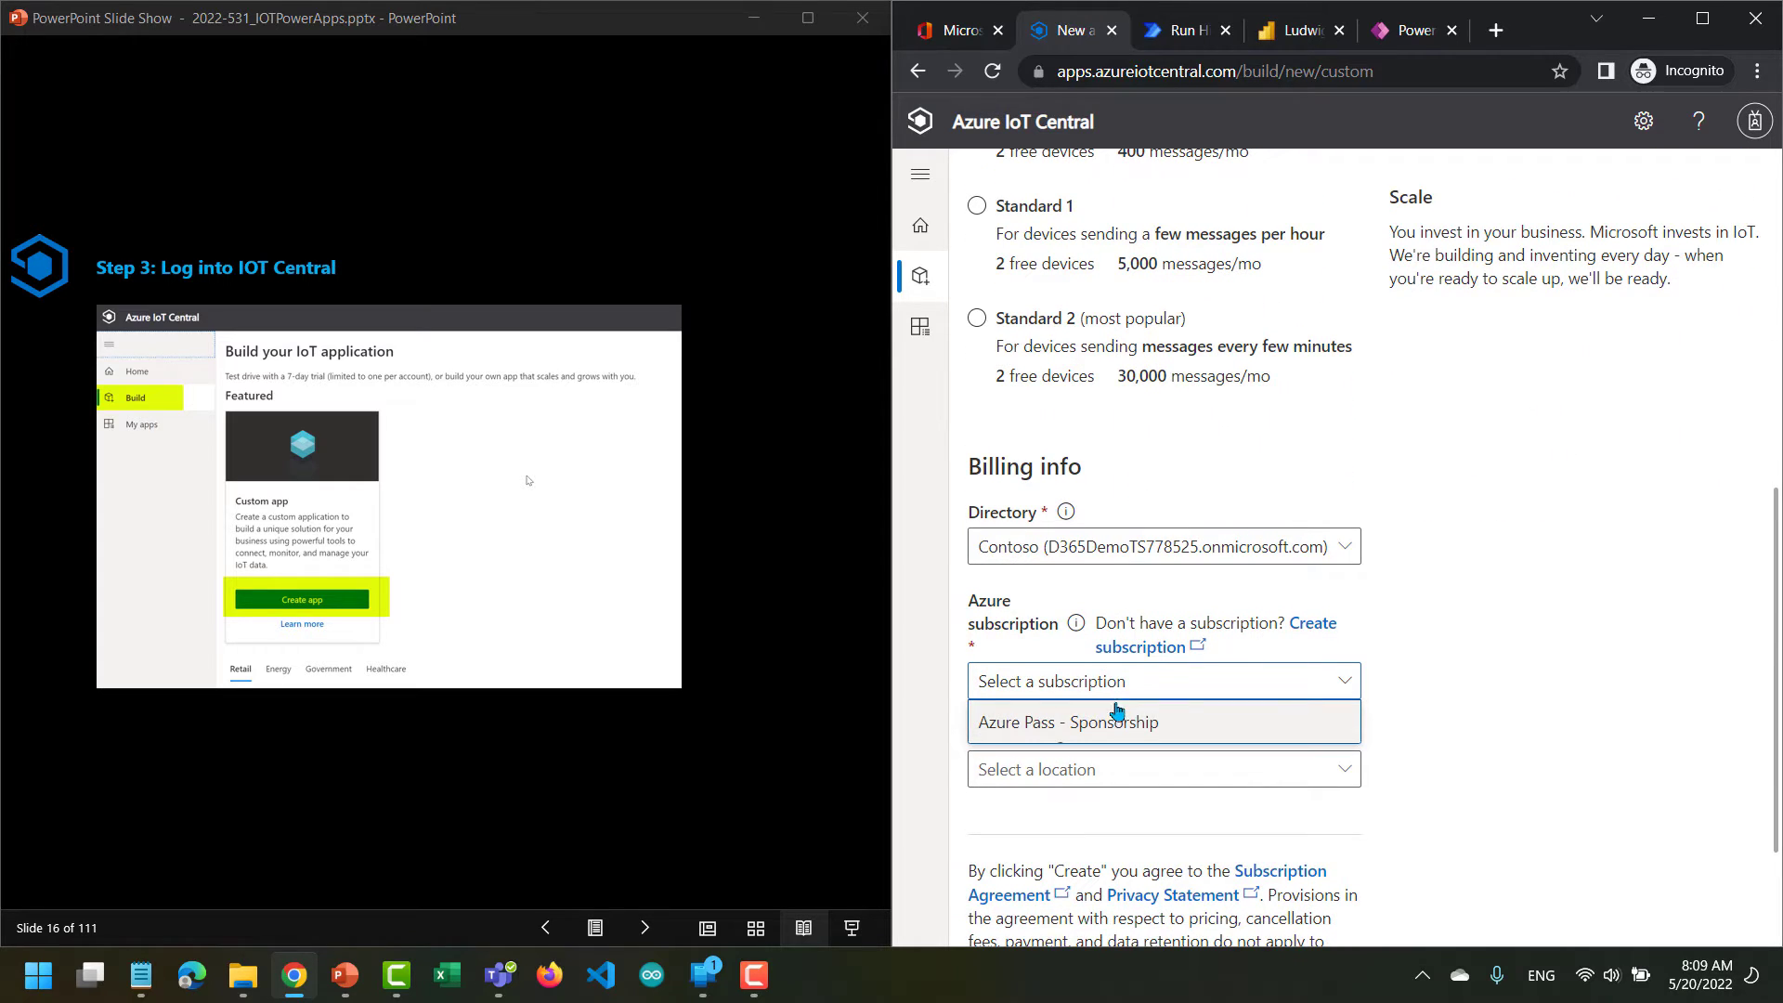
click(1118, 726)
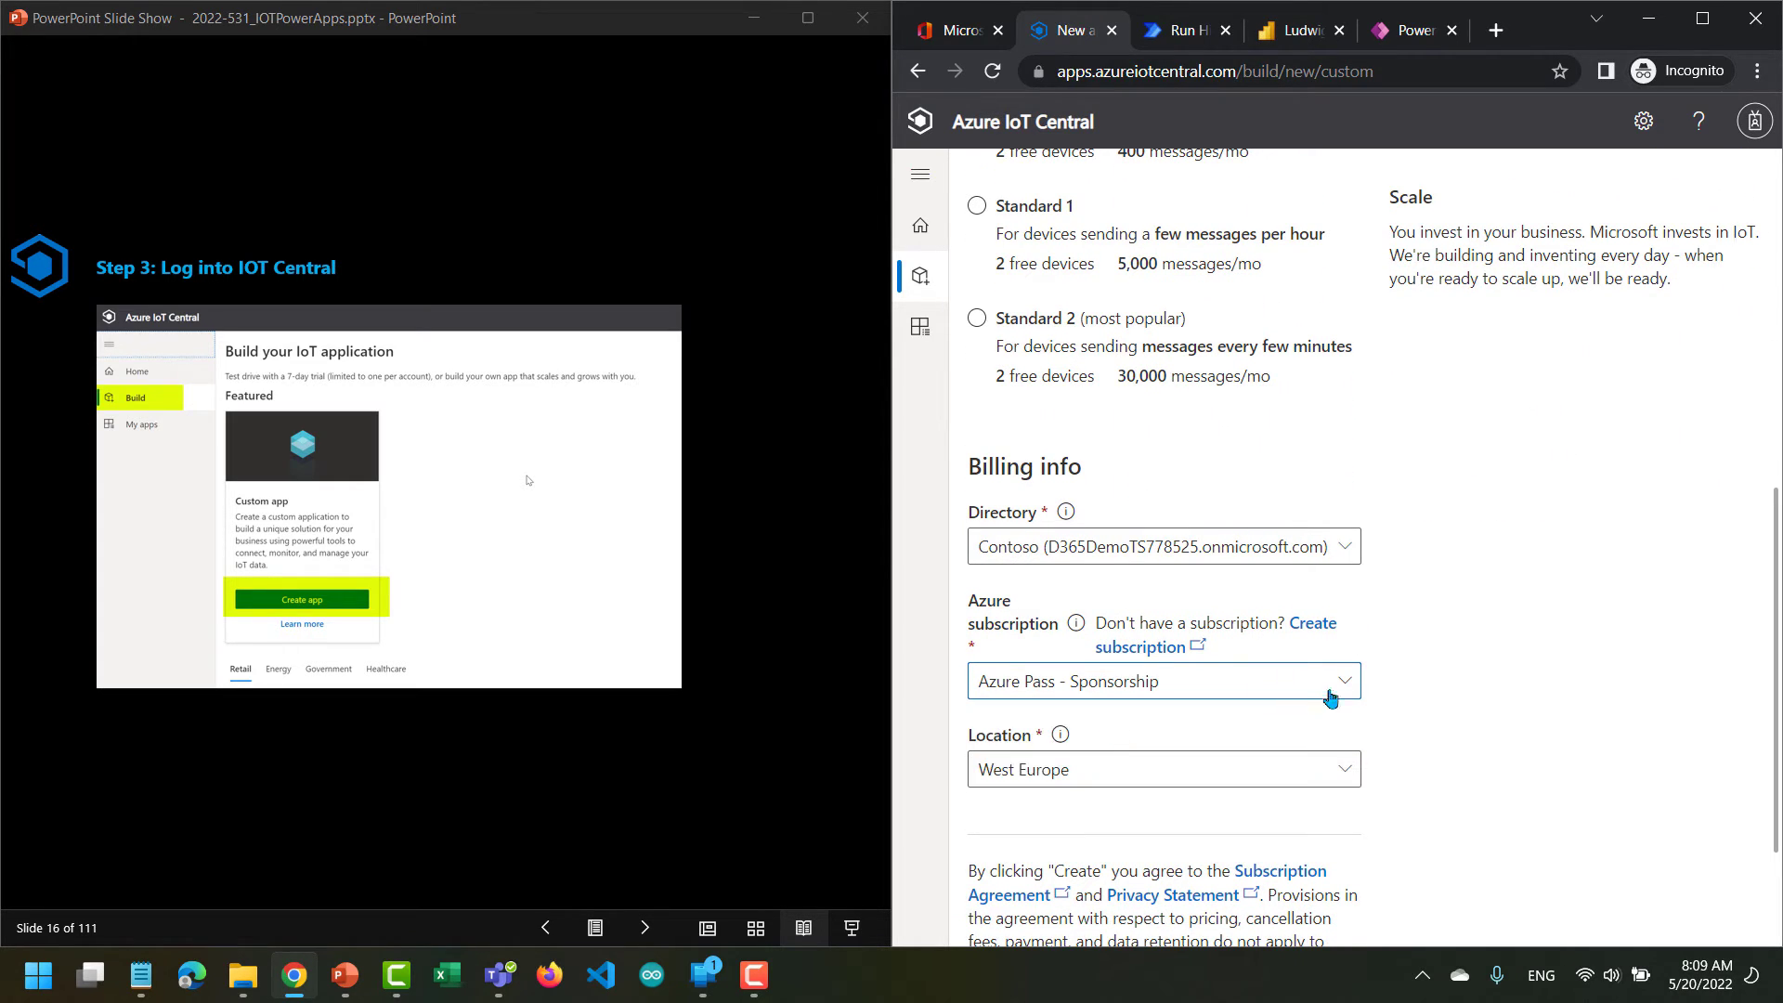
scroll(1471, 609, down, 2)
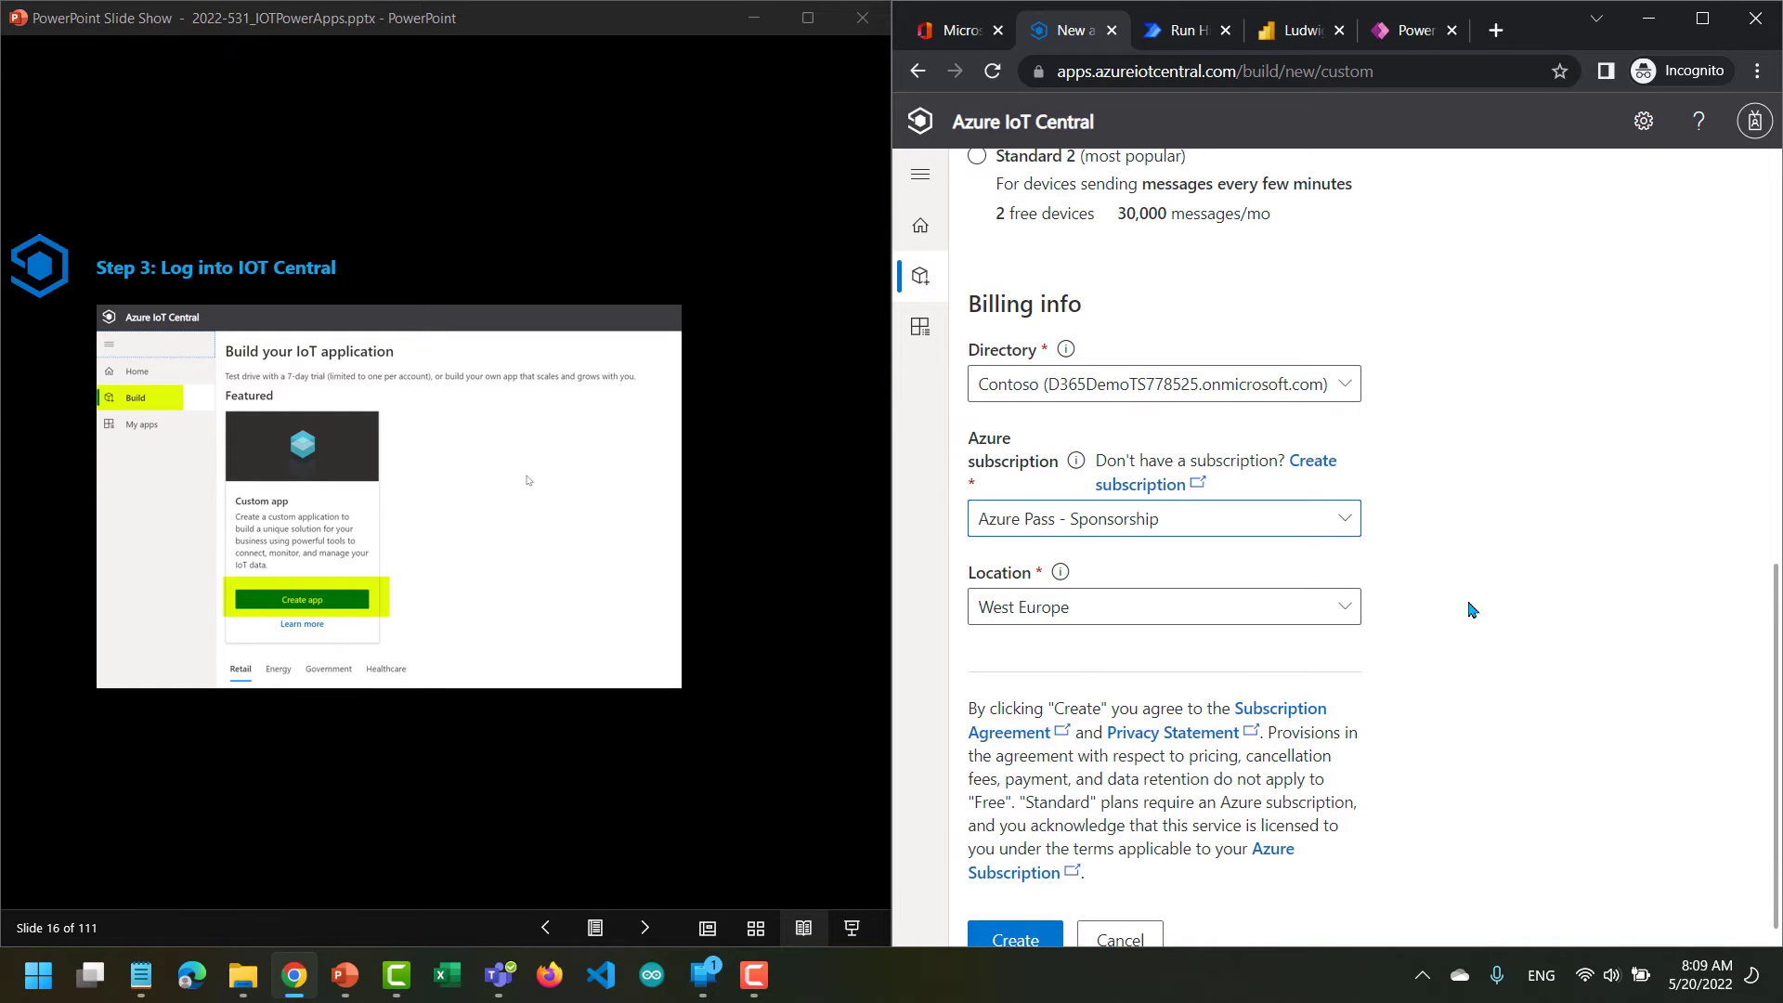
scroll(1471, 609, down, 1)
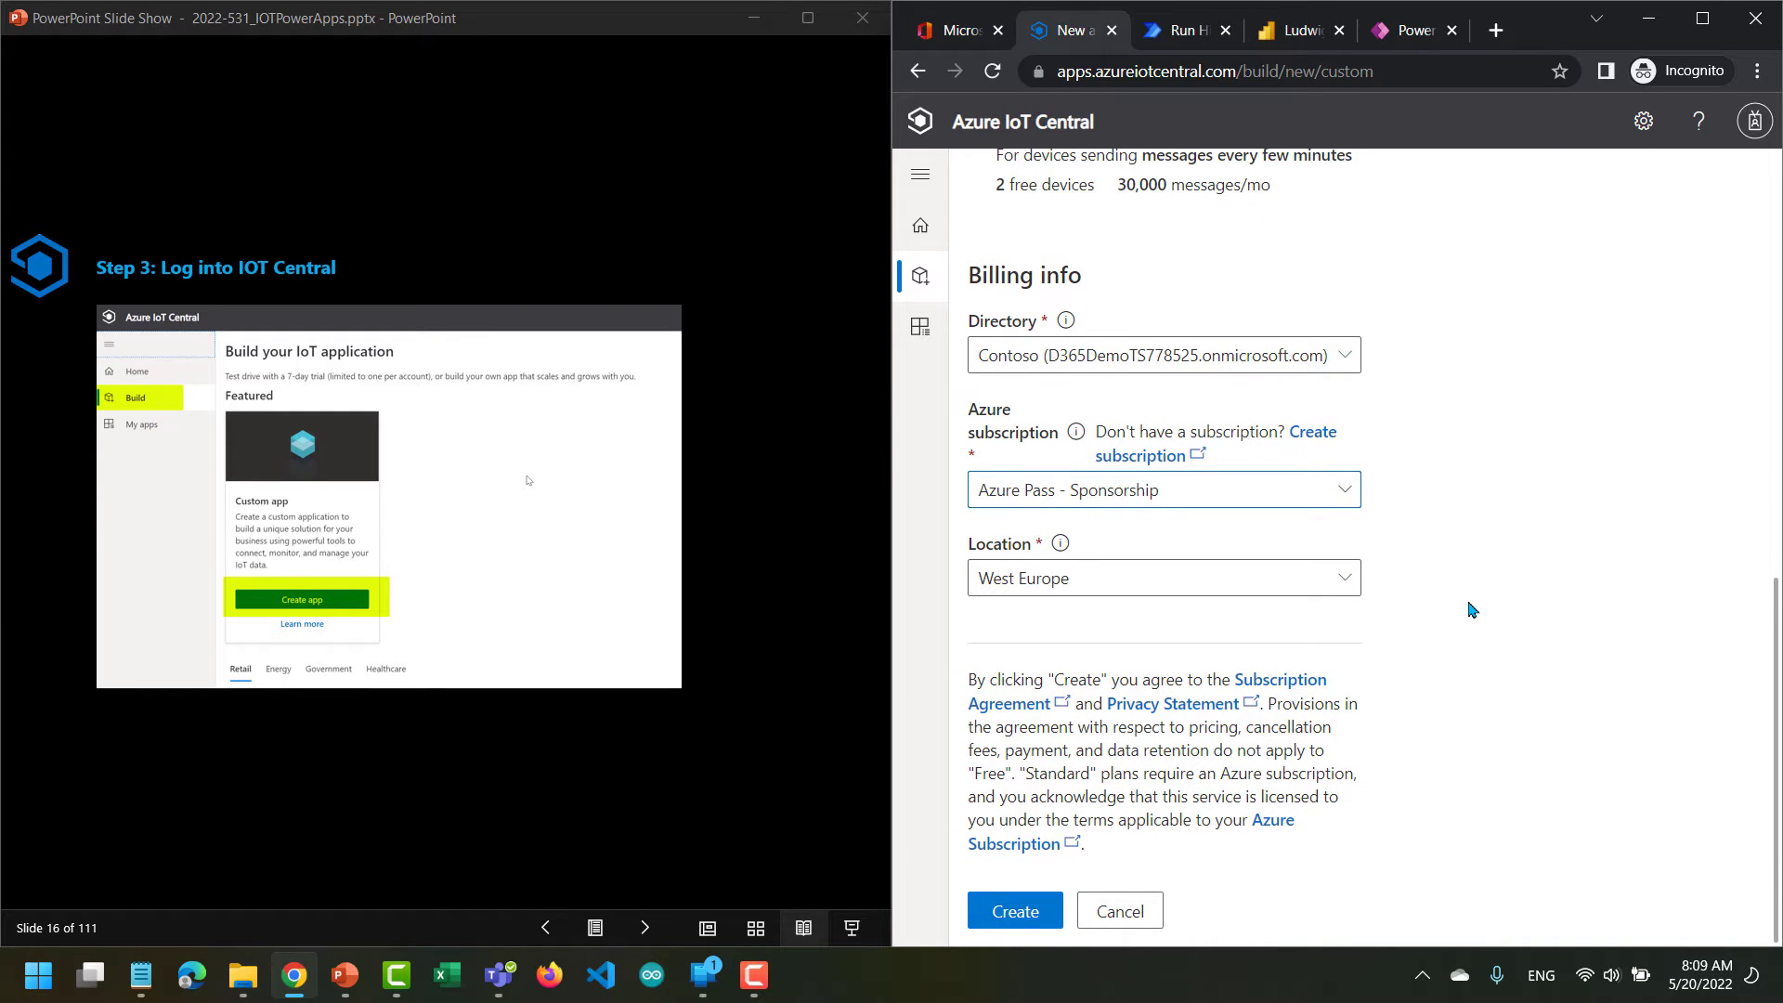
click(1013, 913)
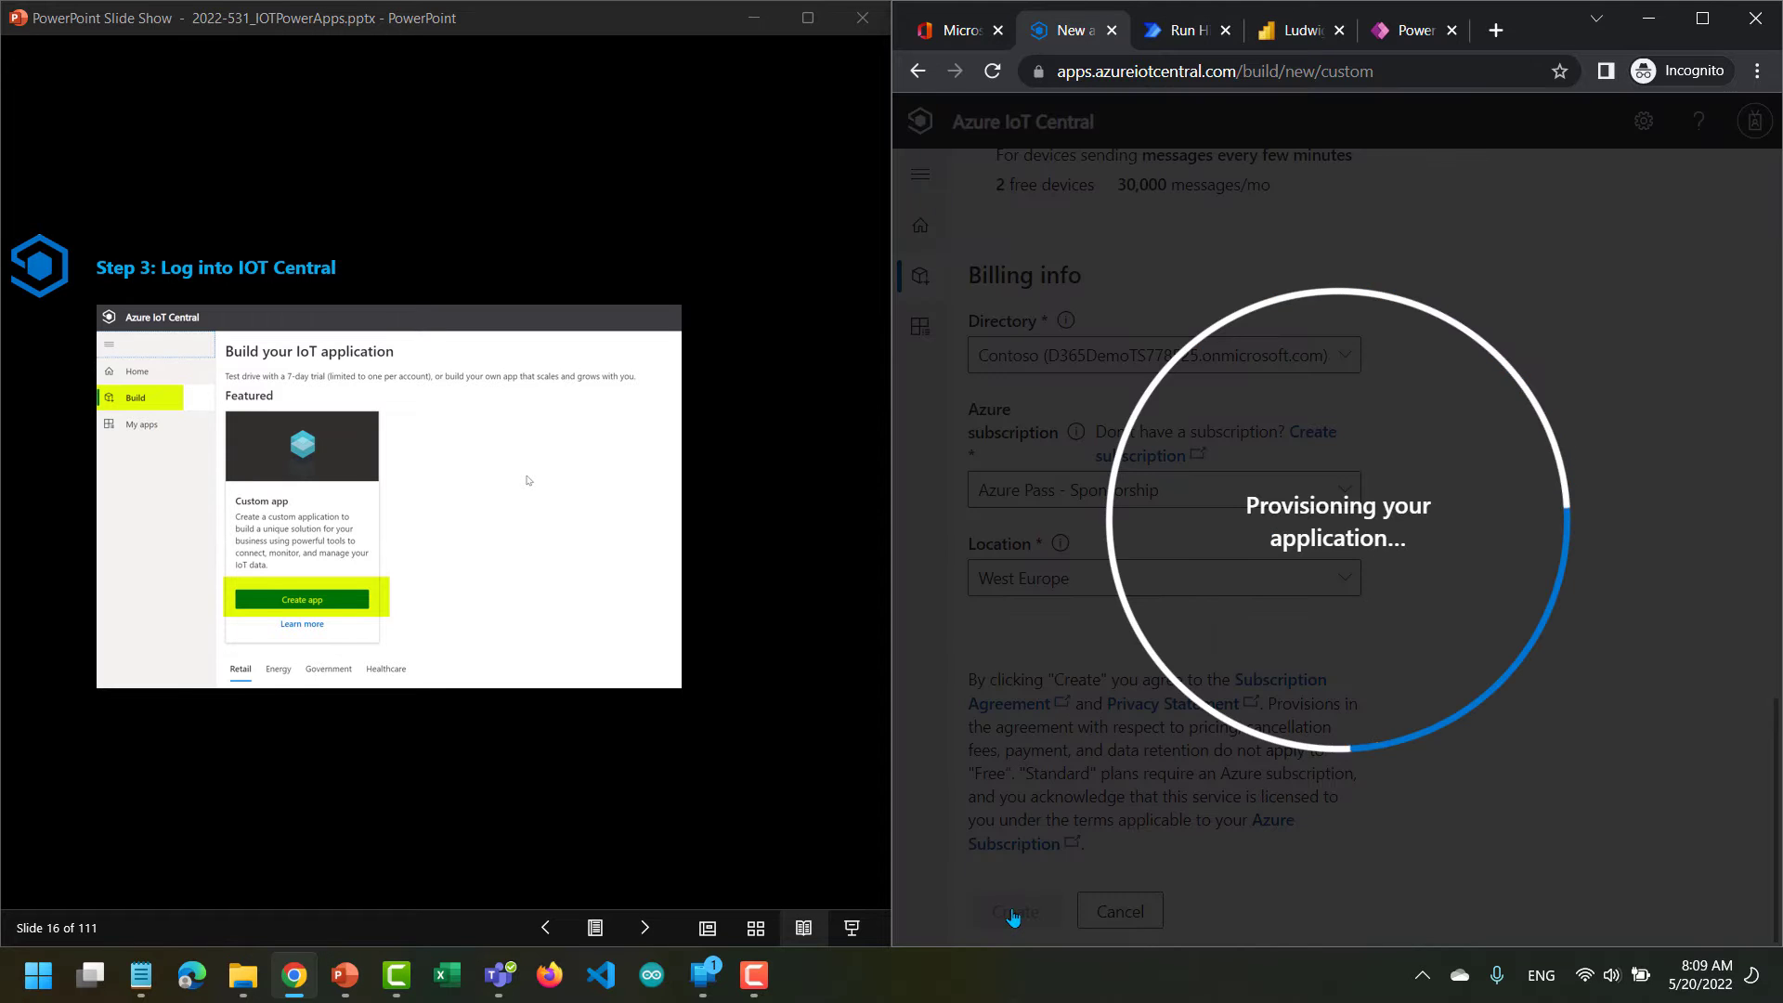
Collapse the Devices pane in the new application and advance the slides to the instruction for adding a new device.
click(645, 928)
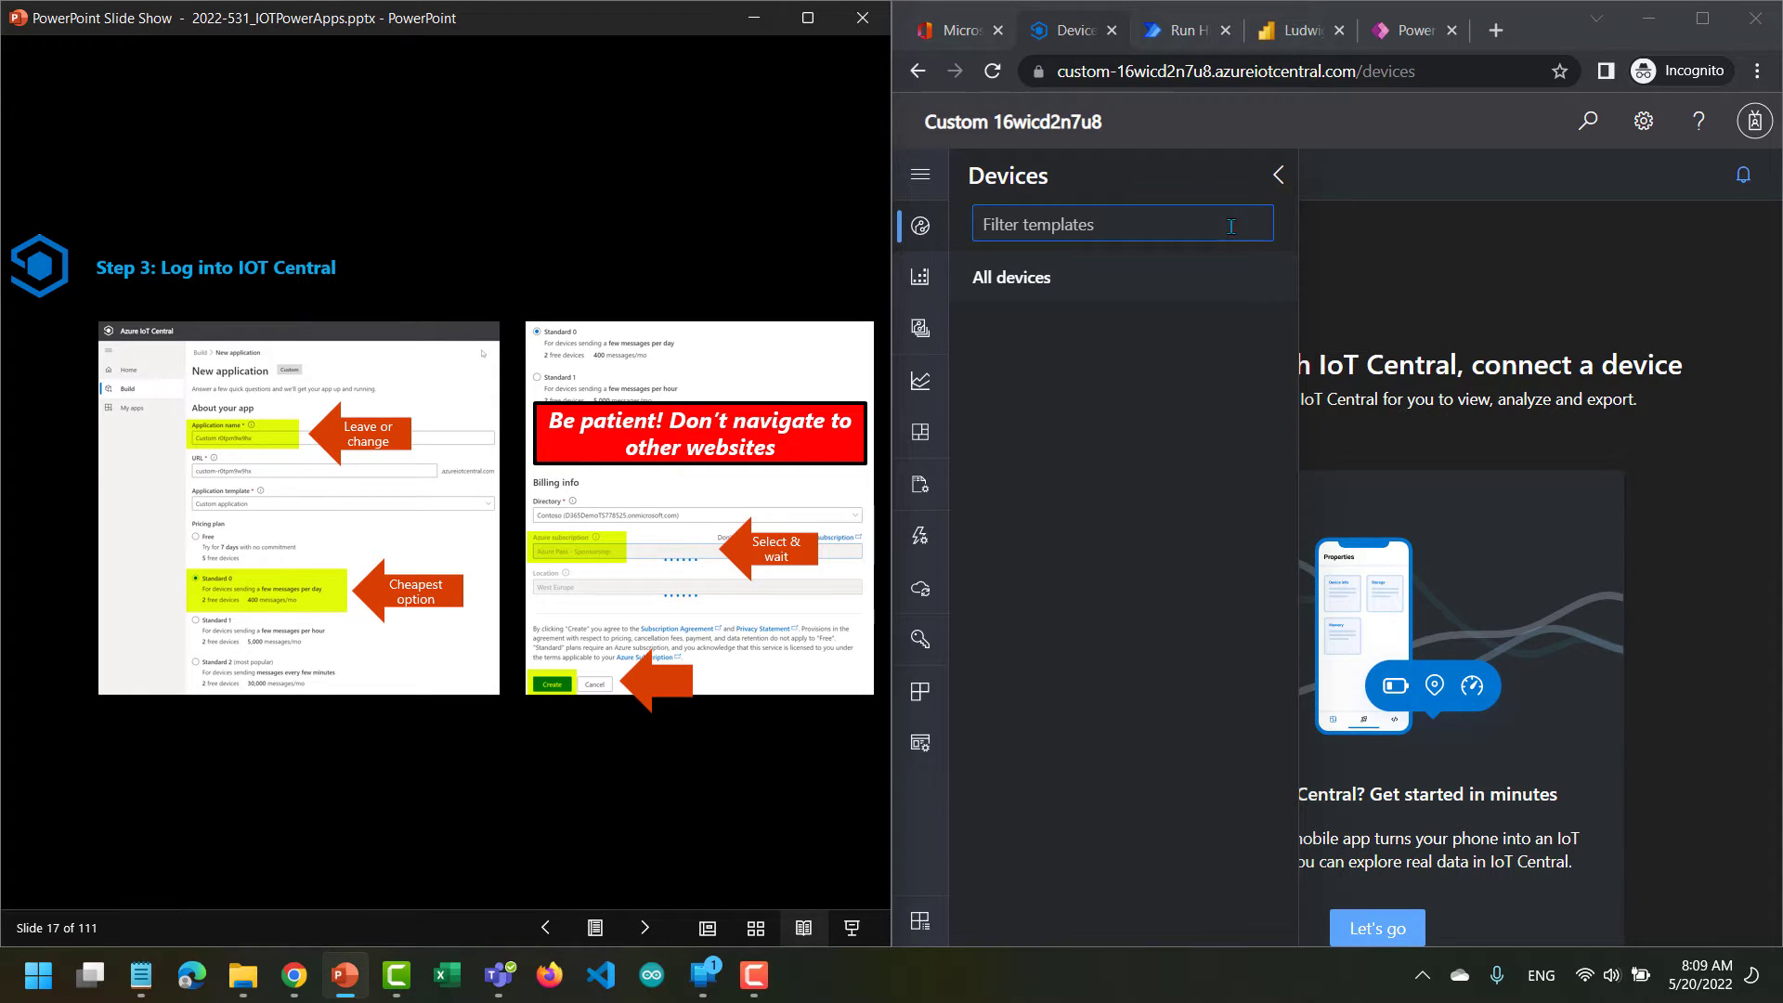
click(1278, 175)
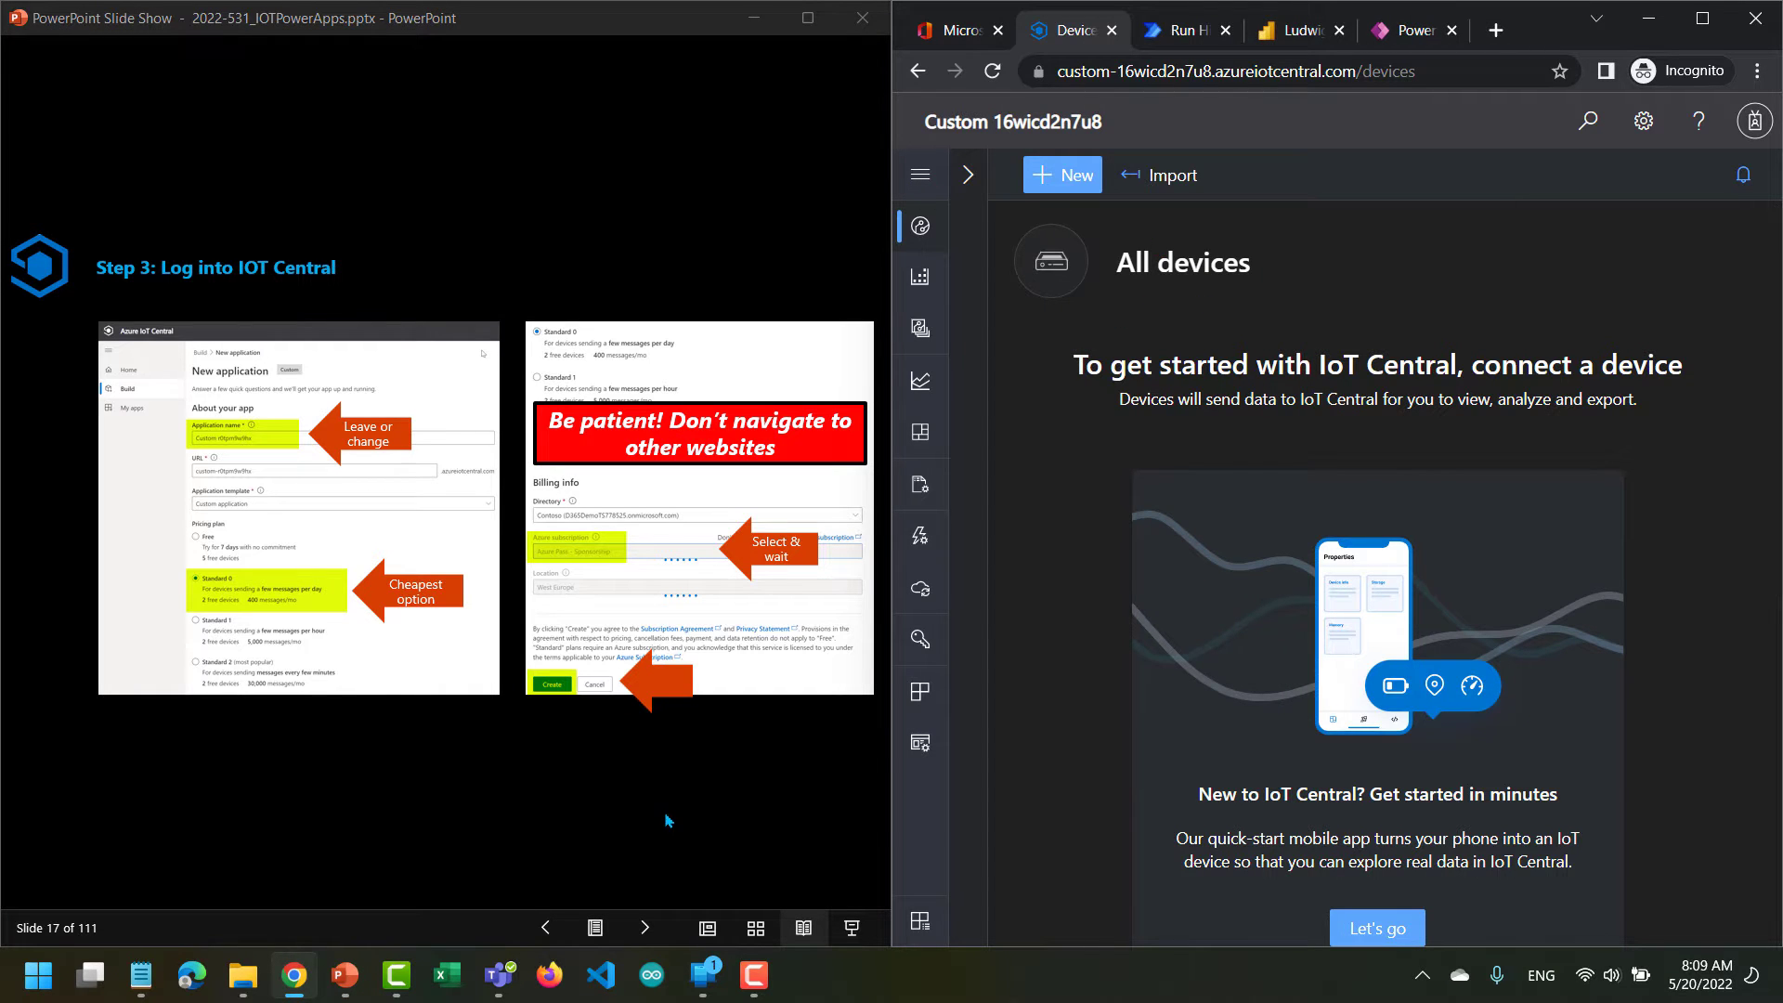
click(644, 933)
click(642, 934)
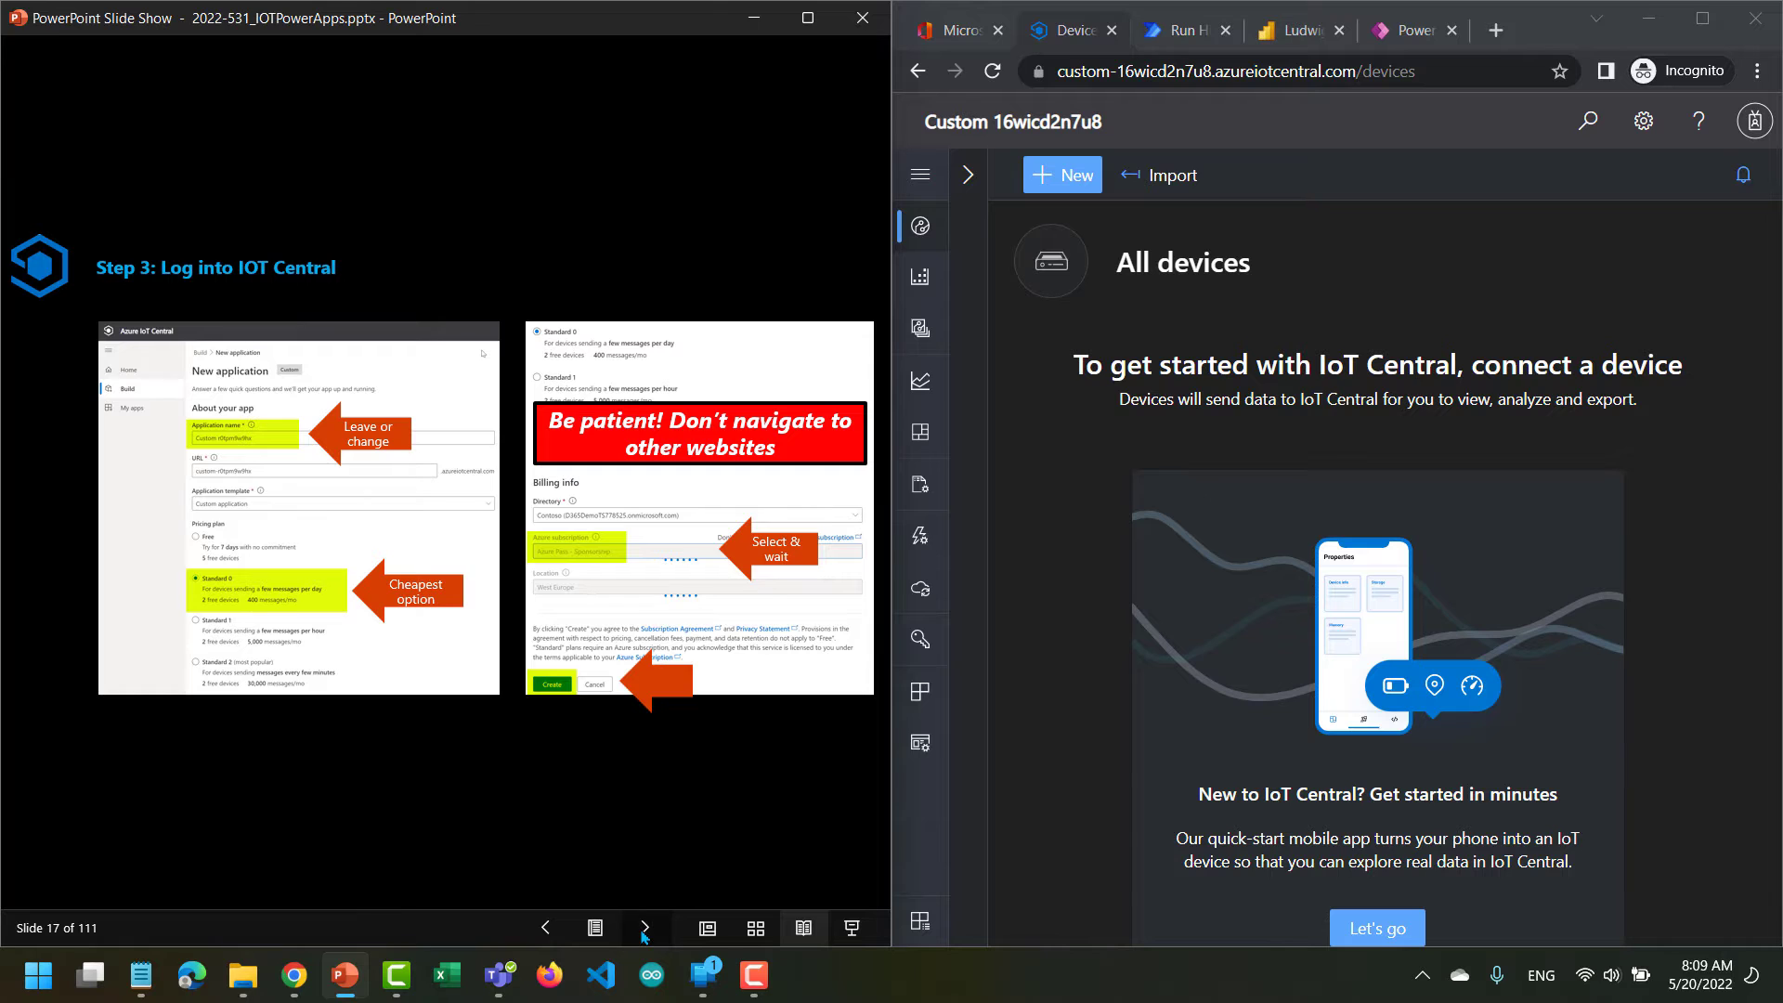
click(642, 934)
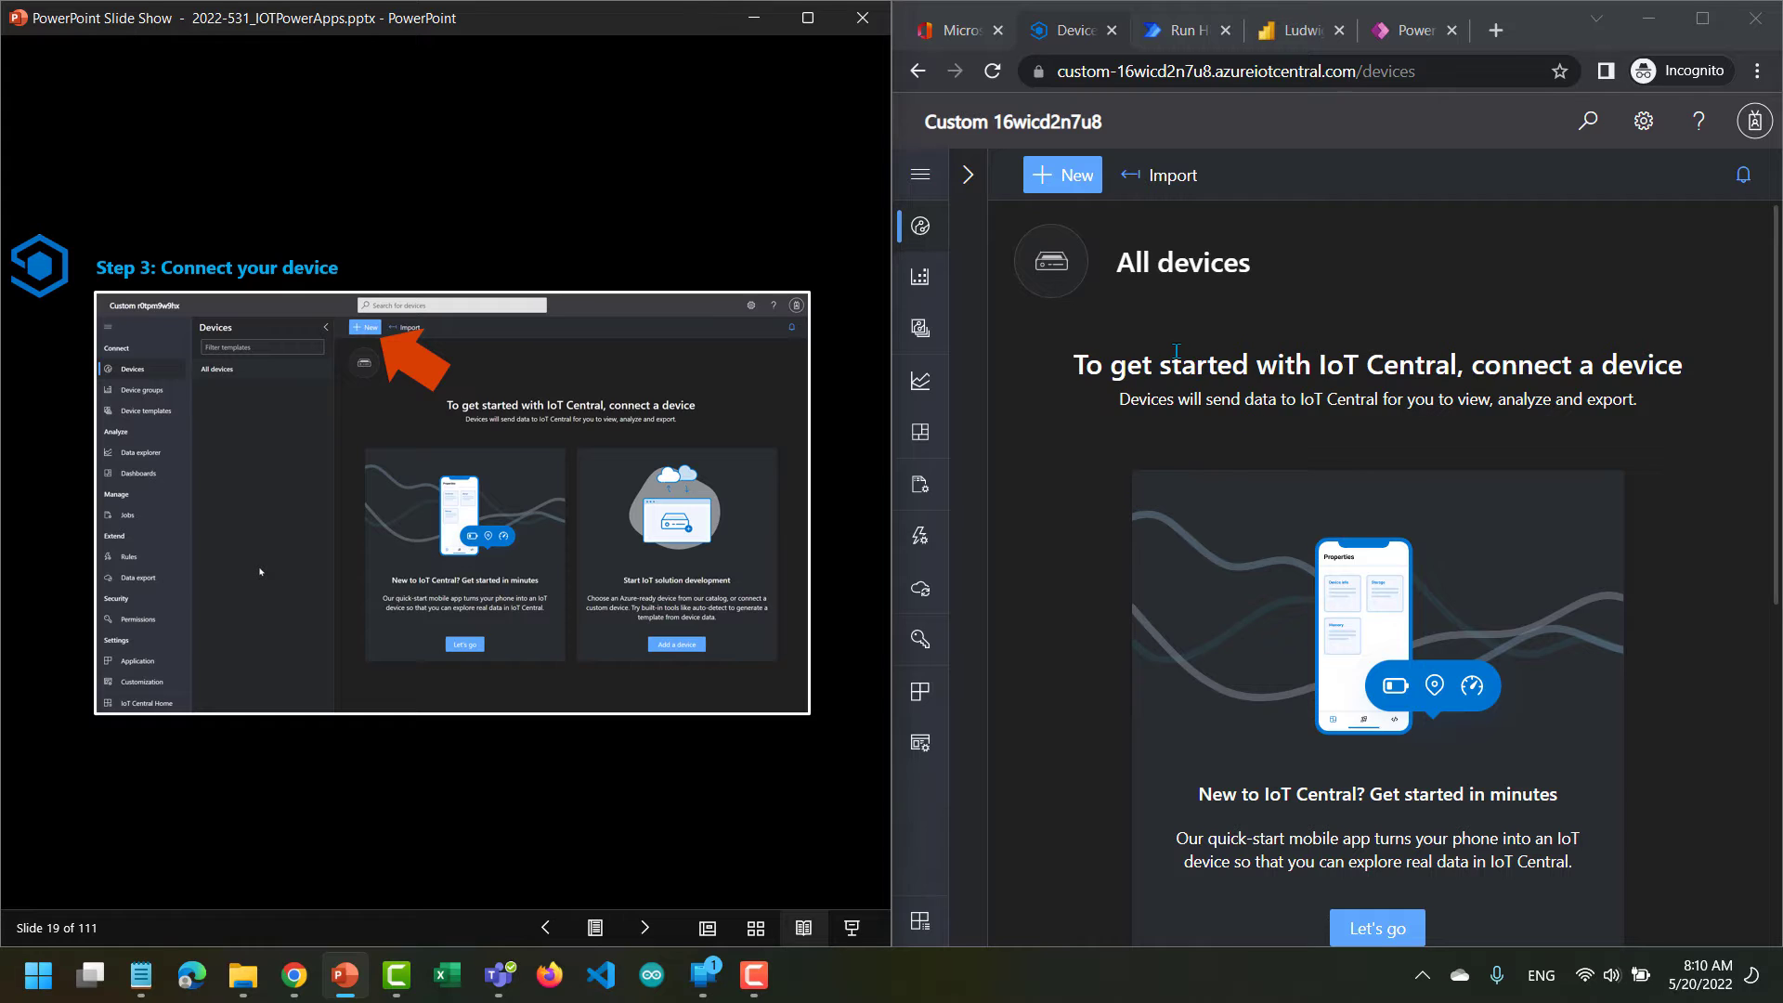
Create a new device with the suggested name and ID and an Unassigned device template.
click(1072, 192)
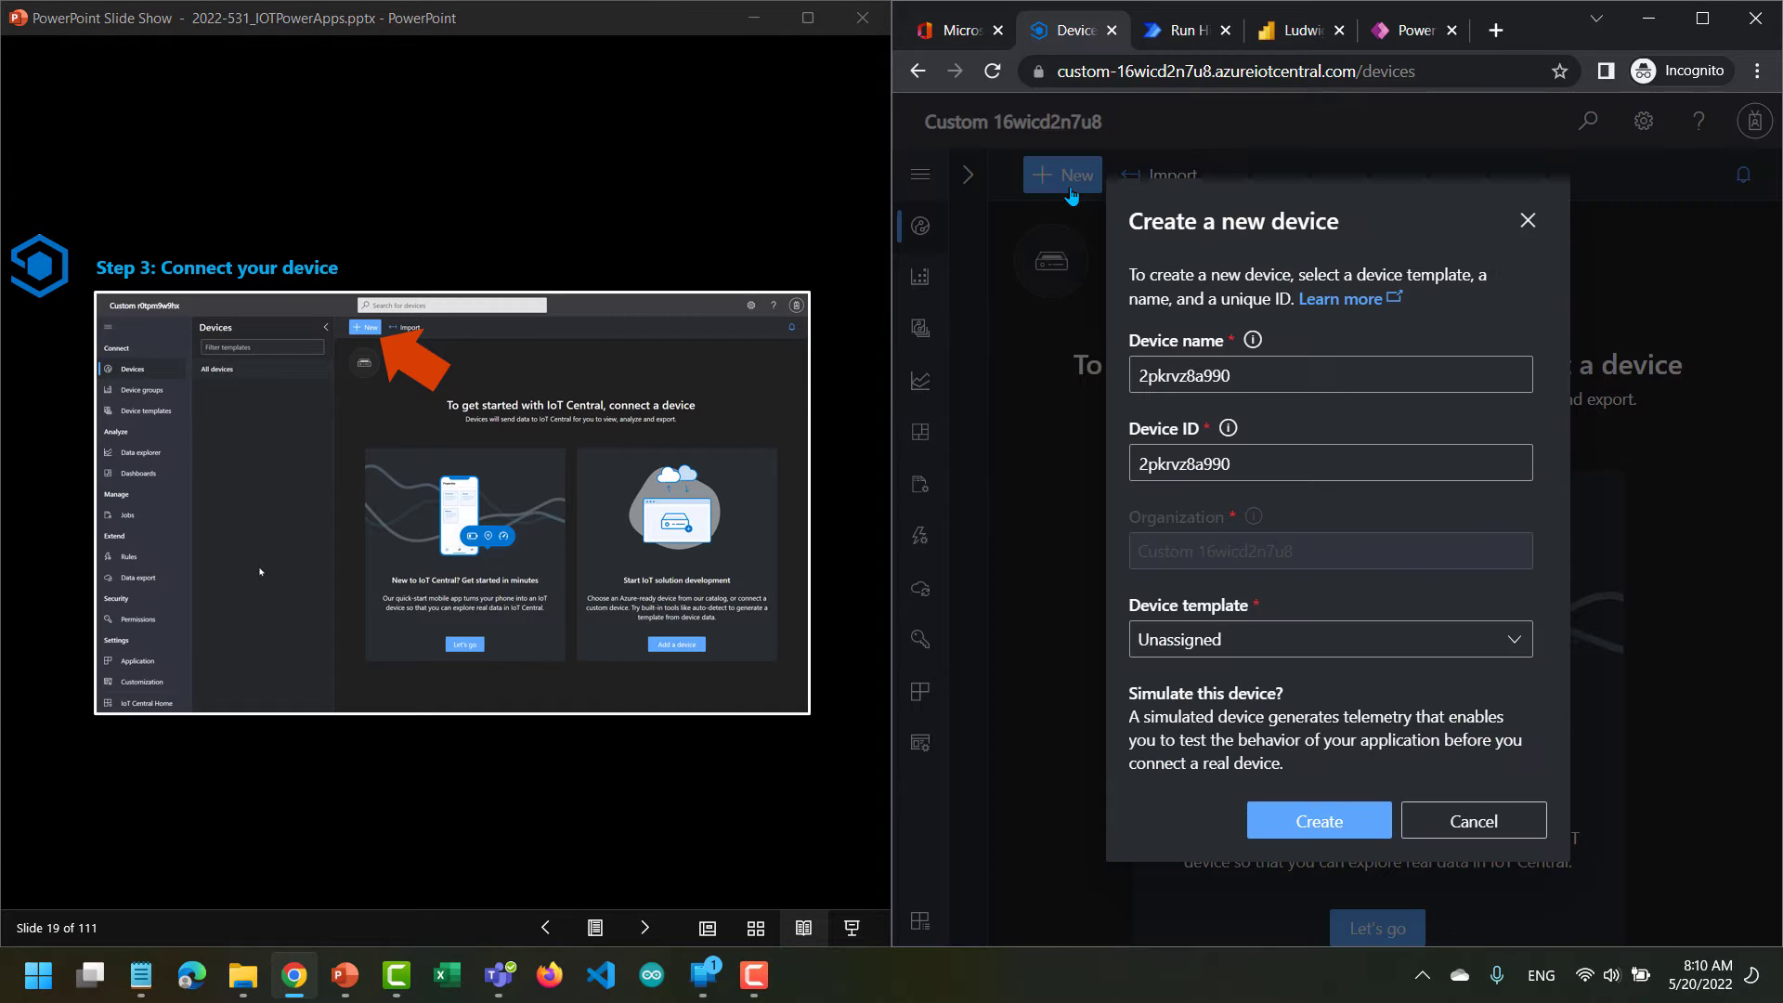
click(1277, 464)
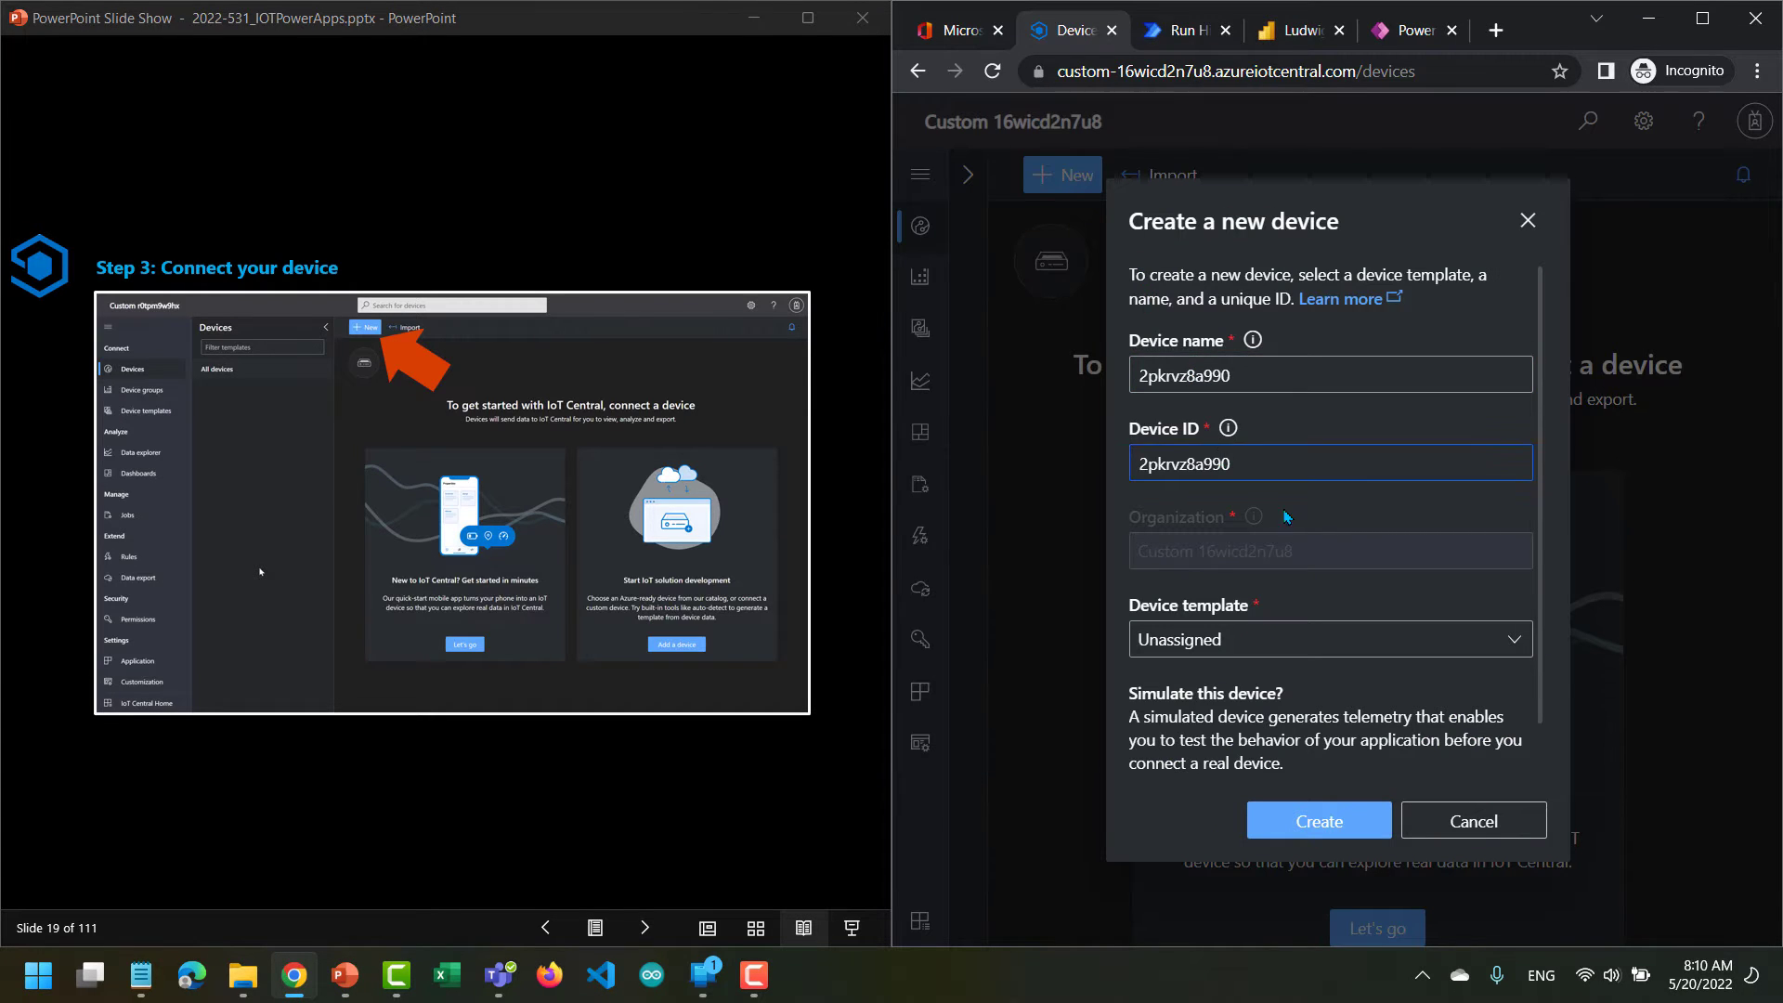
click(1286, 516)
click(1336, 822)
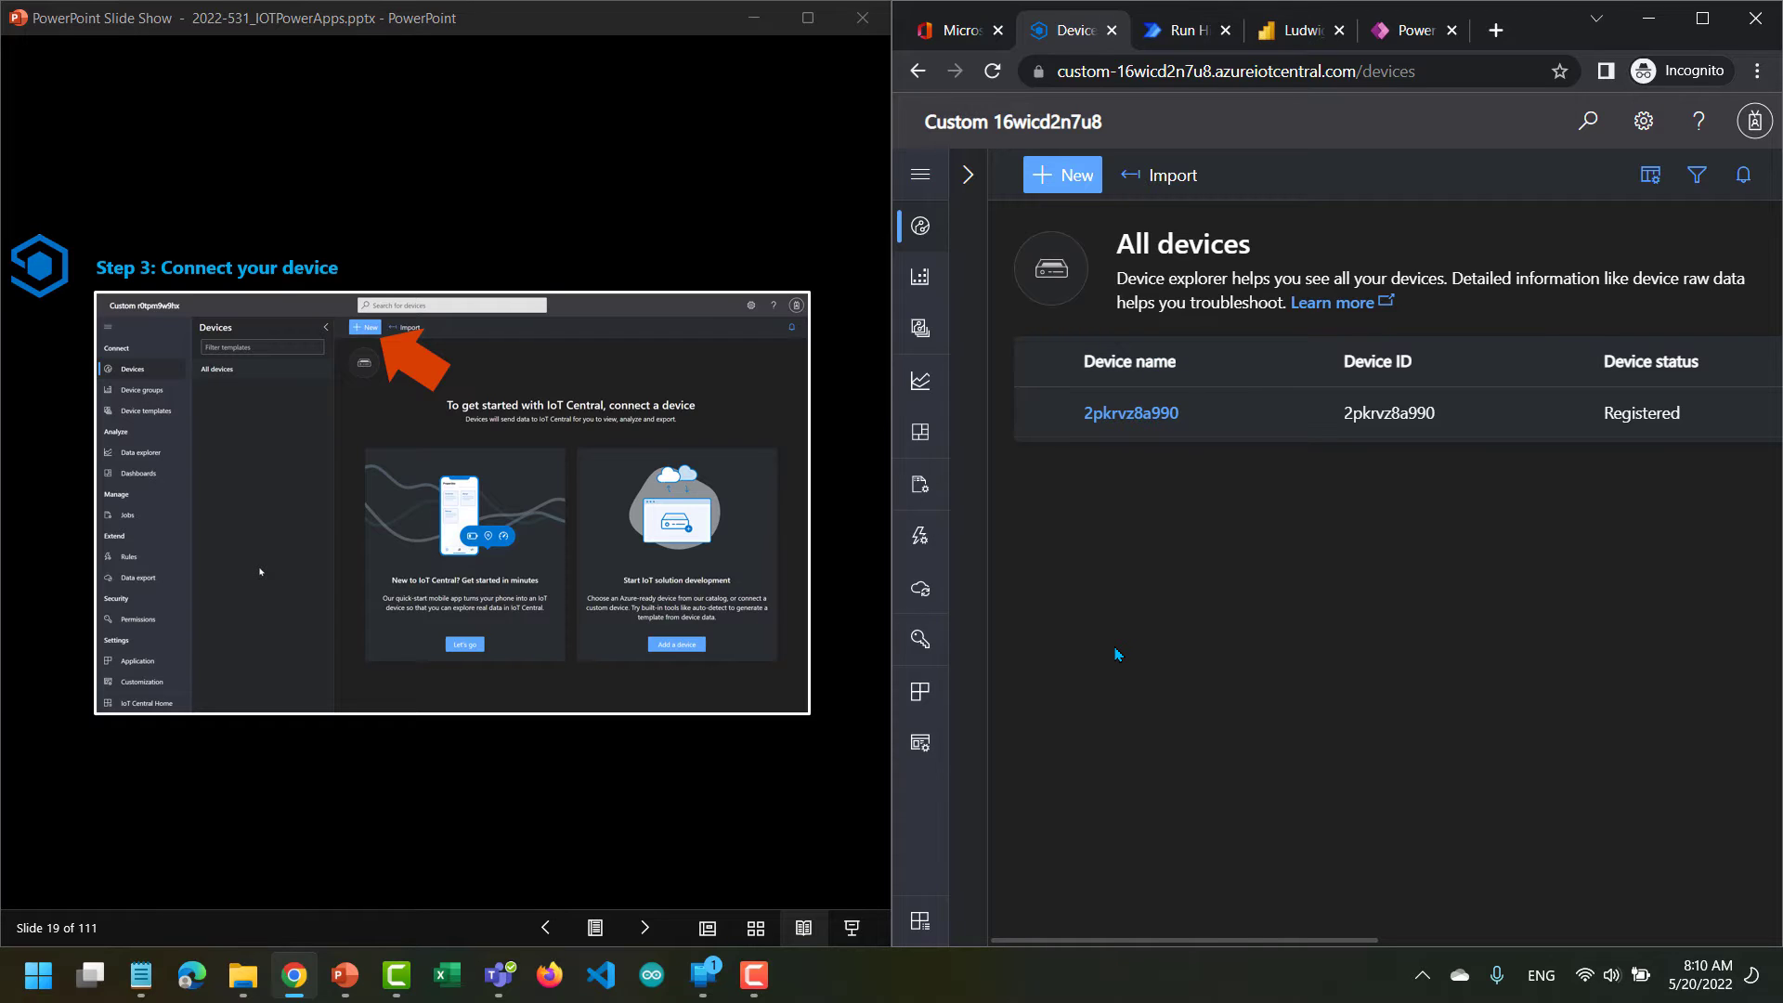
Advance the slides to the device hyperlink instruction and open the new device's details page.
click(640, 928)
click(641, 928)
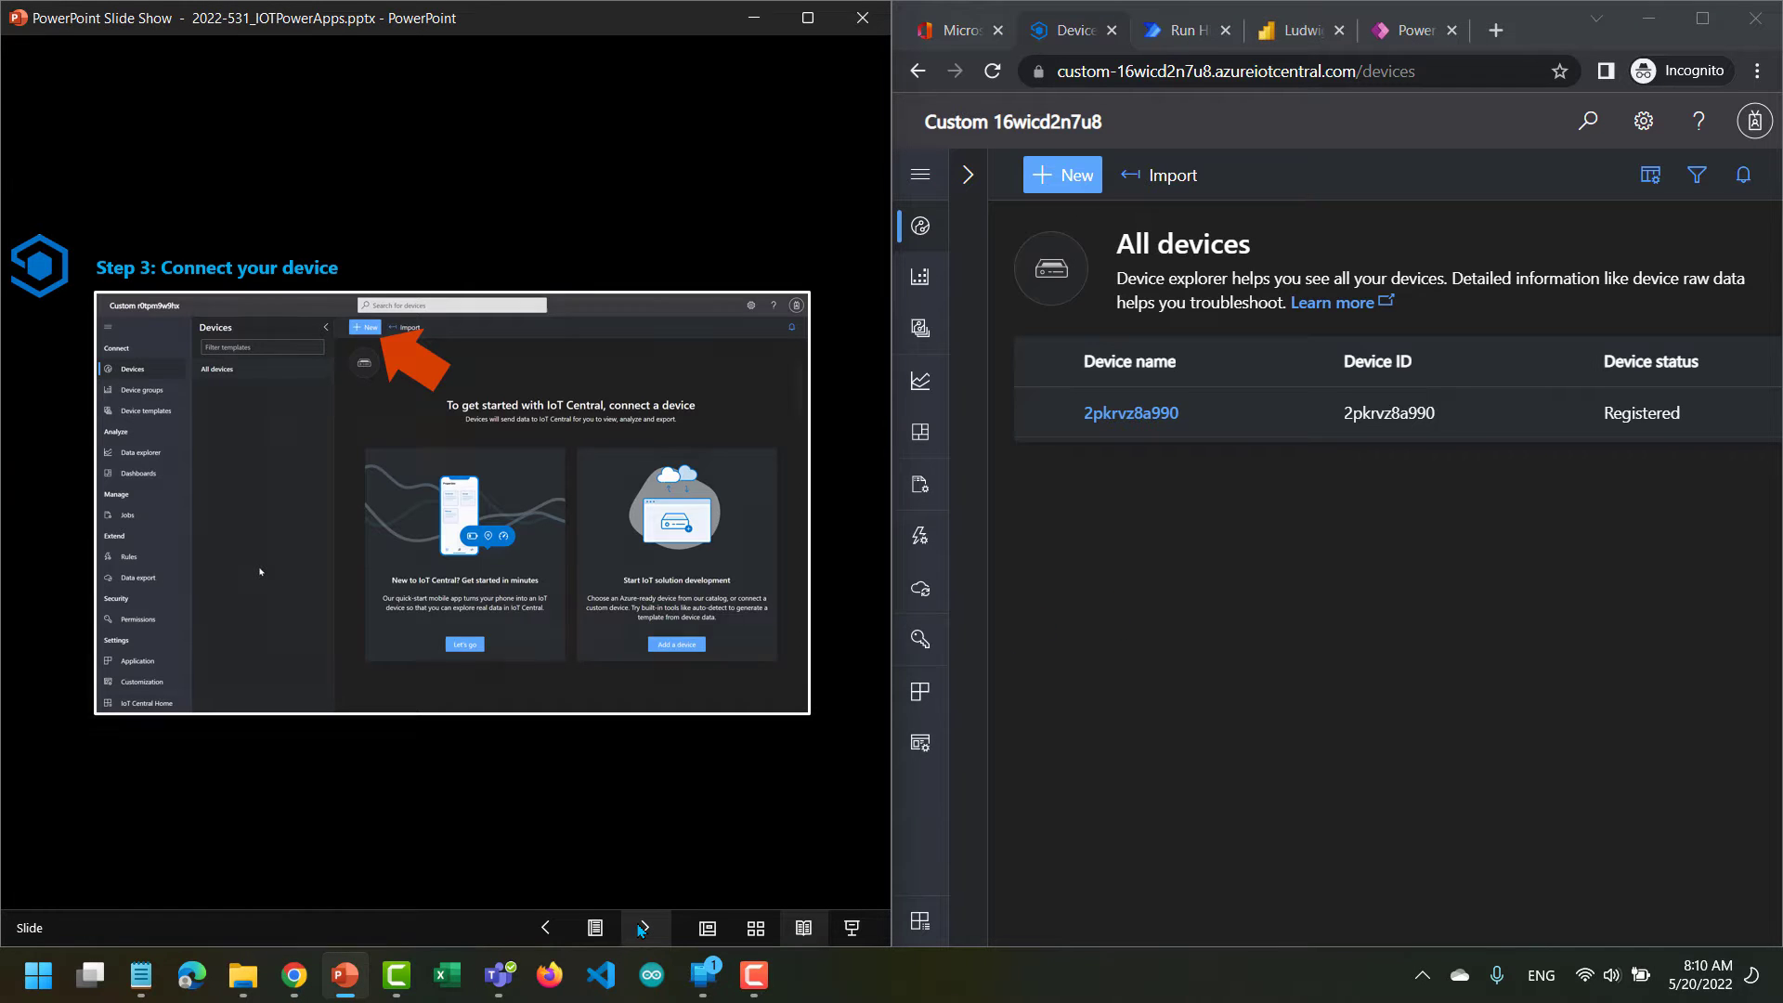
click(641, 928)
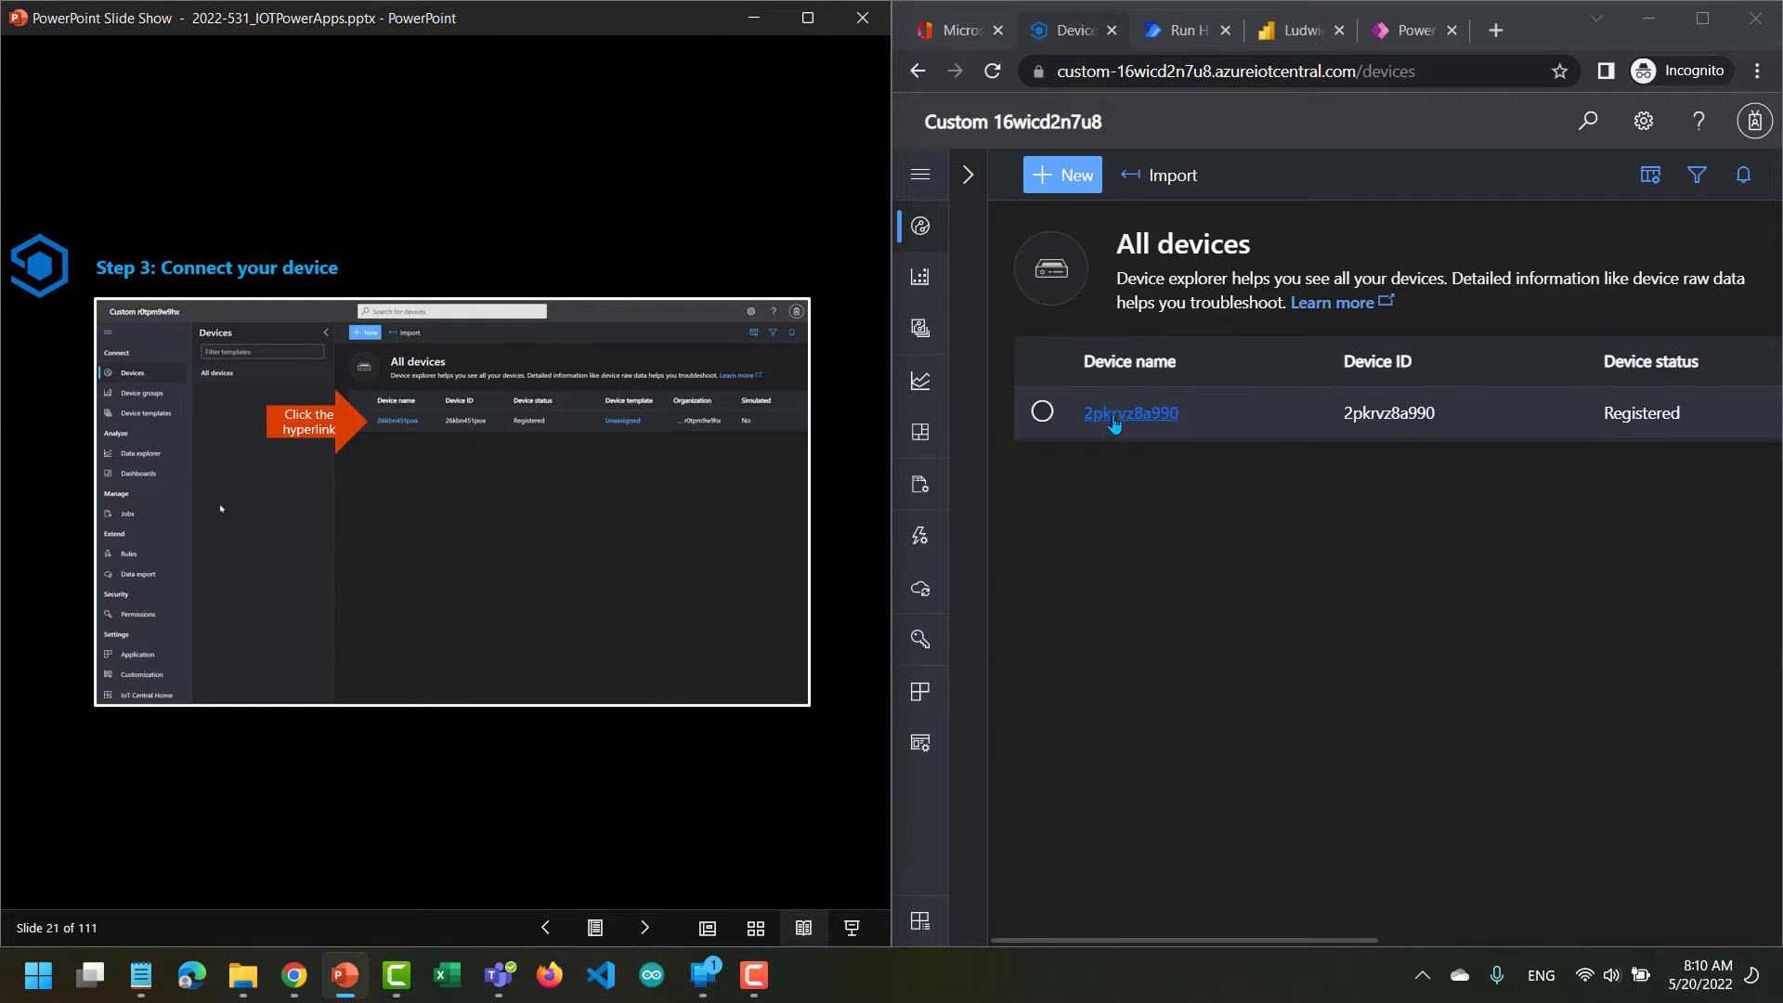
click(1115, 421)
click(1115, 414)
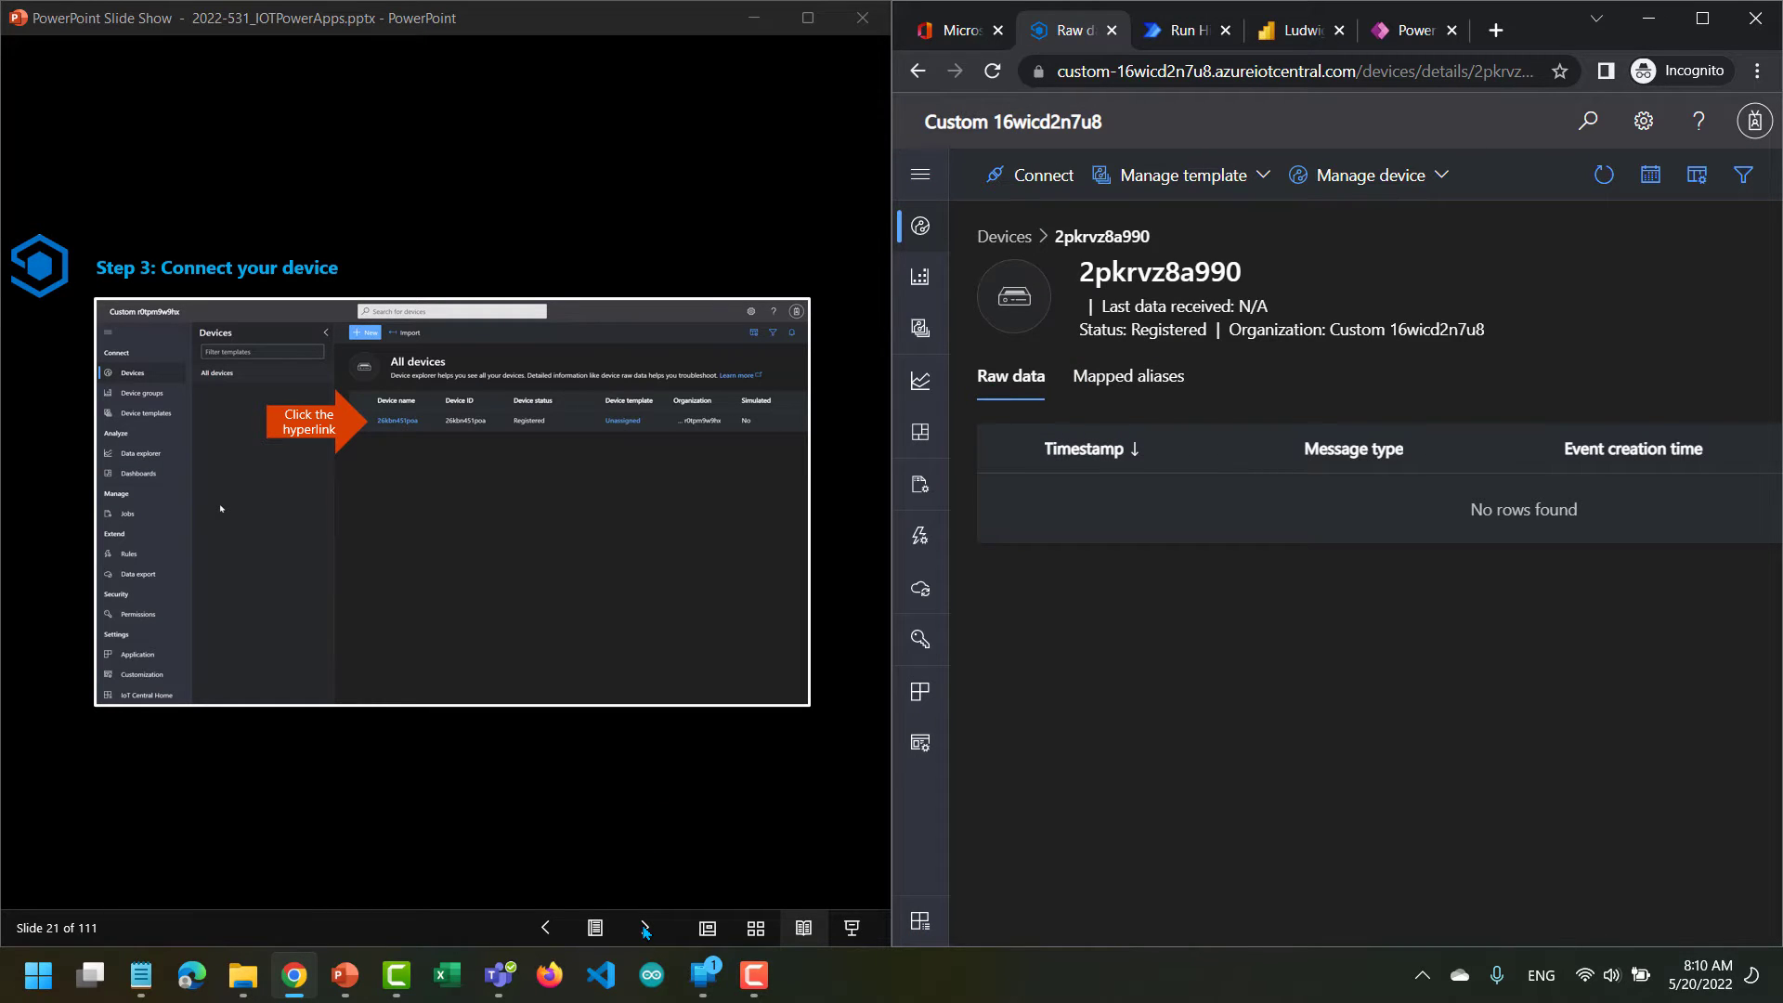
Display the device's connection QR code with Shared access signature authentication, following the slides up to the QR code instruction.
click(645, 929)
click(646, 928)
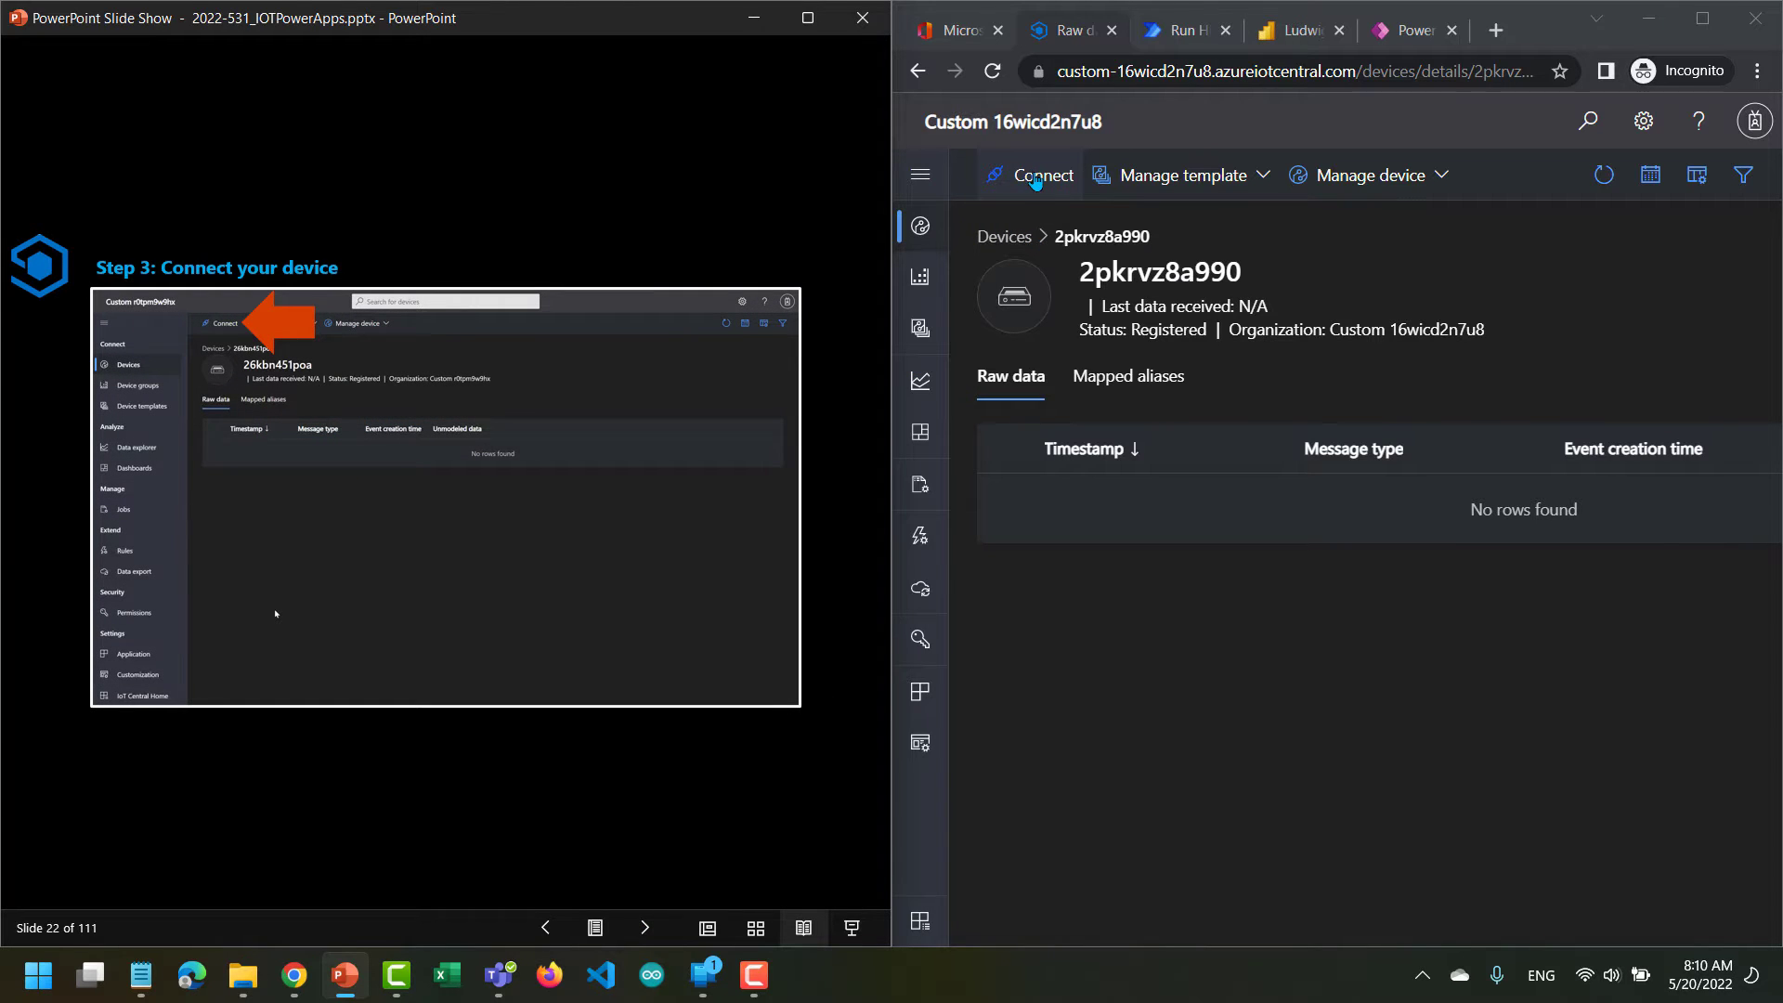
click(1036, 176)
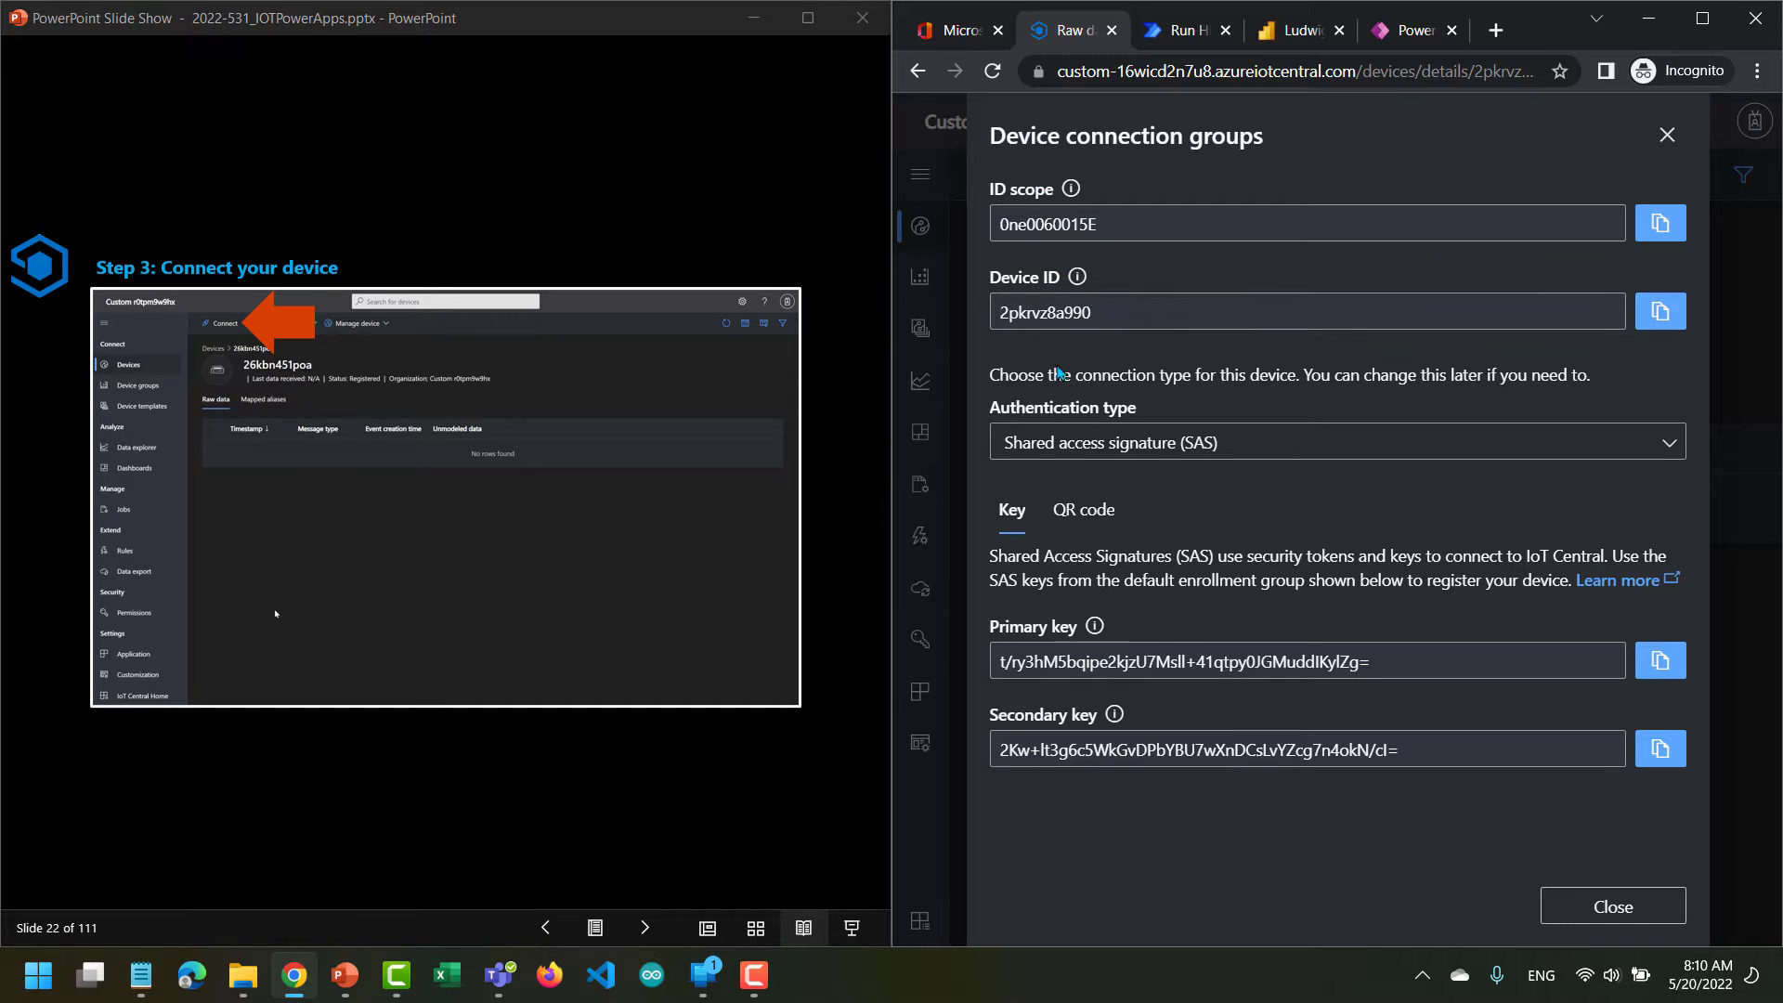
click(1091, 512)
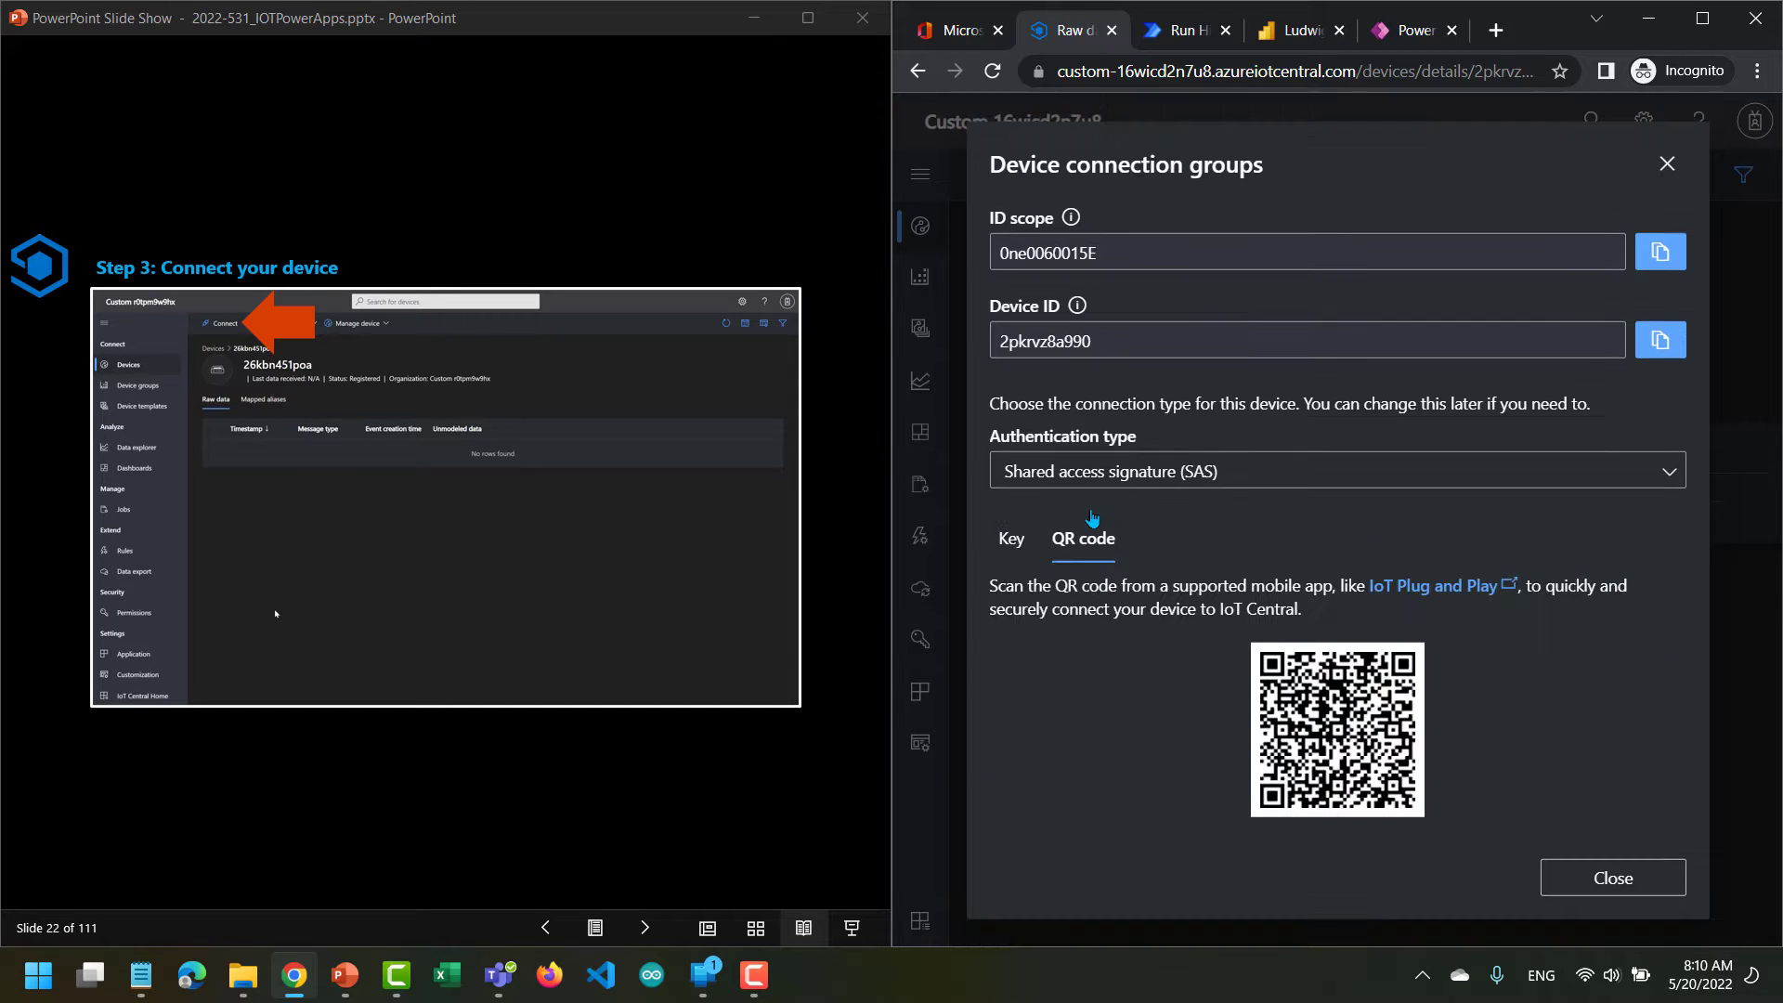
click(647, 936)
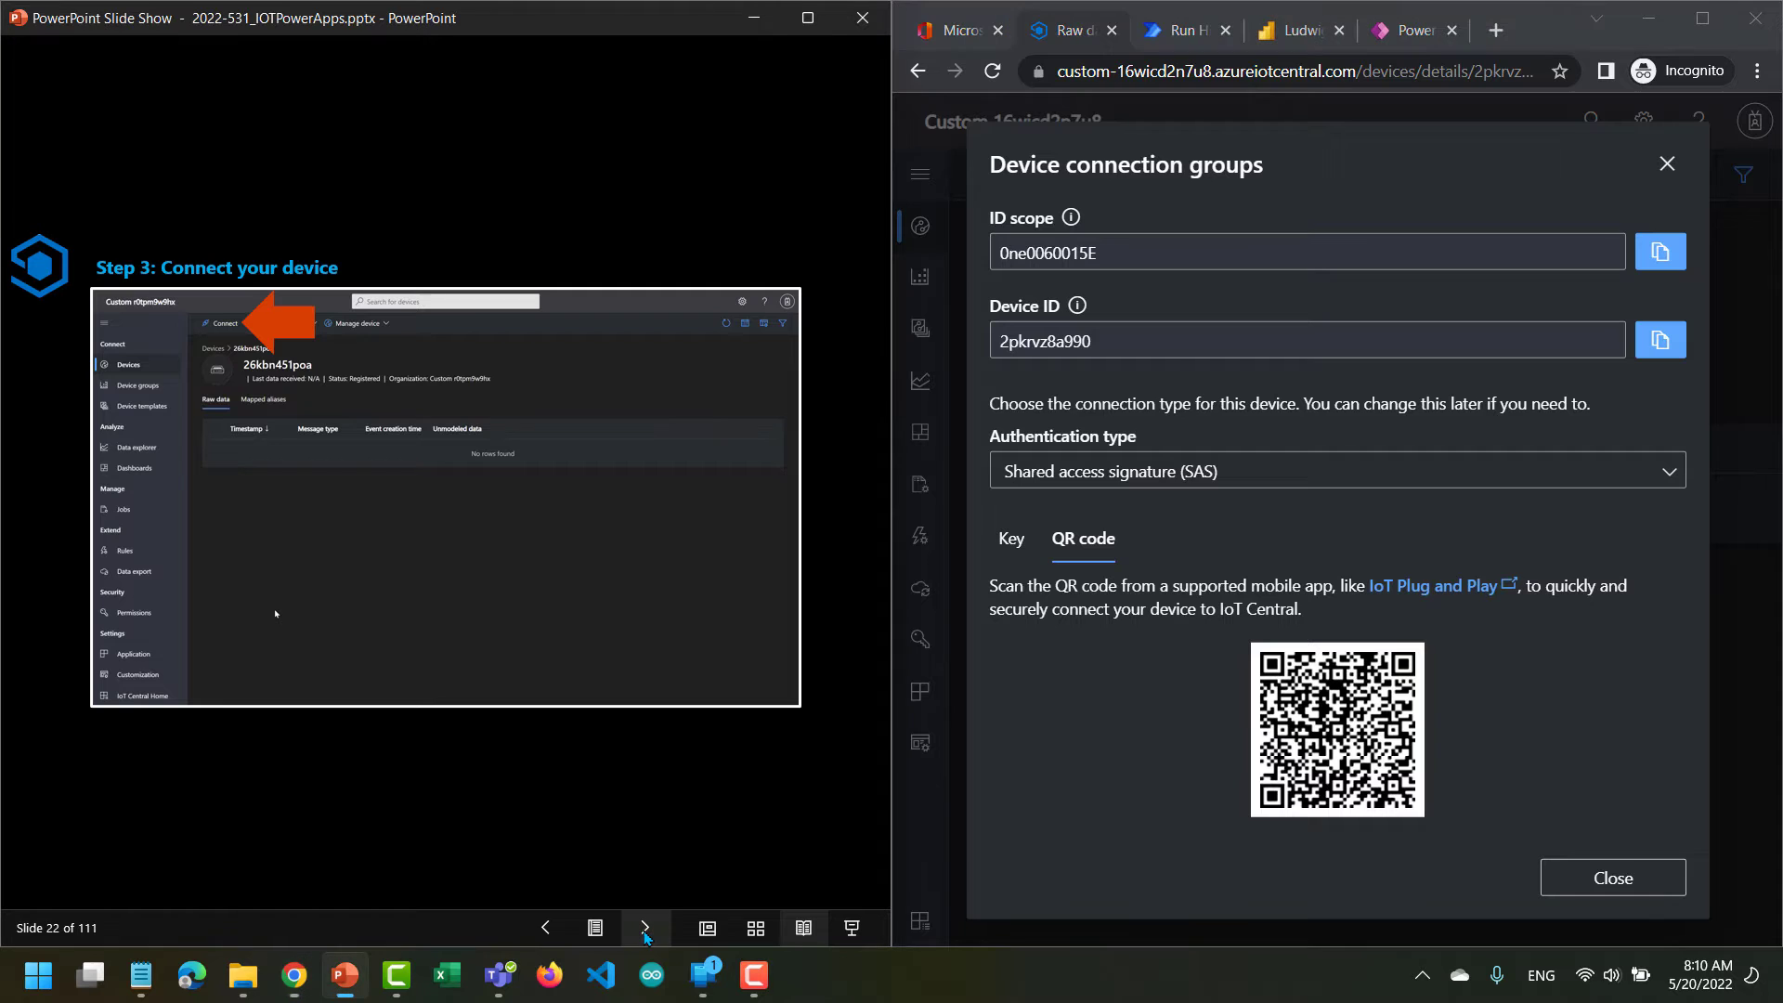
click(646, 928)
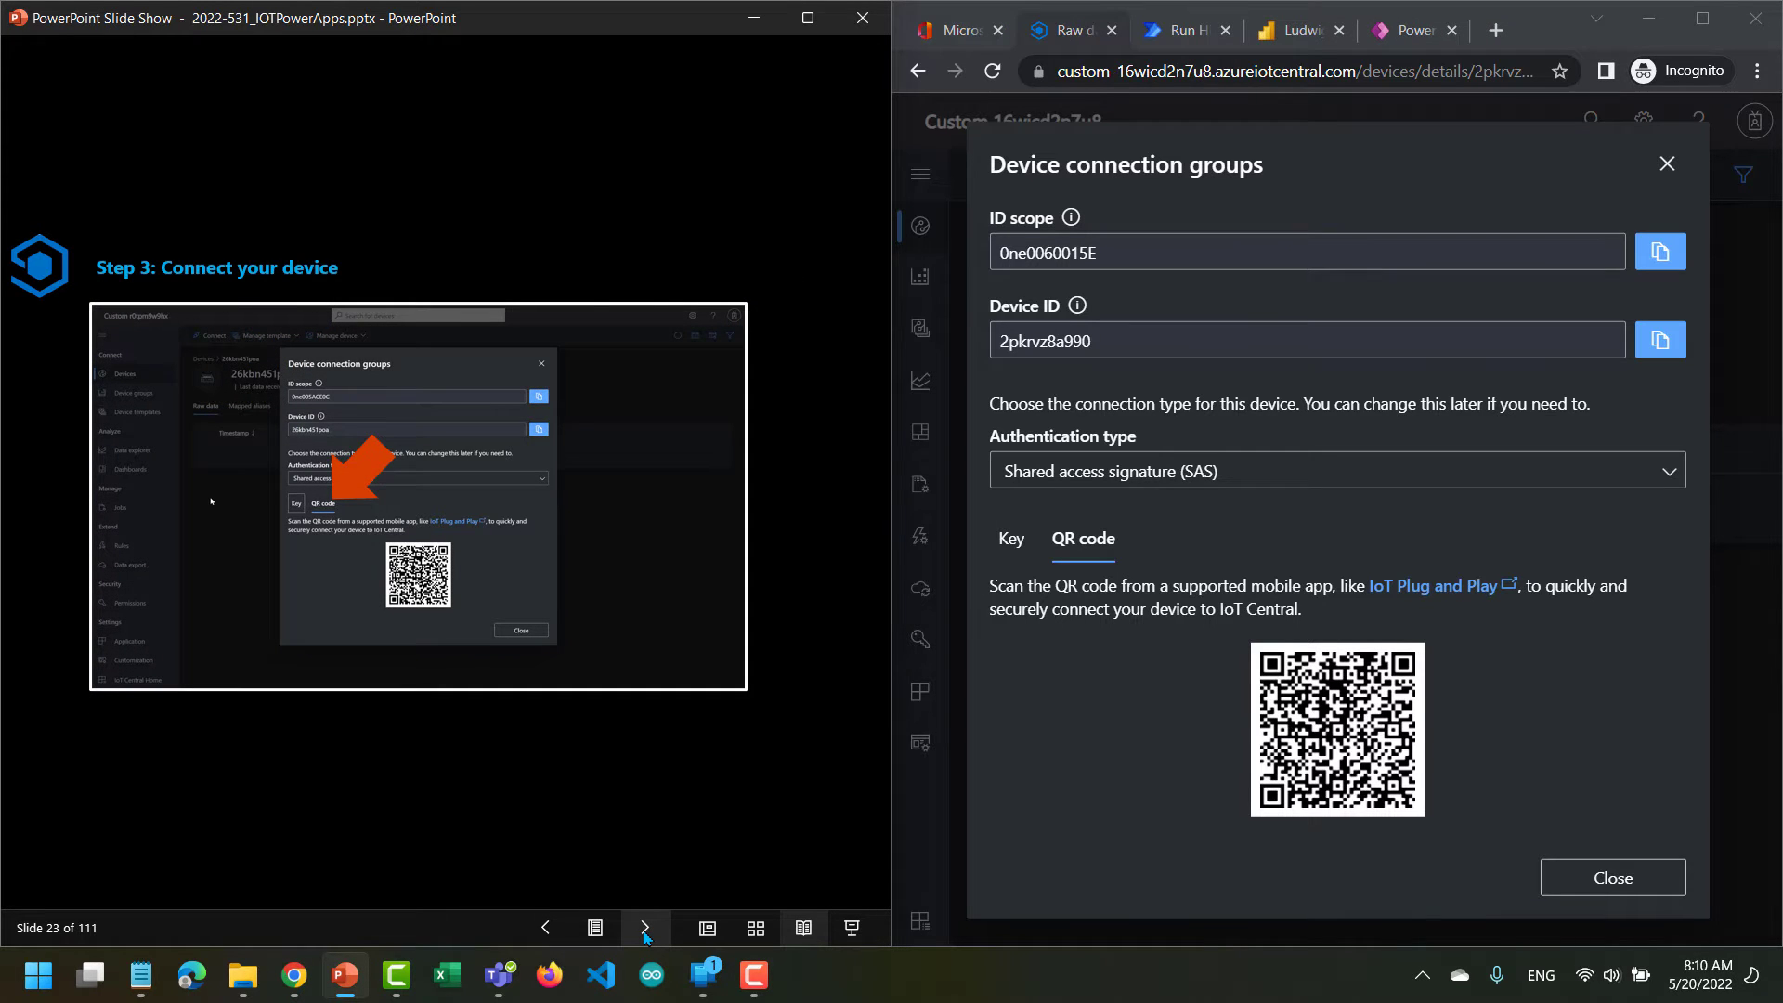
Switch to the mirrored phone in Phone Link, keep the QR code uncovered for scanning, and allow IoT PnP location access while using the app.
click(704, 975)
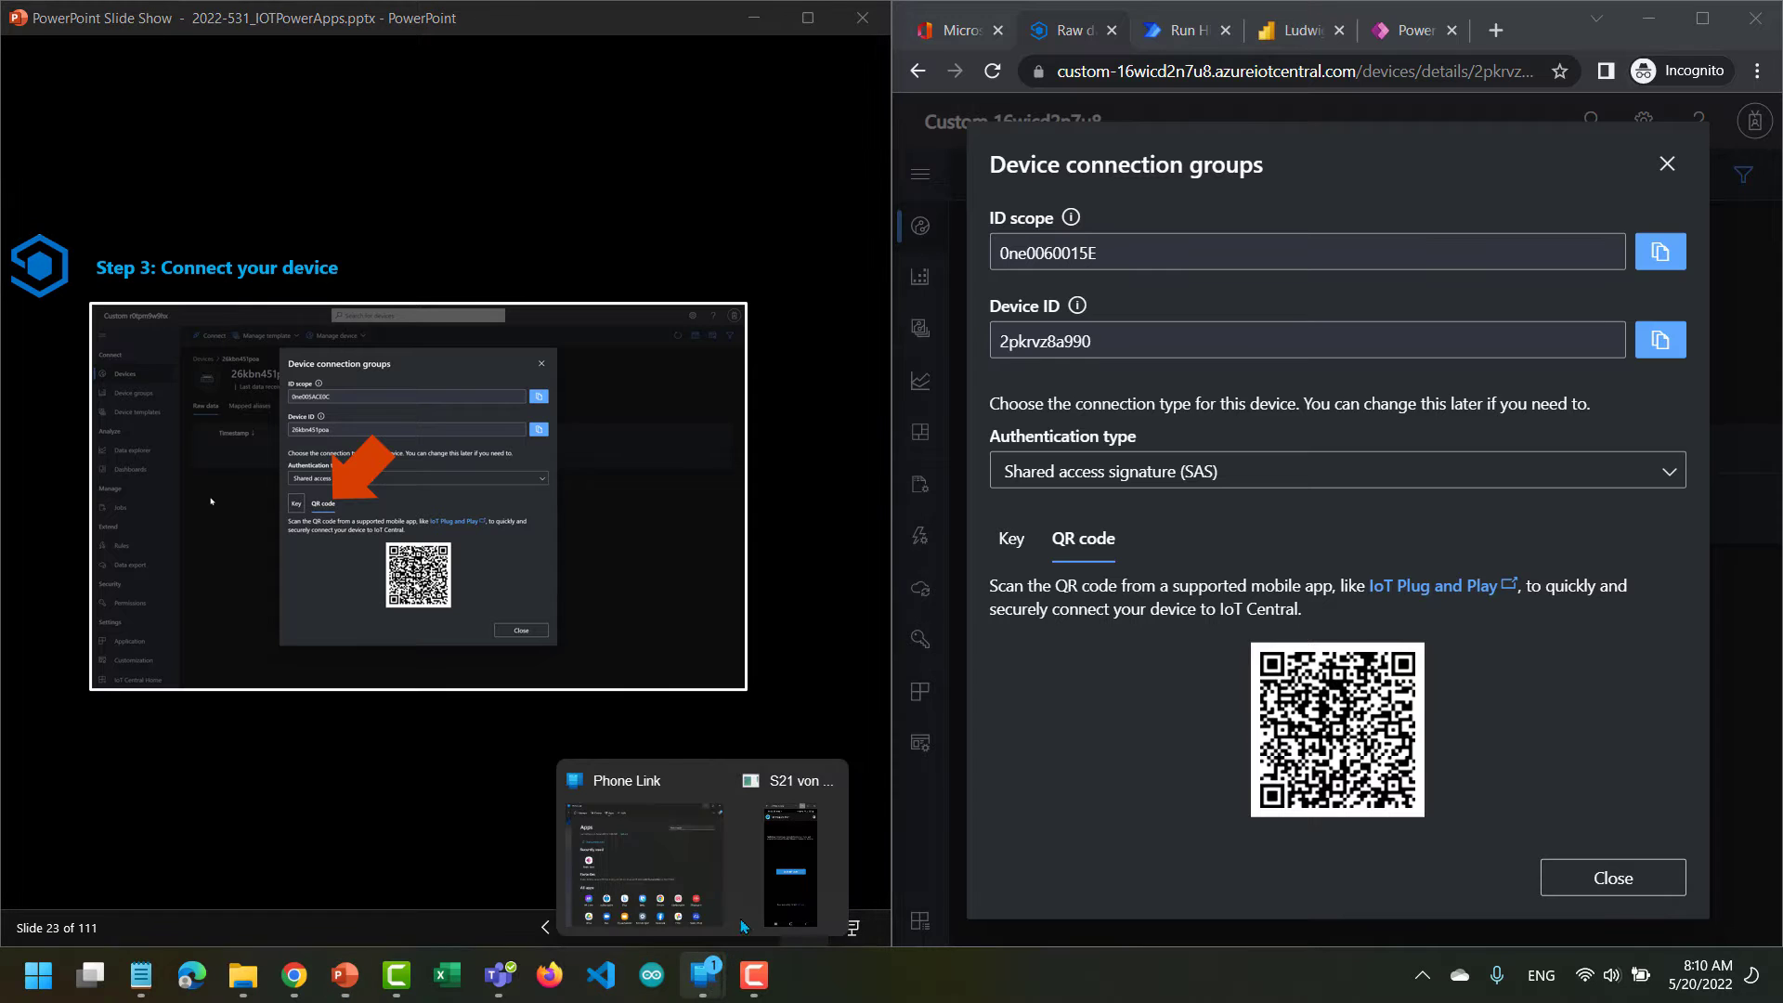
click(775, 875)
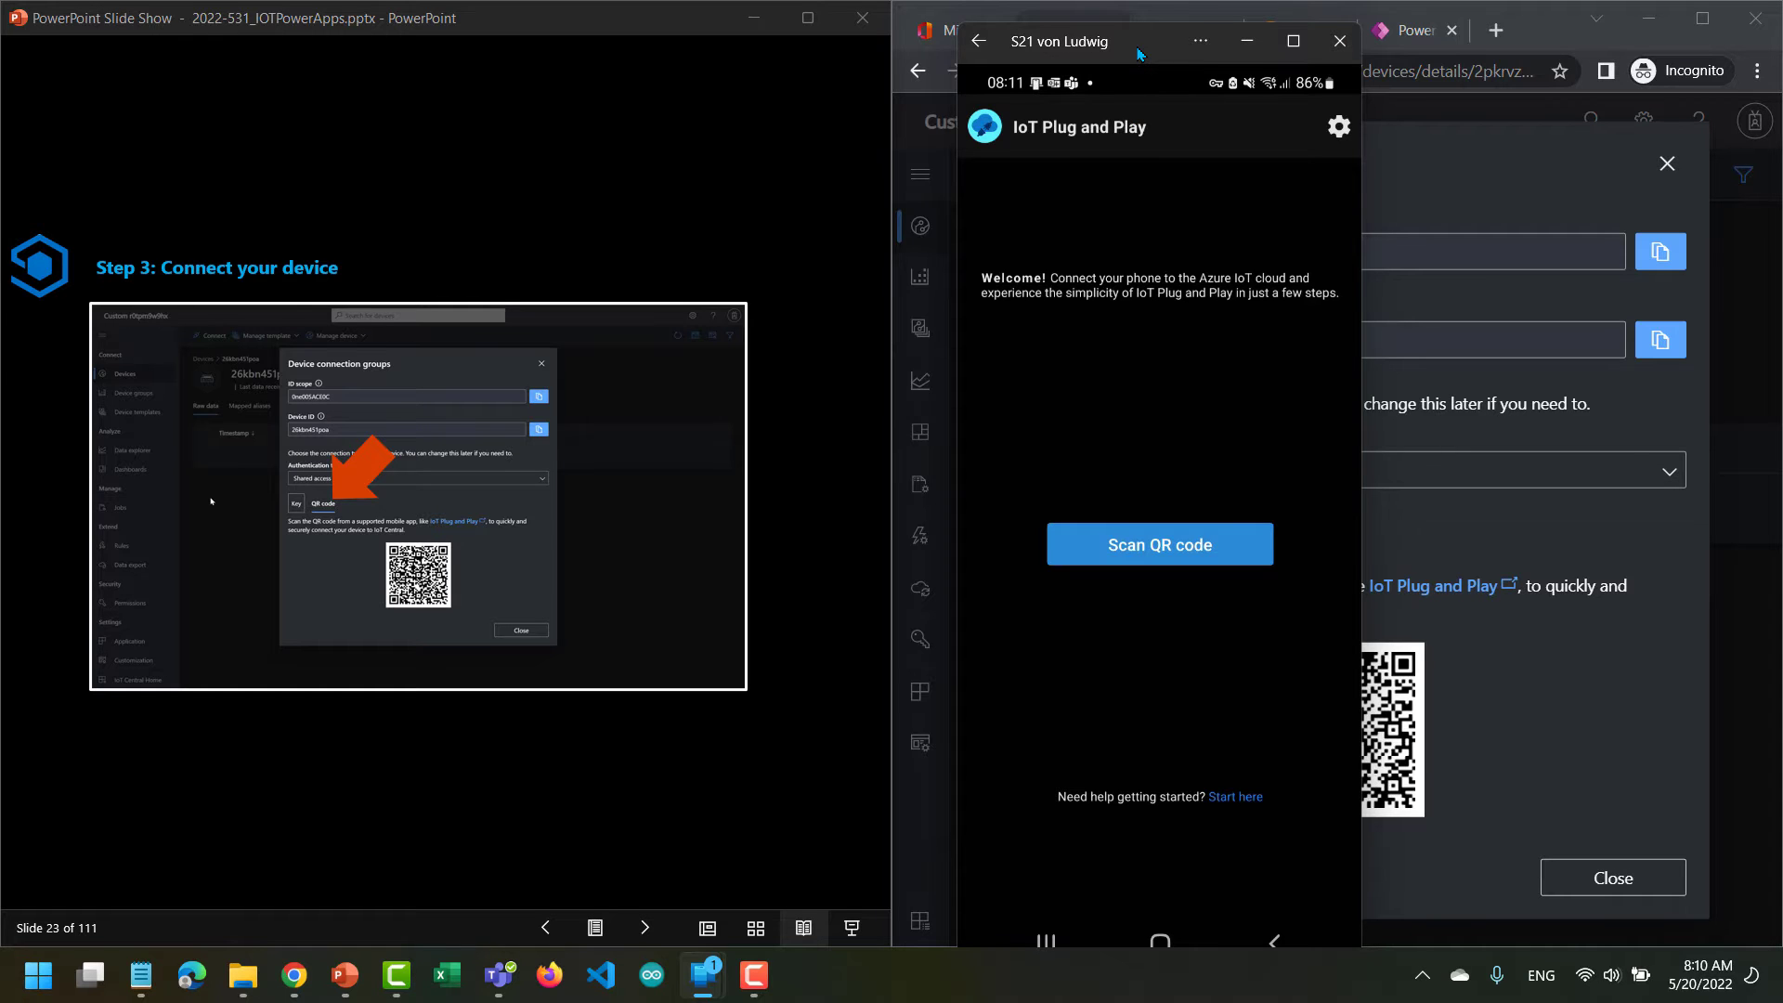
drag(1119, 57, 889, 49)
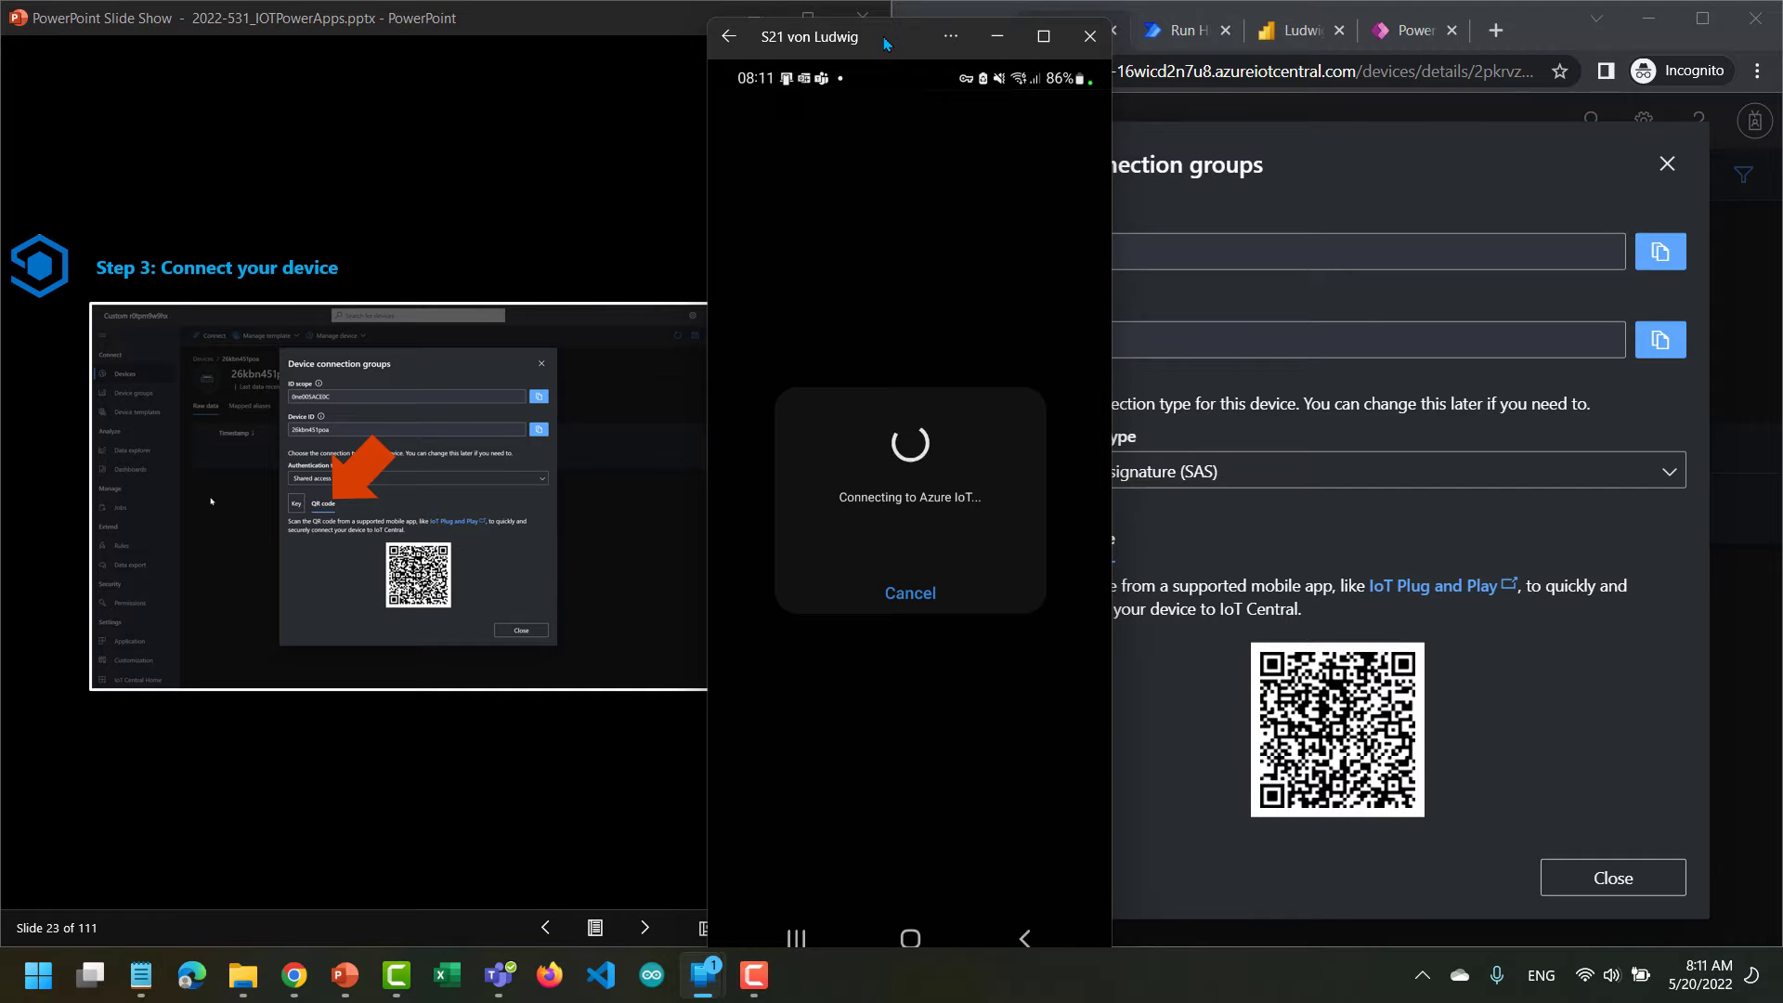
drag(885, 44, 1124, 38)
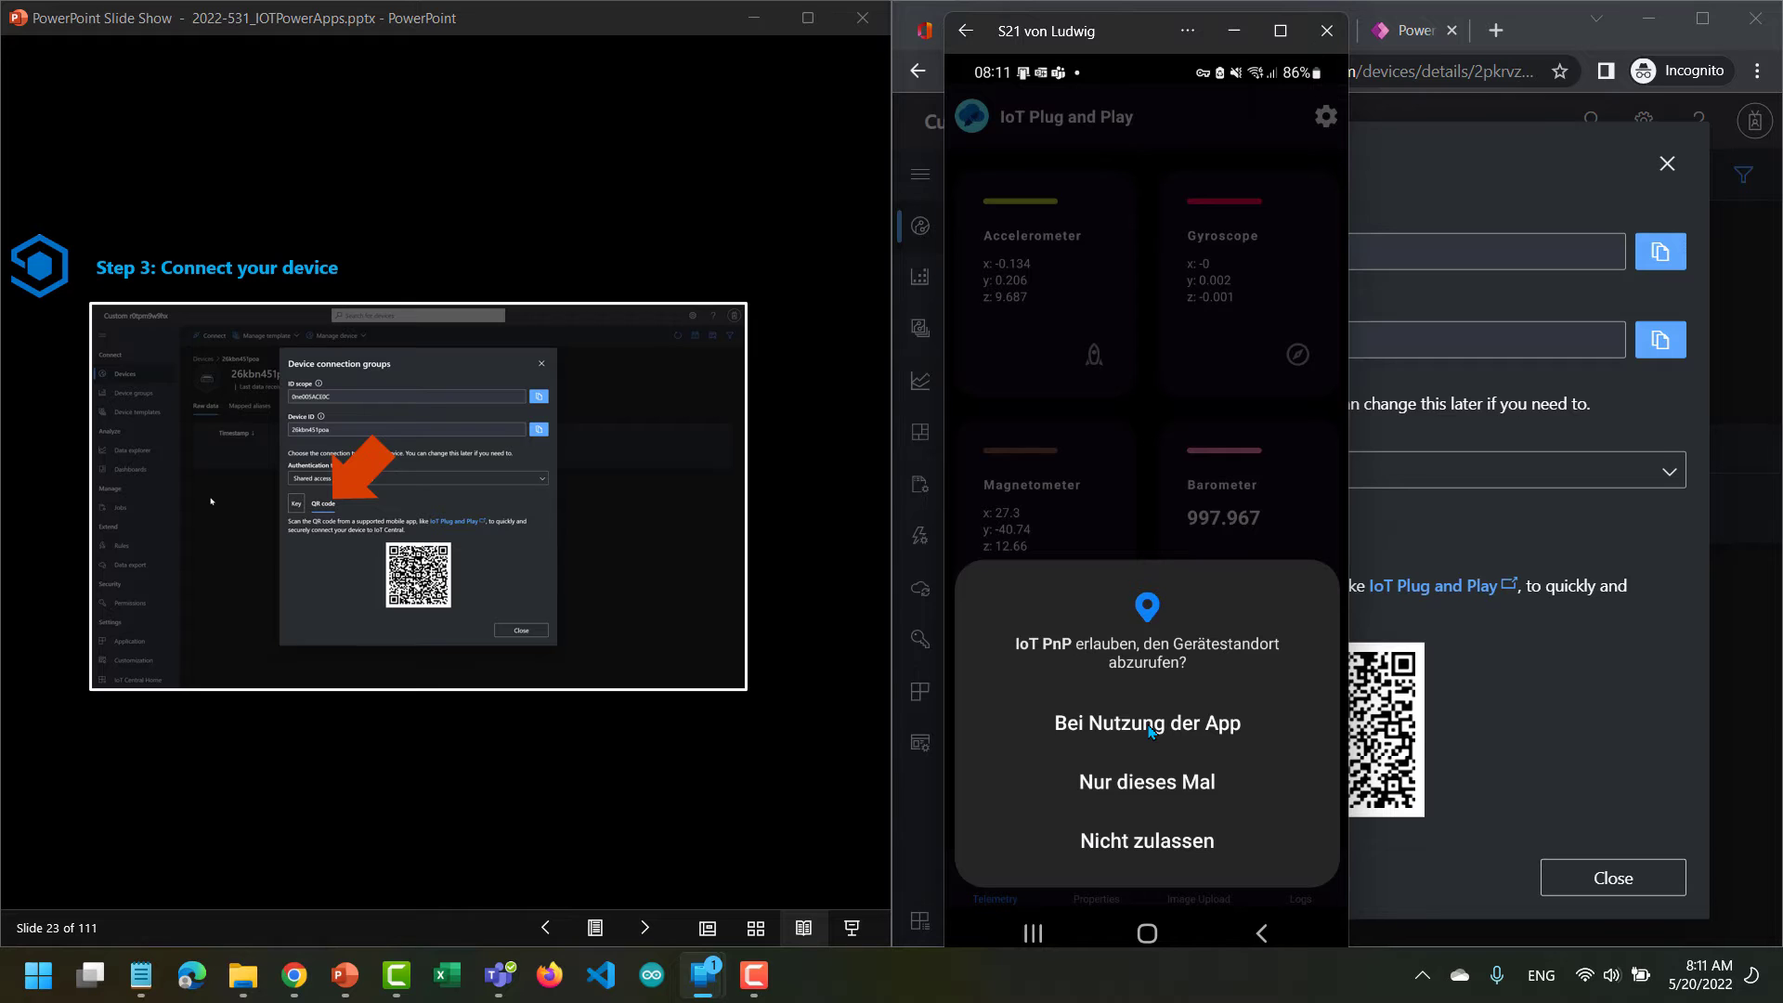
click(1149, 731)
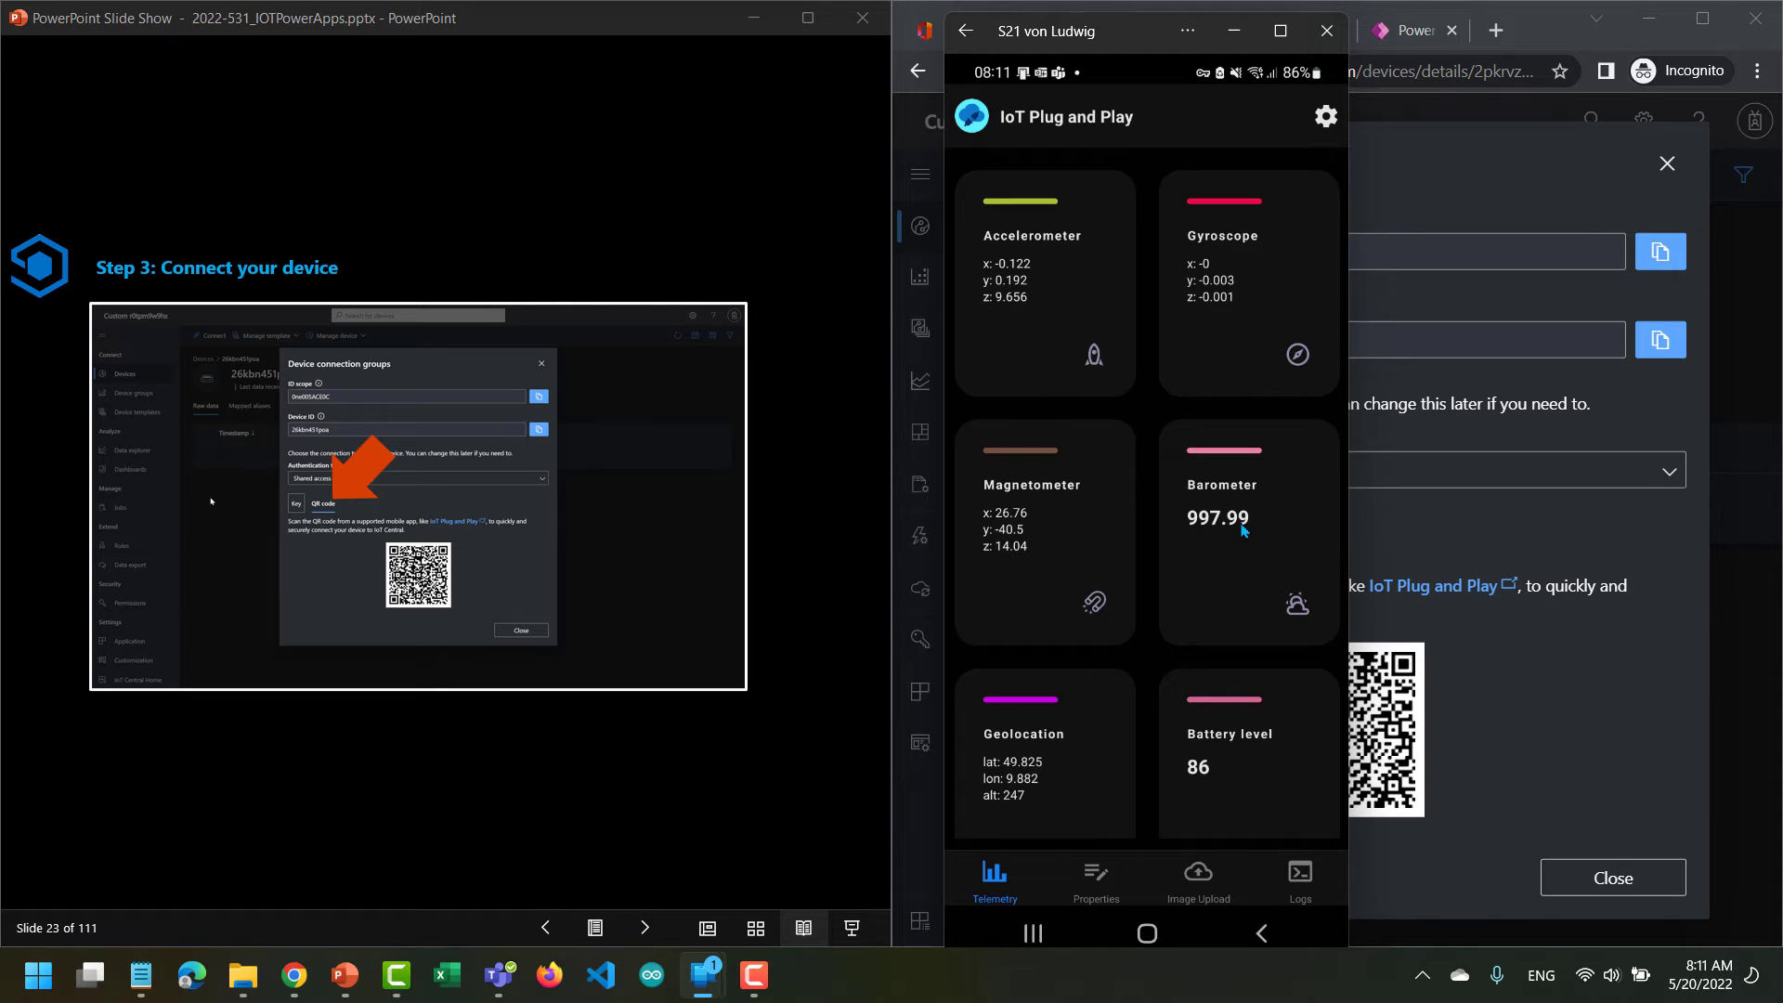
Review the phone's properties and telemetry in IoT Plug and Play, and advance the slides to the Result of connecting the device.
click(1093, 878)
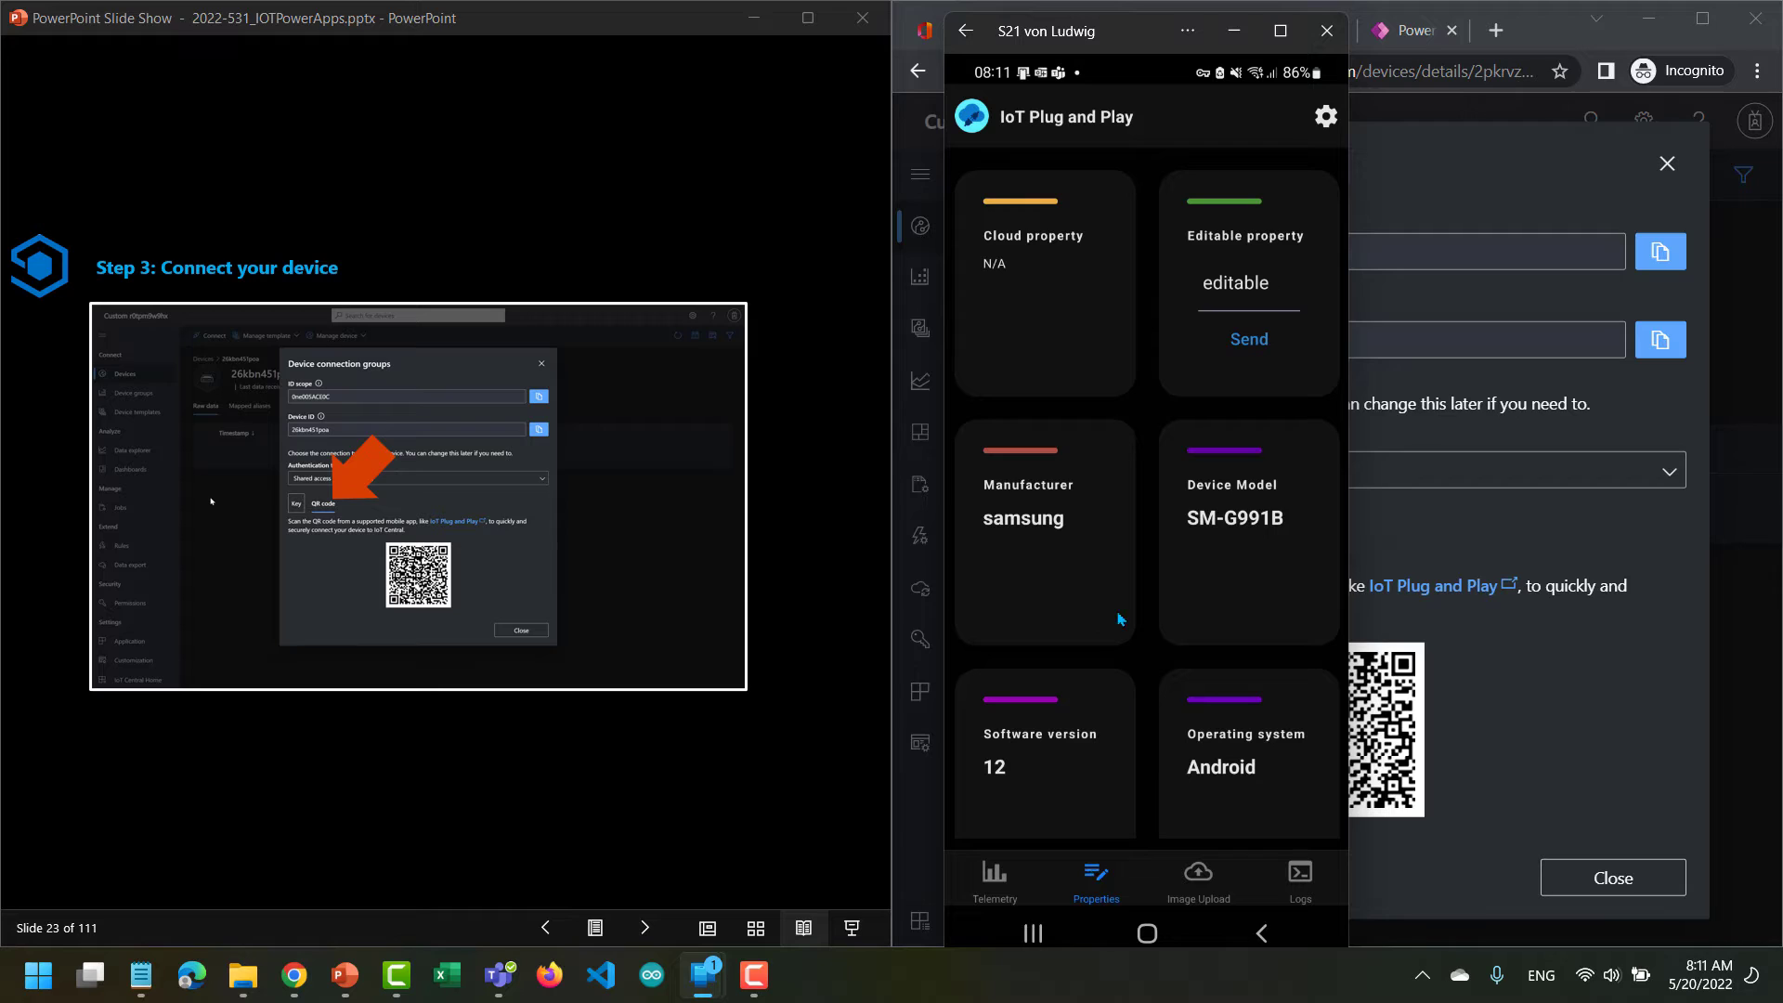
click(998, 877)
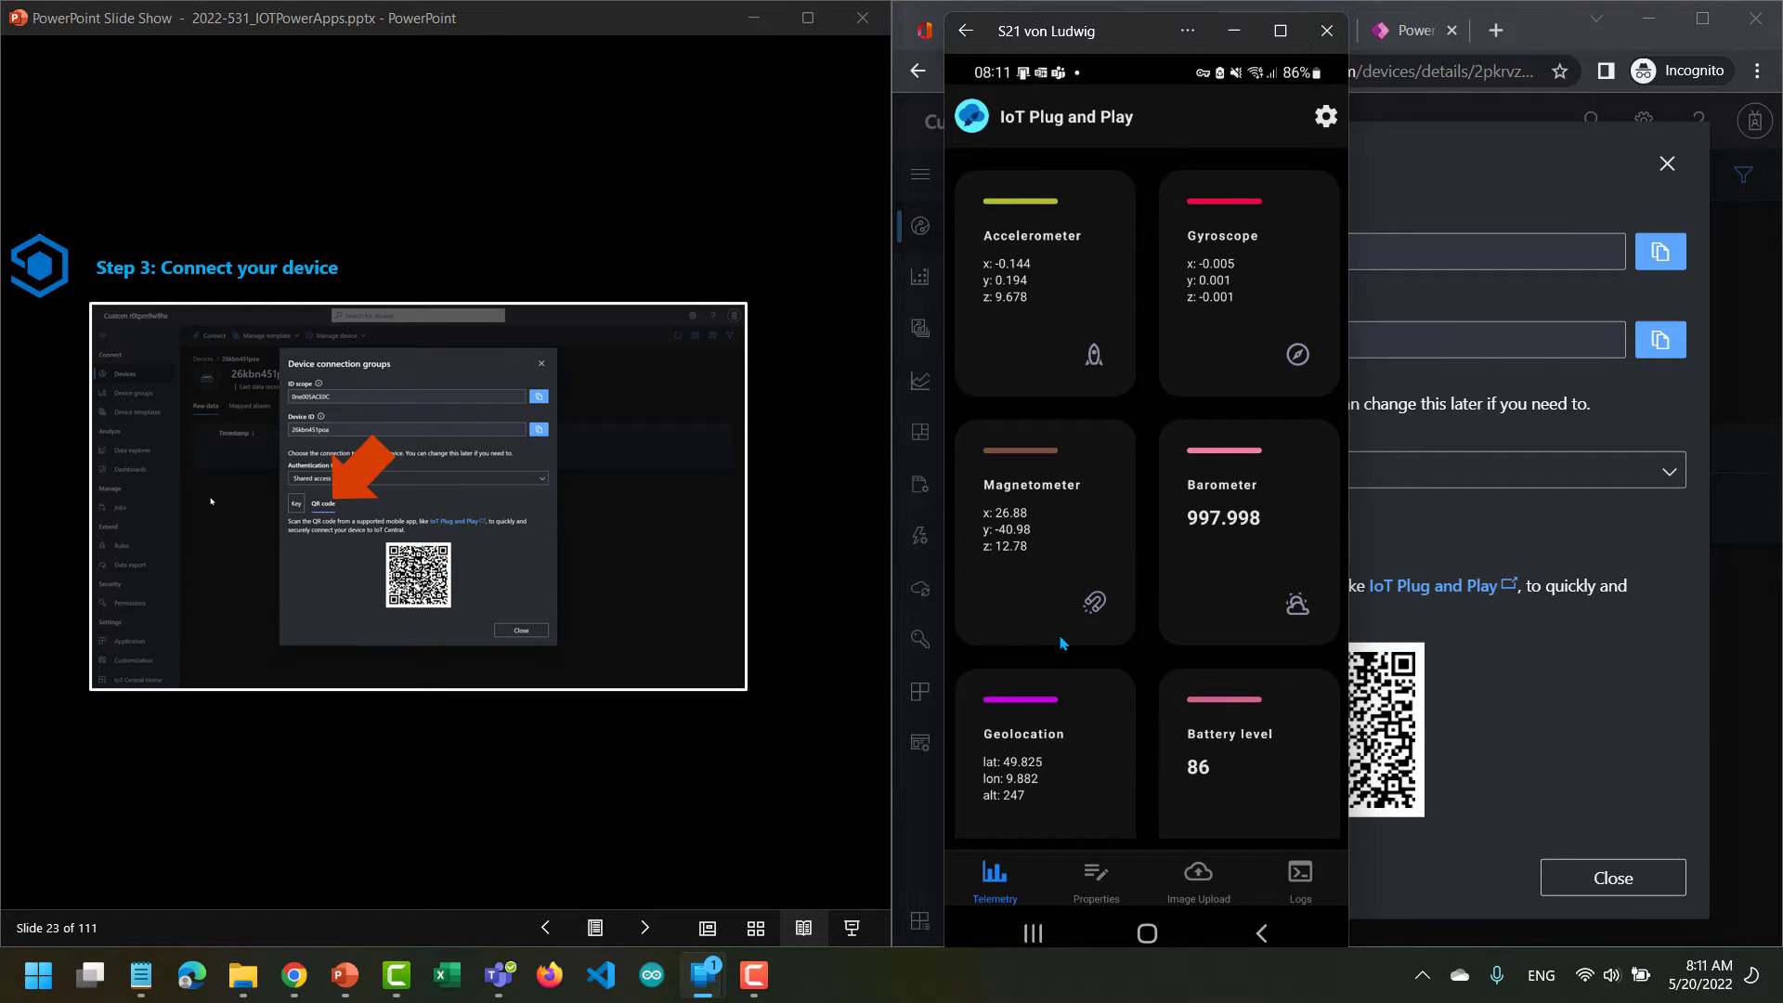
click(649, 934)
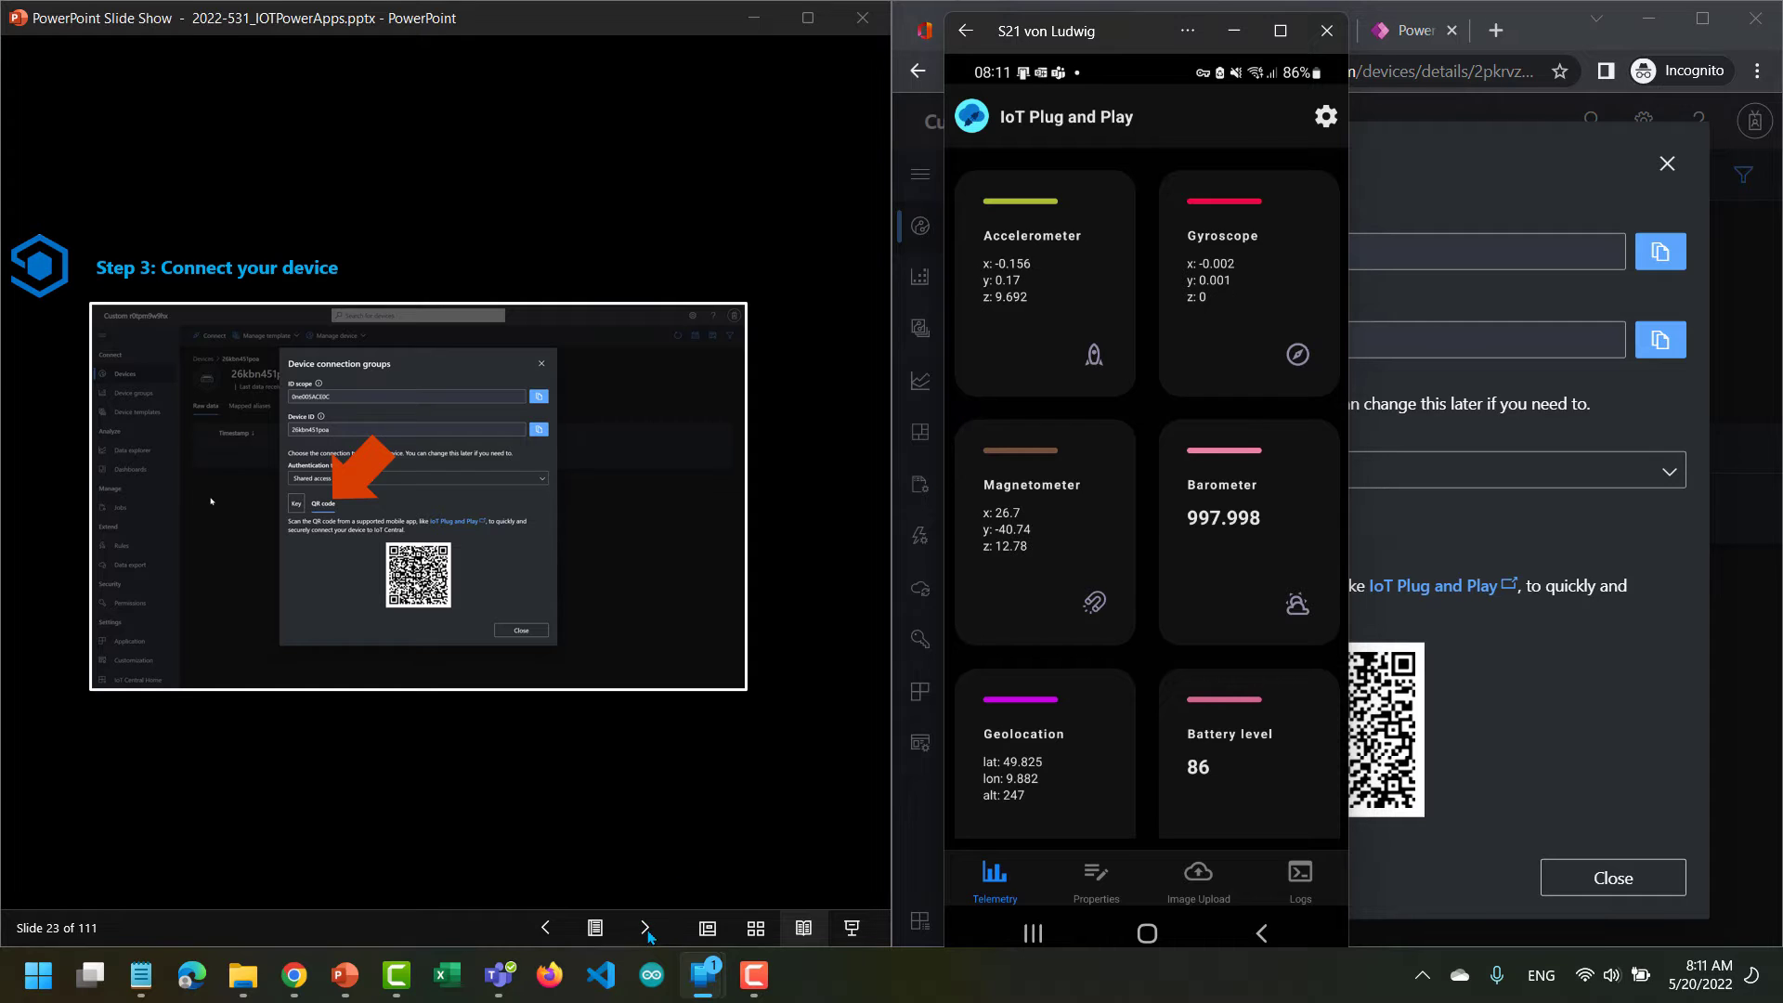
click(649, 934)
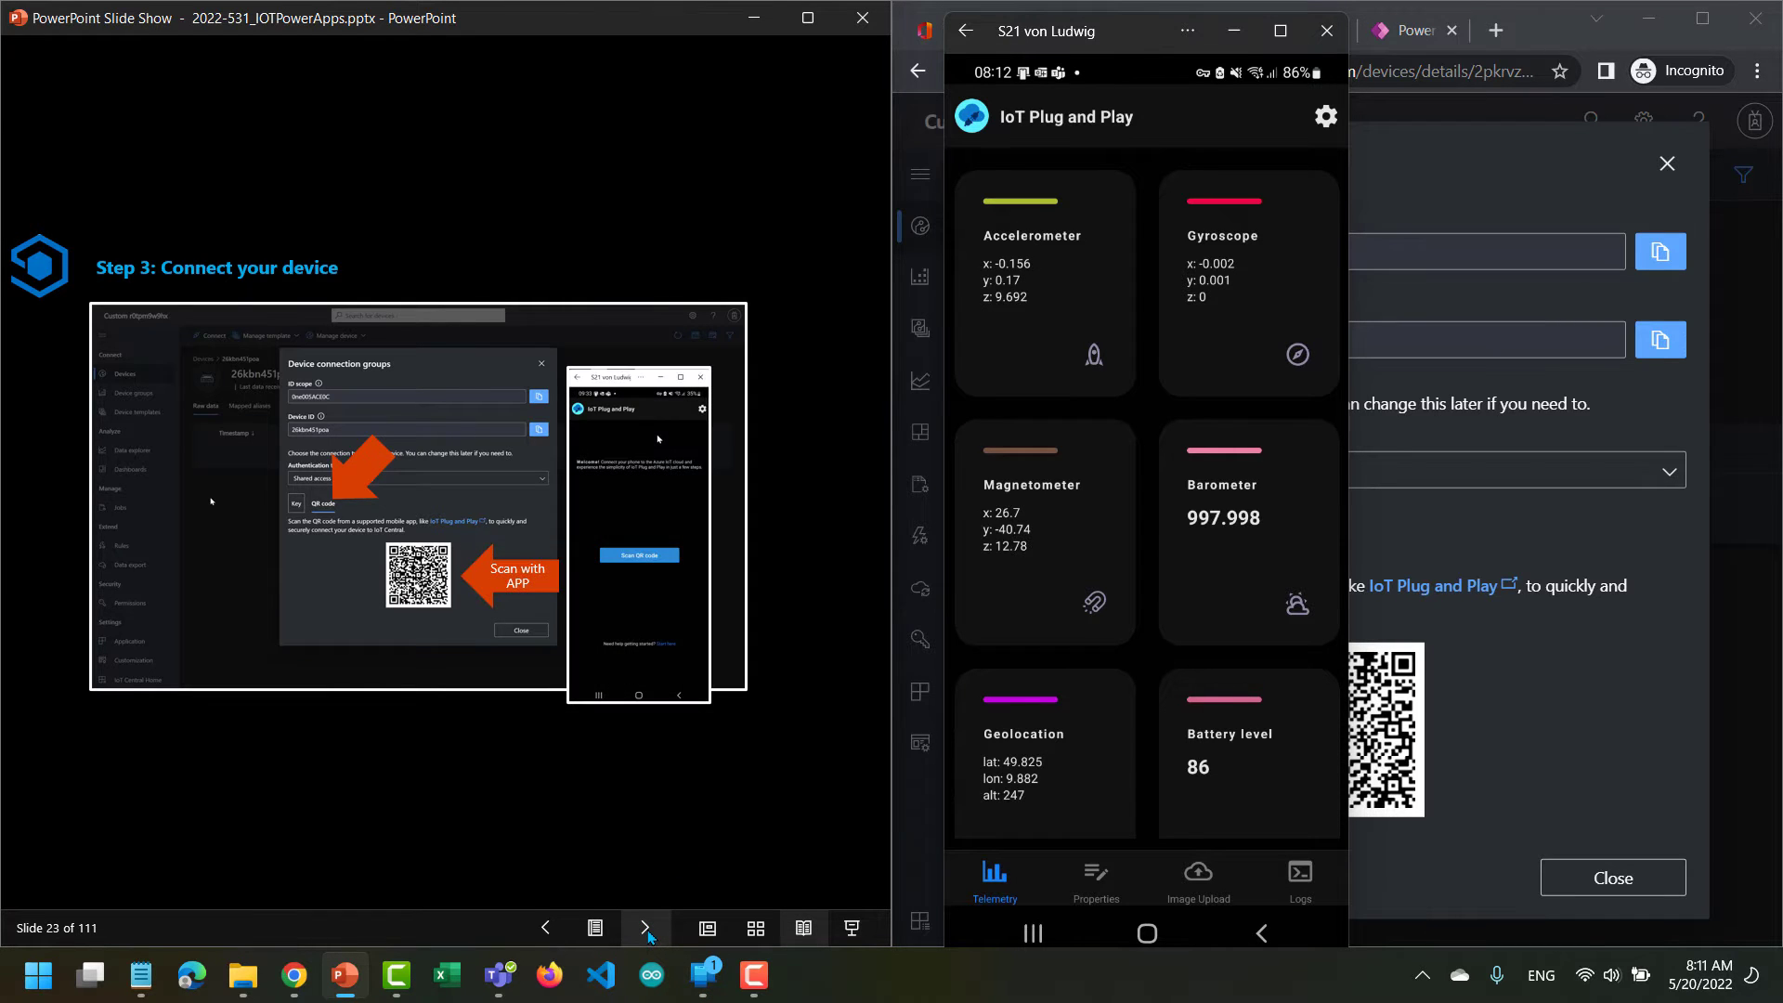
click(649, 934)
click(649, 934)
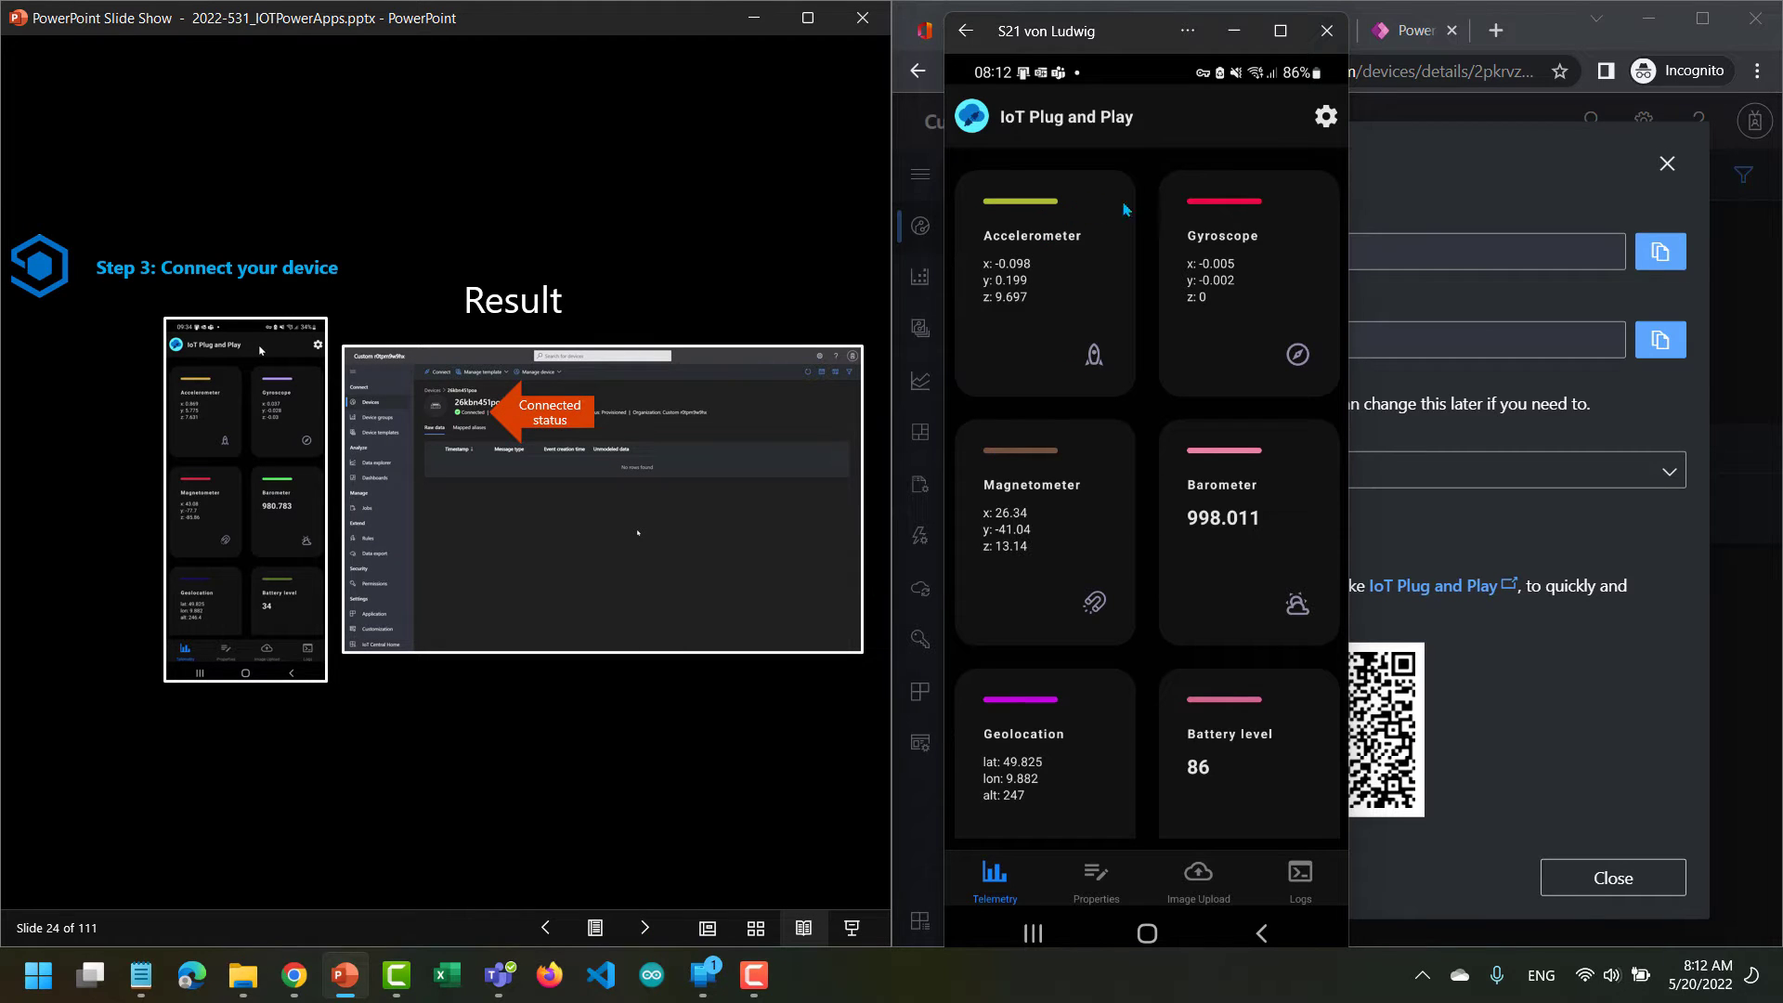
Return to the device page in IoT Central to check its connection status, and advance the slides to the first IOT device message.
click(1234, 30)
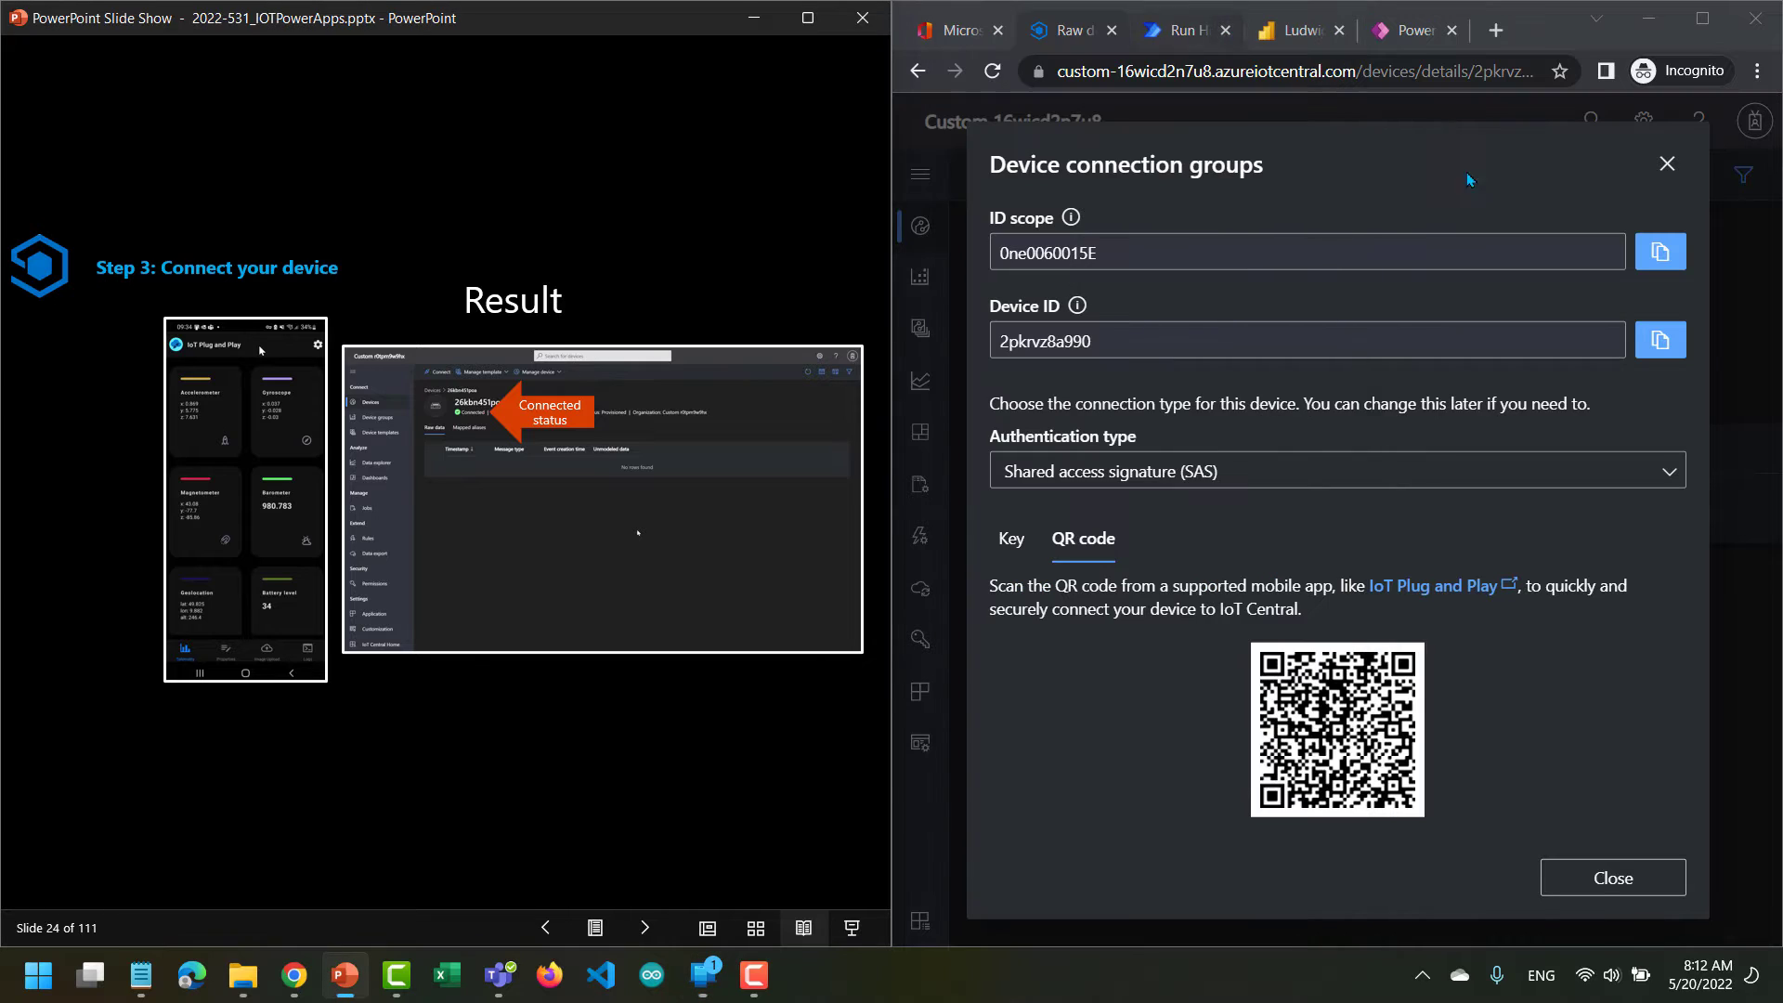
click(1666, 163)
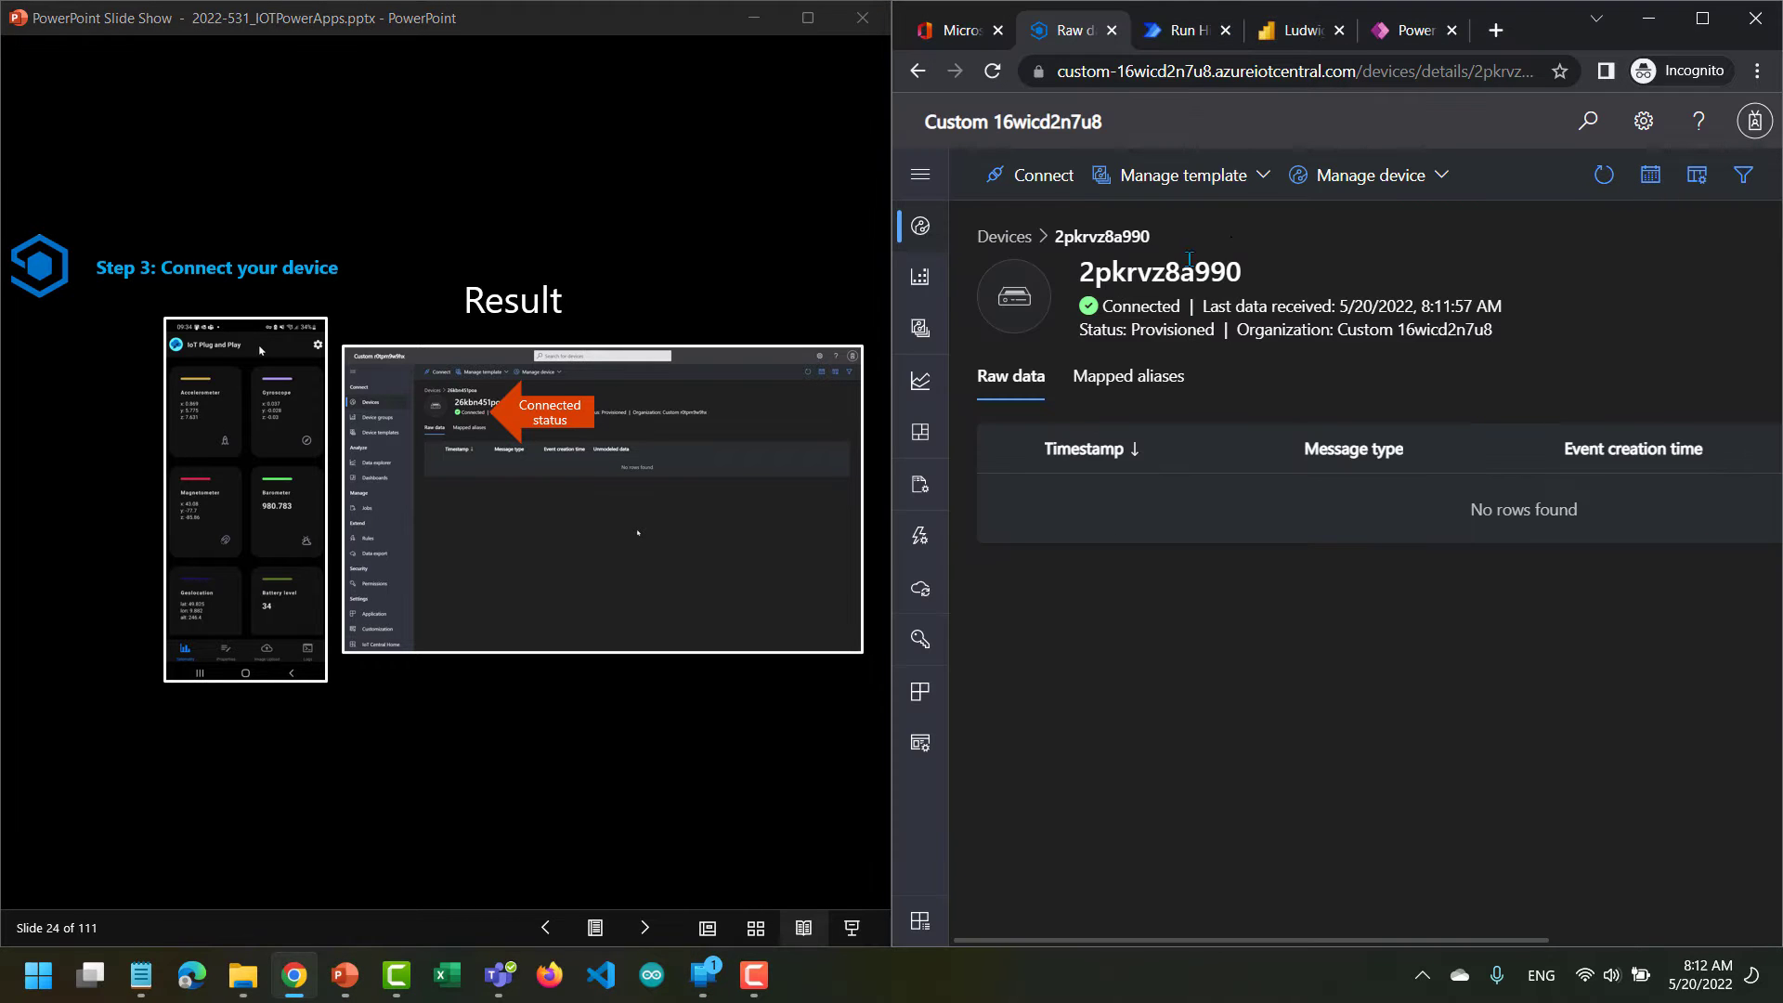
mouse_move(1134, 309)
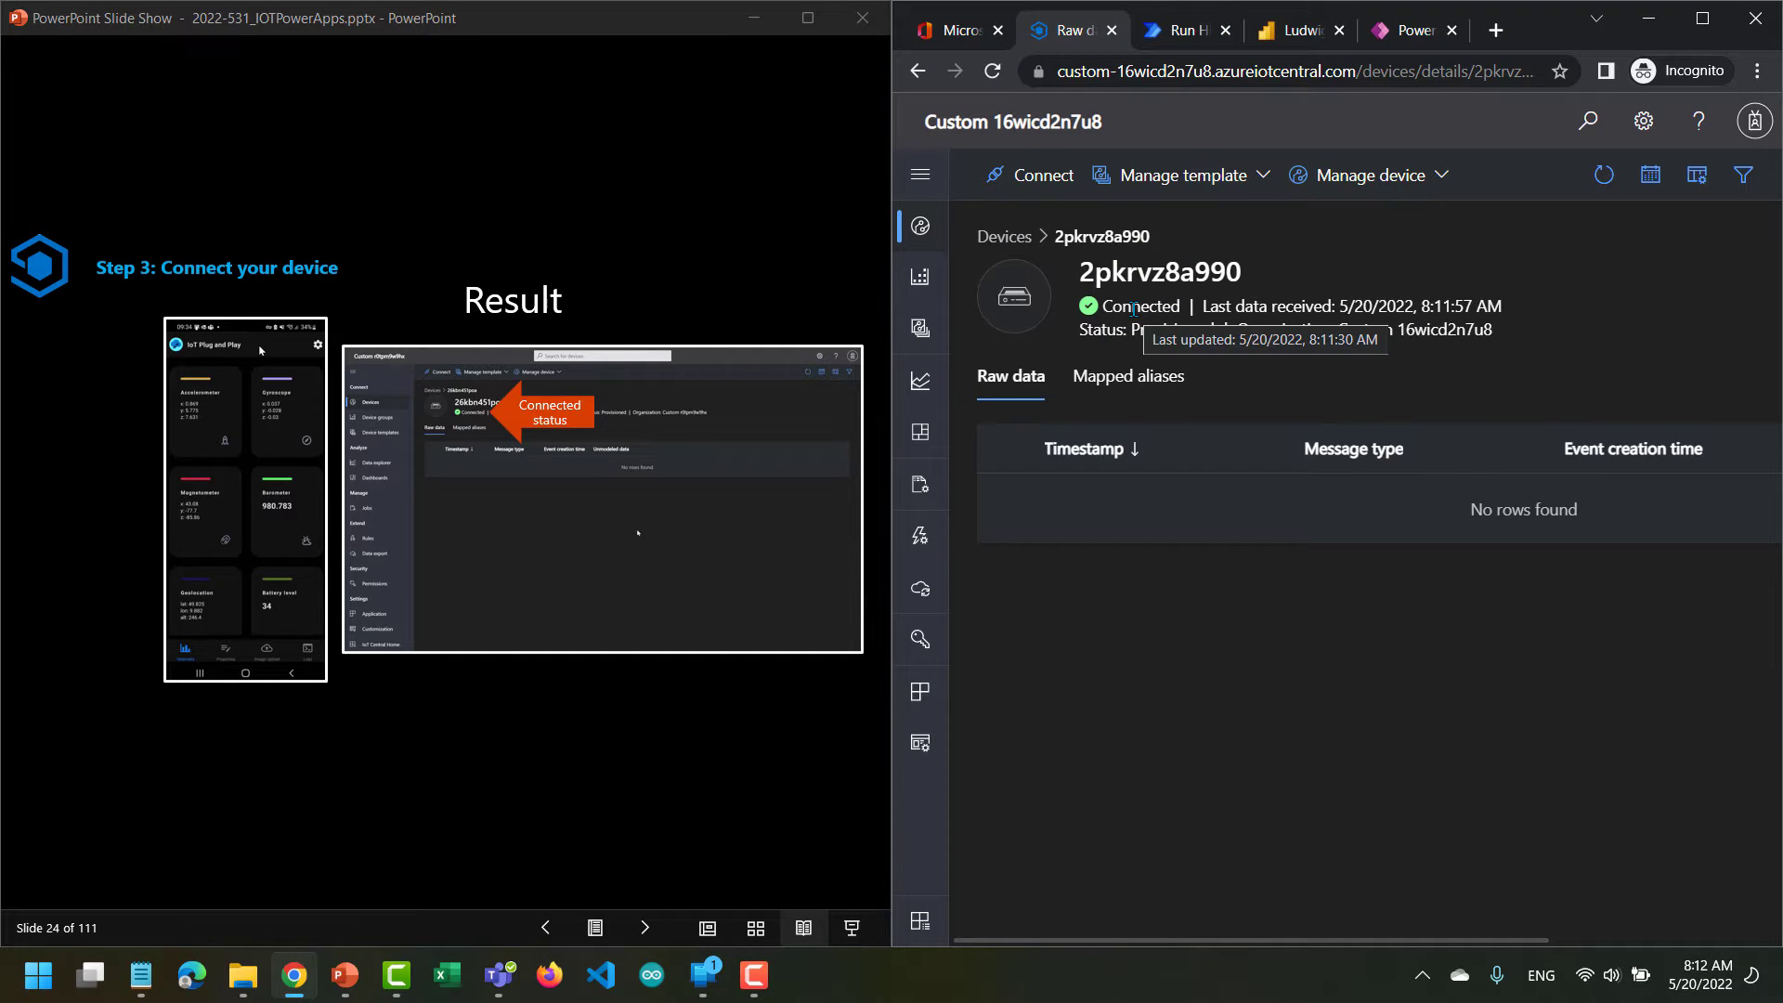
click(647, 929)
click(647, 929)
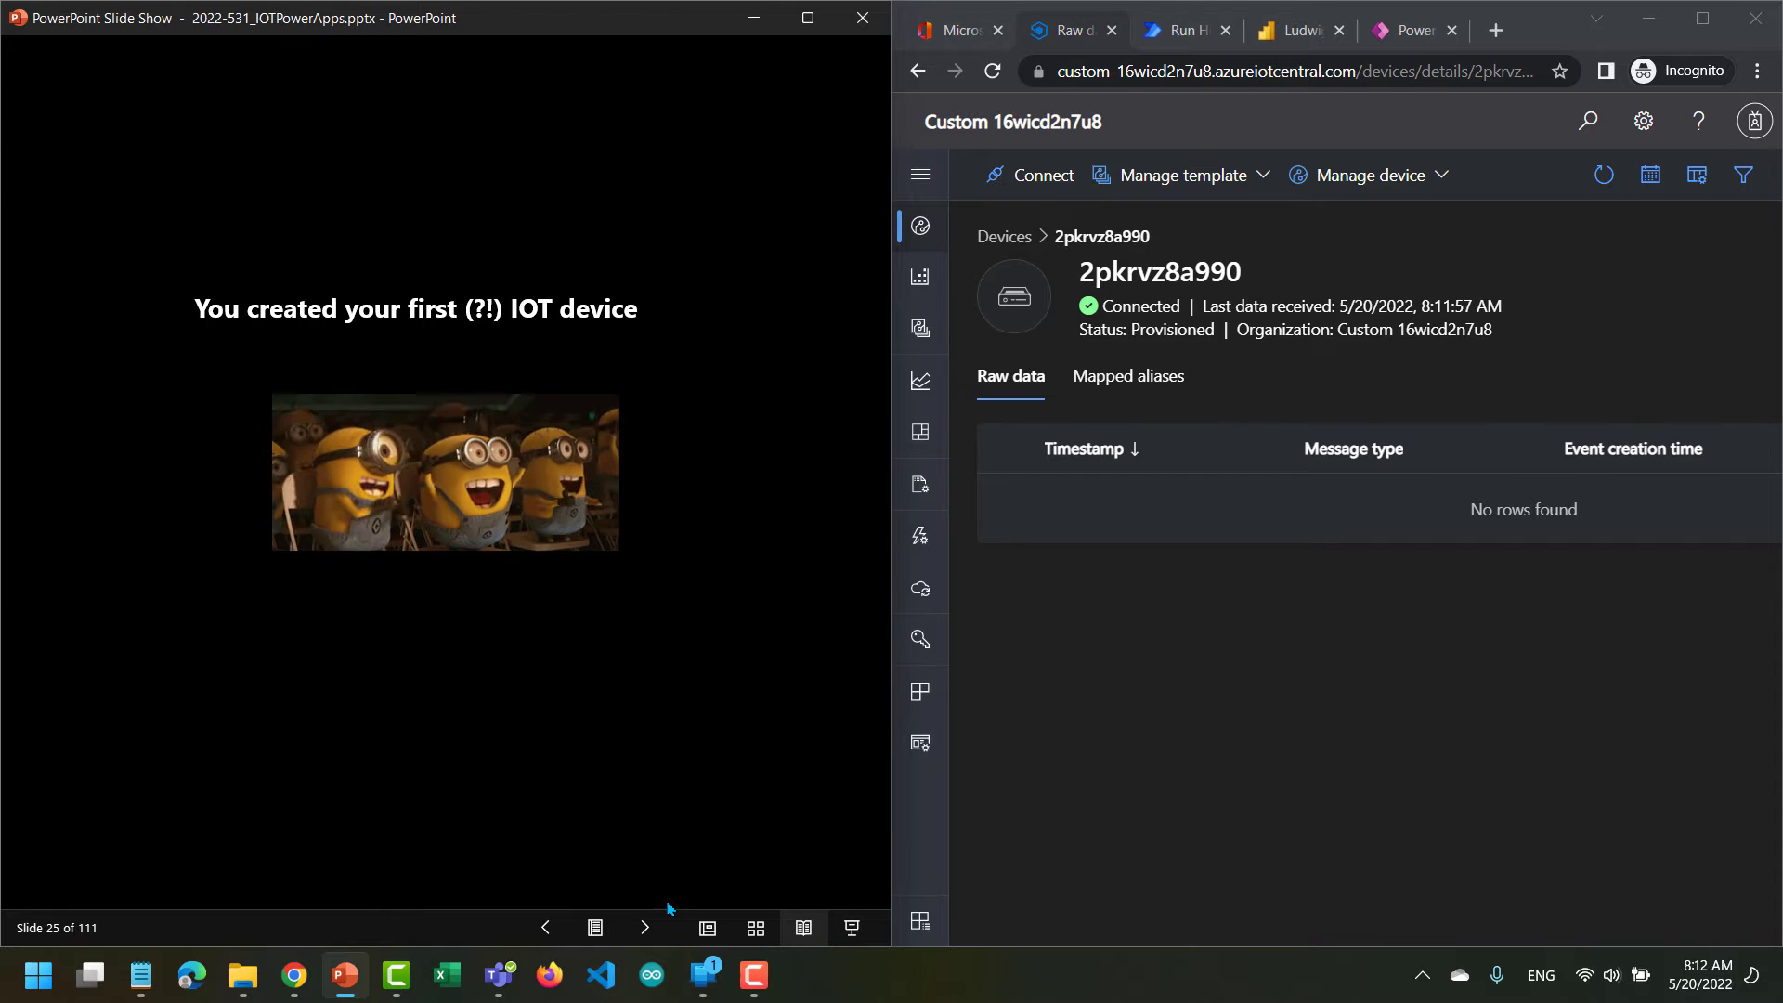
Show the full list of devices with the navigation labels expanded, and advance the slides through Step 4 to the device Overview instruction.
click(645, 928)
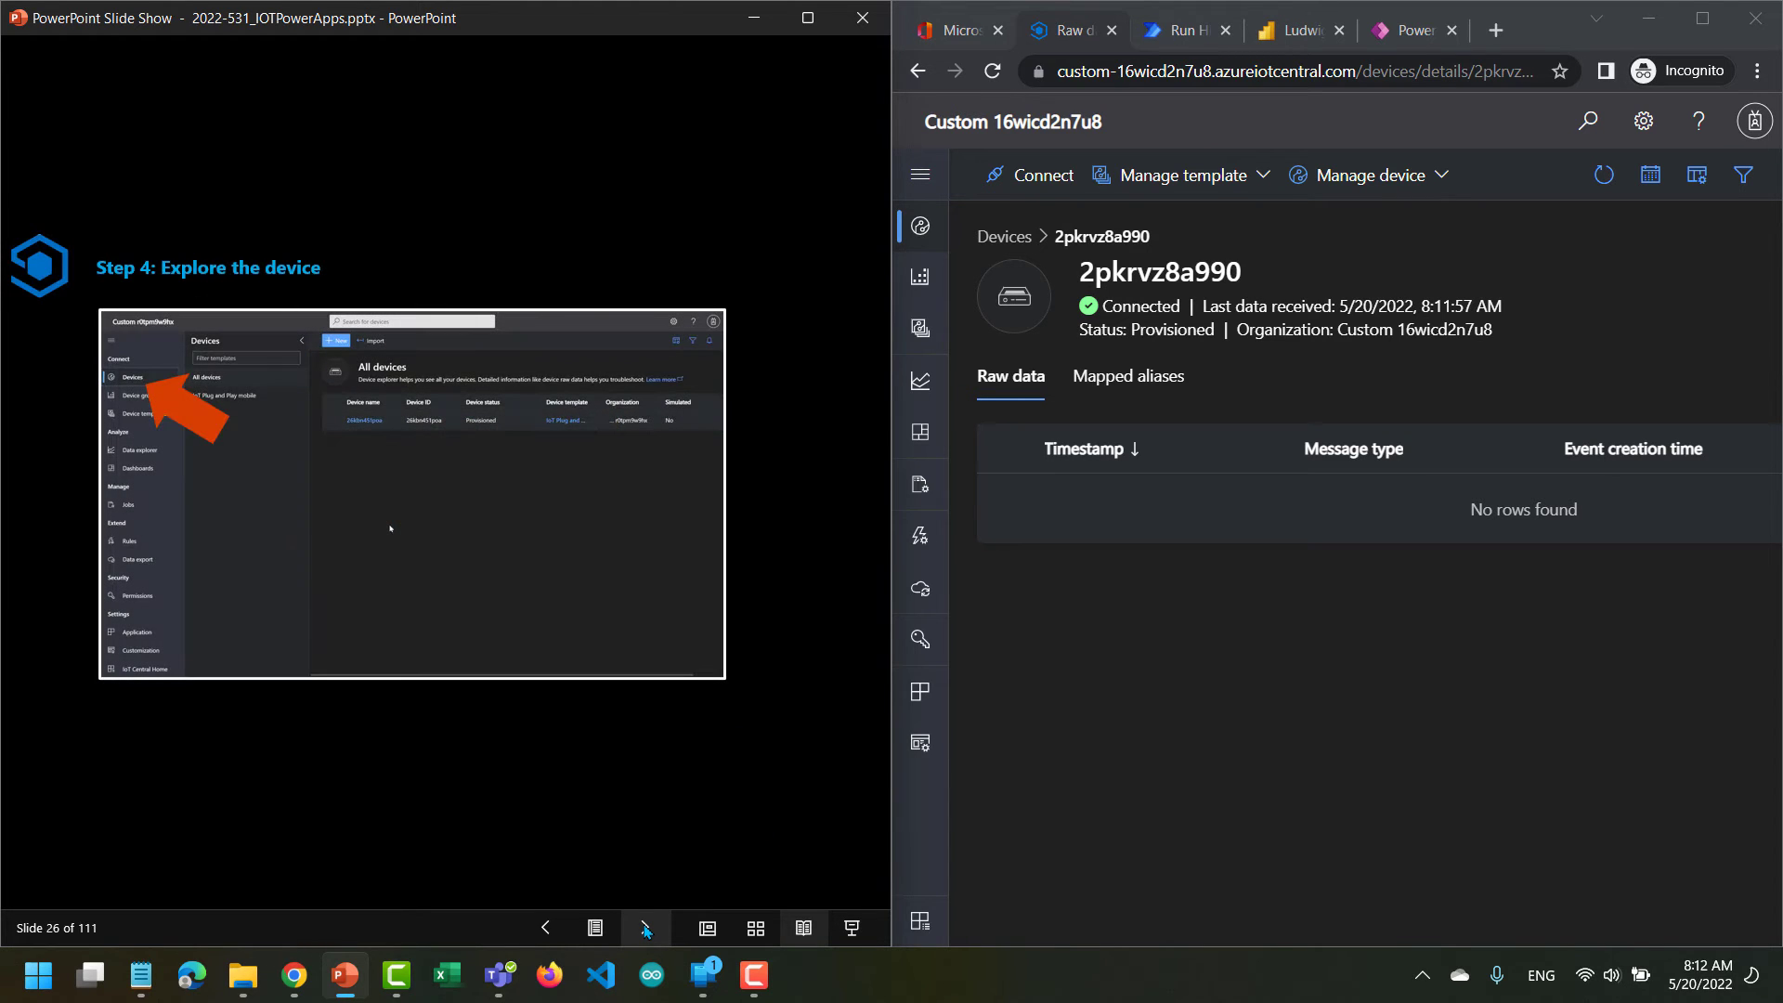
click(919, 229)
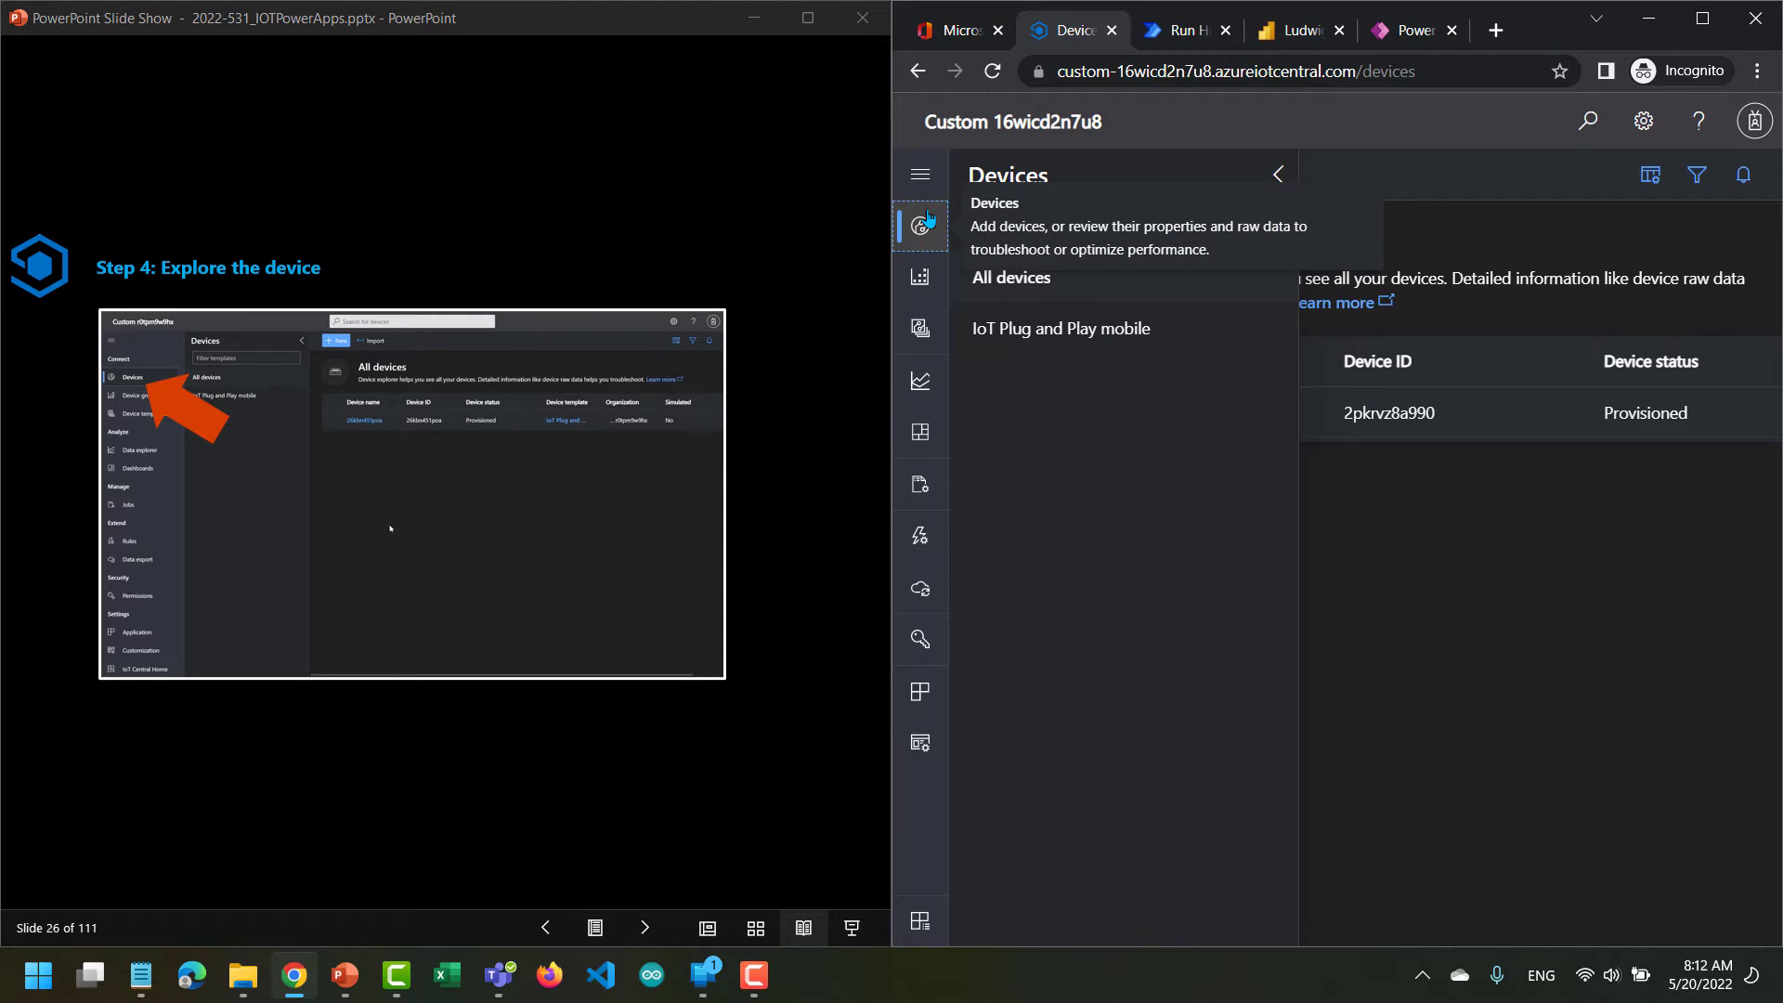
click(922, 184)
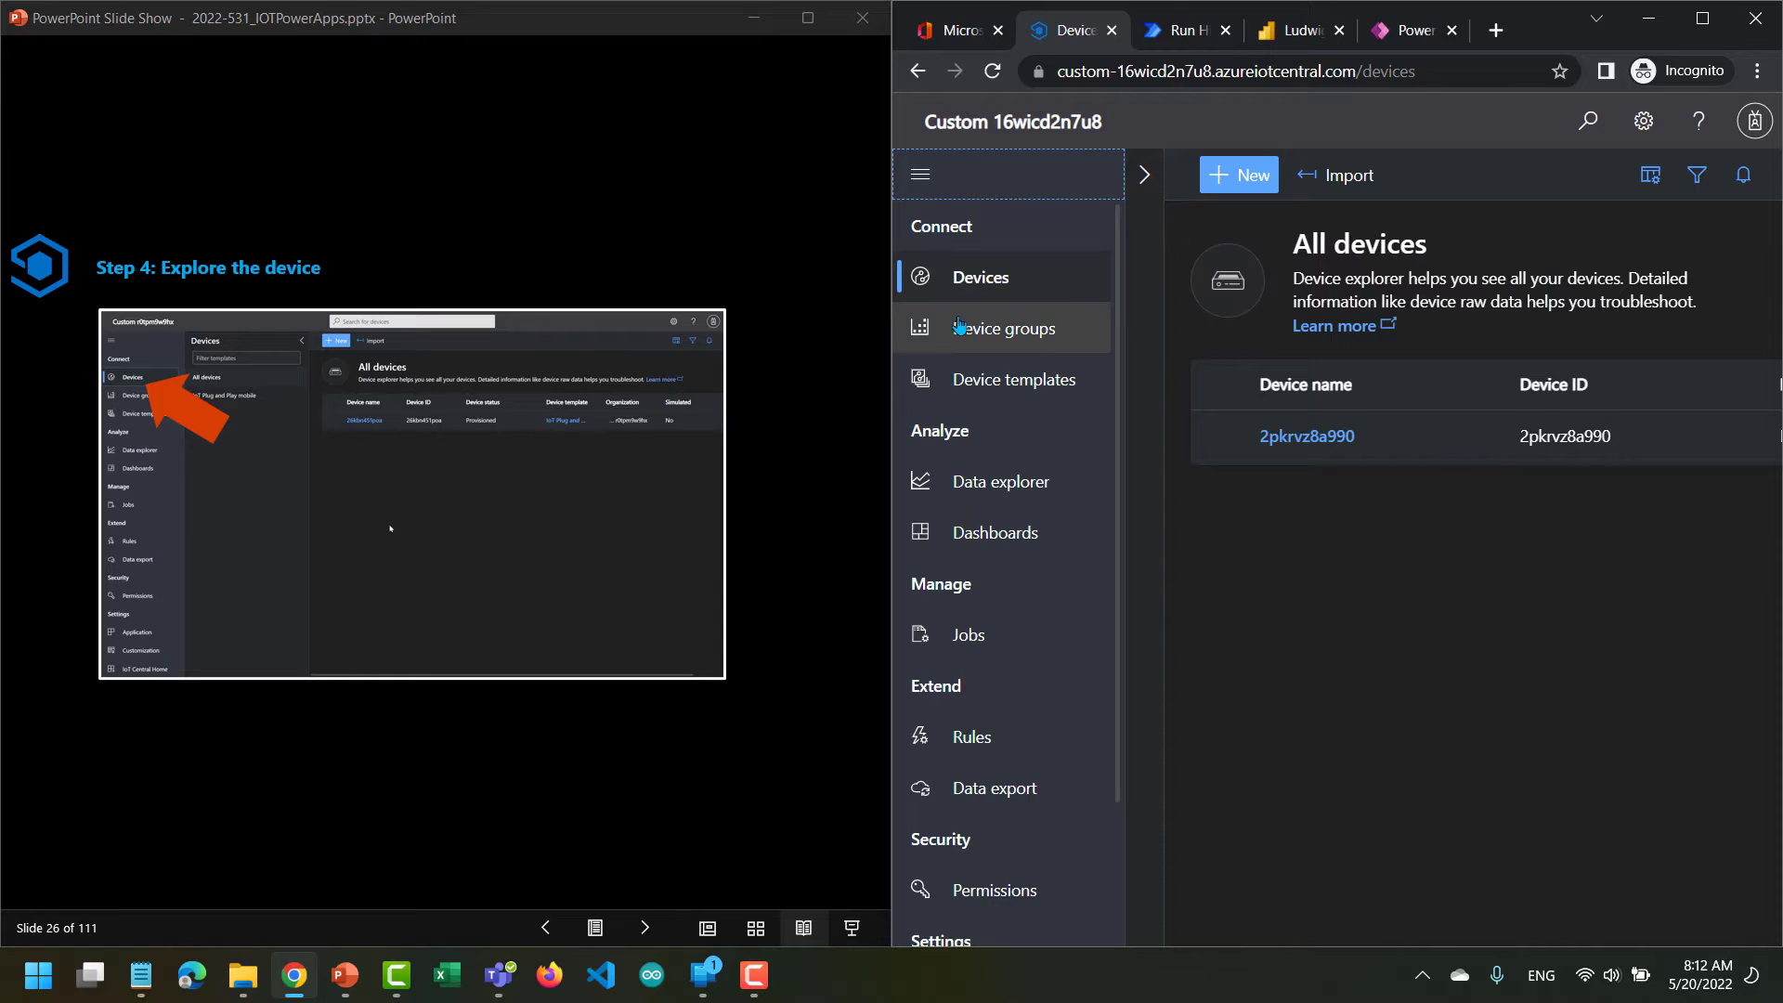
click(648, 929)
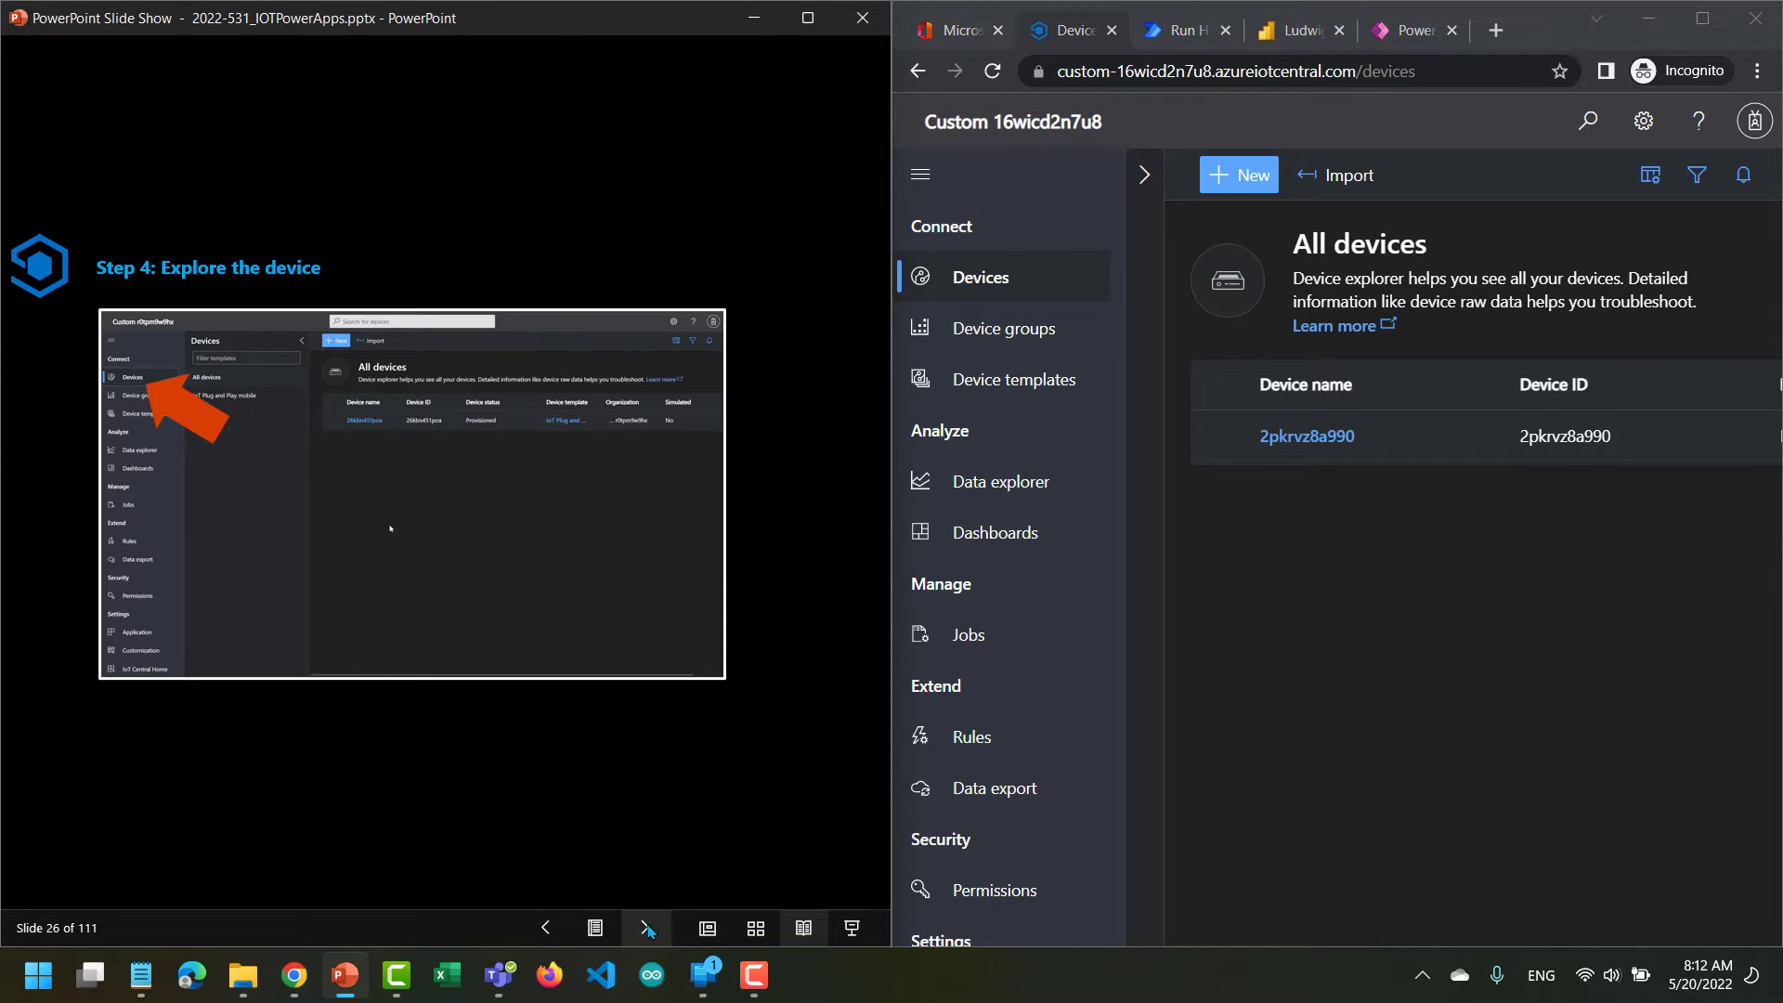
click(648, 929)
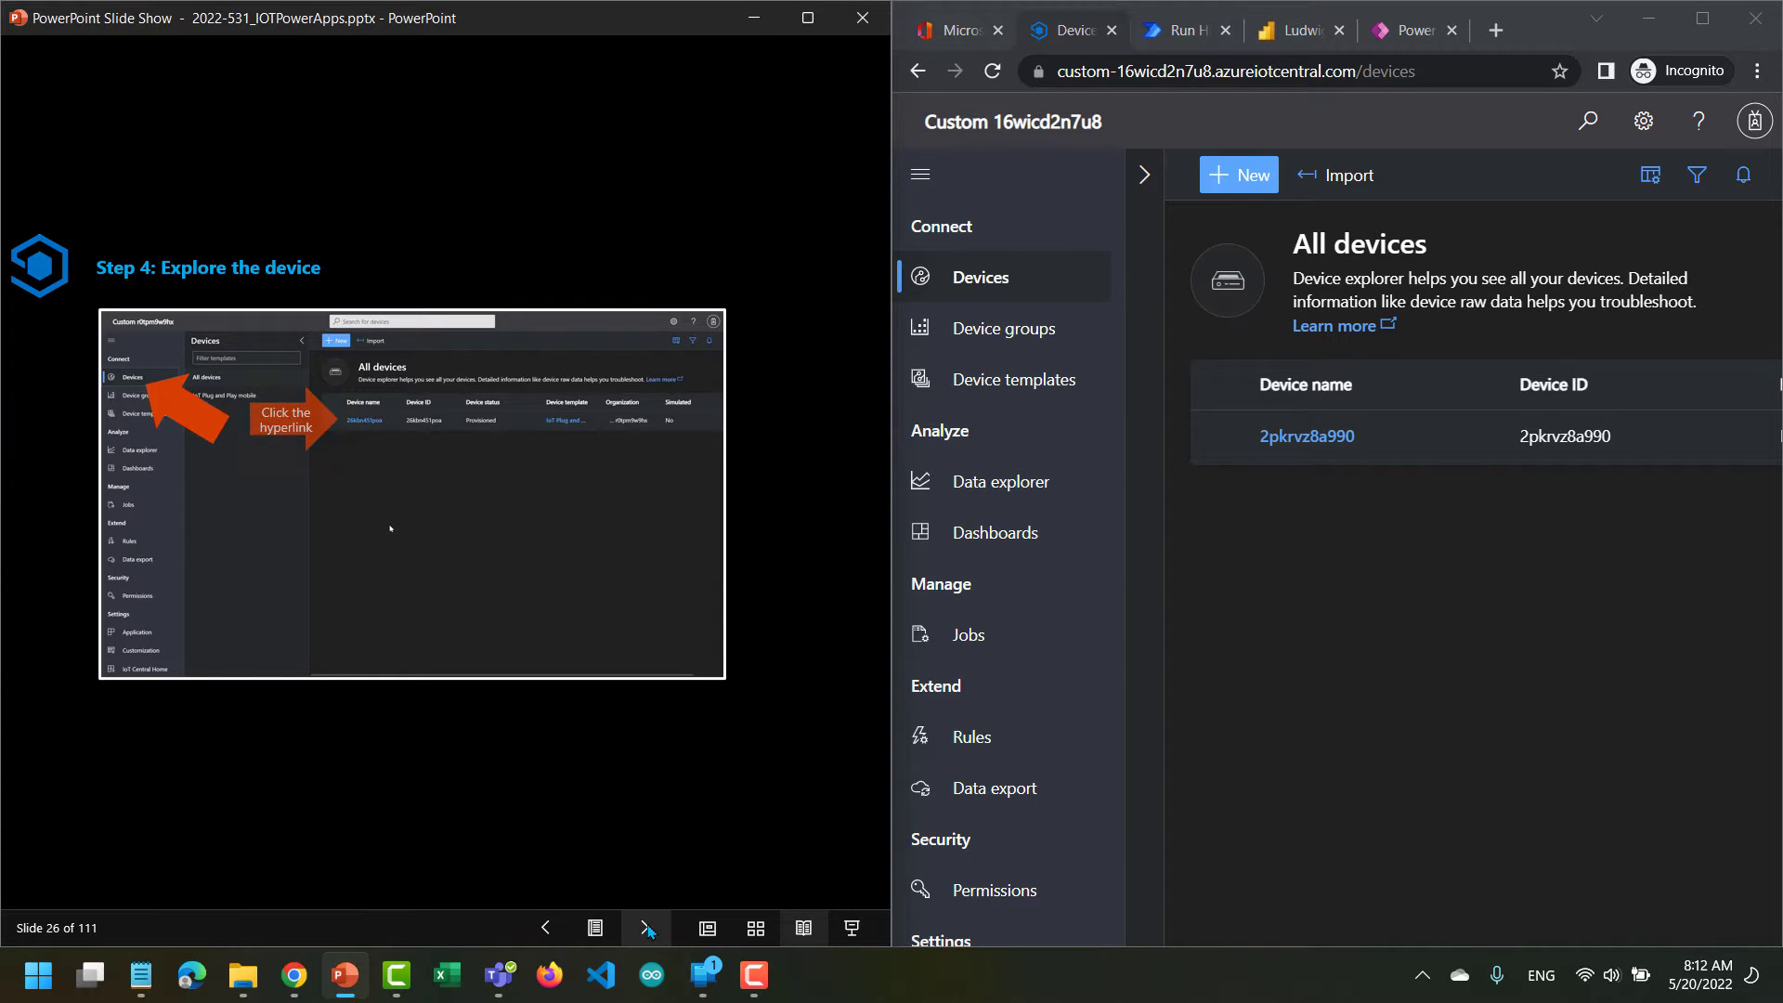
click(648, 929)
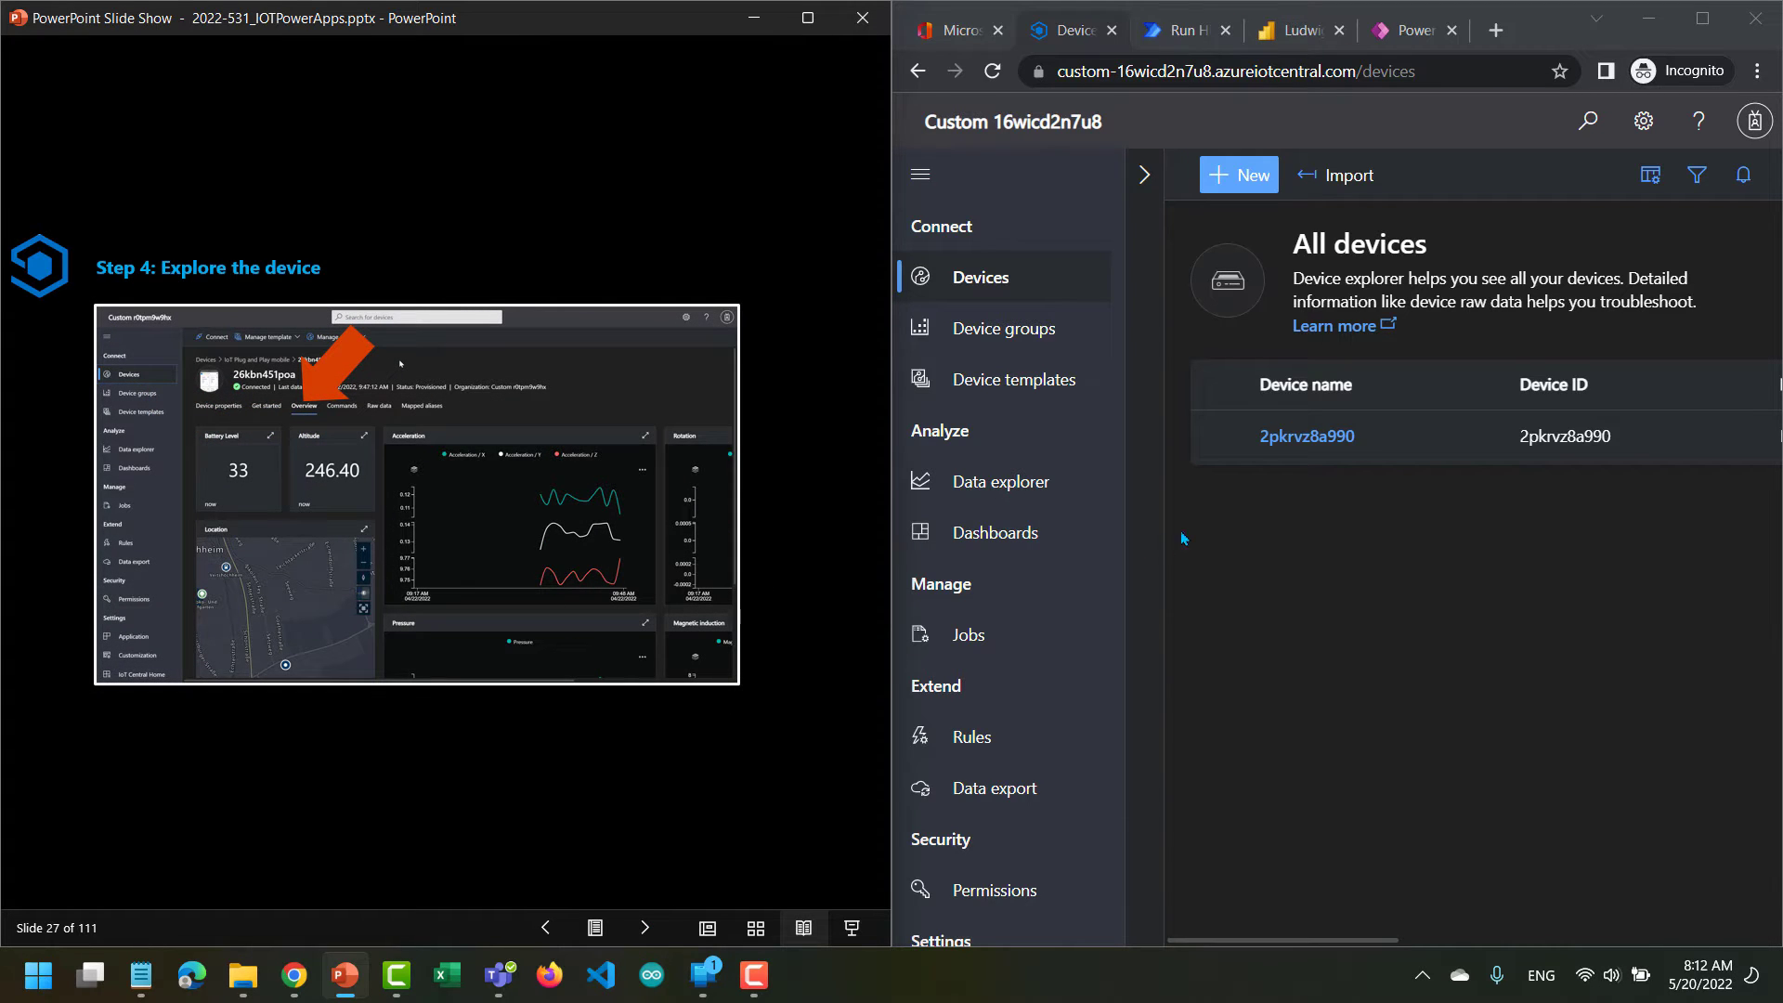
Open the connected phone's device page from the device list and examine its Overview tiles, including battery level, altitude, location, acceleration and rotation.
click(981, 289)
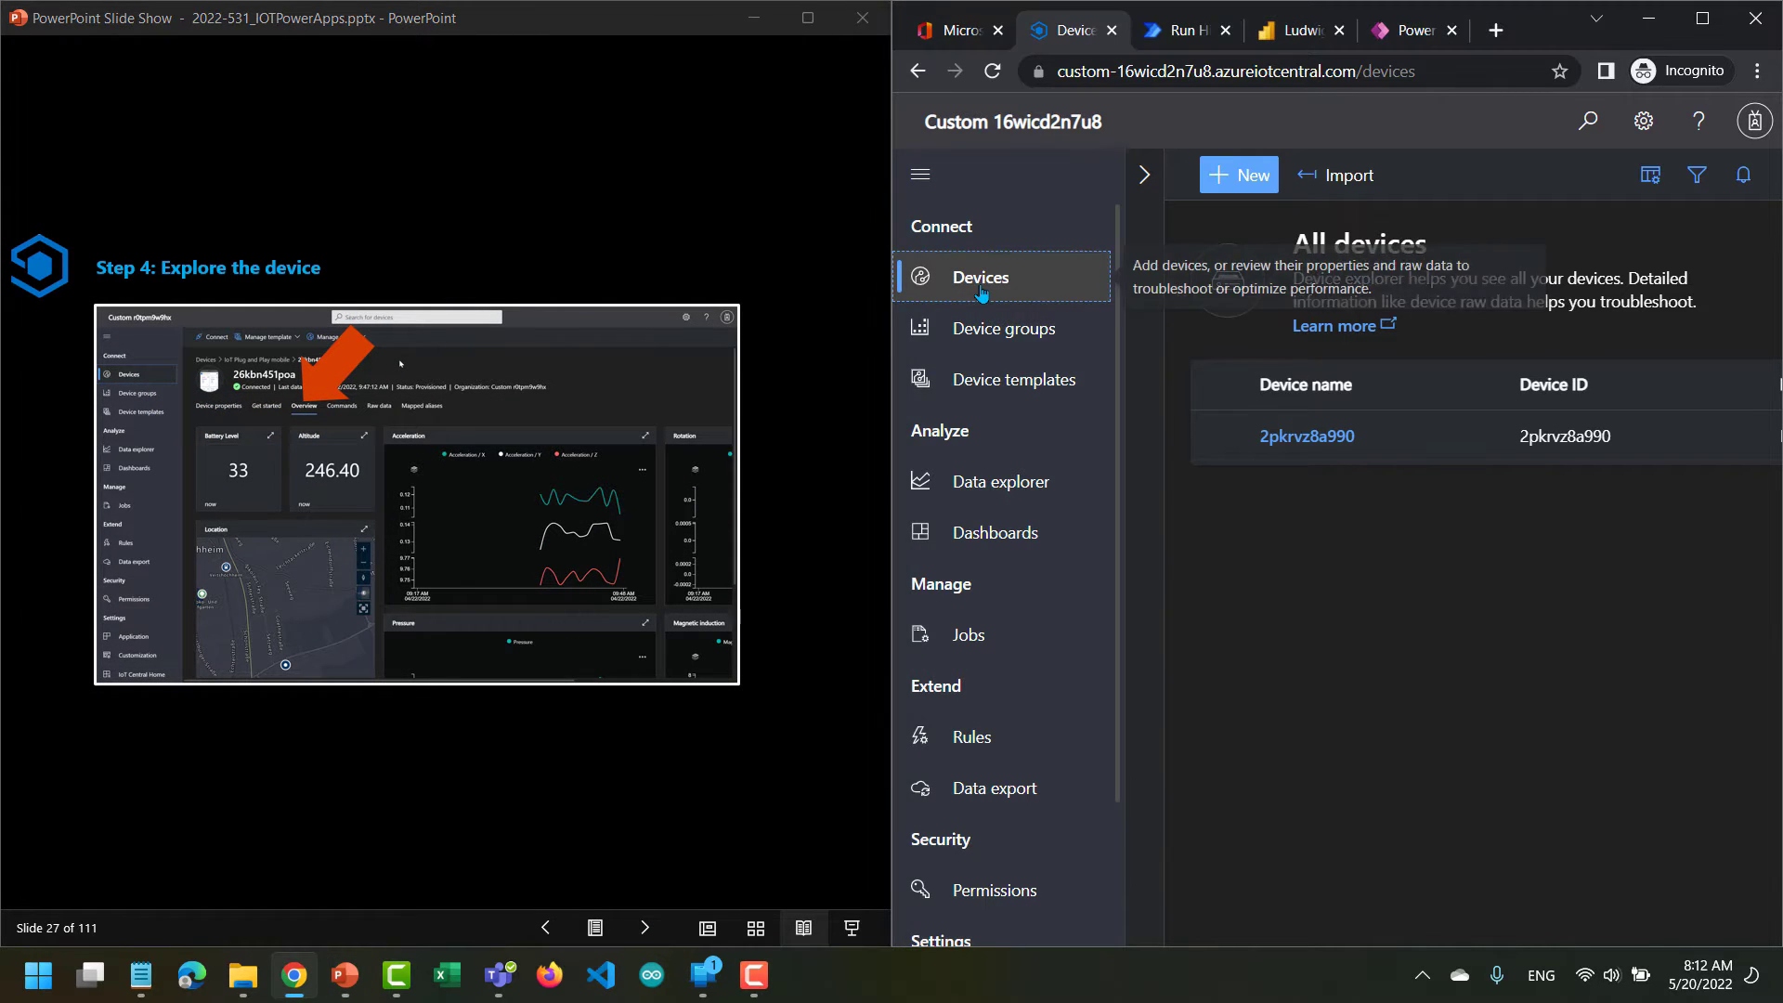
click(1283, 440)
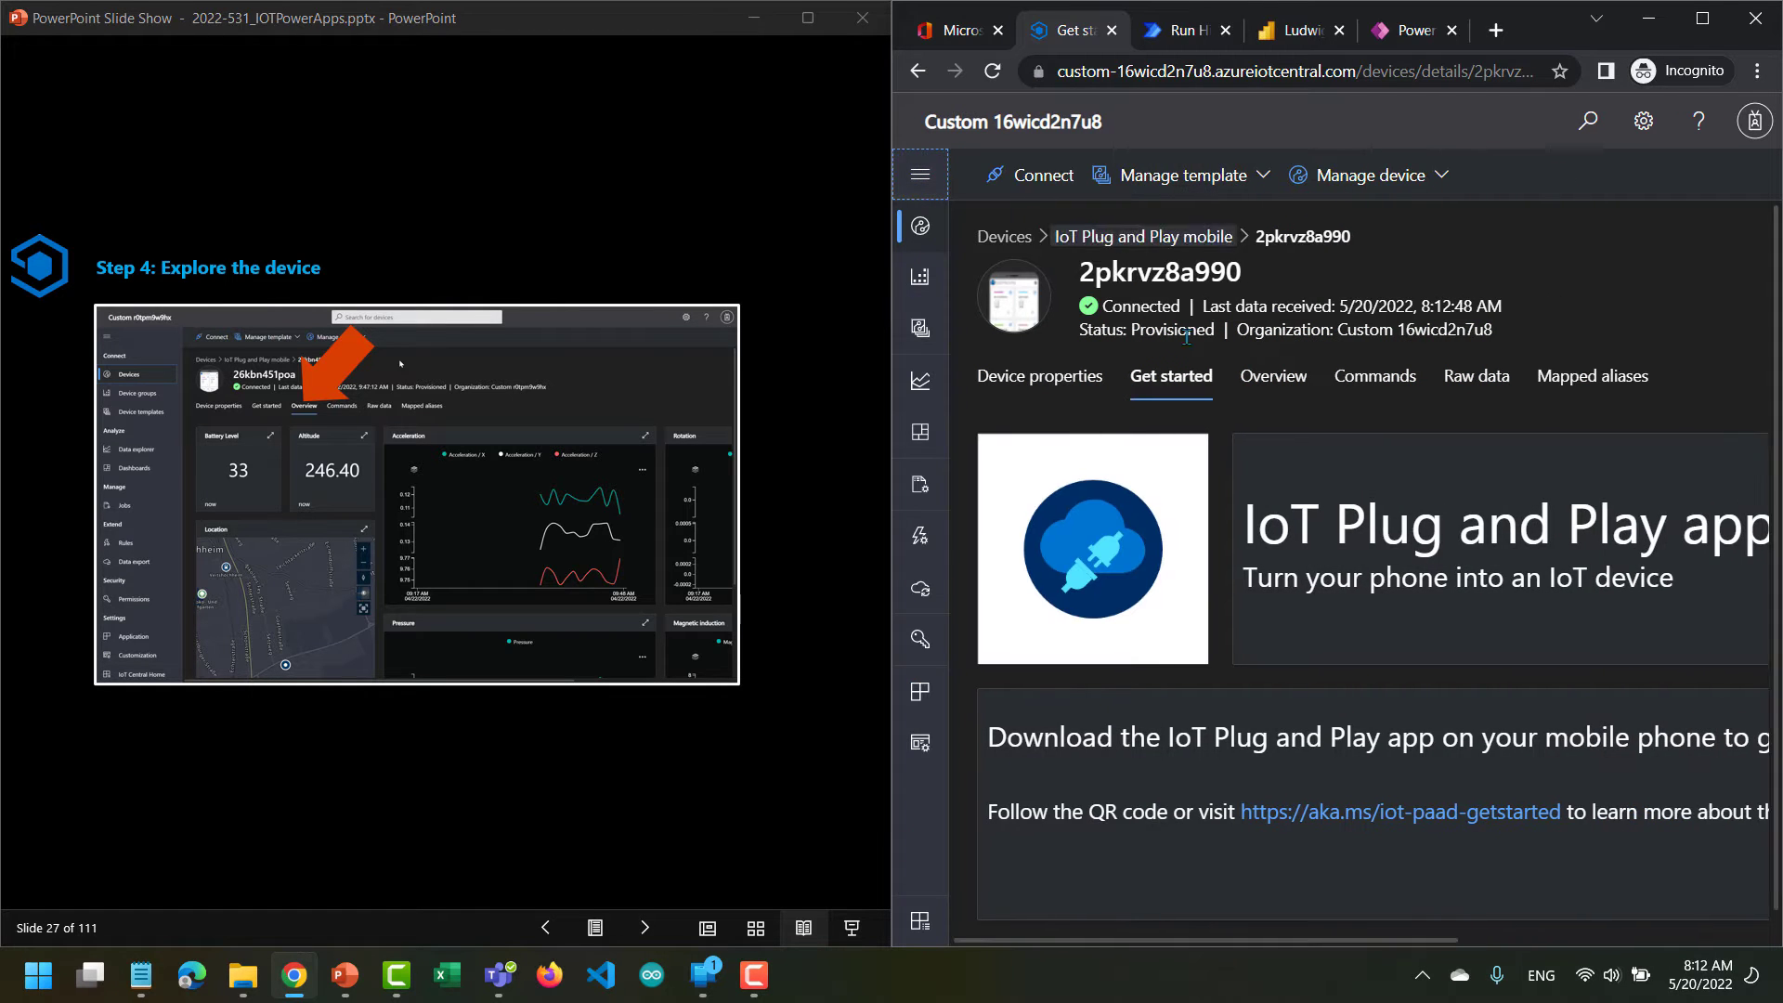
click(1269, 382)
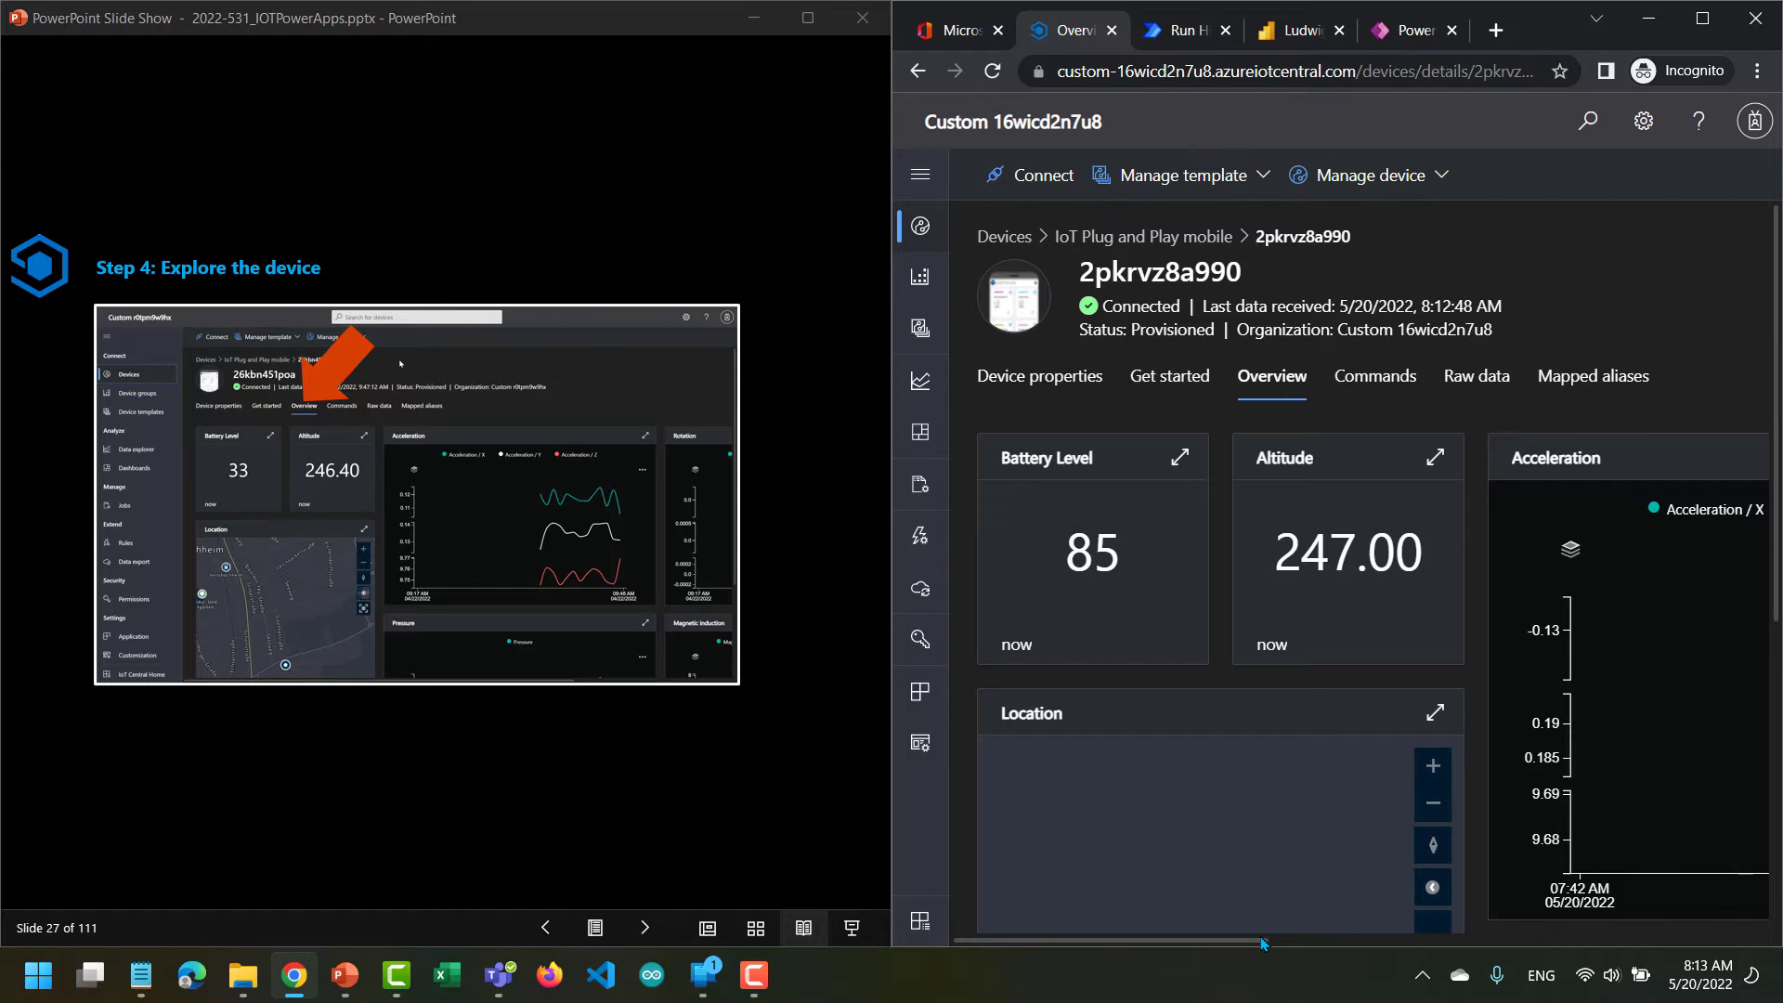
drag(1260, 945, 1752, 944)
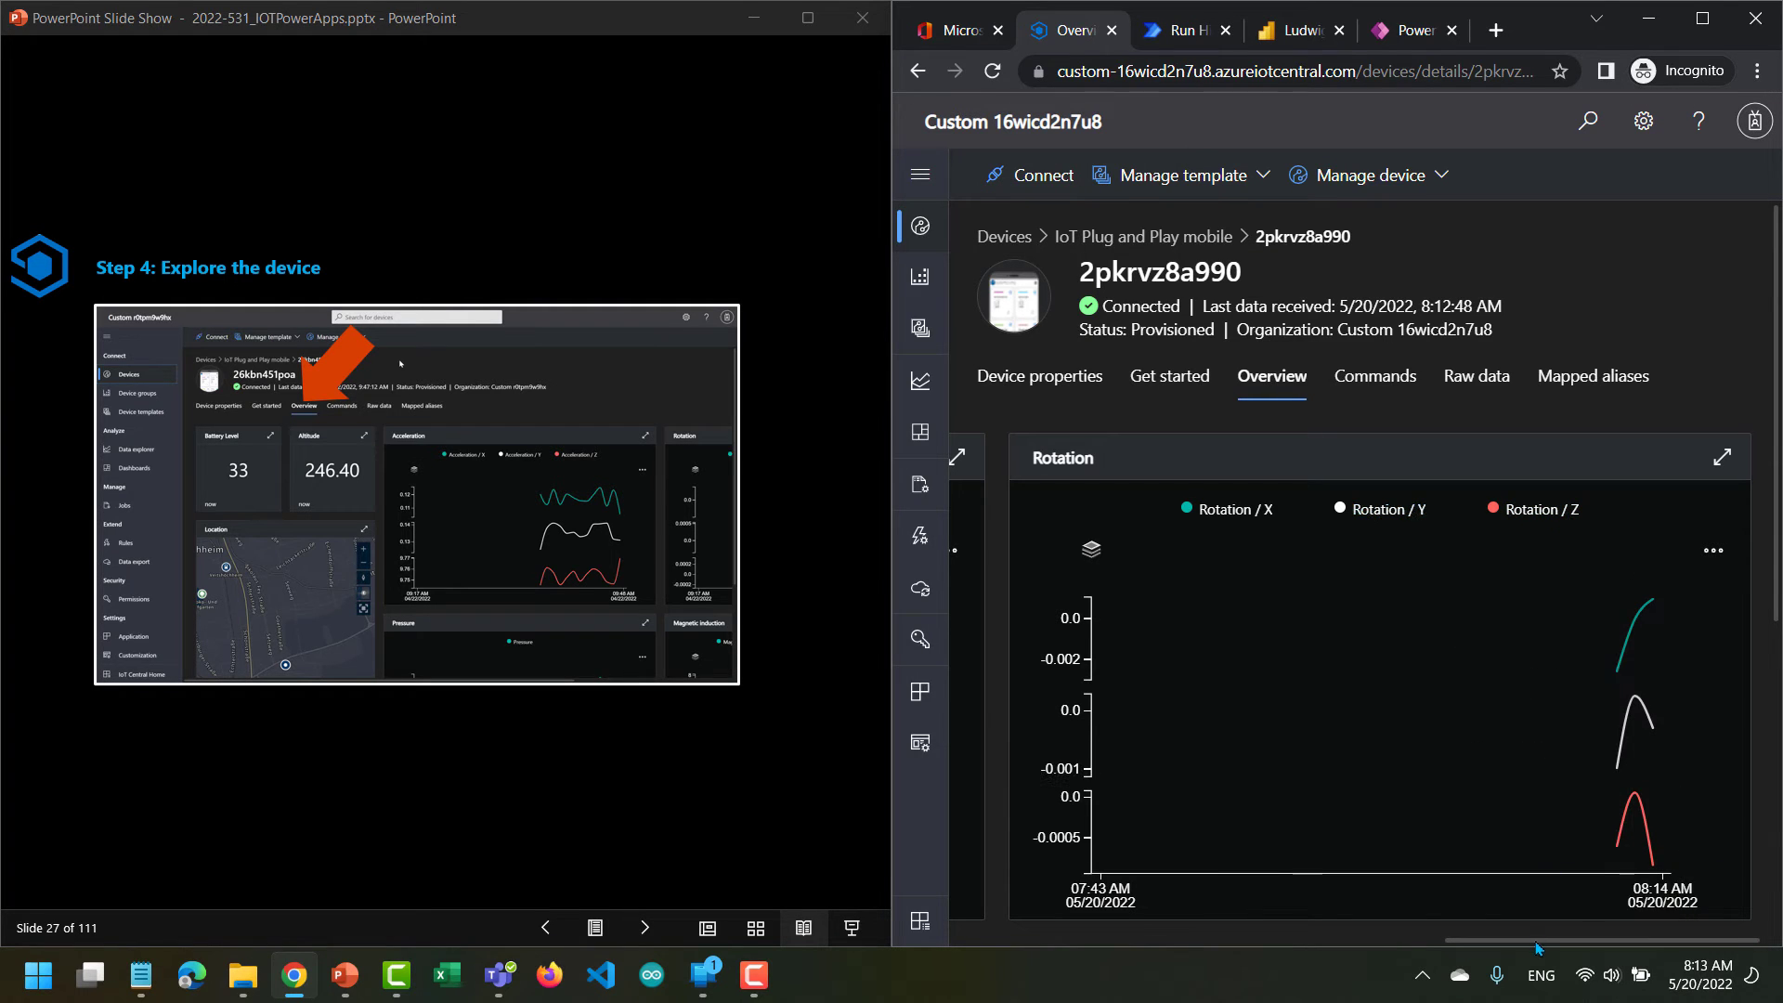
drag(1536, 951, 1177, 974)
drag(1049, 970, 1040, 969)
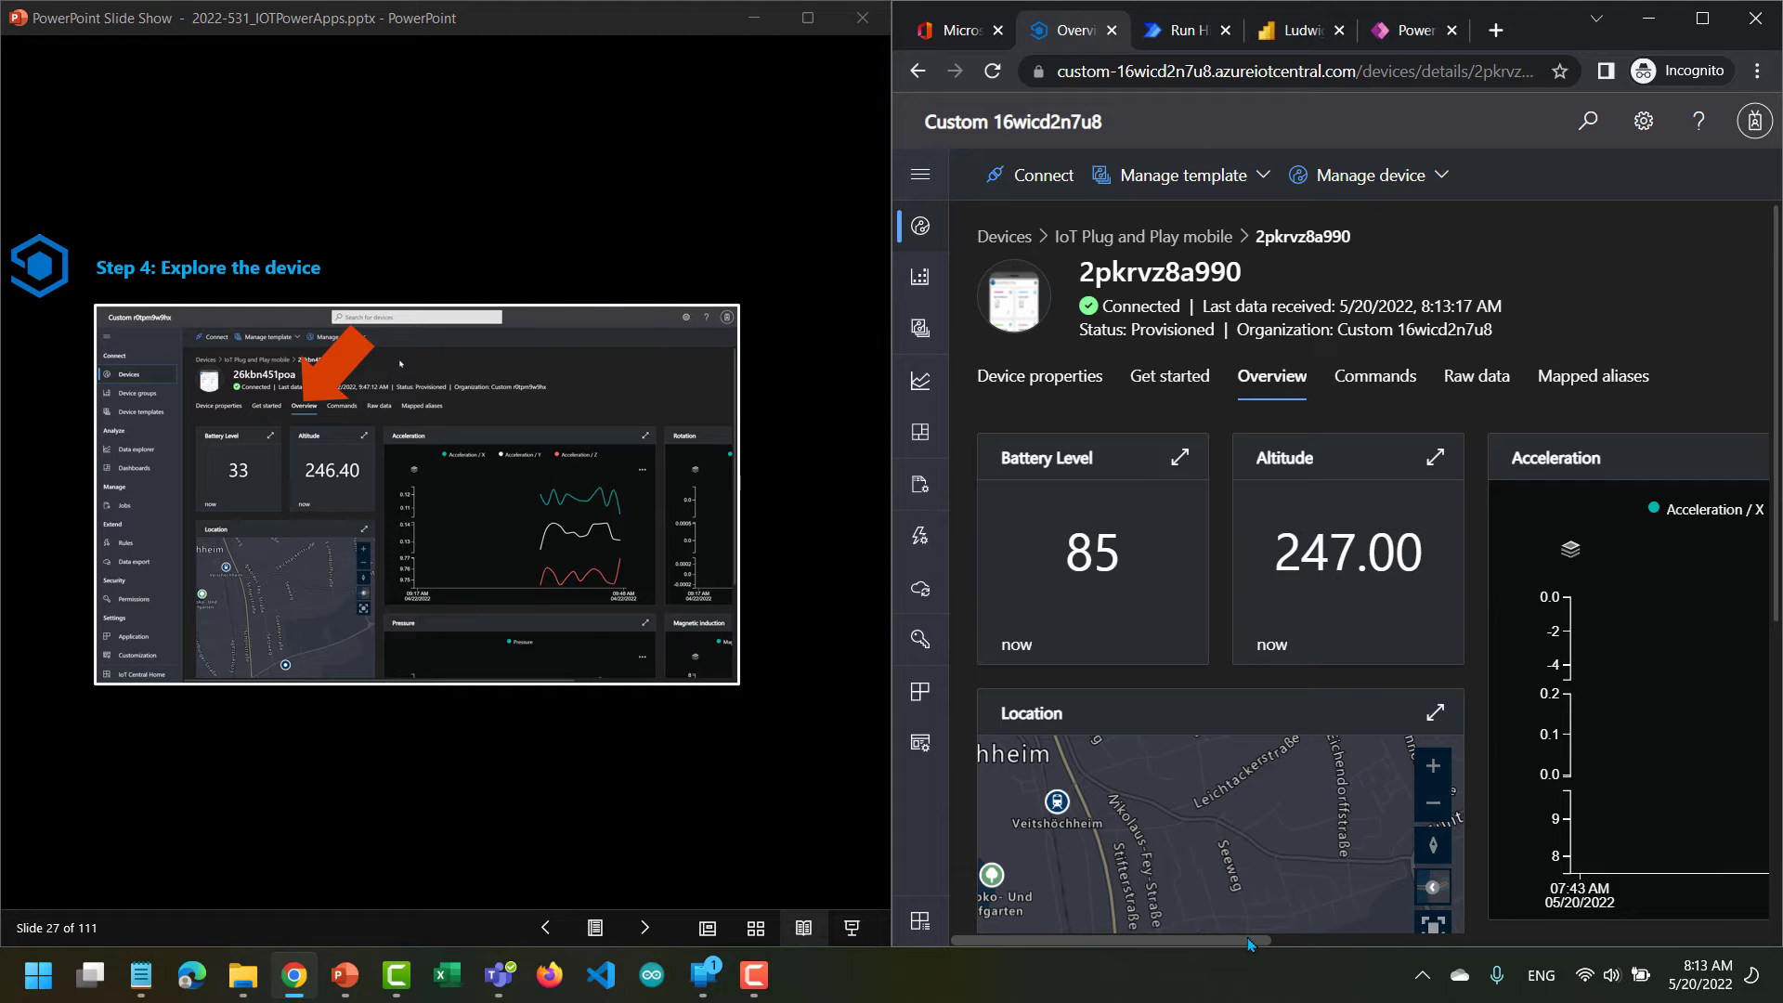
mouse_move(1250, 943)
mouse_down()
mouse_move(1682, 917)
mouse_move(1247, 942)
mouse_up()
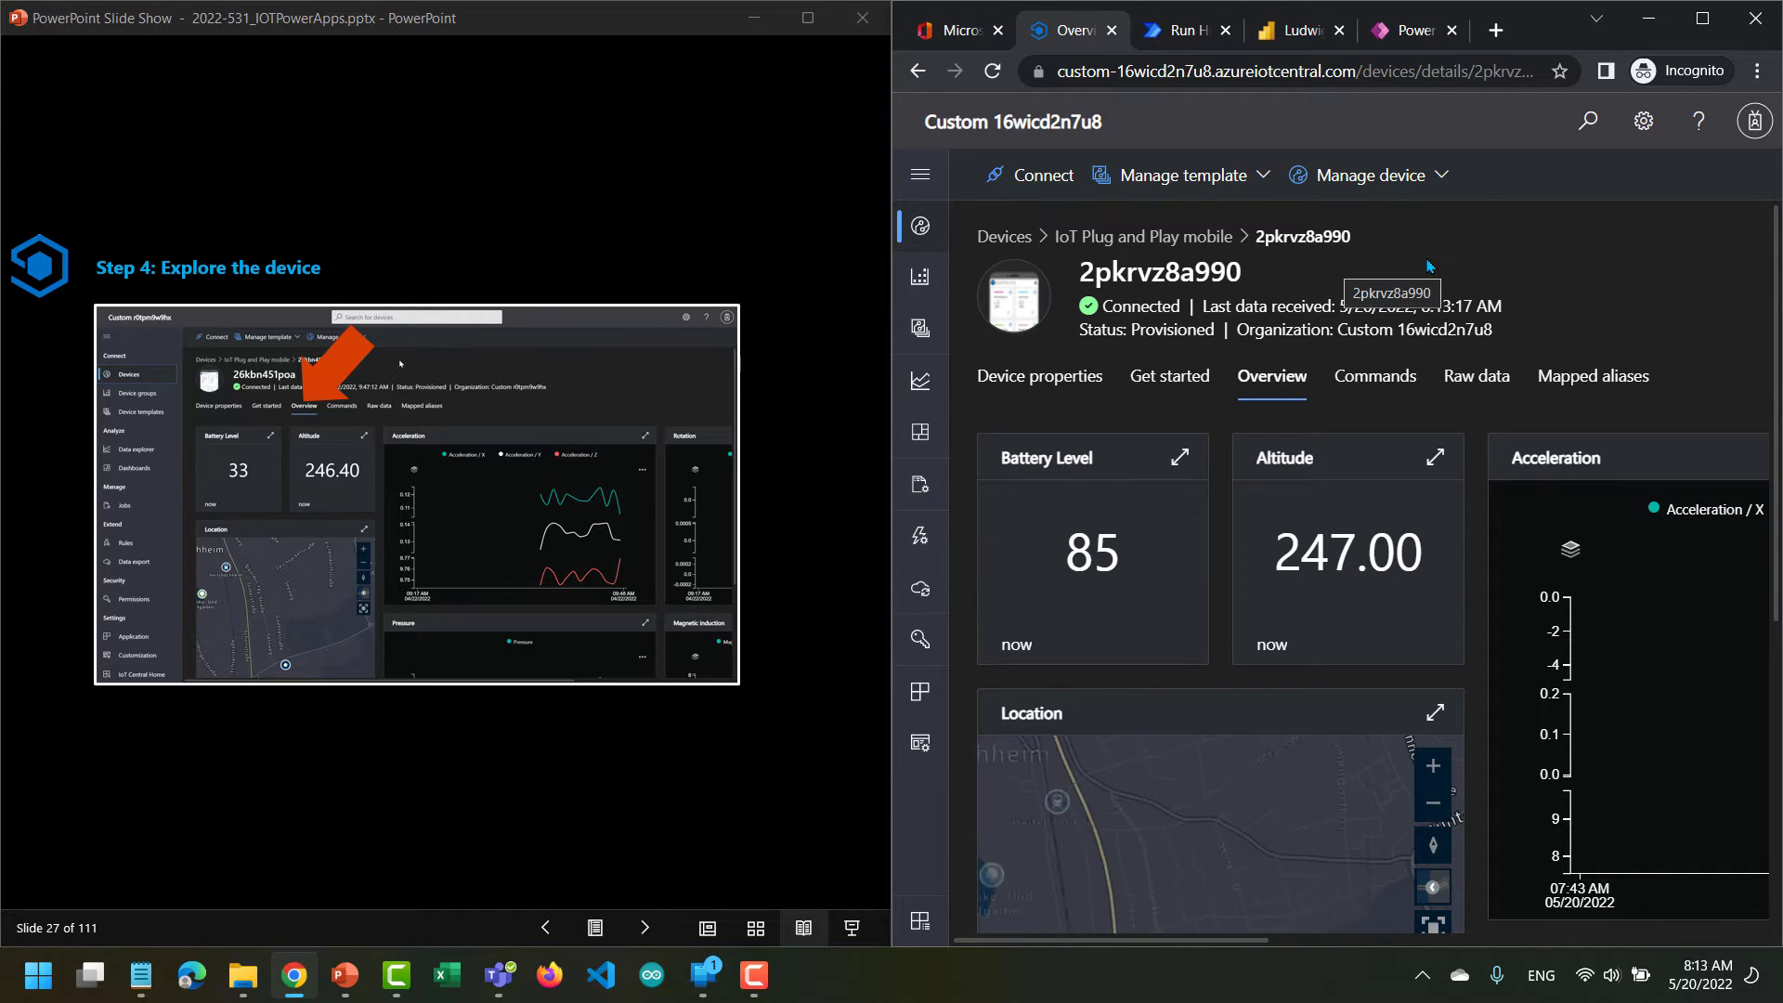
Examine the data, enrichment and destination options for a new data export, and leave the form without saving.
click(920, 175)
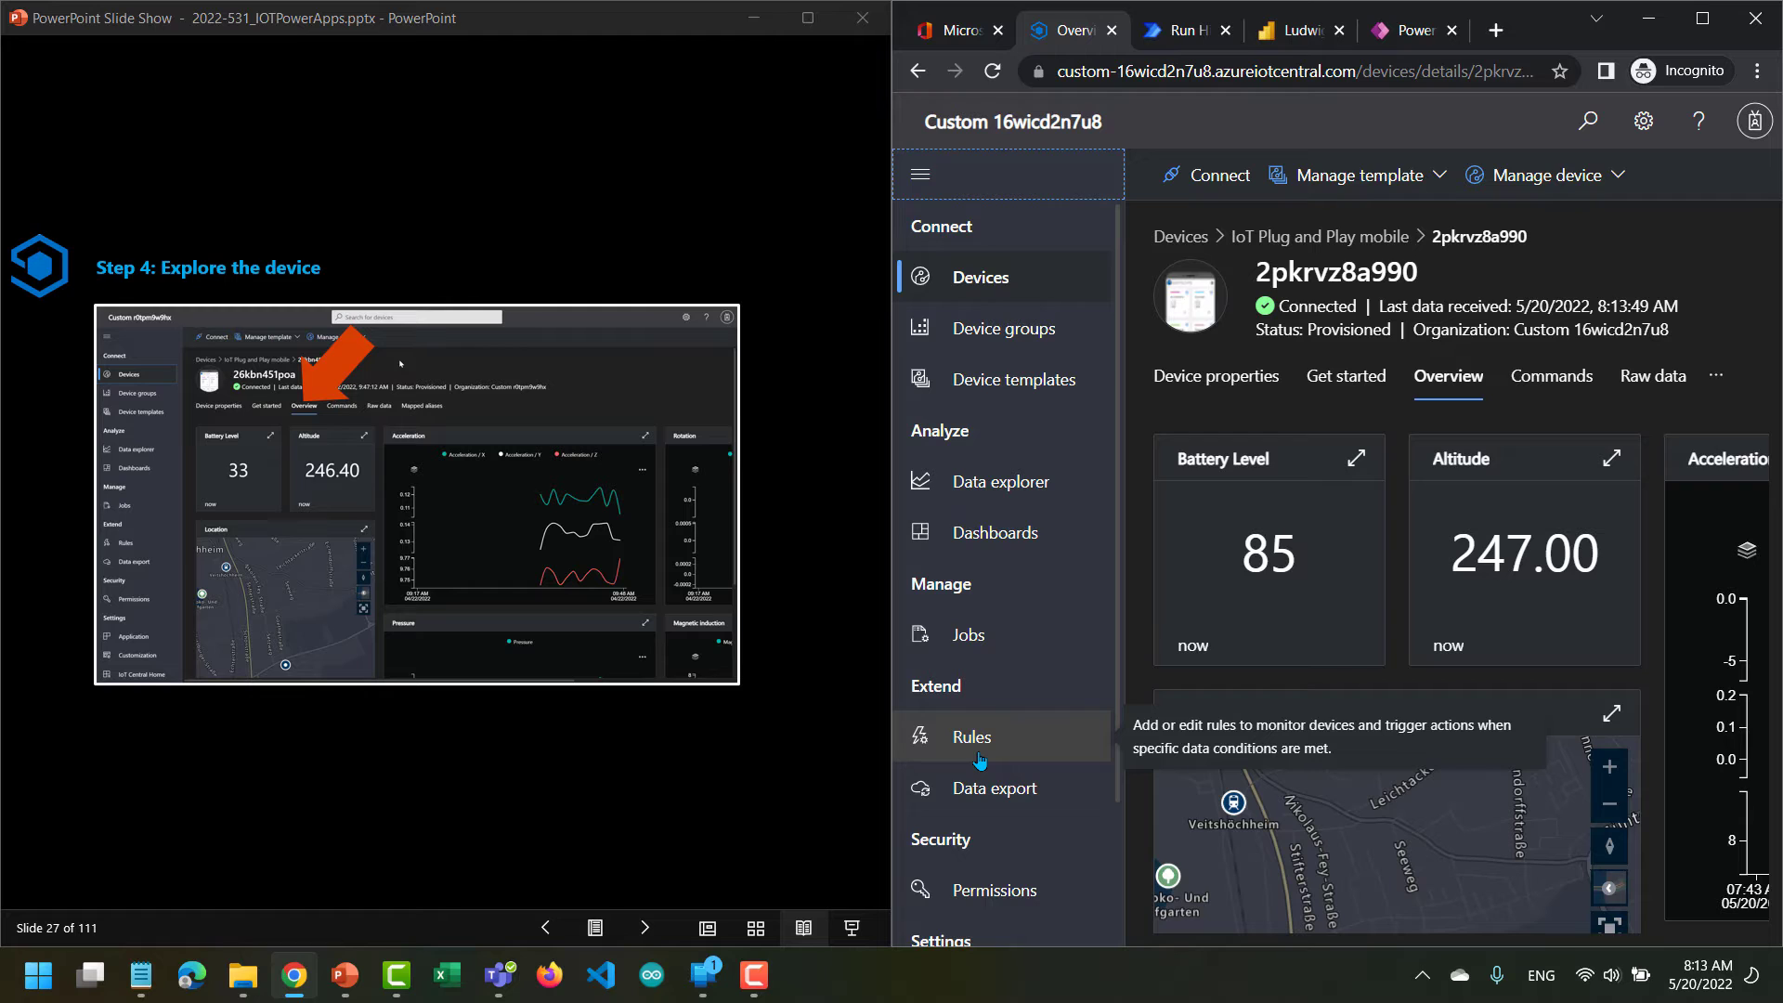
scroll(979, 759, down, 2)
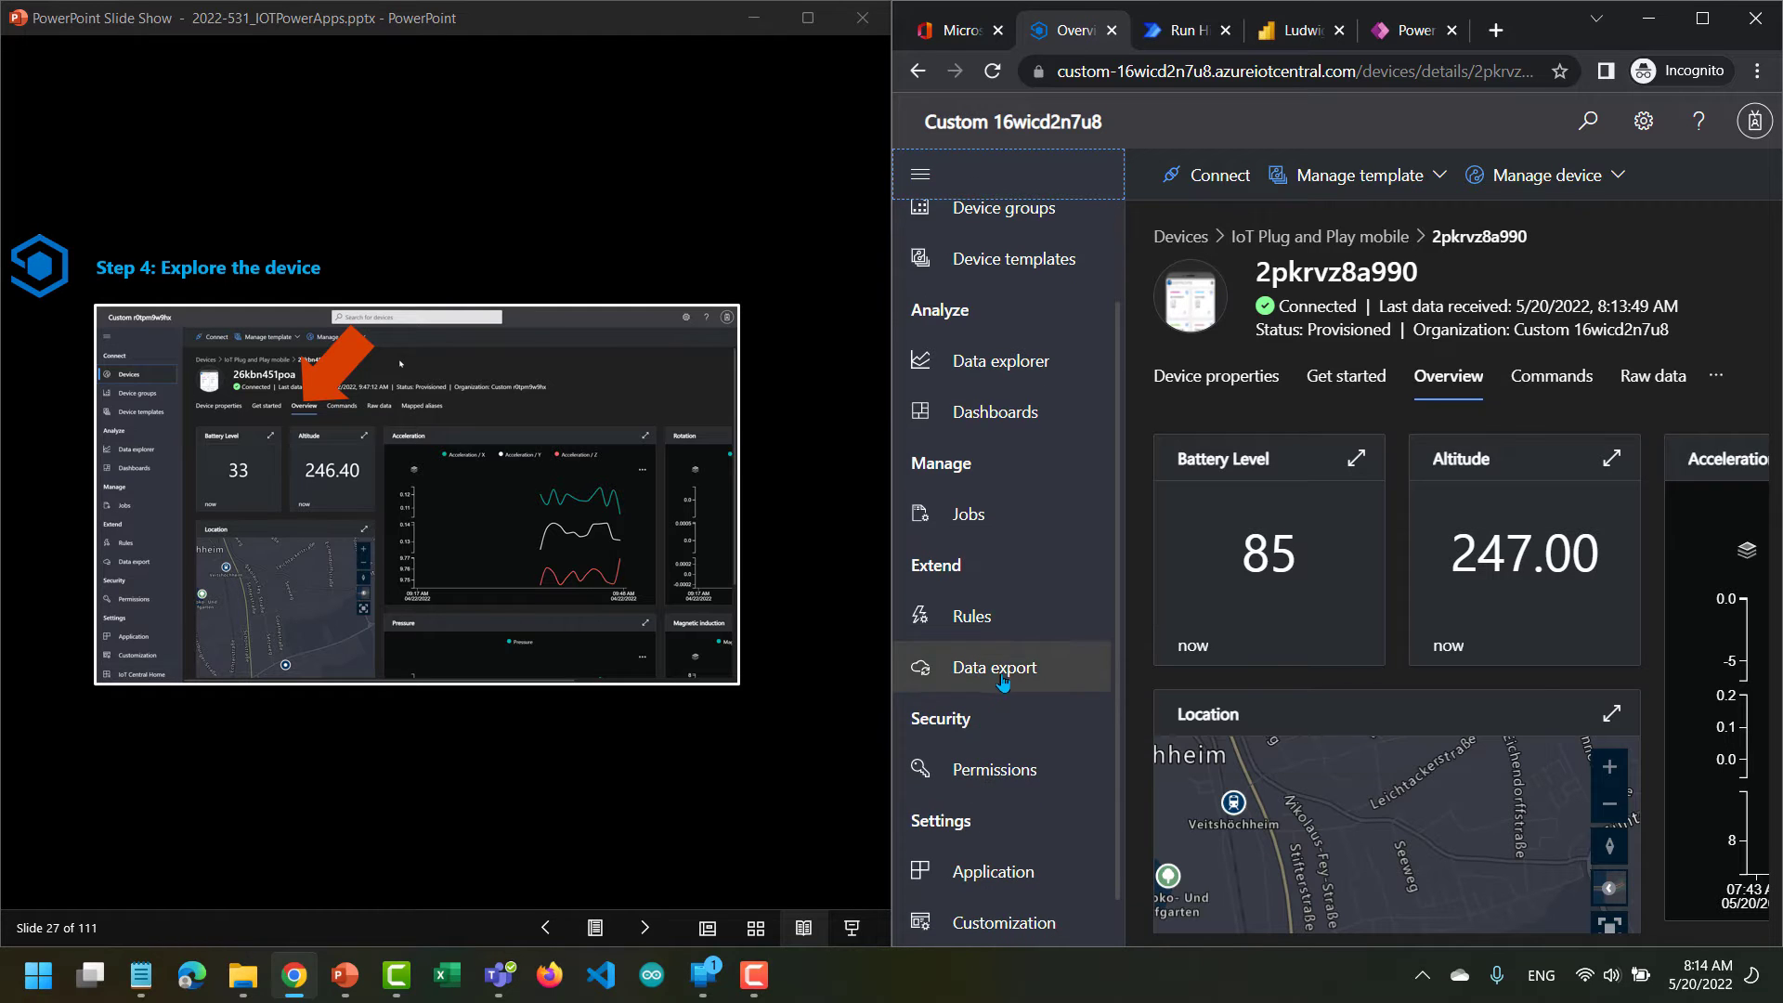
scroll(1003, 680, down, 1)
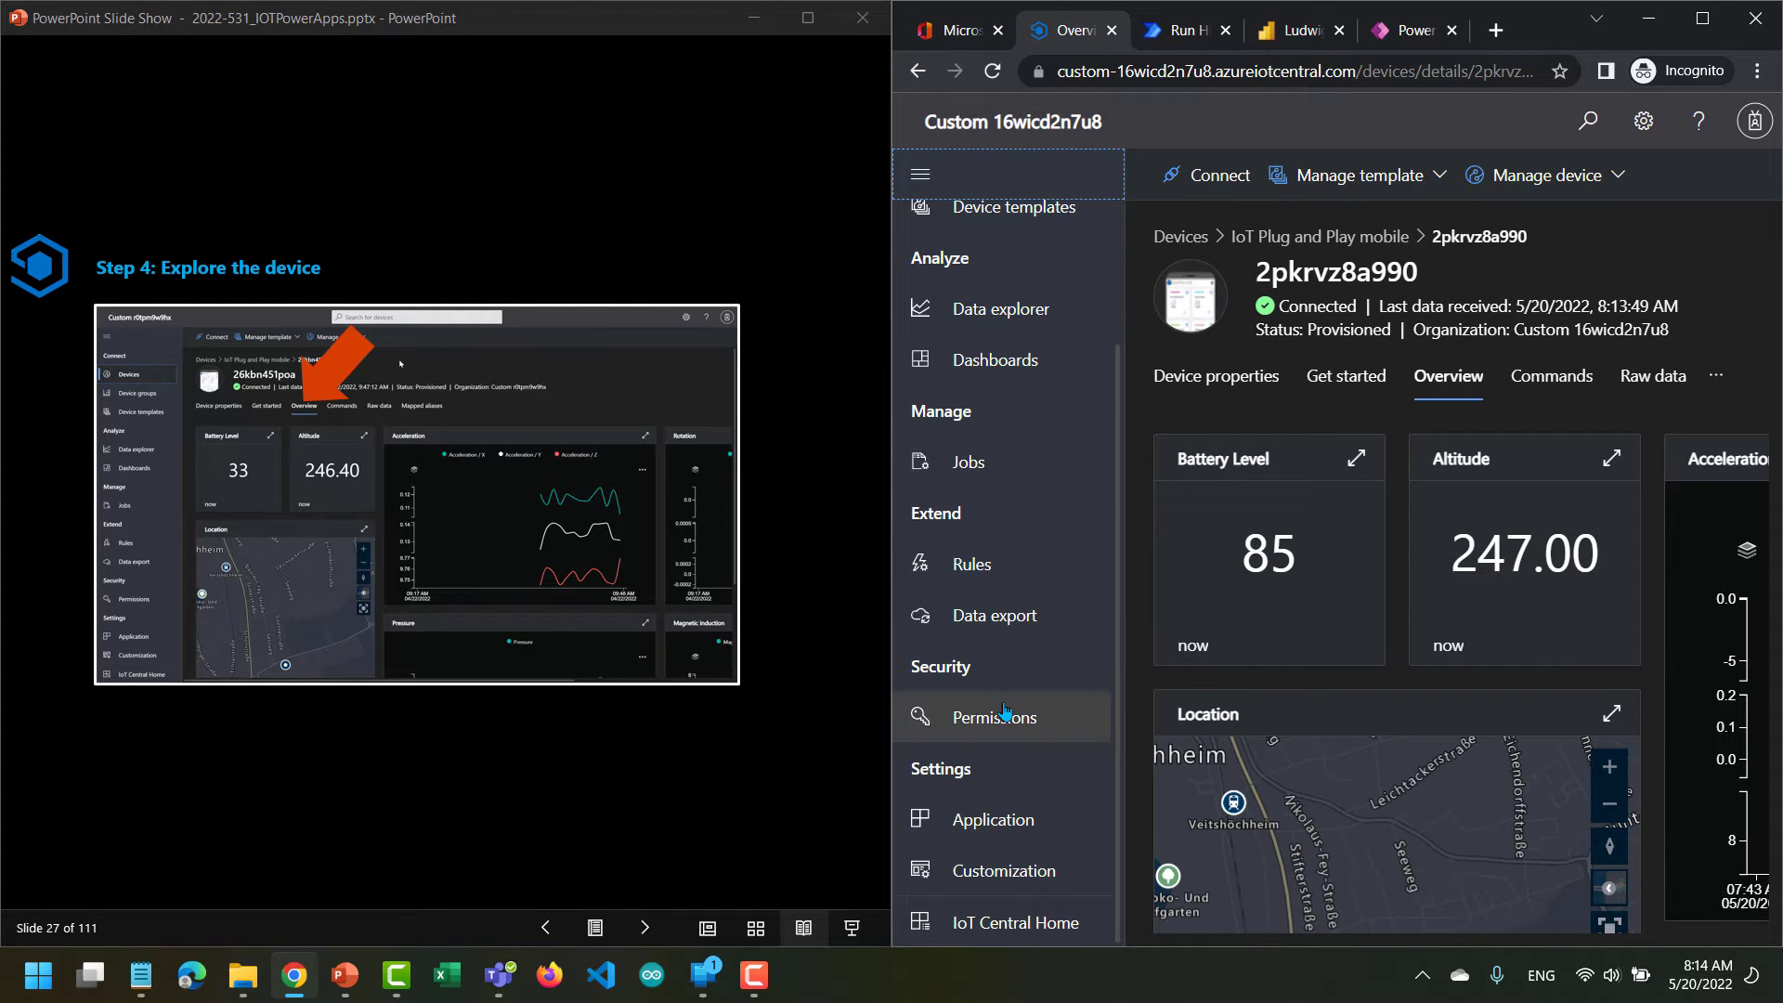
click(1006, 631)
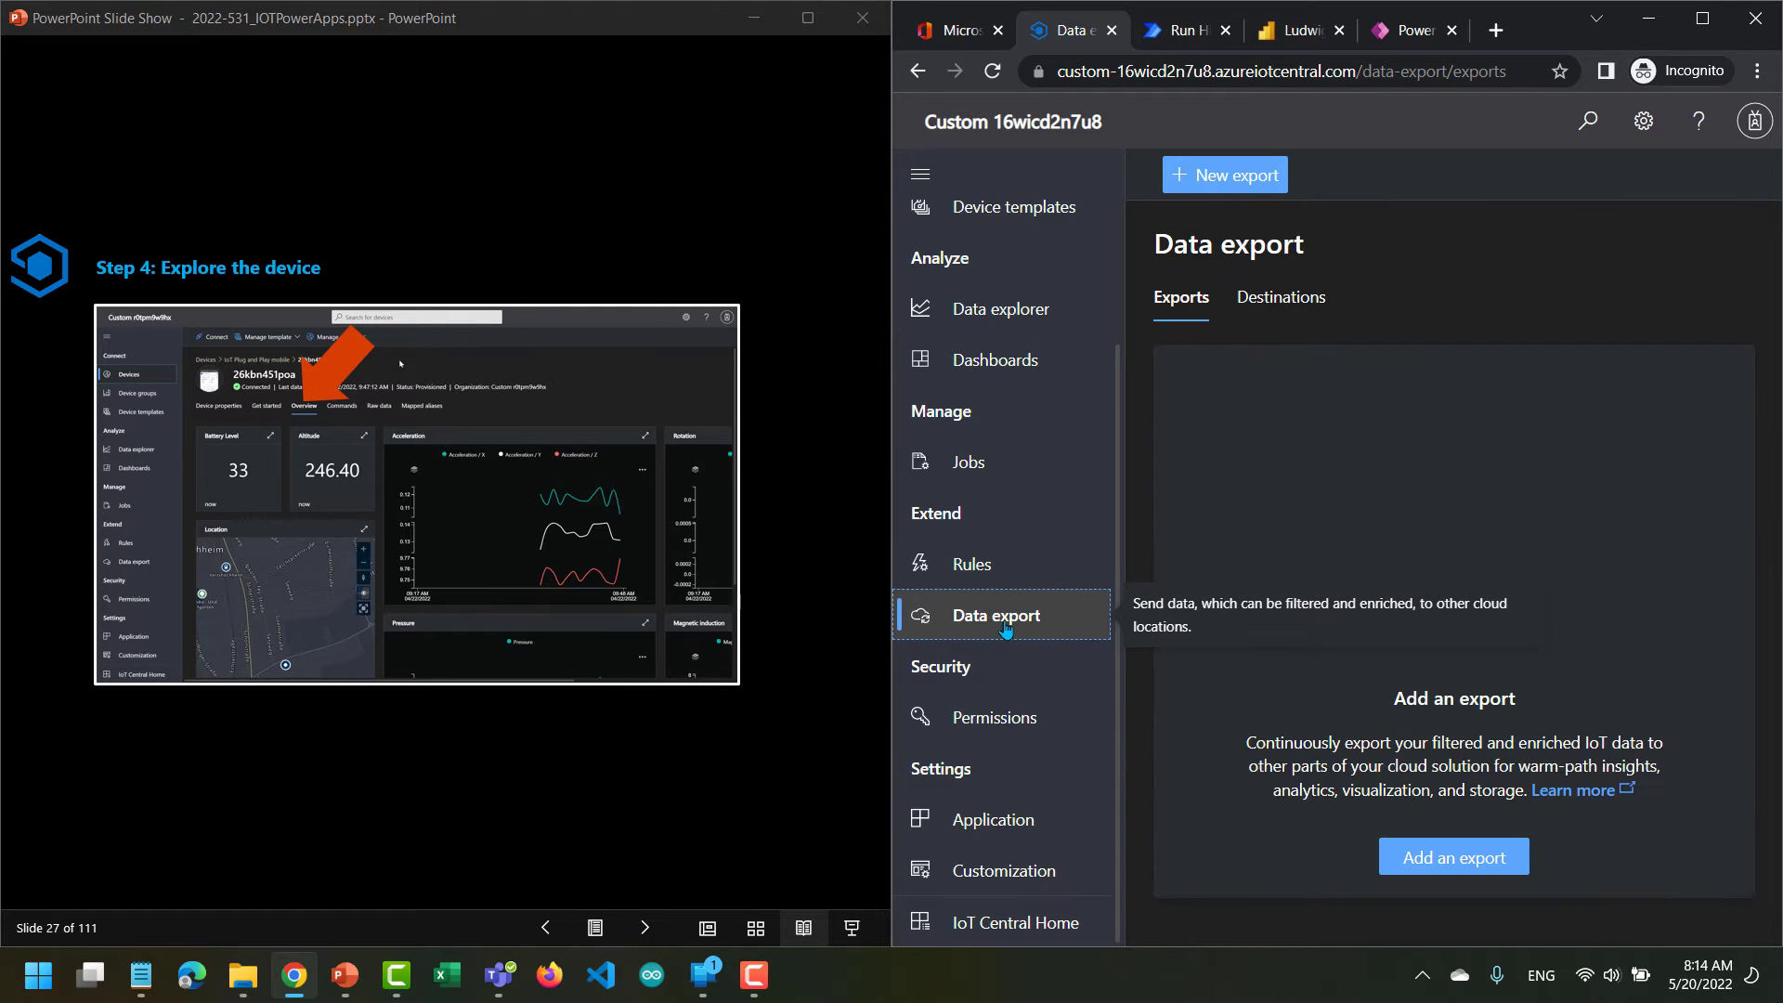
click(1430, 859)
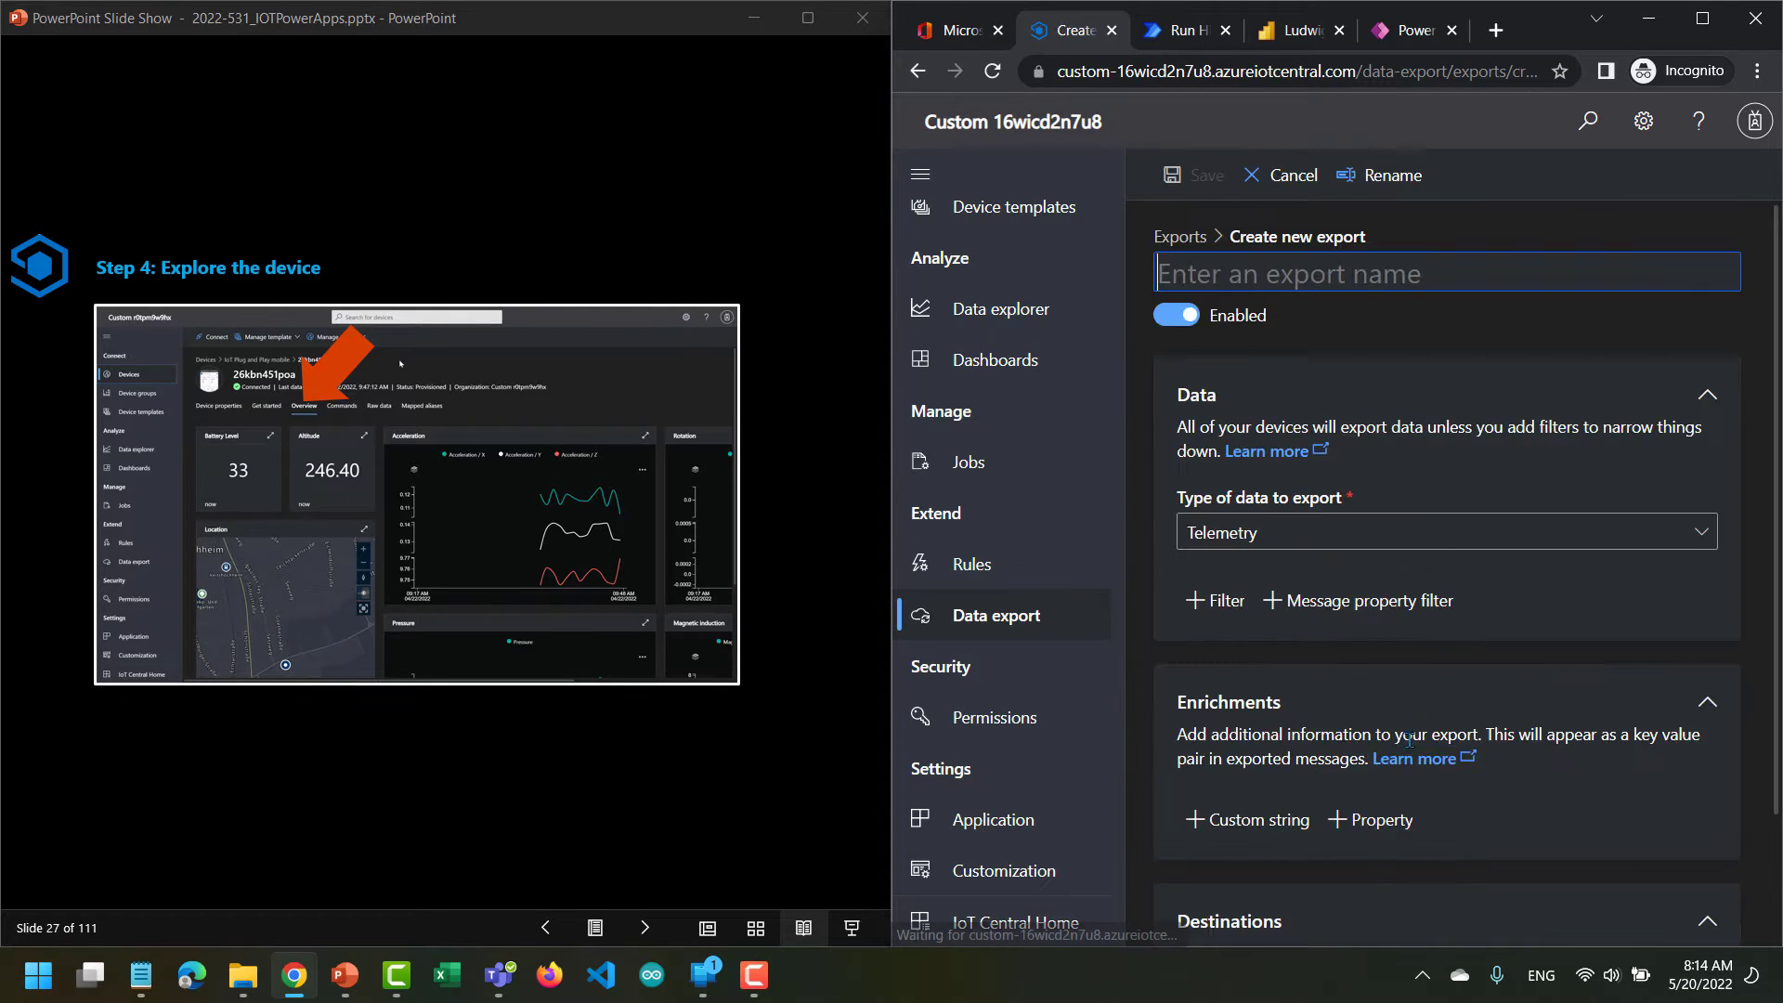
scroll(1409, 617, down, 2)
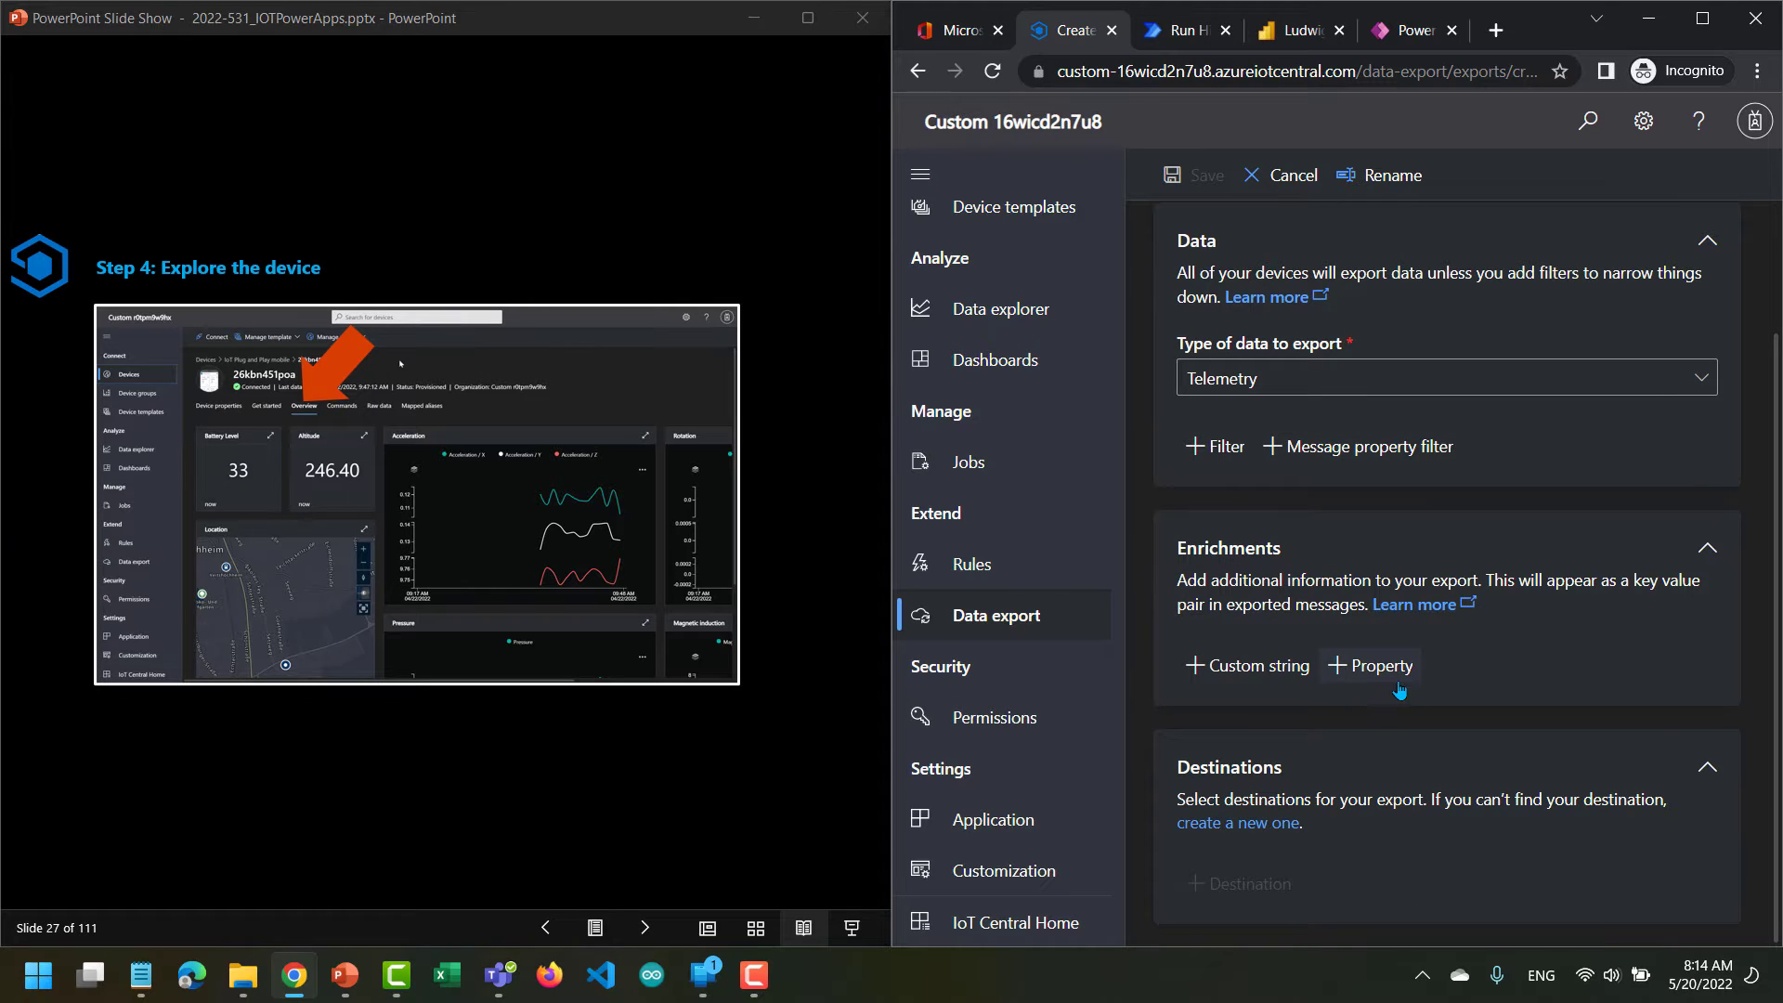
scroll(1401, 677, up, 2)
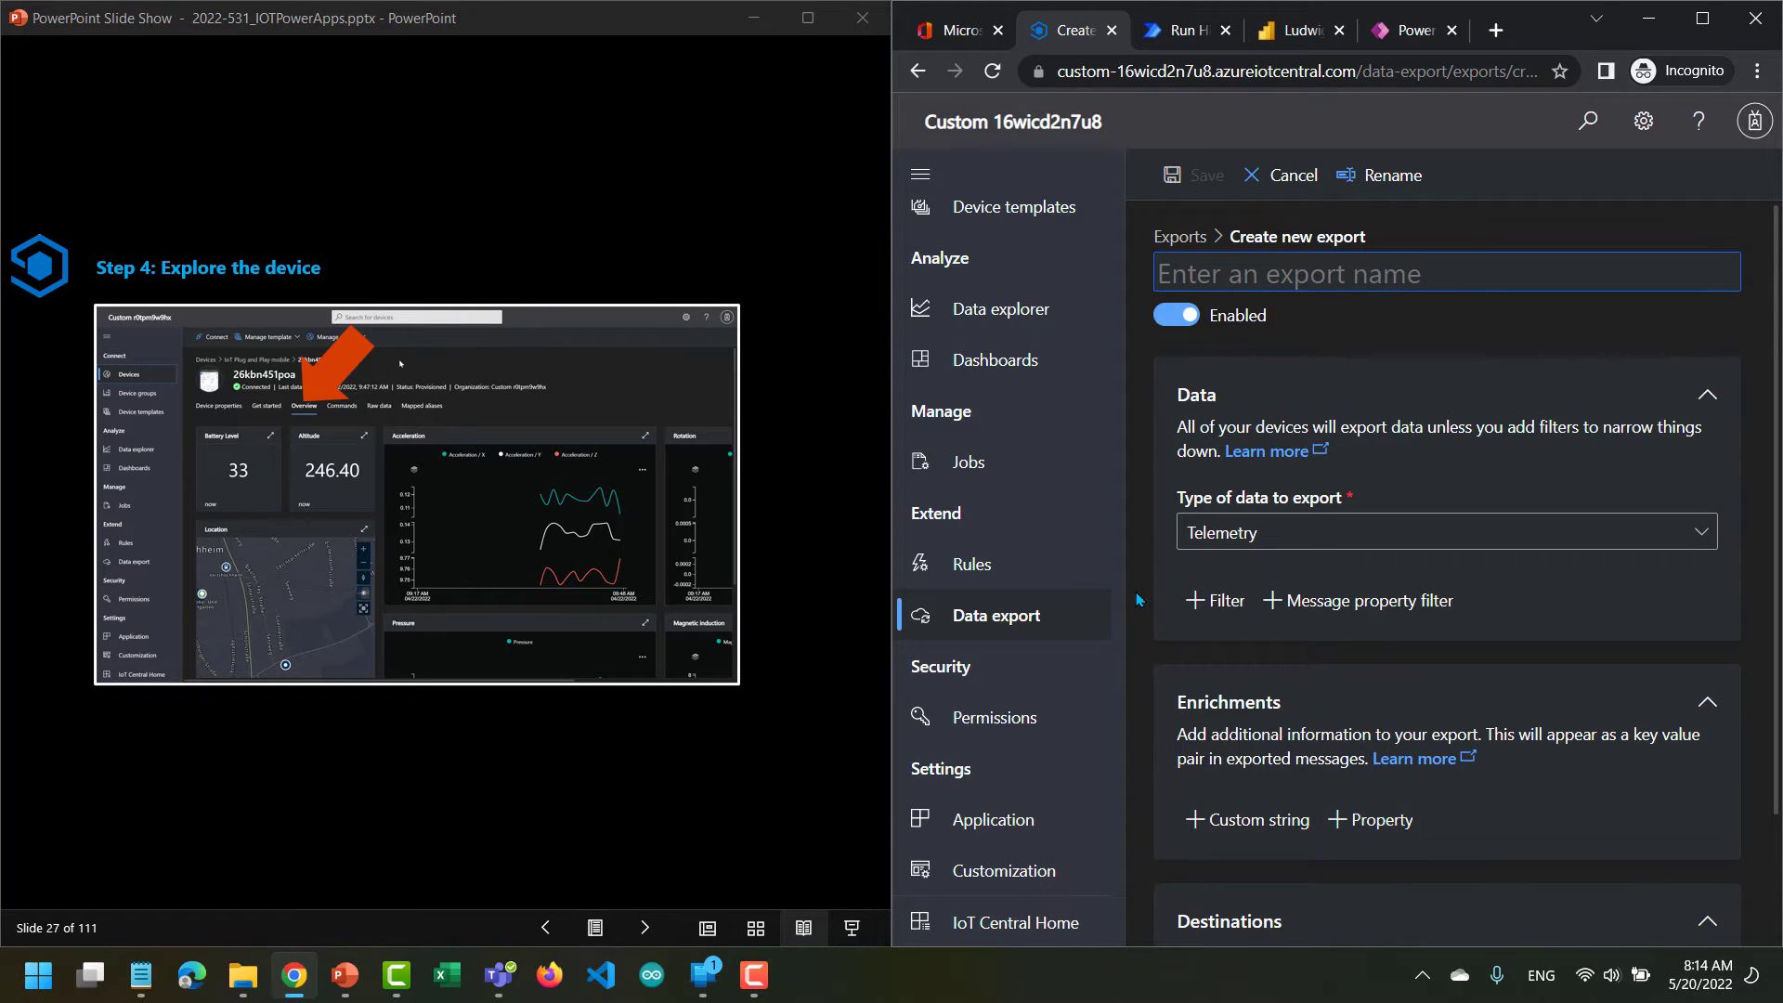
click(1283, 179)
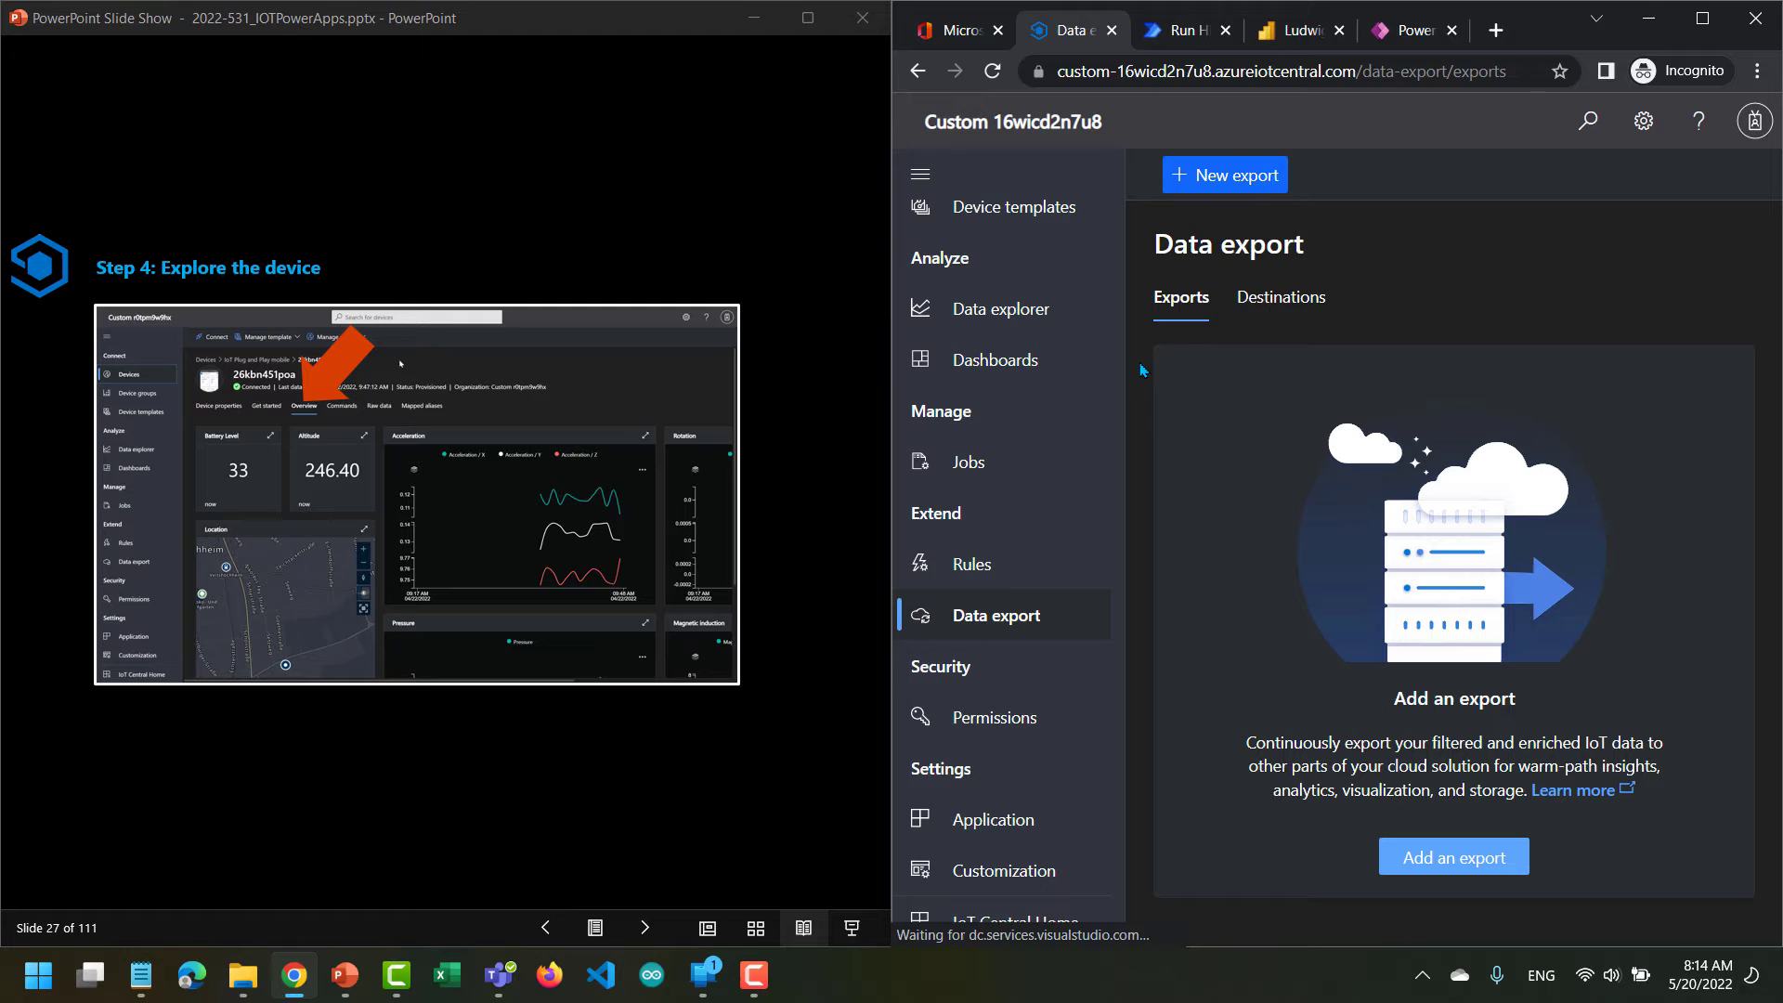
Examine the telemetry condition and action options for a new rule, and leave the form without saving.
click(996, 577)
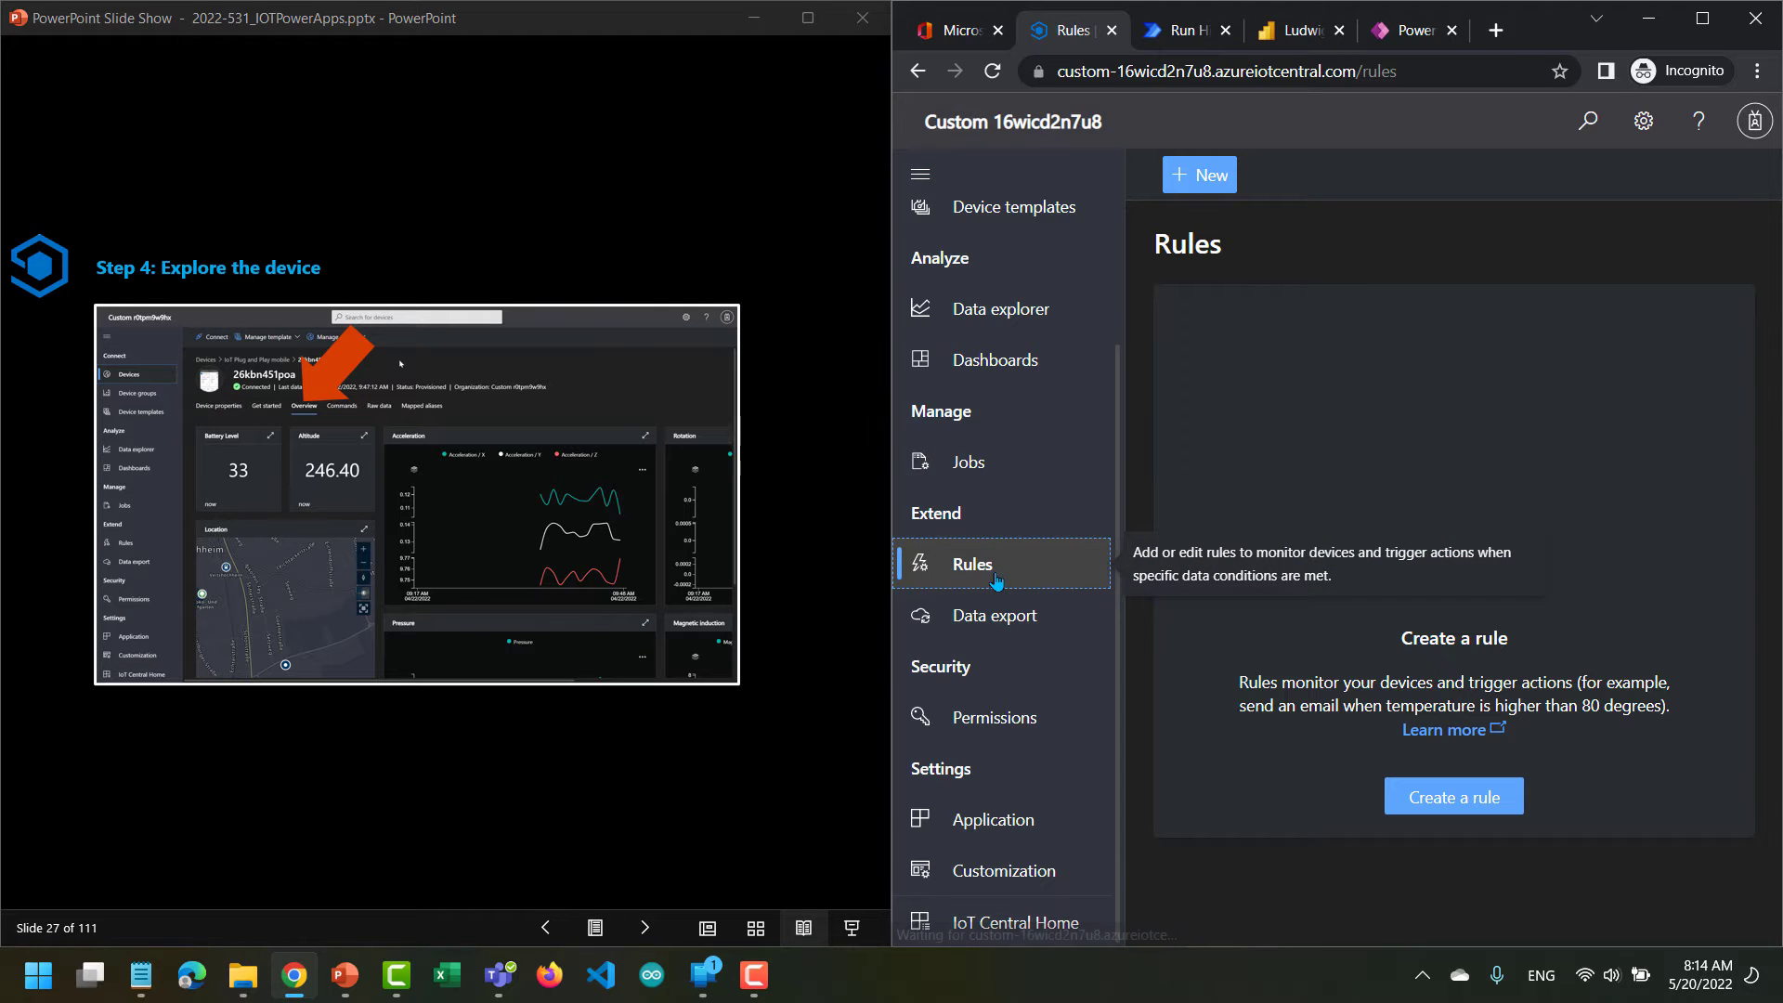
click(1450, 797)
scroll(1397, 631, down, 7)
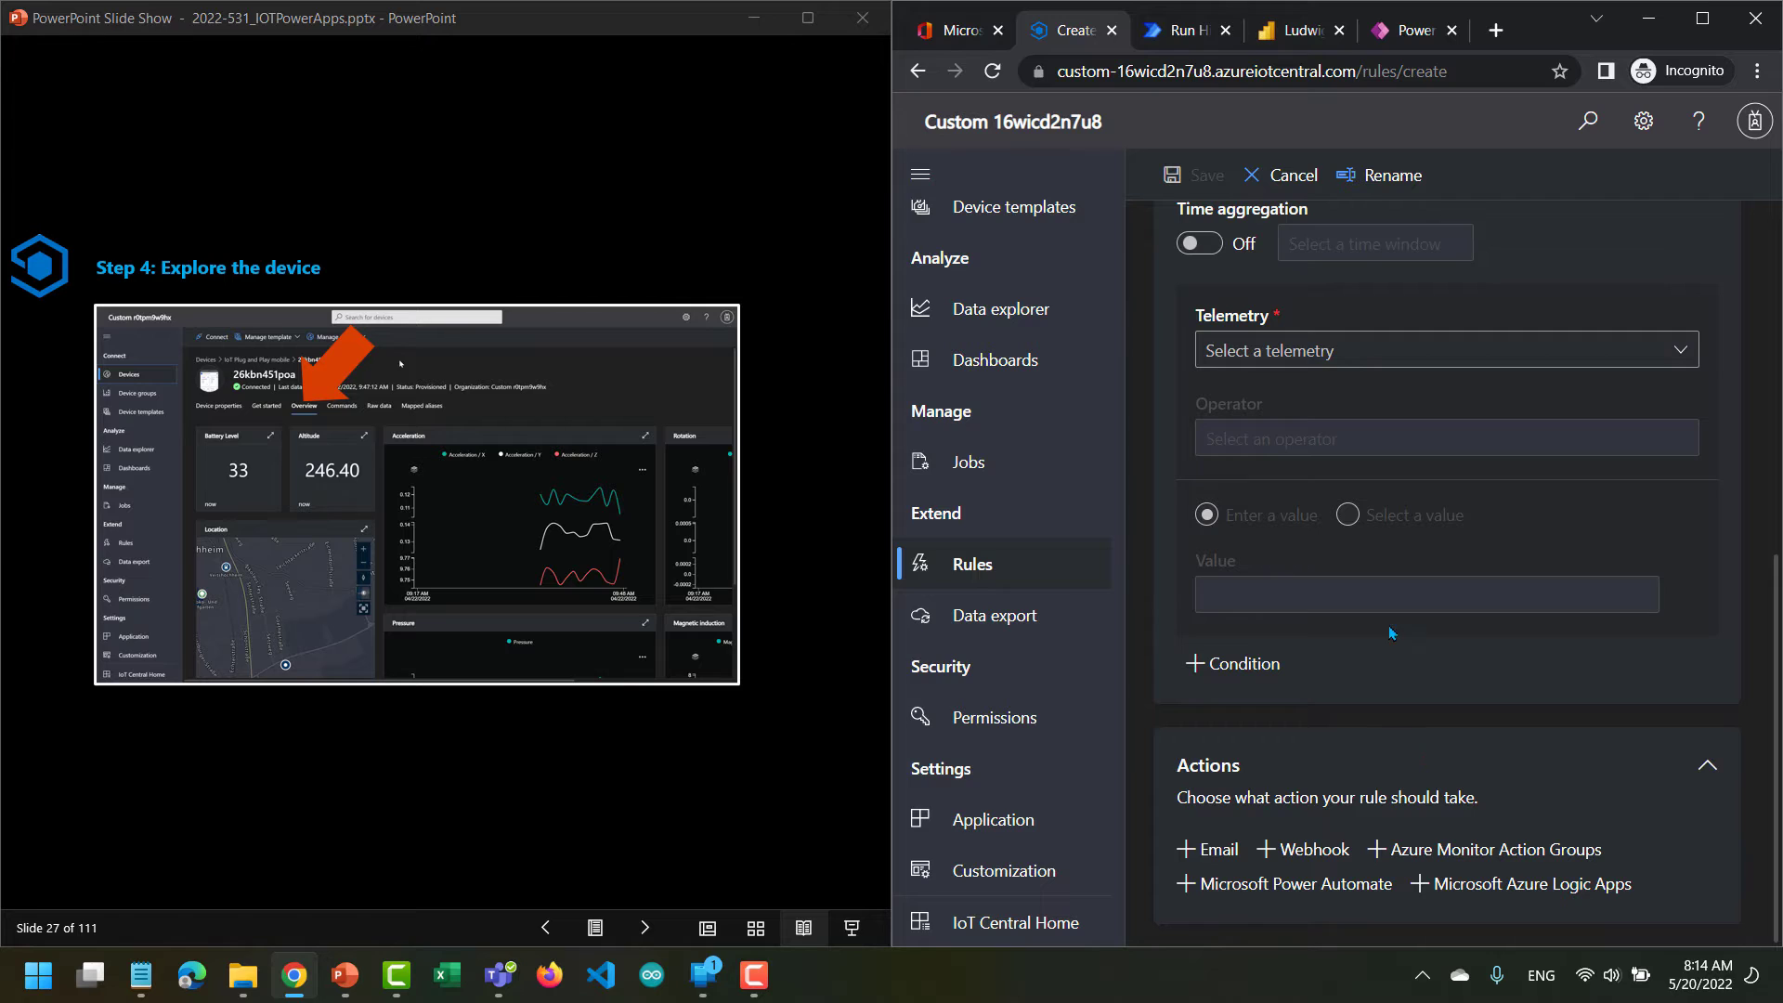
click(1283, 178)
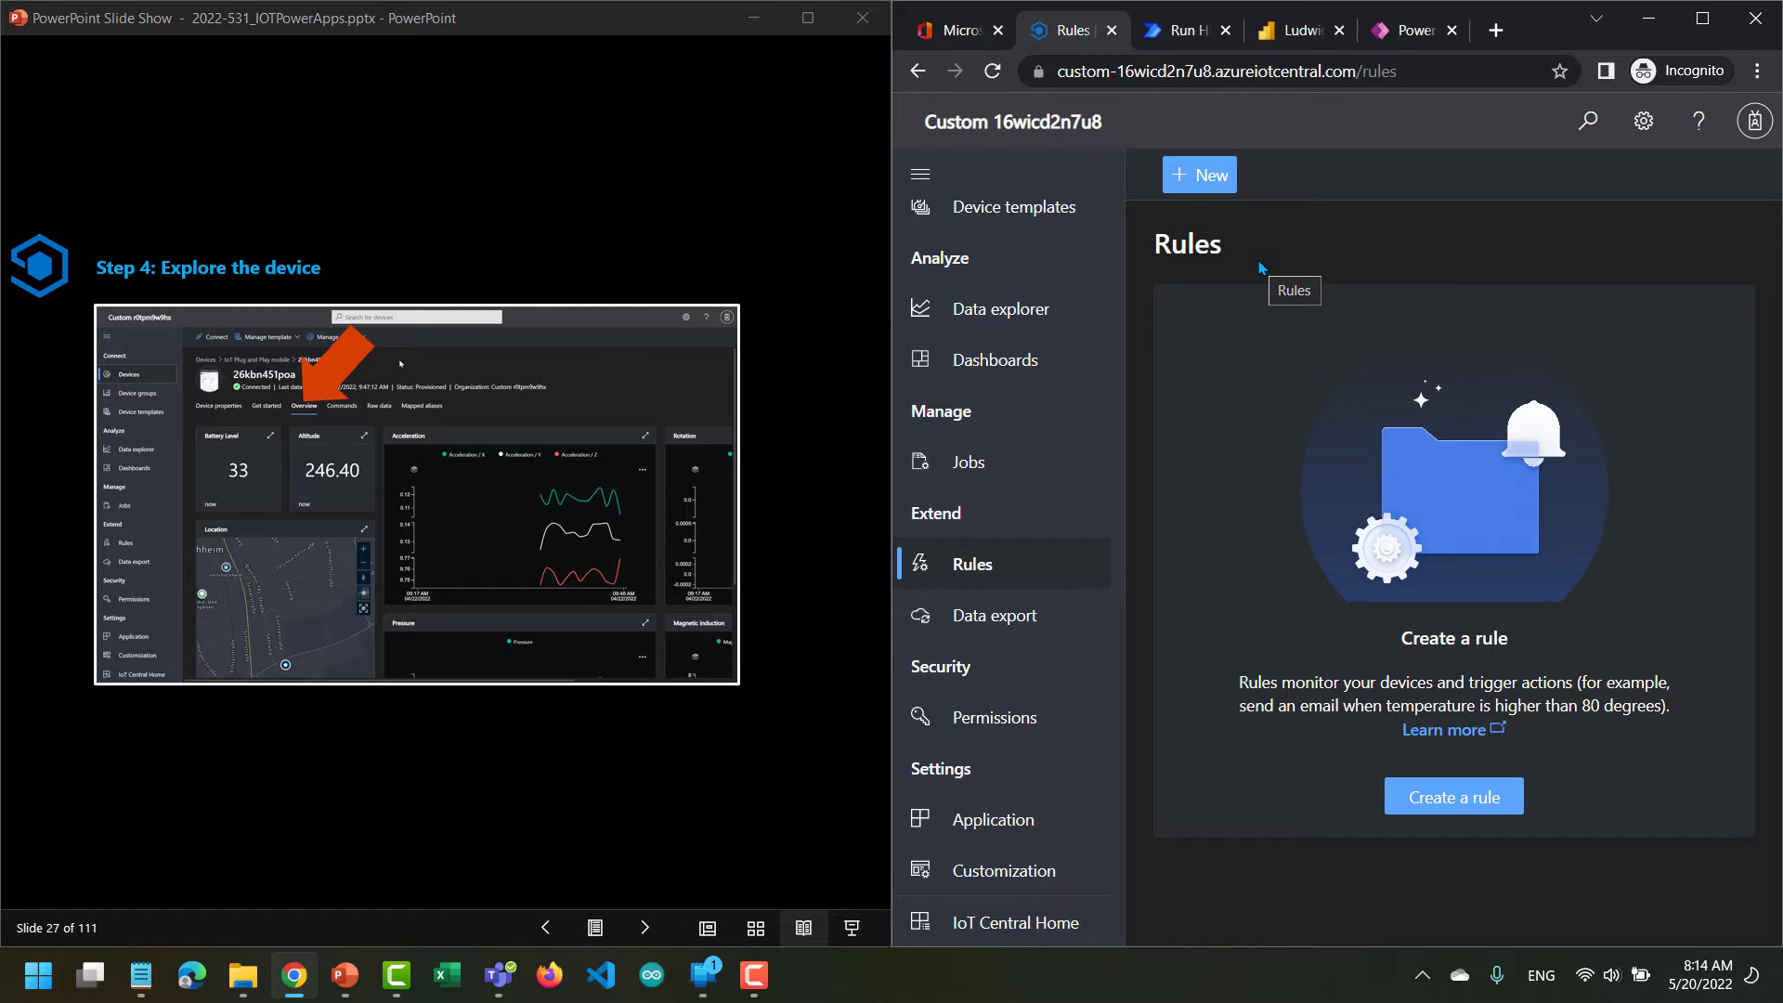
Advance the slides to the note about standby mode, and reopen the phone's device page to check its connection status.
click(647, 924)
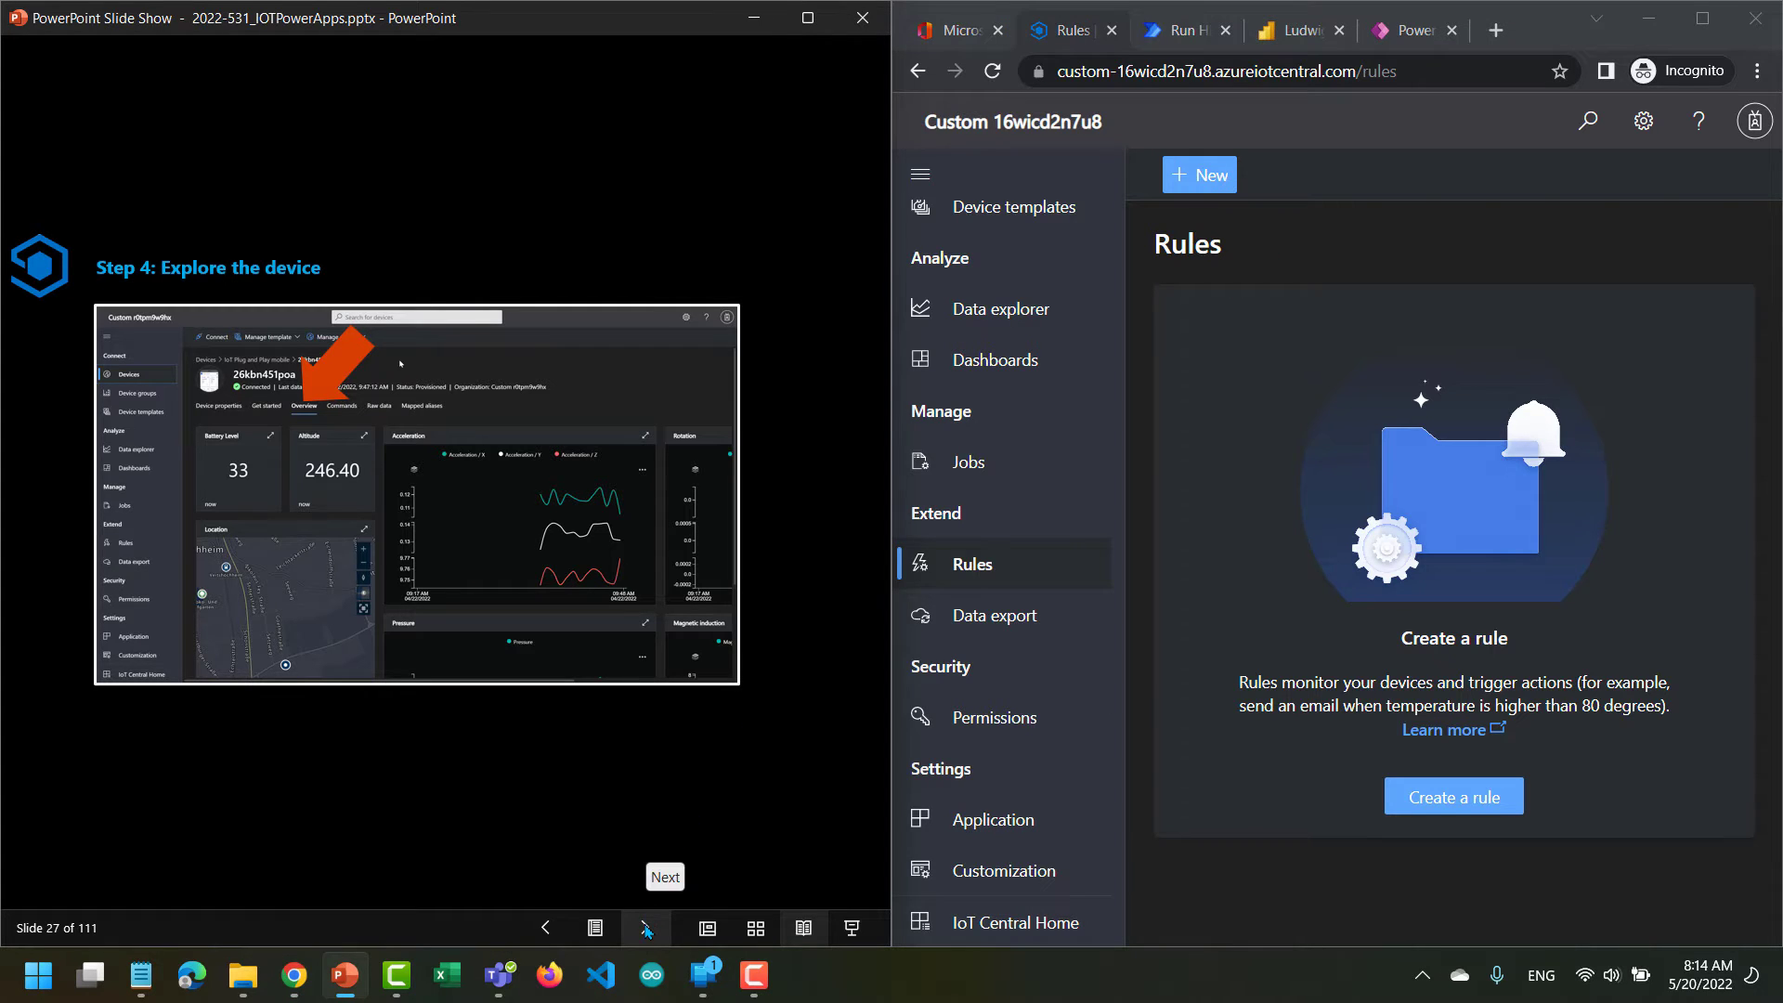
click(648, 926)
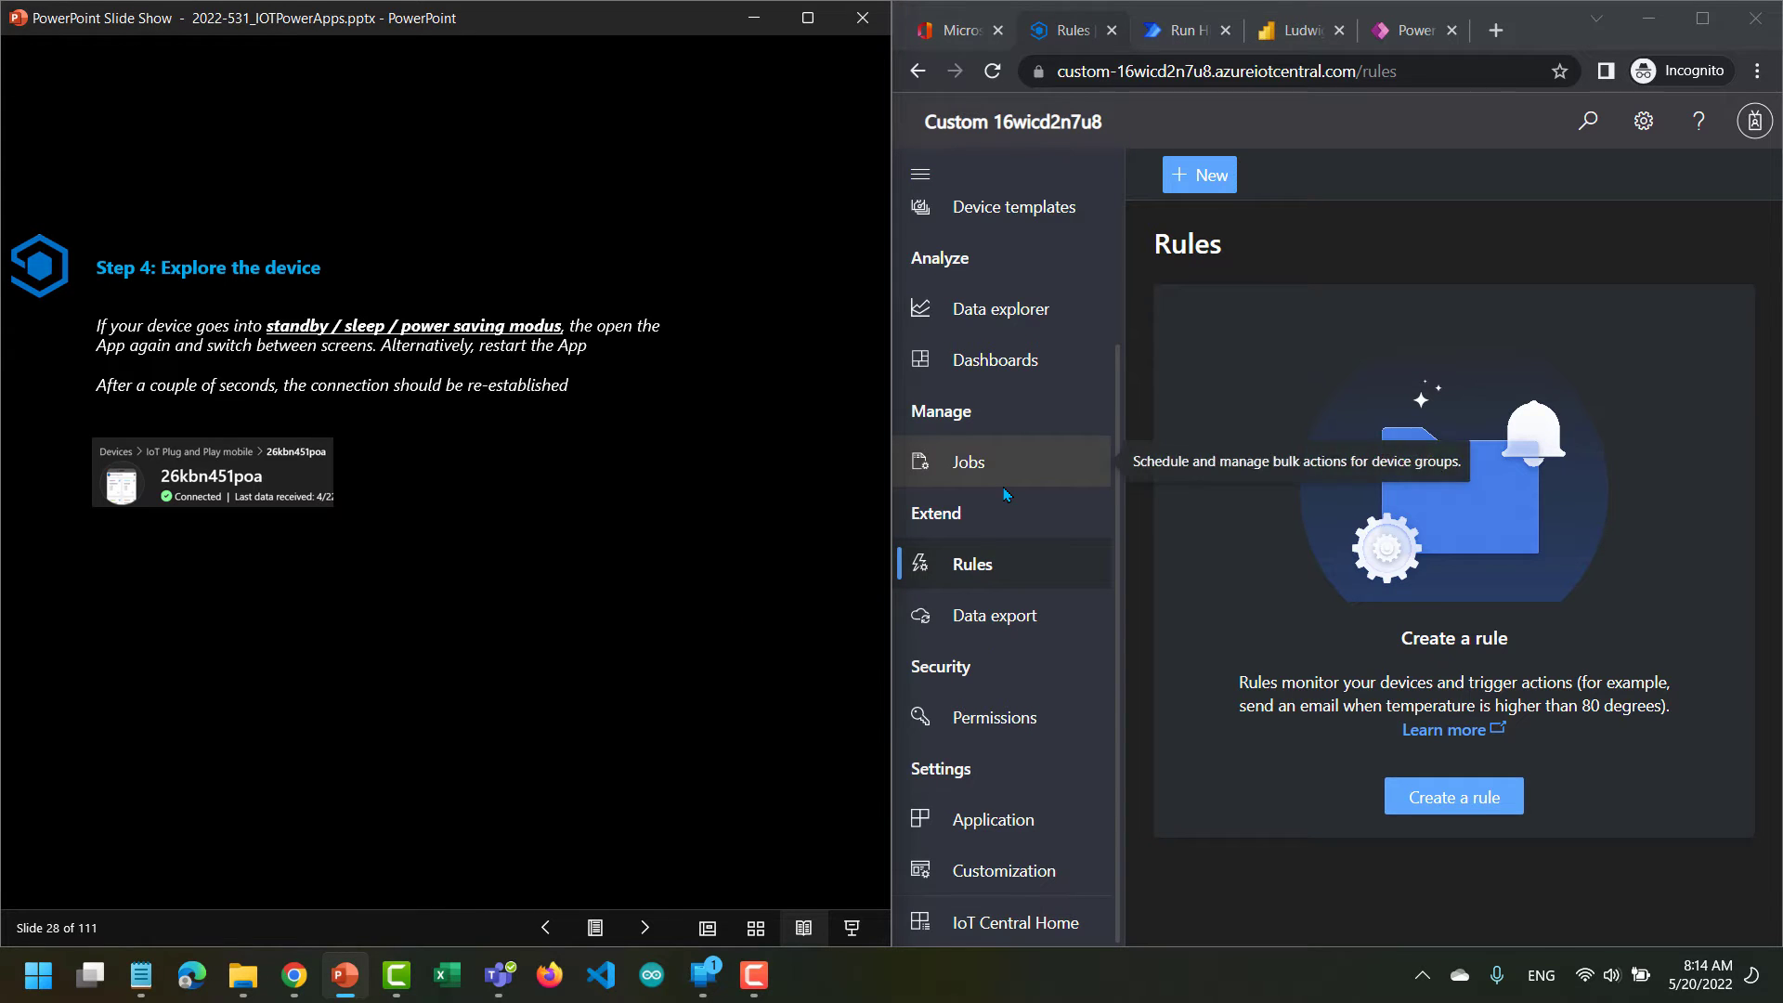
scroll(1005, 495, up, 2)
click(977, 288)
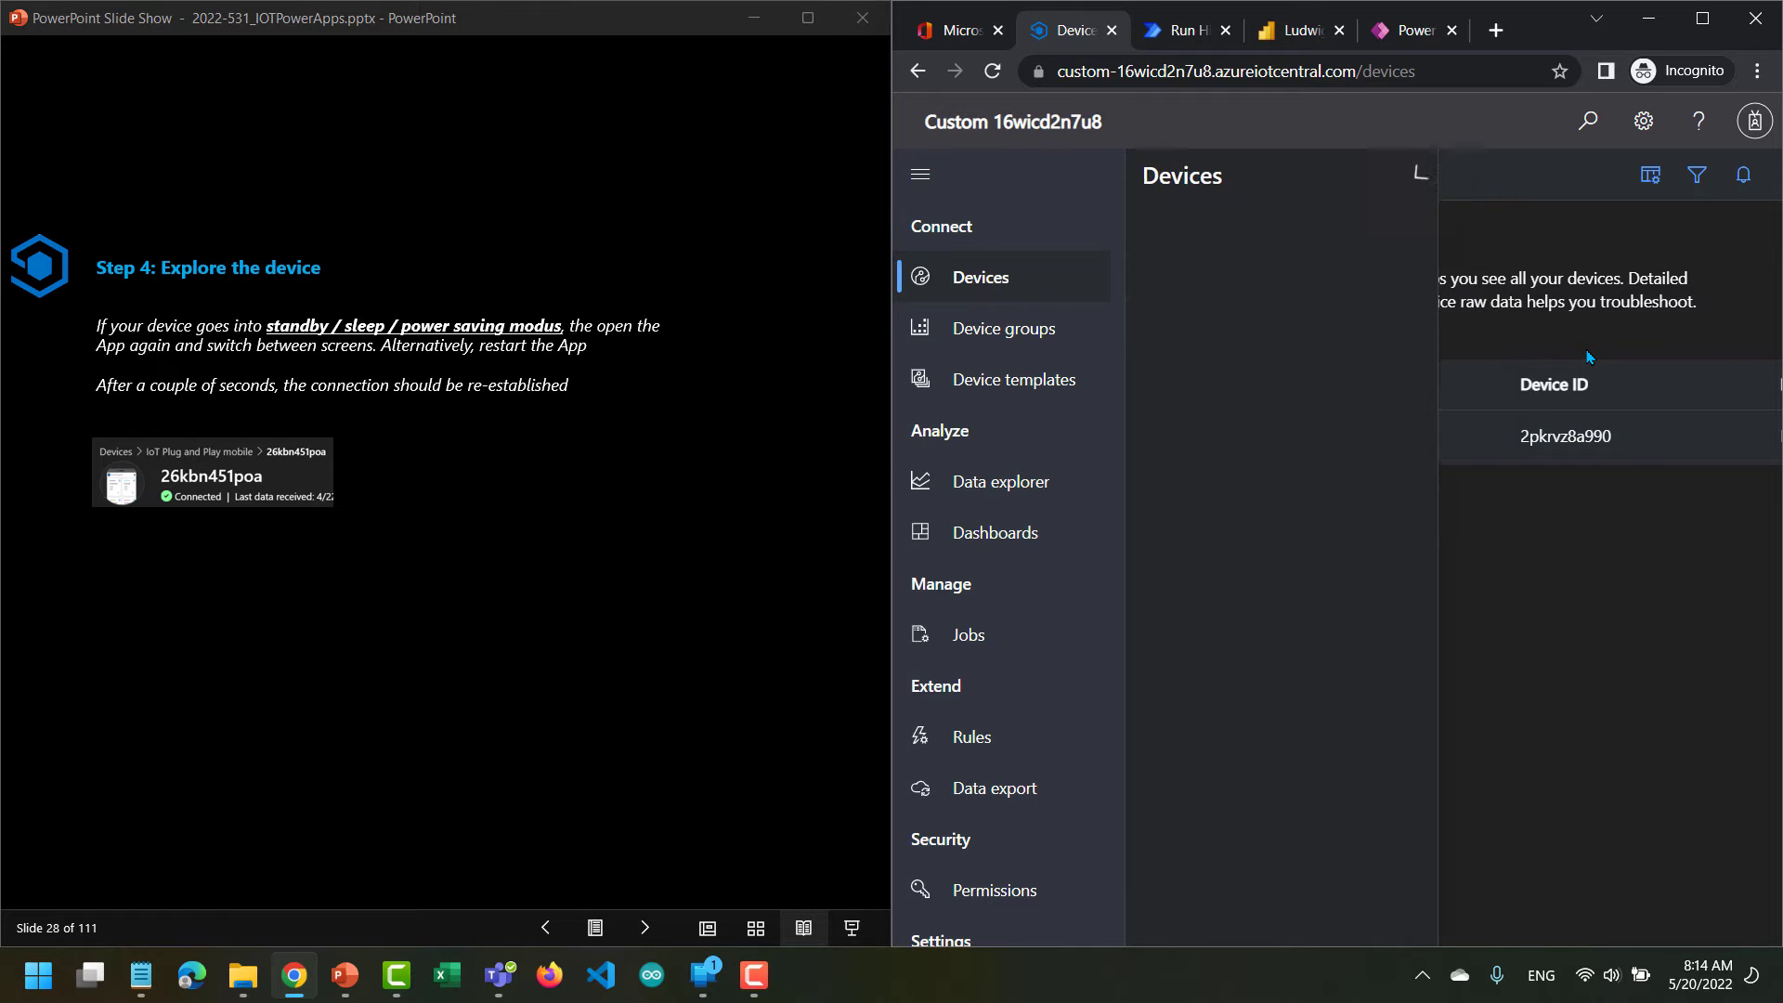
click(1319, 436)
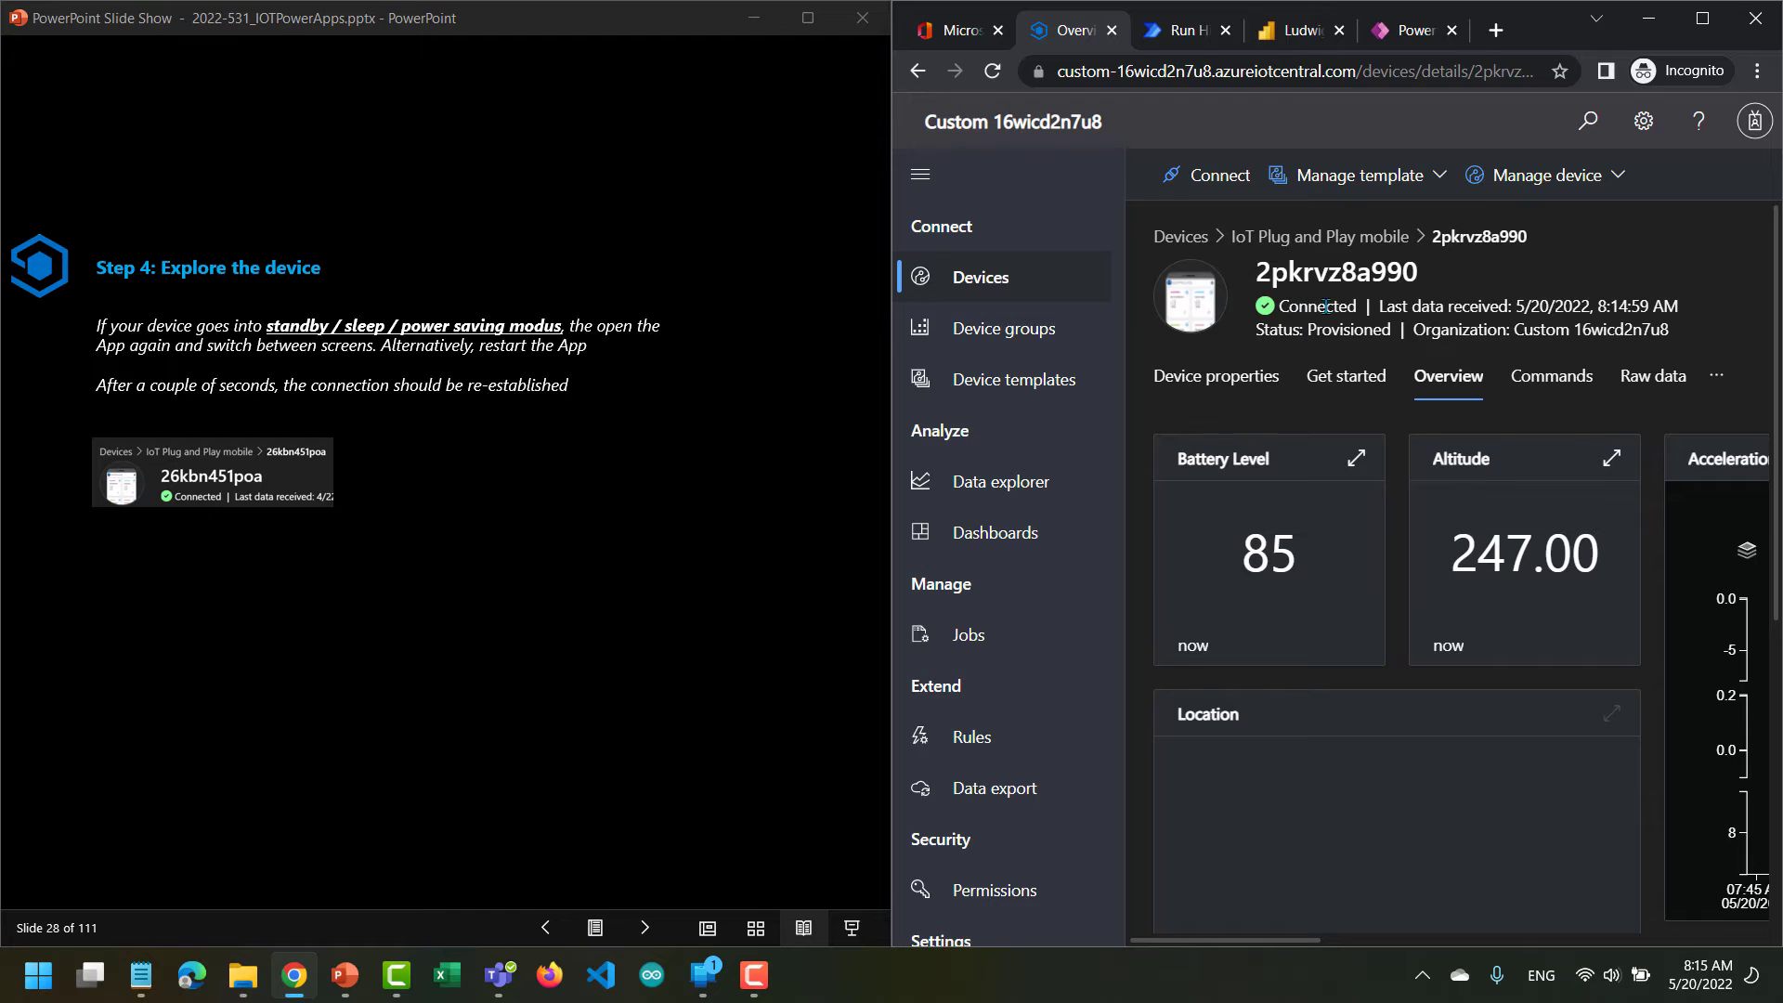
mouse_move(1320, 307)
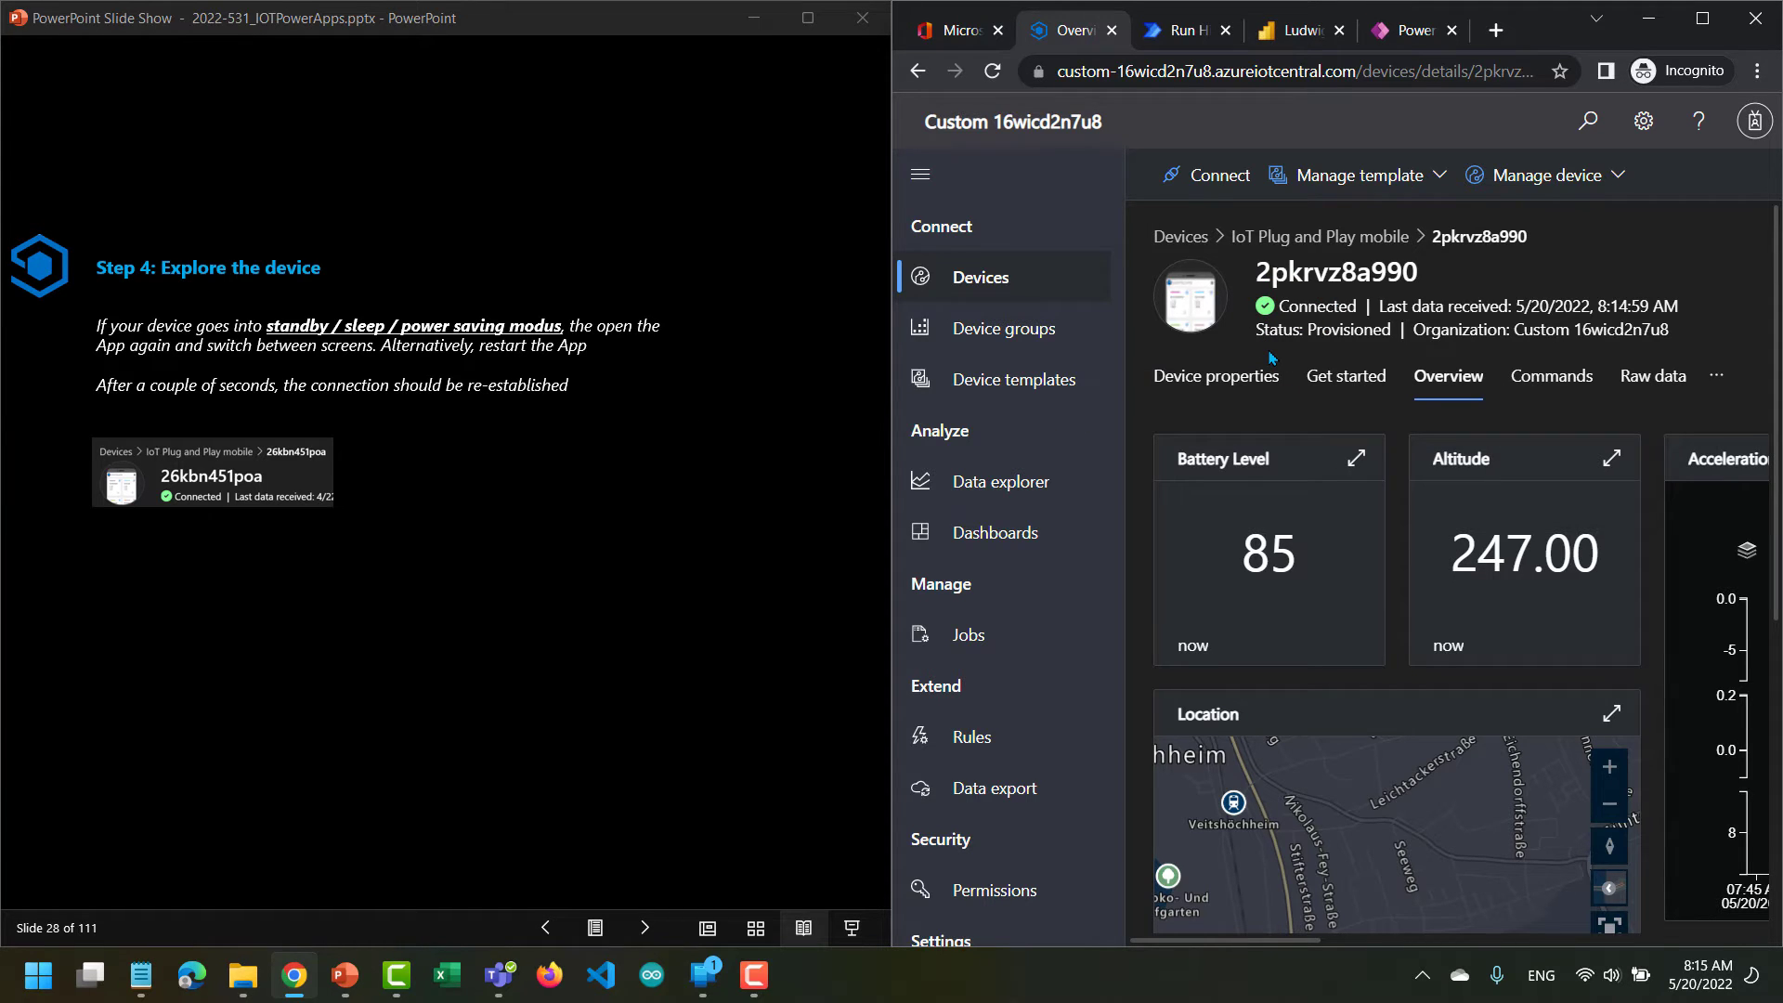
Advance the slides past the Lab 2 title and overview to Step 5: Create an Excel file on OneDrive.
click(640, 924)
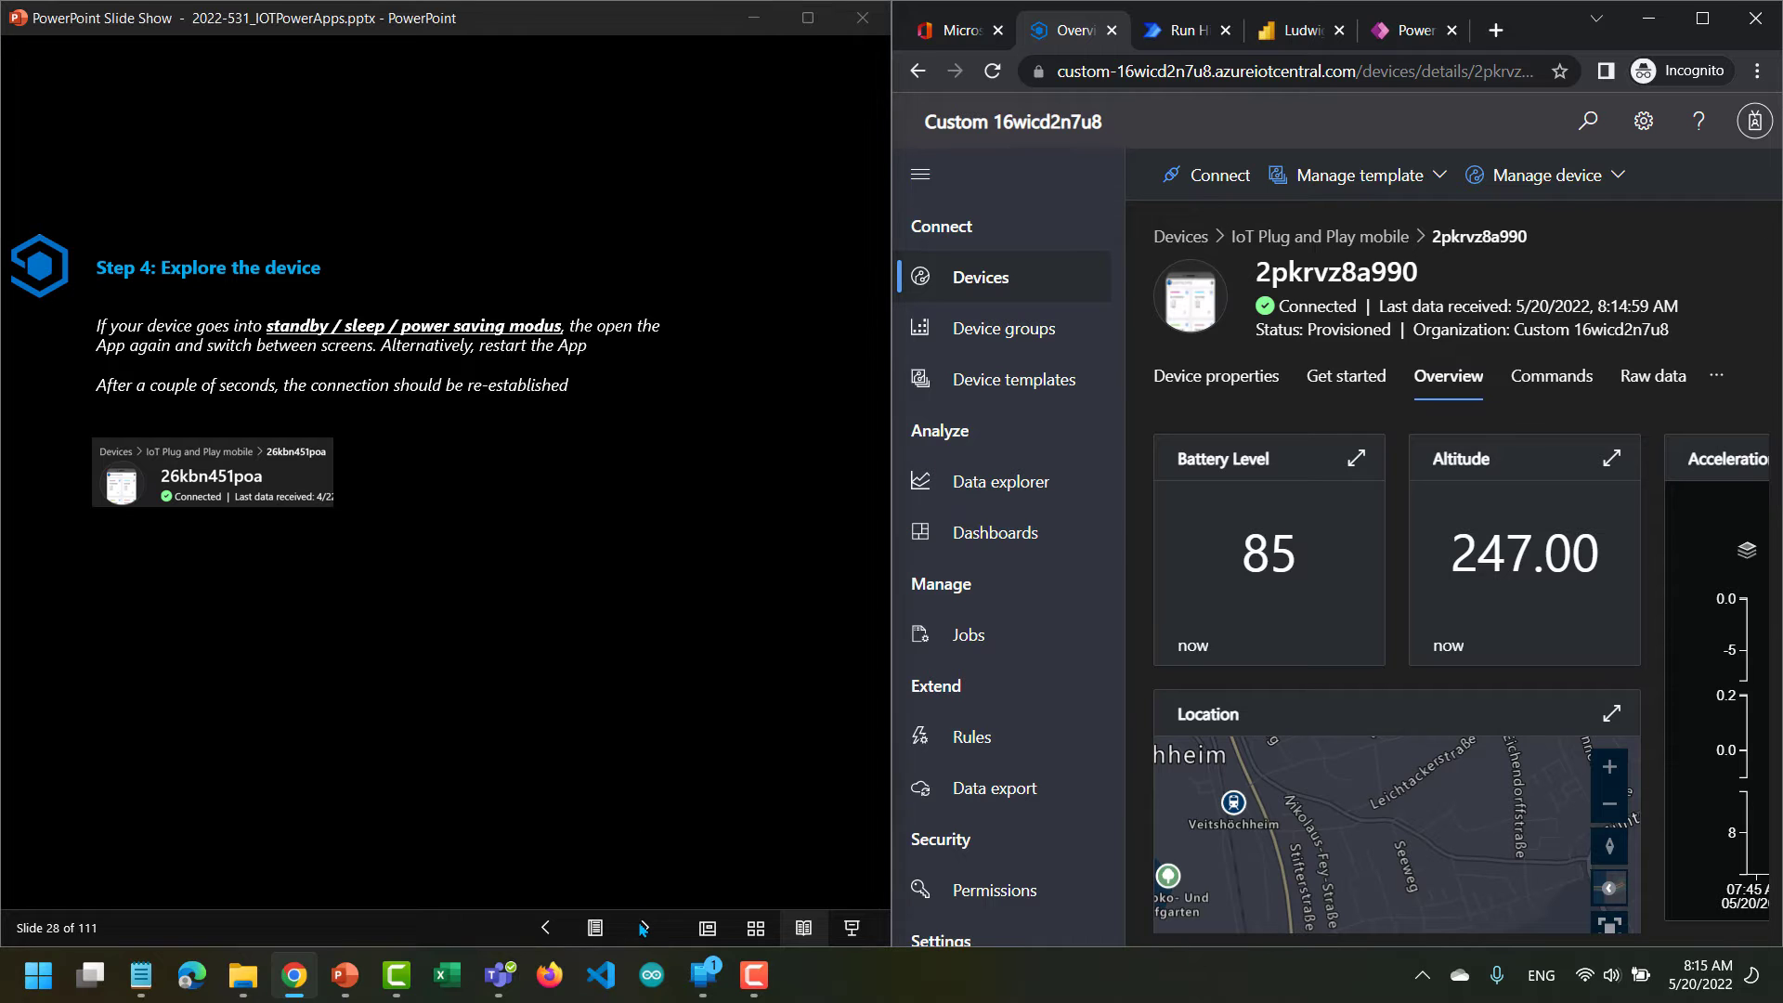
click(641, 924)
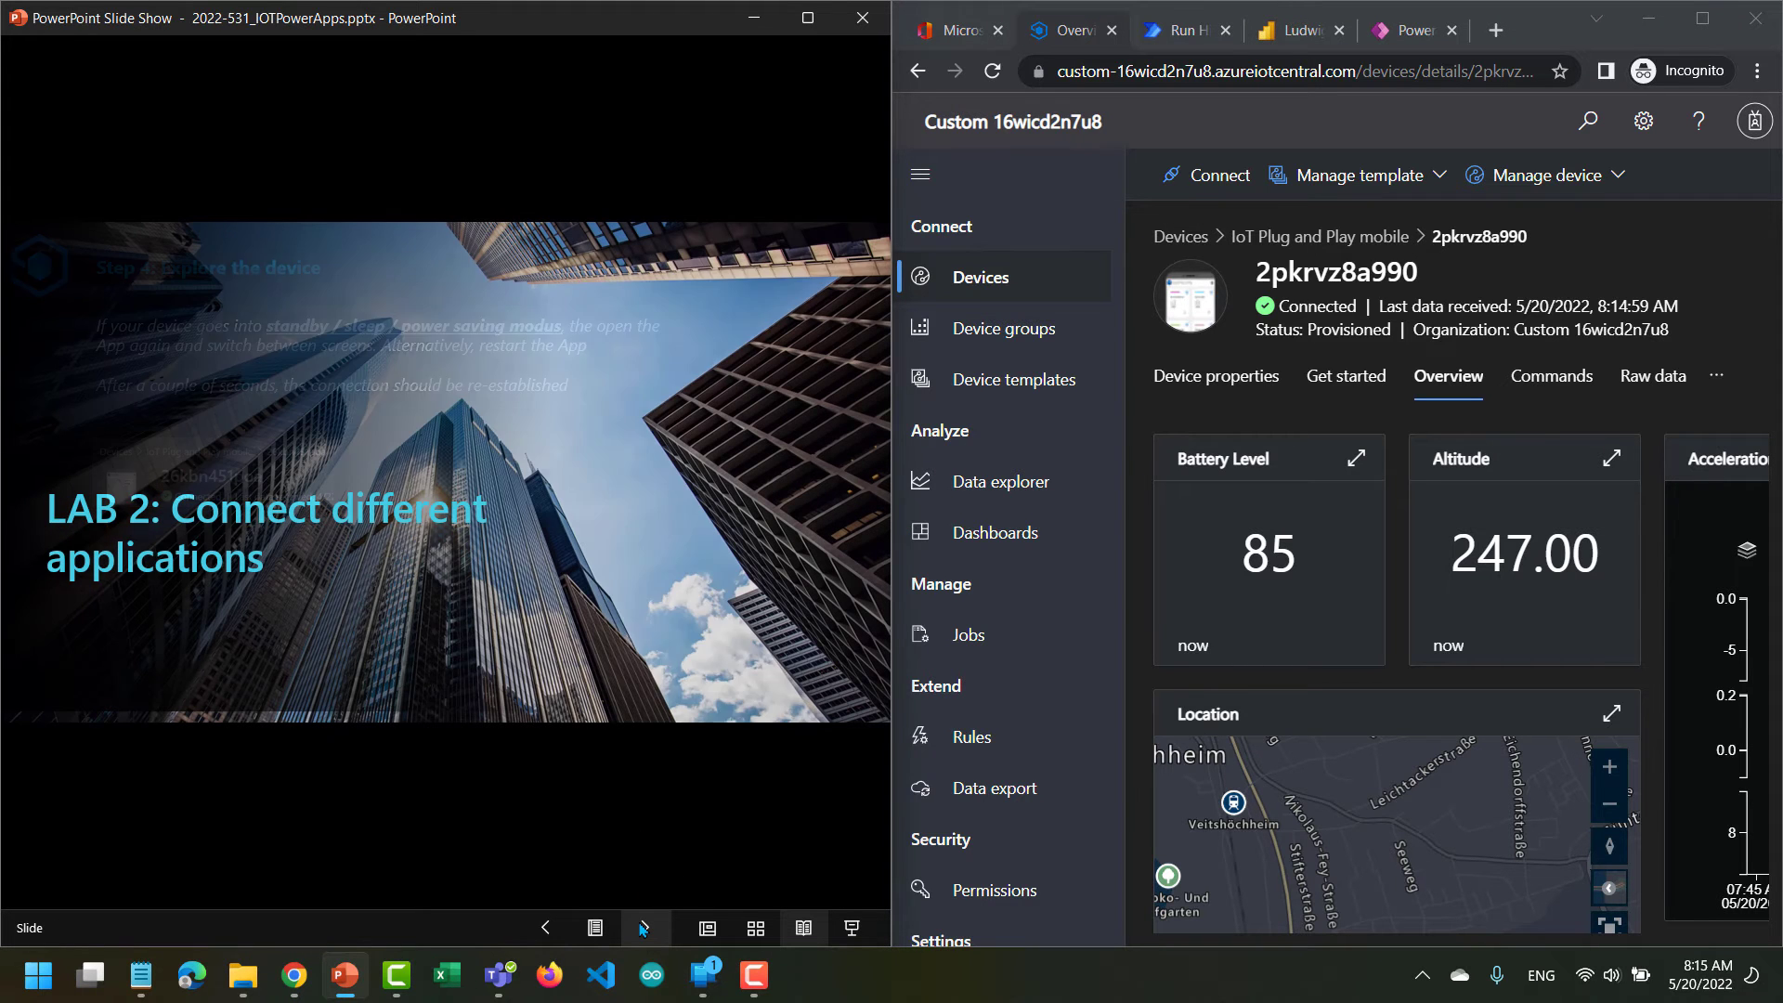
click(640, 925)
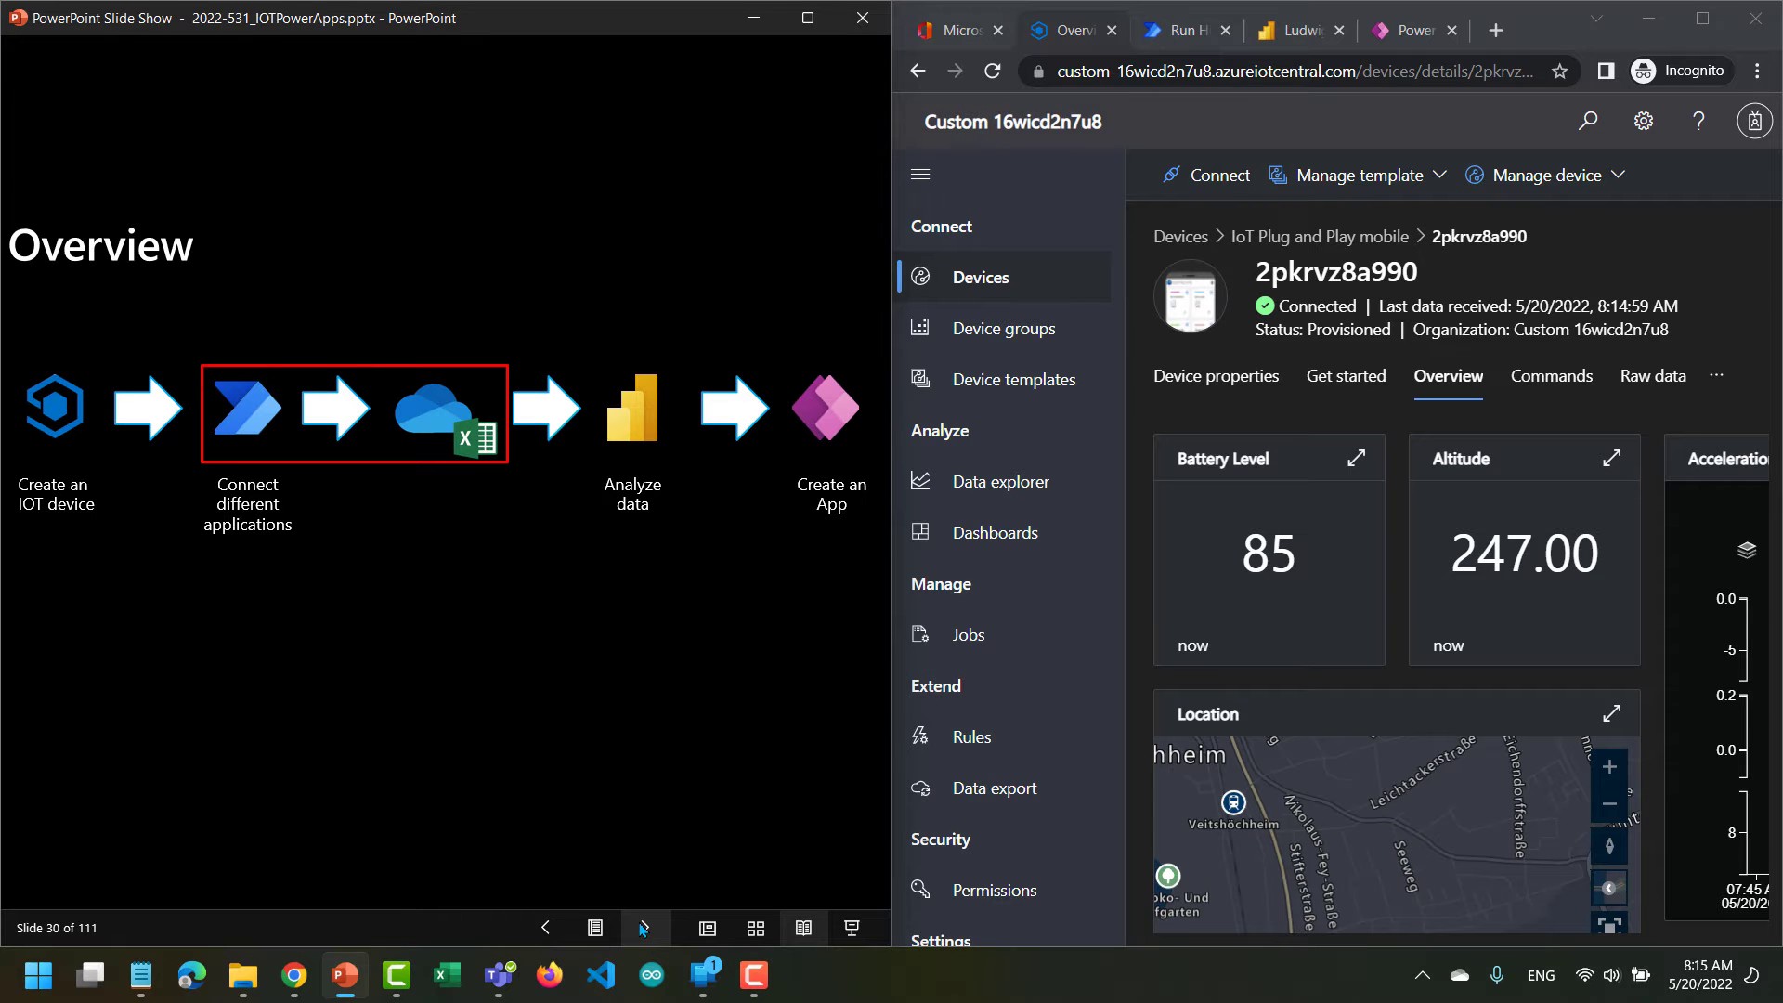
click(641, 927)
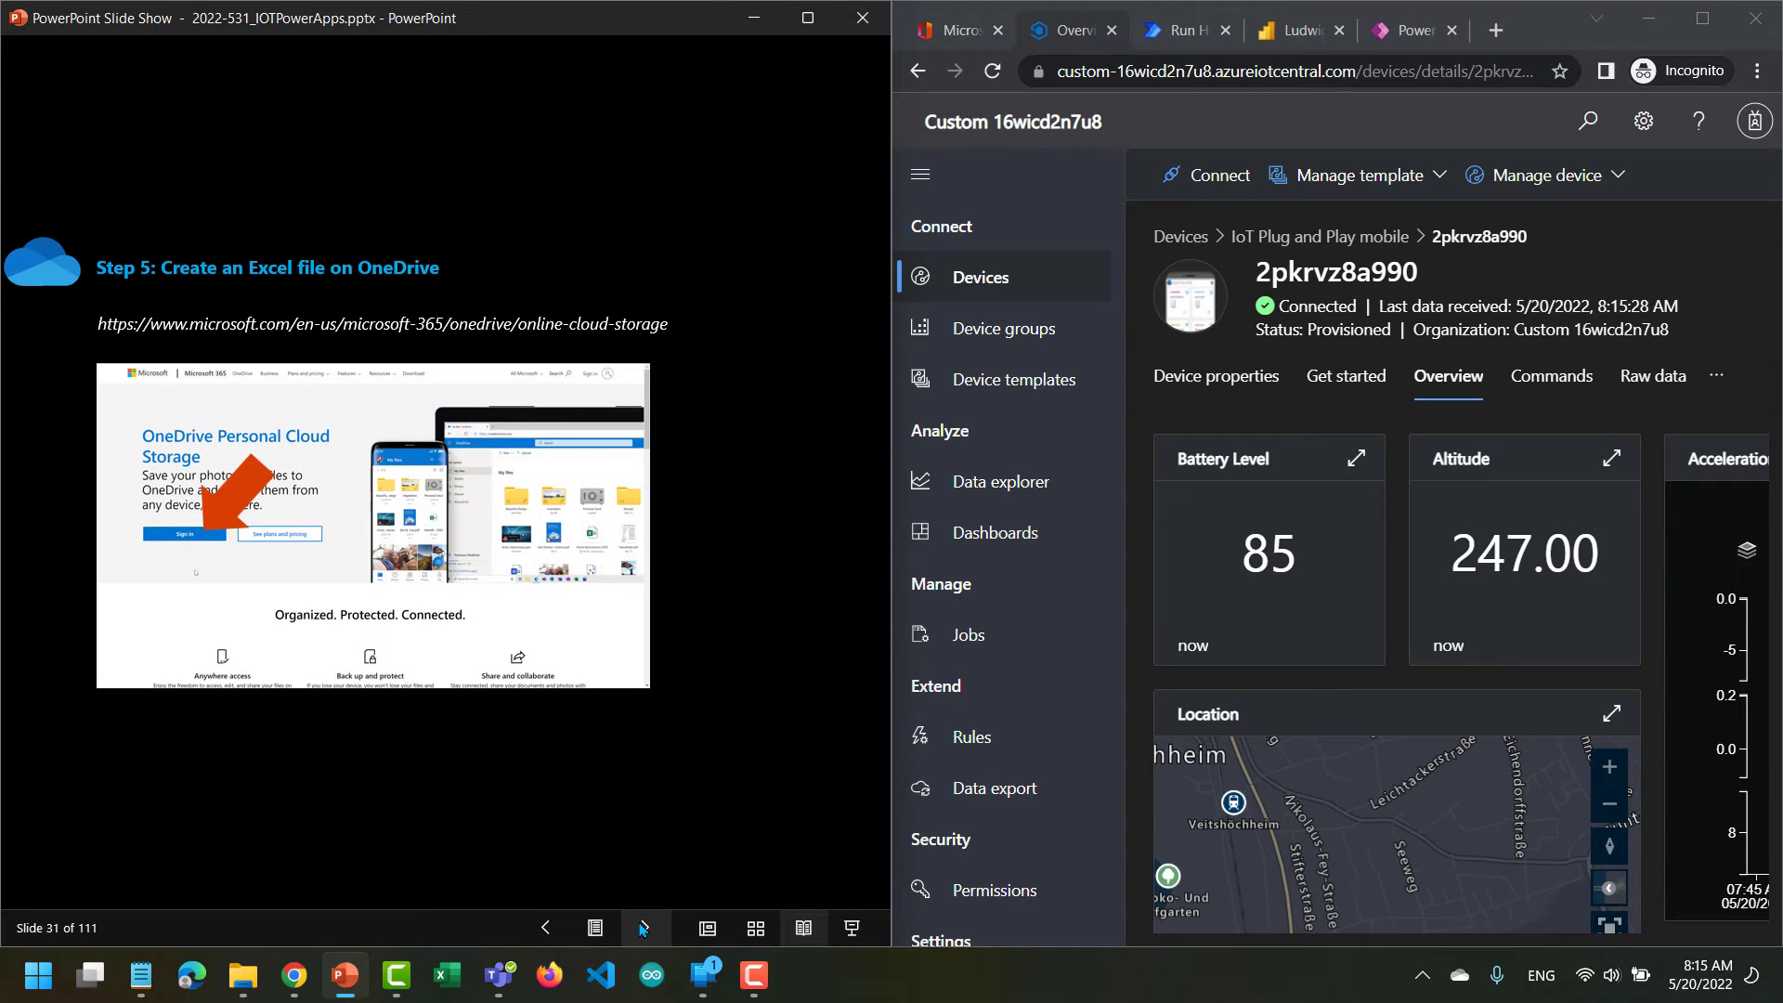
Switch to the Office home page in the browser and open OneDrive from the list of apps.
click(959, 37)
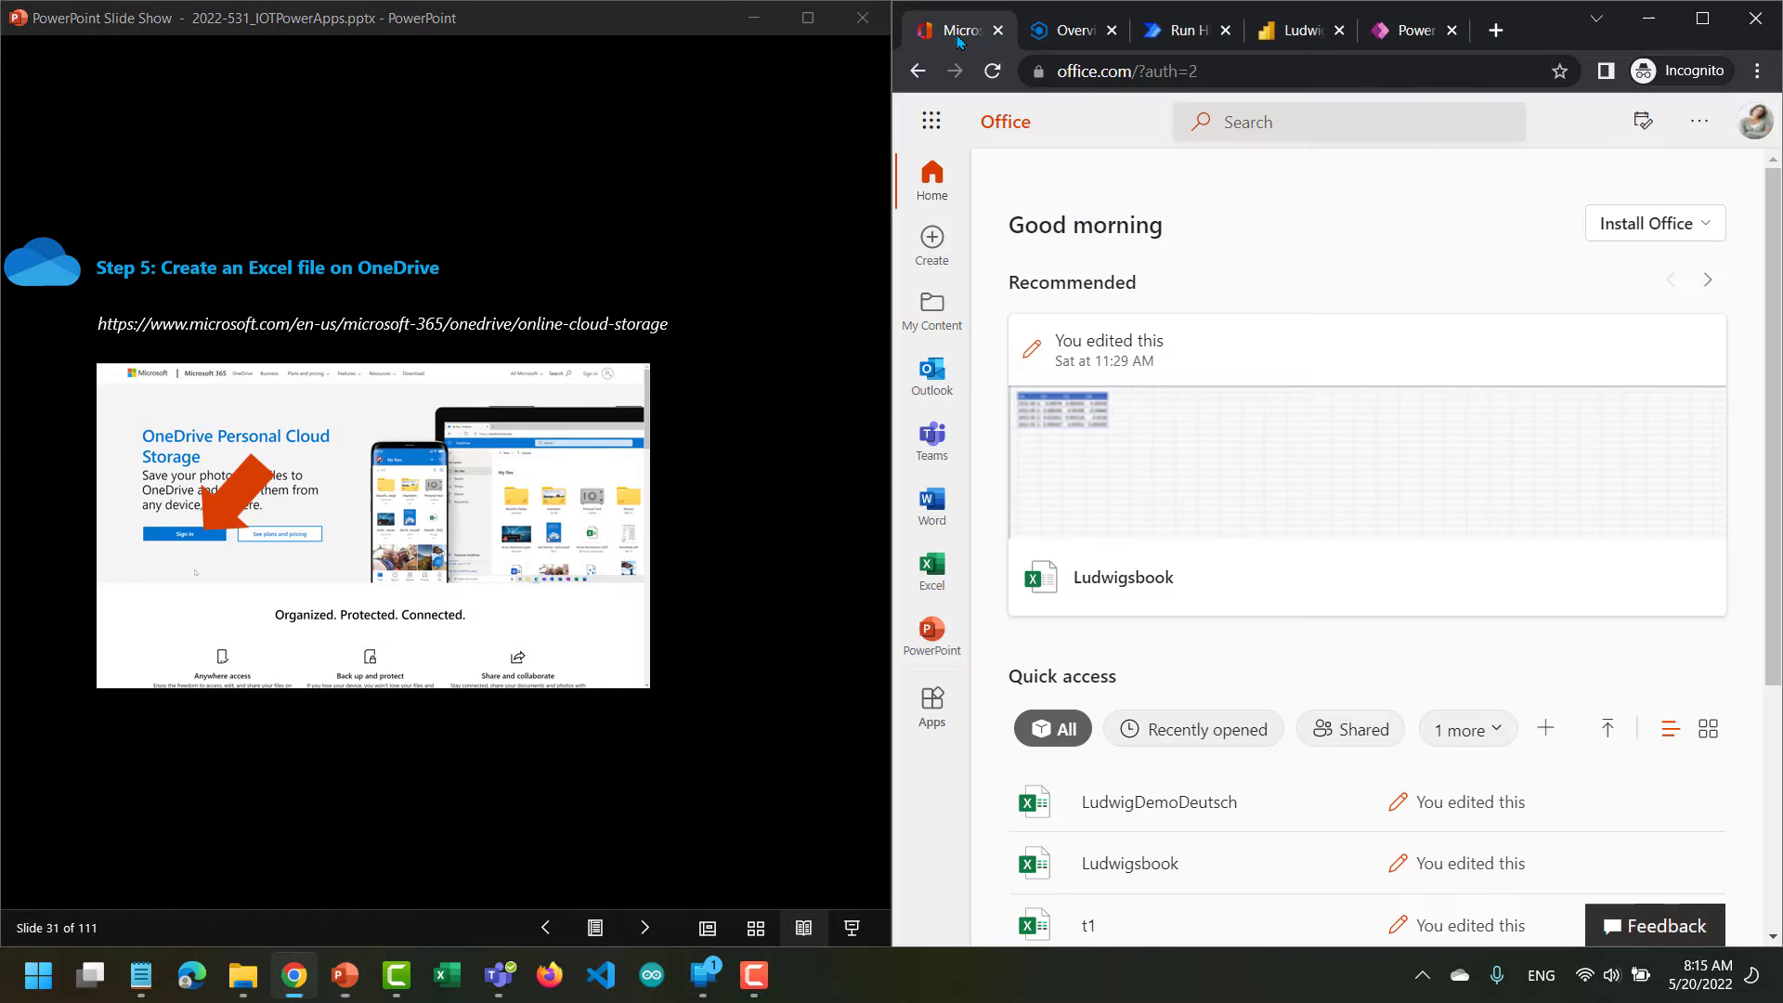
click(931, 121)
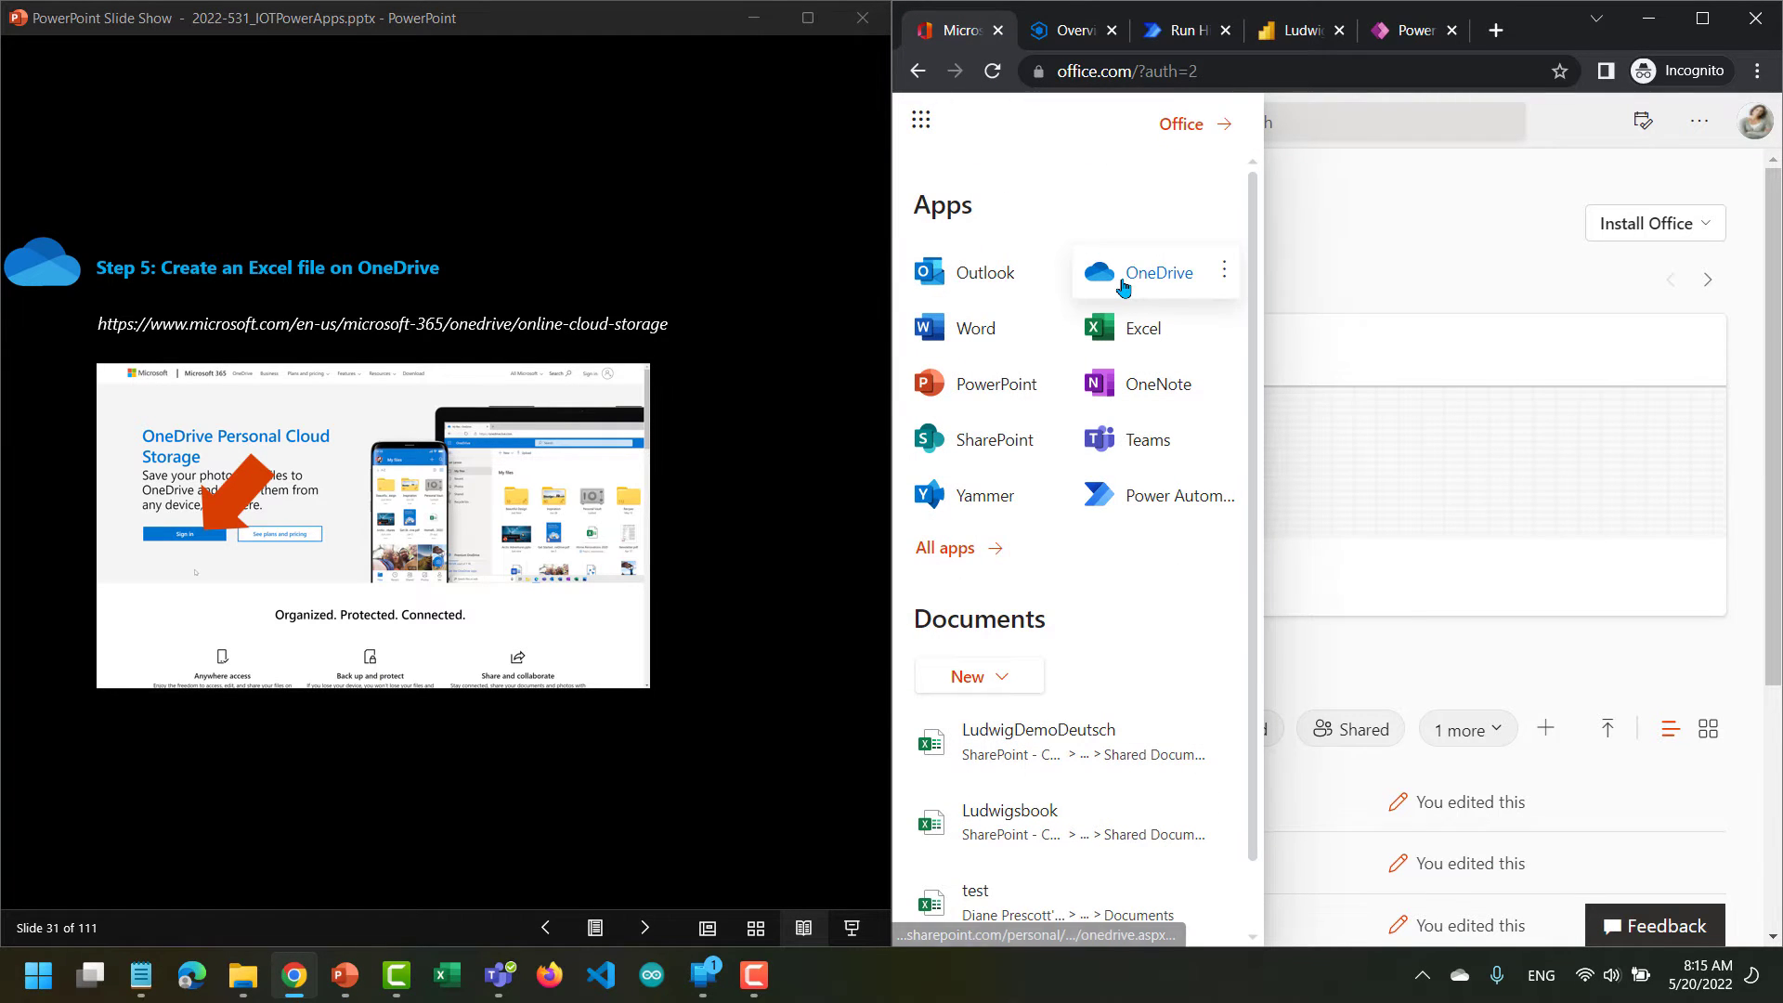
click(1123, 282)
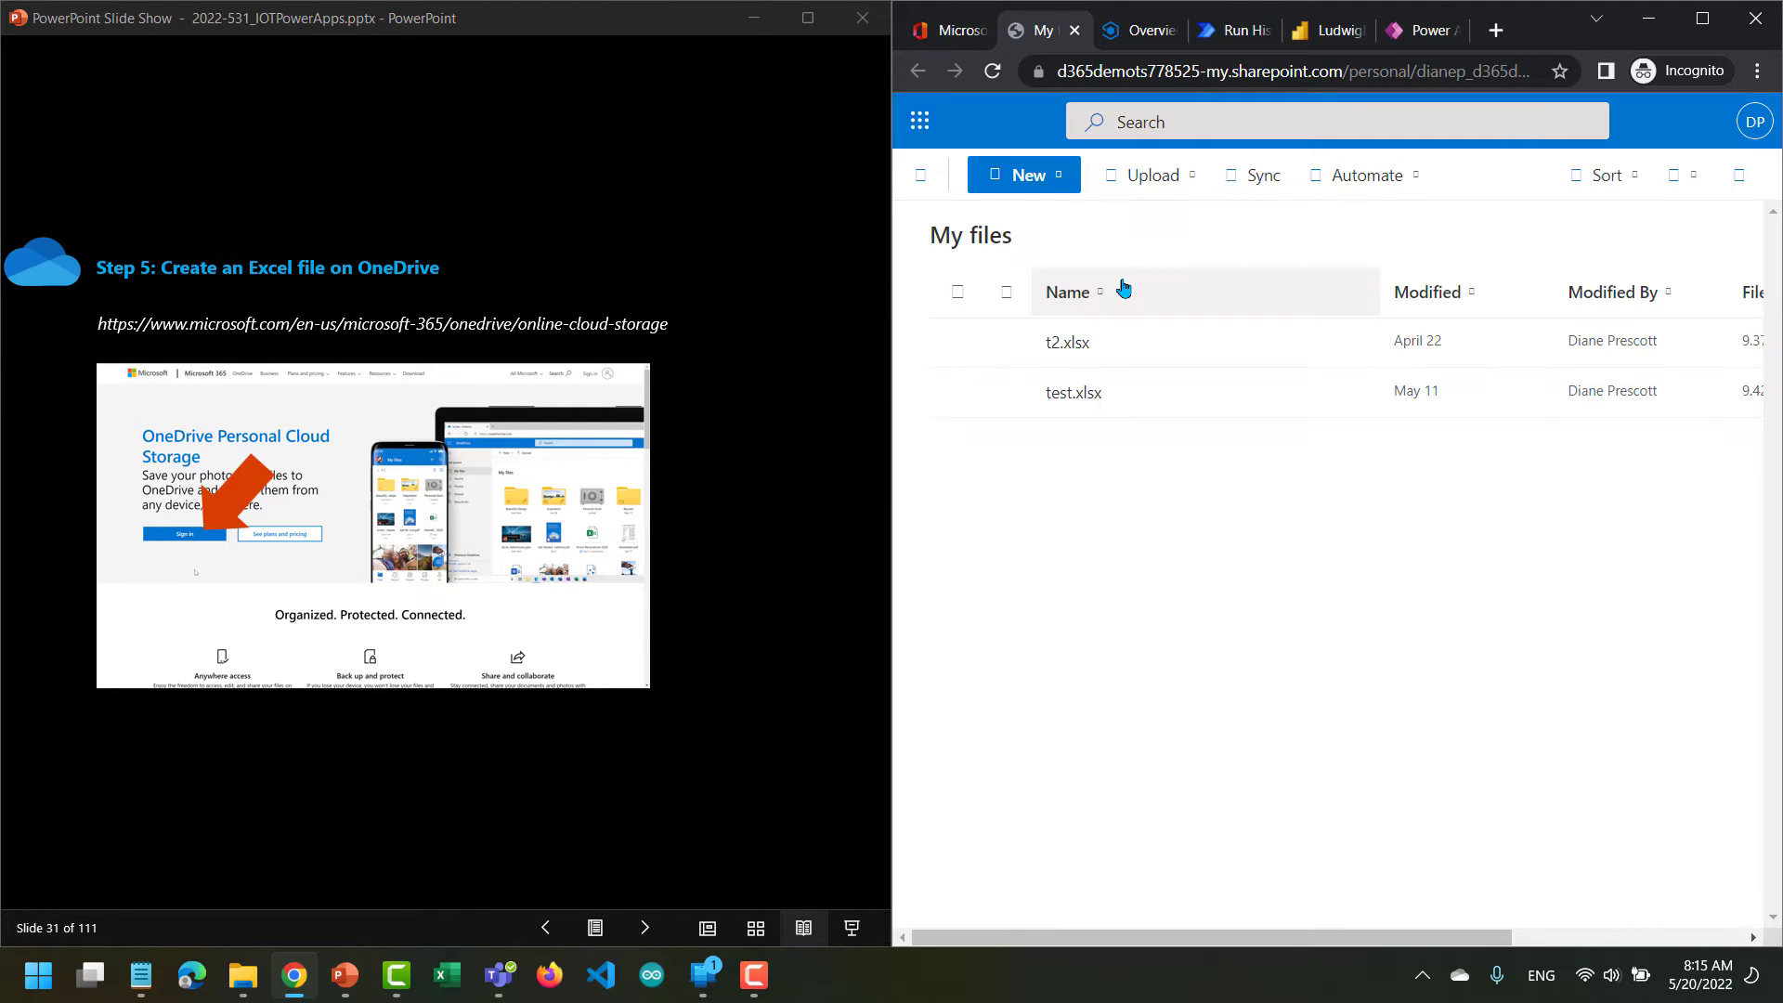
Return to classic OneDrive and open the signed-in user's own group library, listed below Library 2.
click(915, 181)
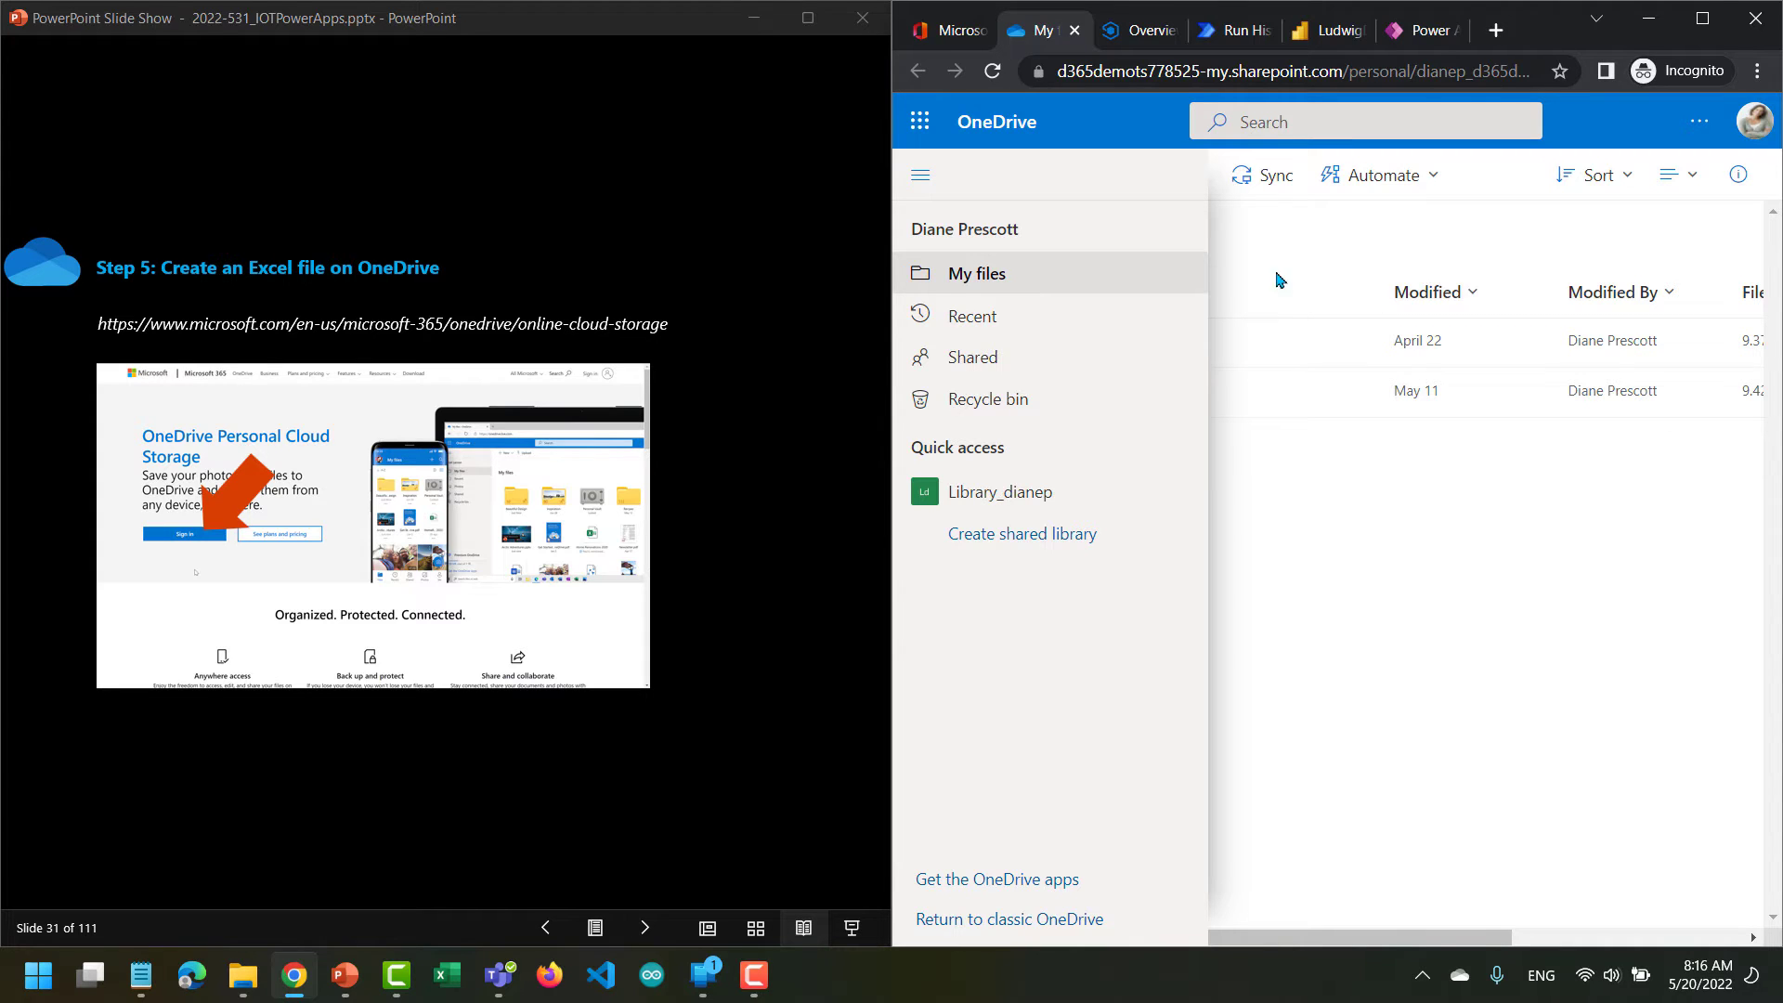
click(1009, 921)
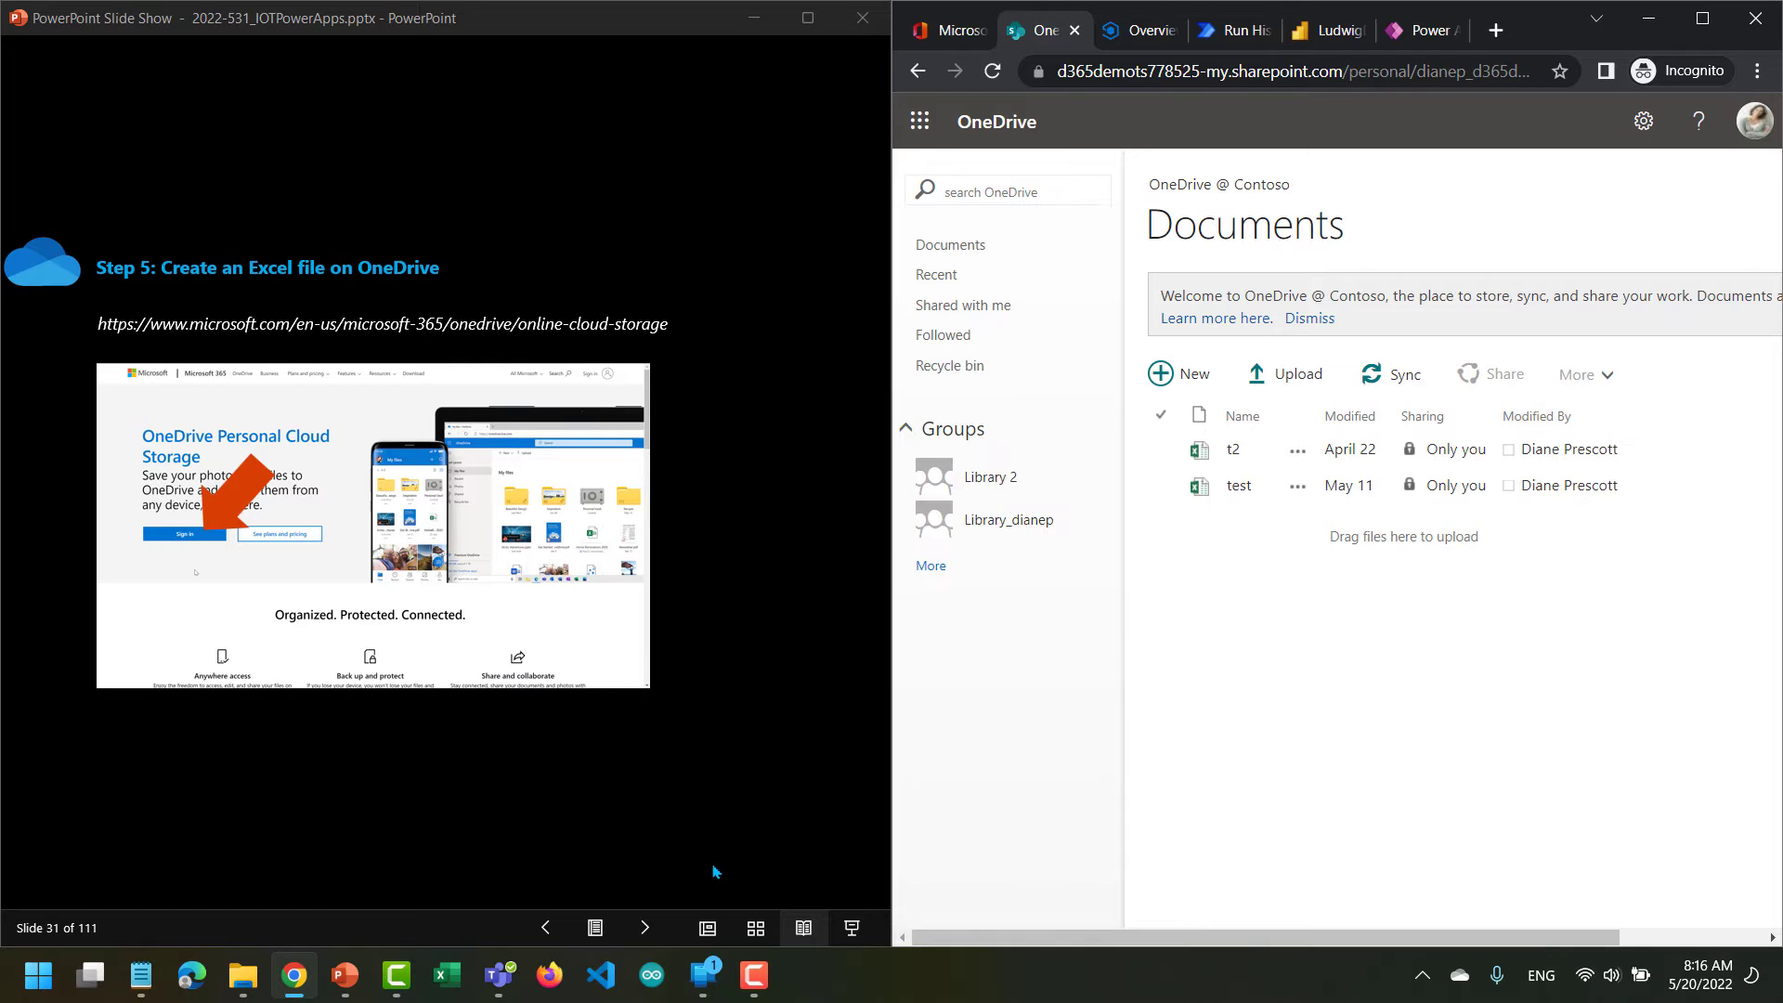
click(996, 527)
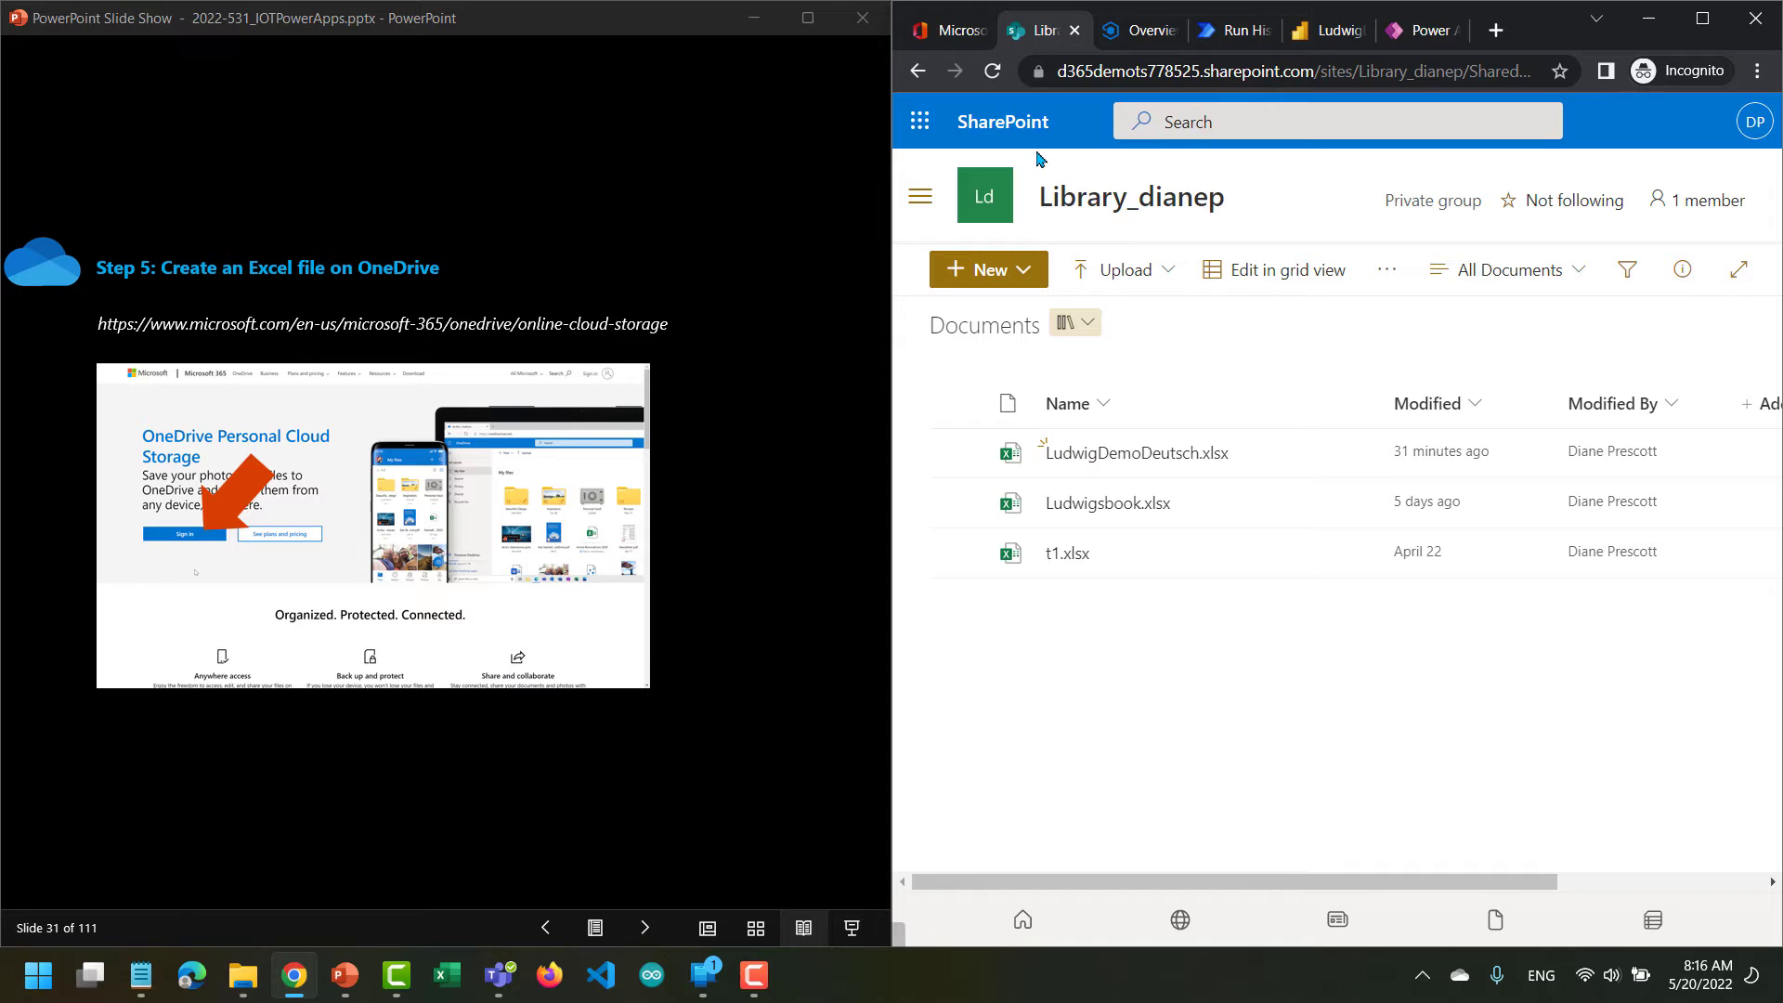
Advance the slides to the instruction for a new Excel workbook, and create an Excel workbook in the SharePoint library.
click(641, 929)
click(641, 929)
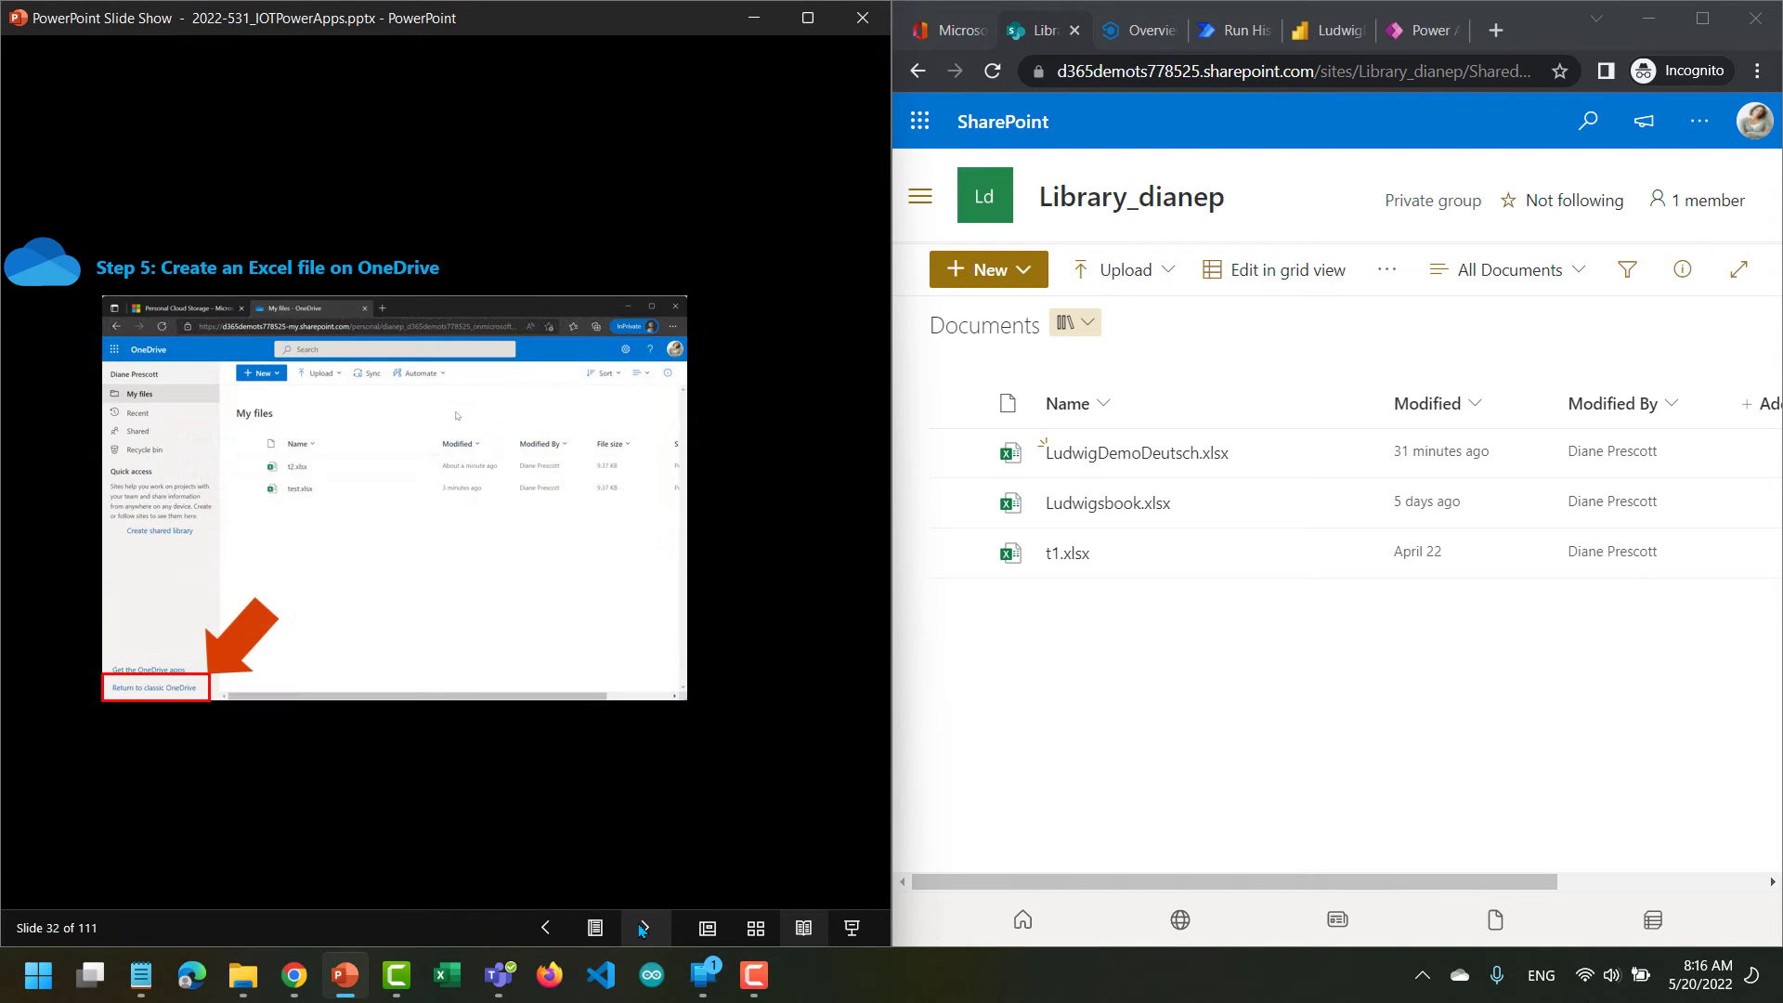
click(641, 928)
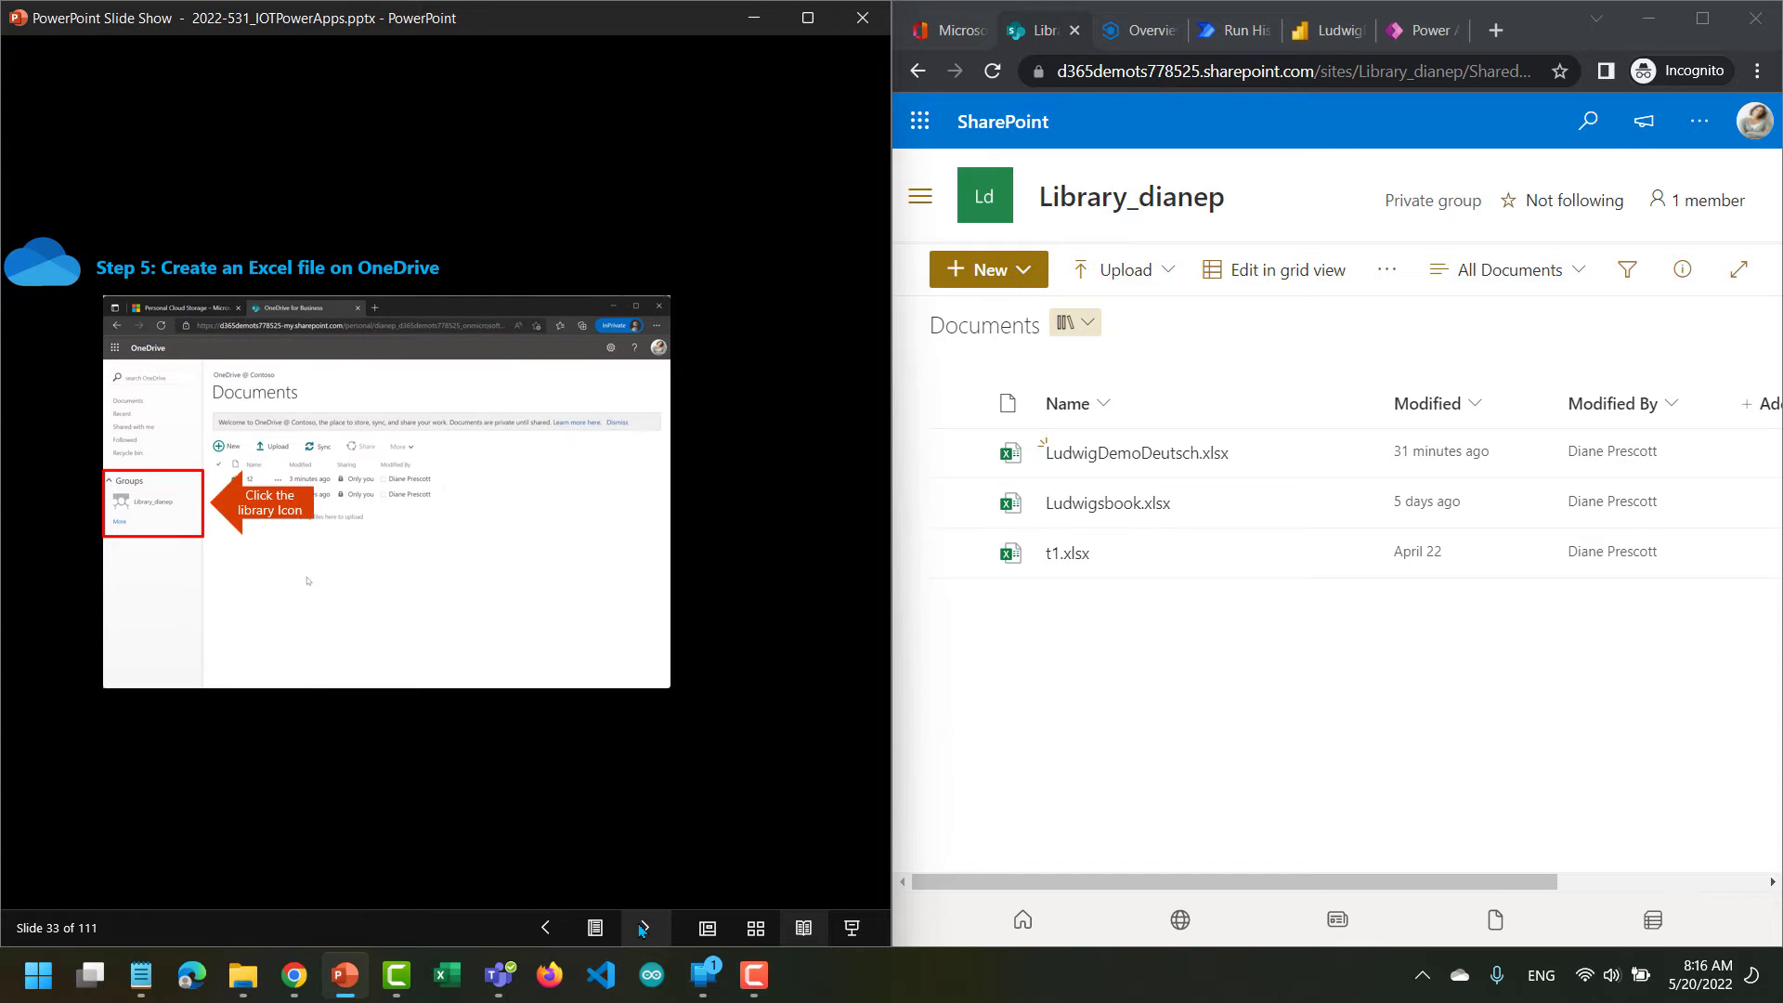
click(641, 929)
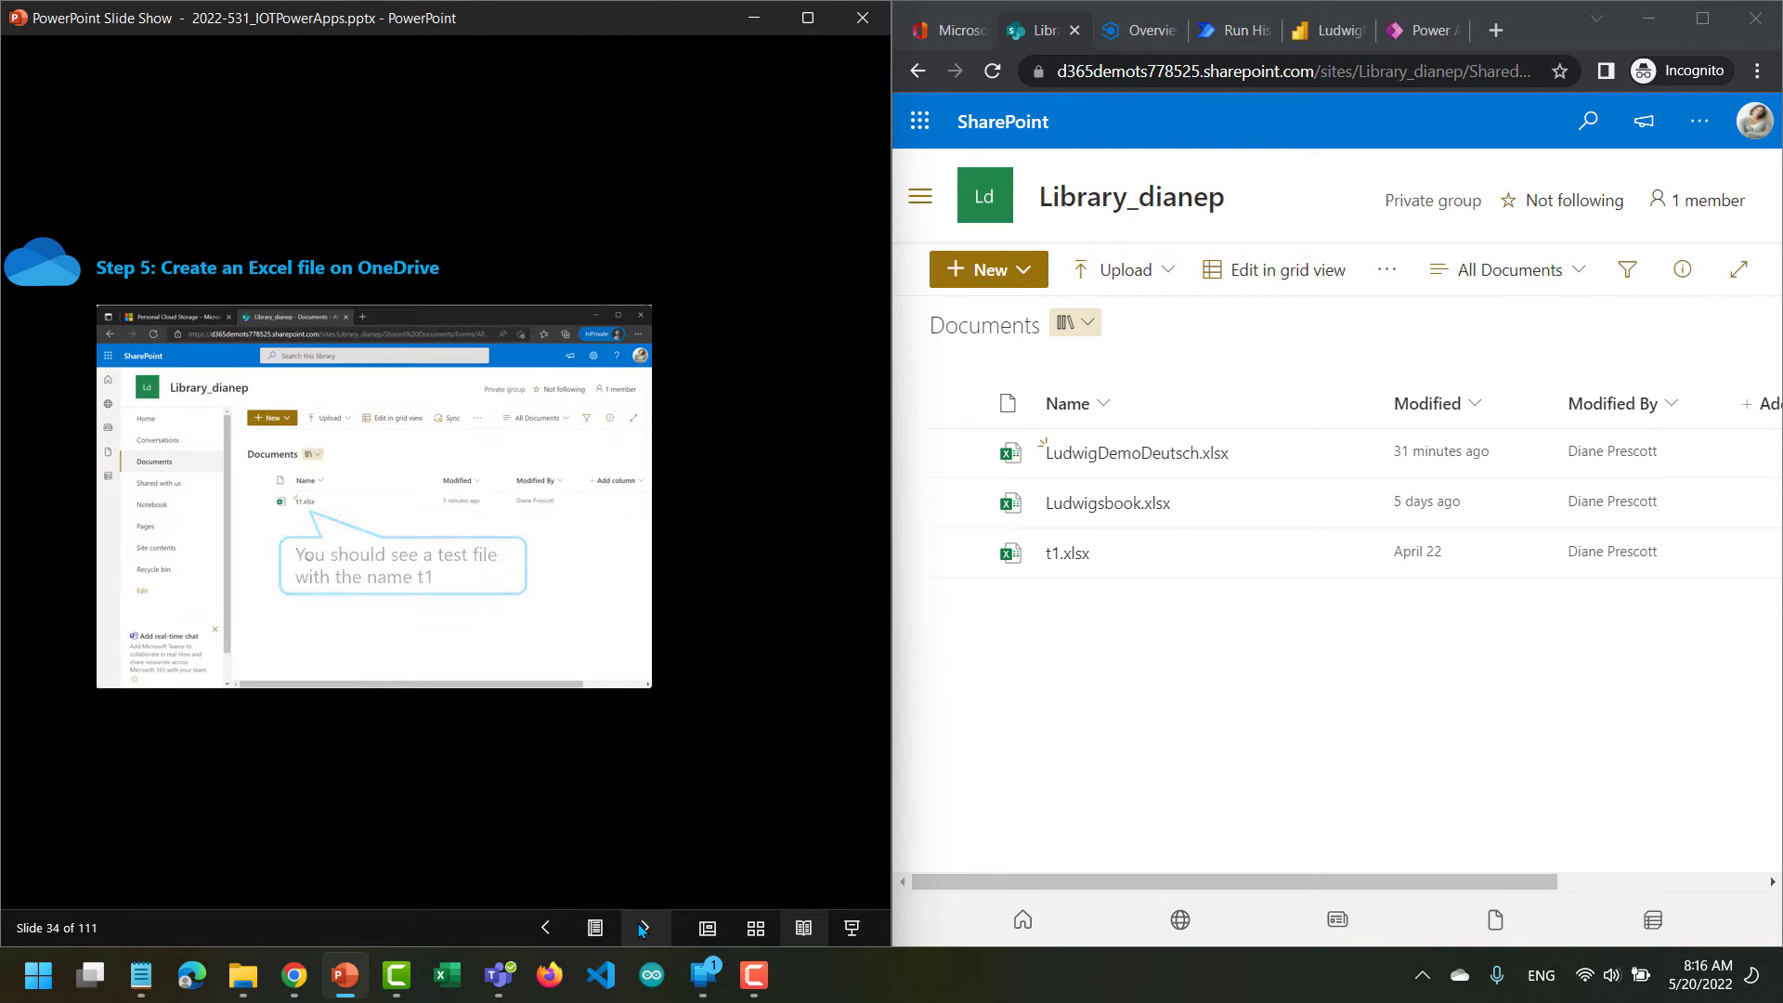
click(641, 929)
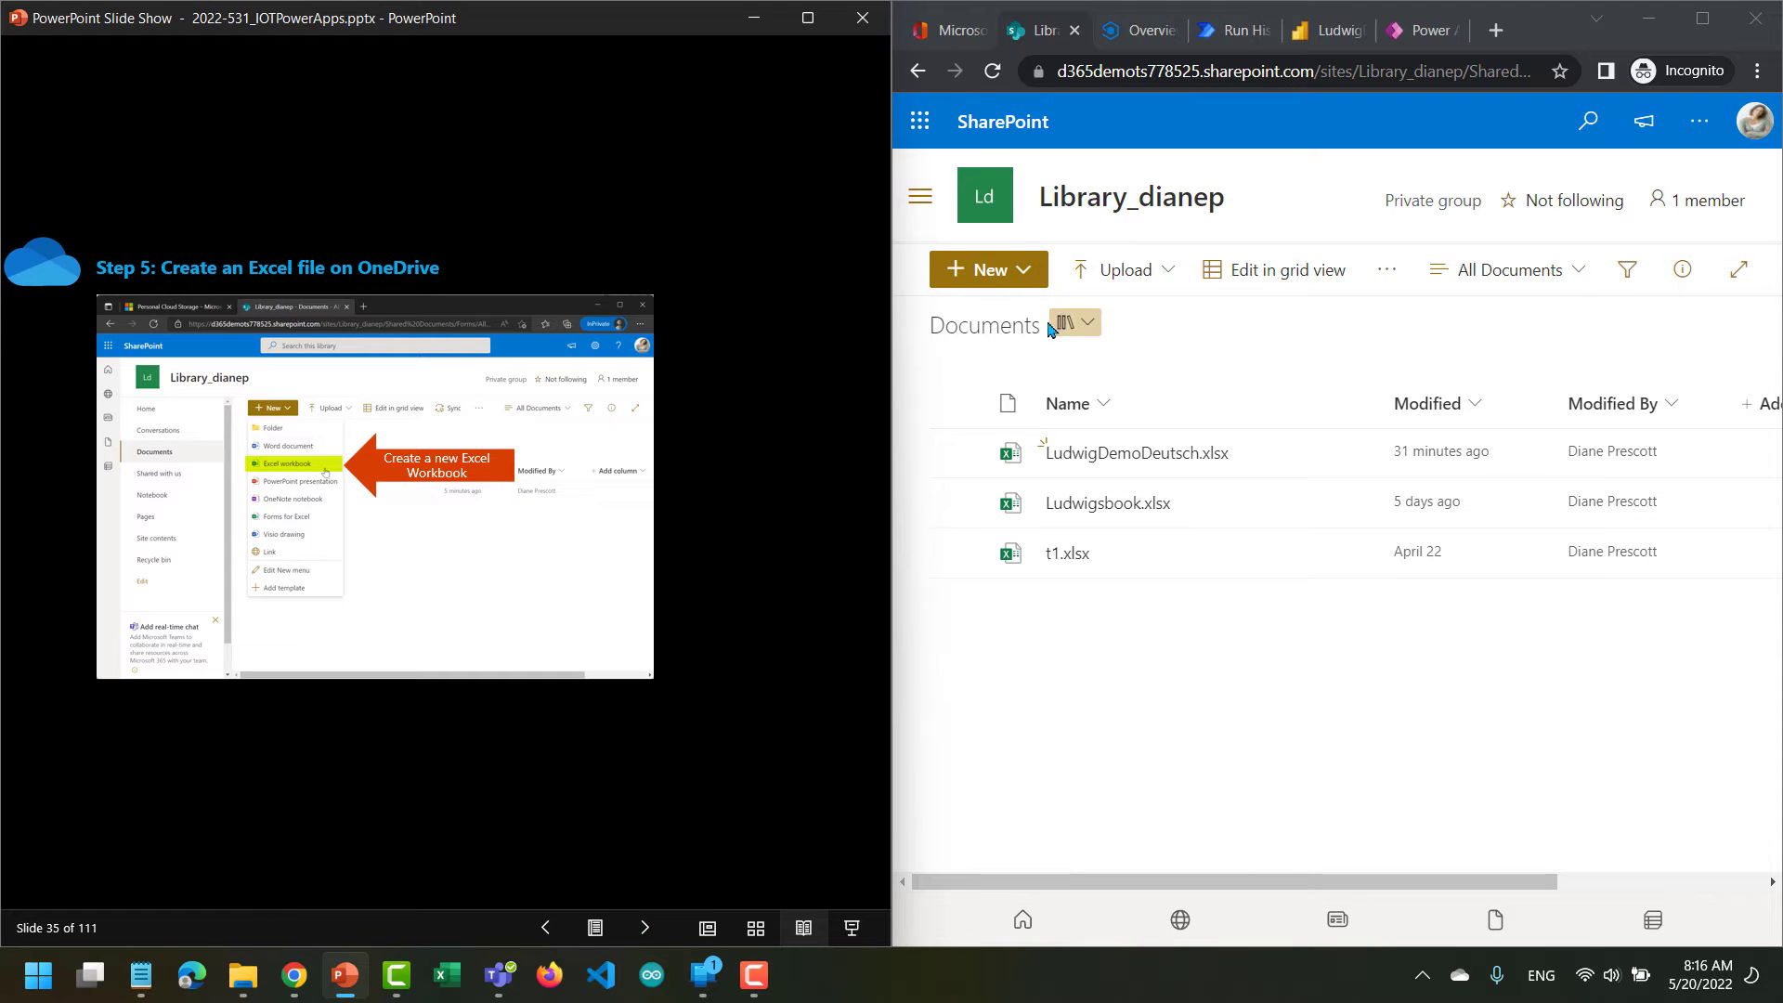
click(1025, 278)
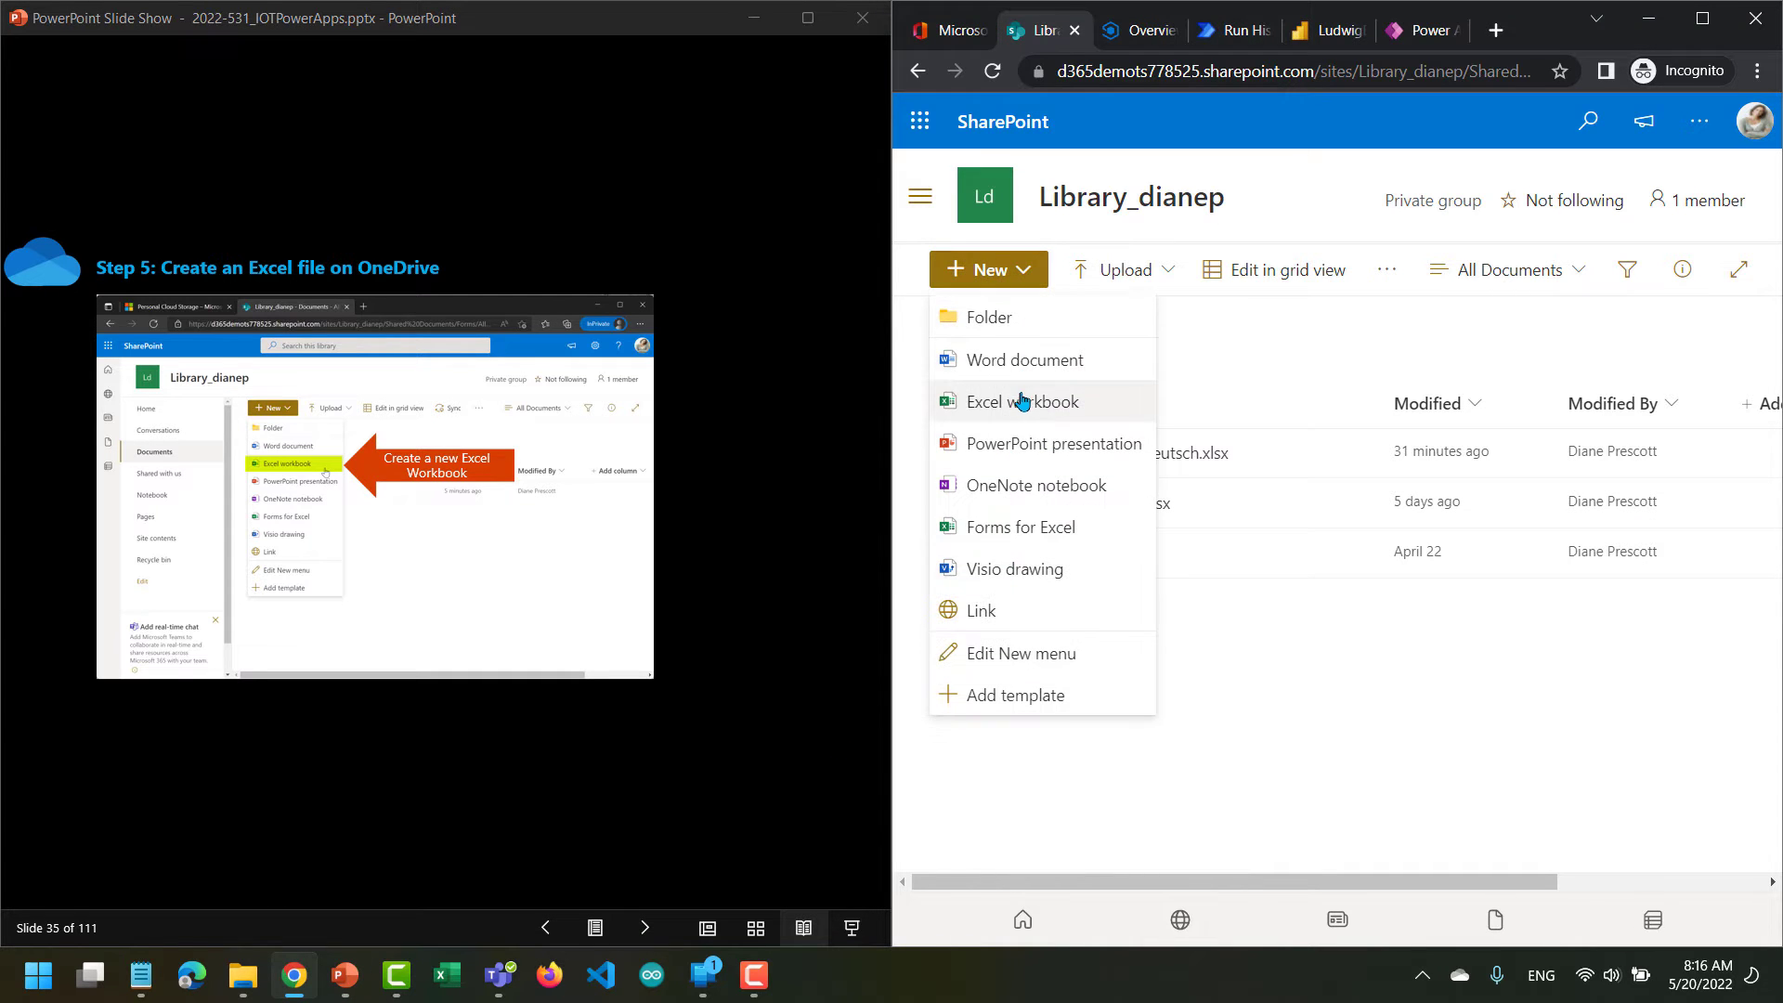
click(1022, 402)
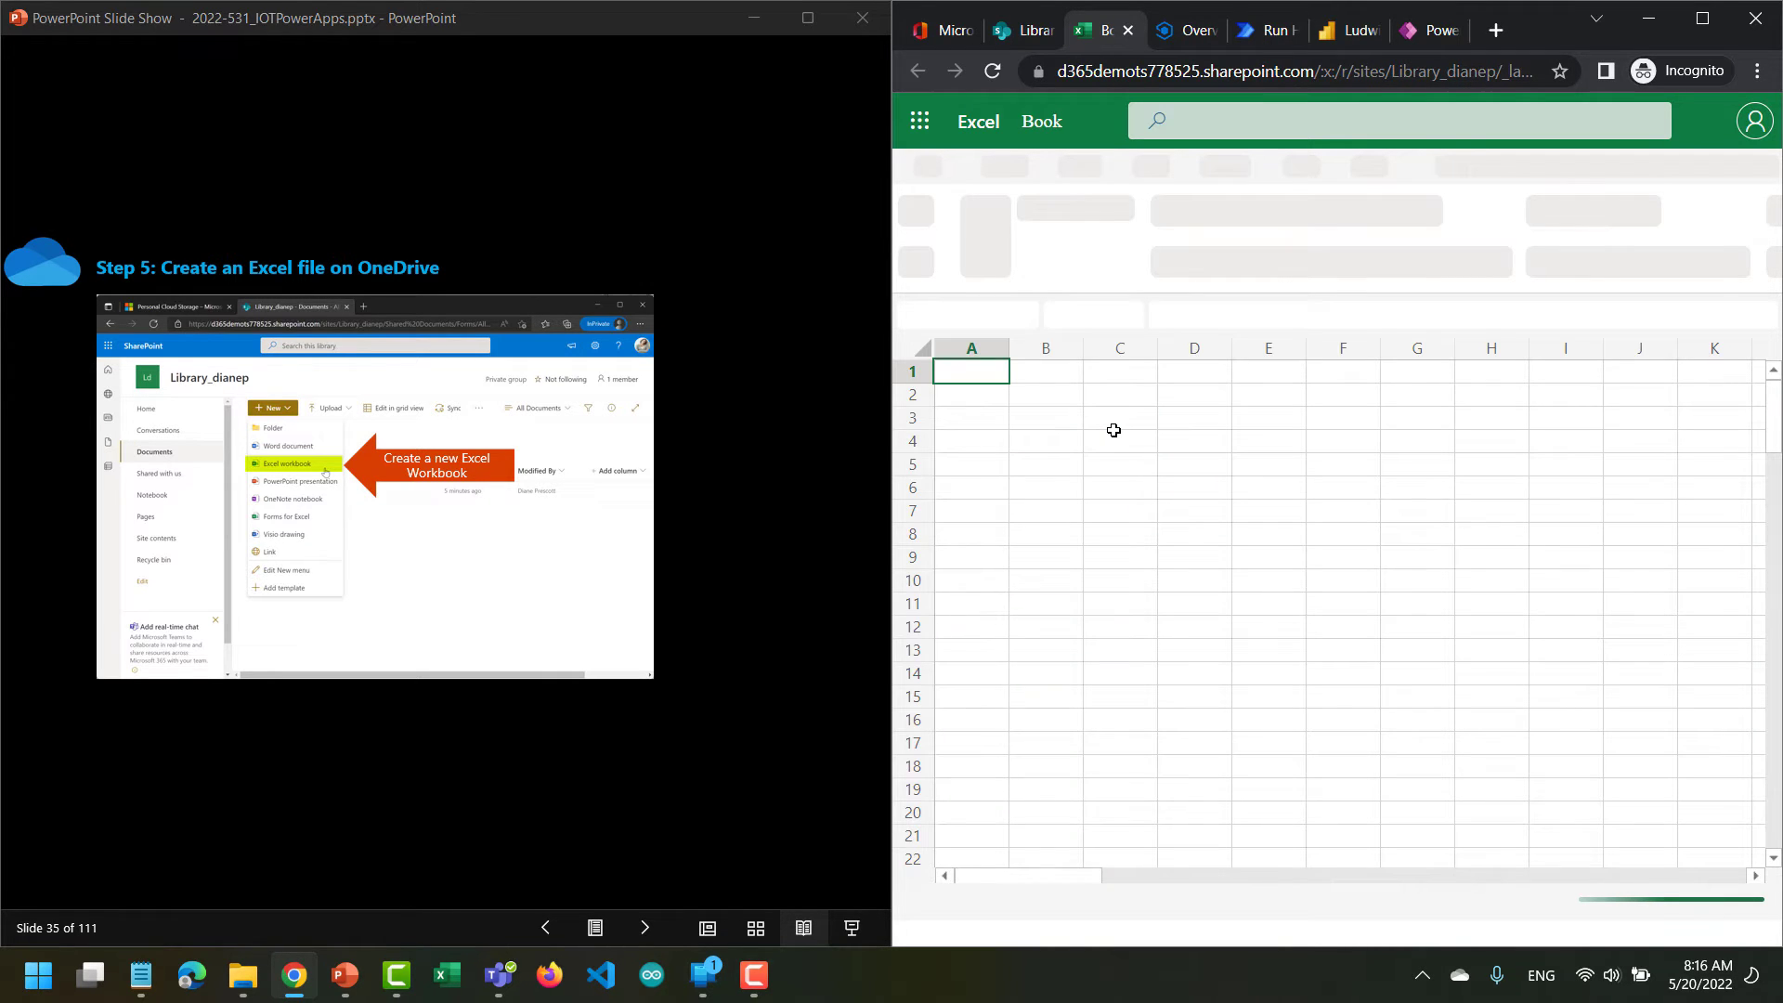
Enter the column headers Co1, Co2, Co3 and Co4 in cells C3 to F3.
click(1113, 431)
click(1116, 415)
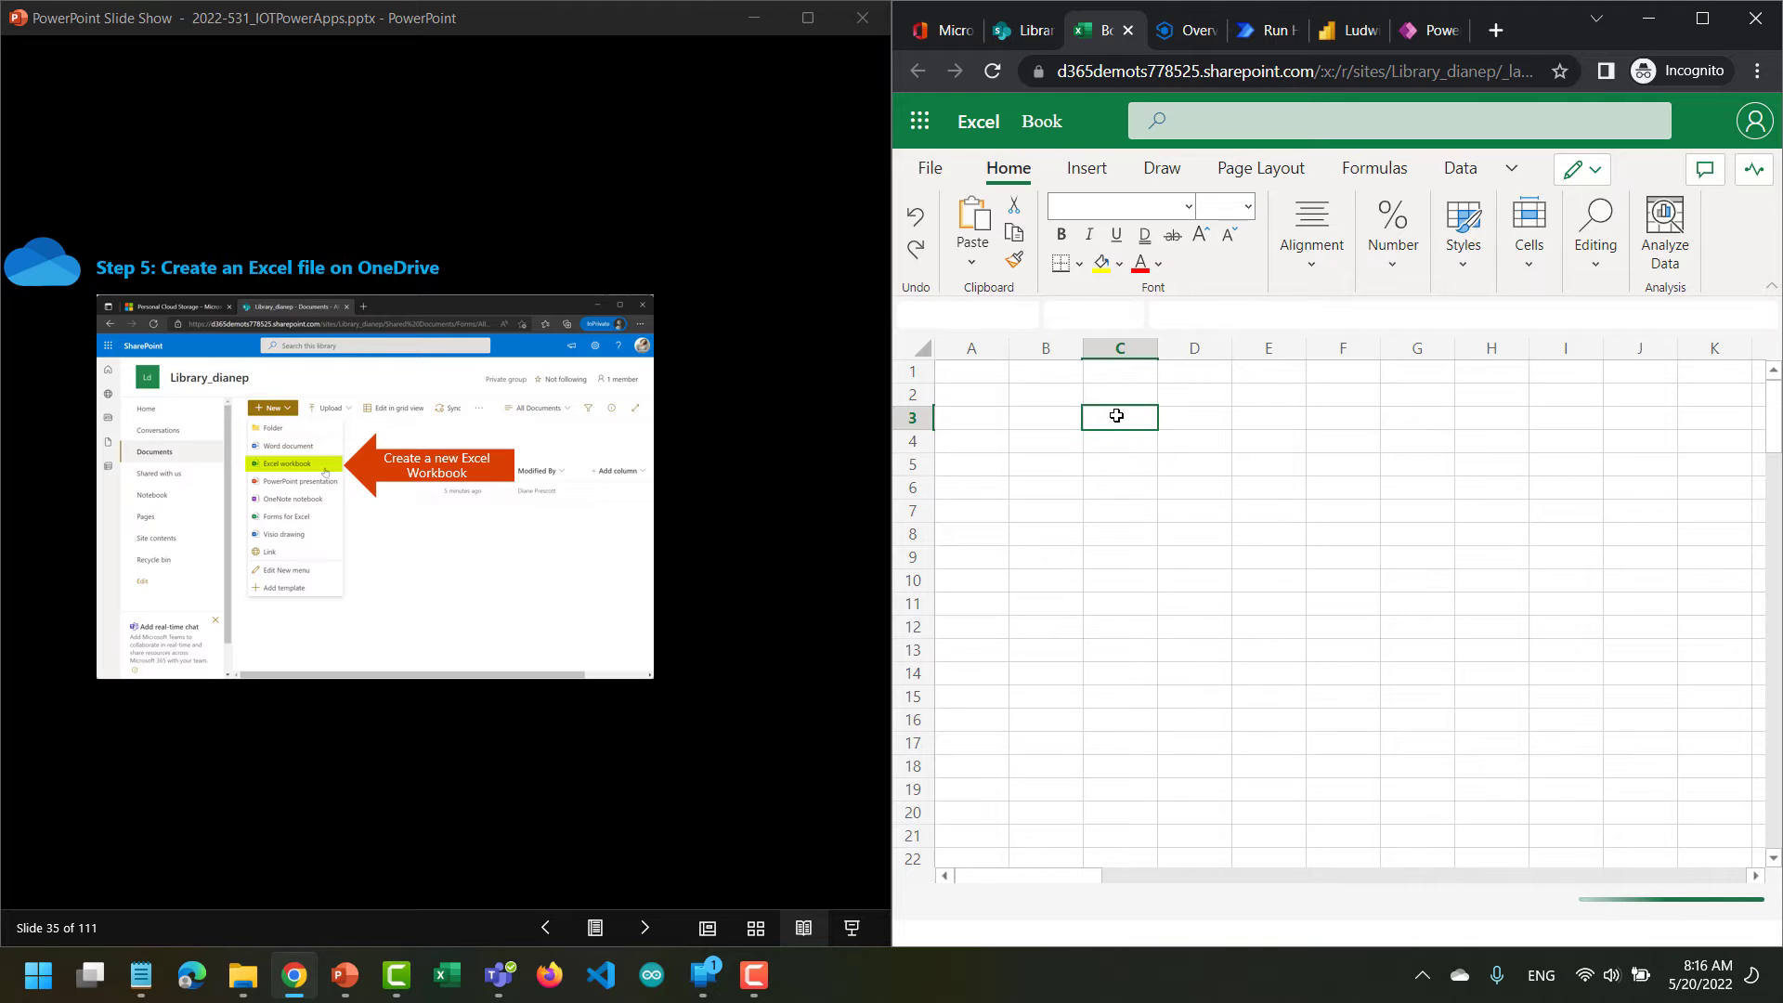
text(col1)
key(Tab)
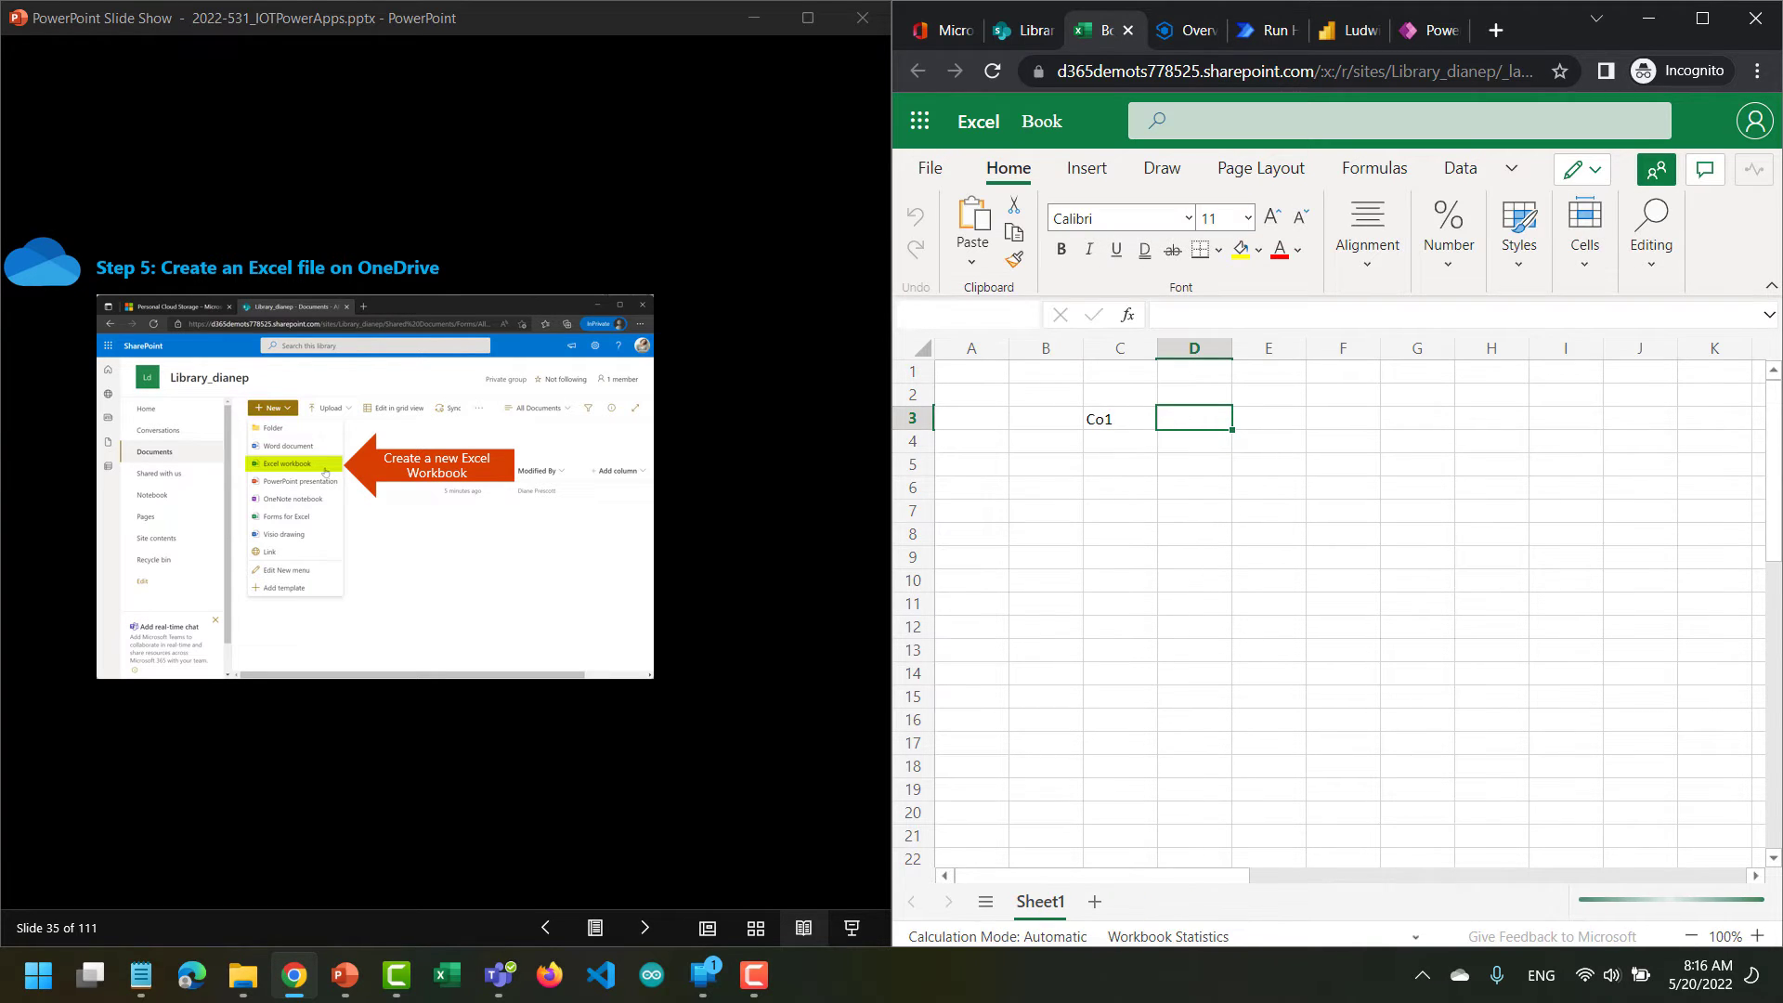
text(Co2)
key(Tab)
text(C)
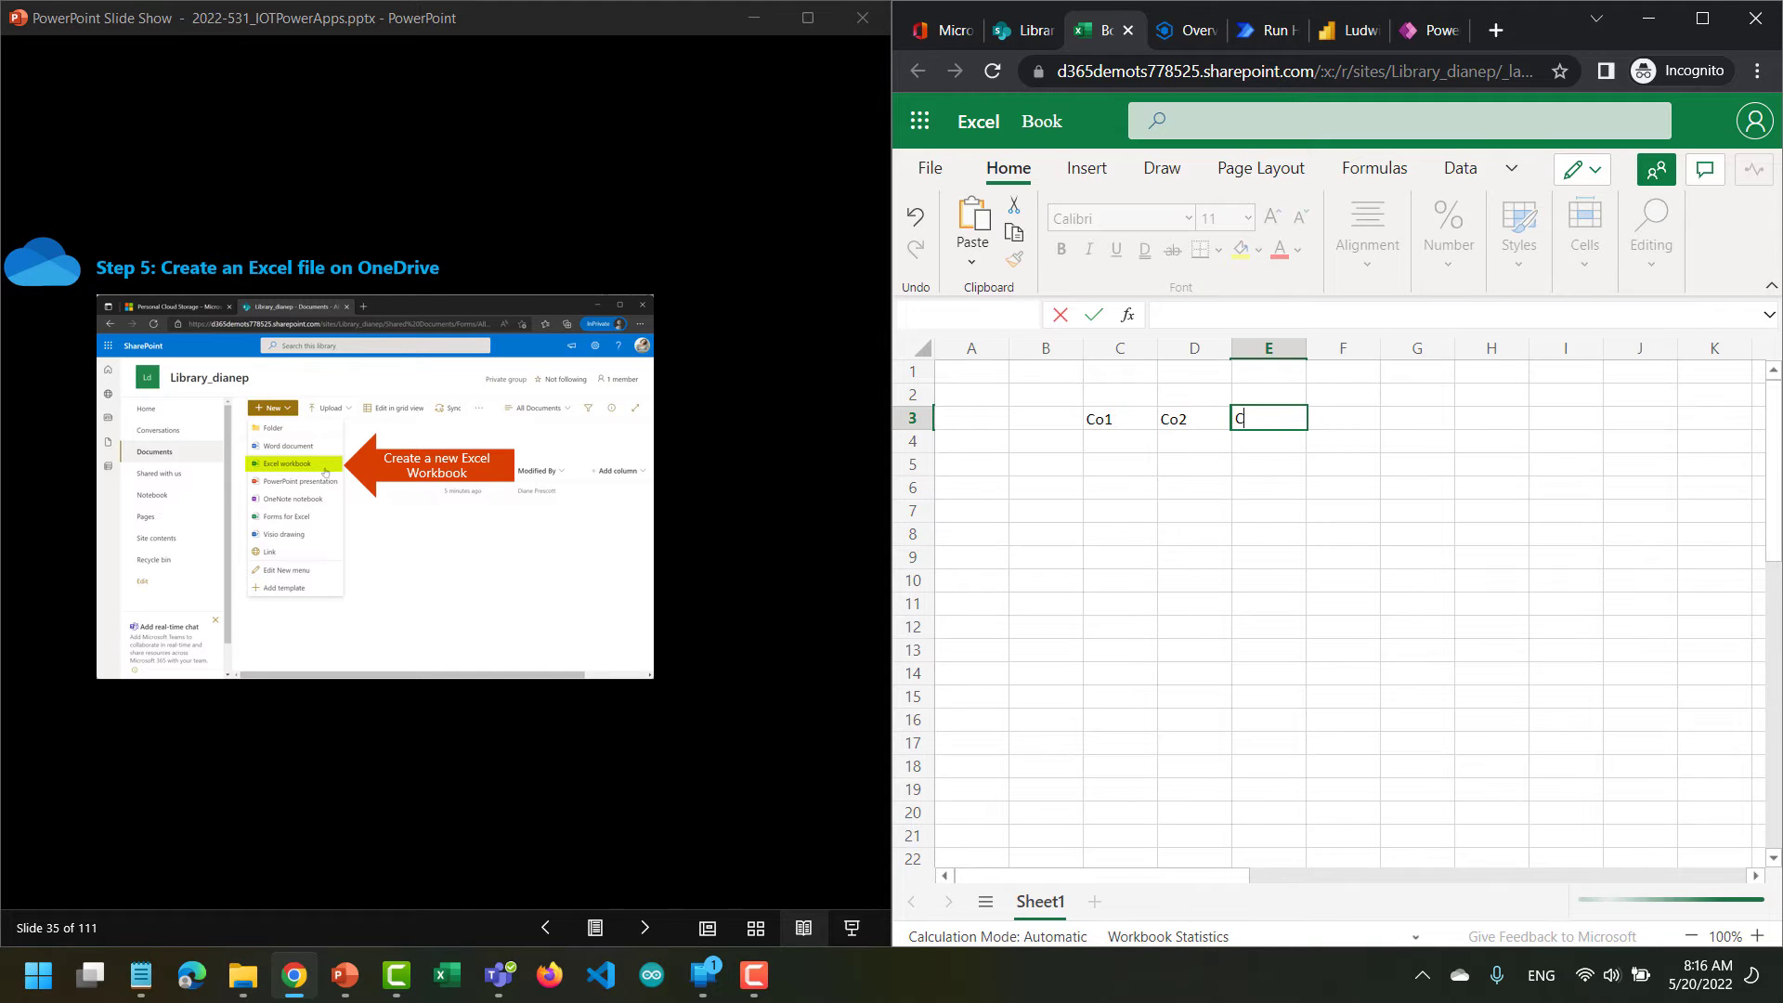
text(o3)
key(Tab)
text(Co4)
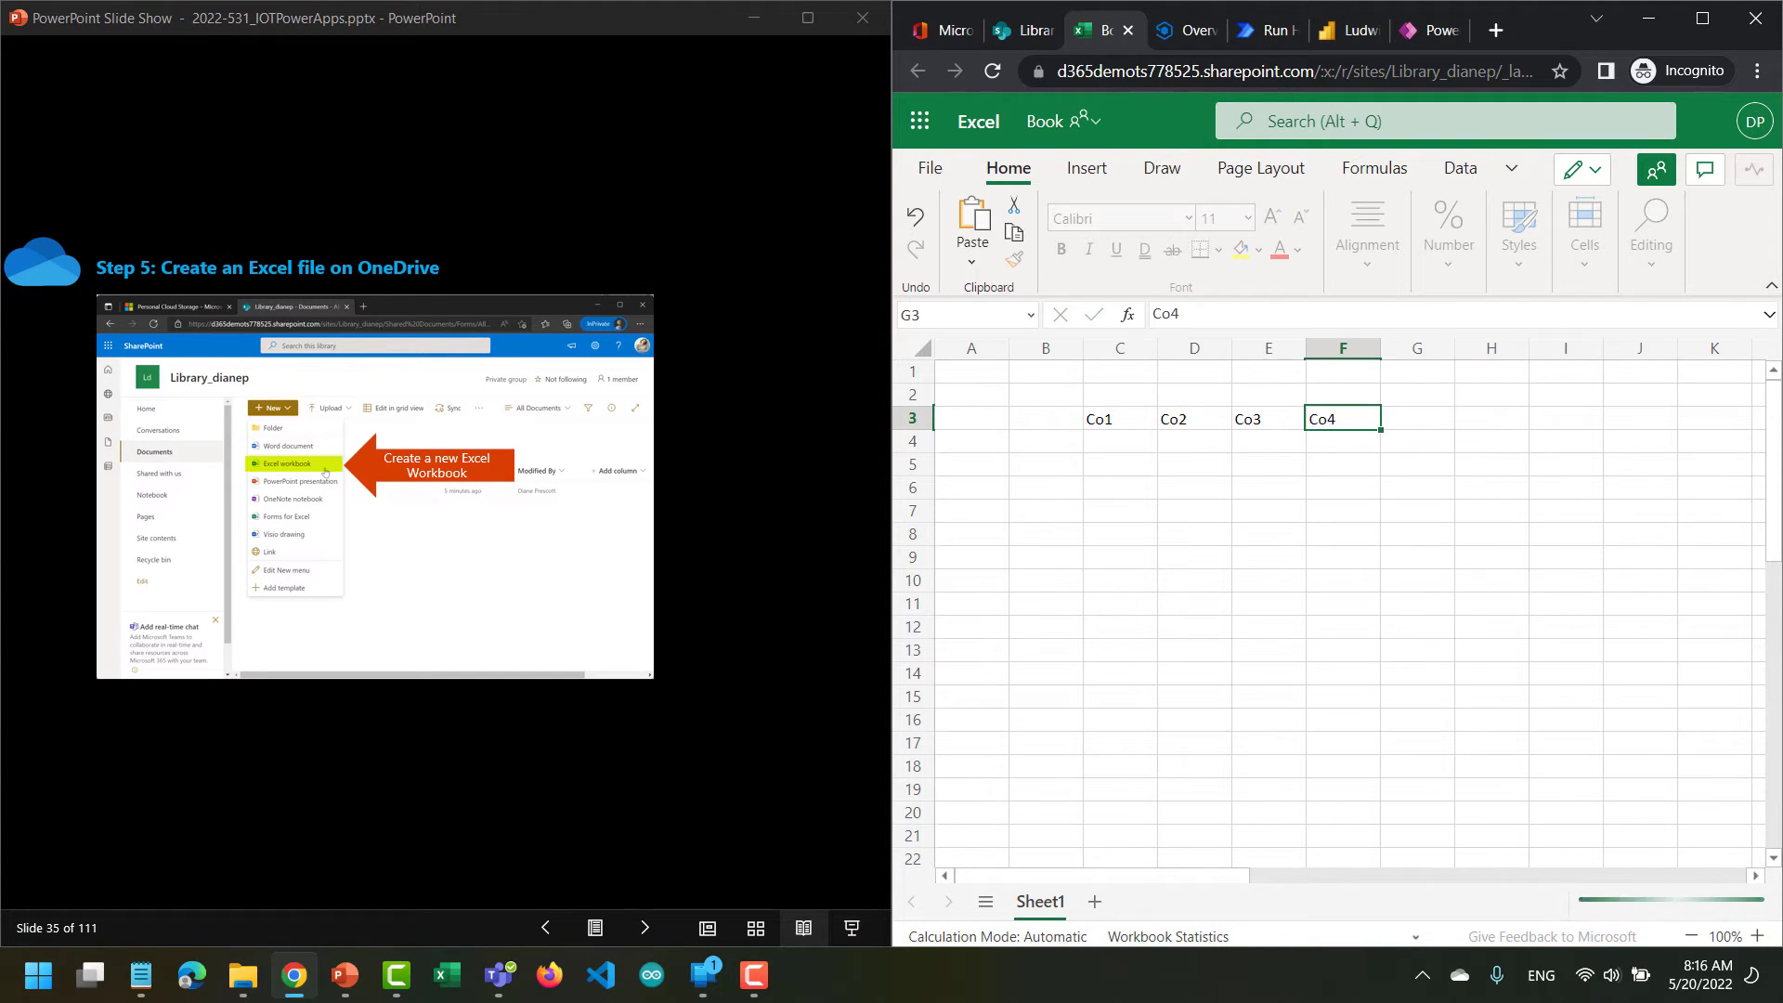
key(Tab)
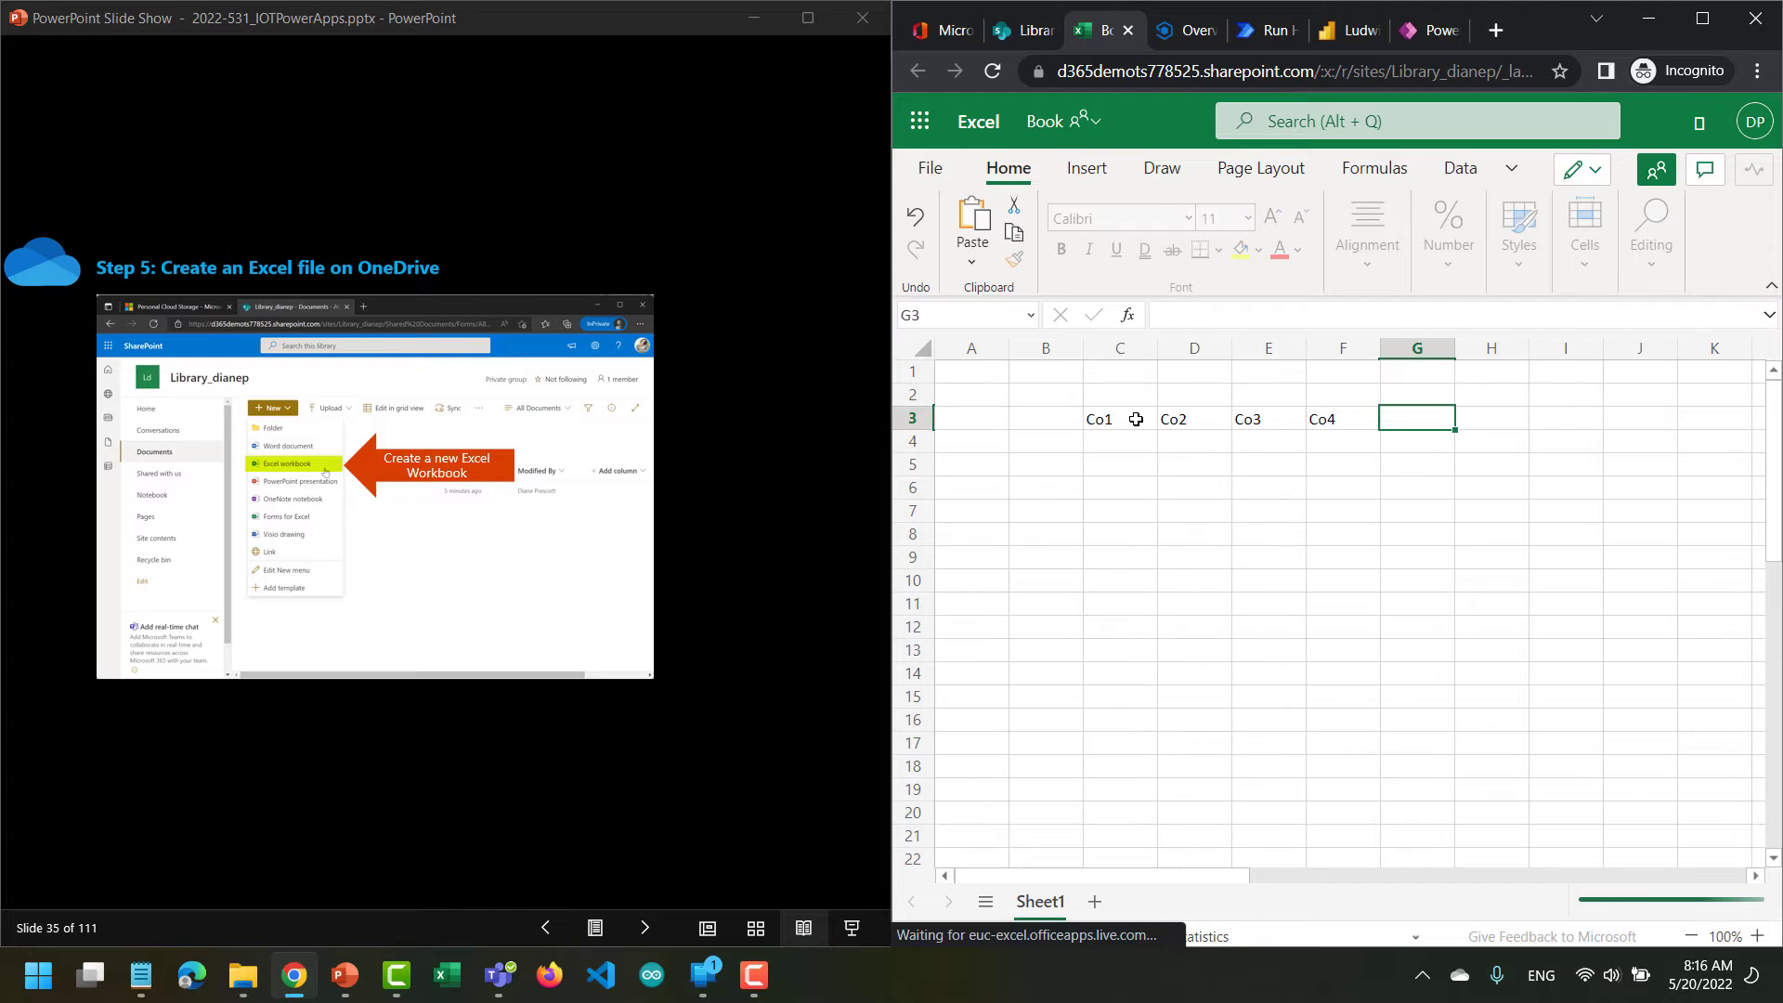
Format the range C3:F3 as a table with headers in the style Gray, Table Style Light 11.
drag(1135, 418, 1314, 416)
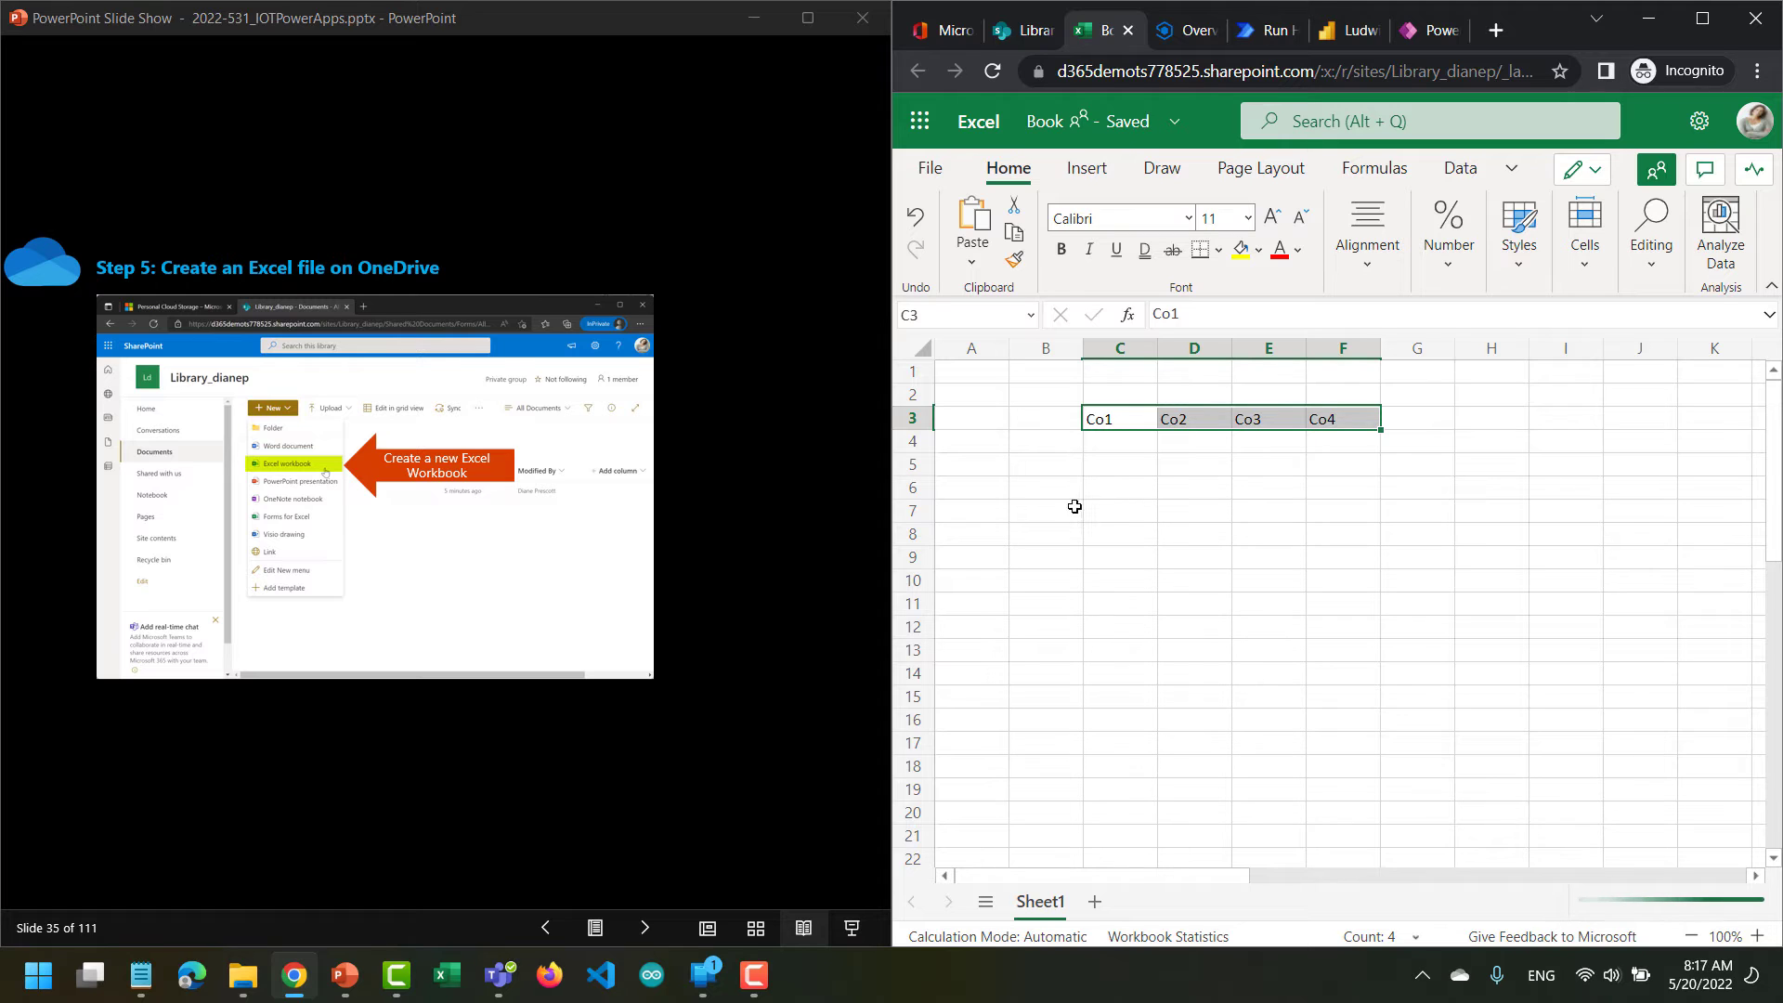
click(1520, 276)
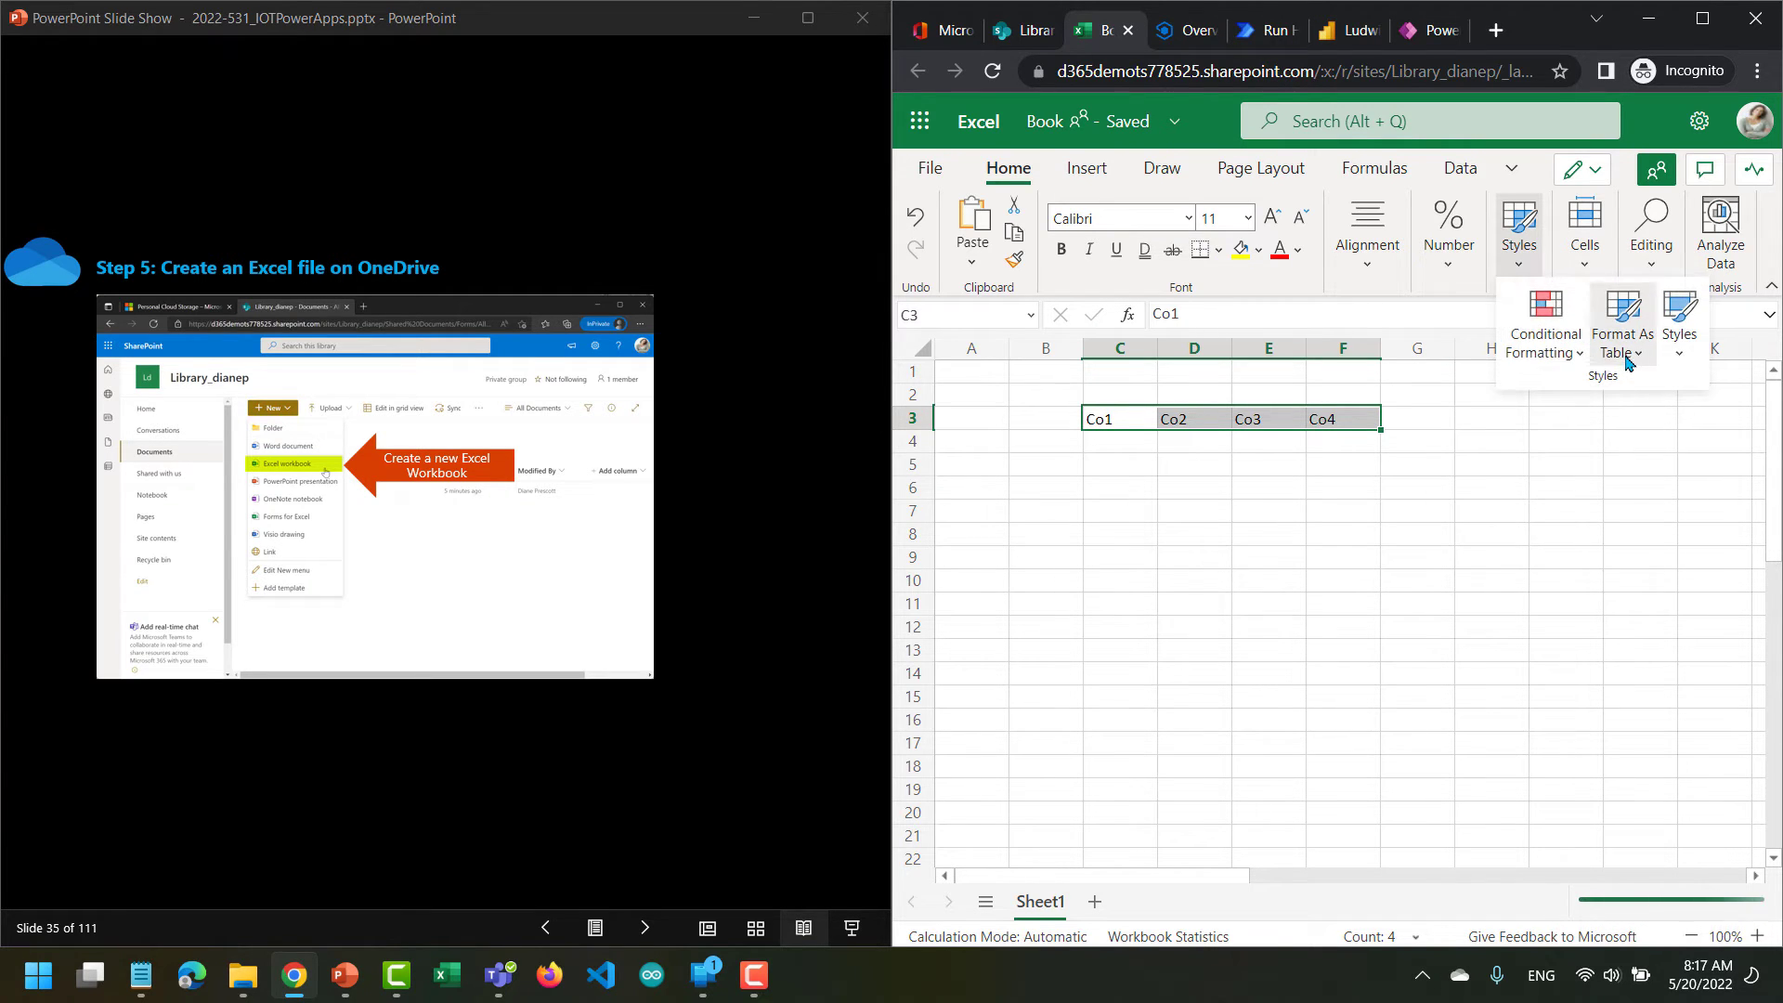
click(1626, 358)
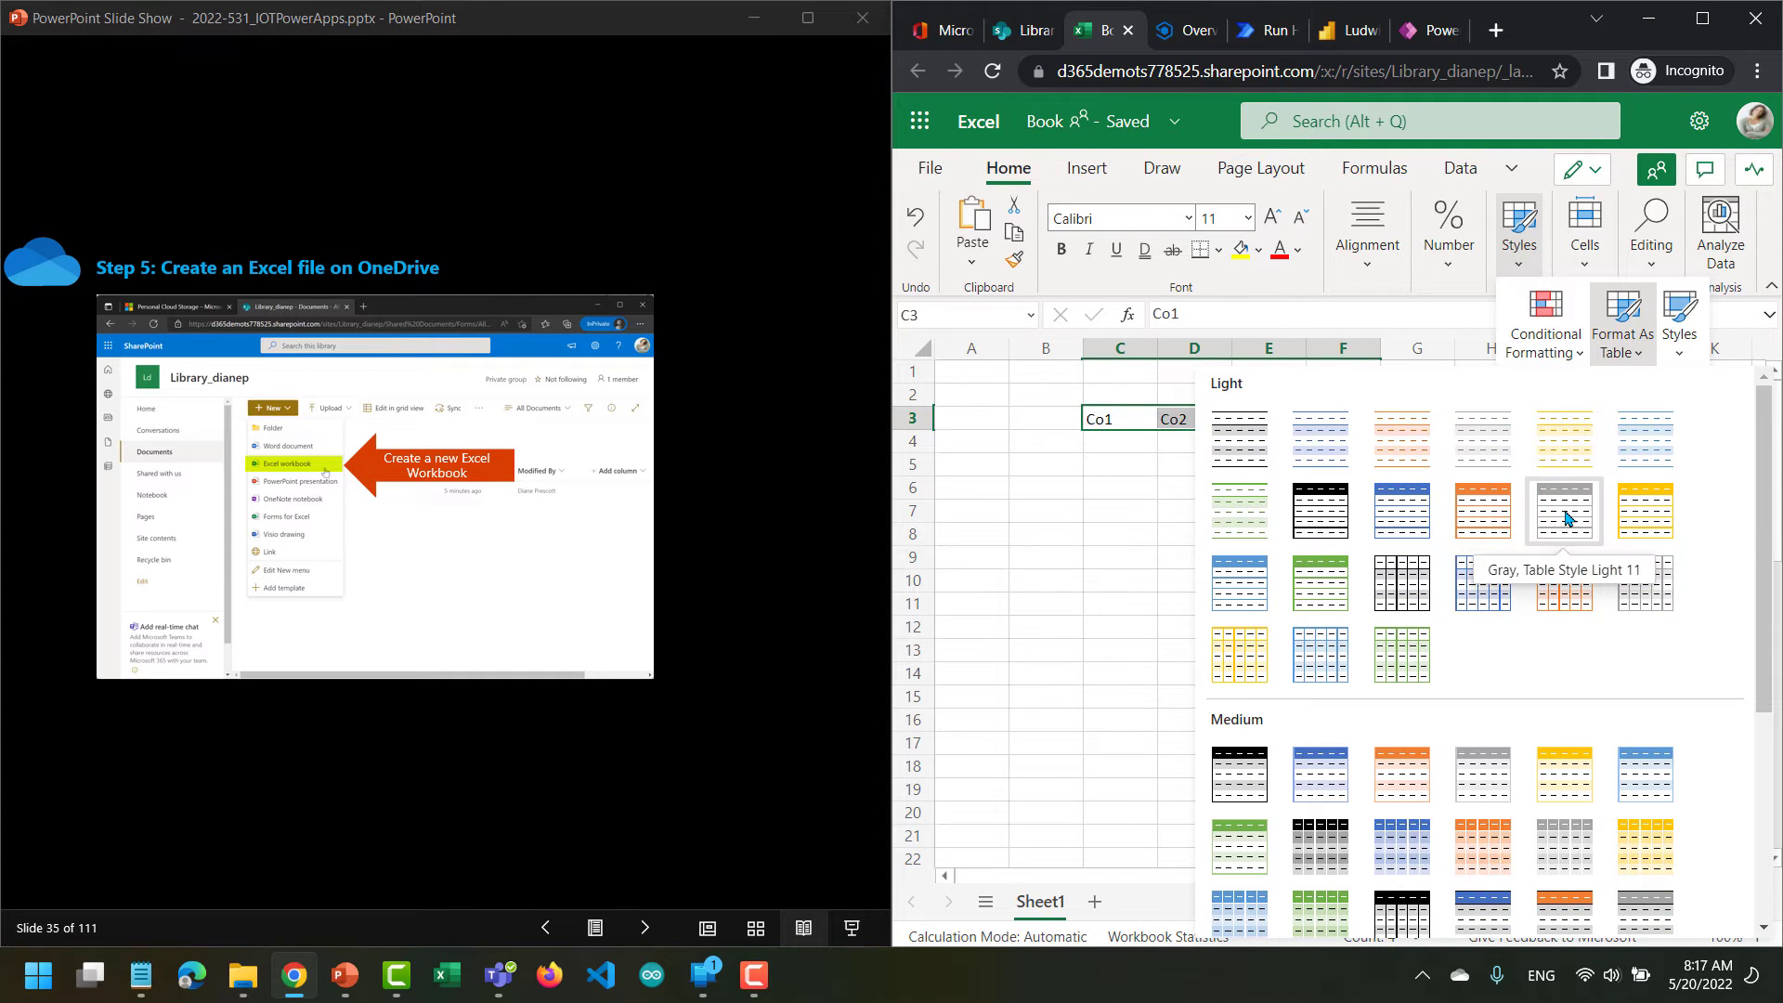
click(1567, 512)
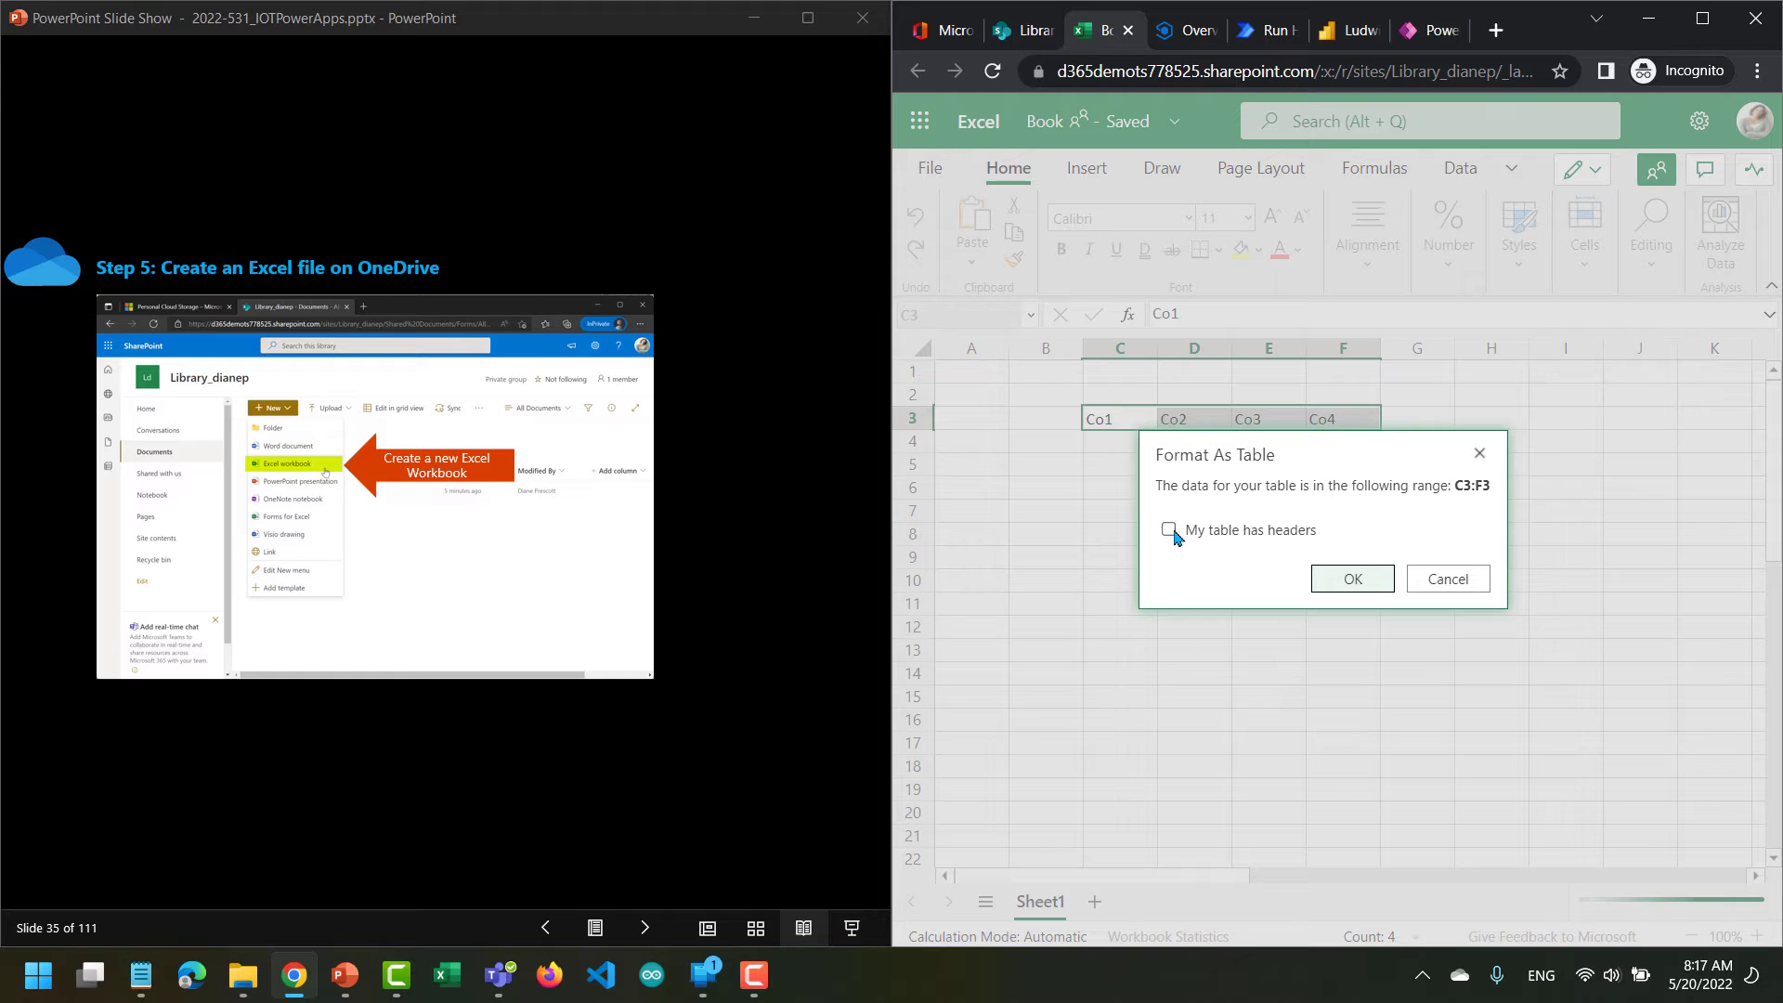
click(1168, 530)
click(1351, 581)
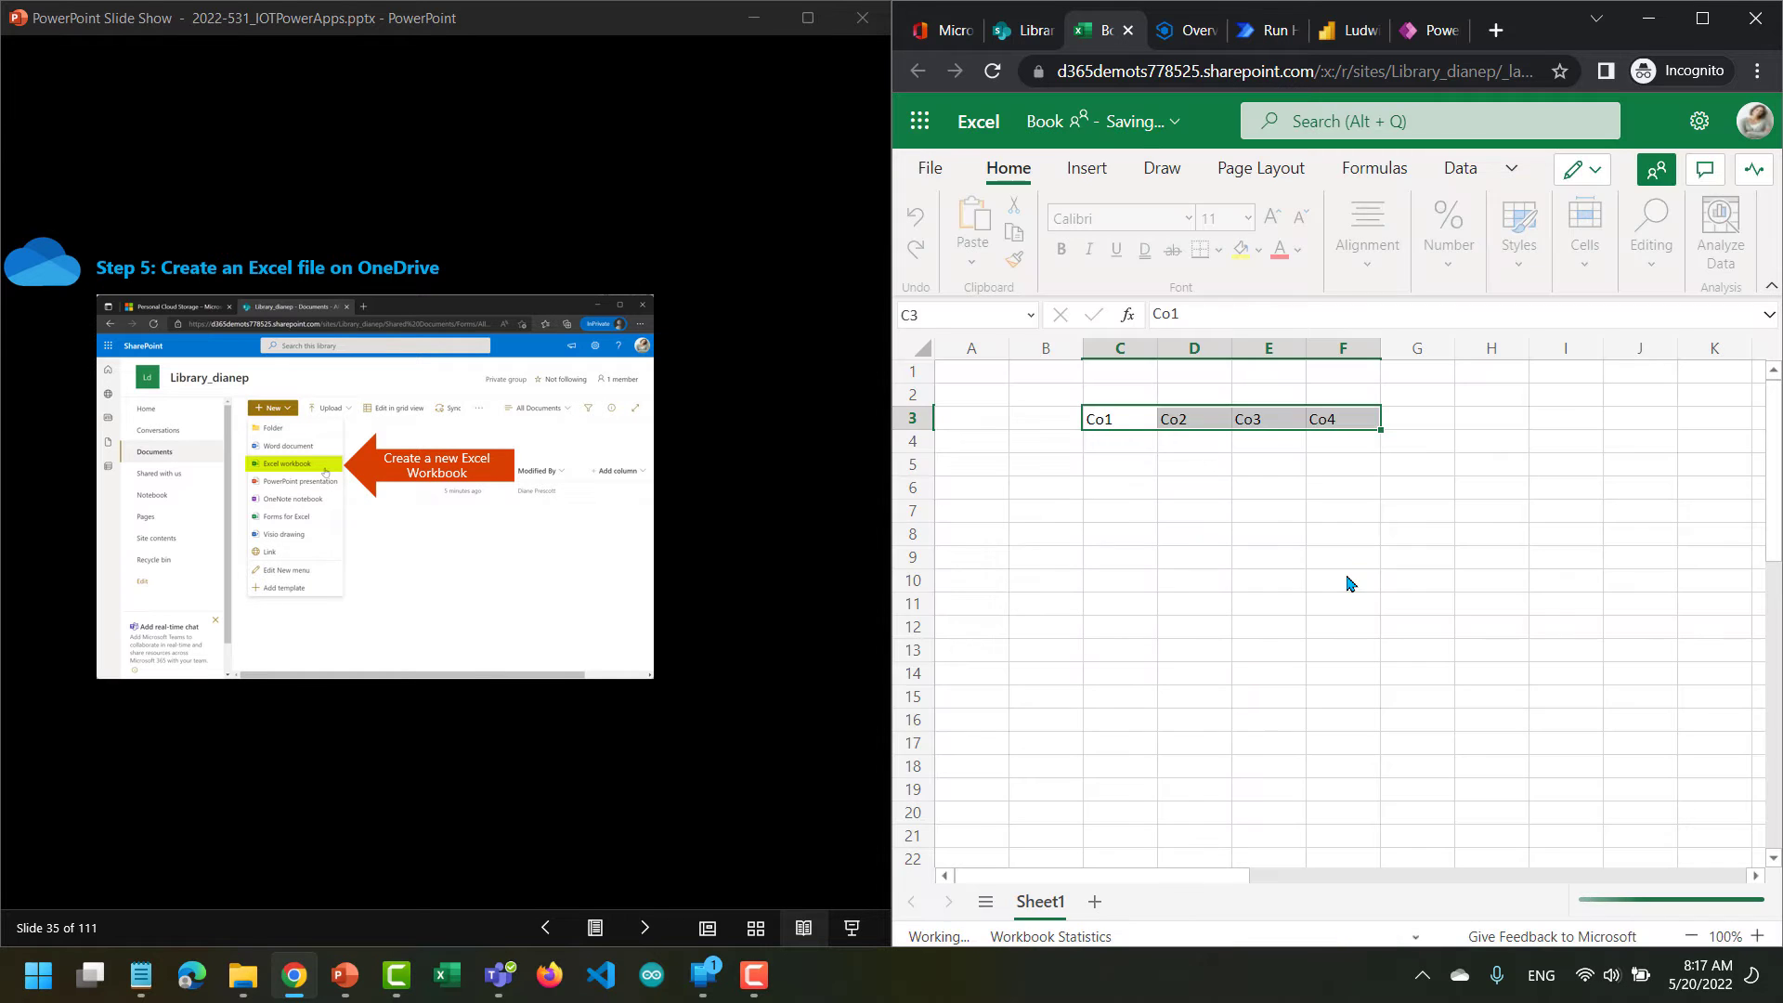
click(1239, 487)
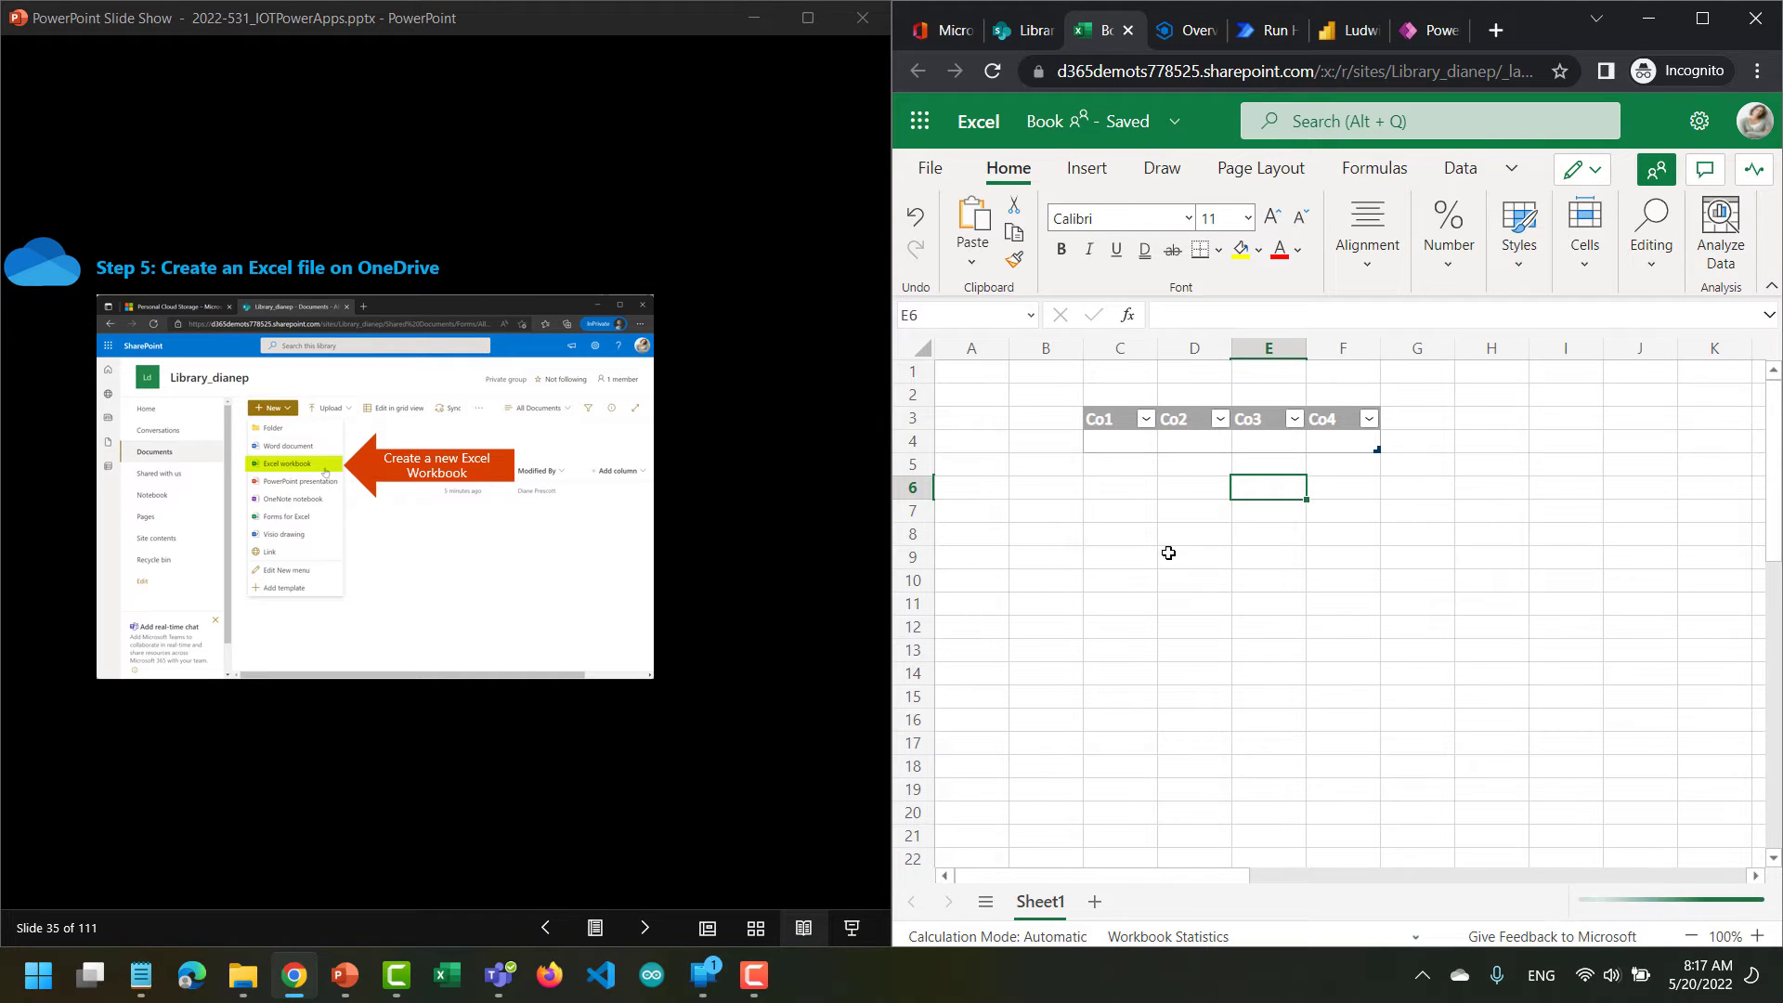
Close the workbook and rename Book.xlsx in the library to LudwigEnglish.
click(1127, 33)
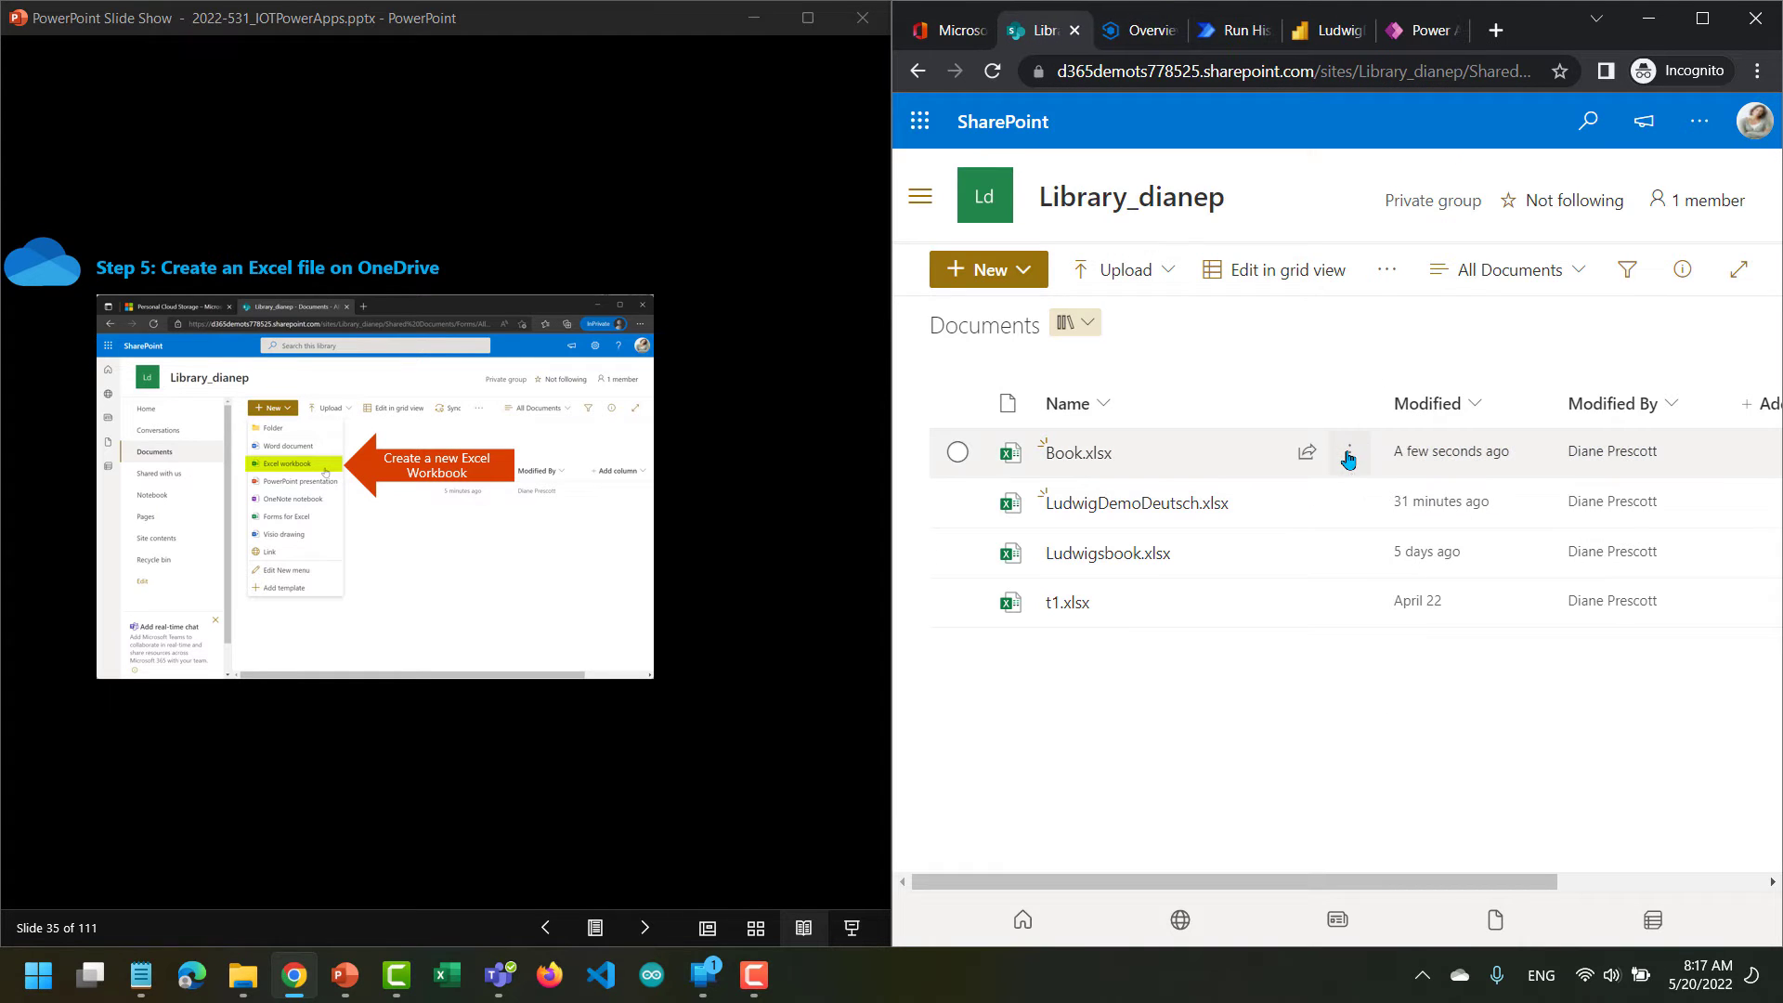
click(1348, 455)
click(1348, 454)
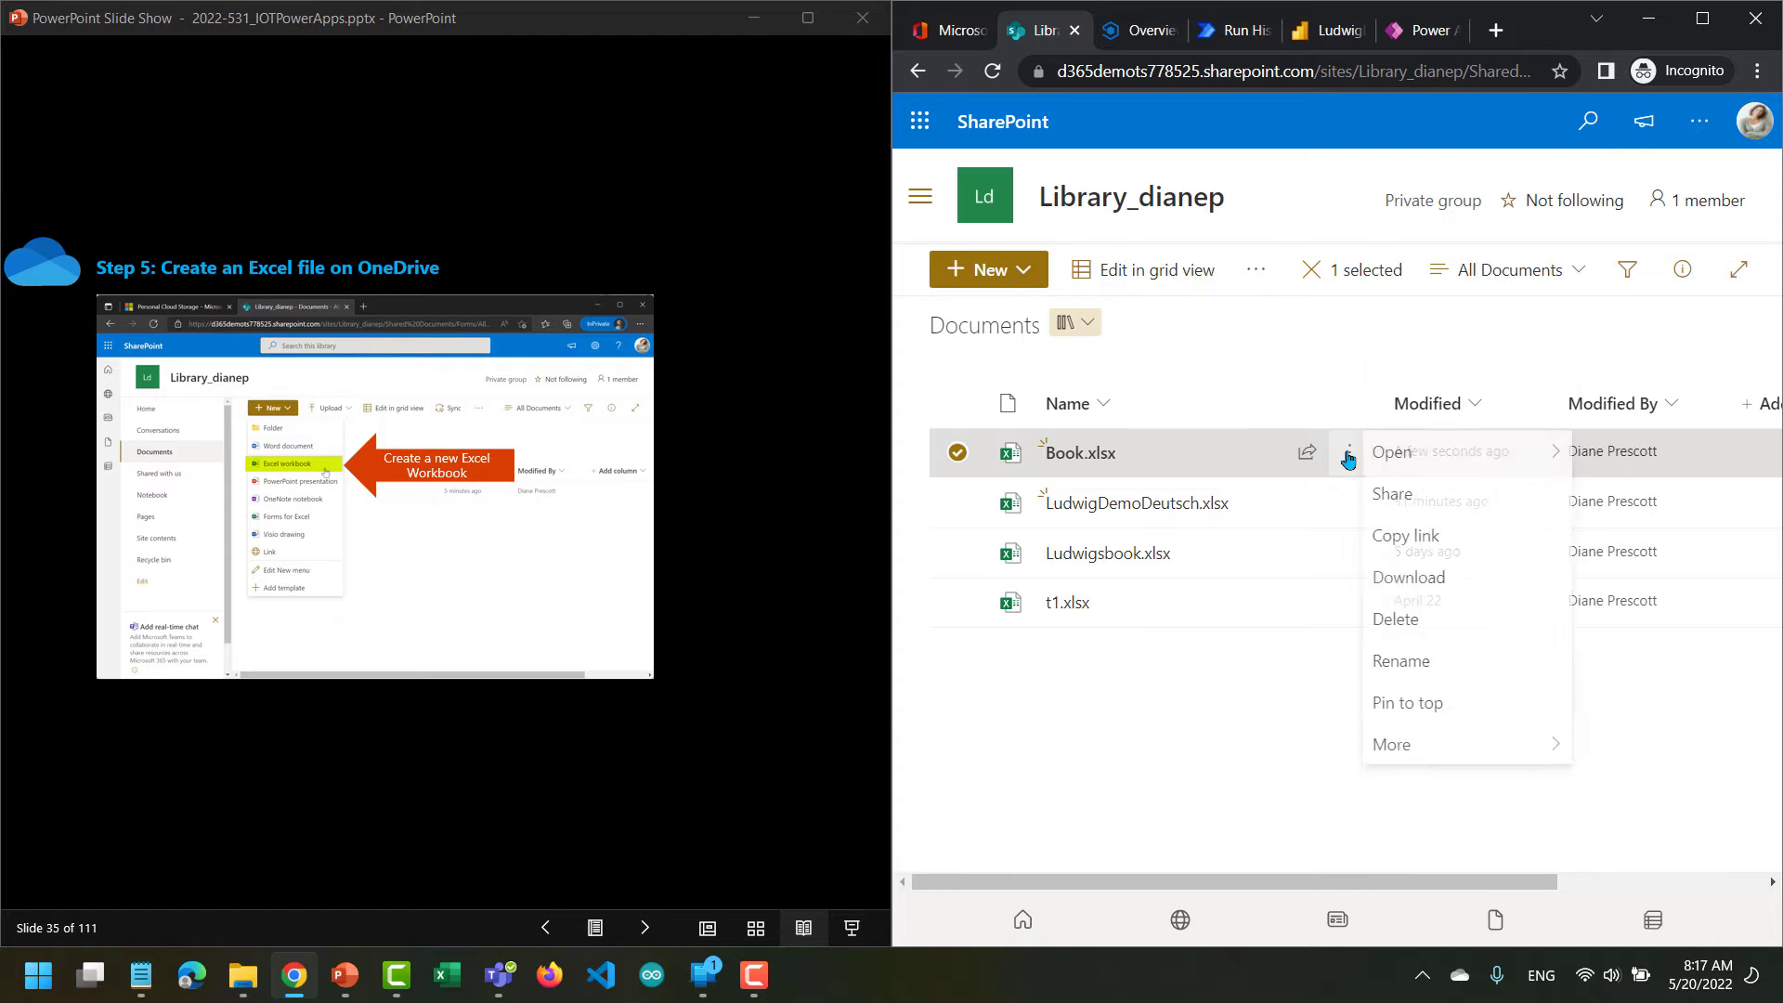
click(1429, 632)
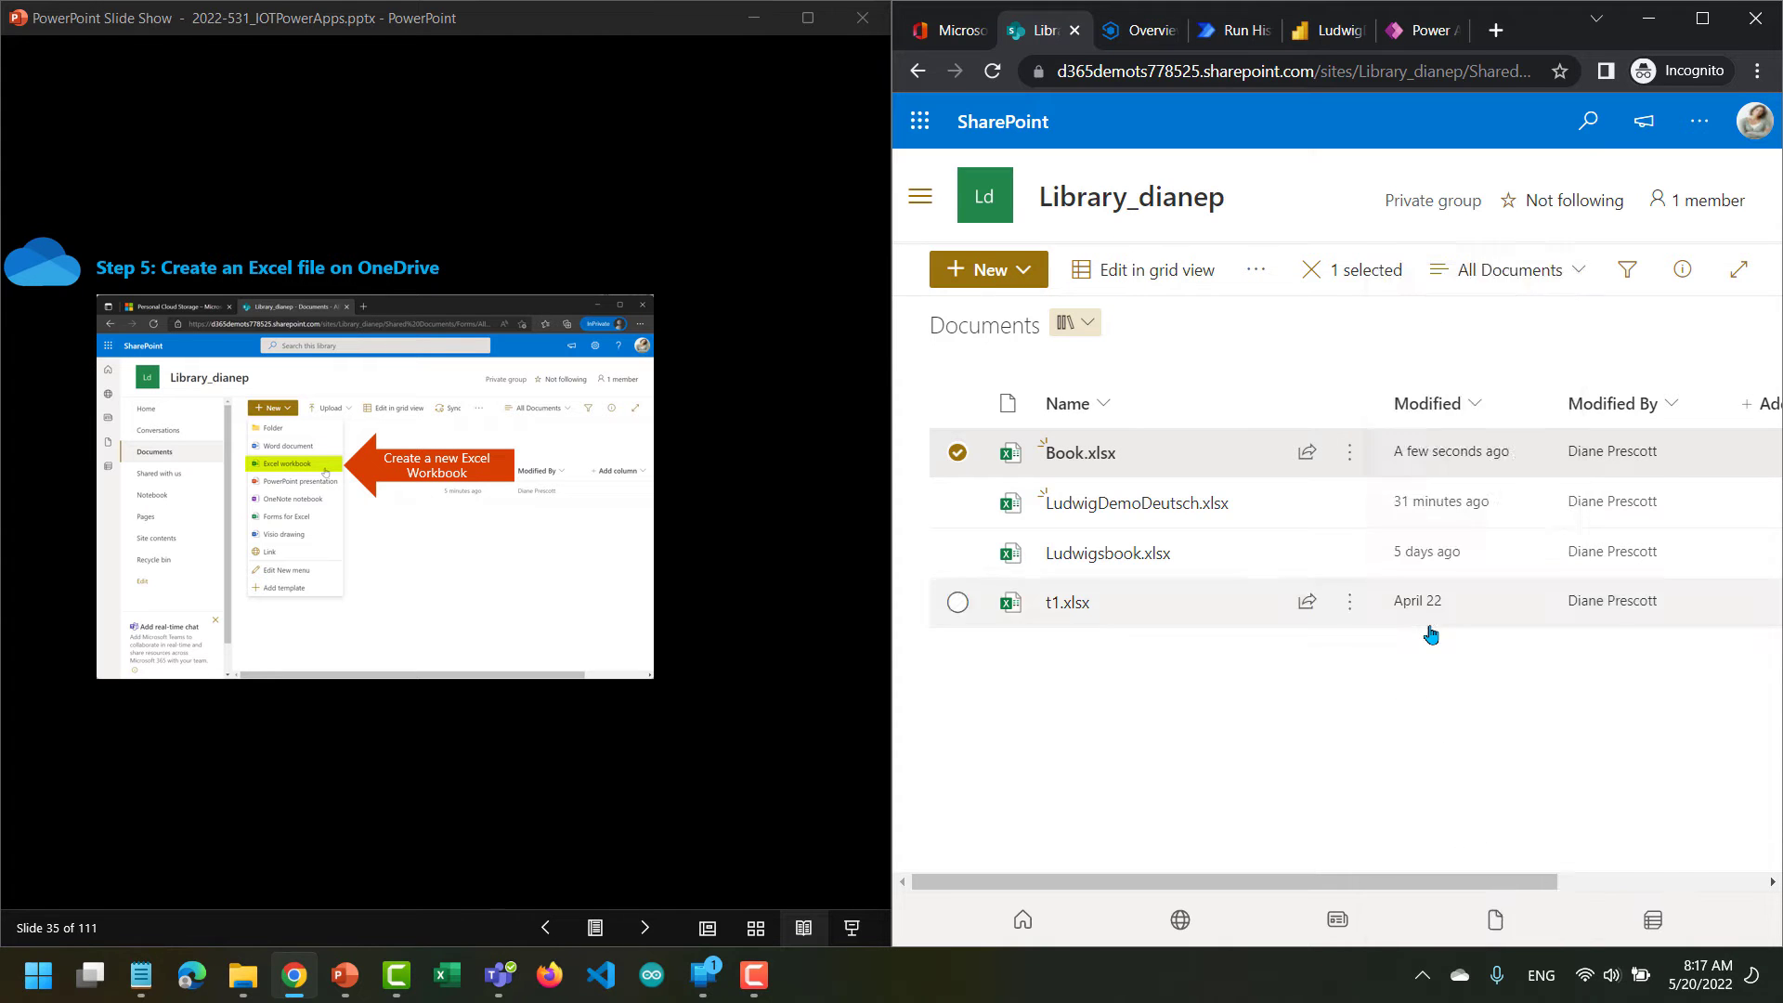
text(LudwigEnglish)
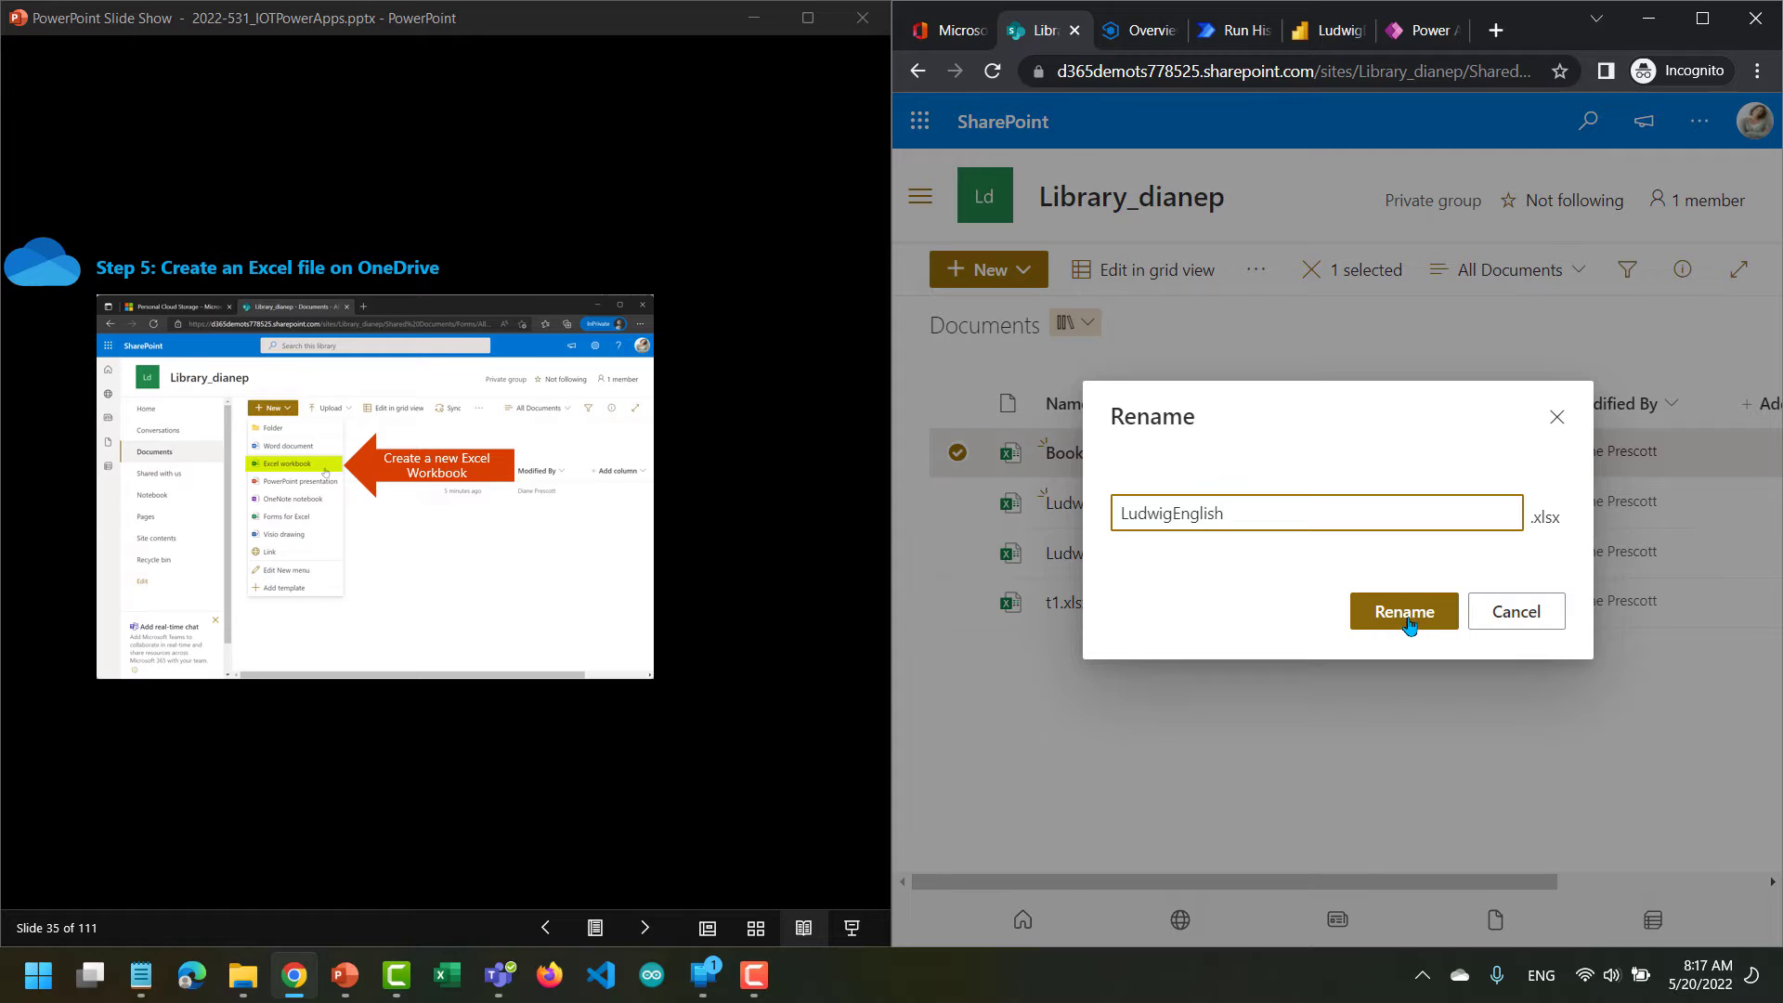
click(1430, 631)
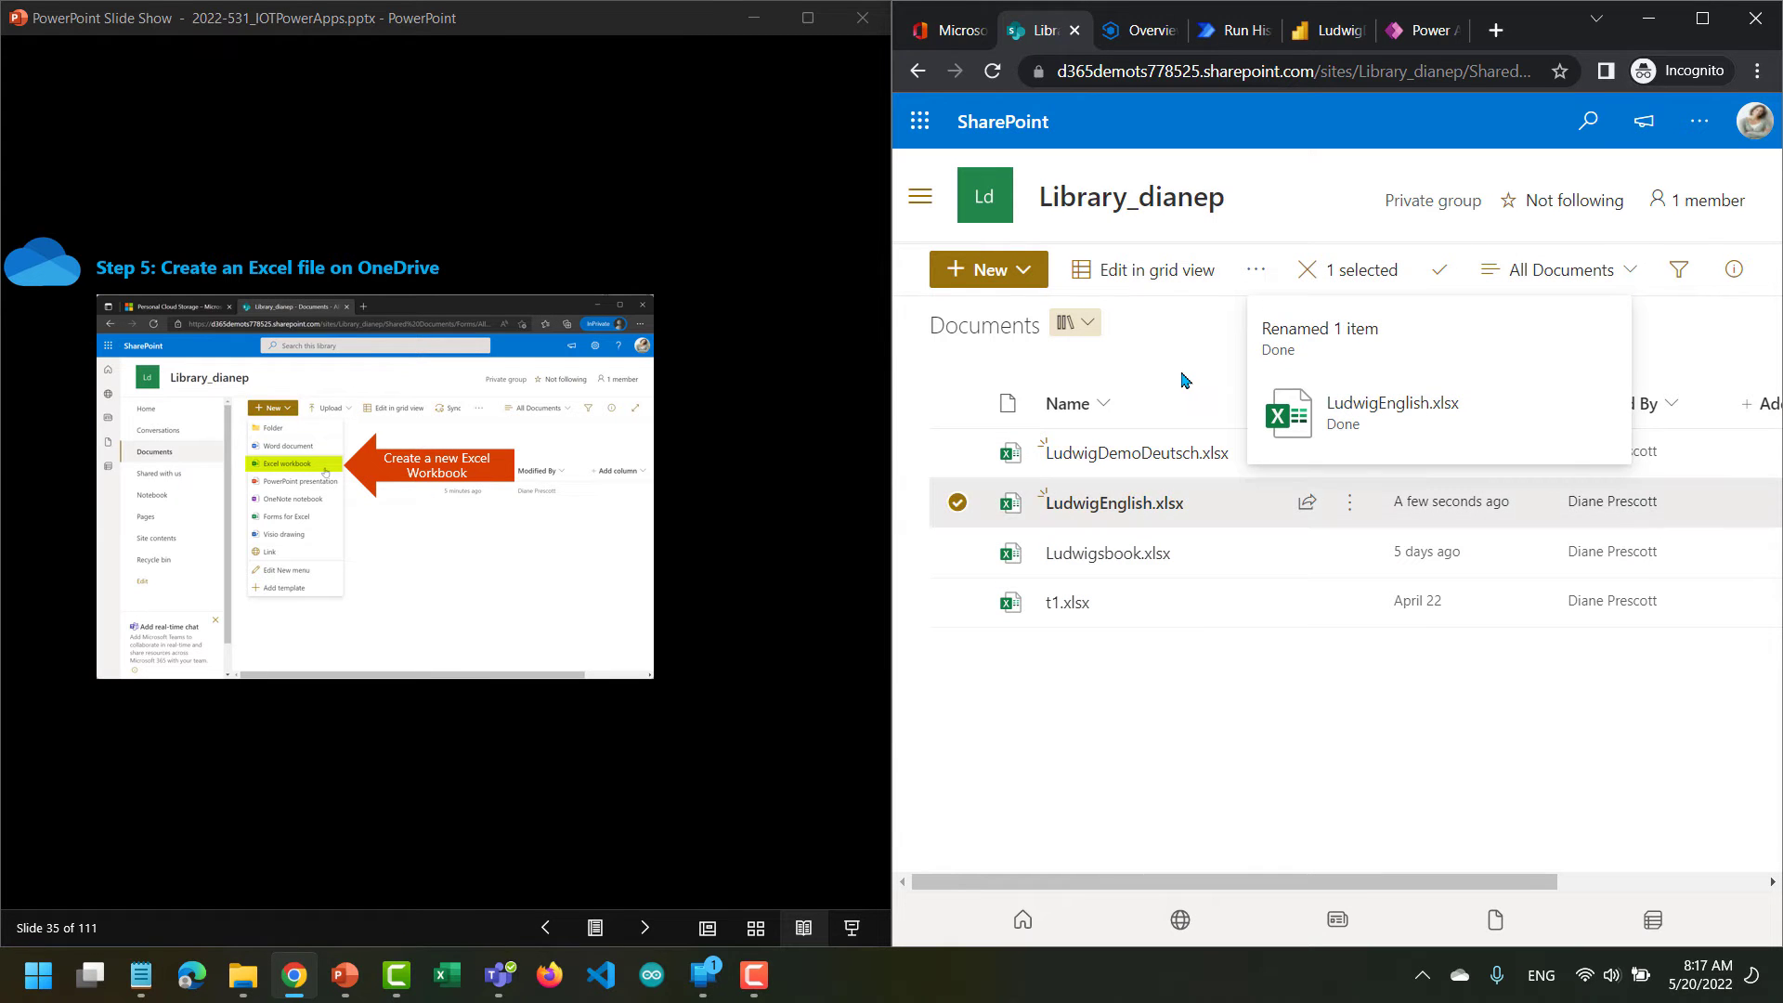
Advance the slides past the rest of Step 5 and the Aim overview to Step 6: Move sensor data to Excel.
mouse_move(1123, 509)
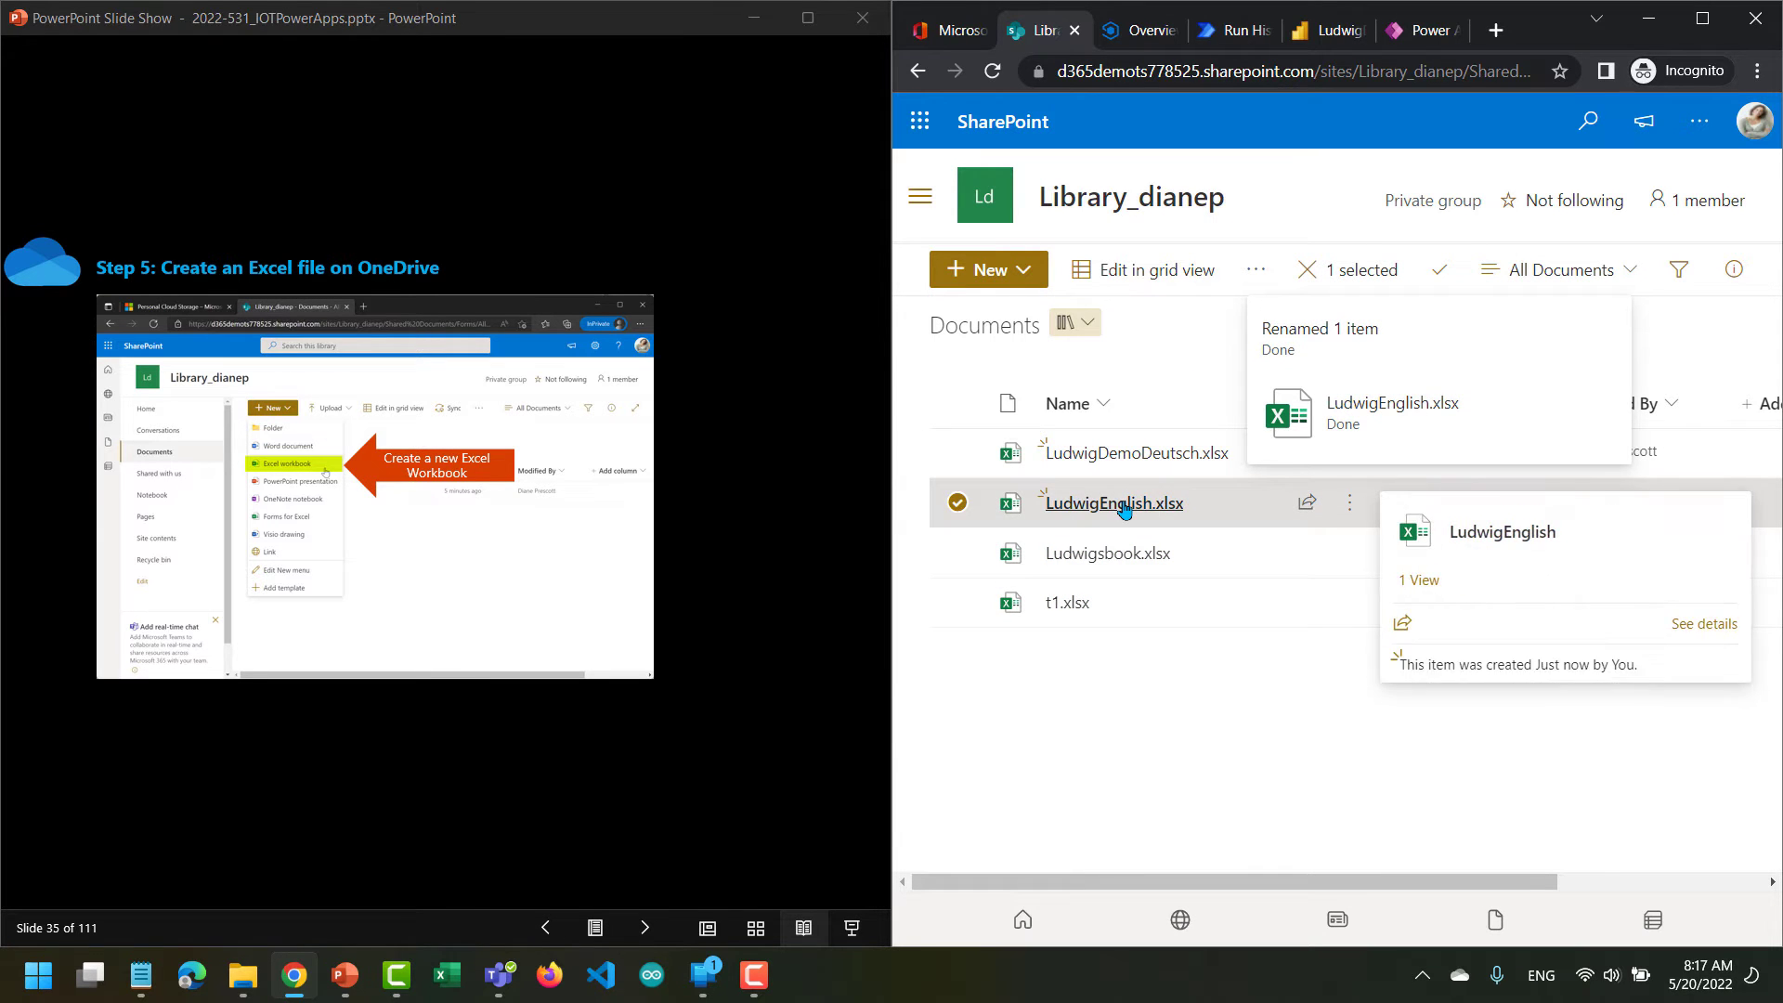
click(643, 926)
click(643, 926)
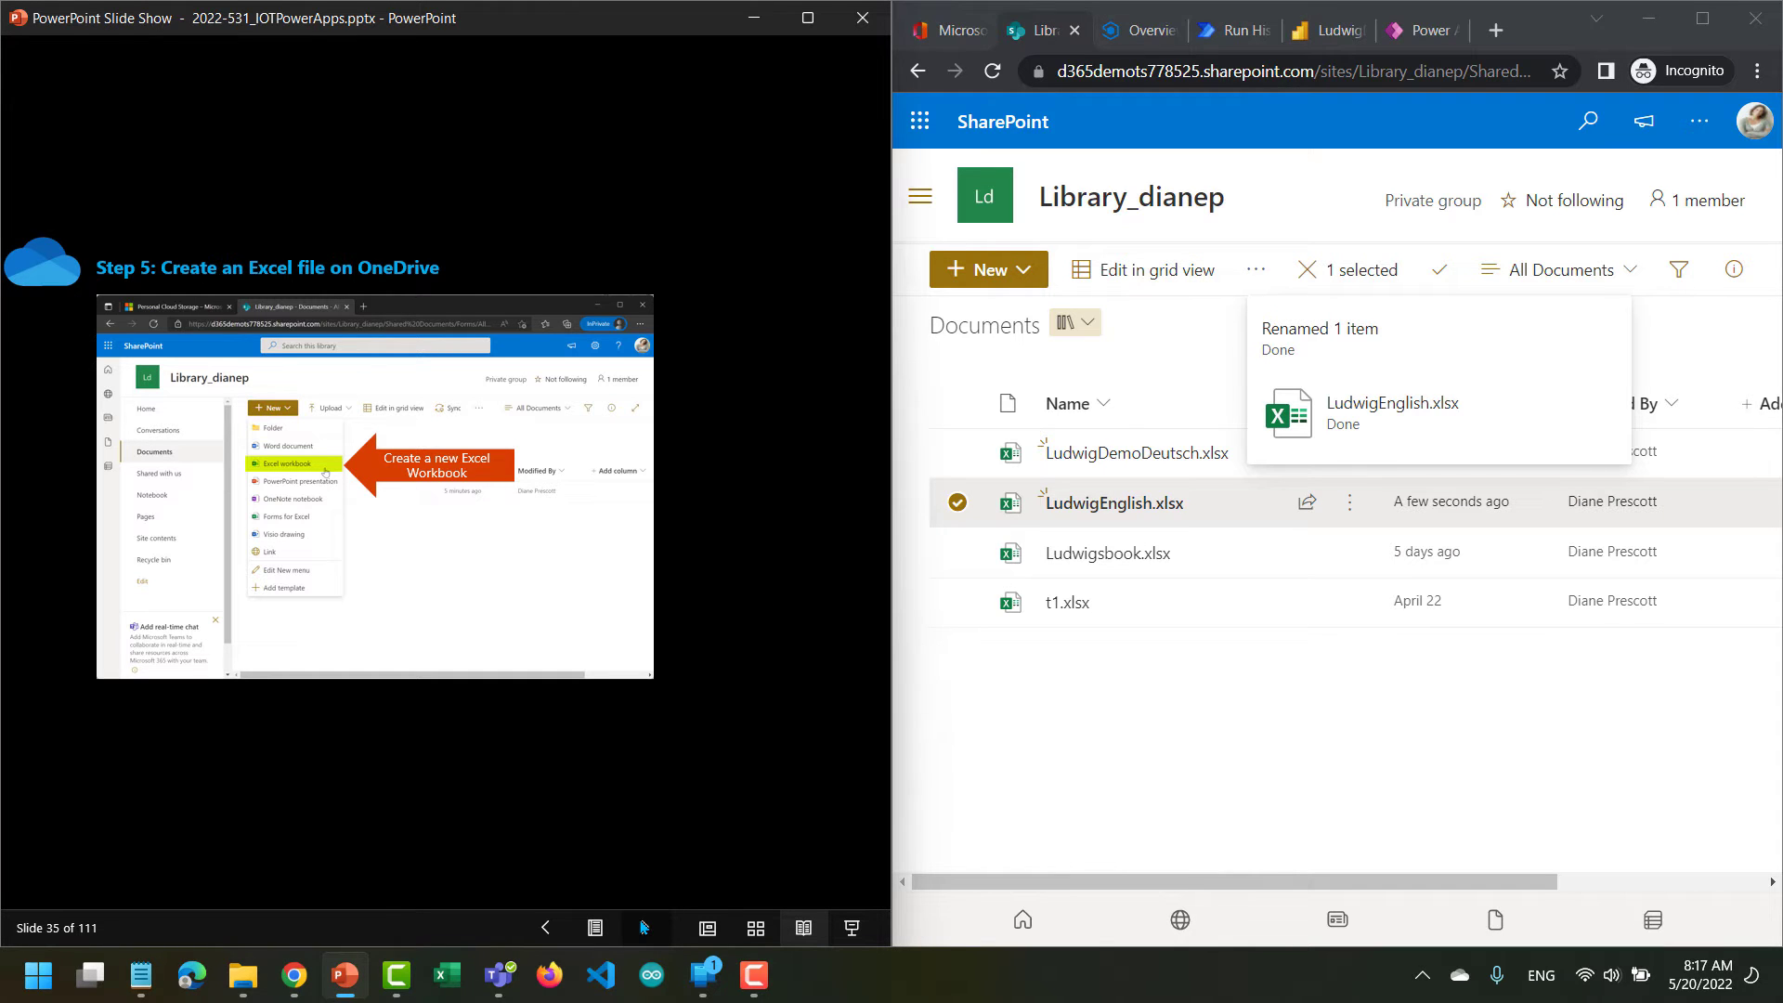
click(643, 926)
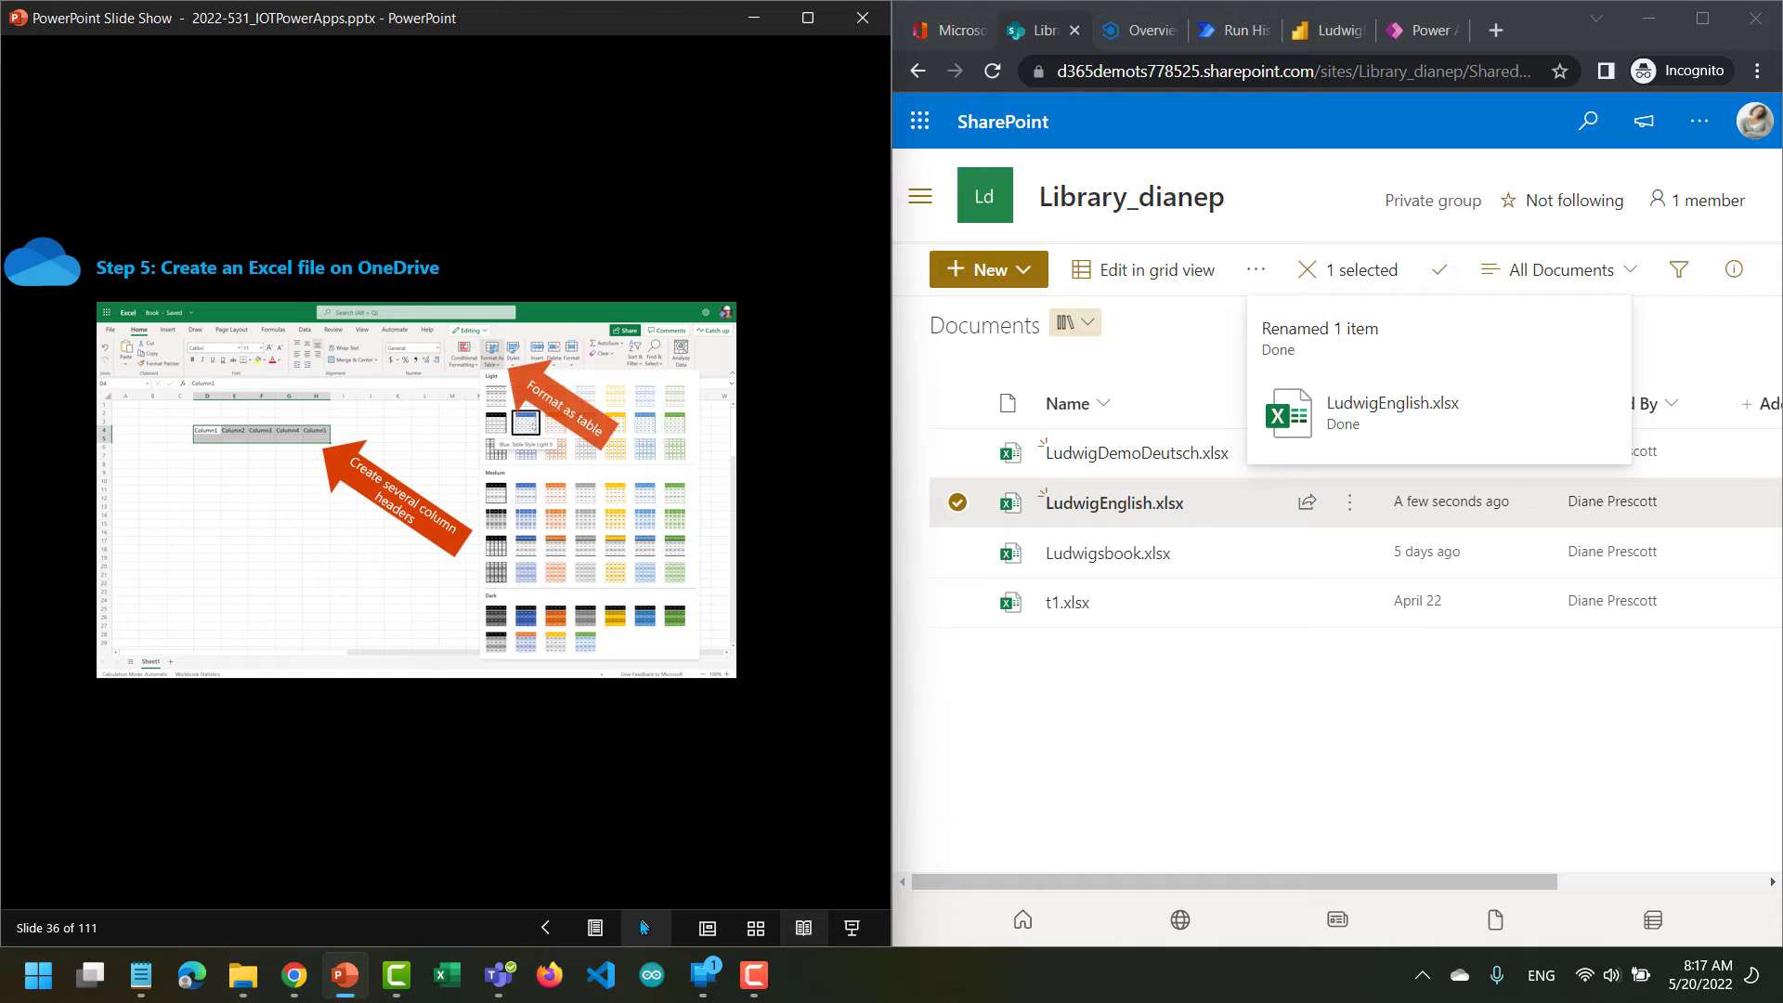
click(643, 927)
click(644, 927)
click(644, 926)
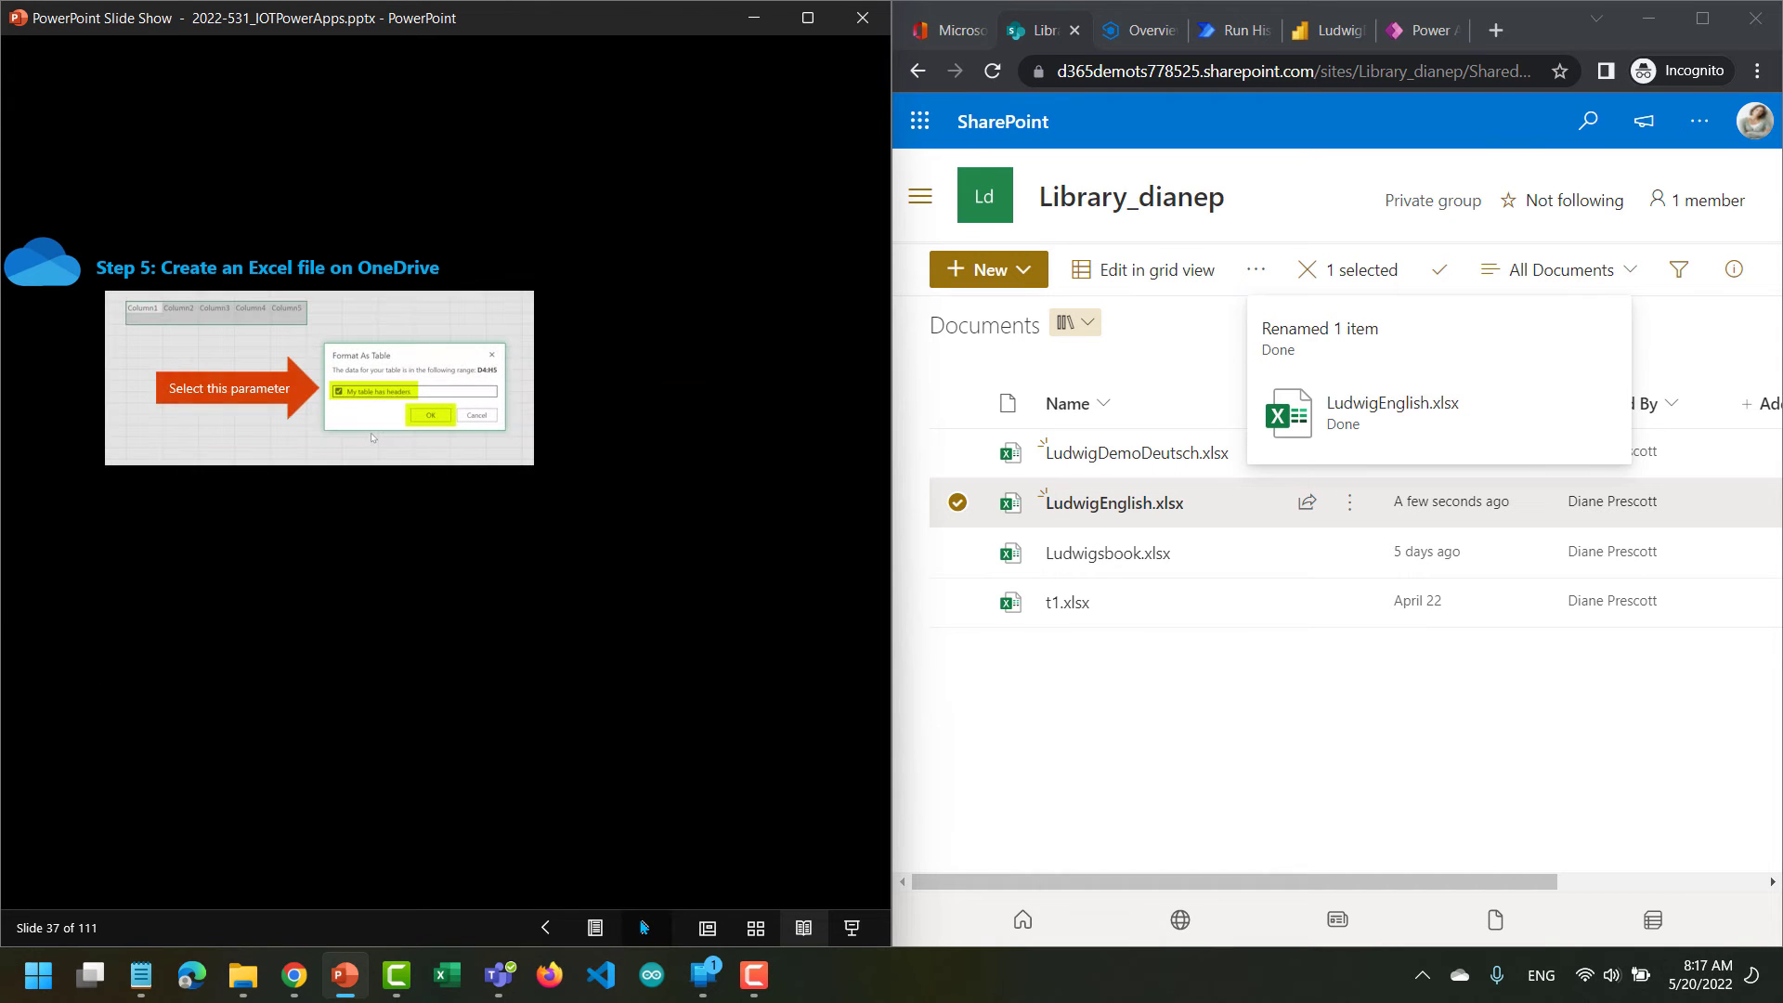
click(644, 927)
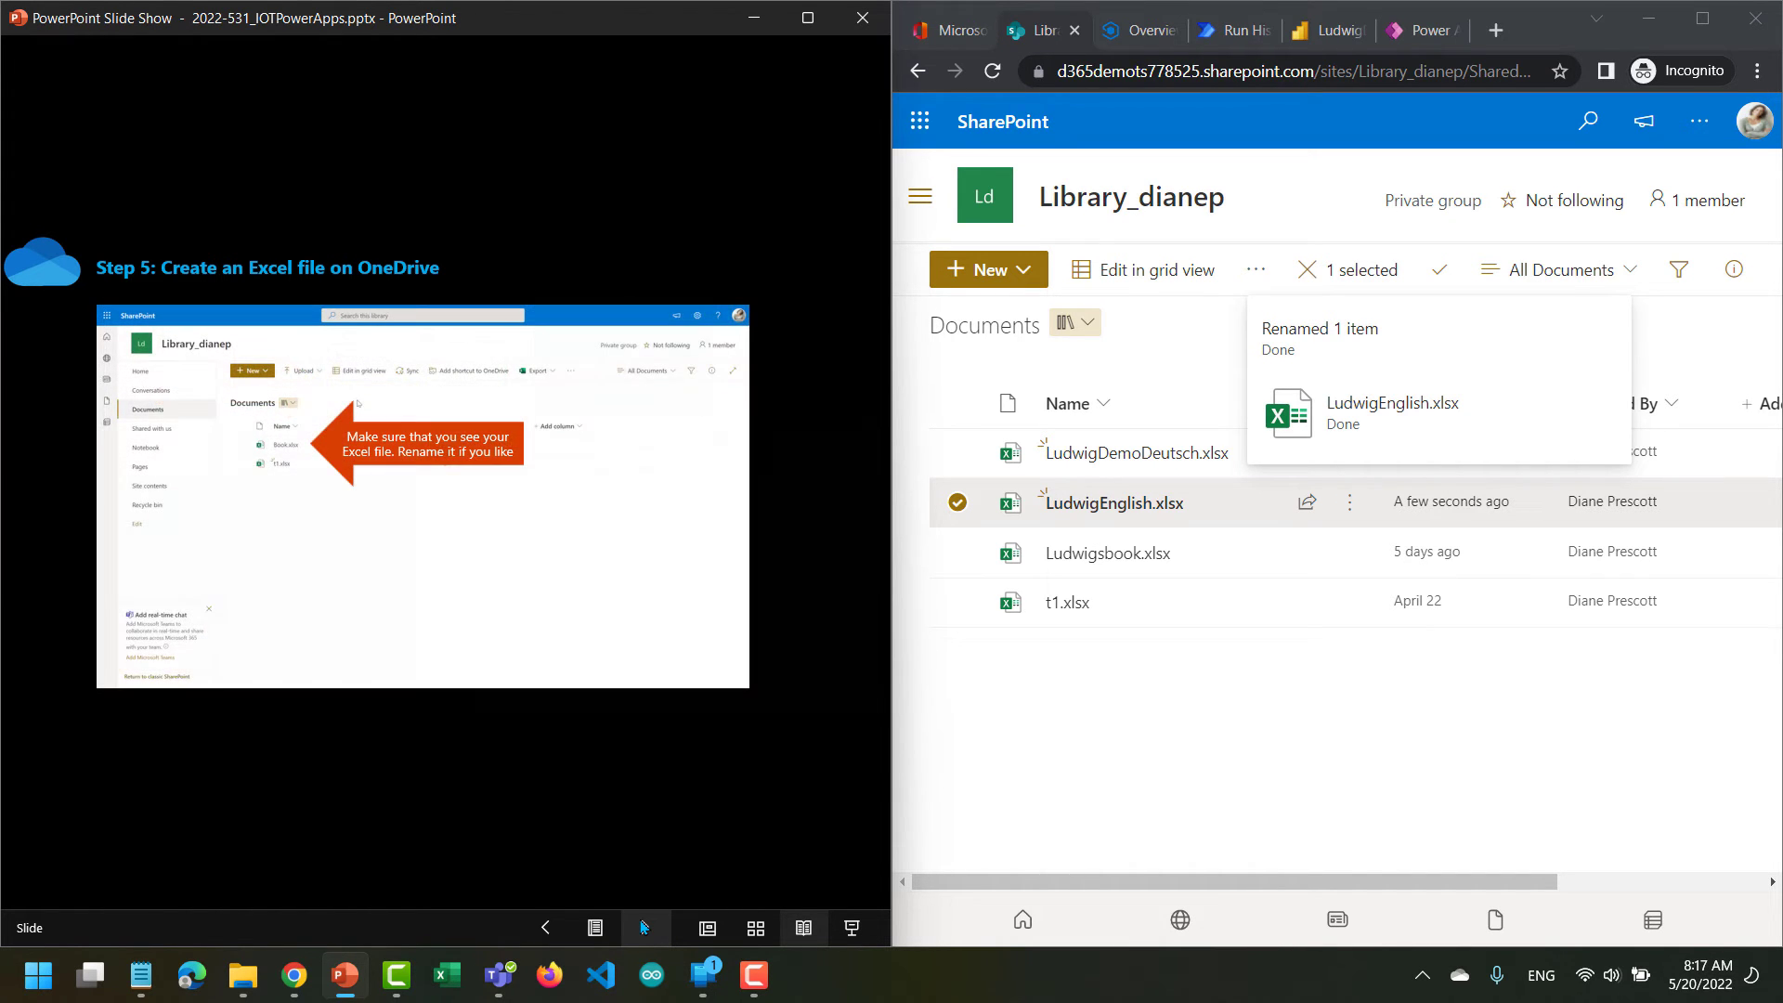
click(643, 926)
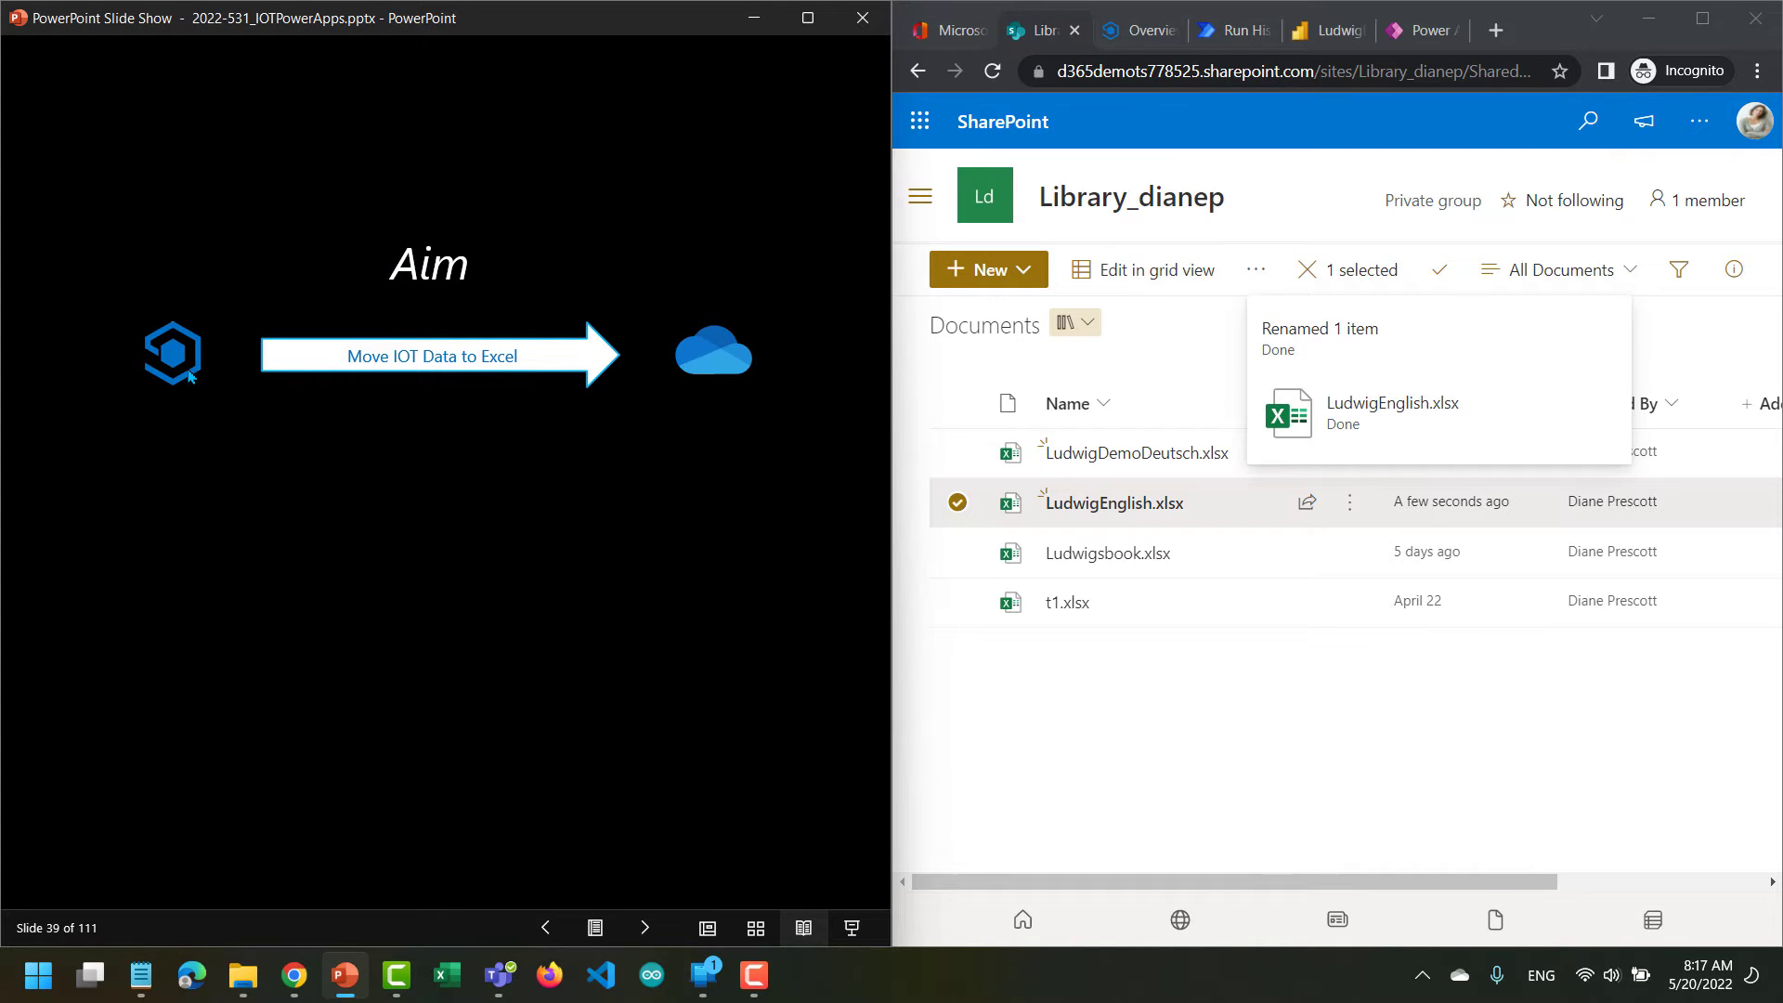
click(641, 934)
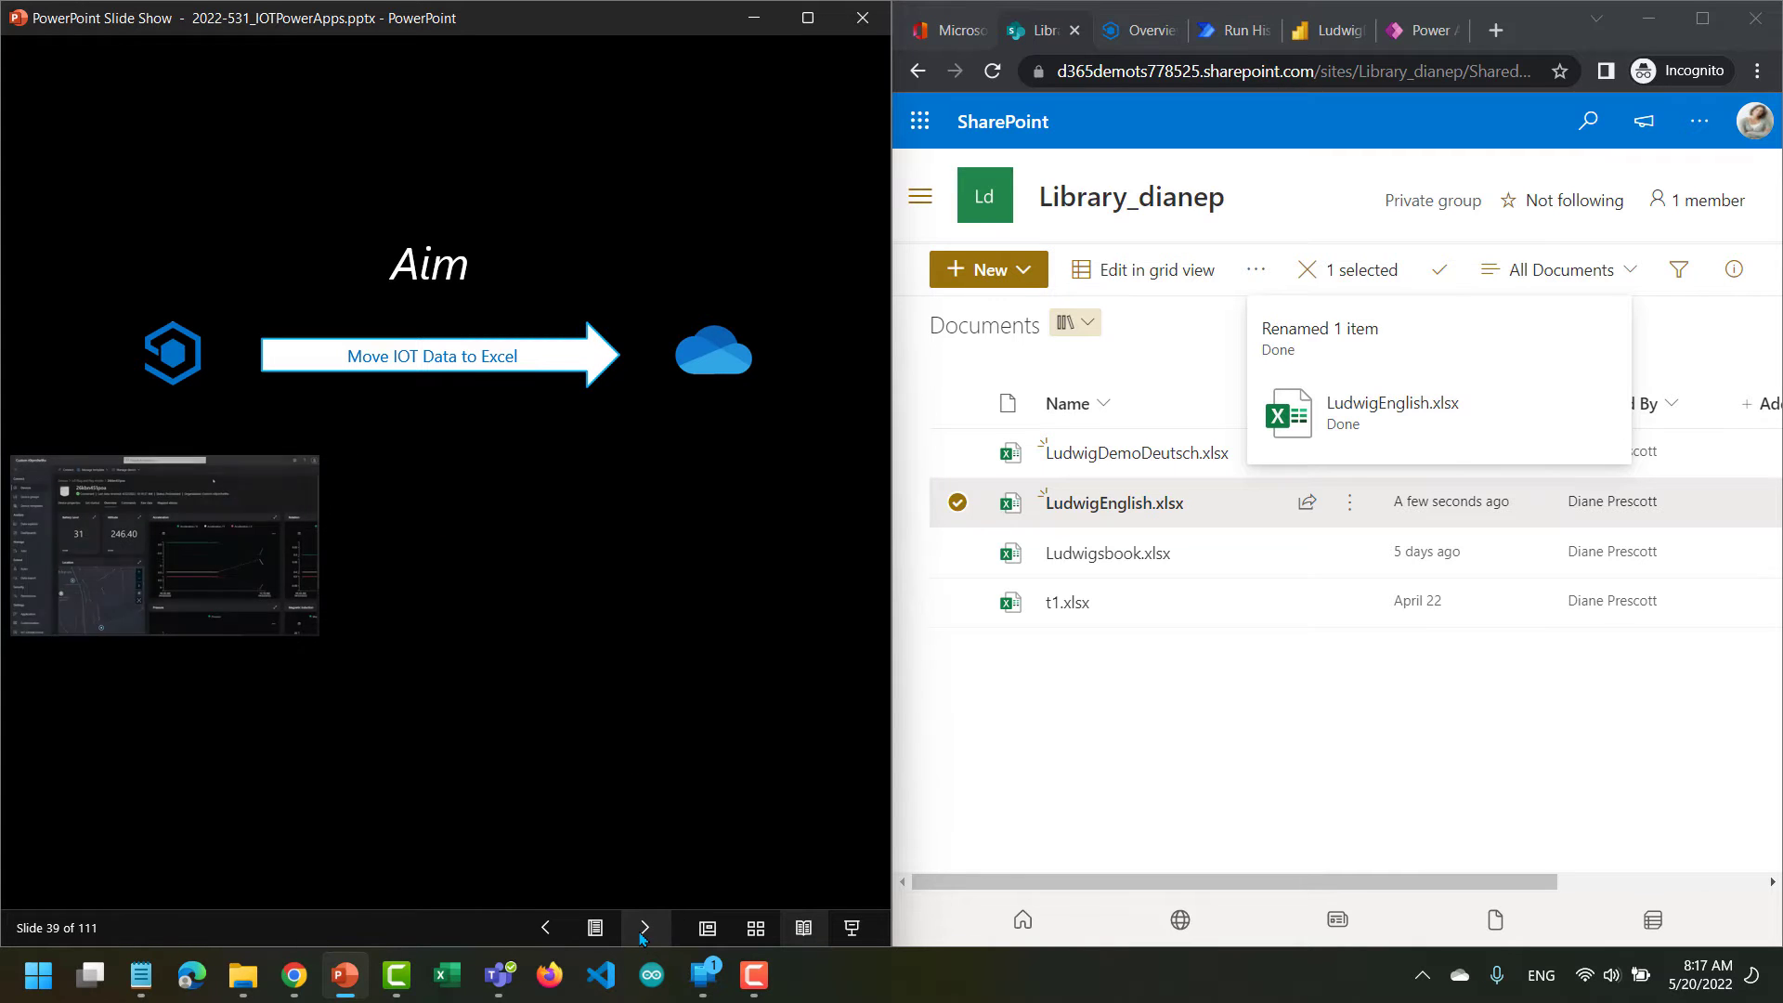
click(641, 934)
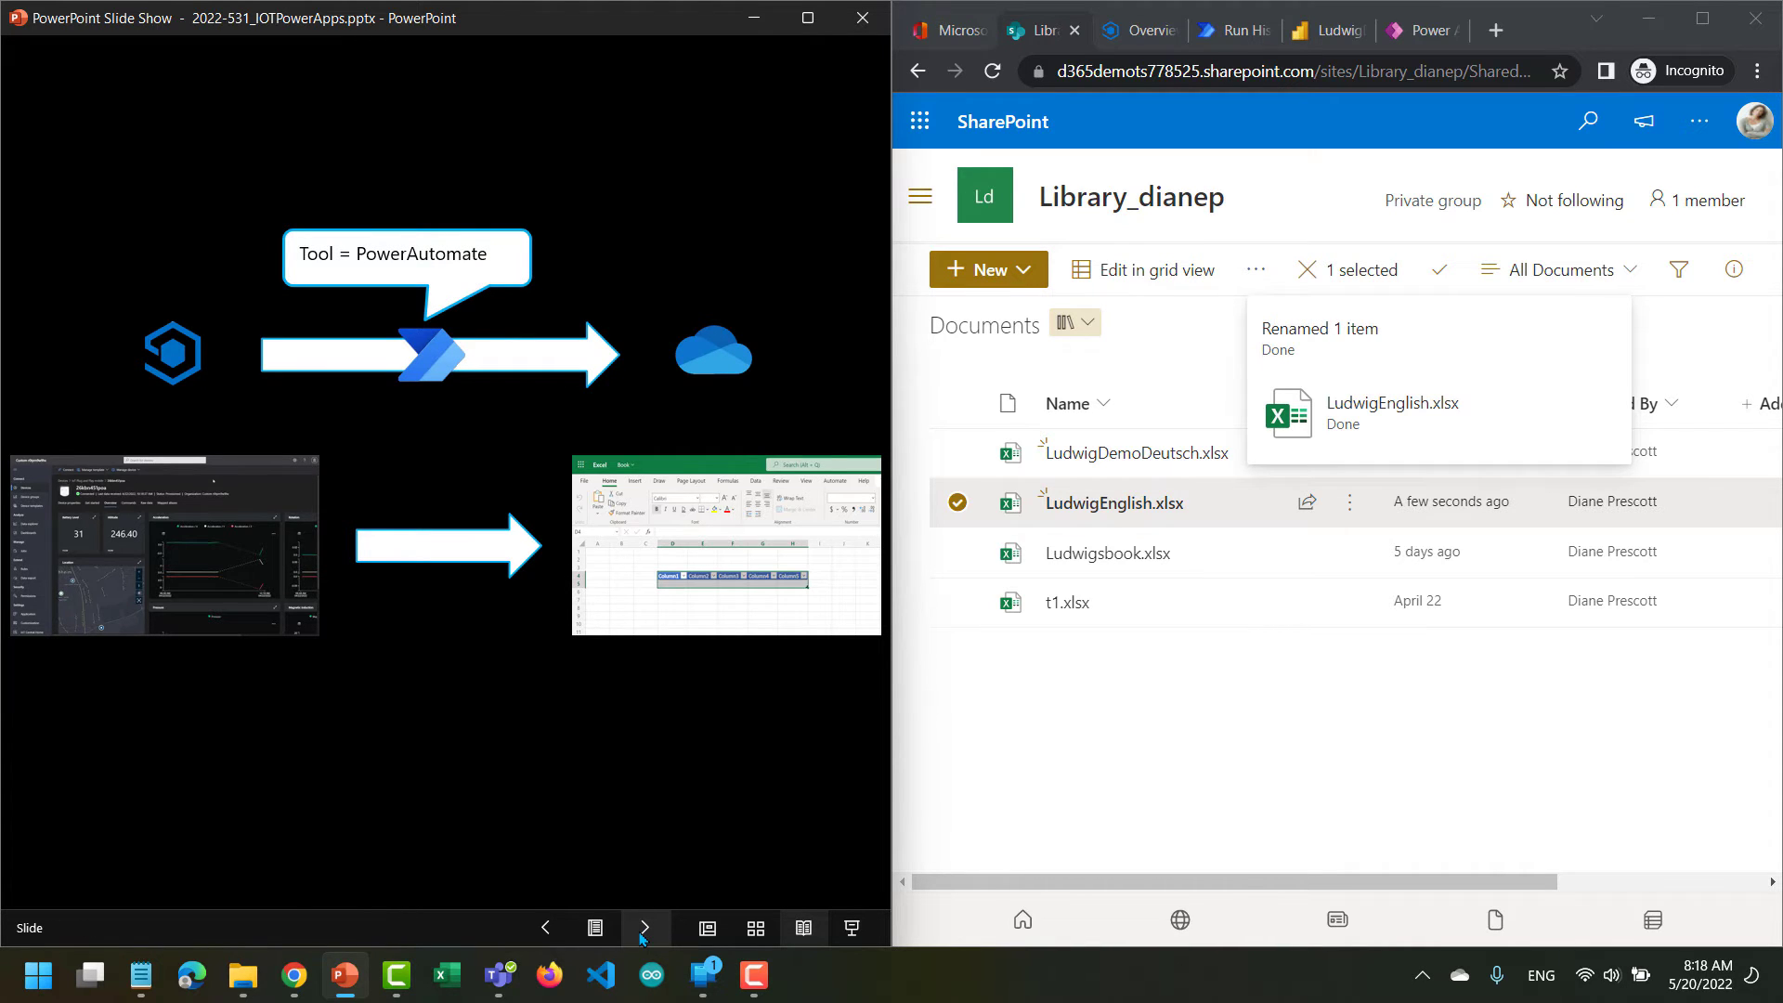
click(640, 934)
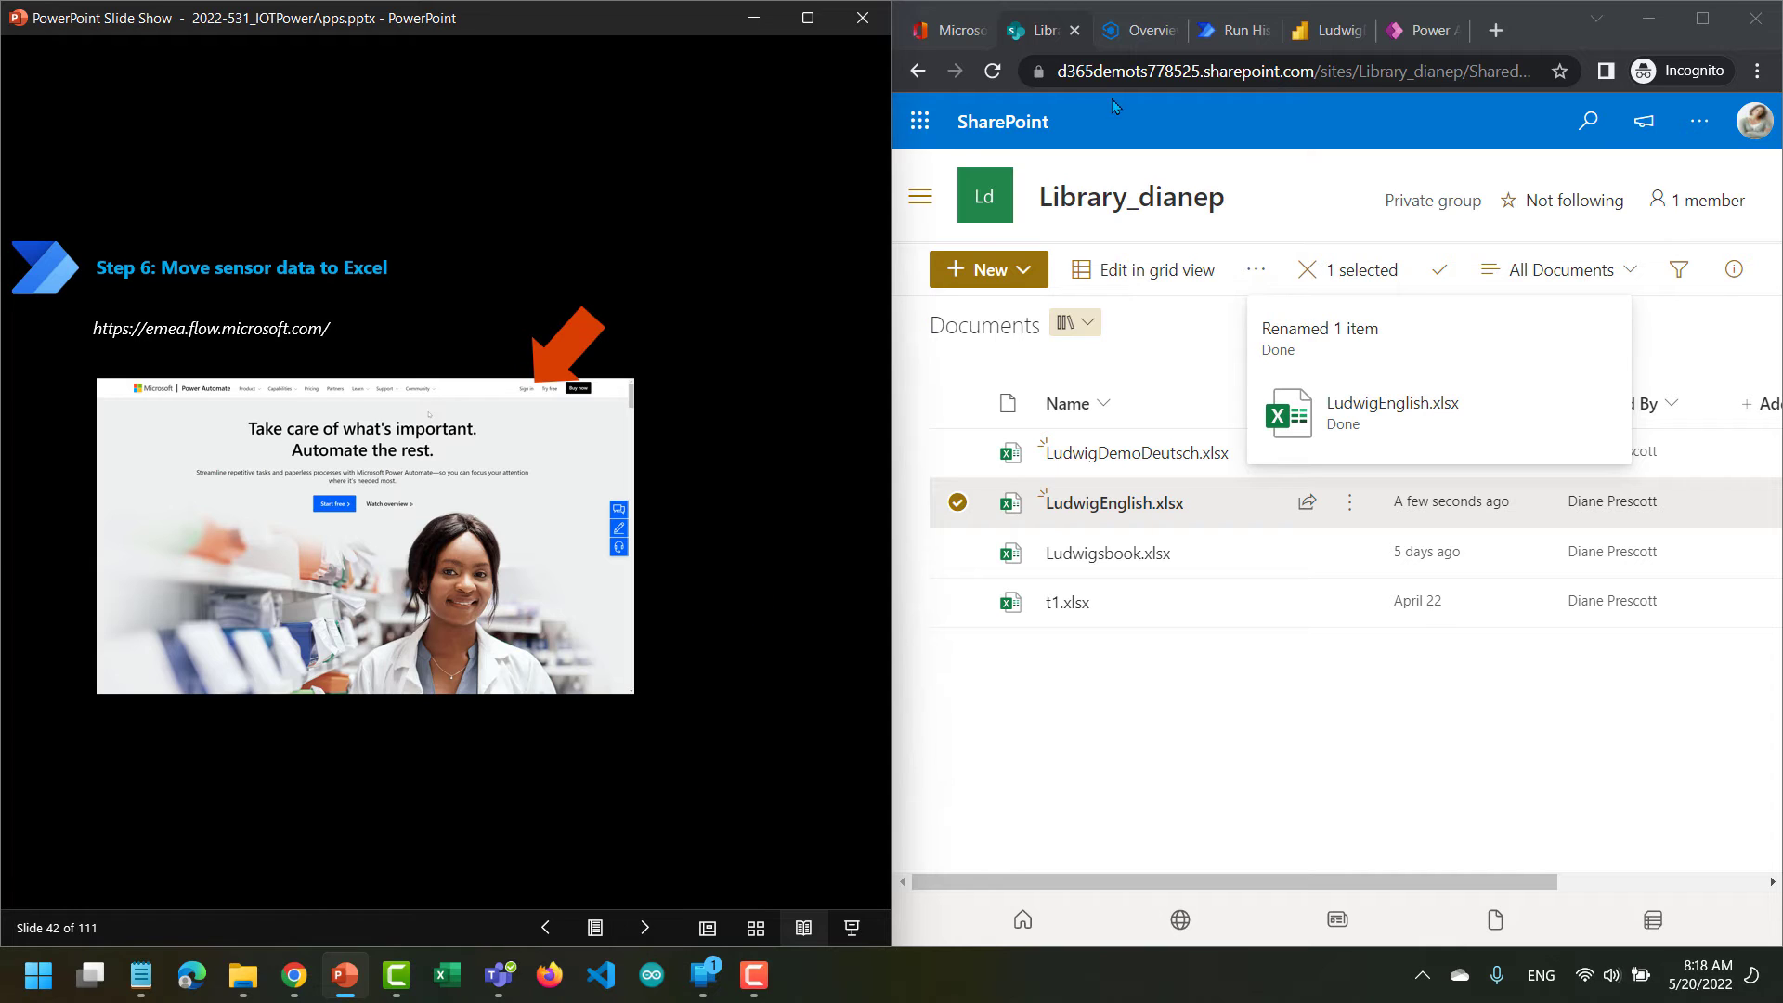
Switch to Power Automate and open the My flows list with the navigation expanded.
click(1239, 34)
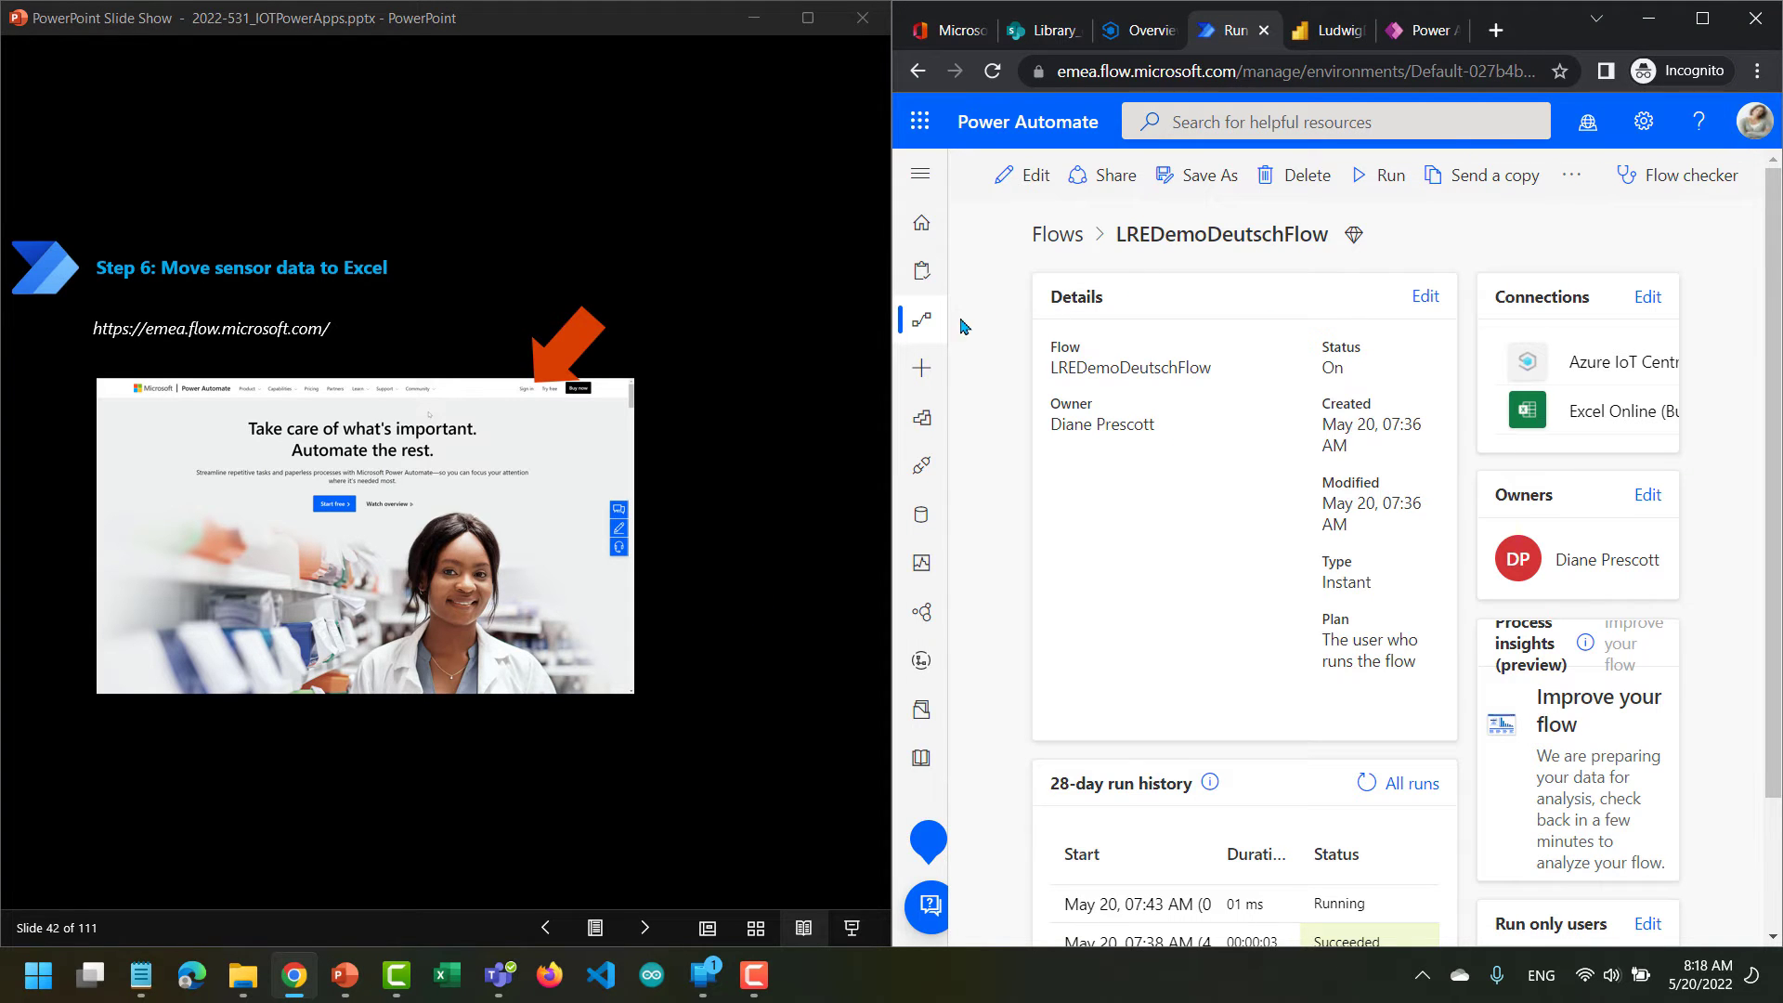
click(921, 191)
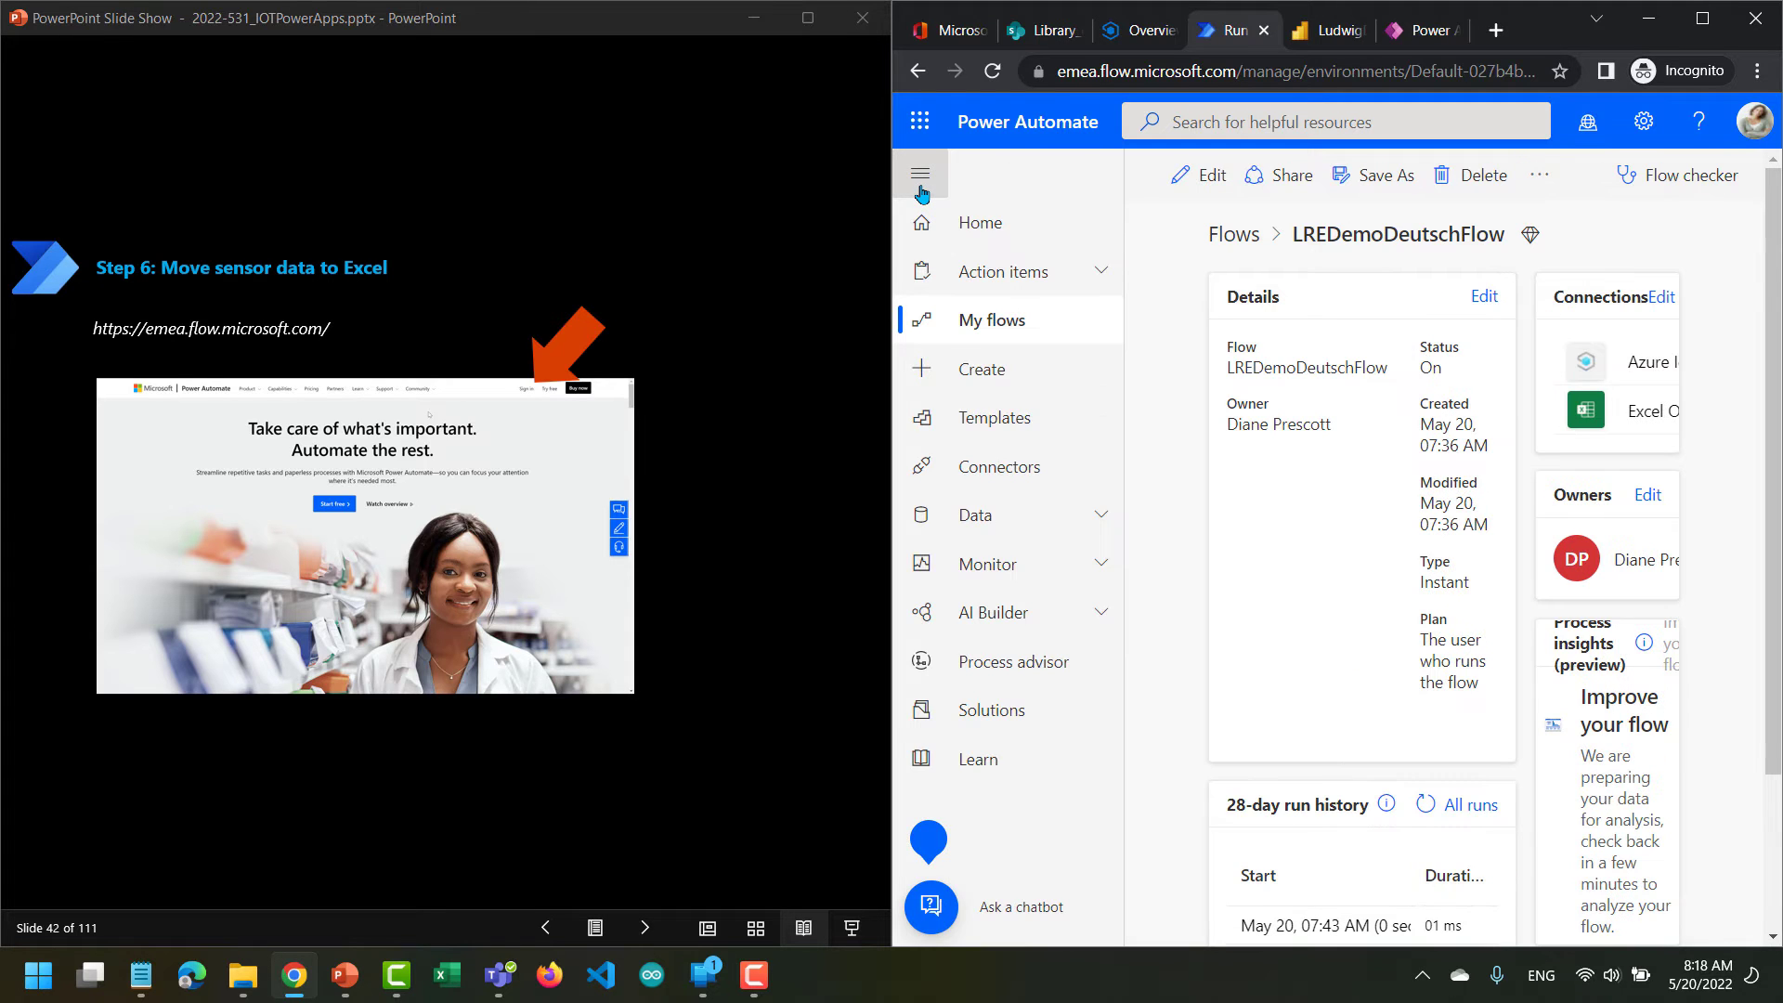
click(991, 335)
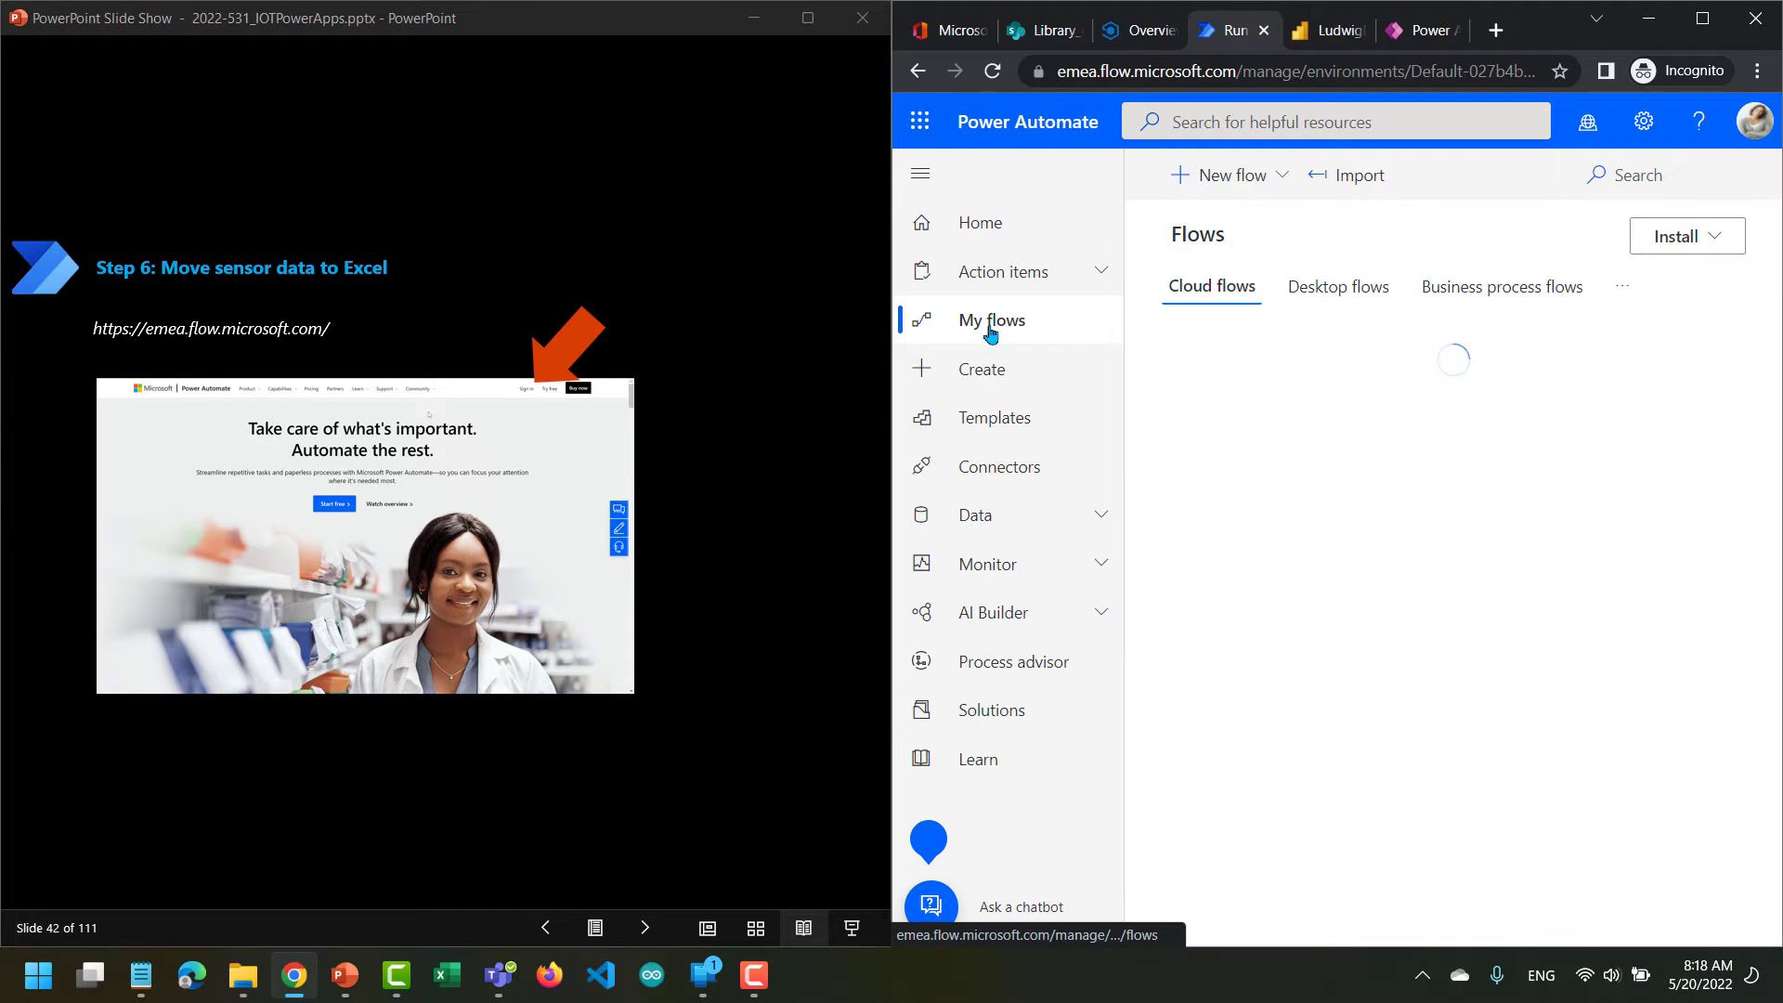
Advance the slides past the region notice to the instruction for creating an instant cloud flow.
click(647, 932)
click(647, 932)
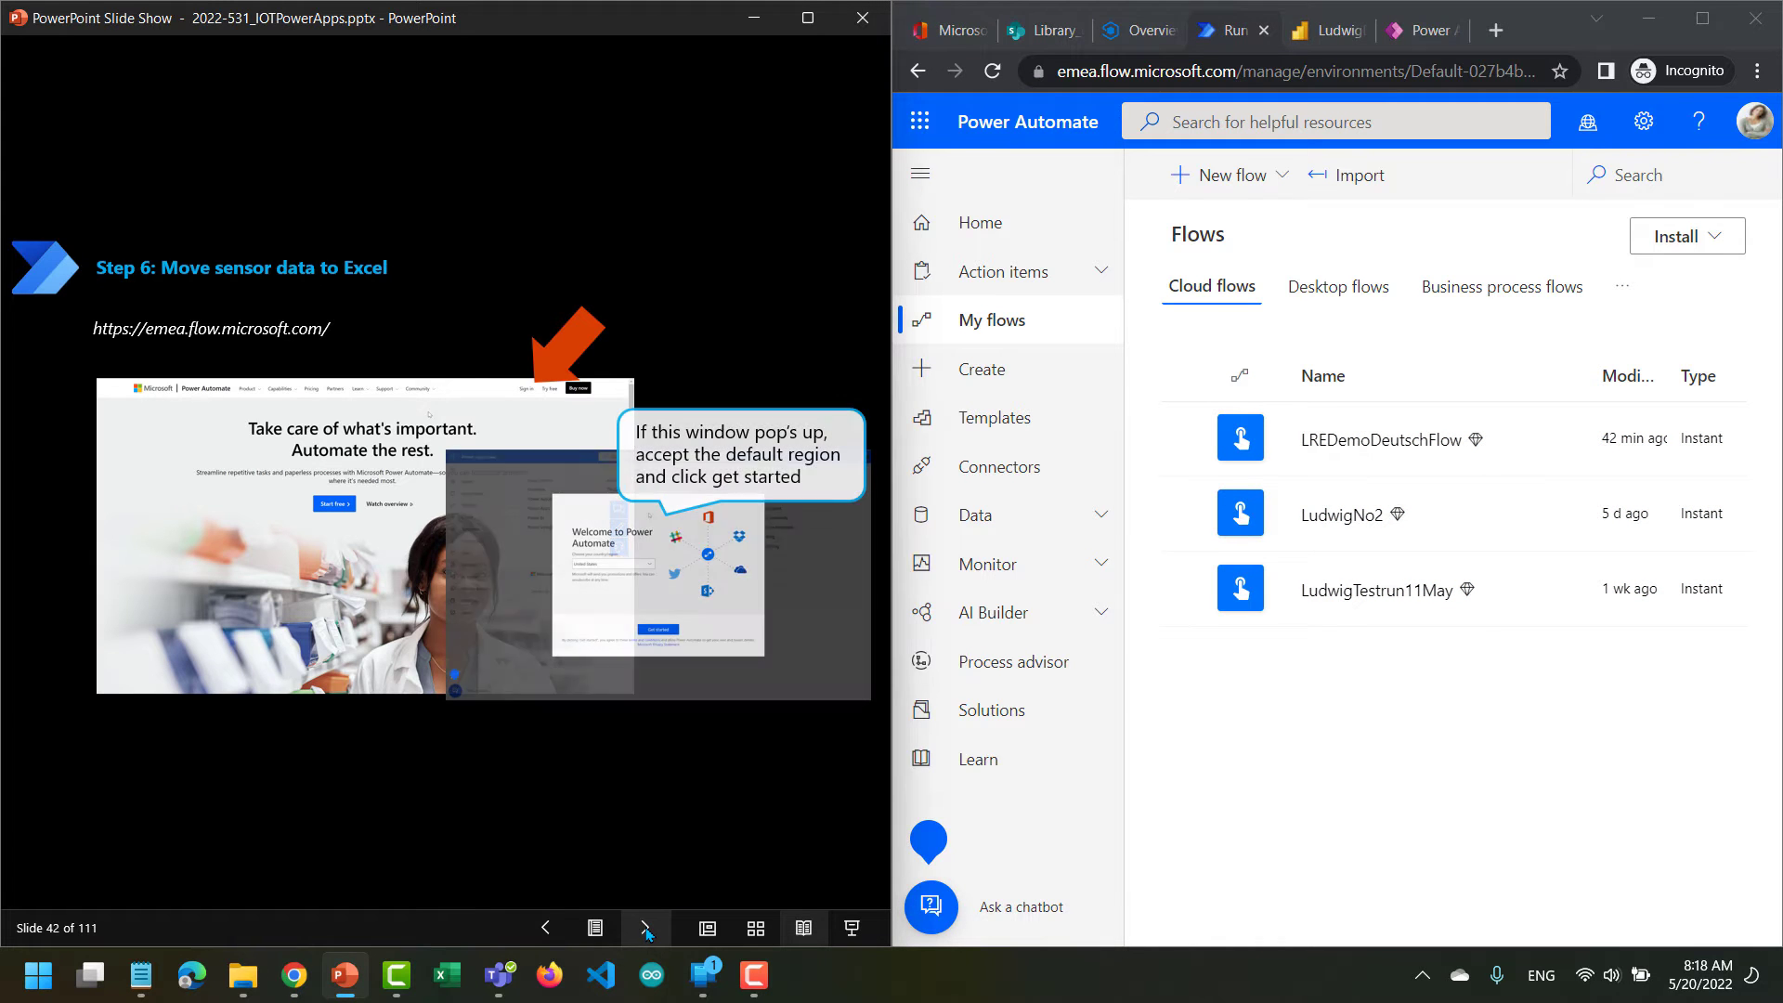
click(647, 932)
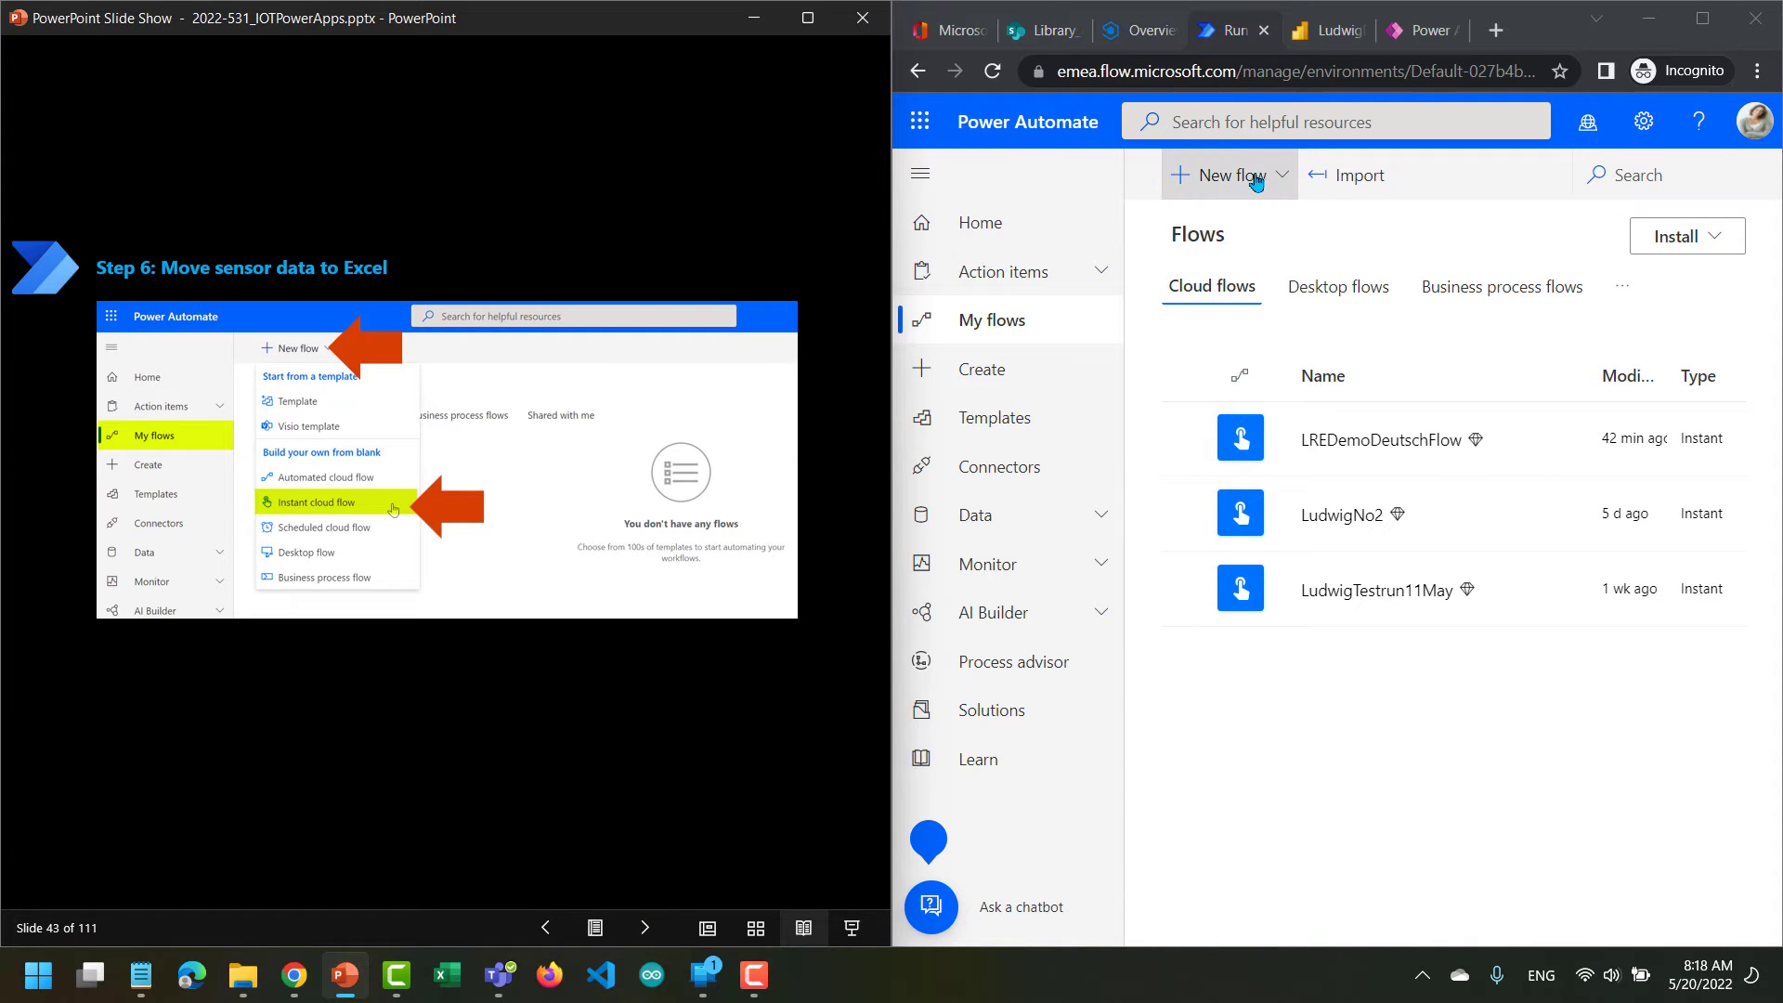
Create a manually triggered instant cloud flow named LudwigEnglishFlow and collapse the navigation beside the flow designer.
click(1293, 185)
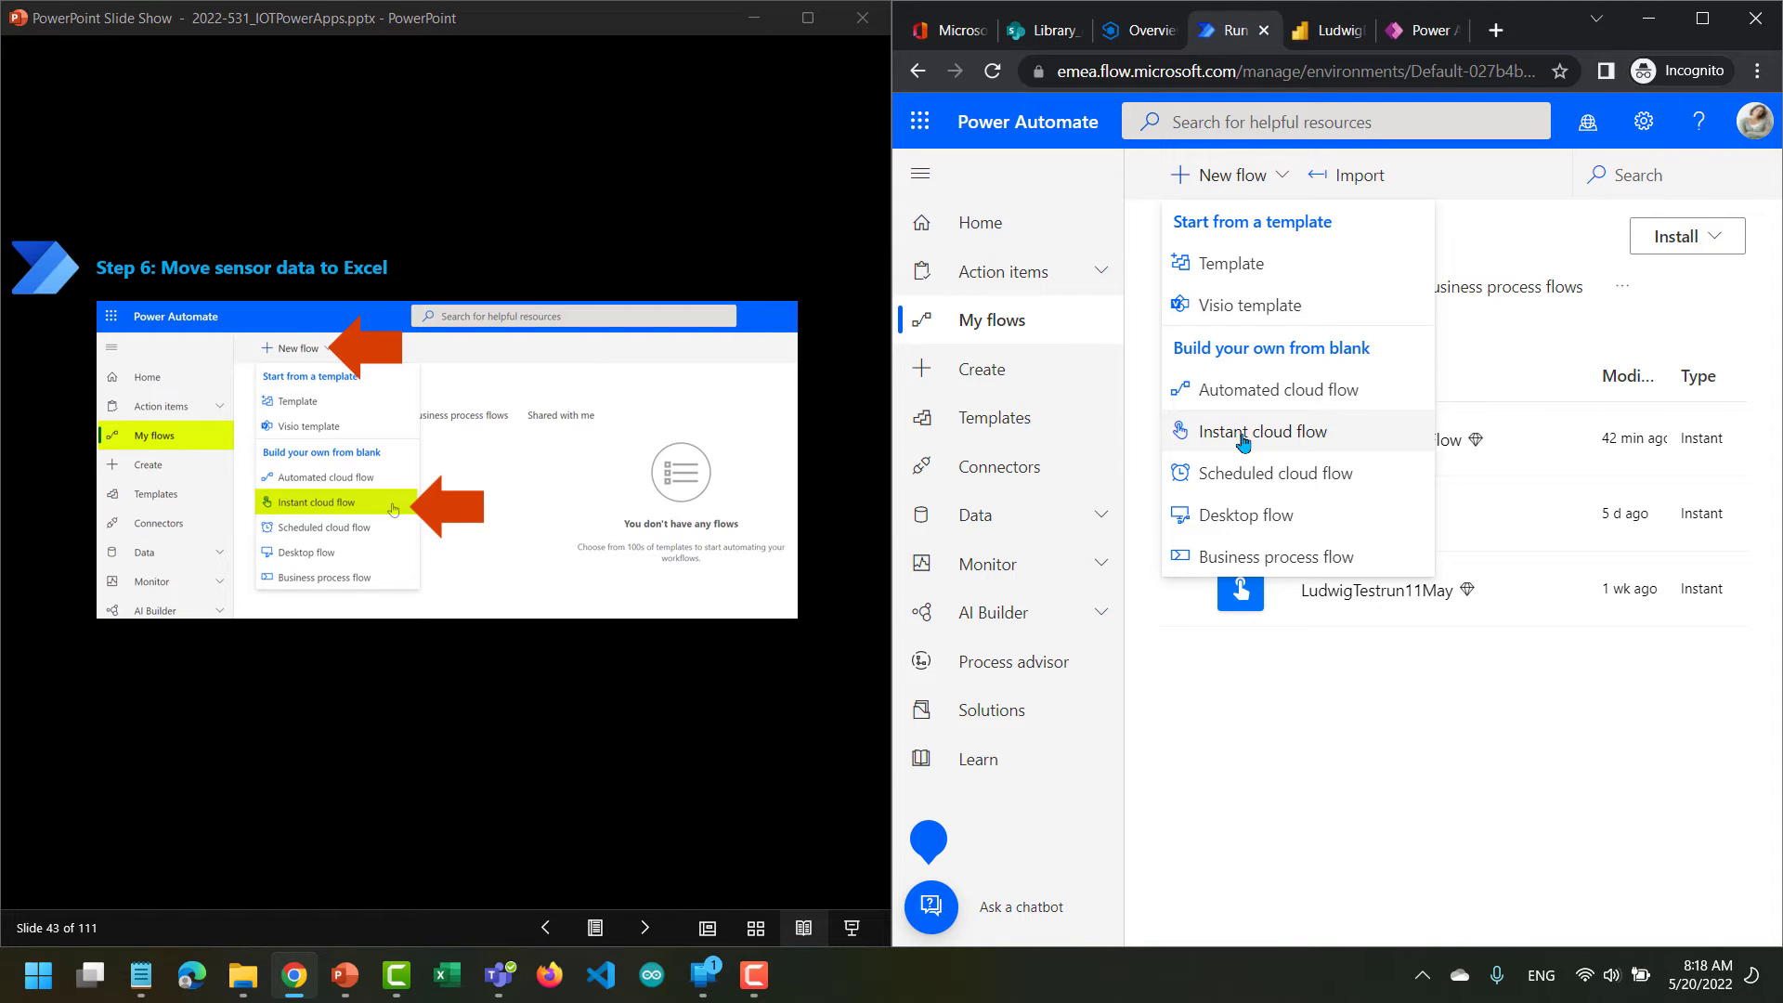
click(1243, 440)
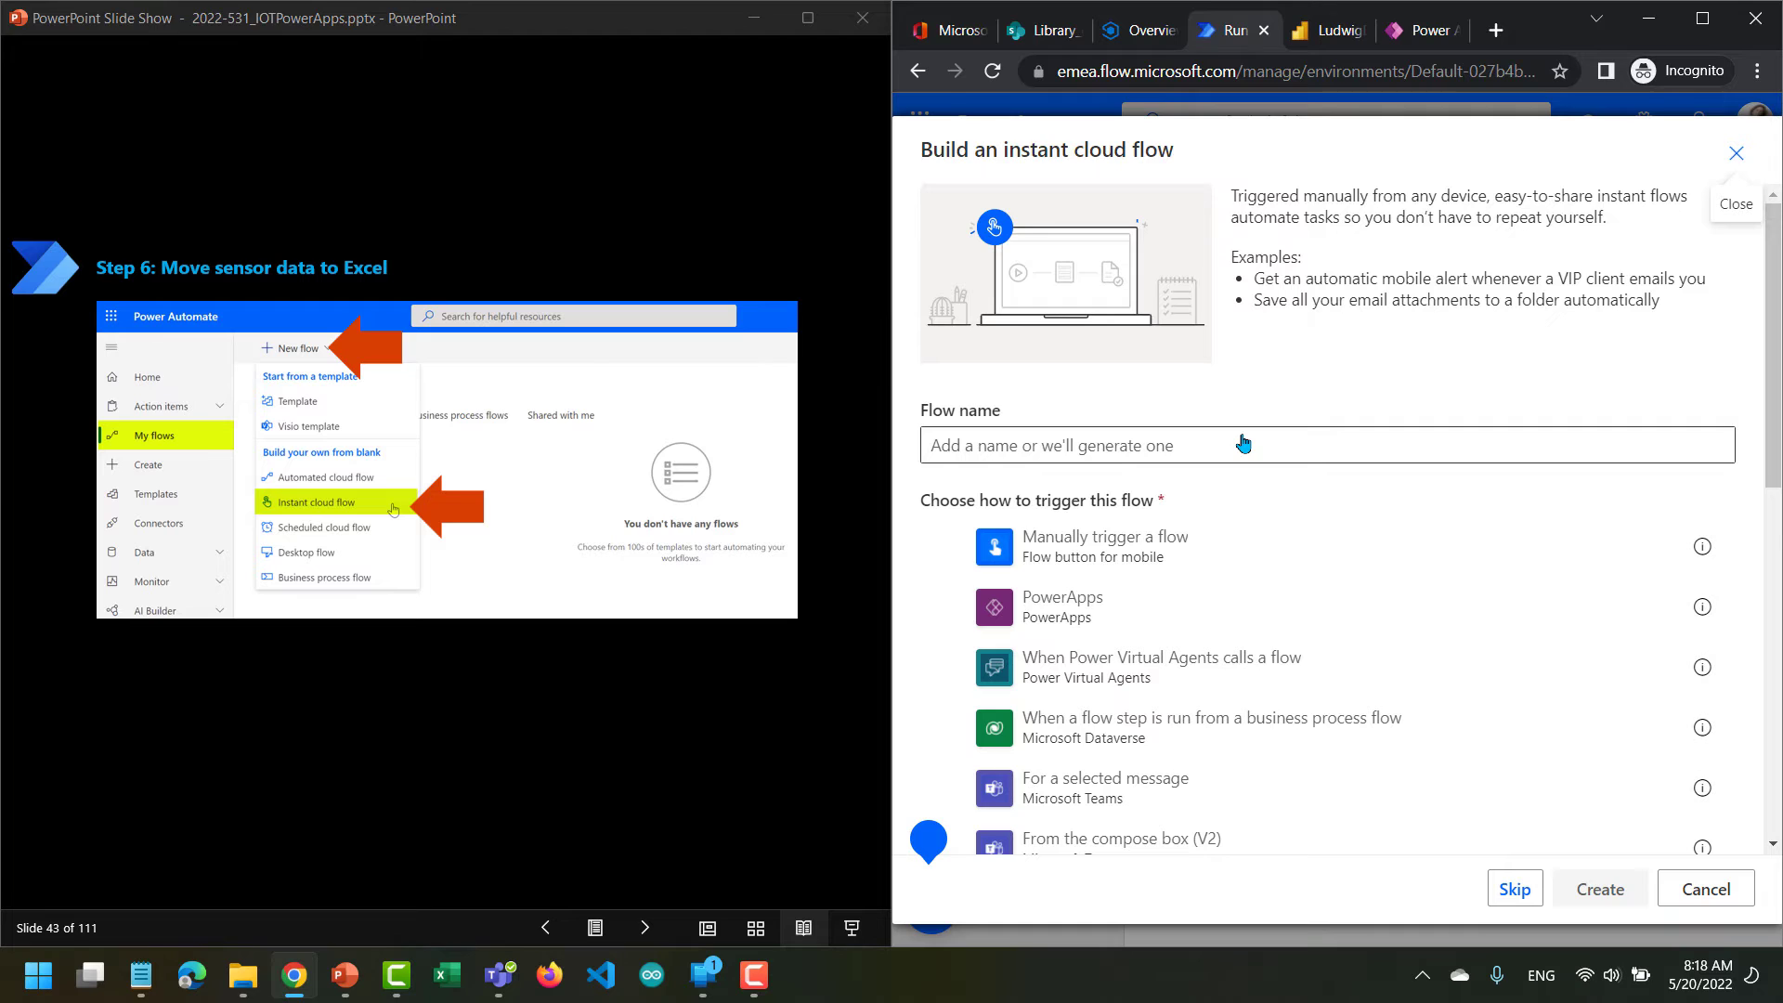
click(951, 549)
click(987, 452)
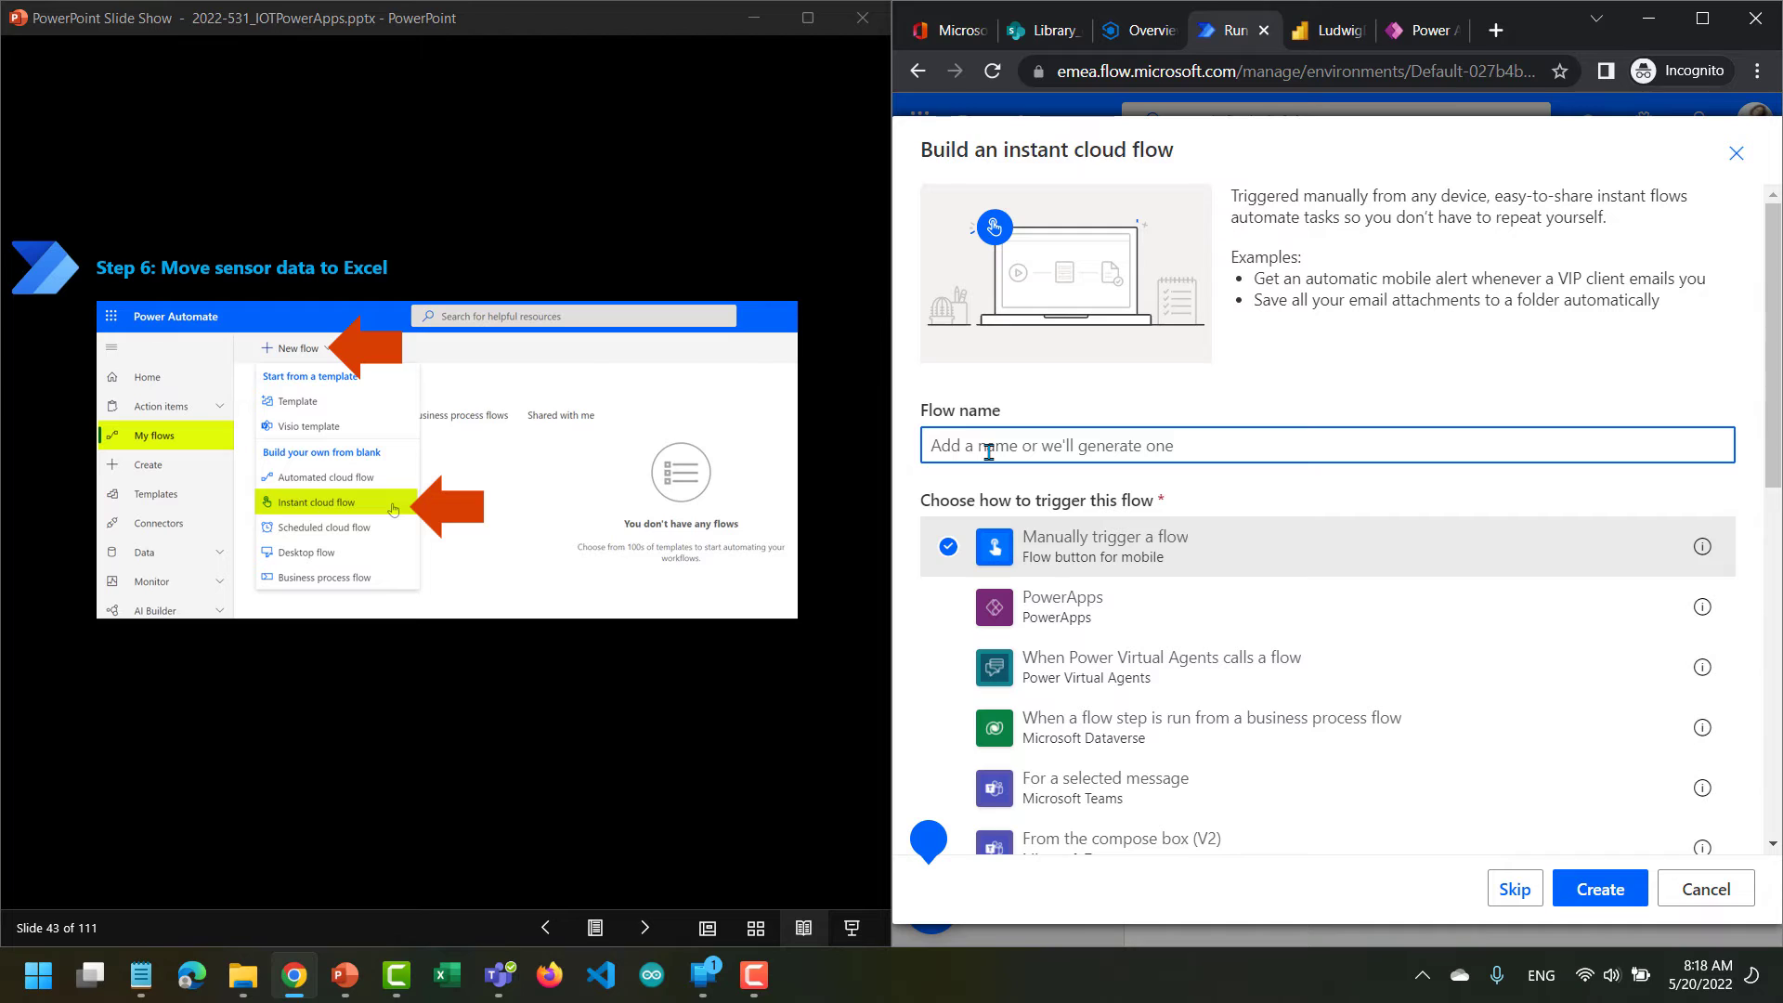
text(LudwigEnglishFlow)
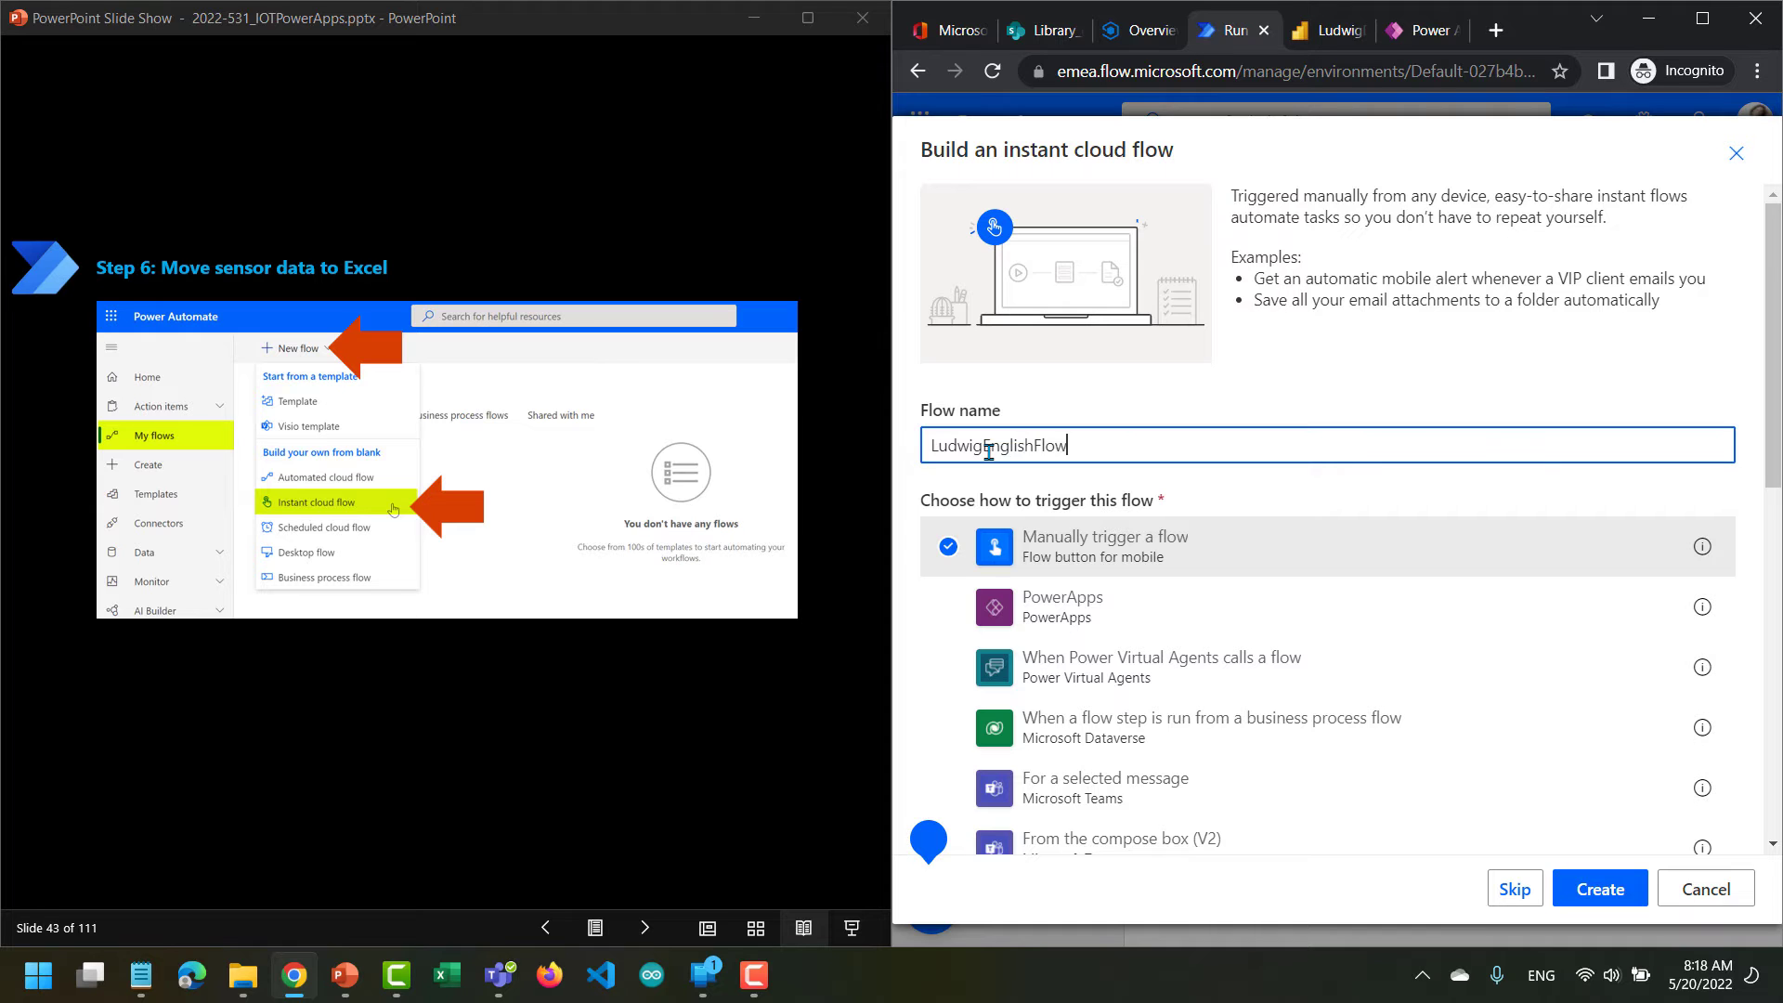
click(1578, 893)
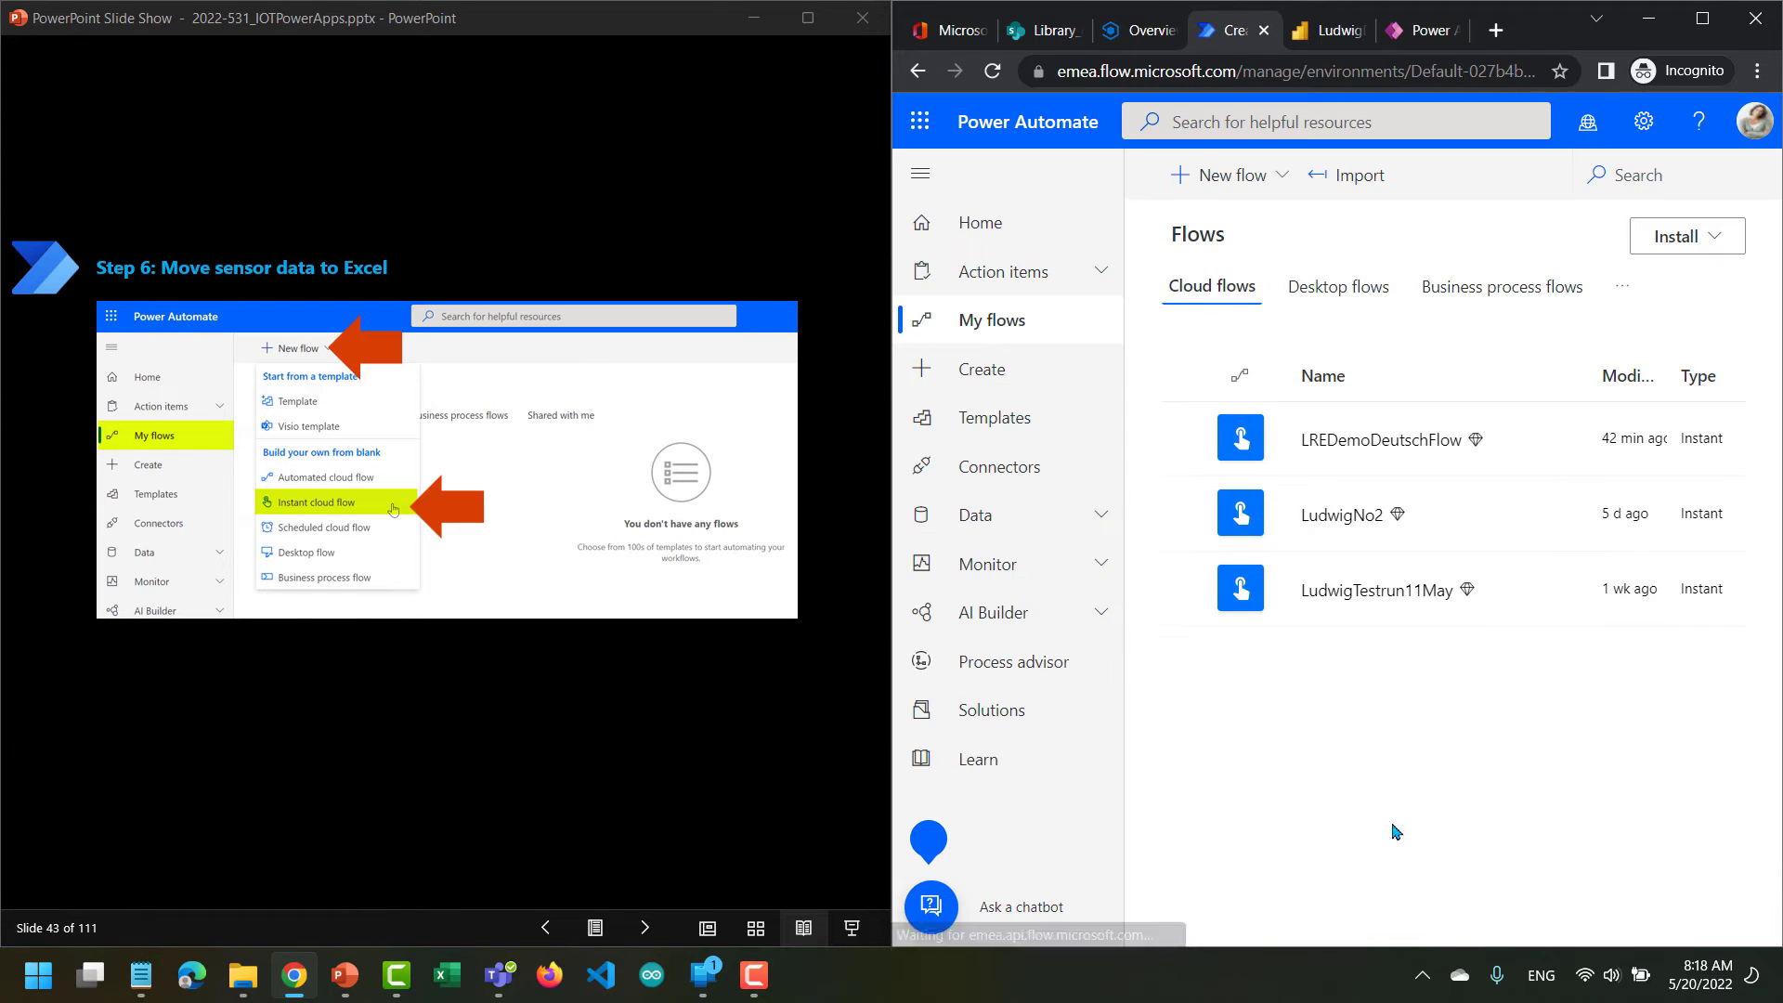
click(917, 185)
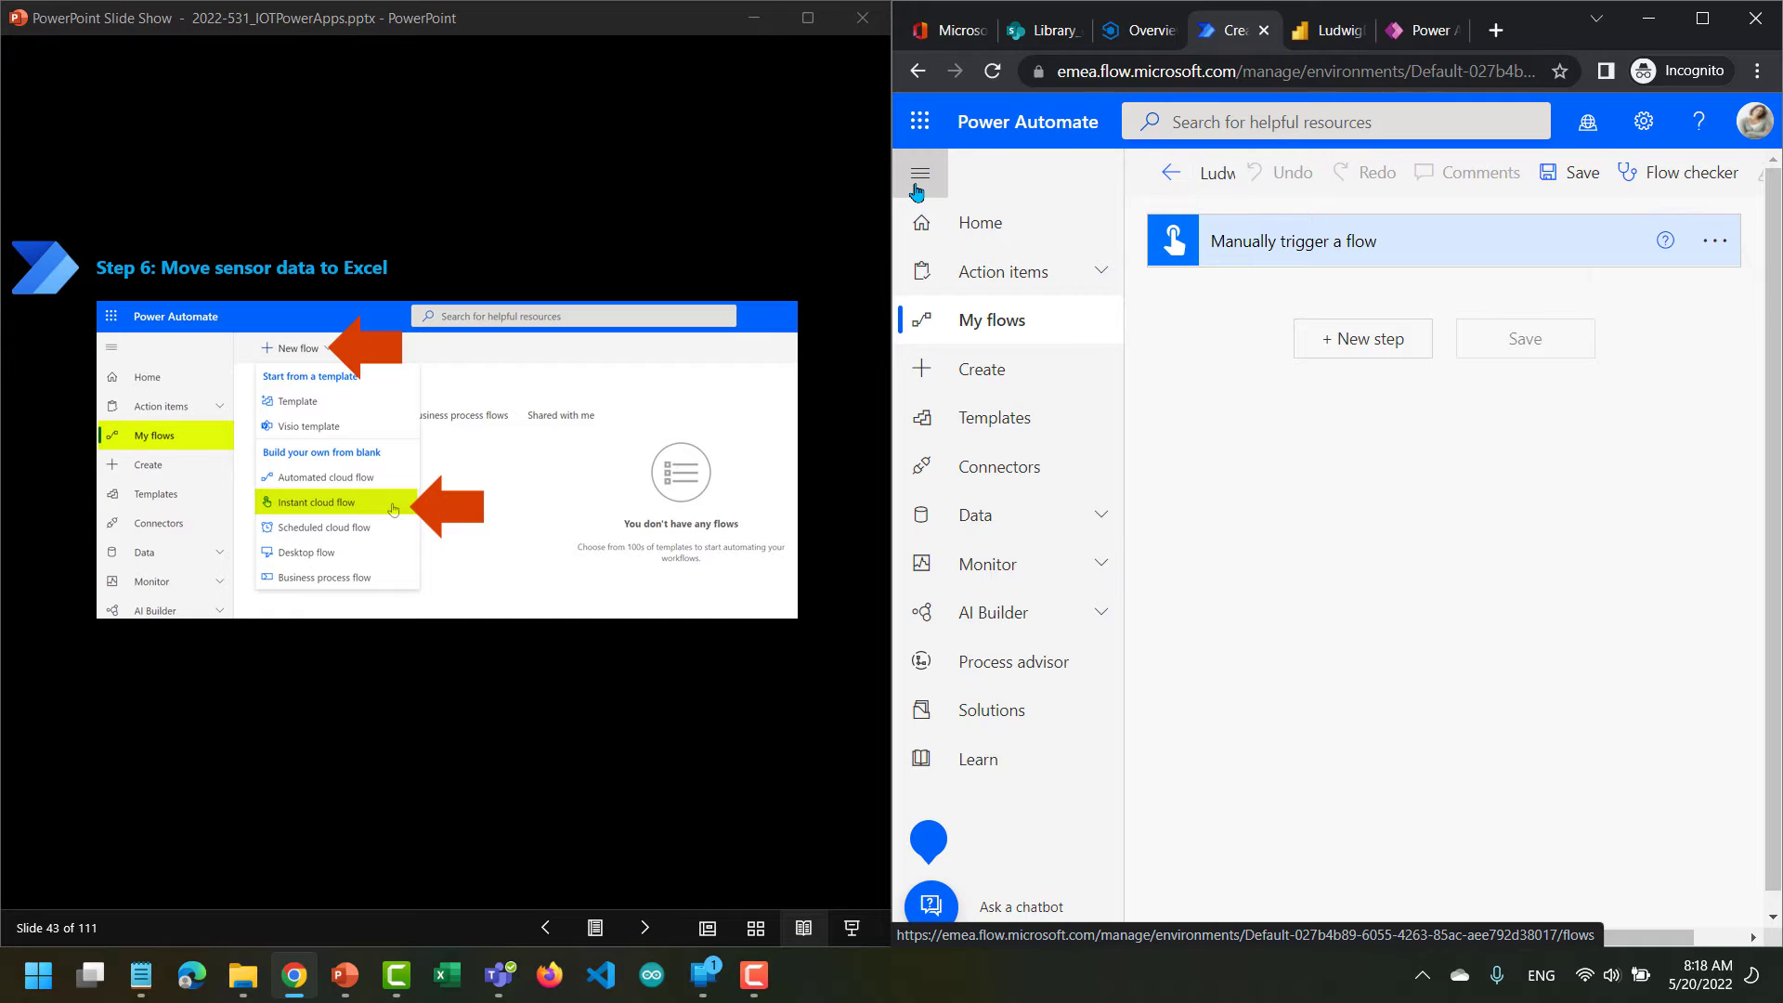
Advance the slides past flow naming and the new step to the IOT search term instruction.
click(646, 933)
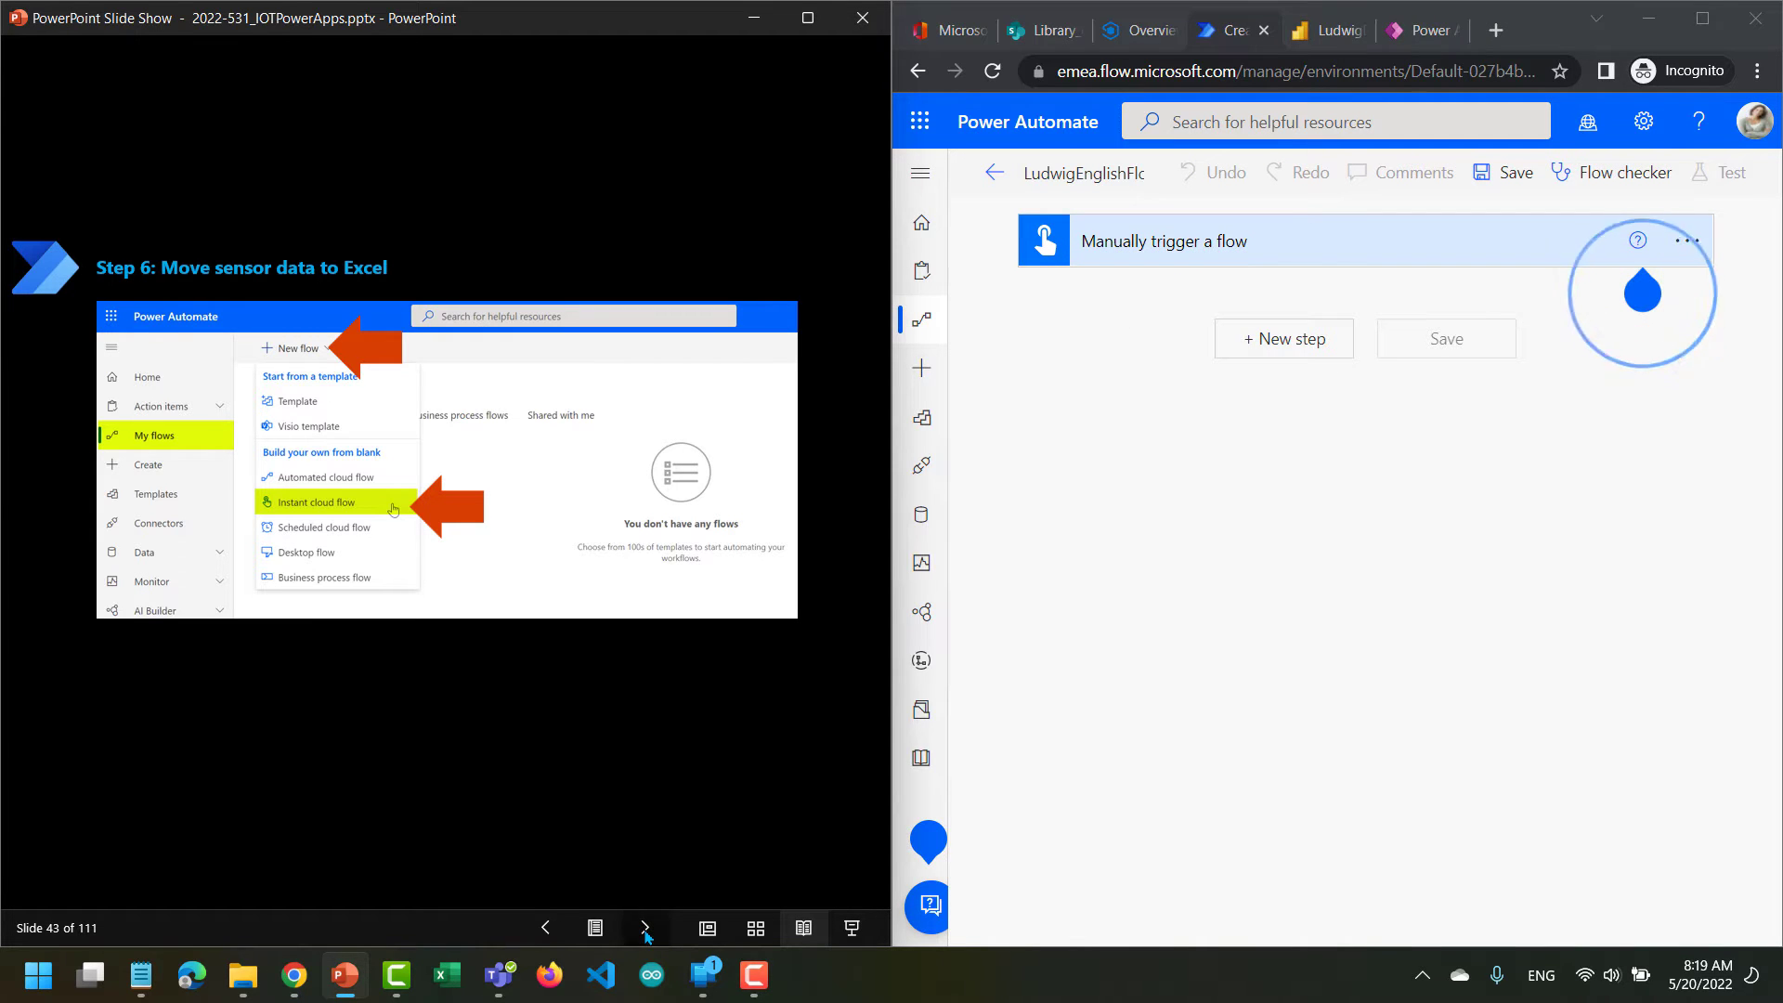
click(645, 929)
click(645, 928)
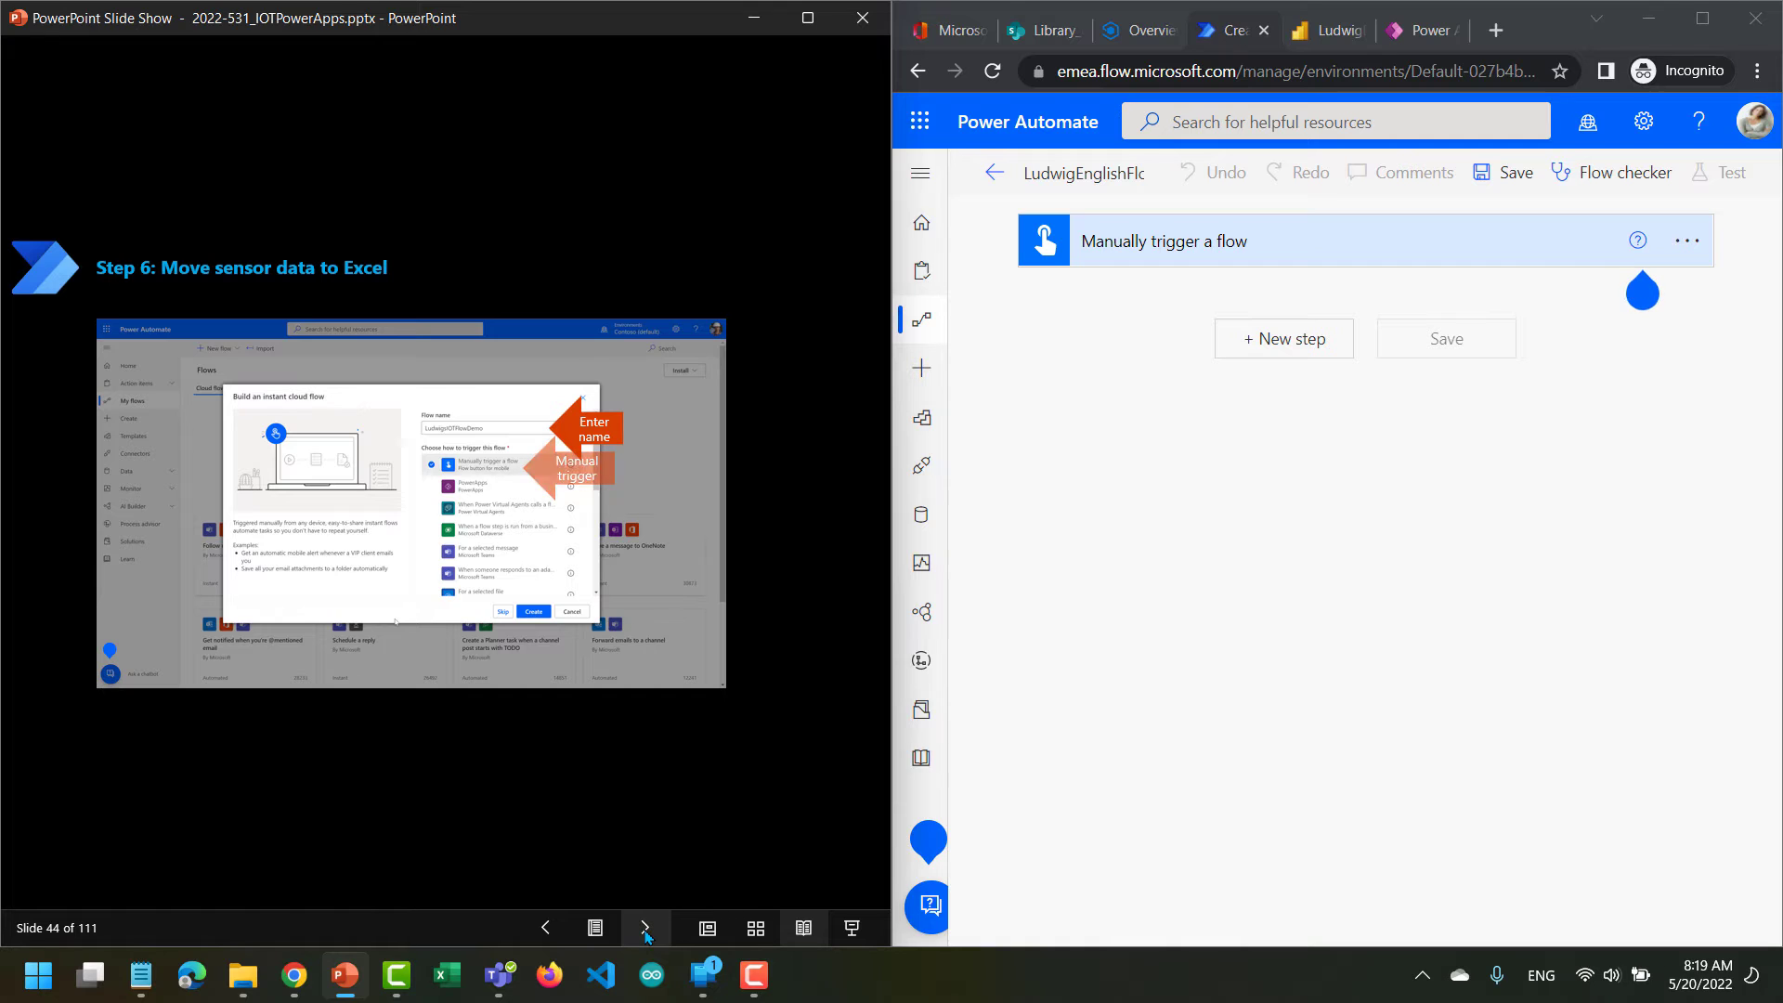
click(645, 928)
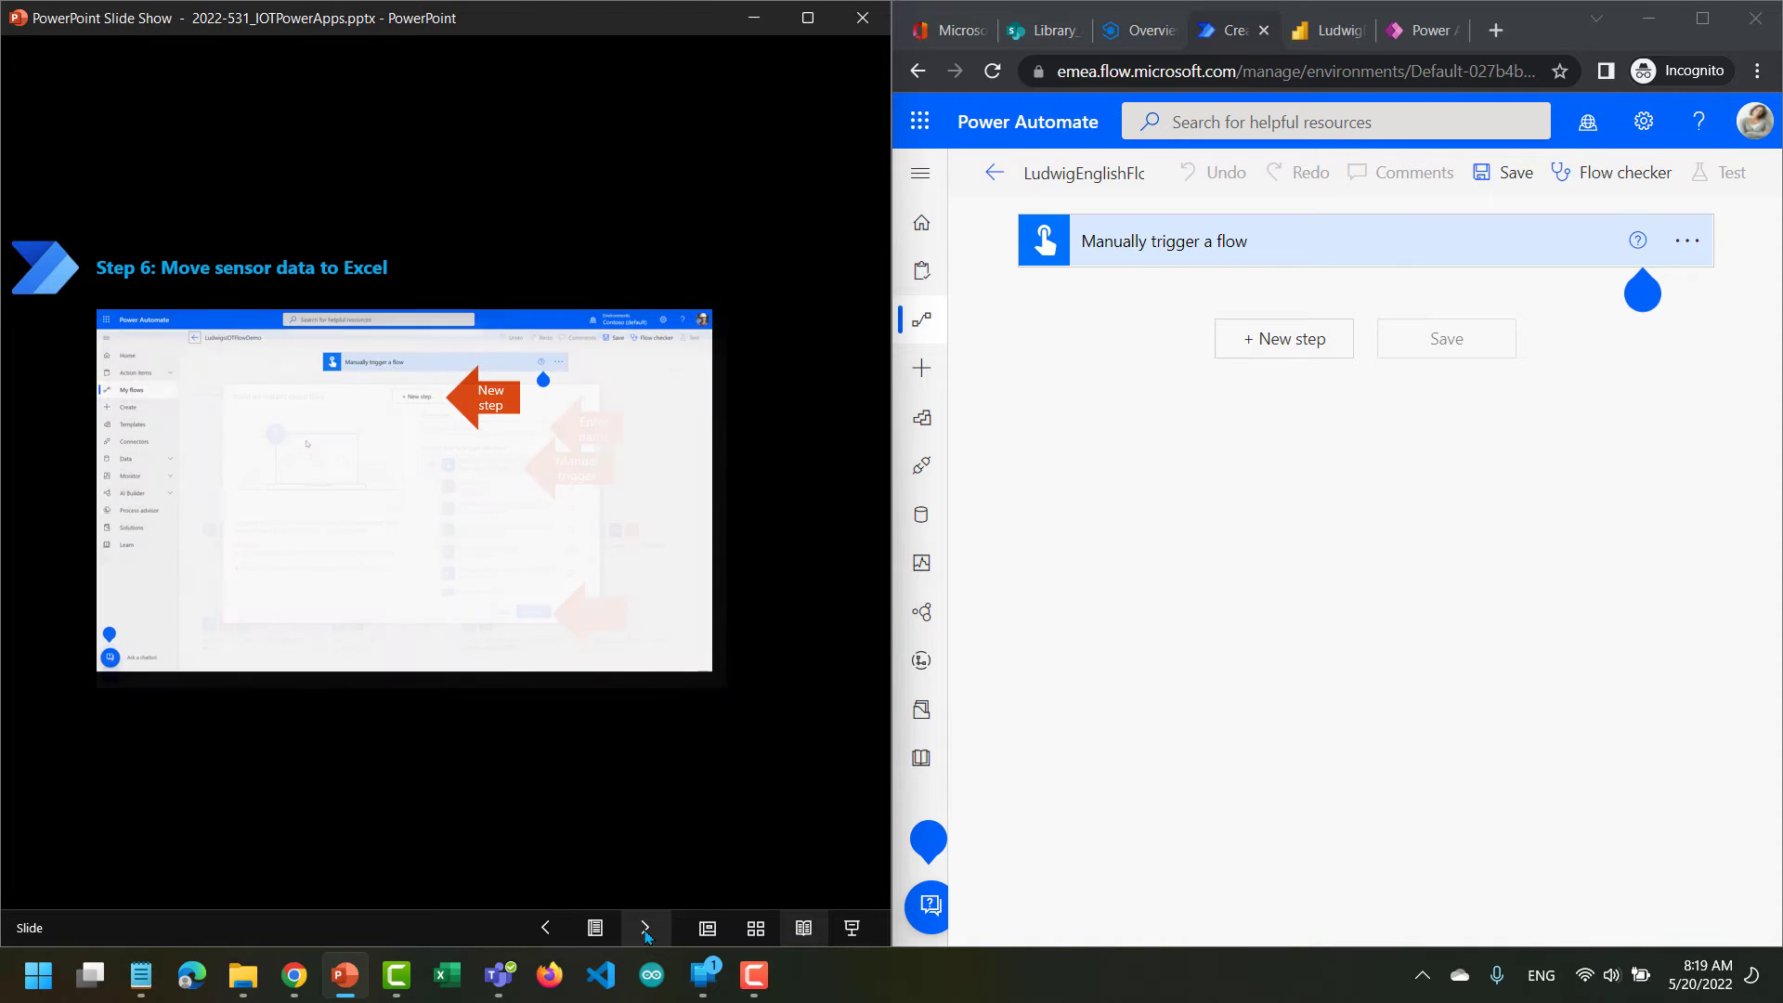
click(645, 929)
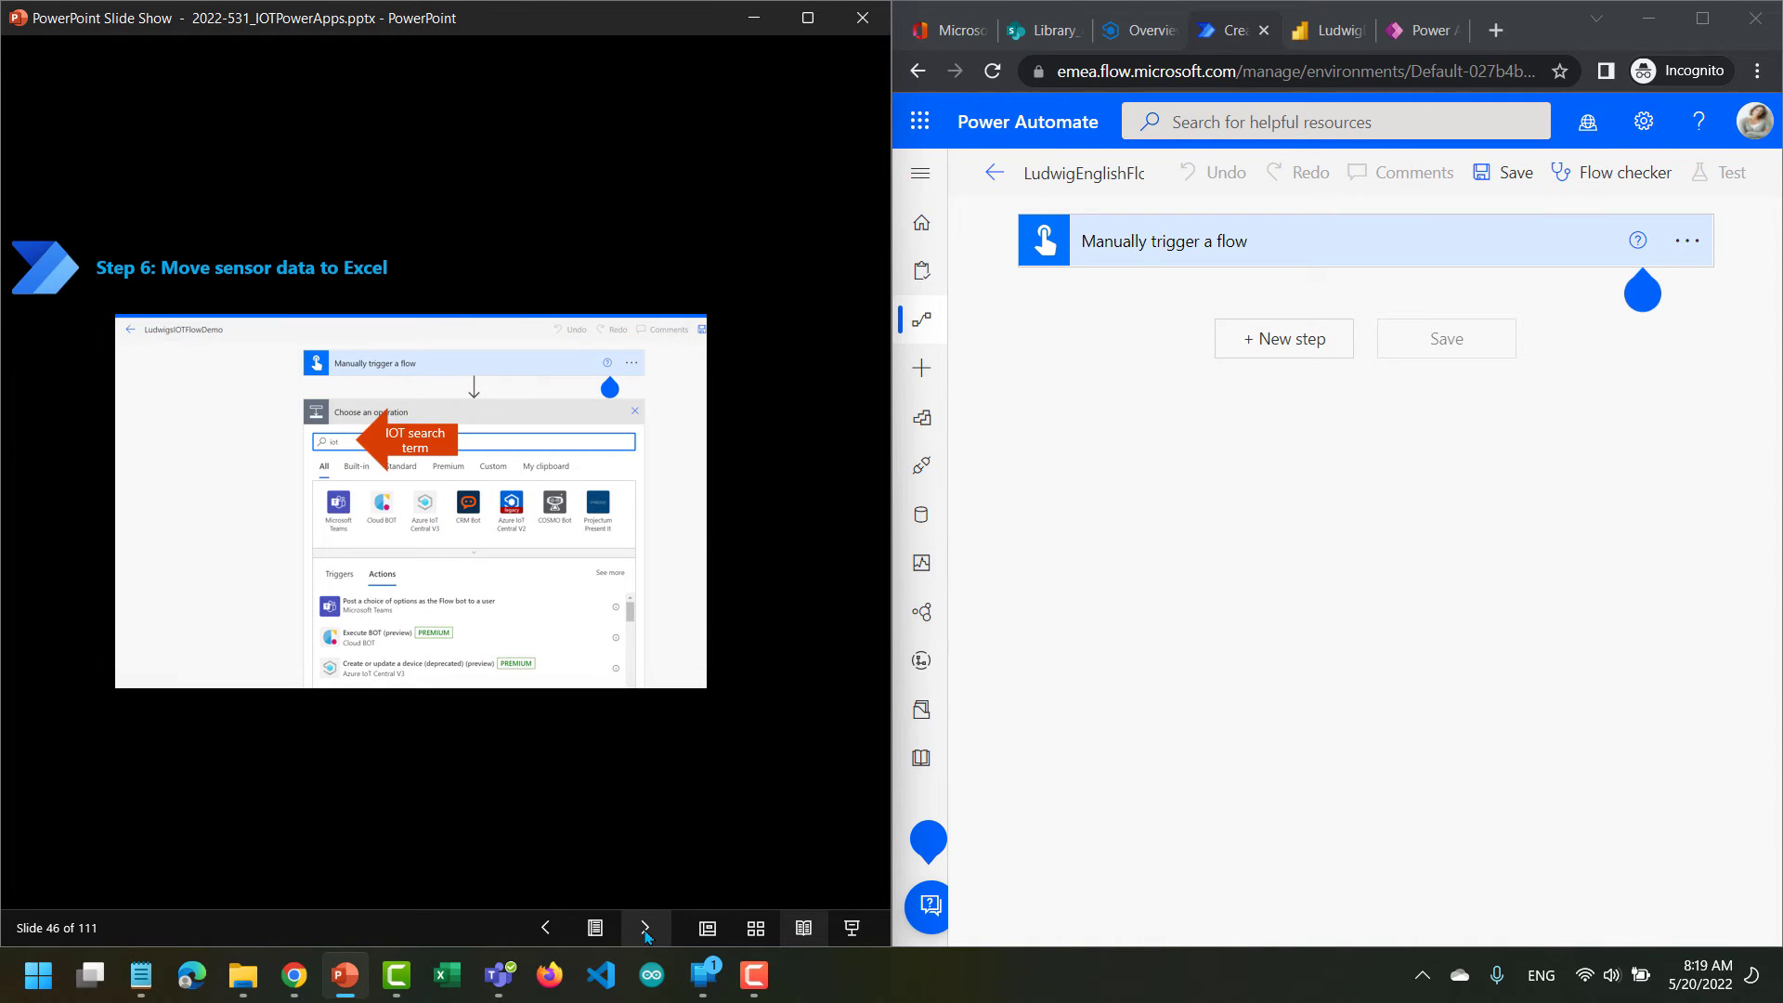
Add a new step below the manual trigger, search operations for iot and choose the Azure IoT Central V3 connector.
click(1282, 342)
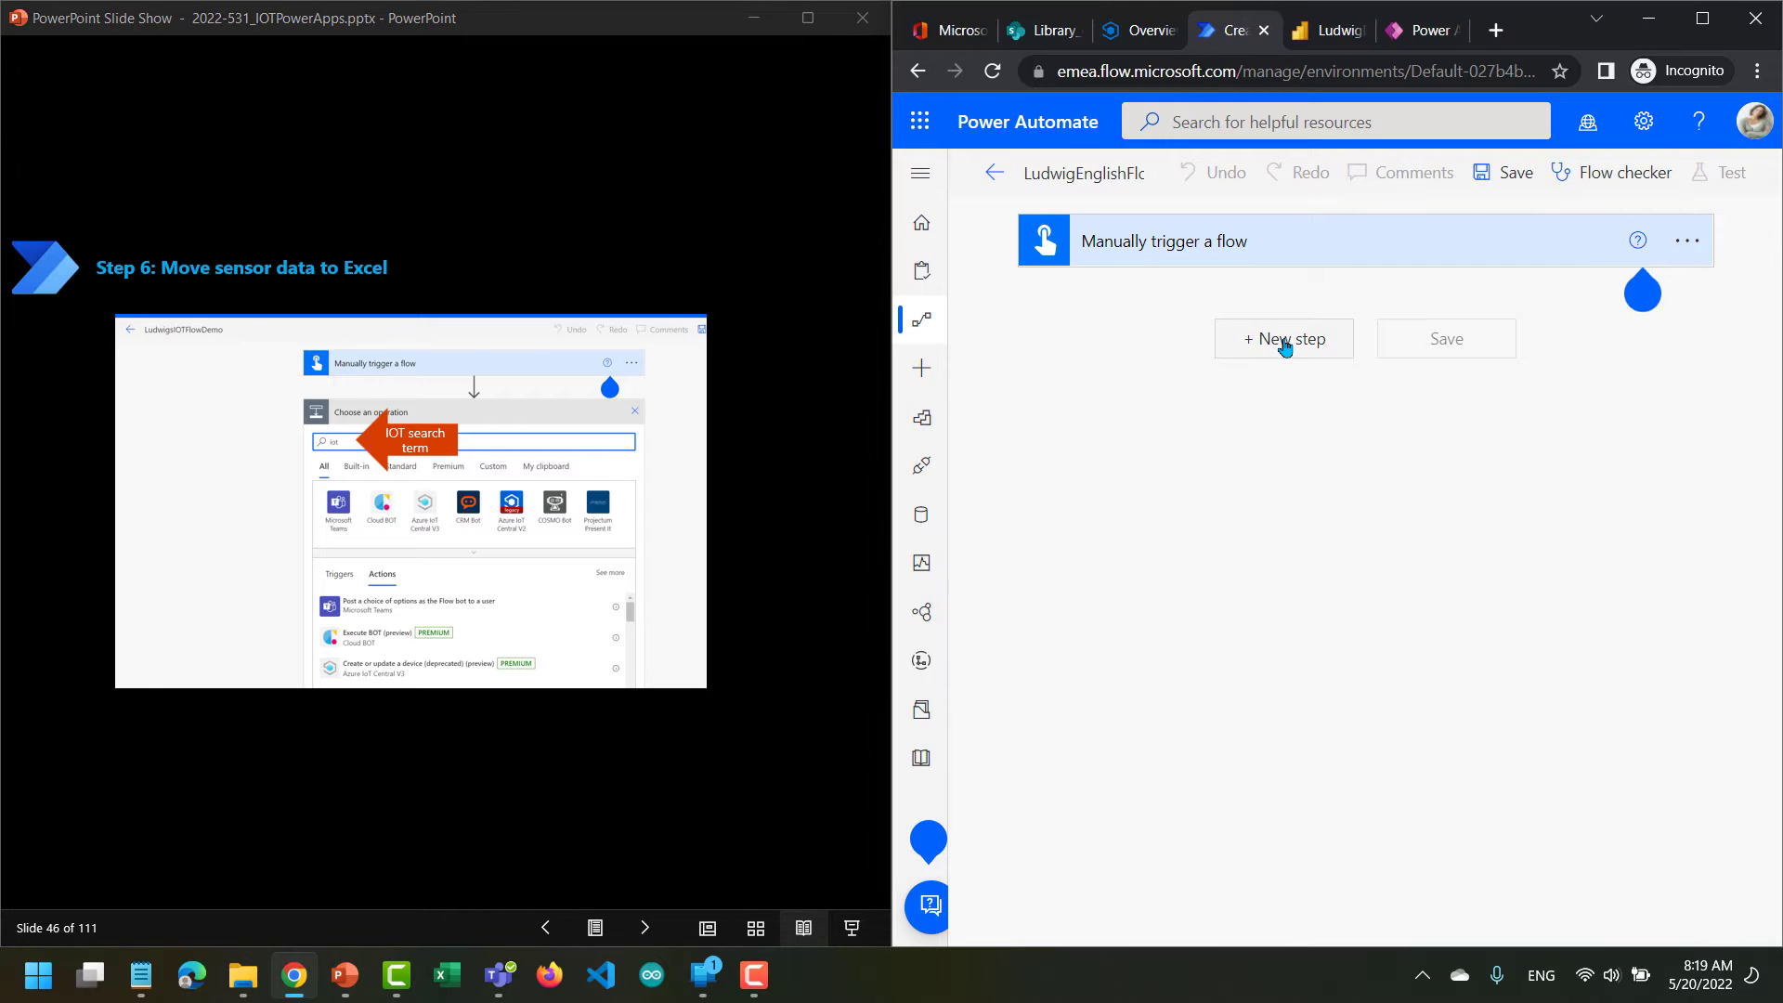
click(1284, 345)
text(io)
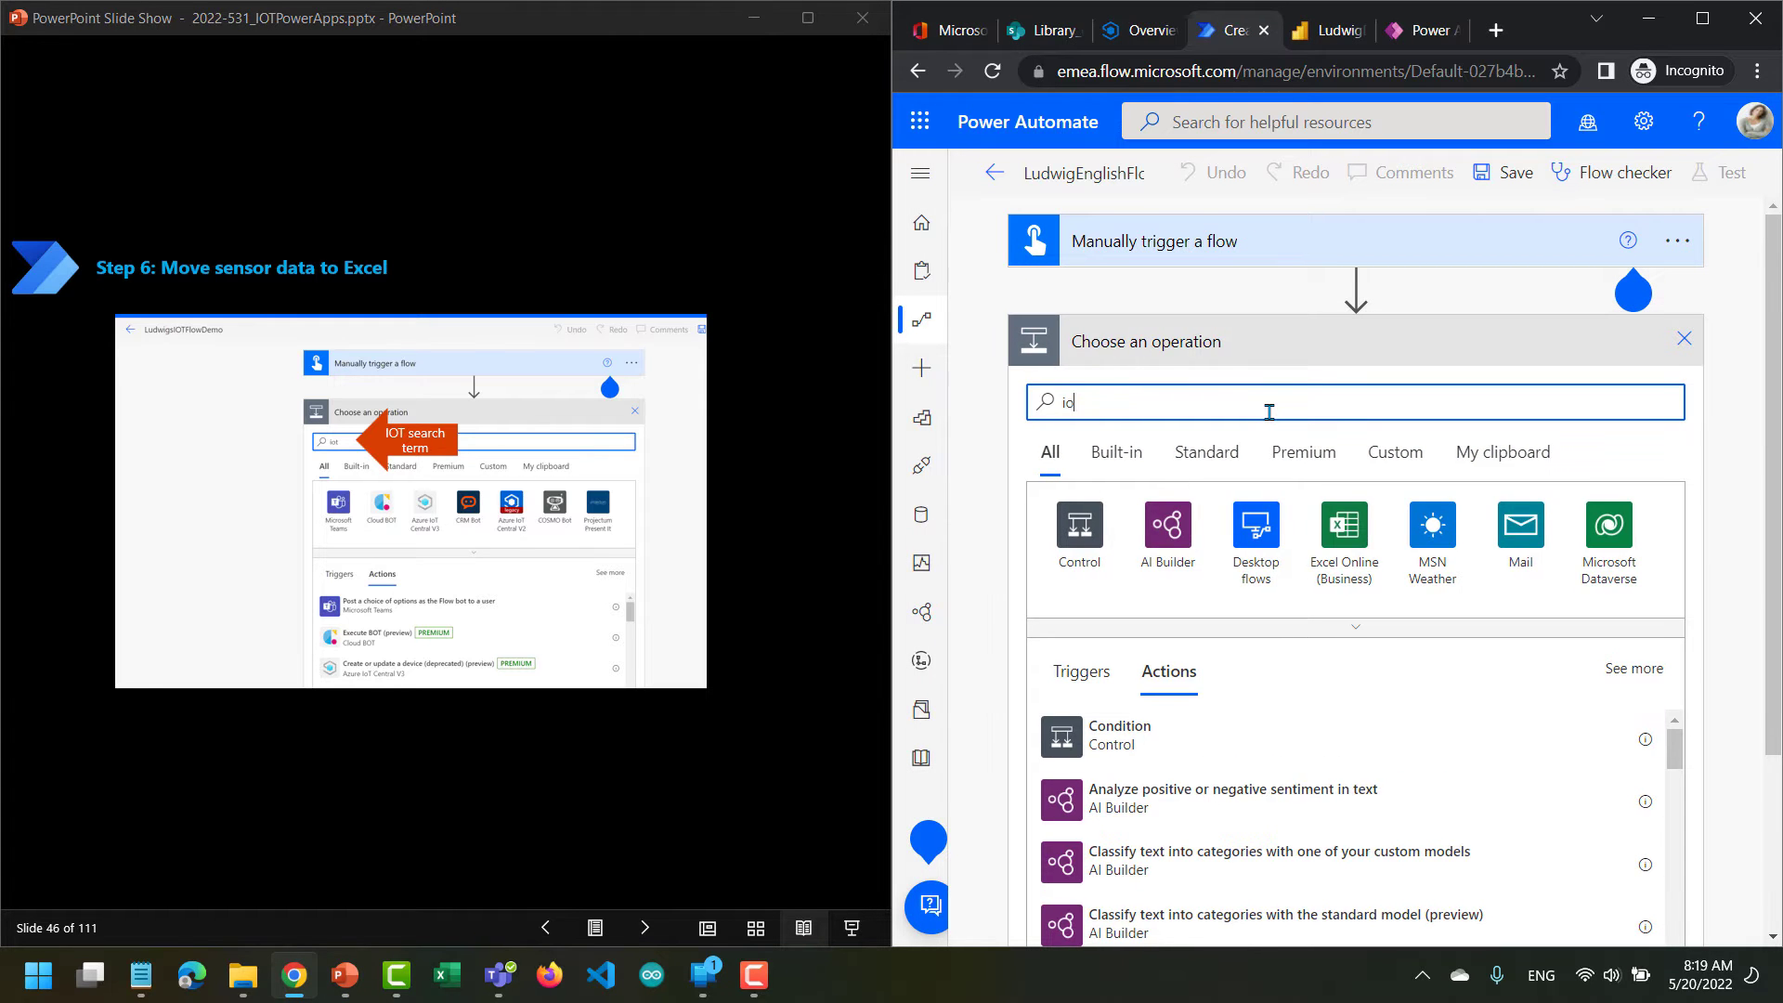
text(t)
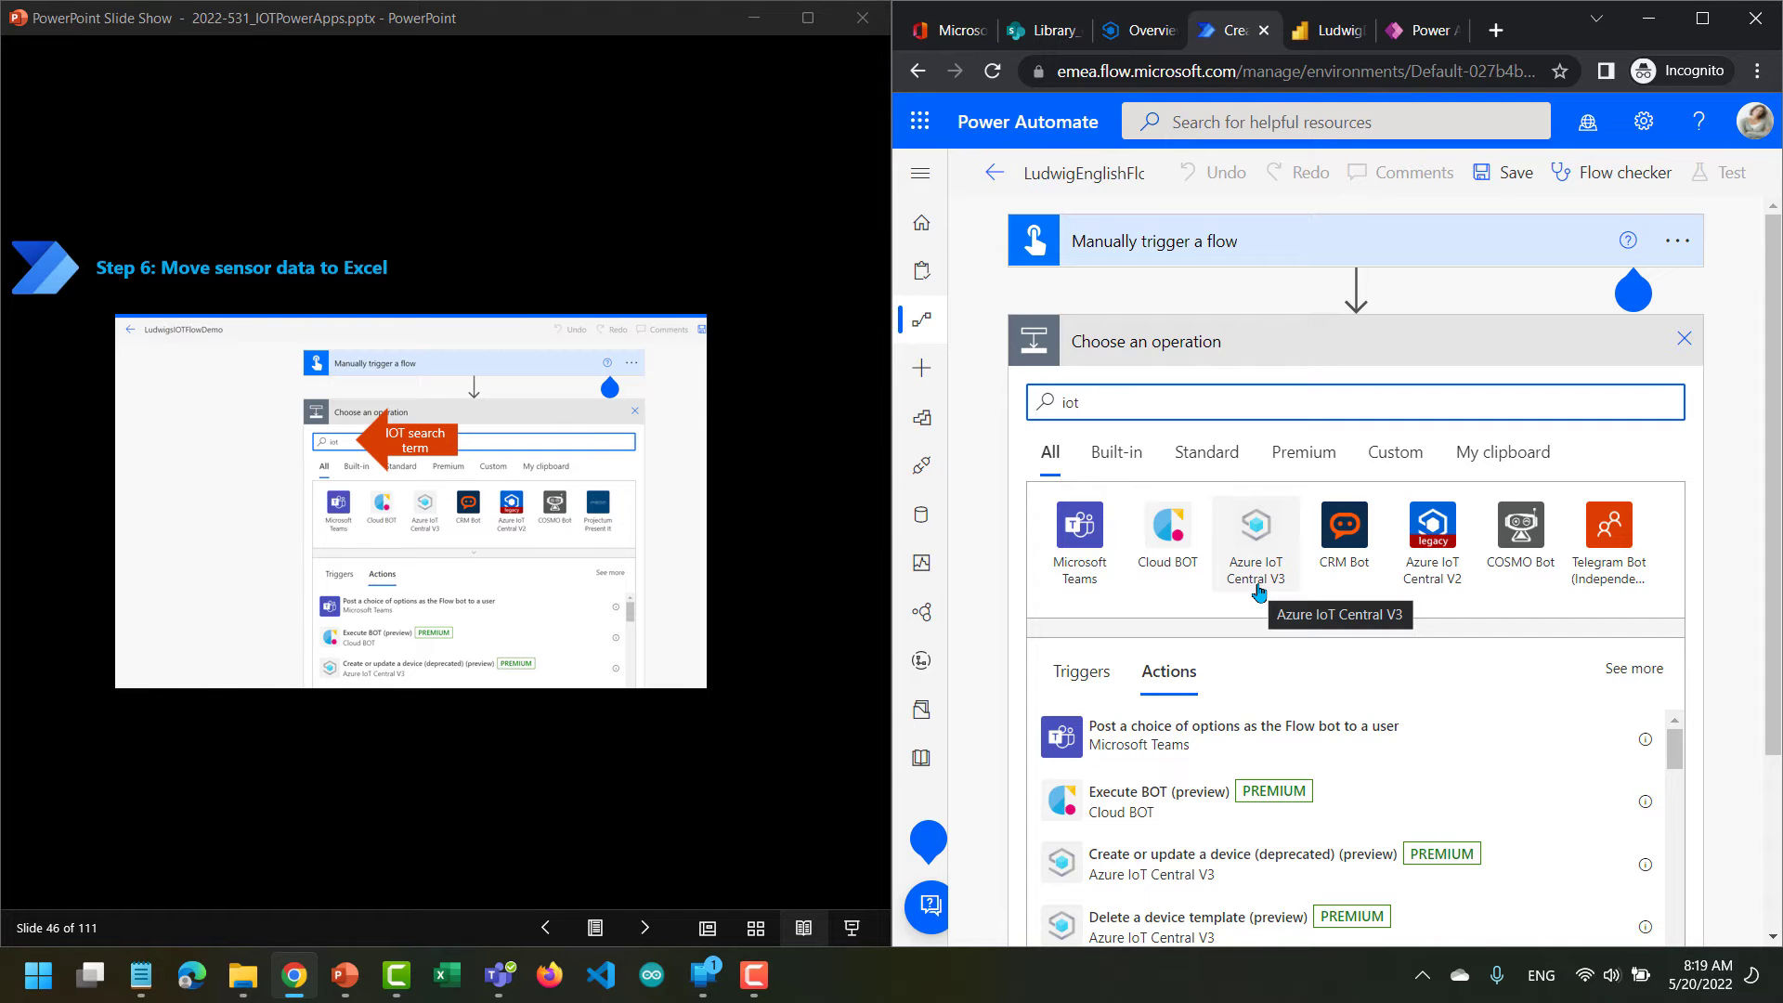
click(1257, 547)
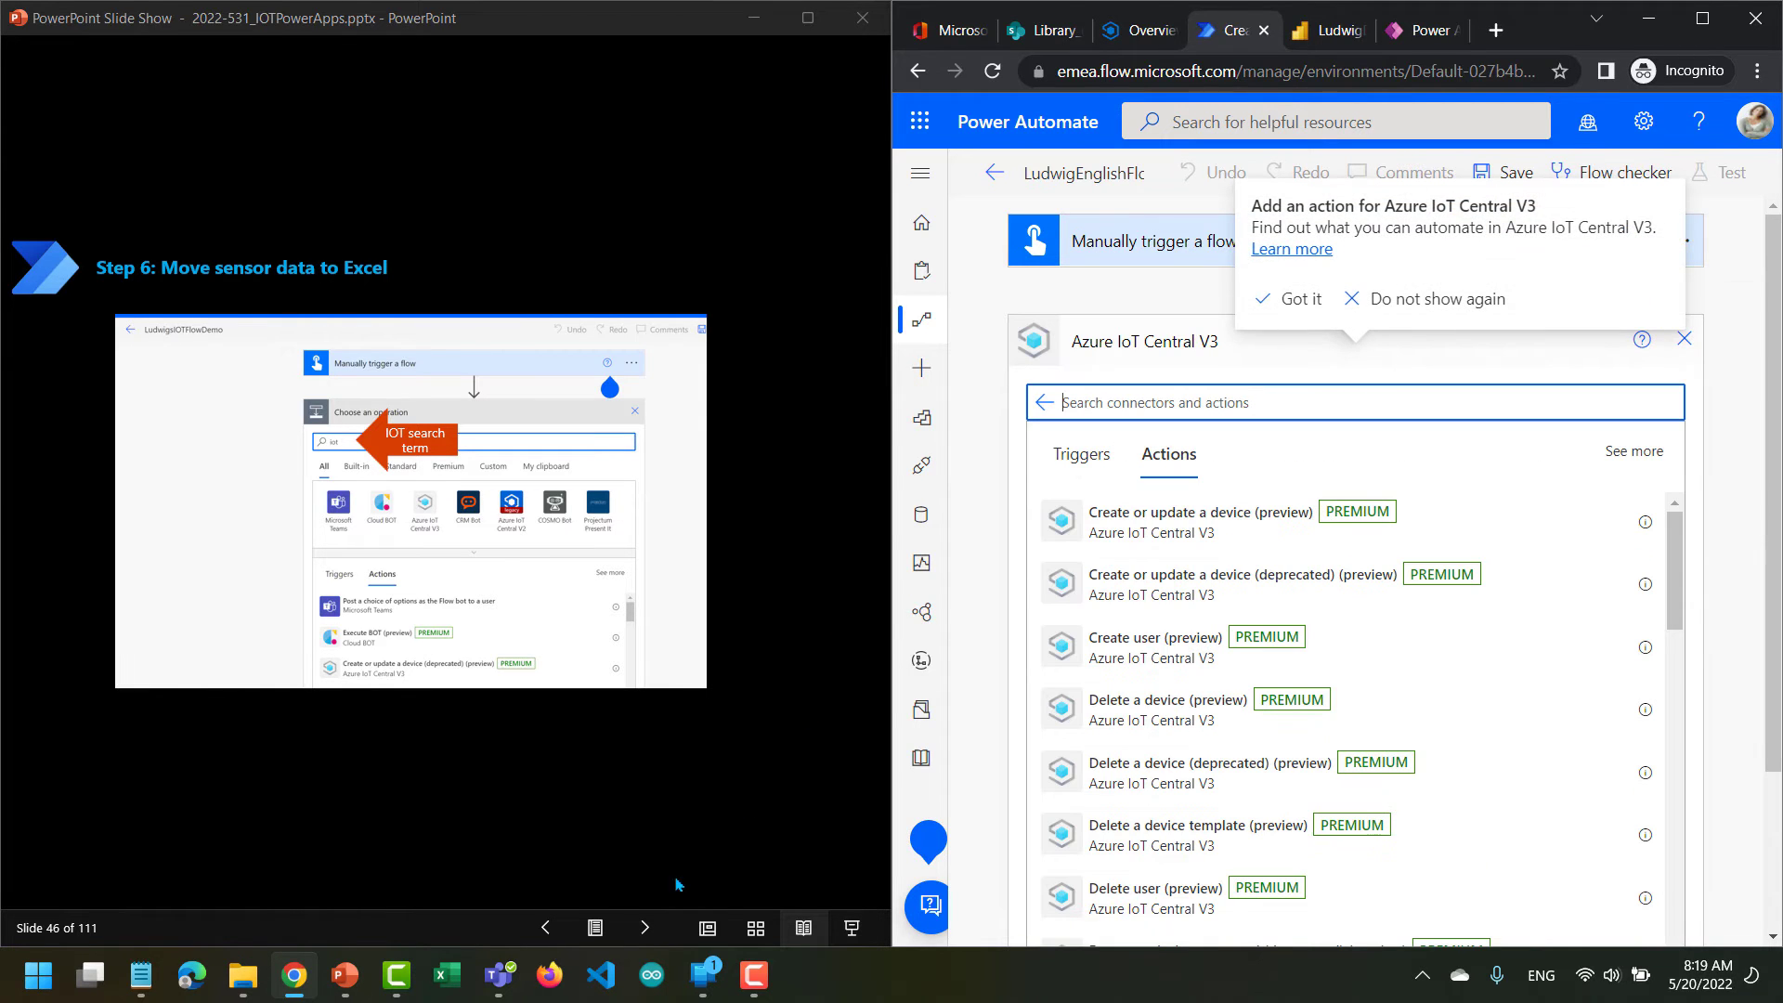
Advance the slides to the Get component telemetry search instruction on slide 47.
click(647, 928)
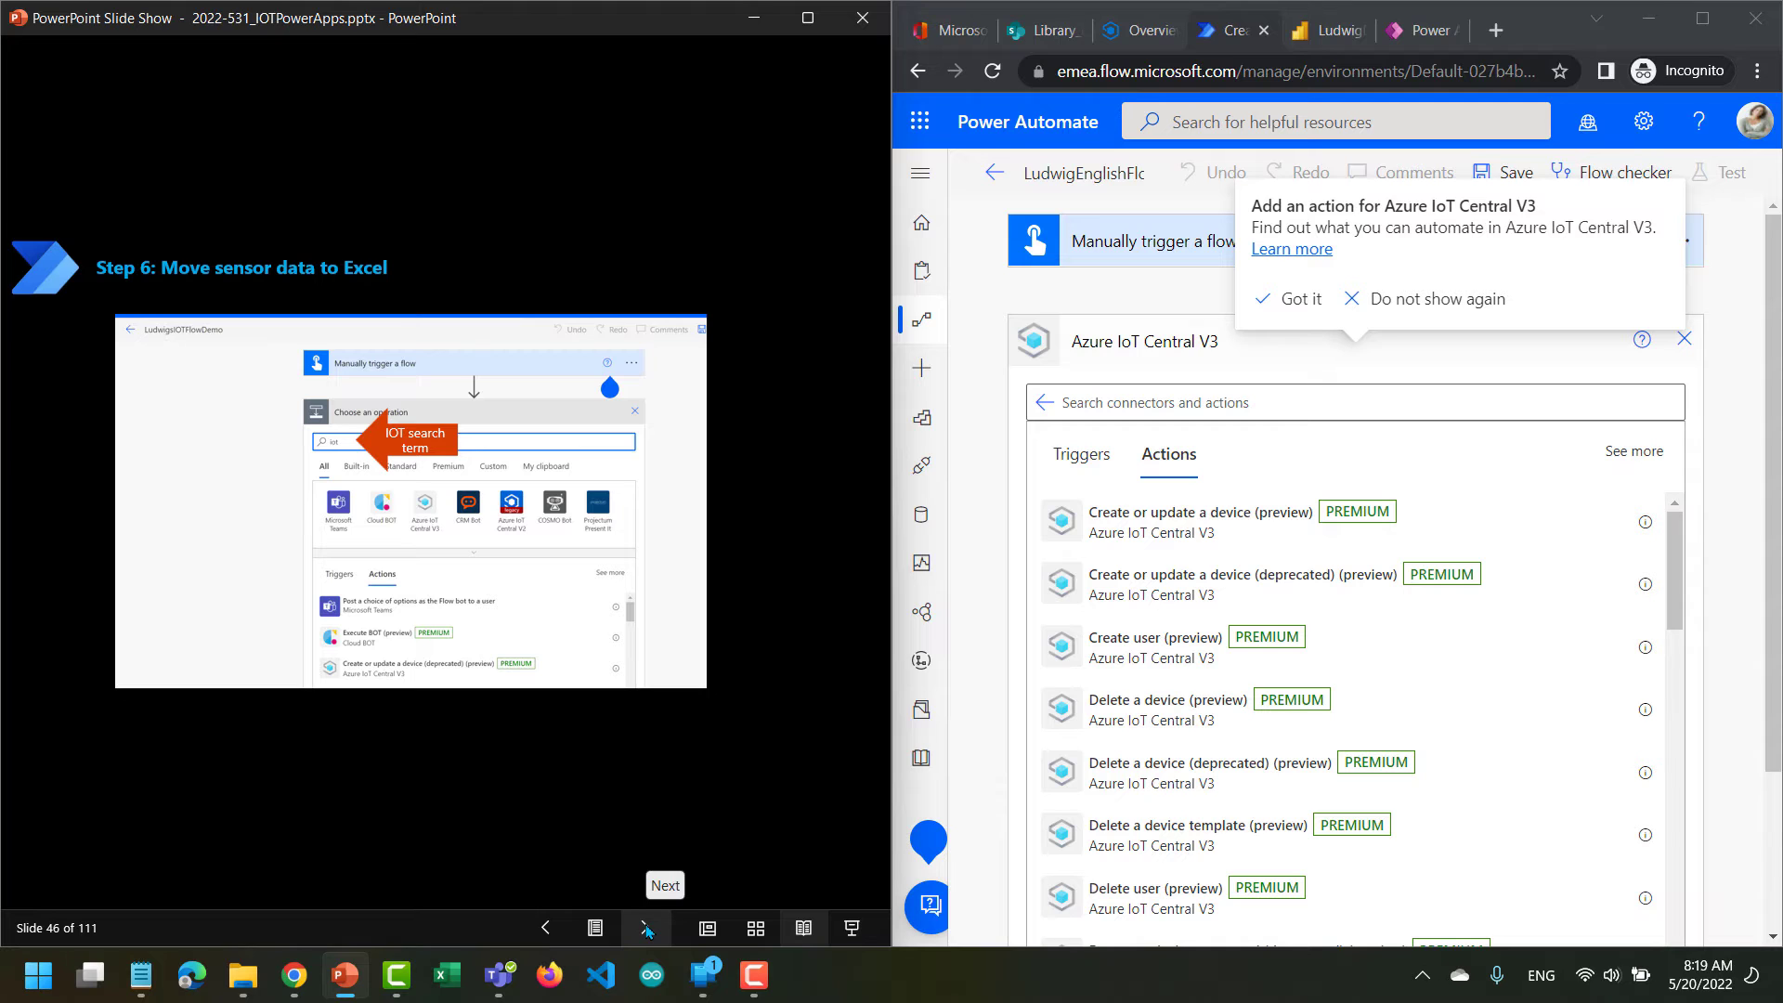
click(647, 929)
click(647, 928)
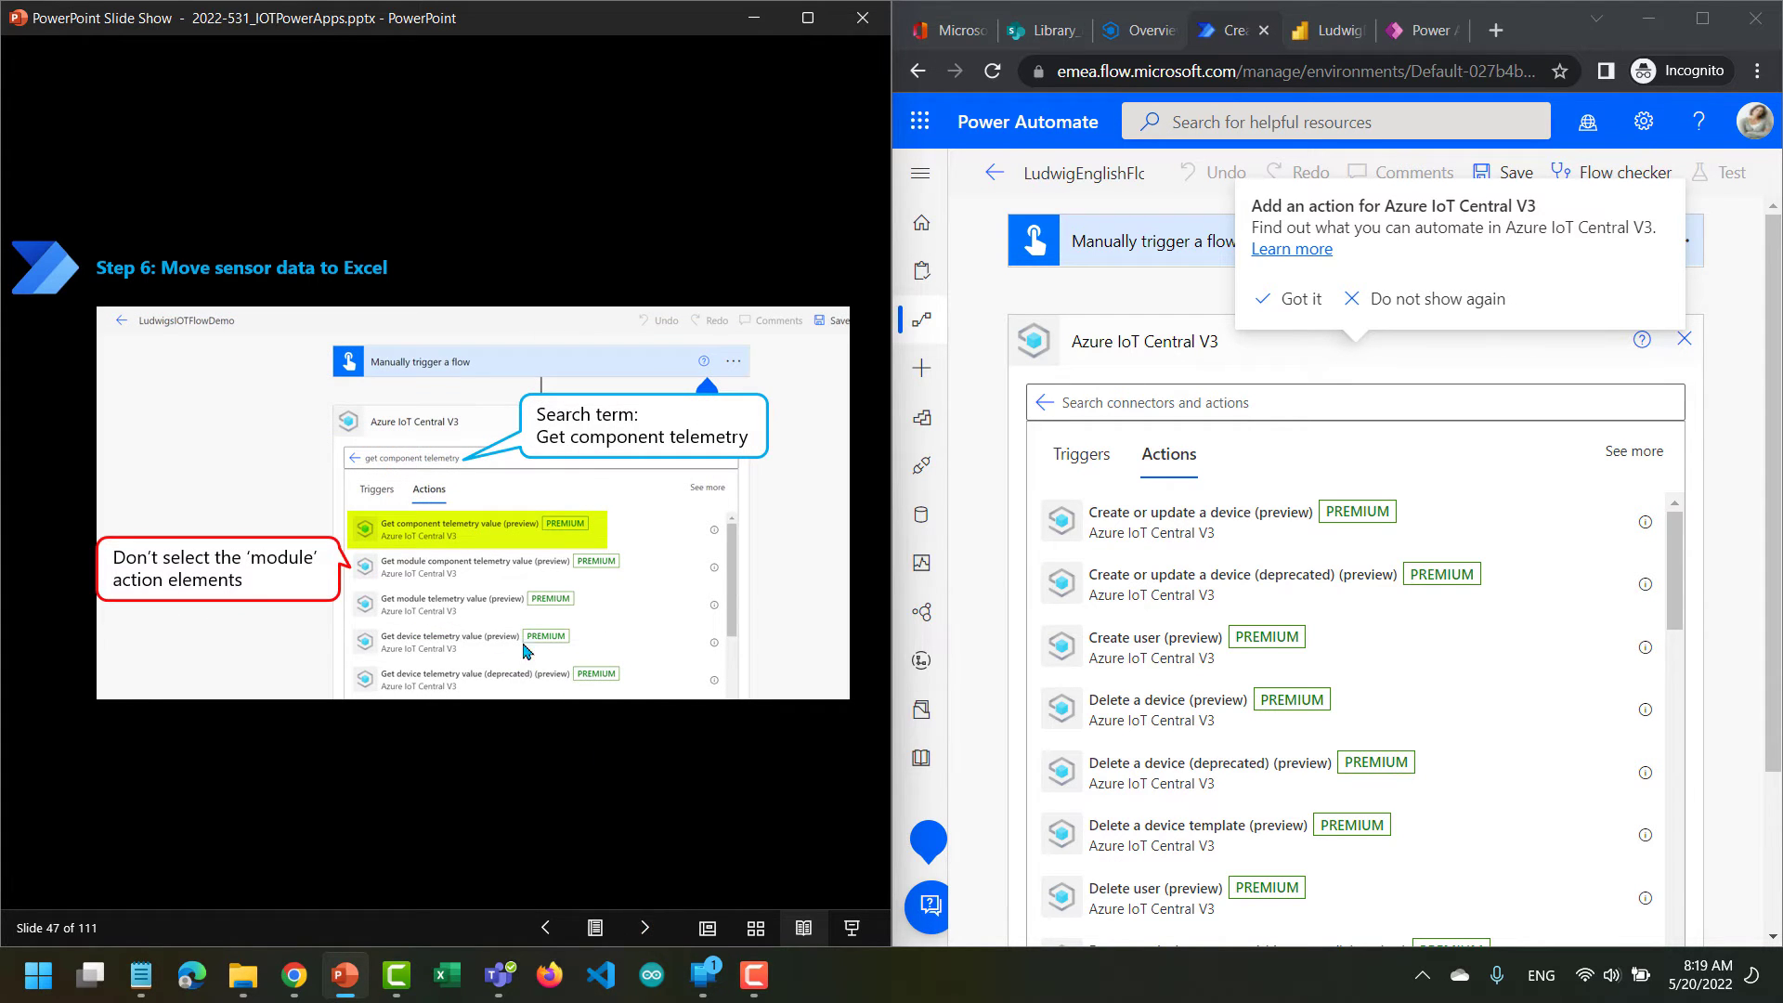
Search the Azure IoT Central V3 actions for get component telemetry and add Get component telemetry value (preview).
click(1121, 403)
text(get)
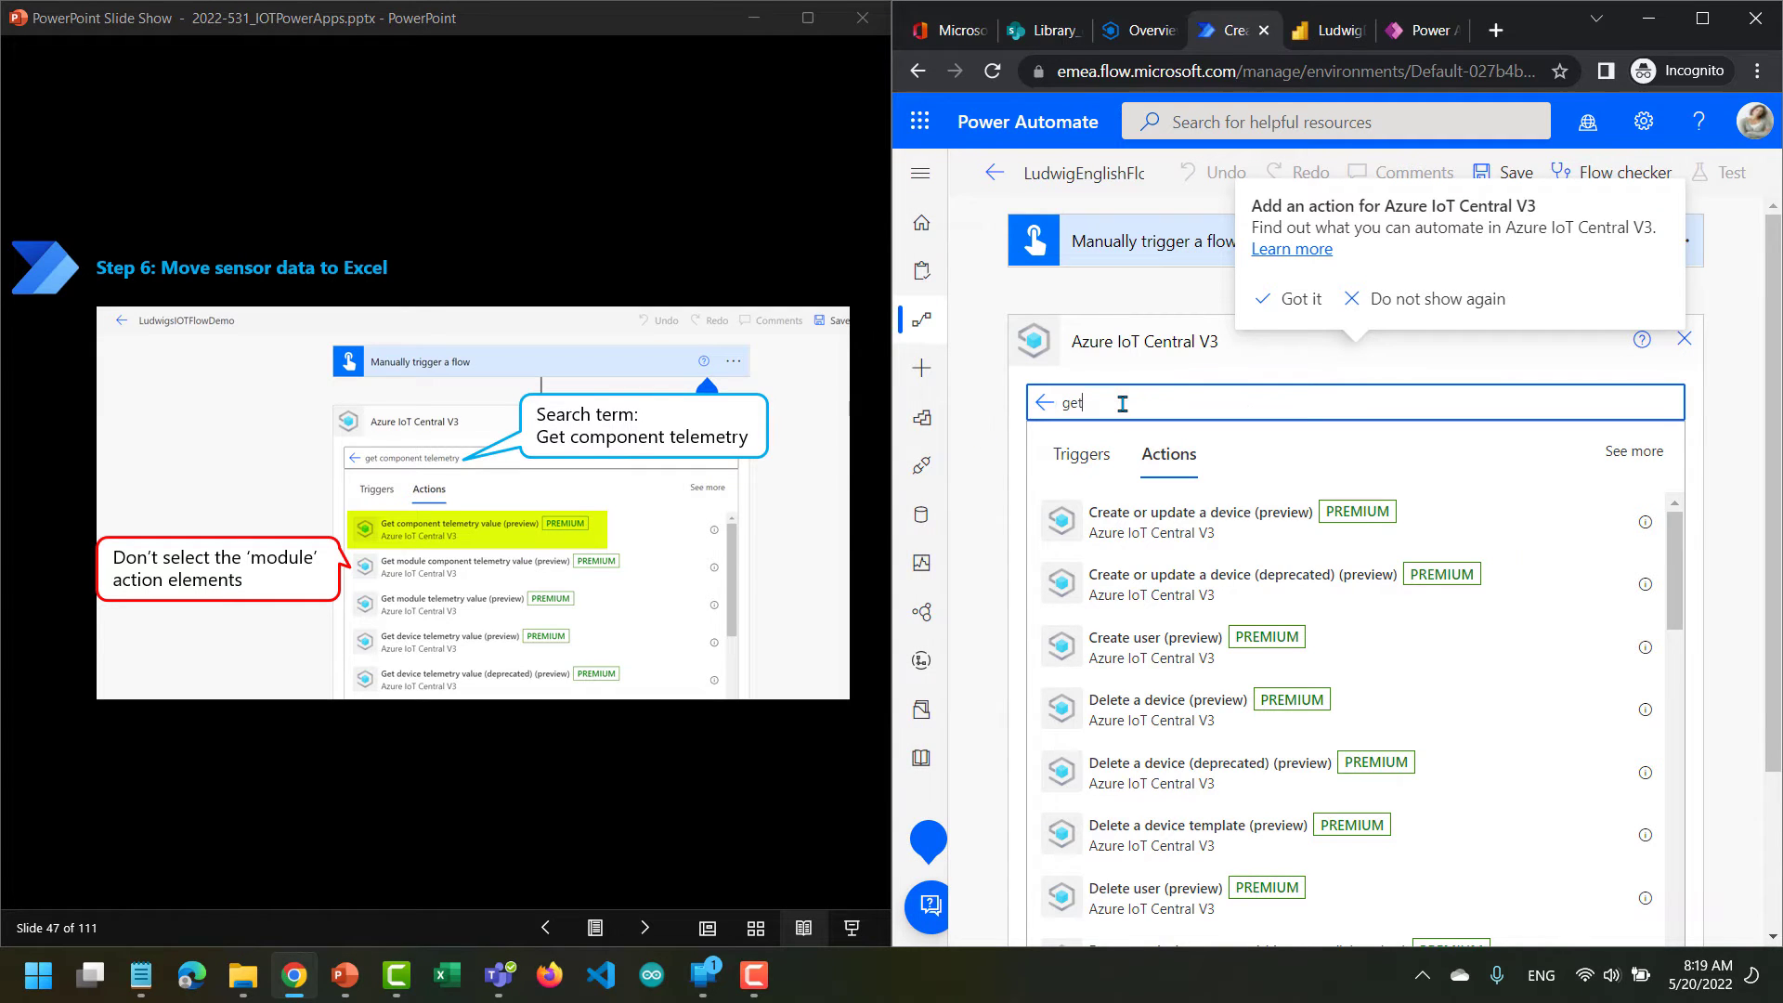
text( component telemetry)
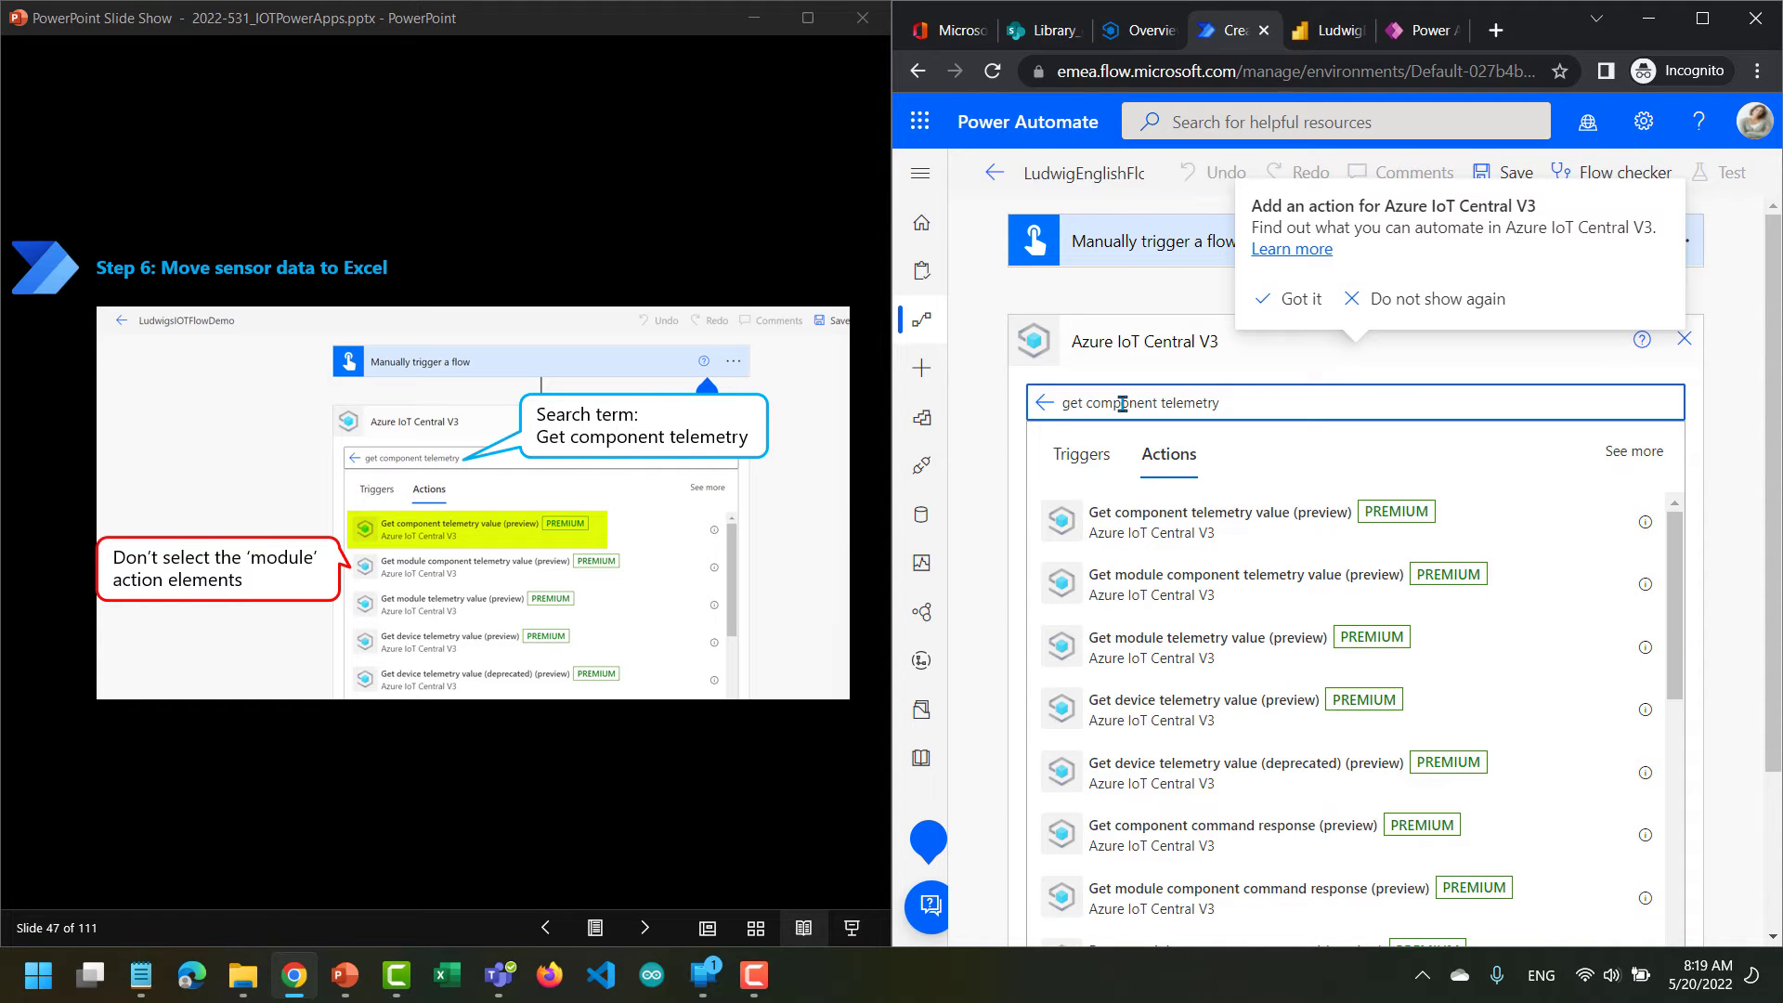
click(1201, 524)
click(1201, 524)
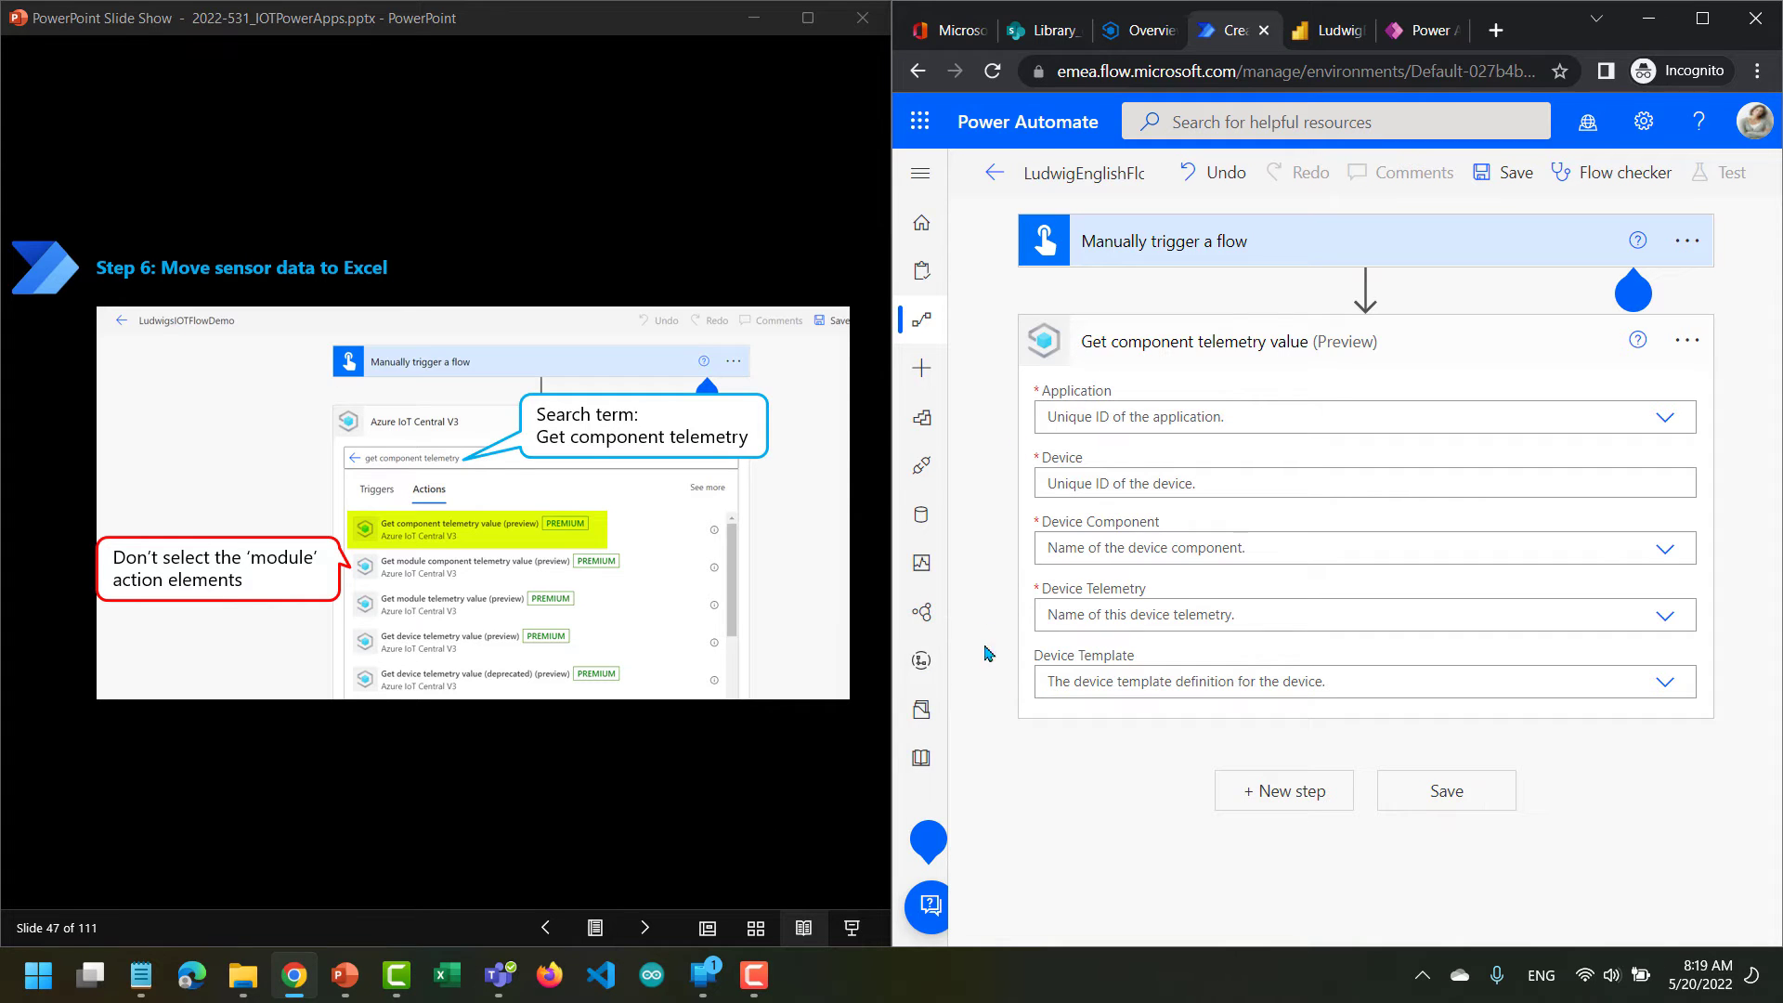
Advance the slides past the connector sign-in instruction to the empty telemetry action form on slide 49.
click(643, 927)
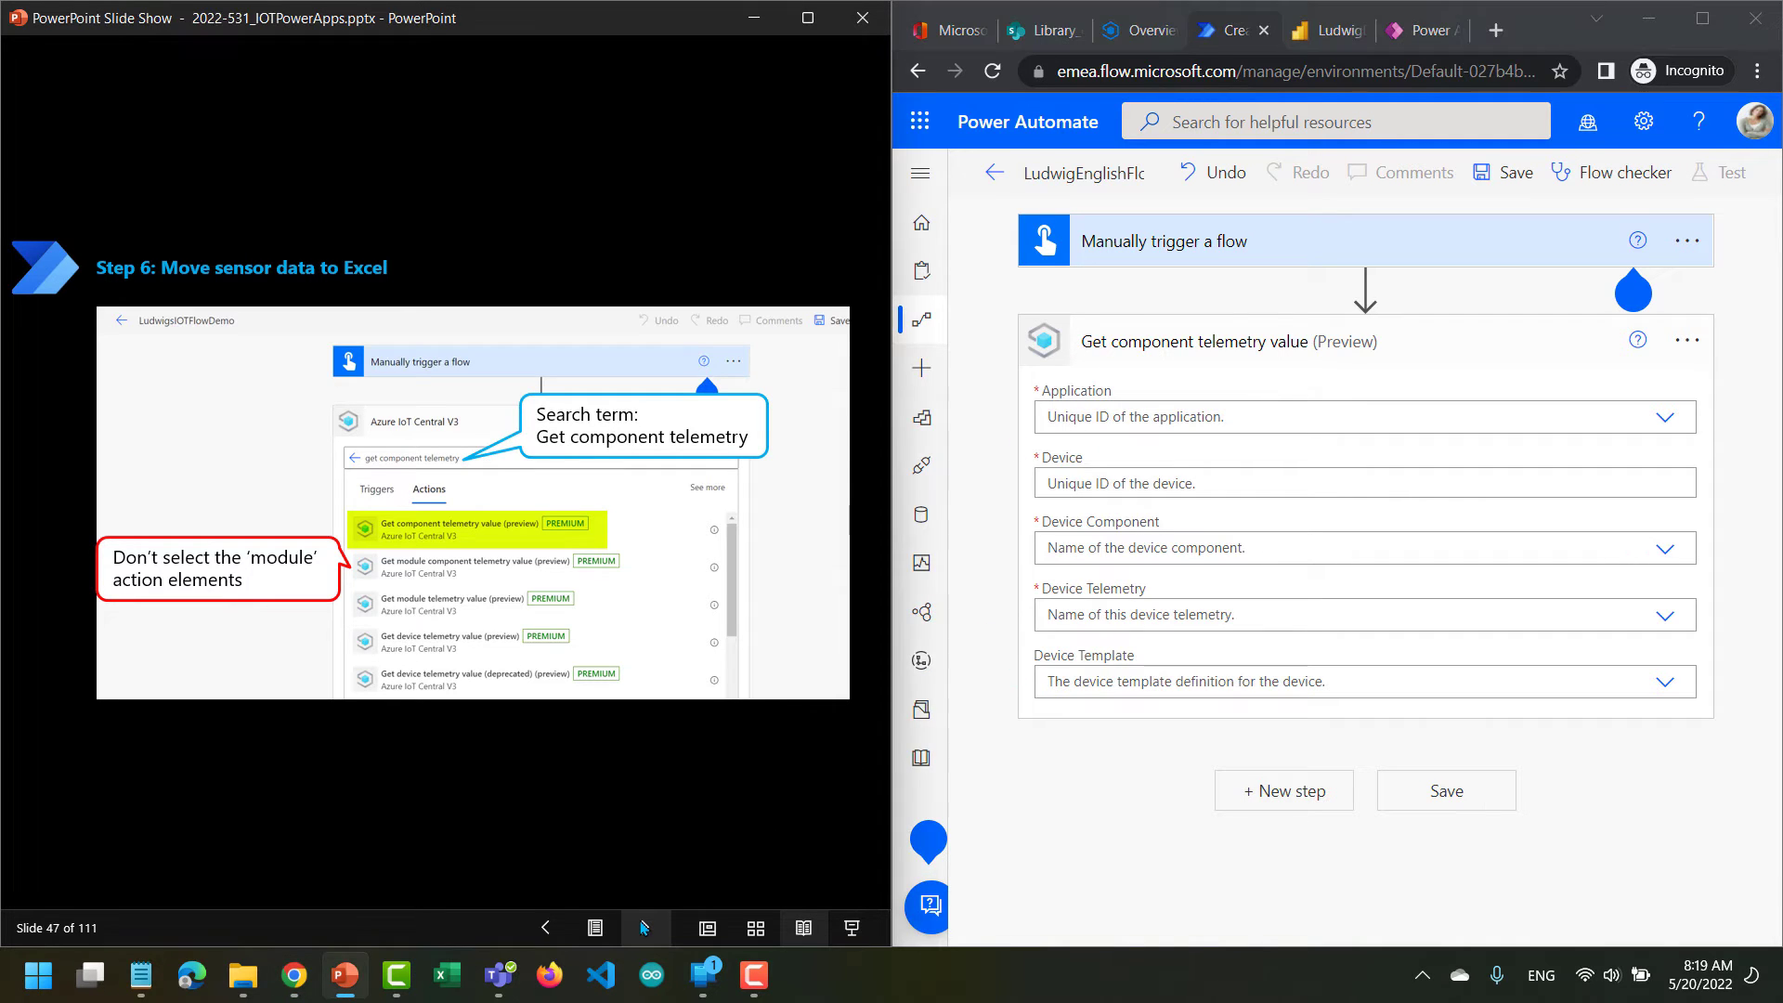
click(643, 926)
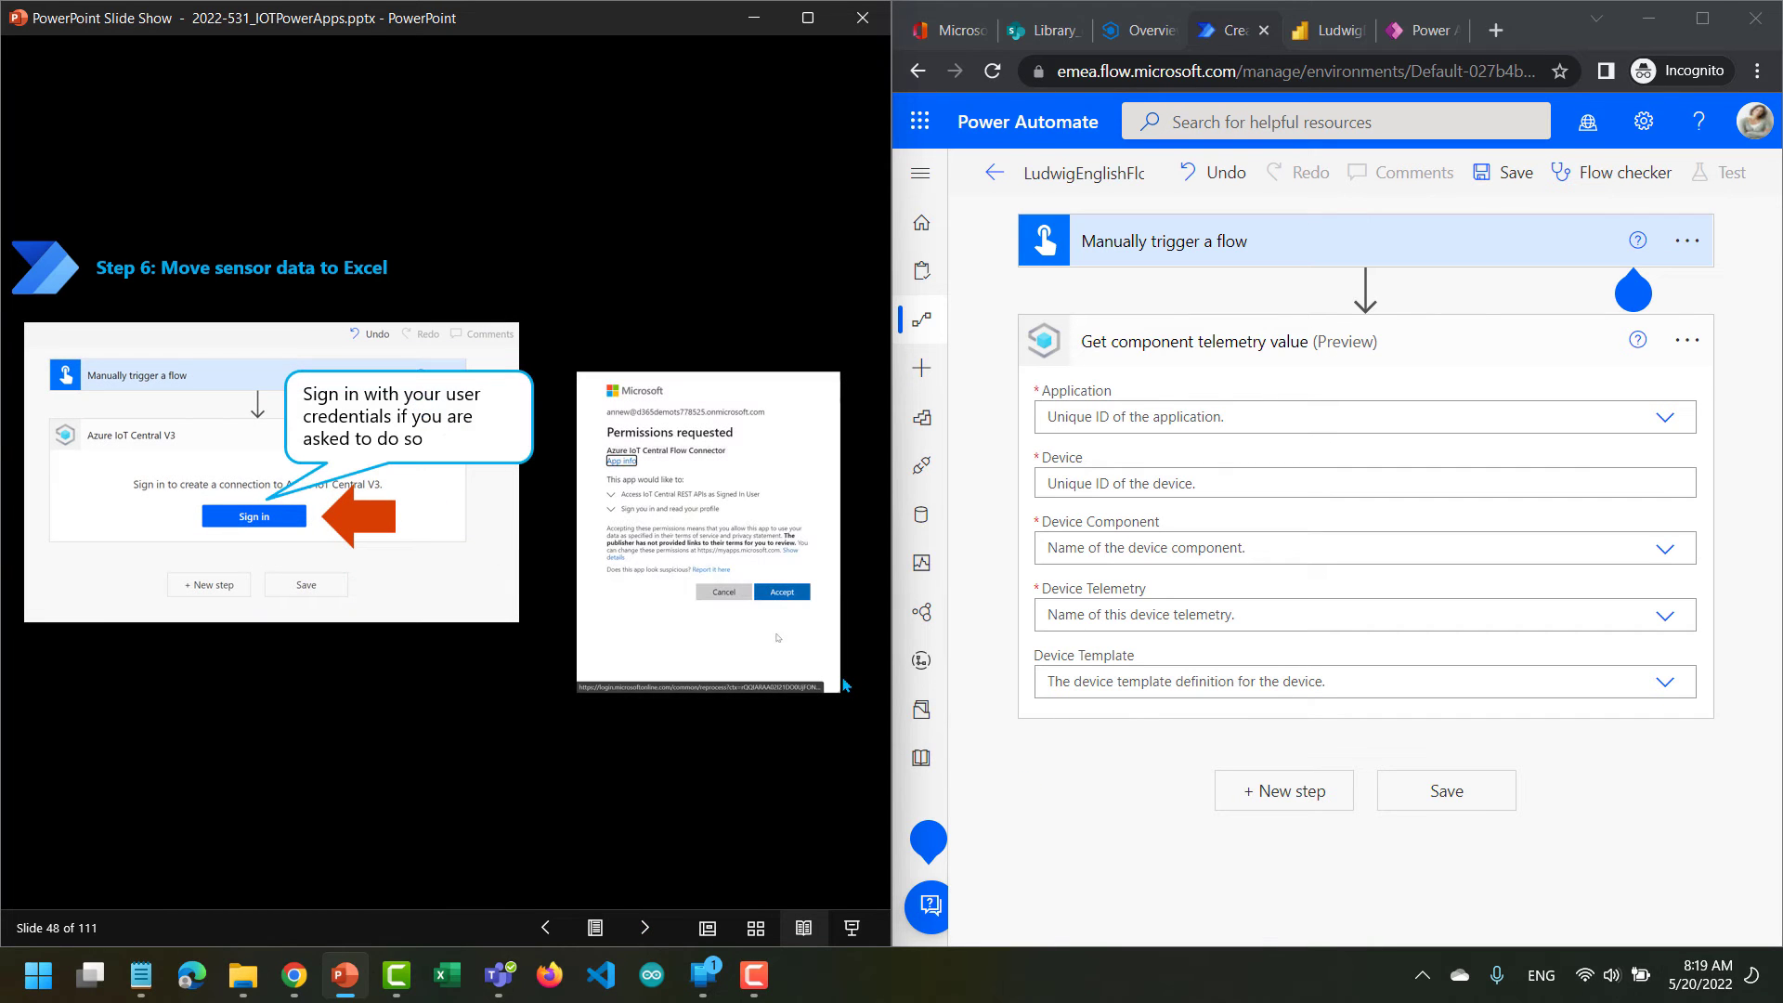
click(645, 928)
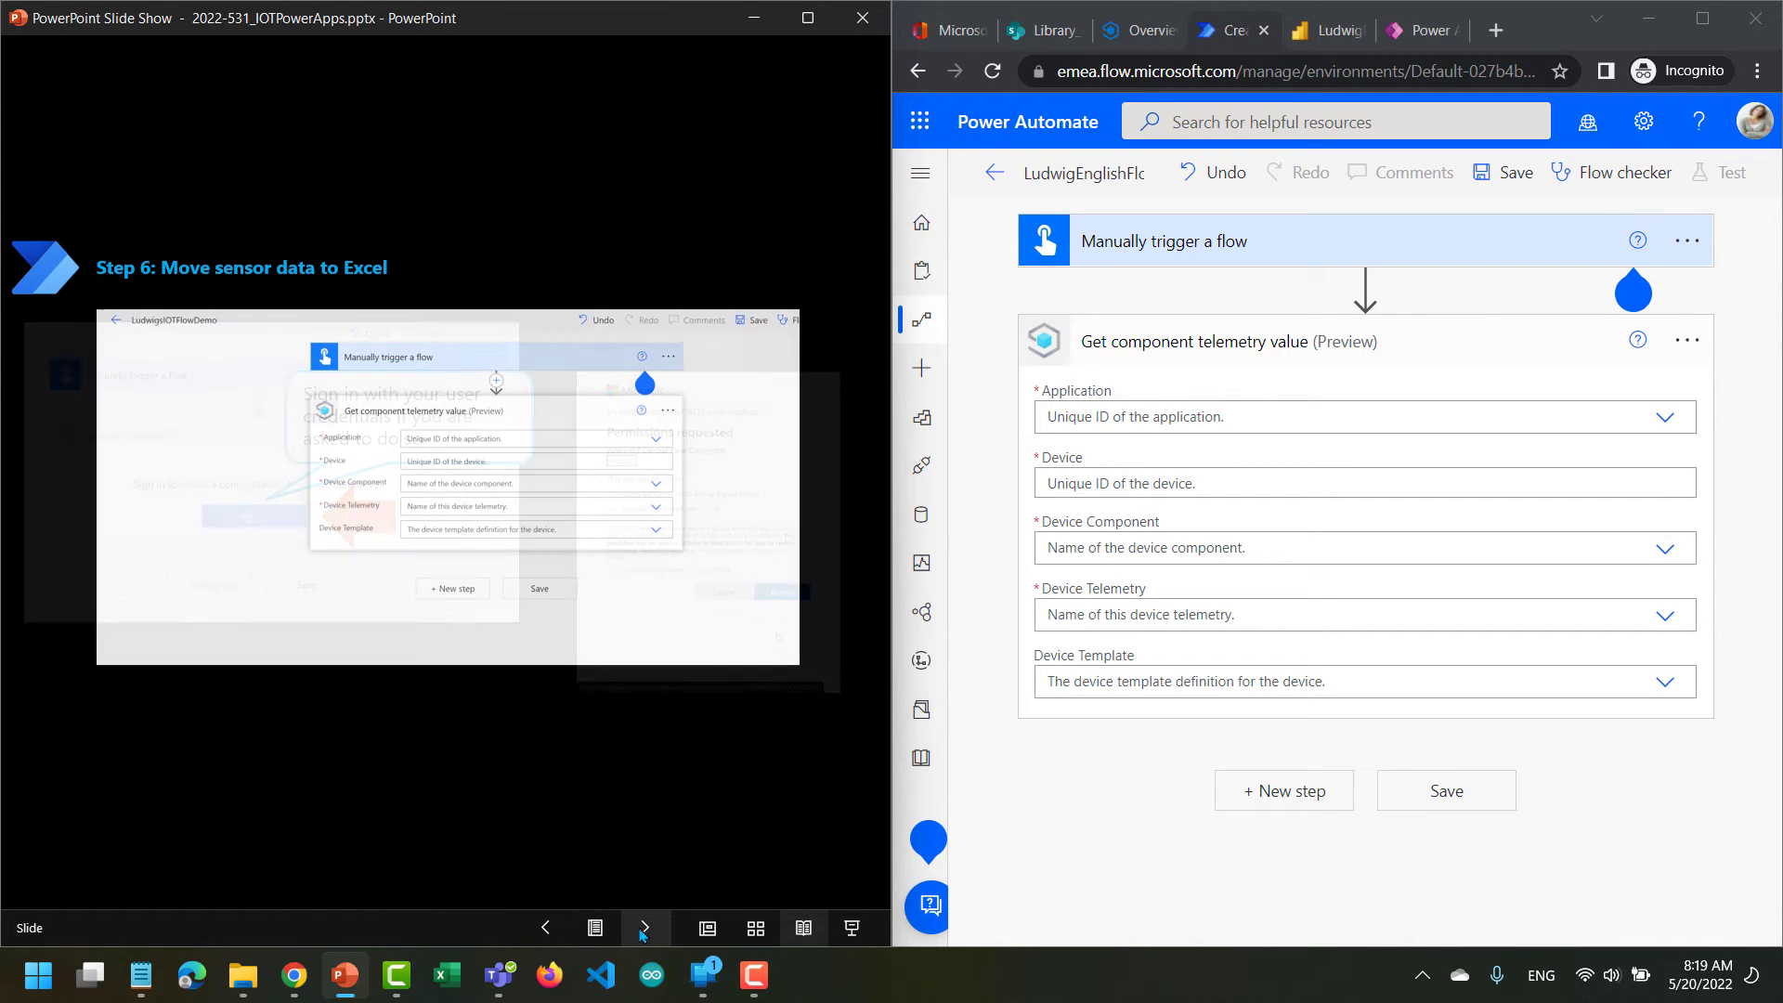
Dismiss the chatbot notice and set the telemetry action's Application to Custom 16wicd2n7u8.
mouse_move(929, 836)
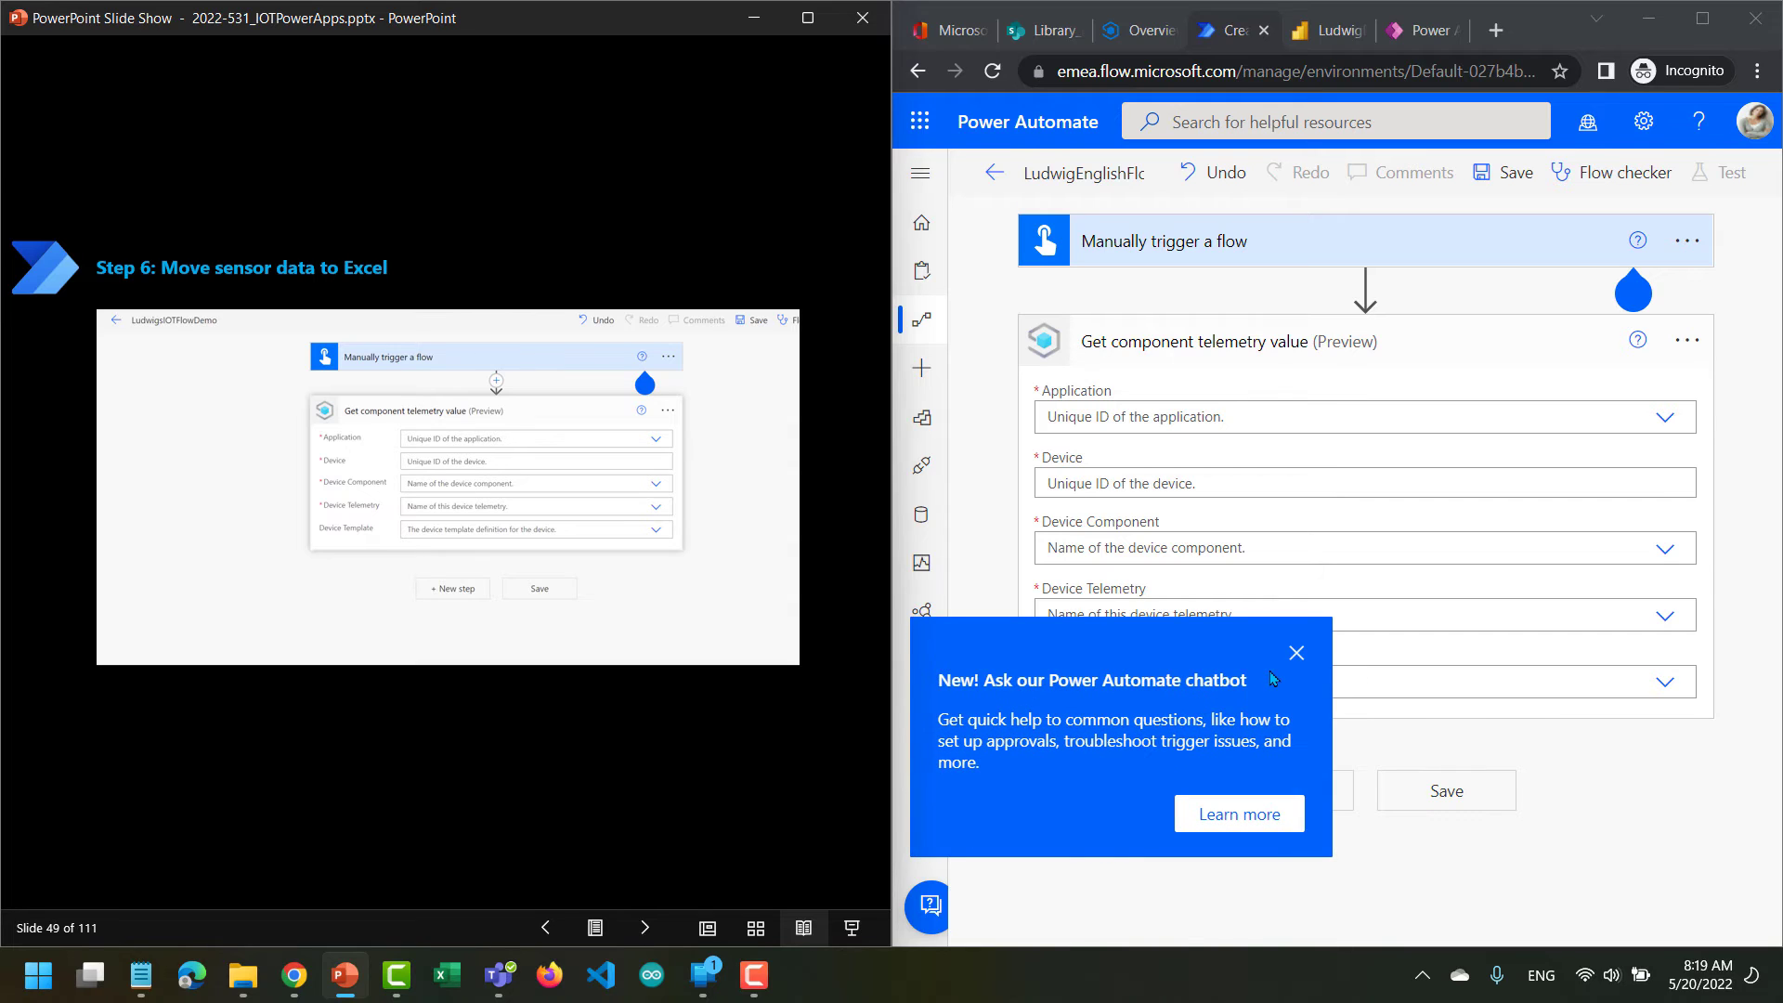
click(1298, 654)
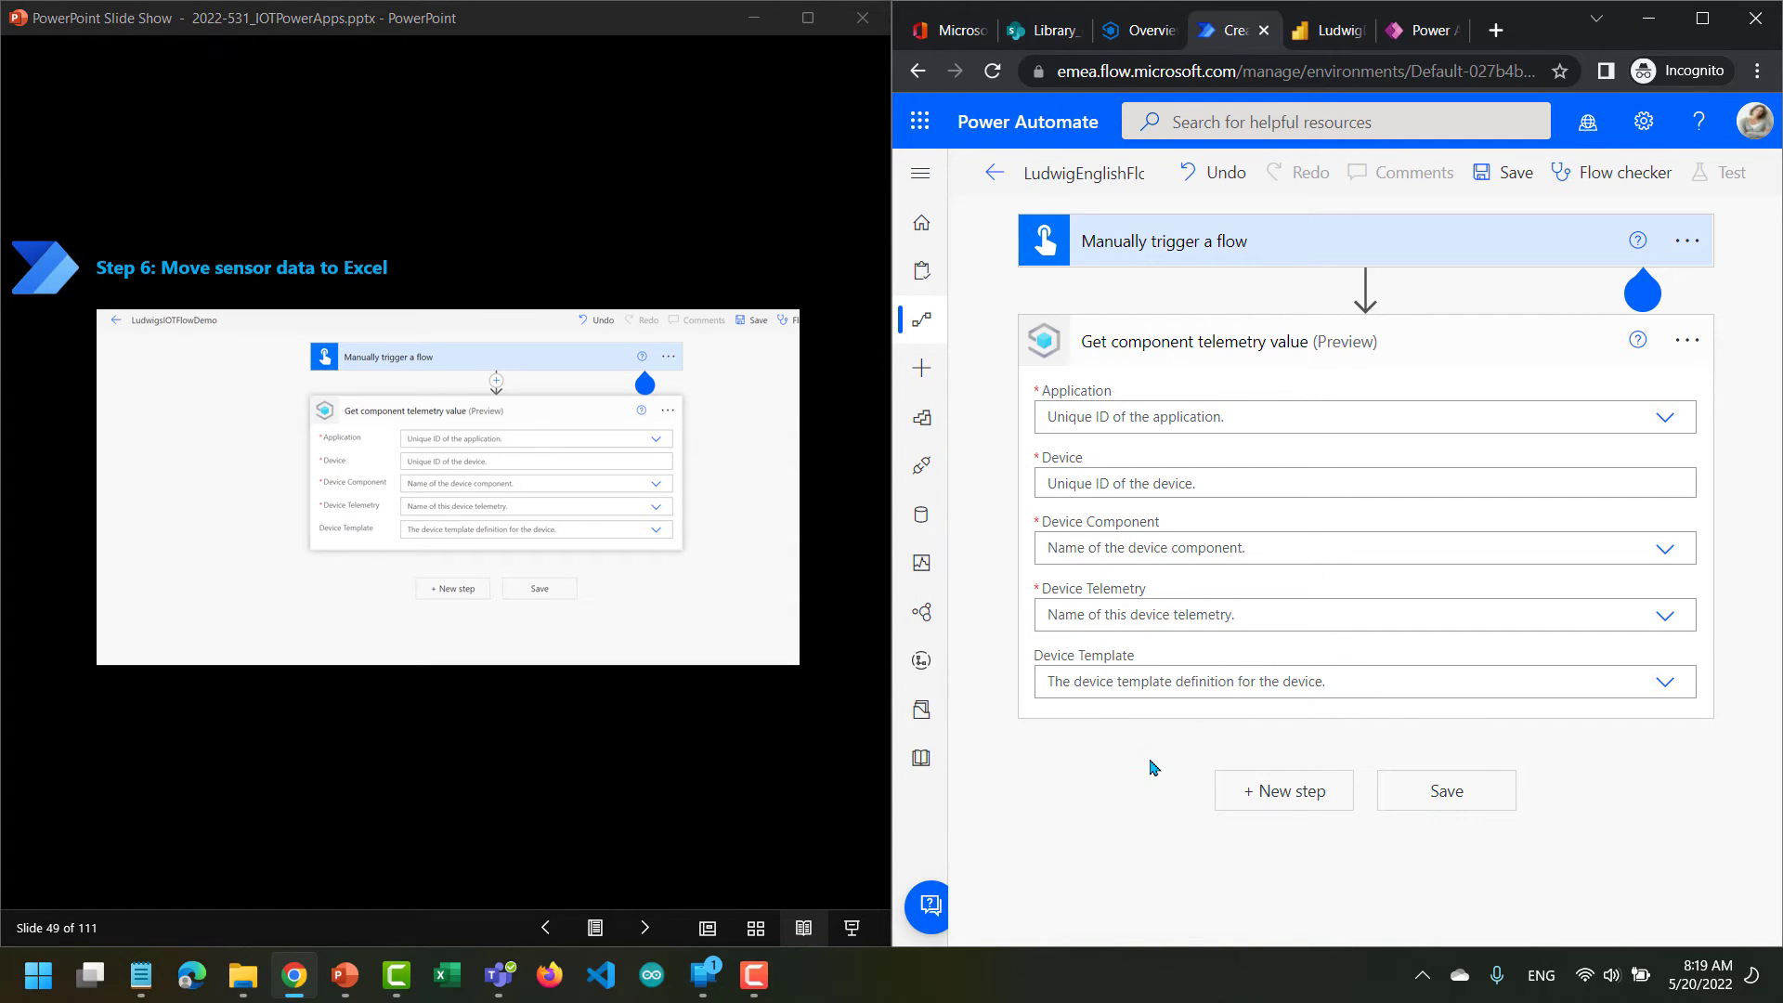
click(1665, 416)
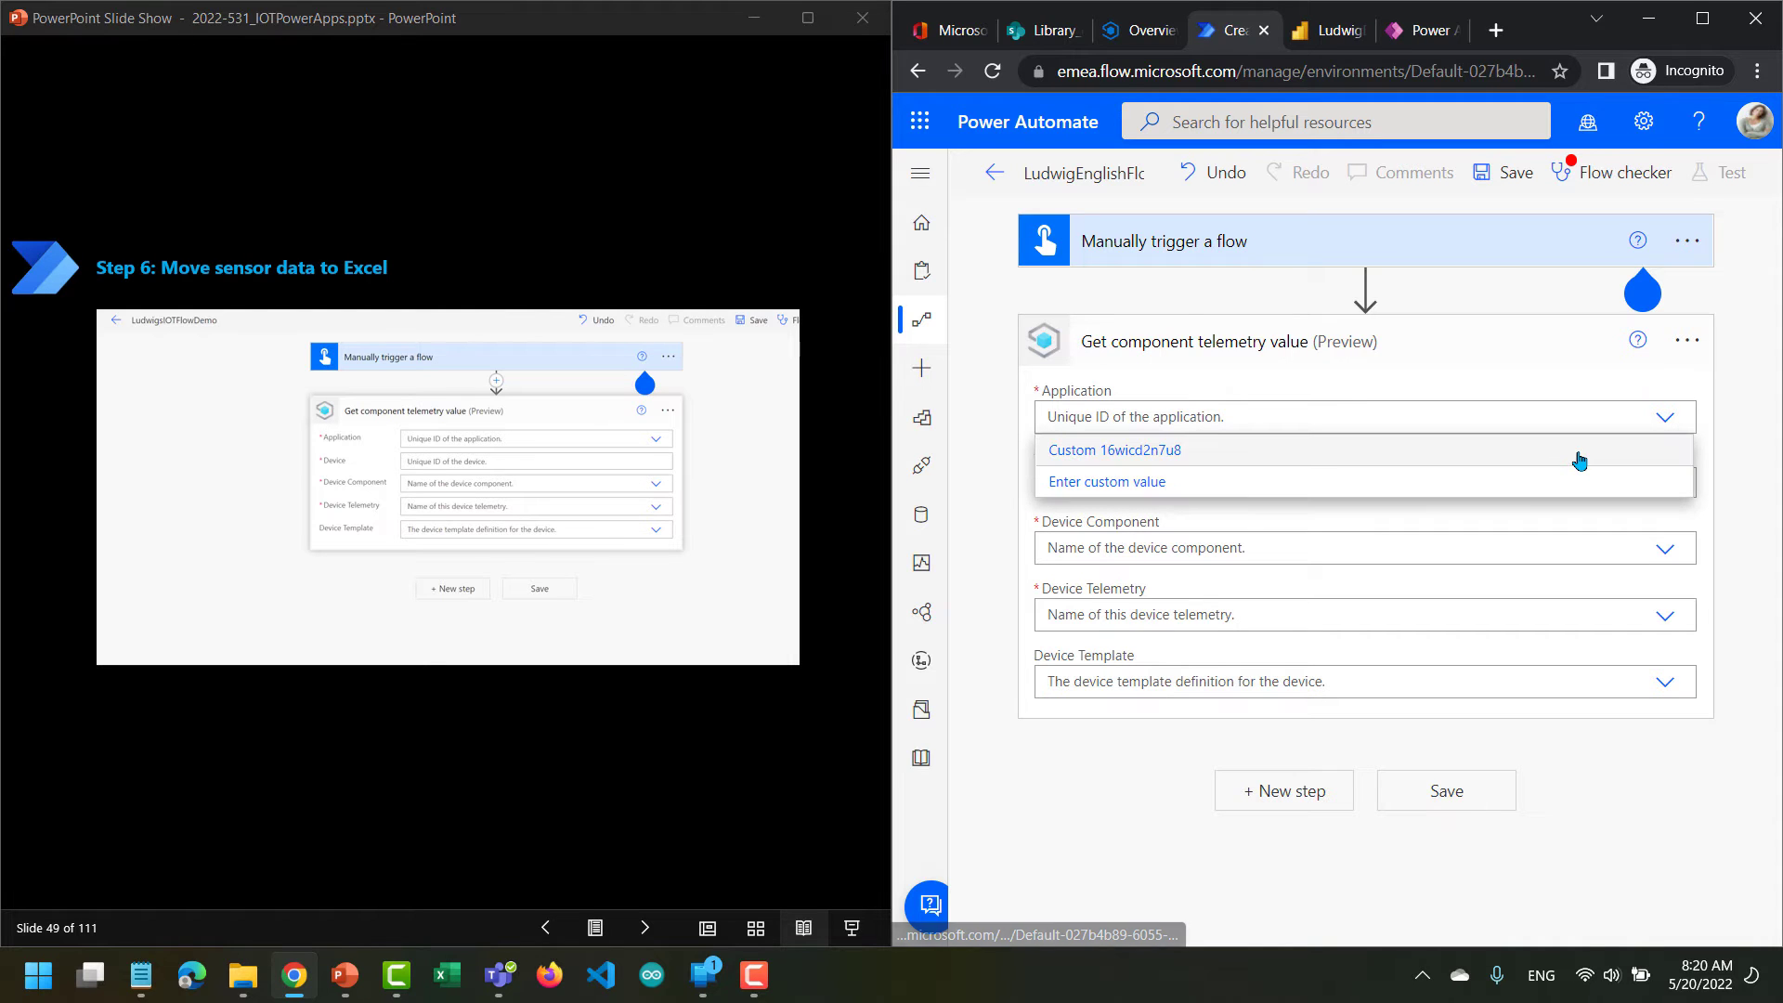
click(1119, 455)
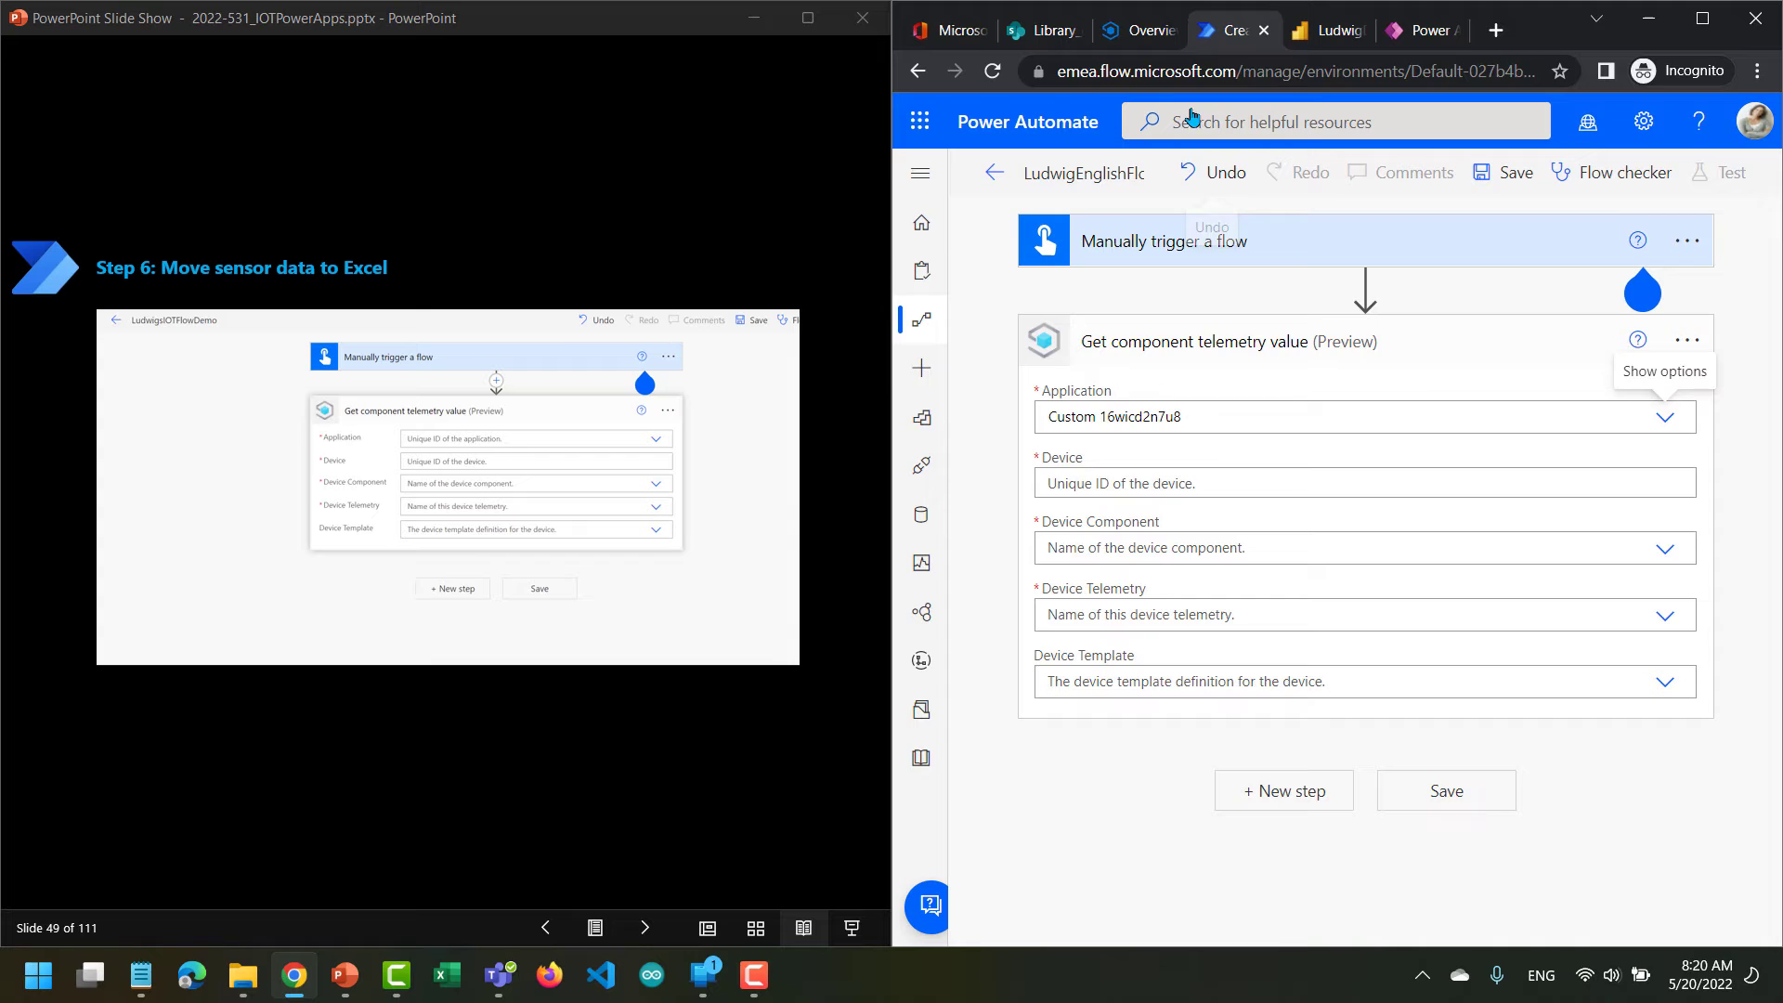
Copy the device name 2pkrvz8a990 from the IoT Central device overview into the telemetry action's Device field.
click(1142, 30)
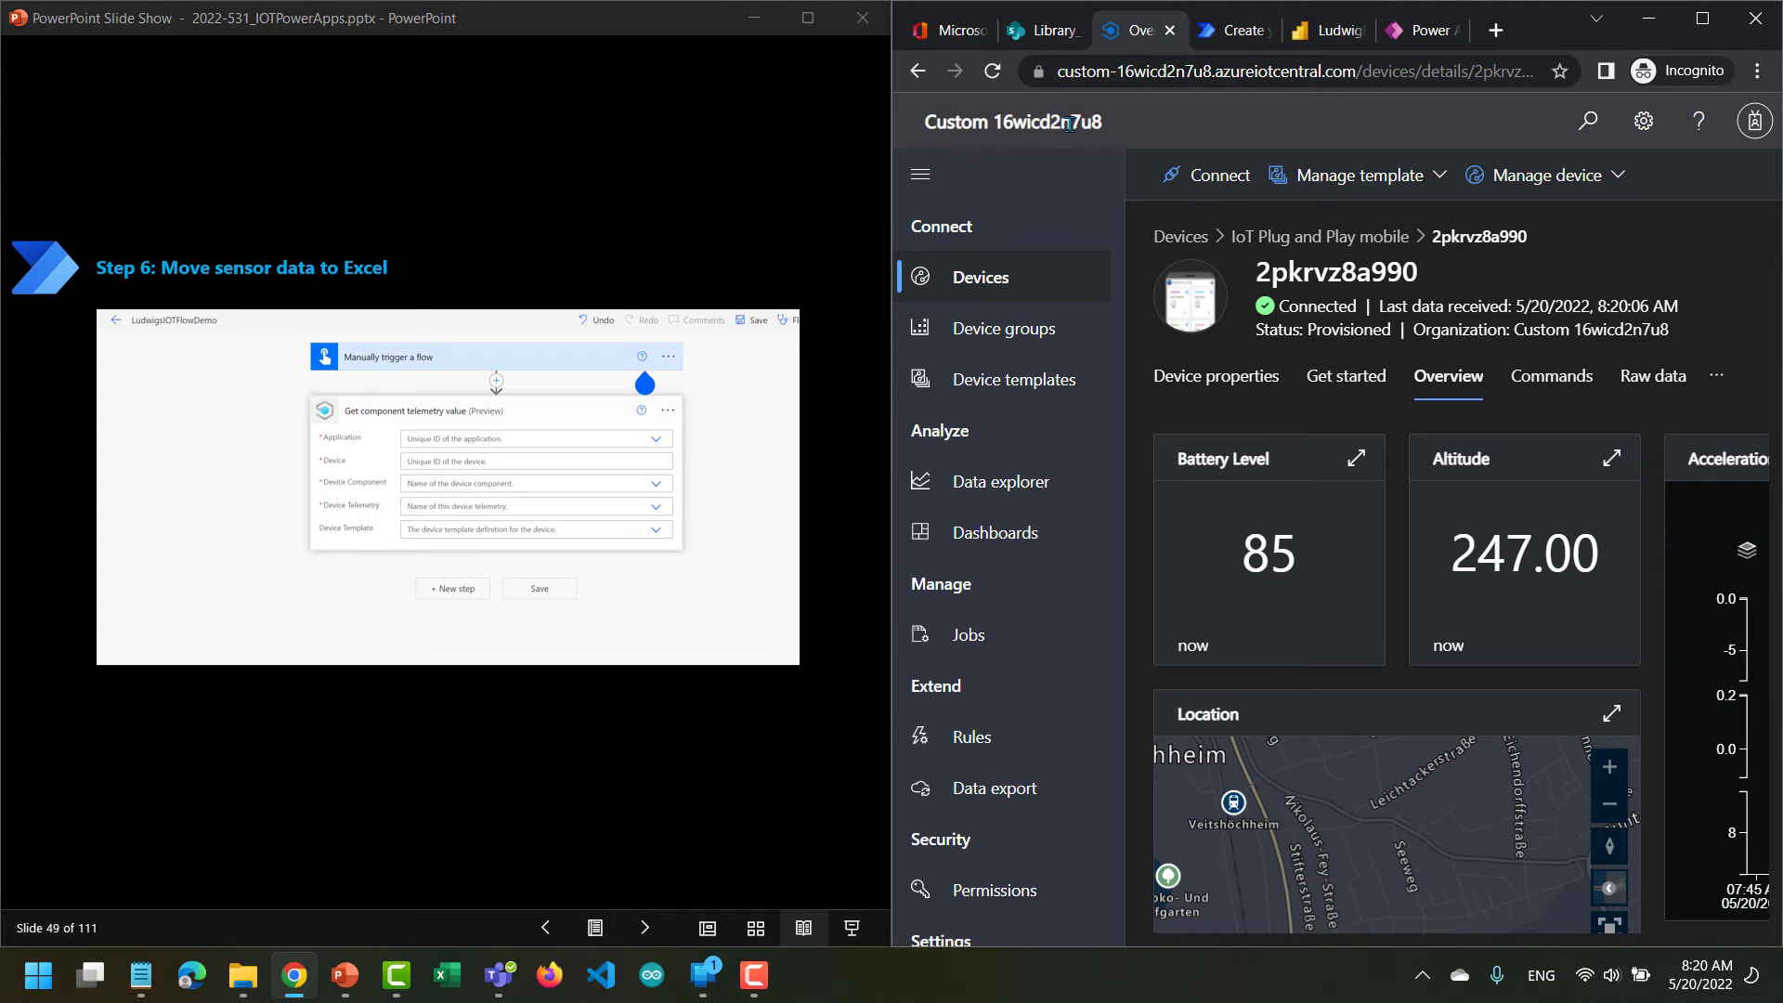
click(1247, 33)
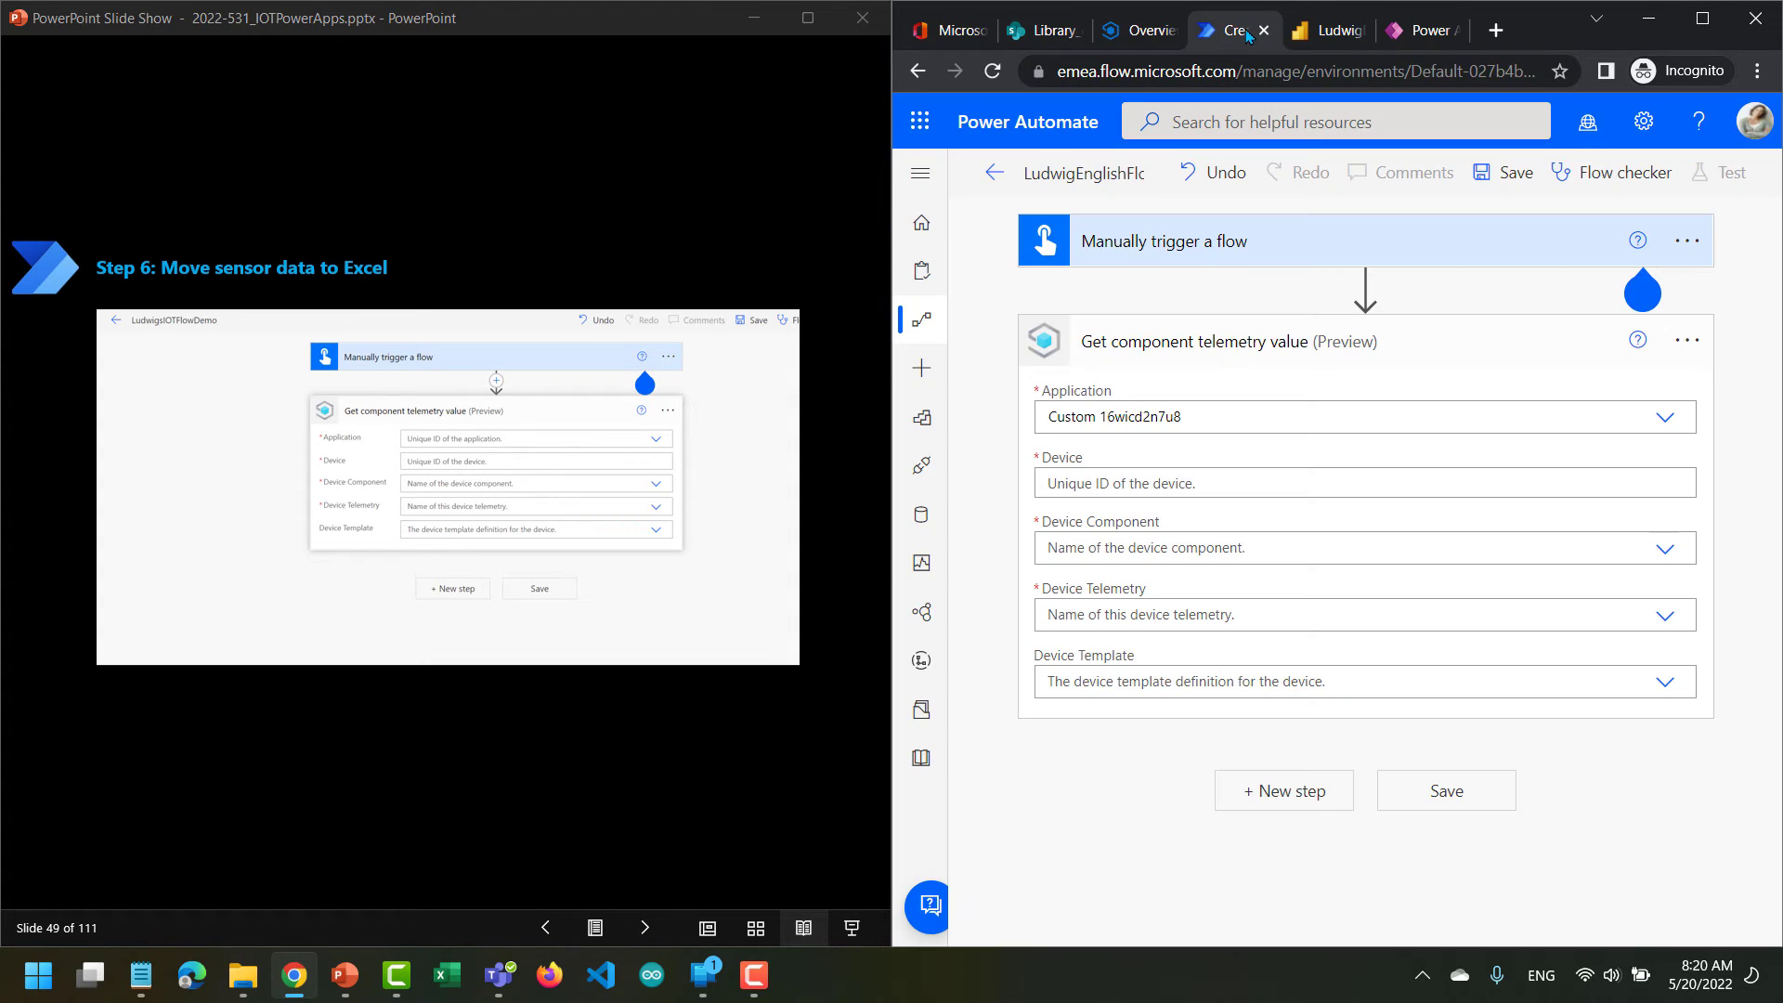
click(1171, 486)
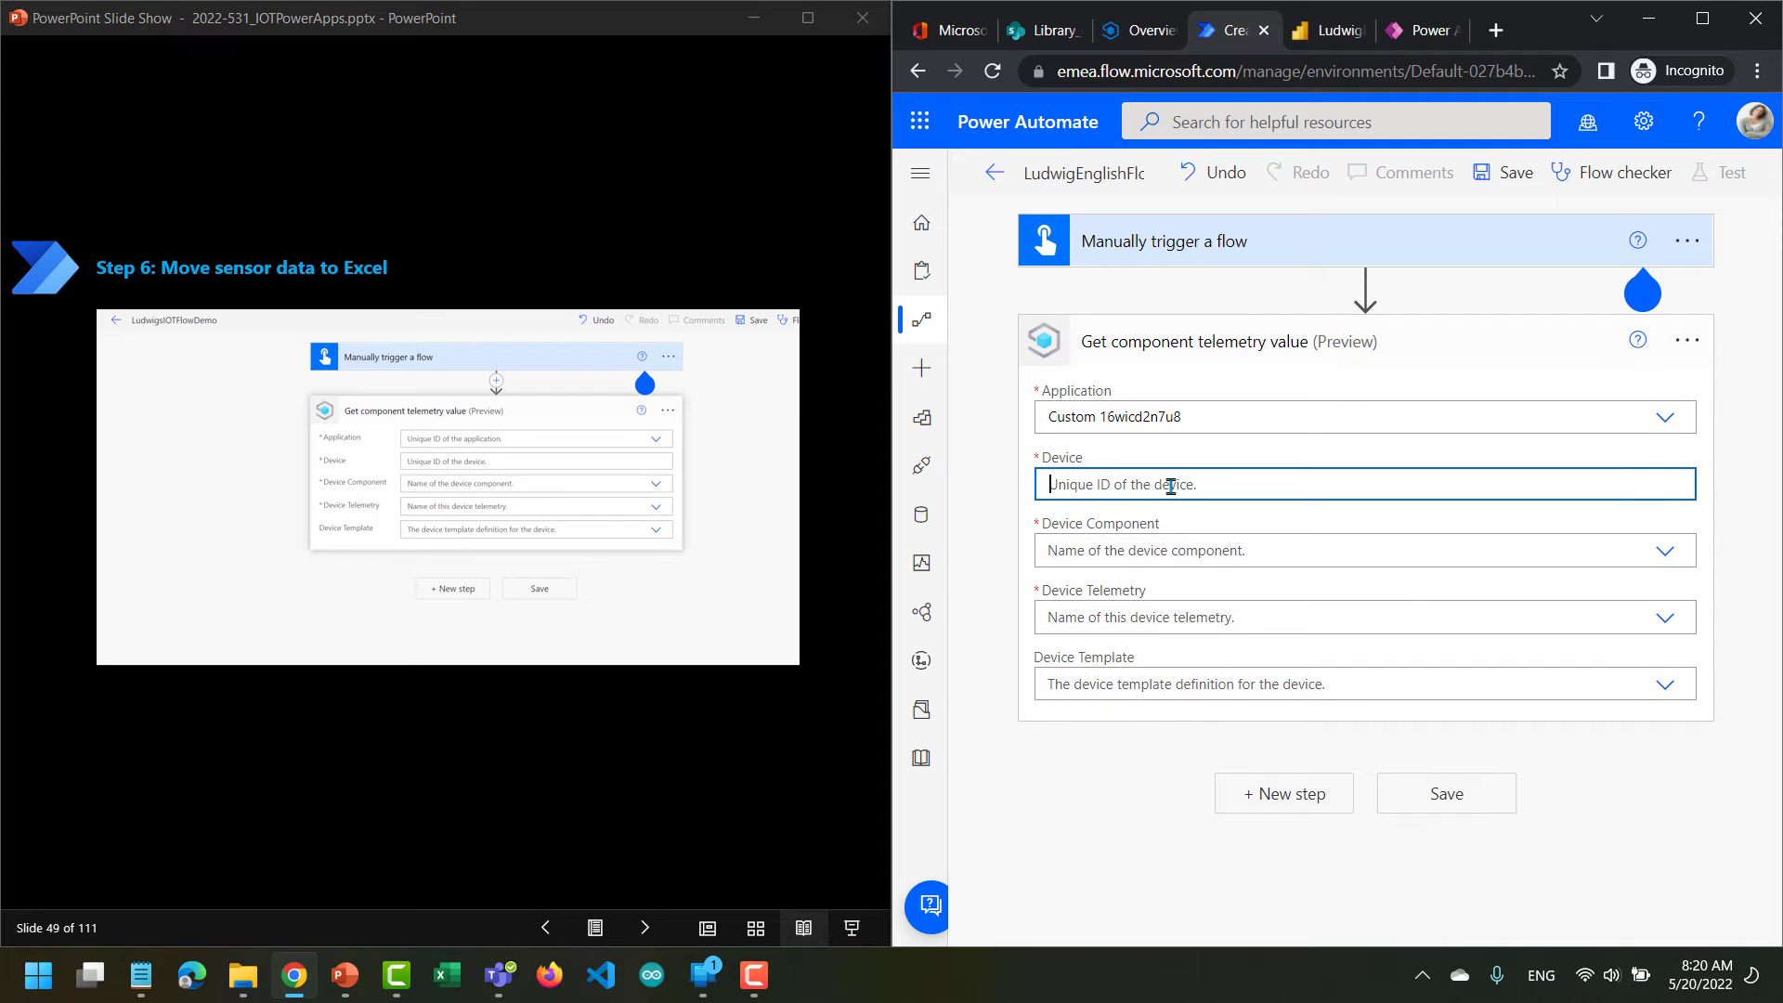
click(1148, 44)
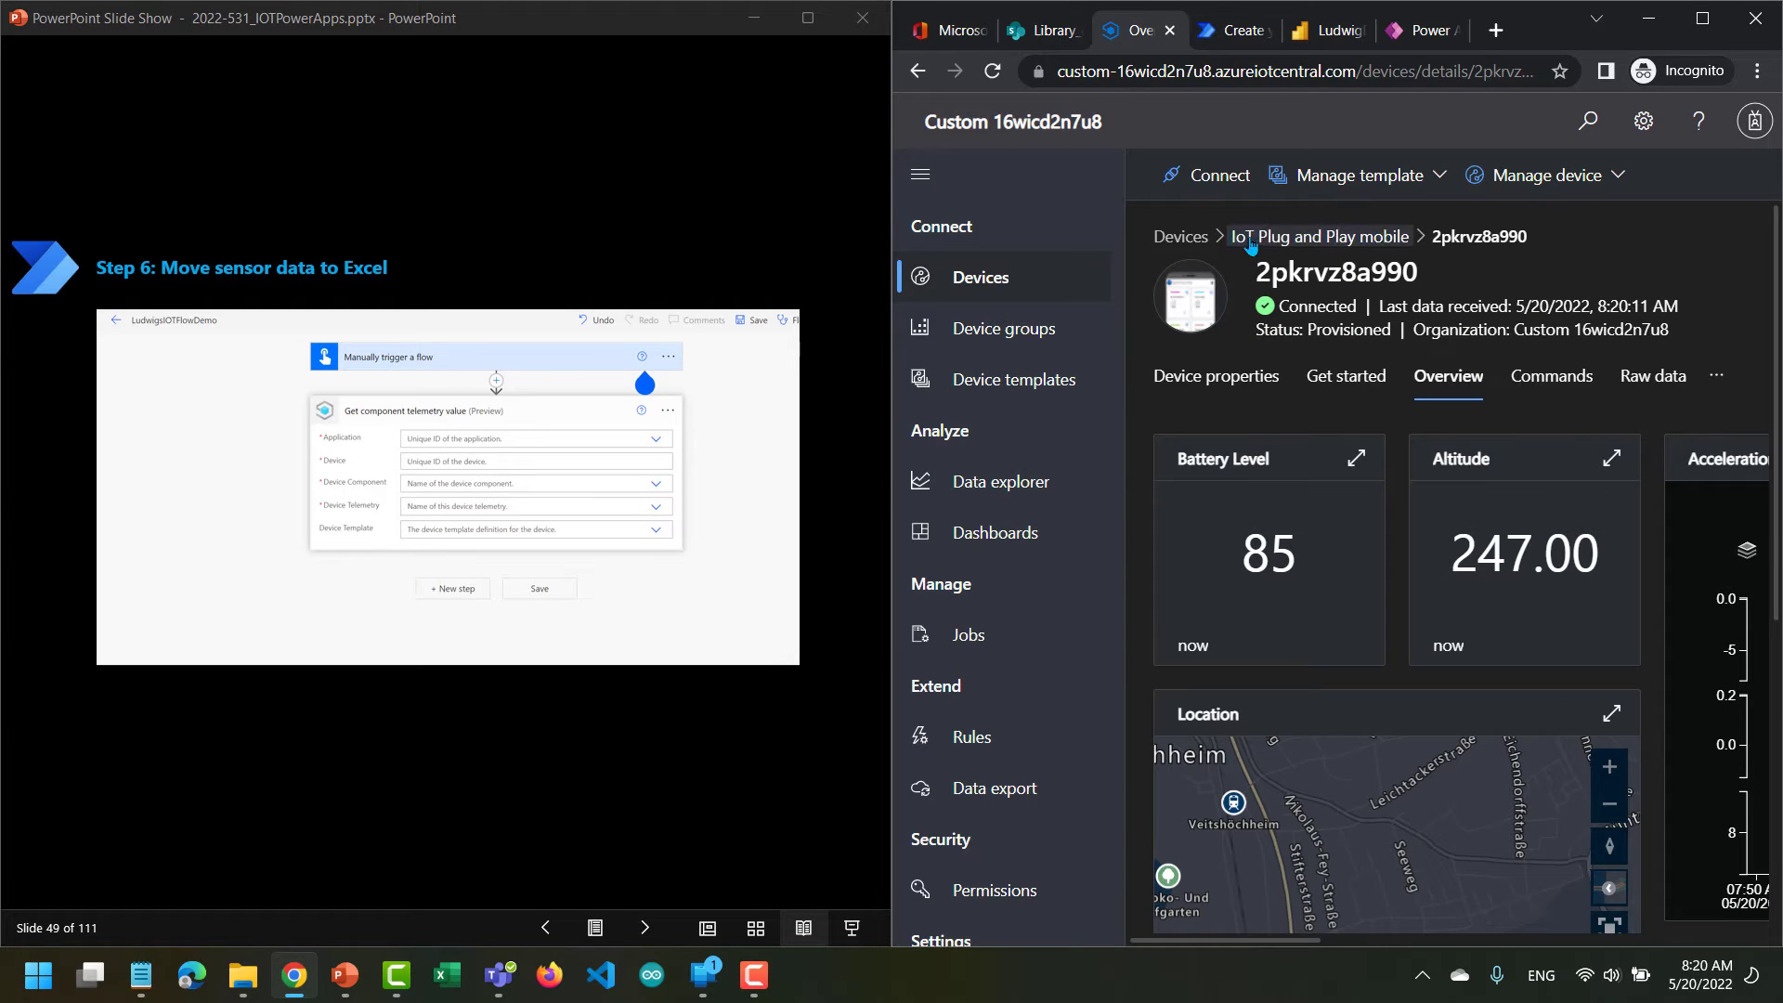
double_click(1306, 271)
key(ctrl+c)
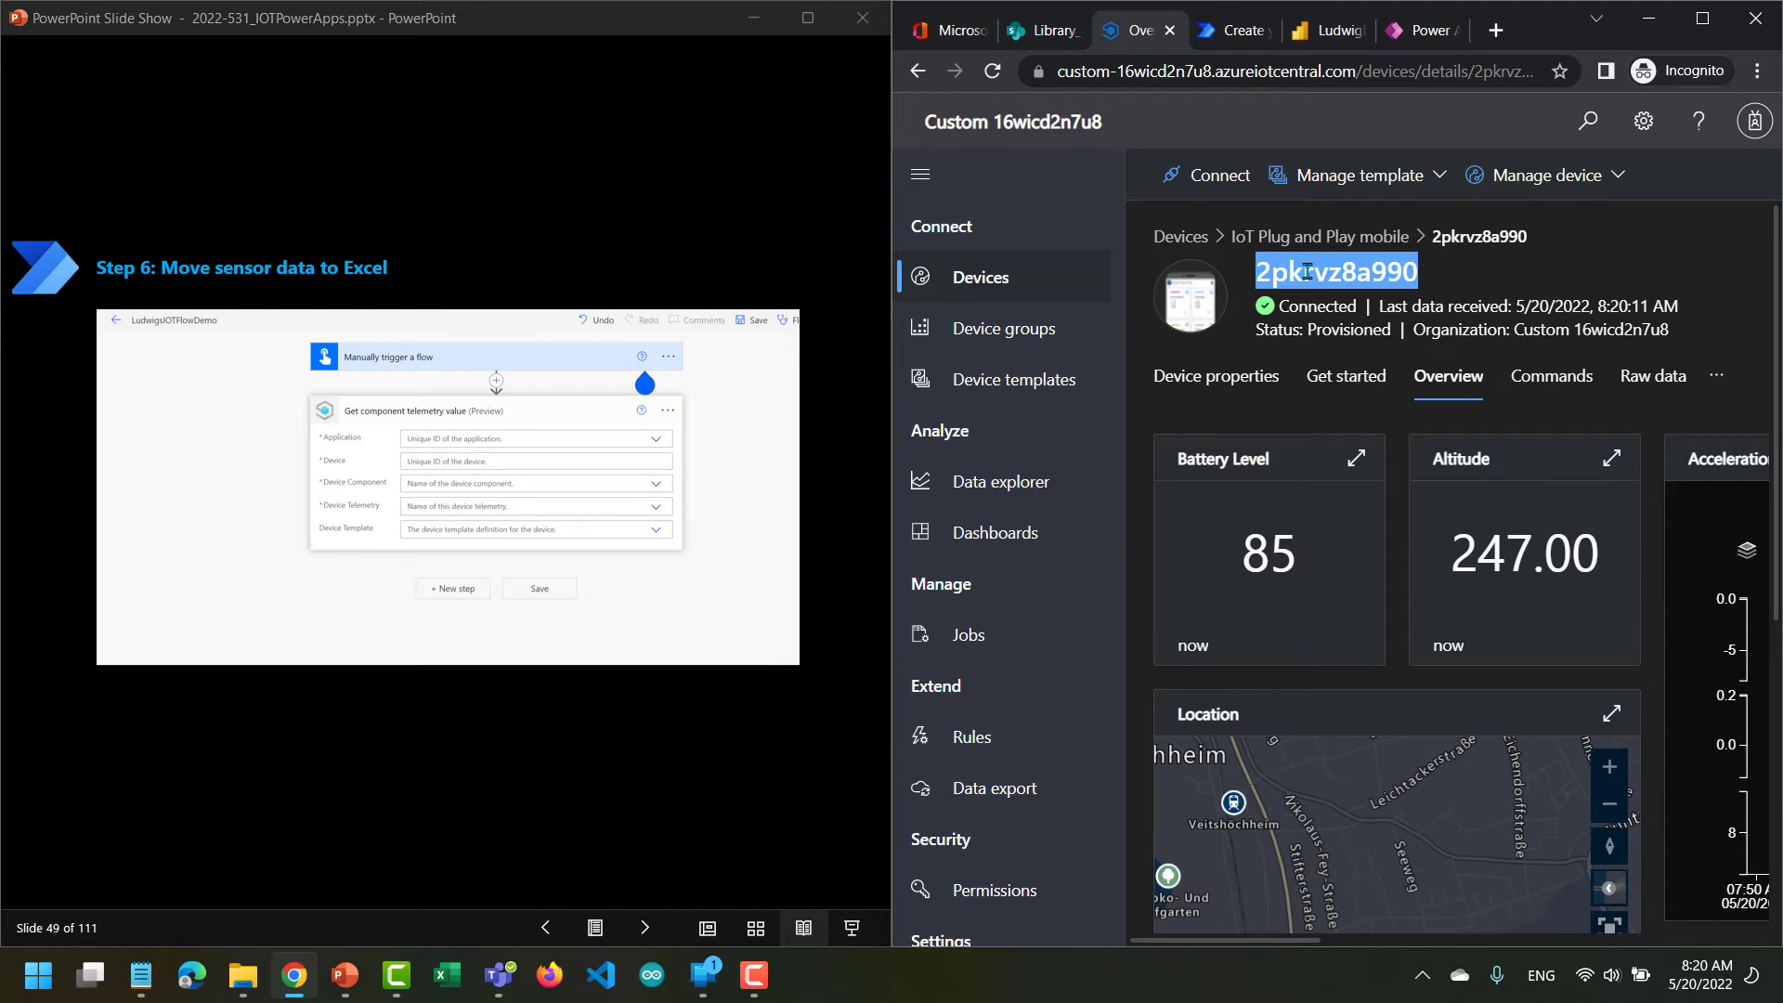
click(1235, 30)
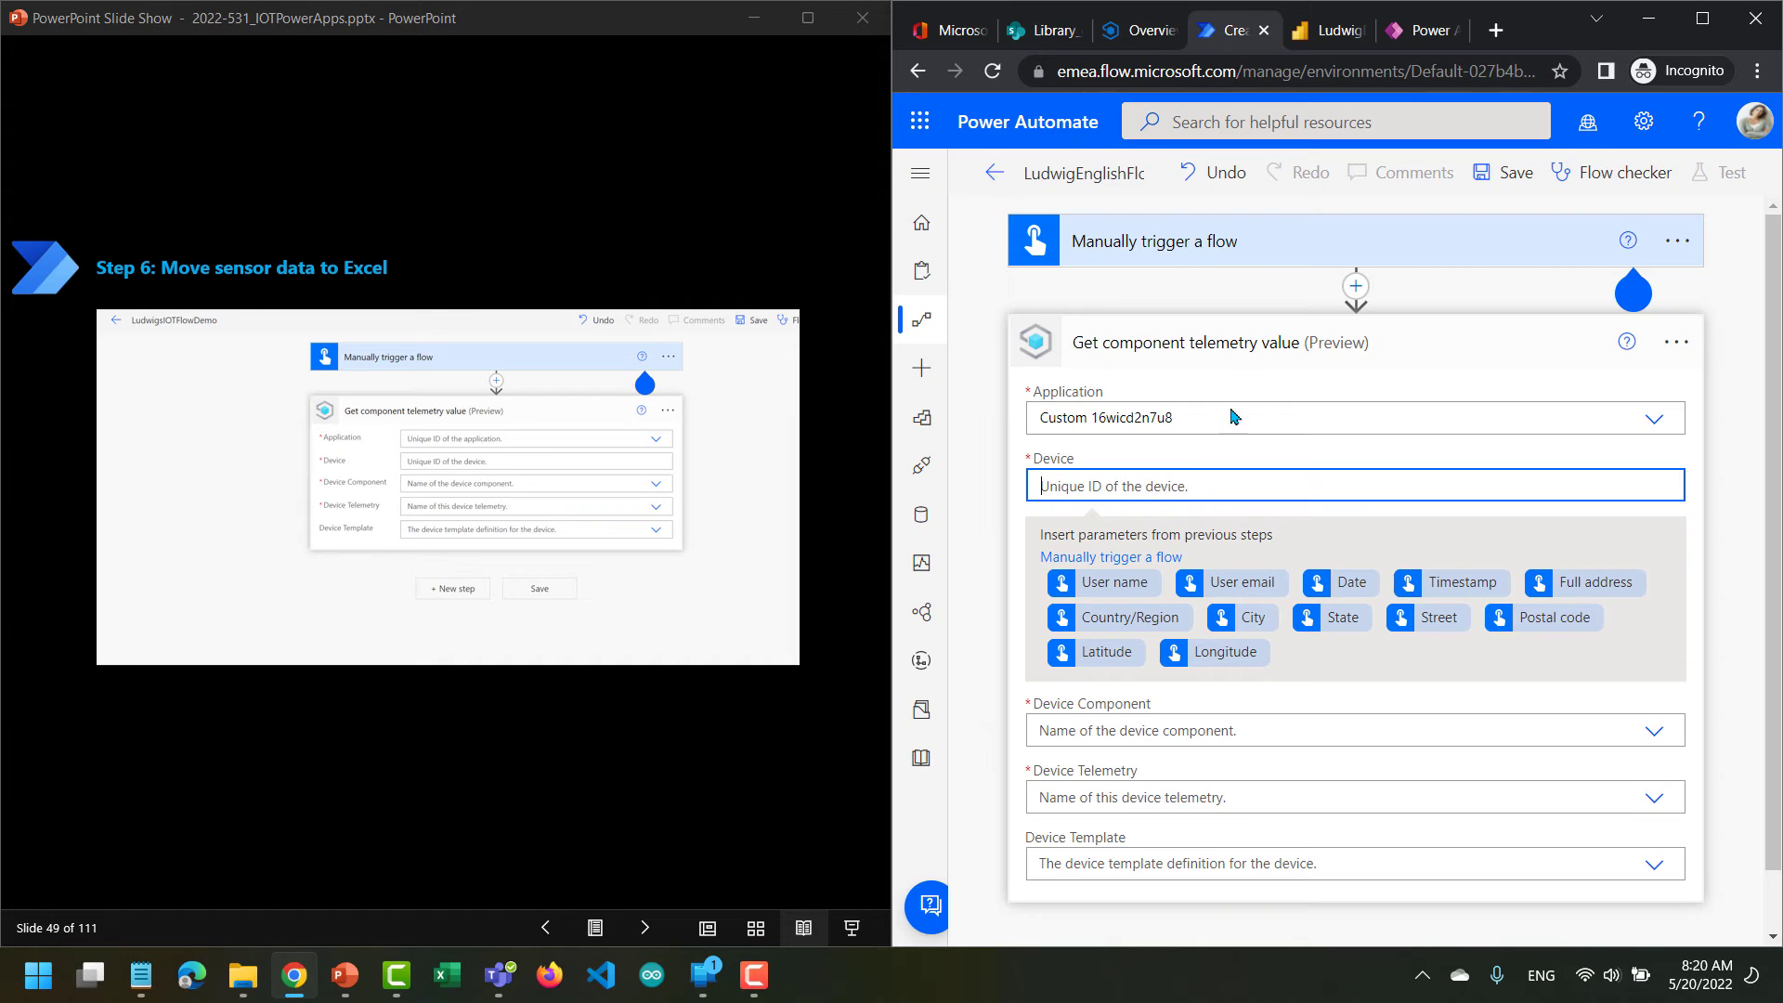
key(ctrl+v)
Set the telemetry action's Device Template to IoT Plug and Play mobile.
click(1644, 747)
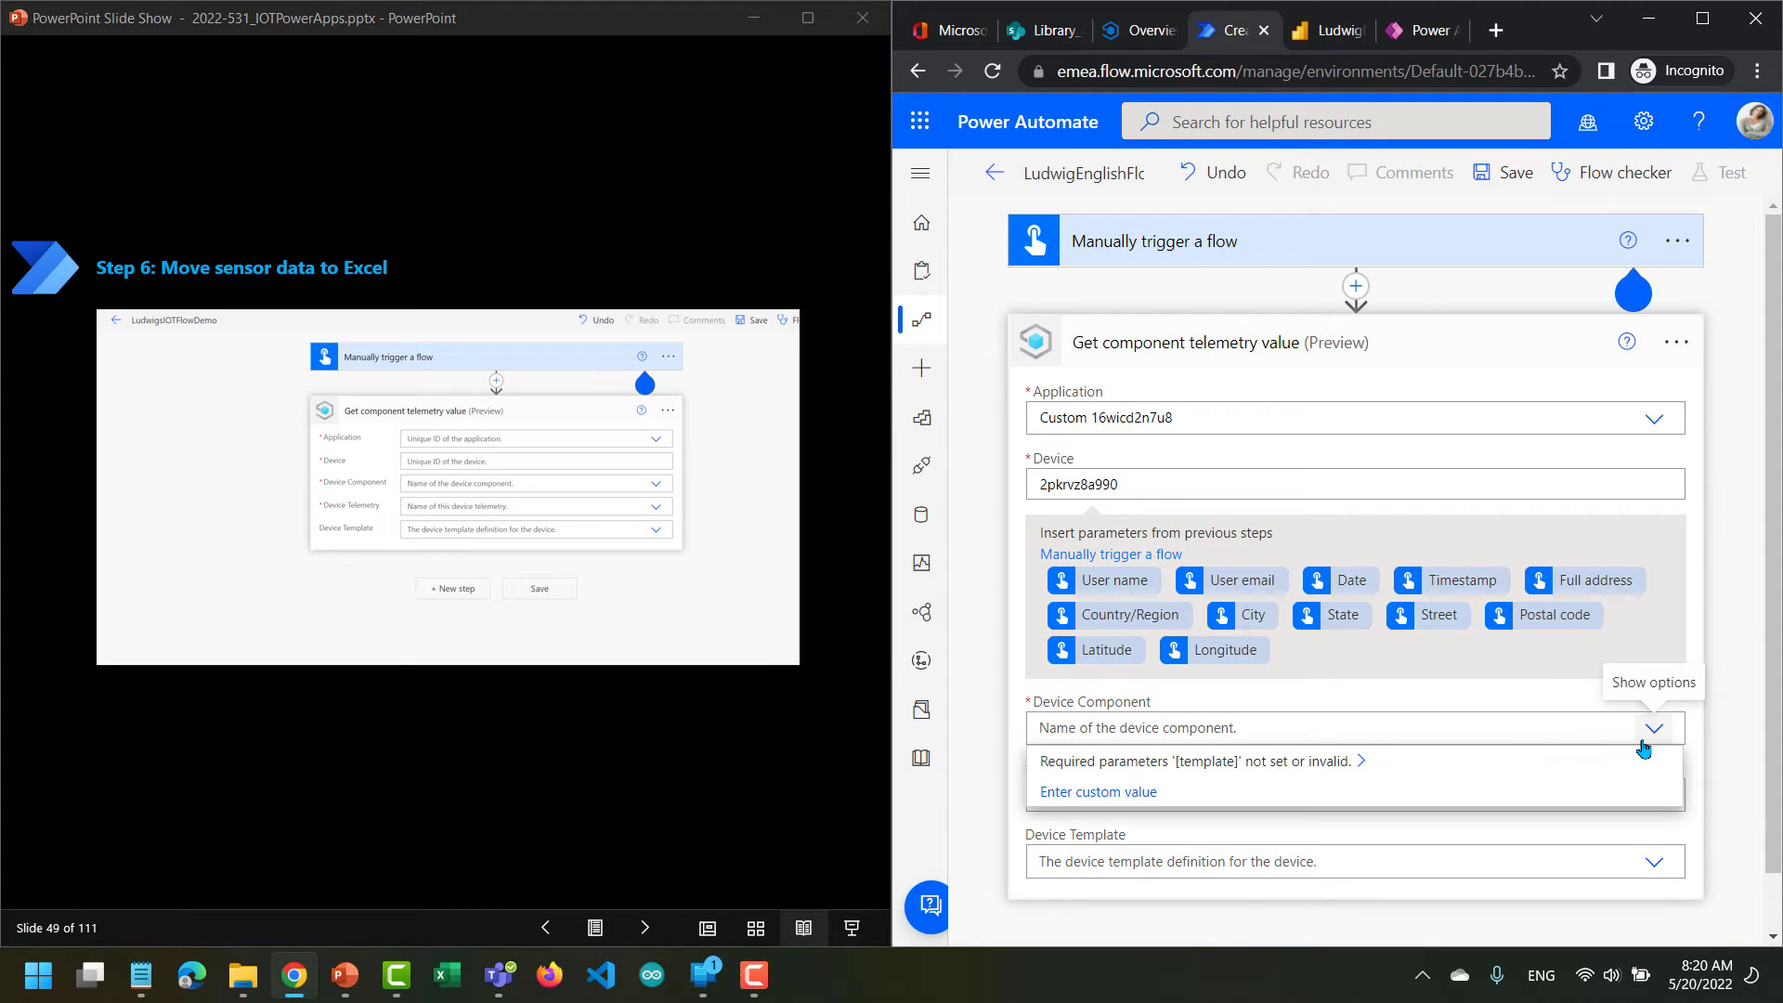
click(1713, 776)
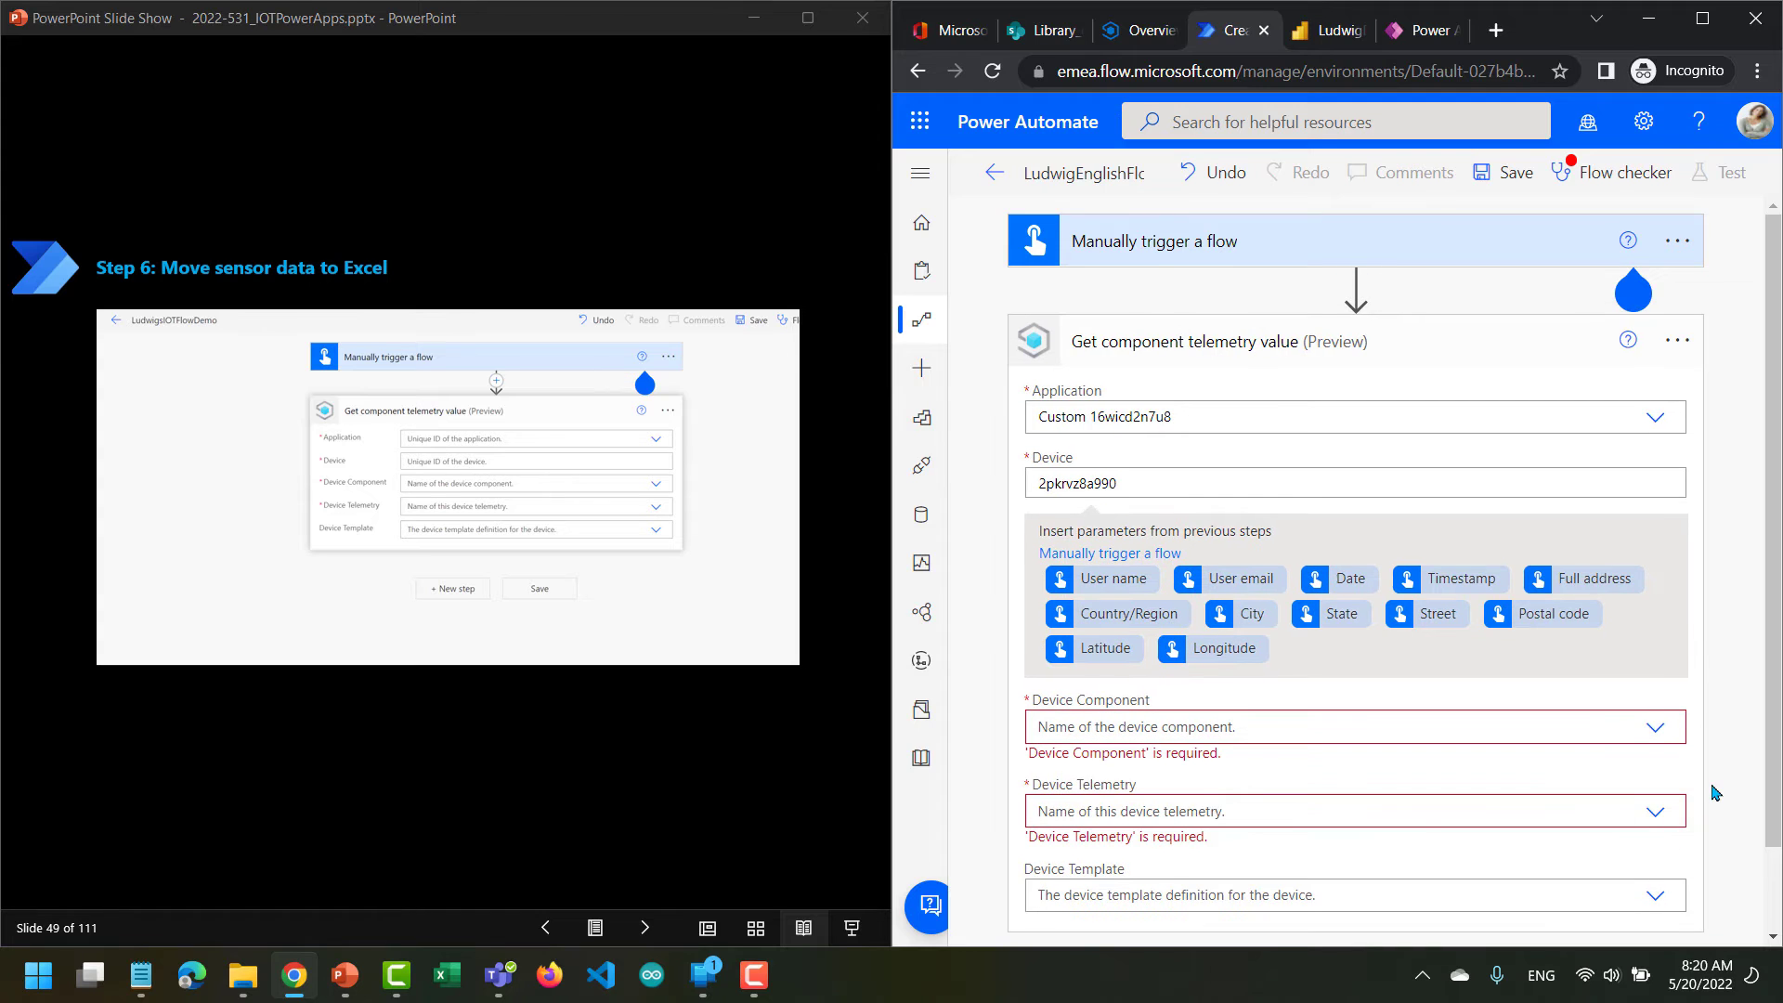
scroll(1715, 792, down, 1)
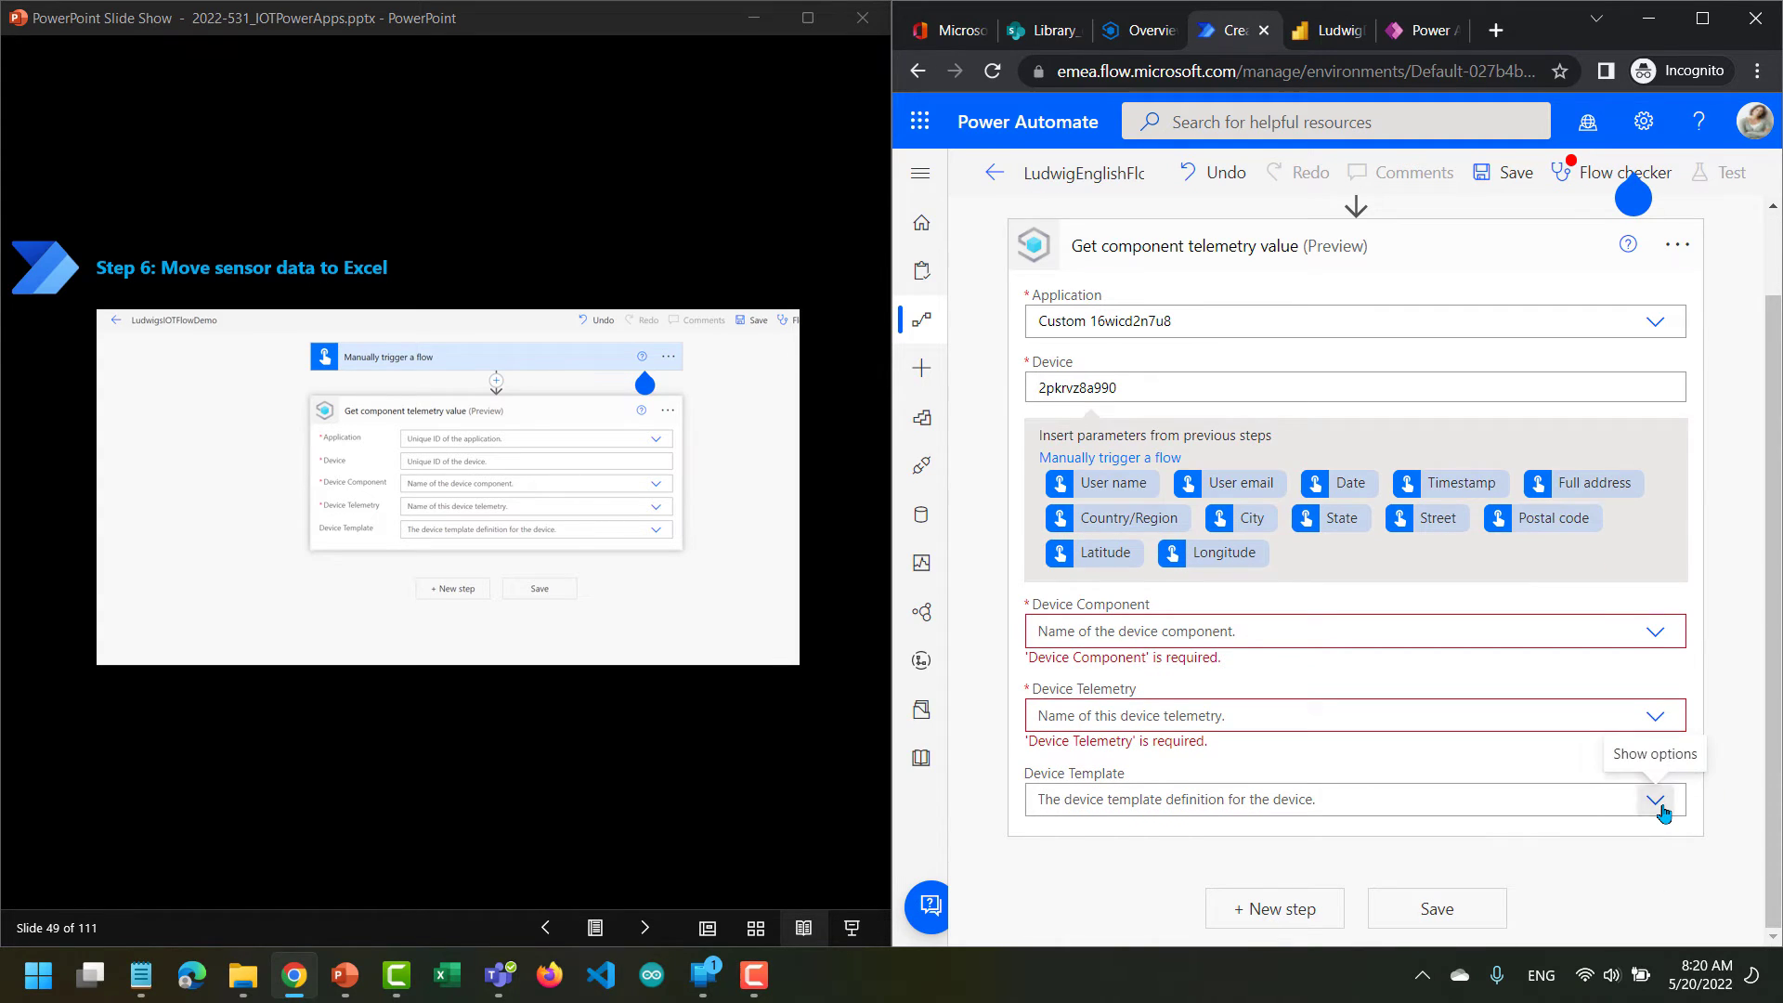
click(1656, 803)
click(1484, 837)
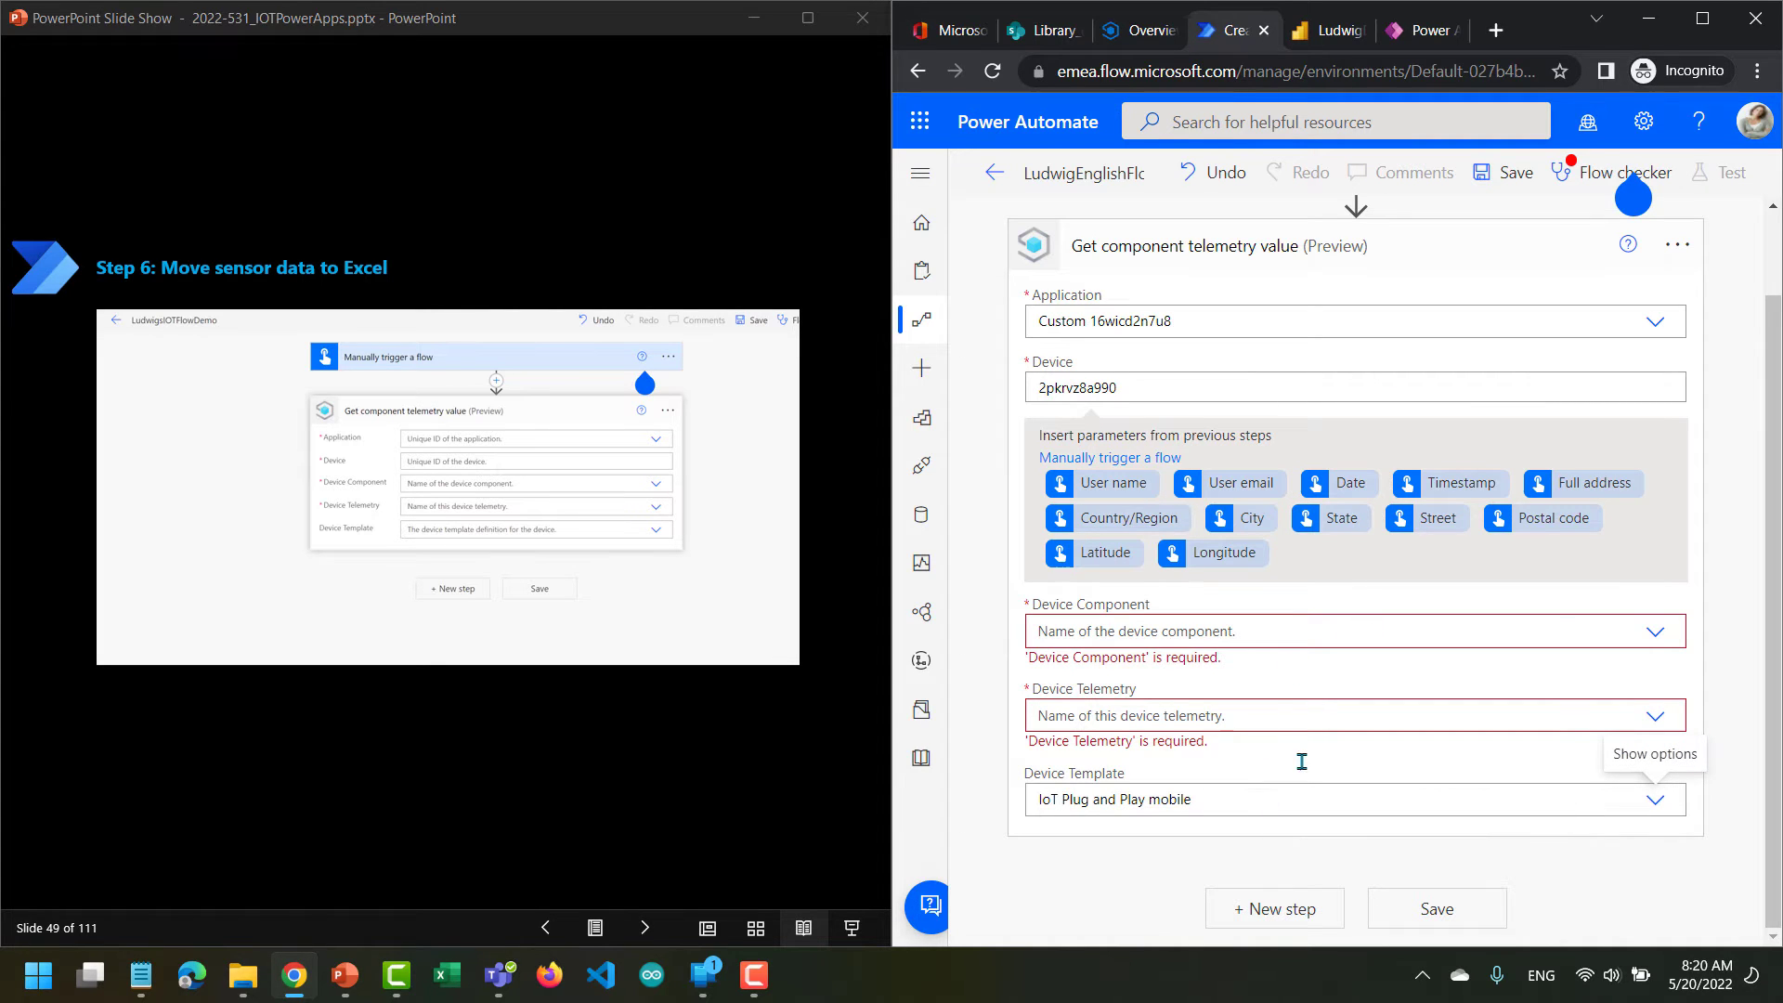
Set the telemetry action's Device Component to Sensors and its Device Telemetry to Rotation.
click(1654, 631)
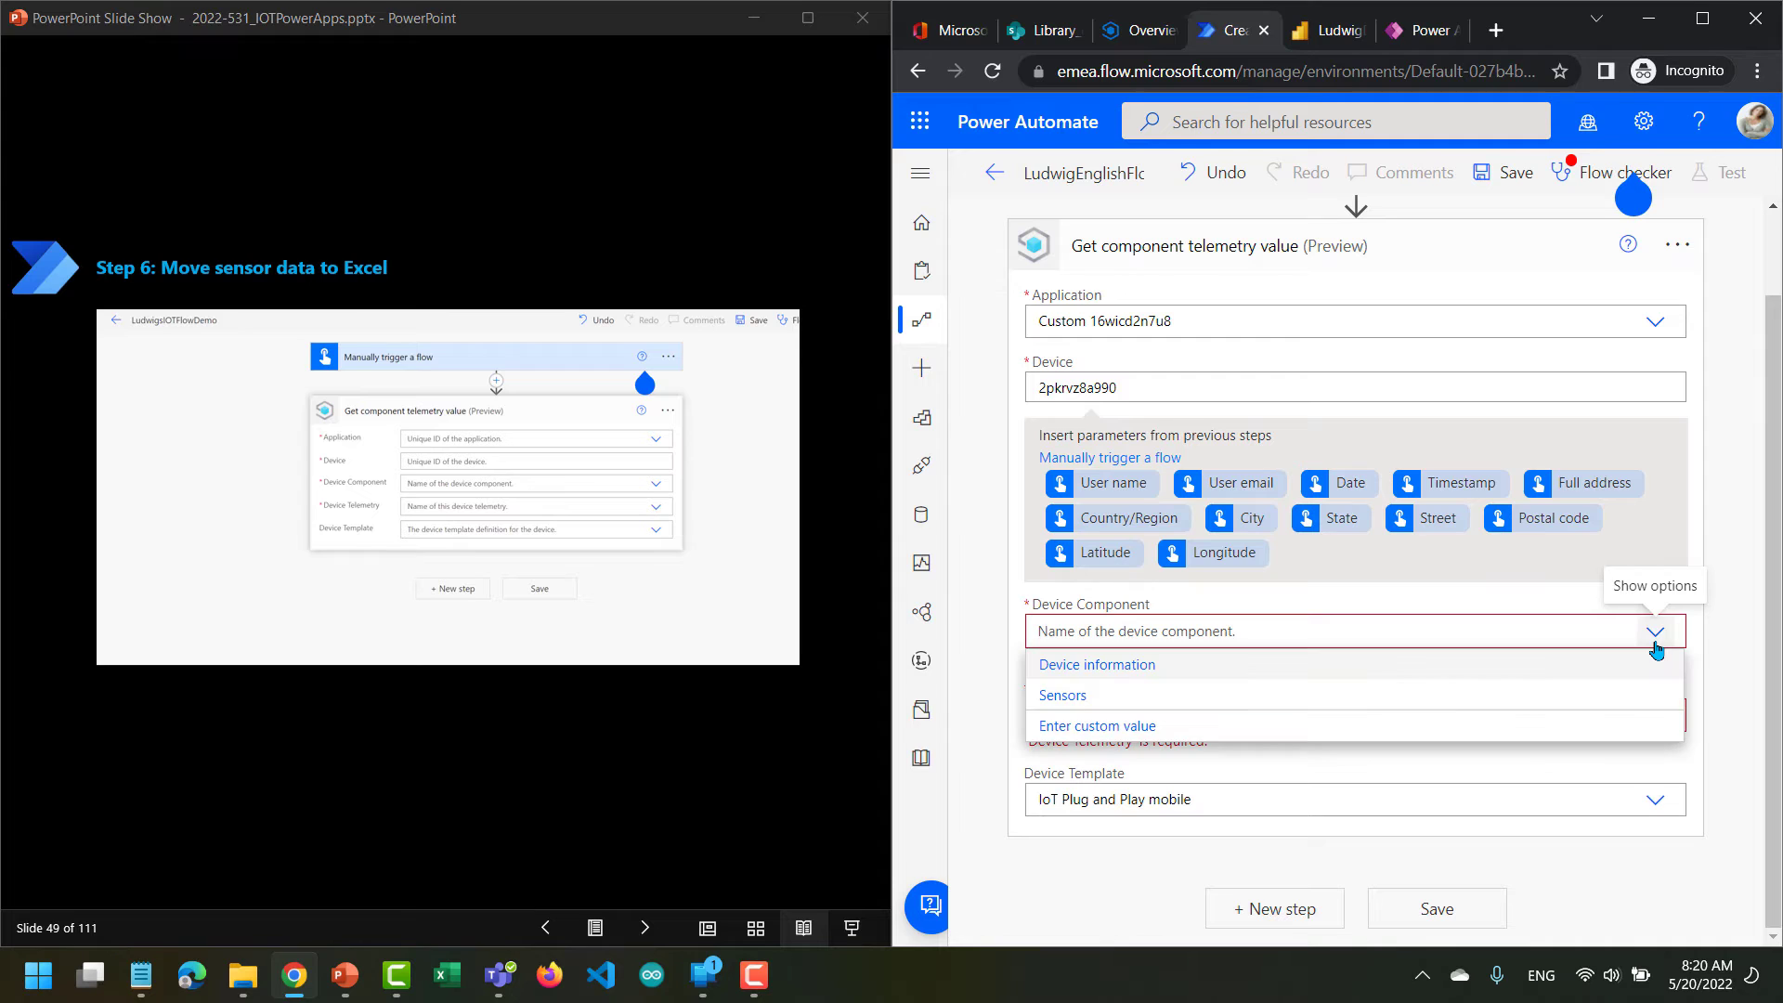
click(1338, 711)
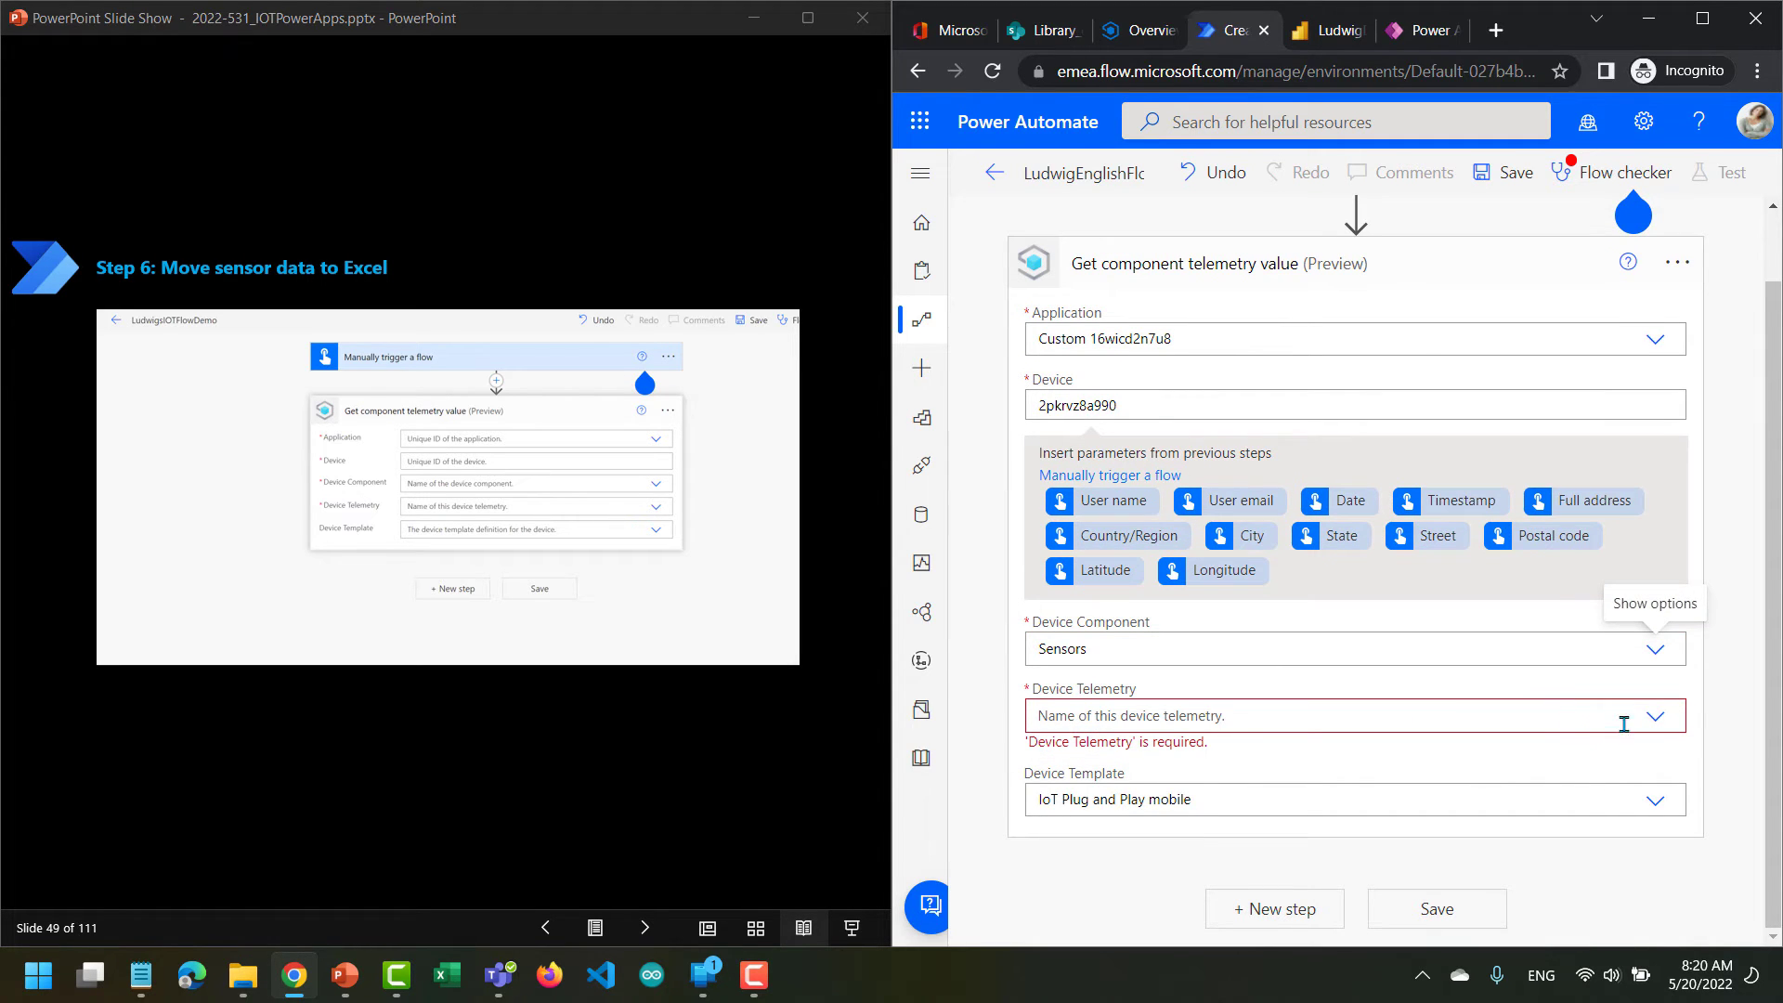
click(1655, 720)
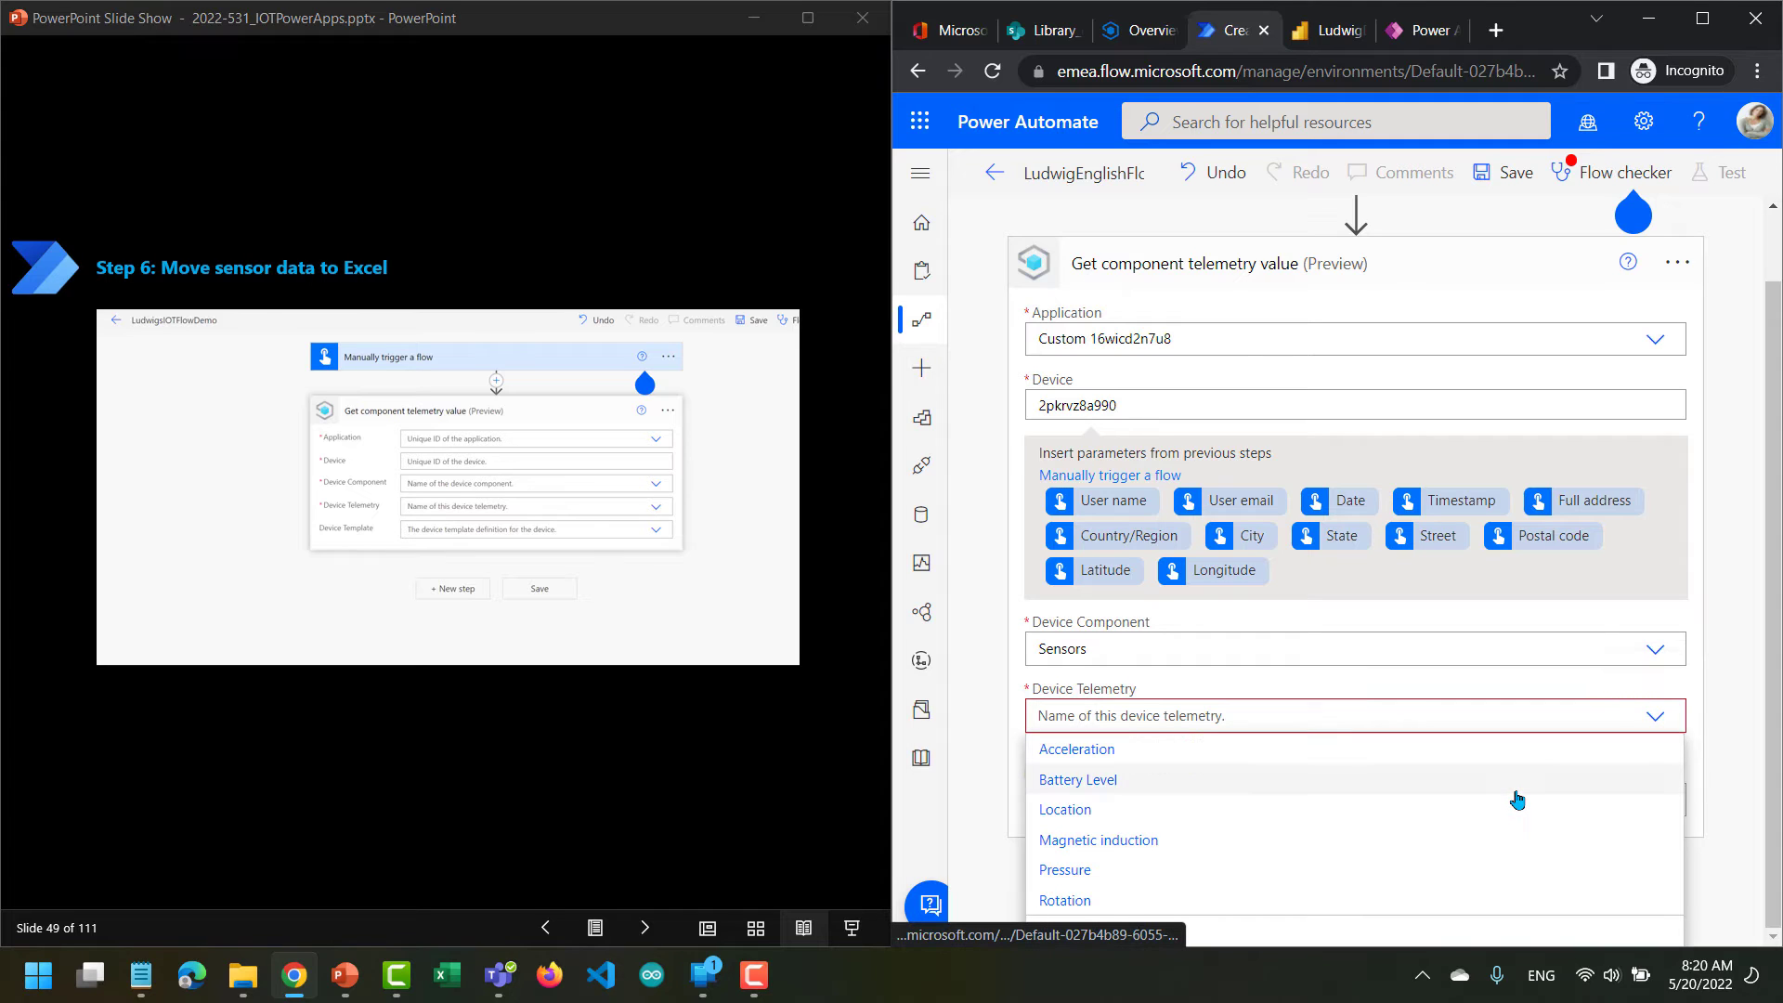
click(1213, 902)
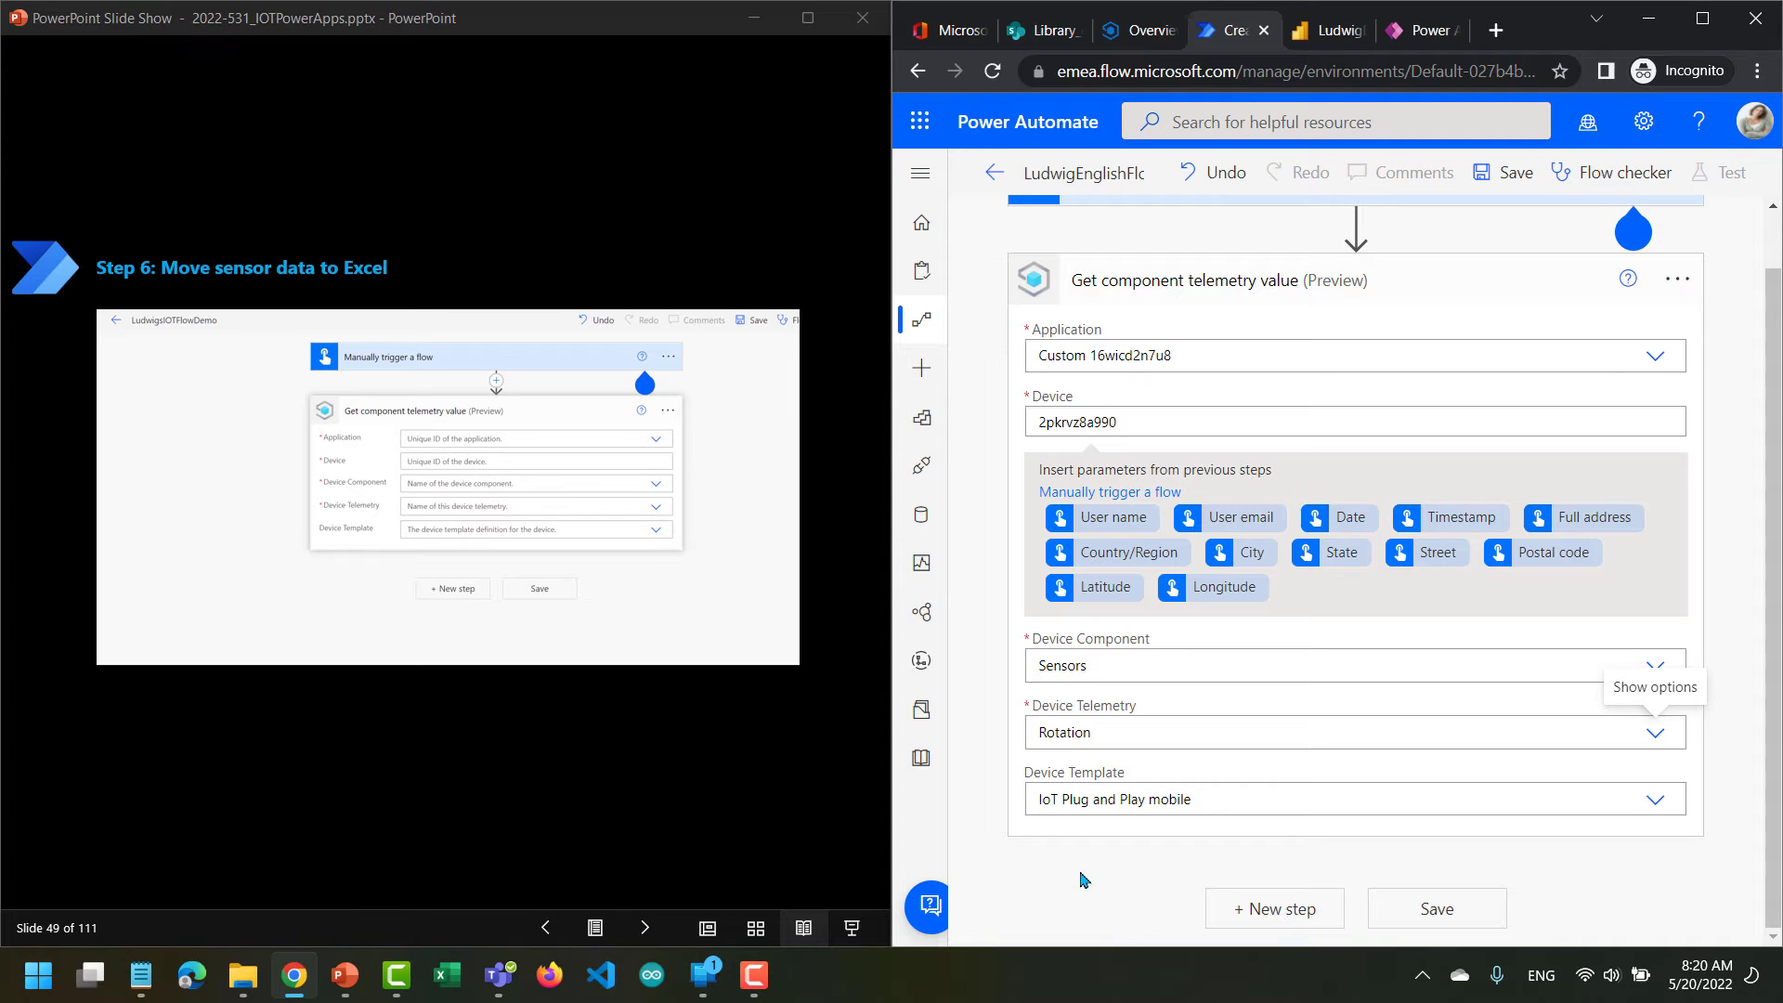
Advance the slides past the telemetry field settings to the Excel Online (Business) connector instruction on slide 56.
click(647, 930)
click(645, 928)
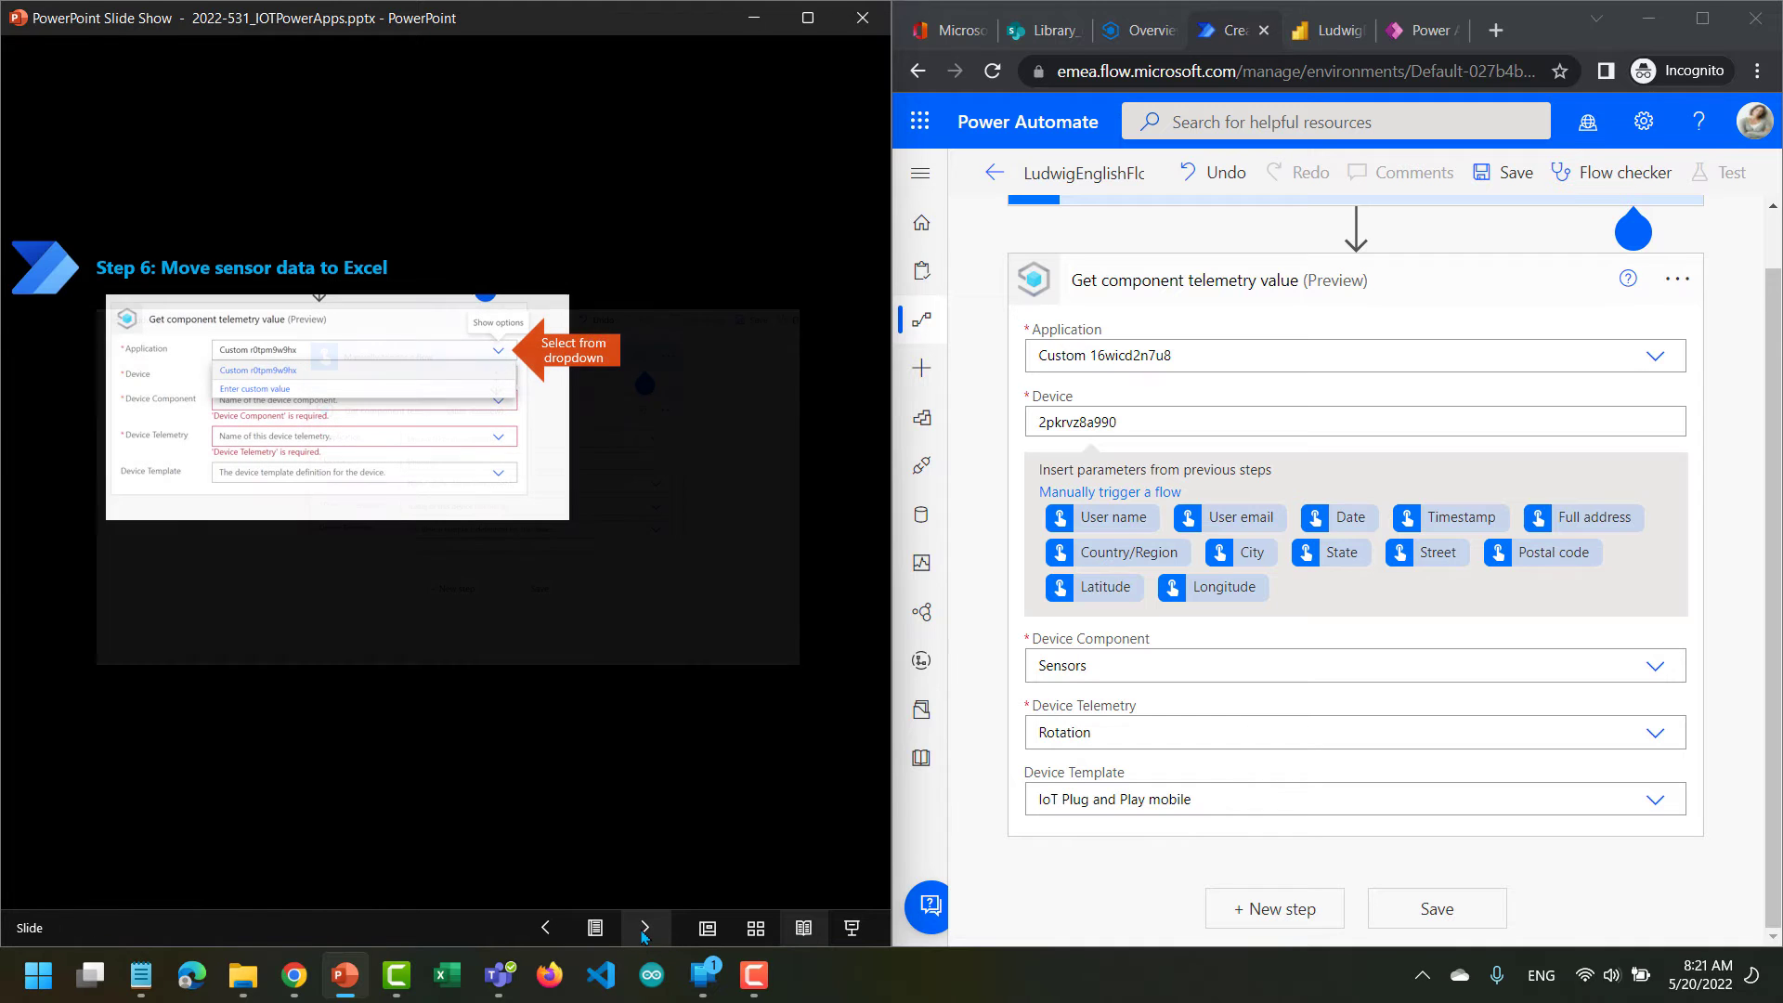
click(644, 932)
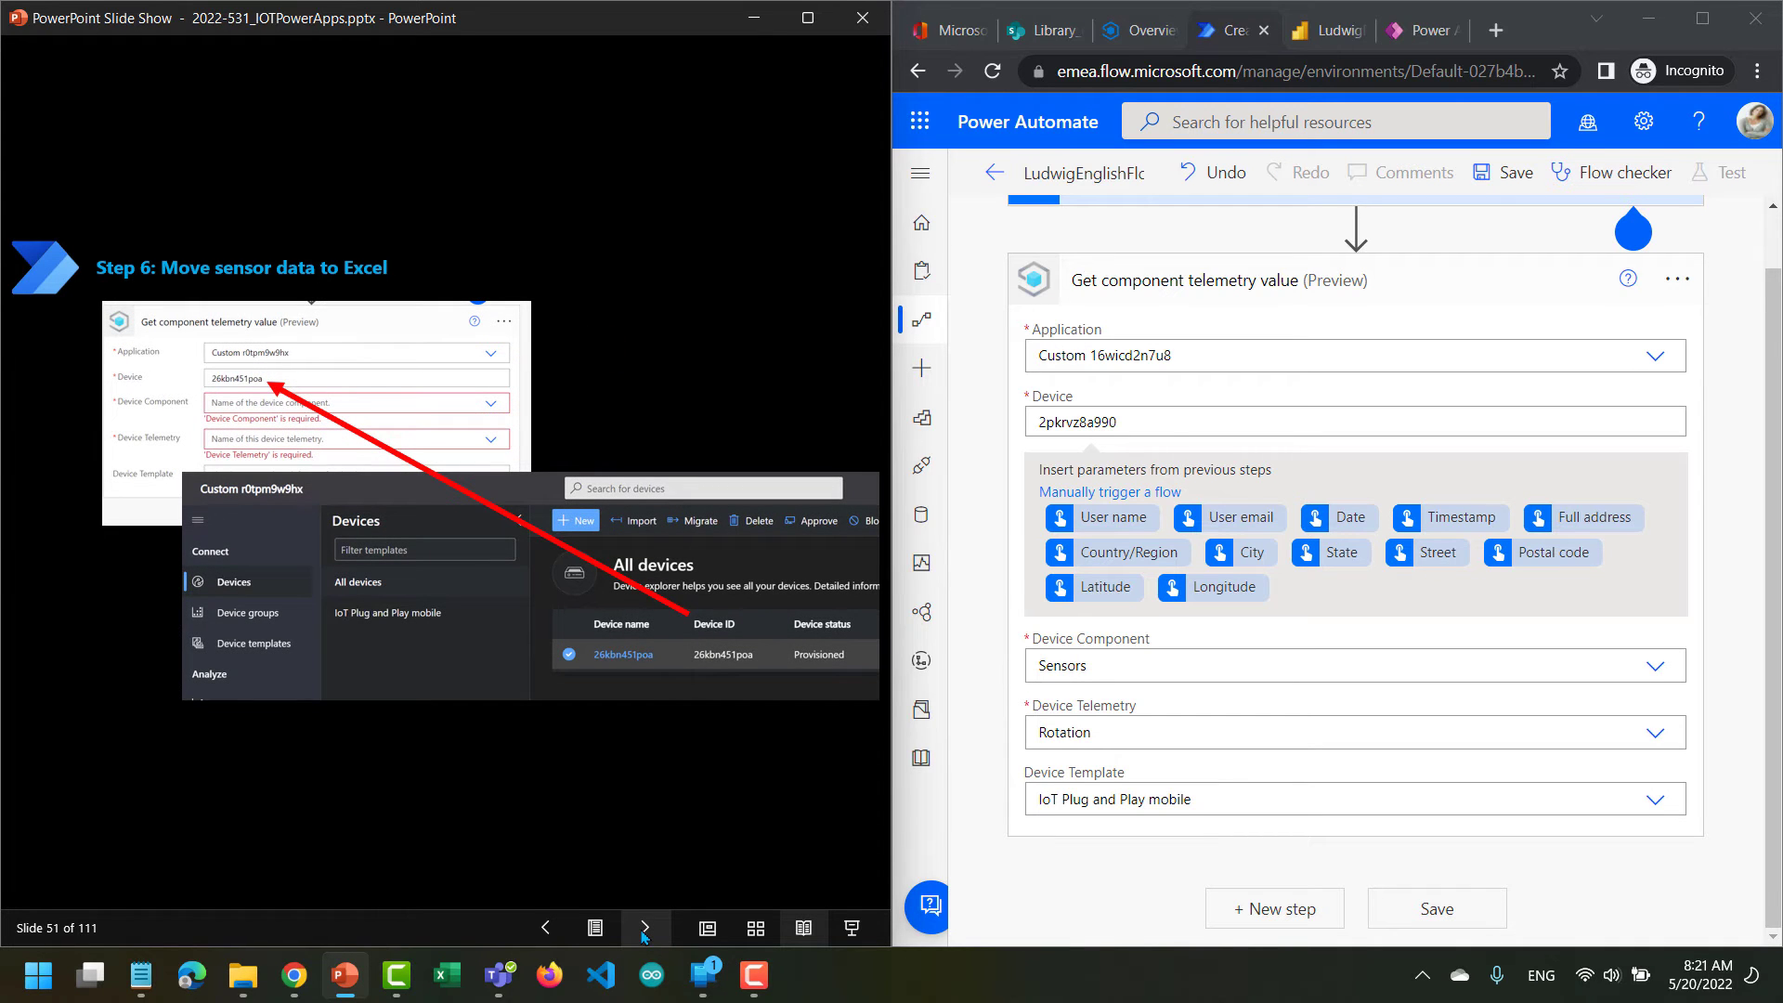
click(645, 932)
click(644, 931)
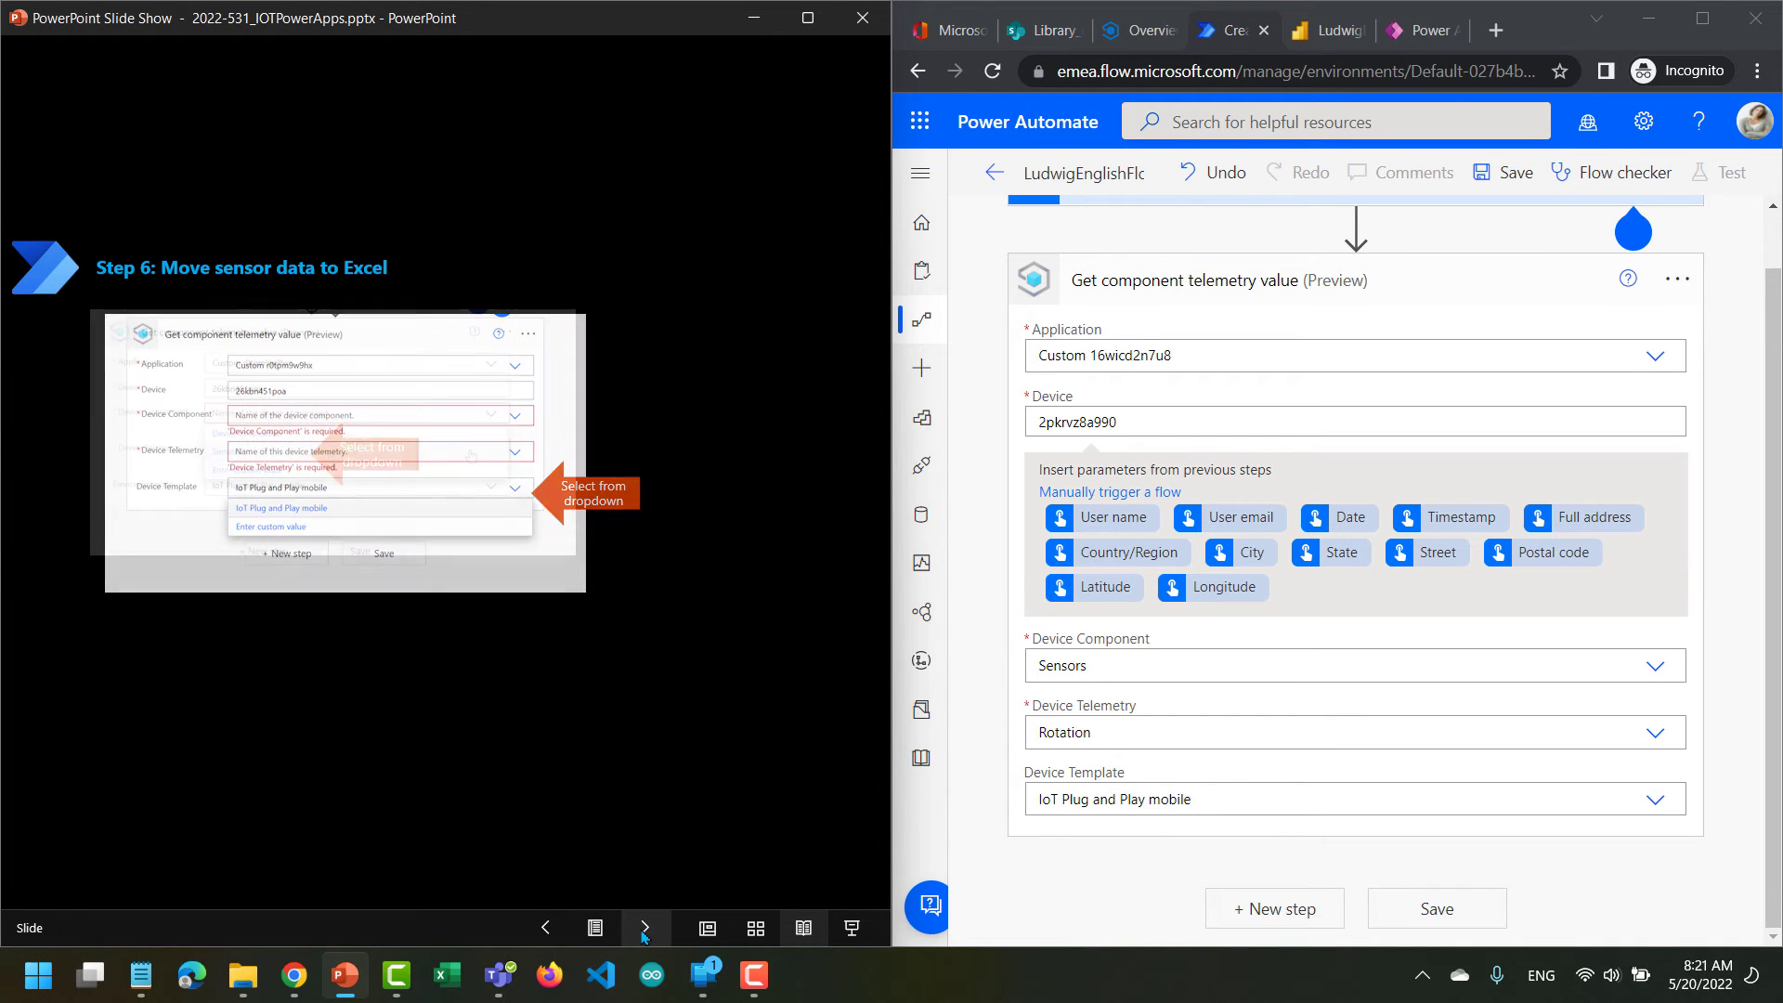
click(645, 931)
click(645, 931)
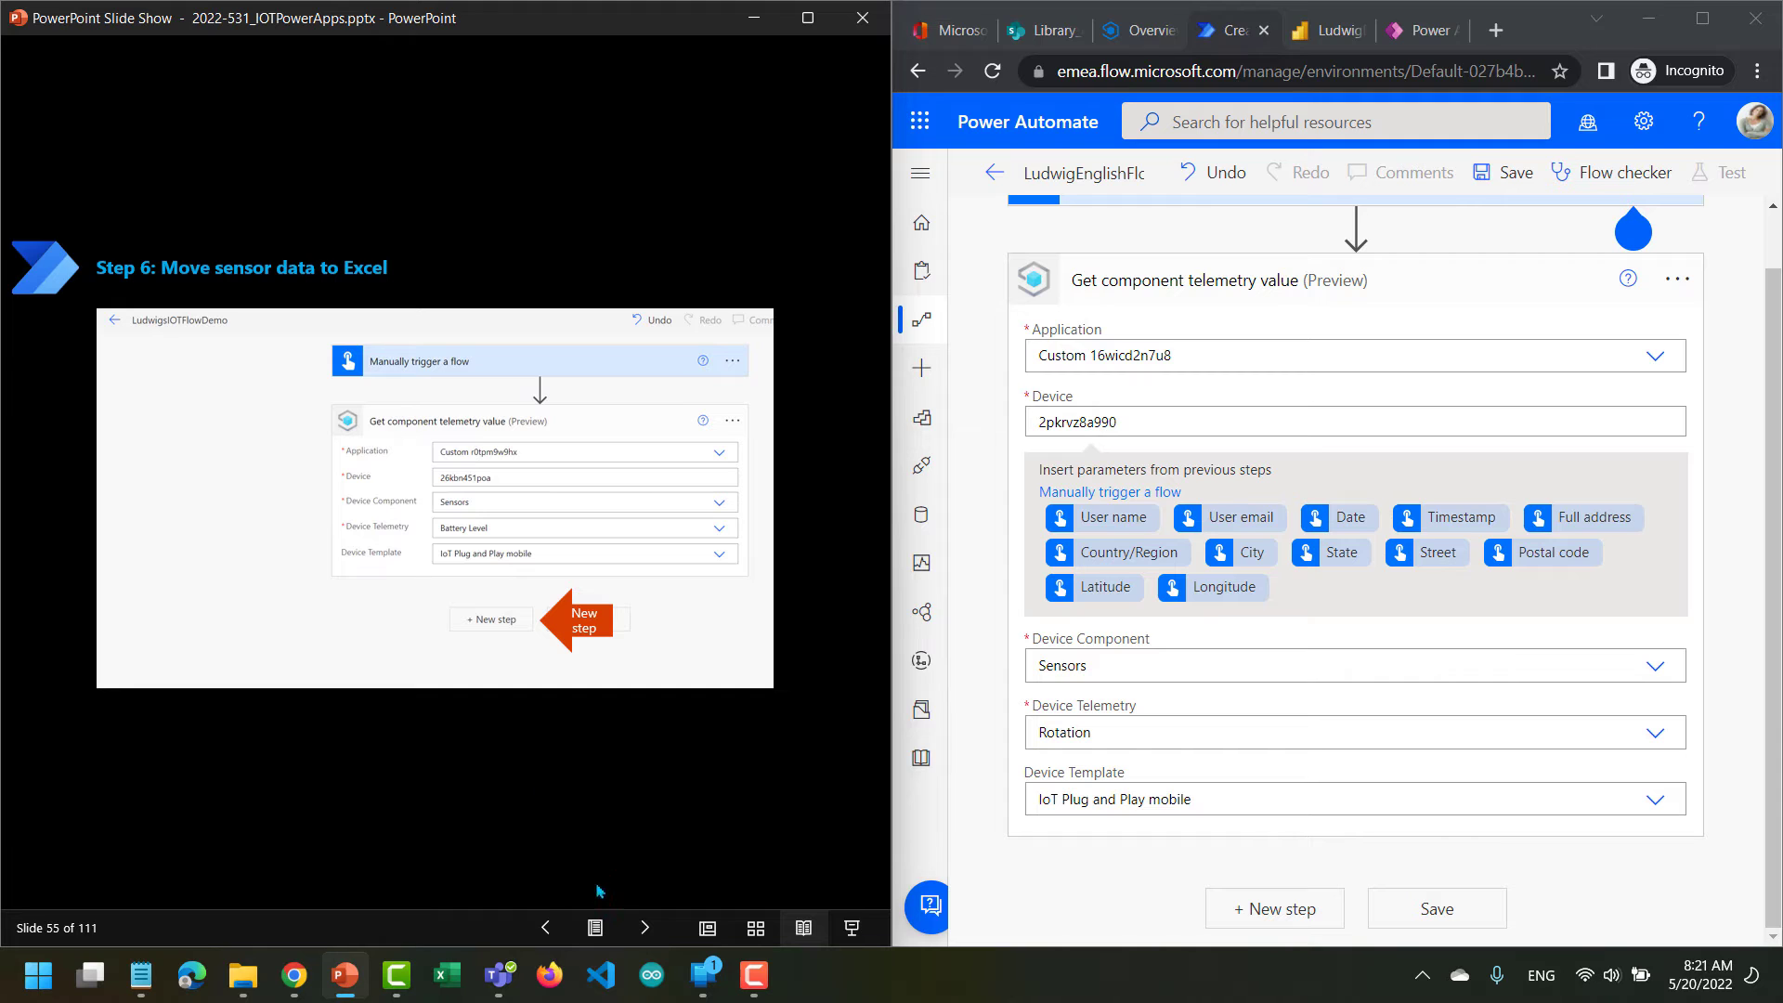
click(644, 927)
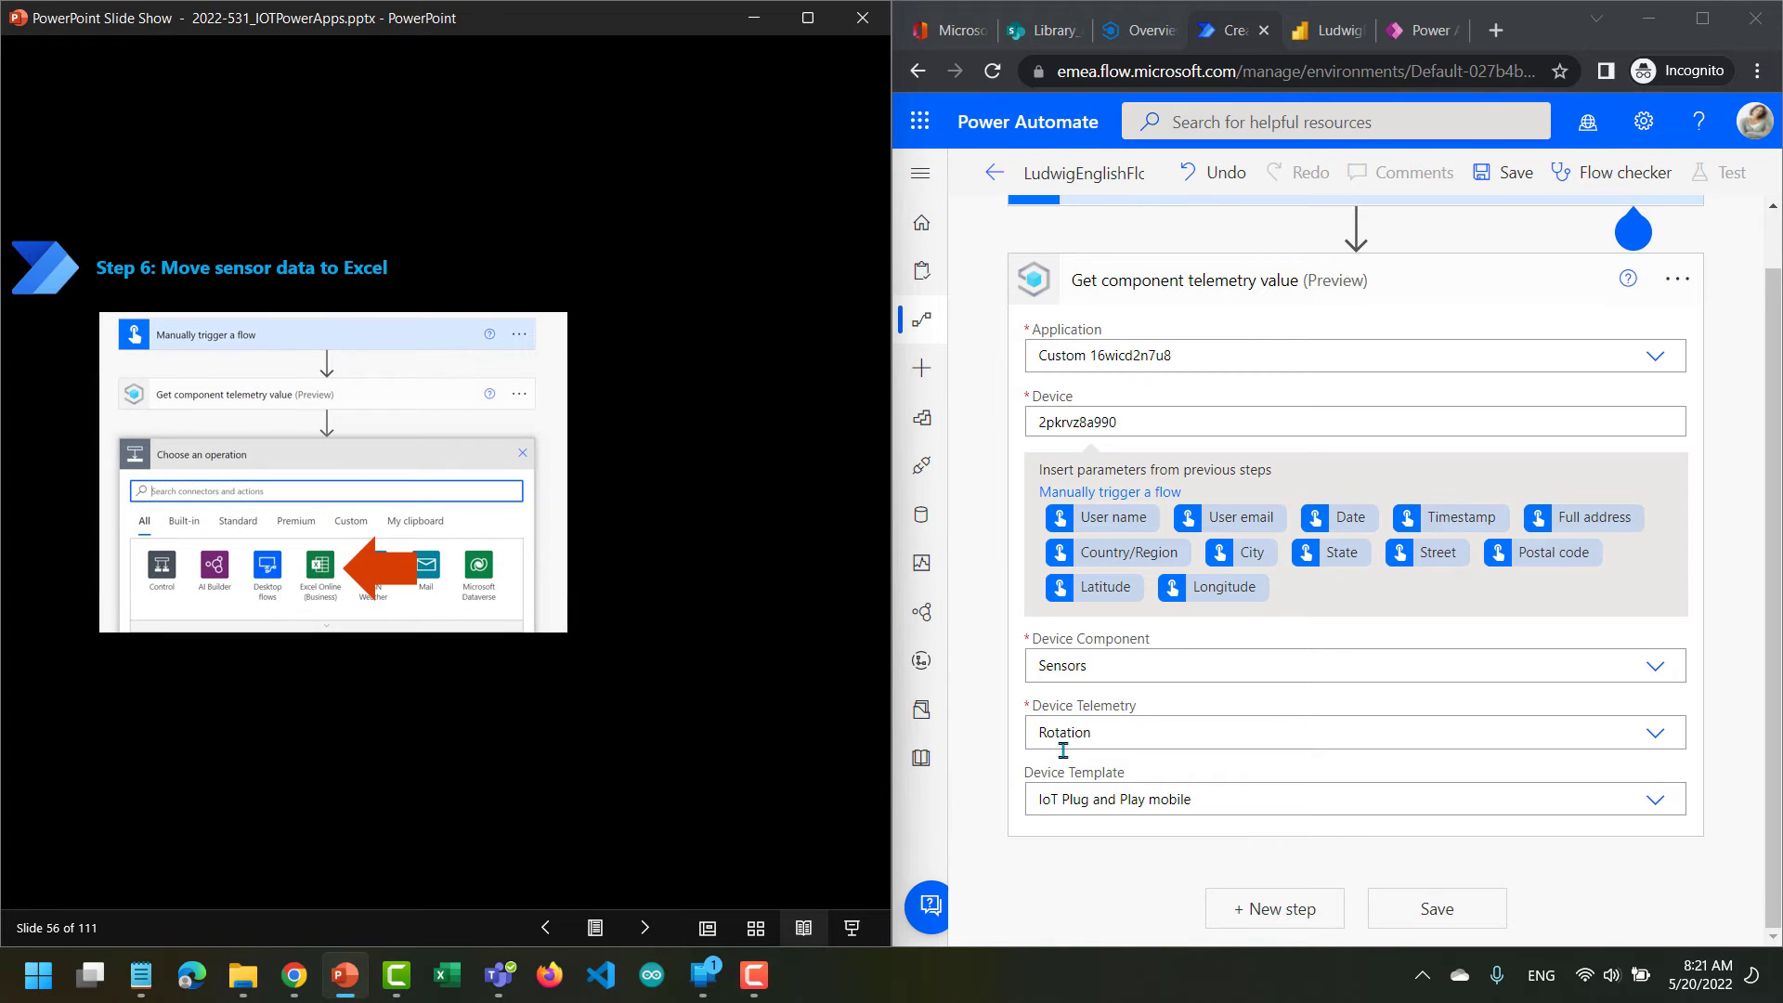
Add a new flow step with the Excel Online (Business) action Add a row into a table.
click(1246, 906)
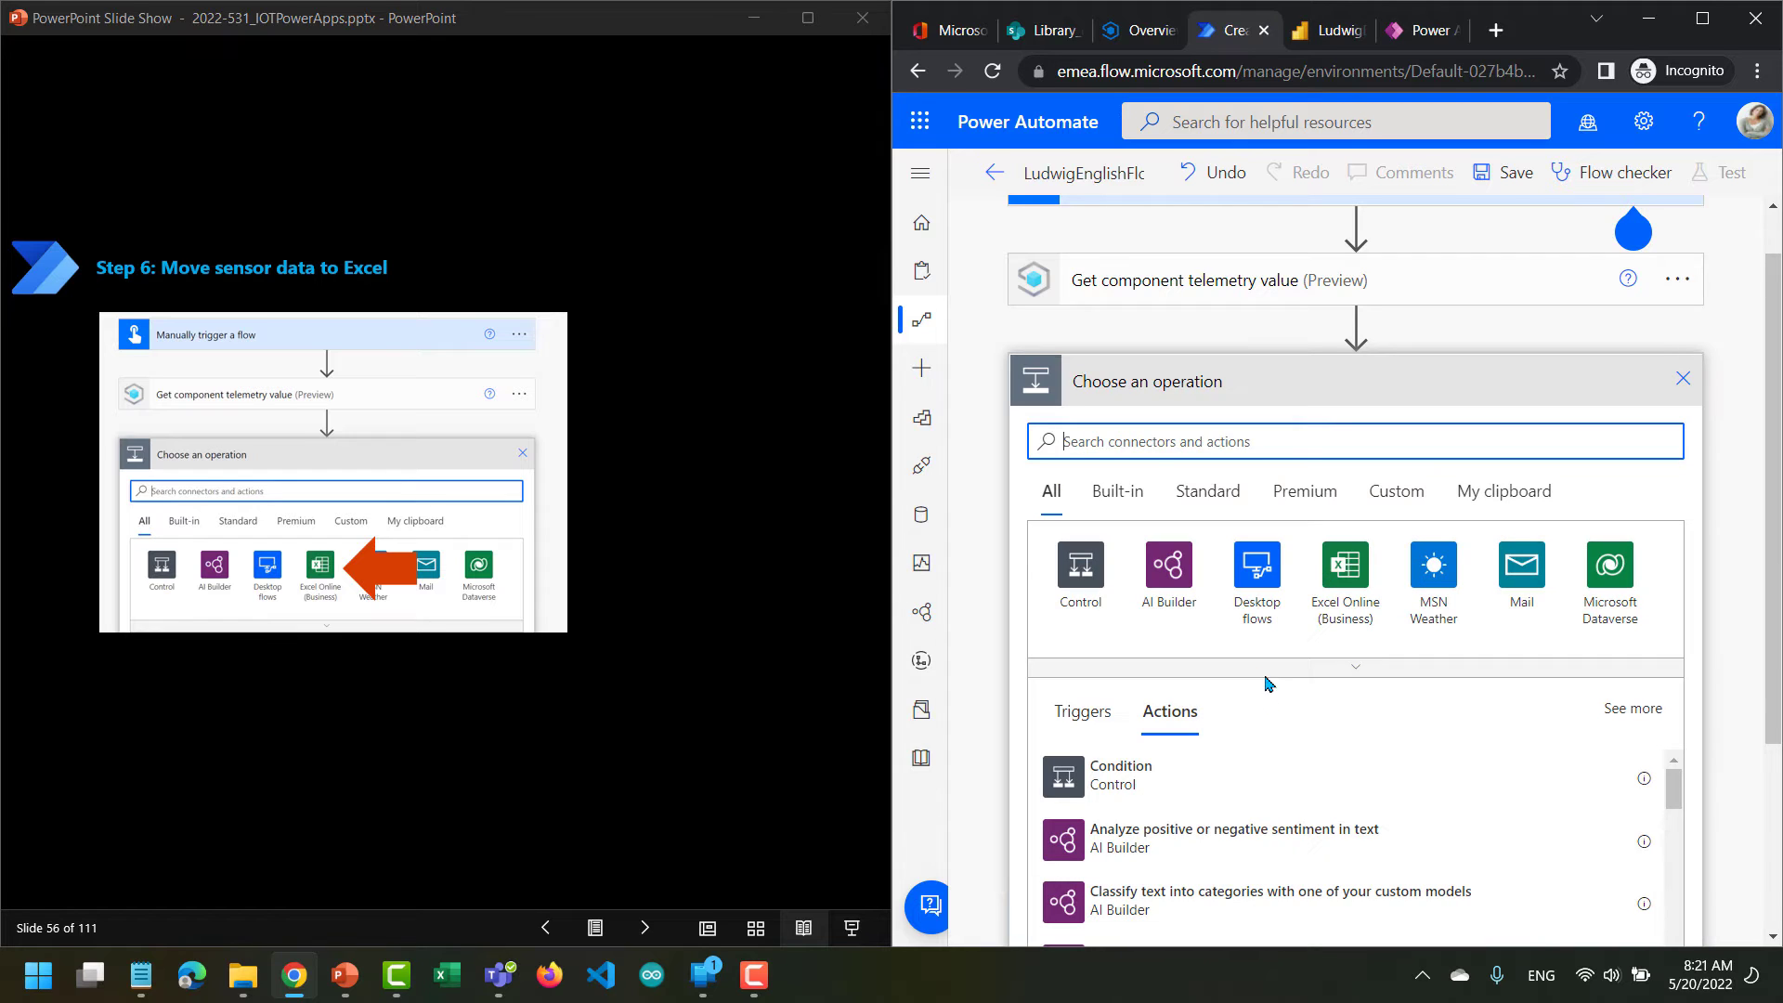
click(1345, 569)
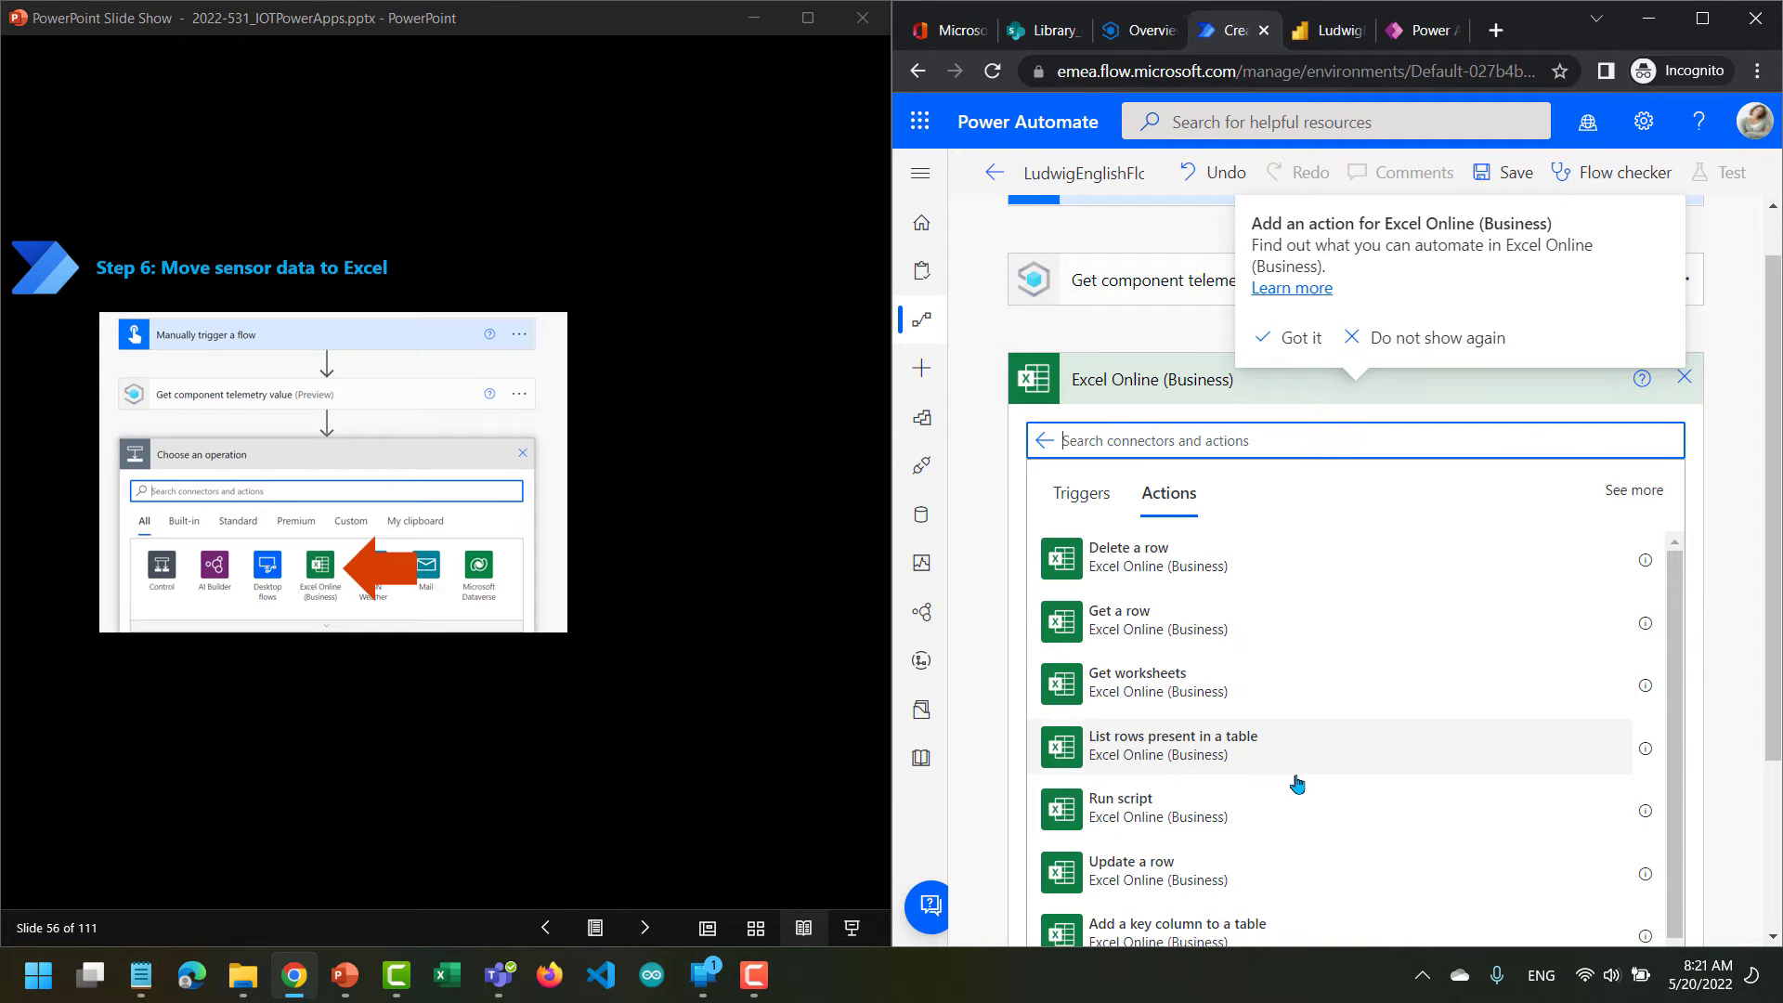
scroll(1297, 782, down, 2)
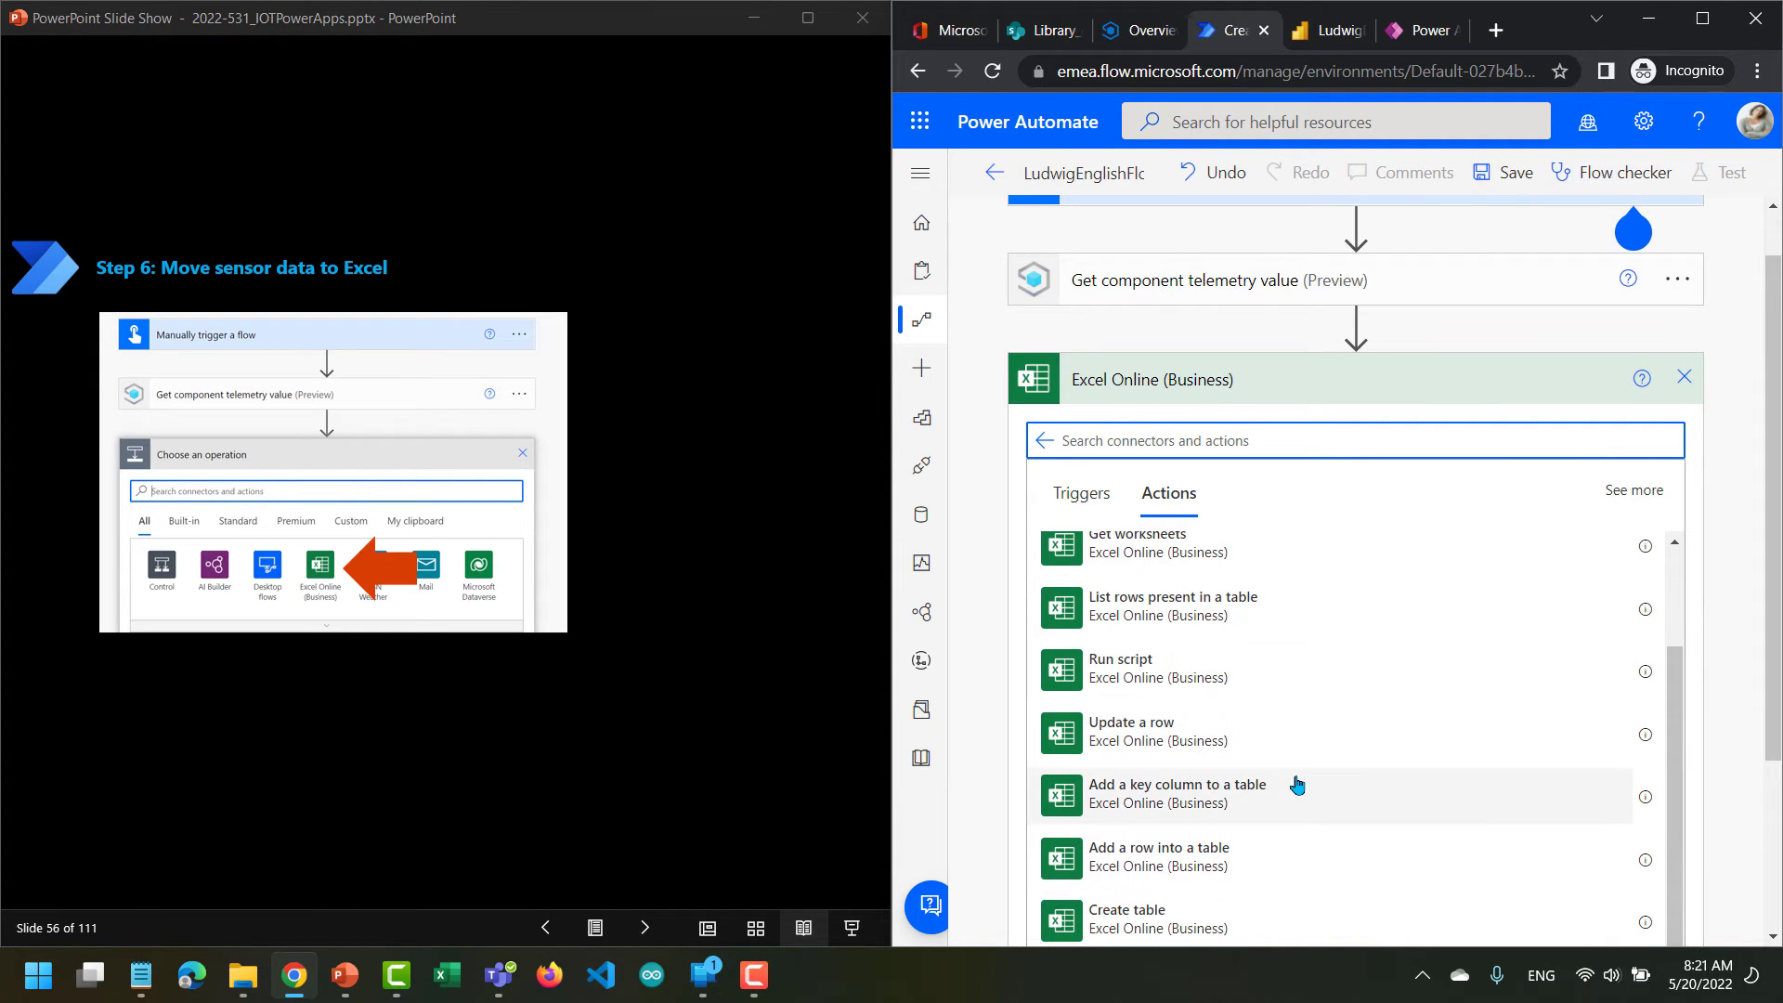
click(1196, 859)
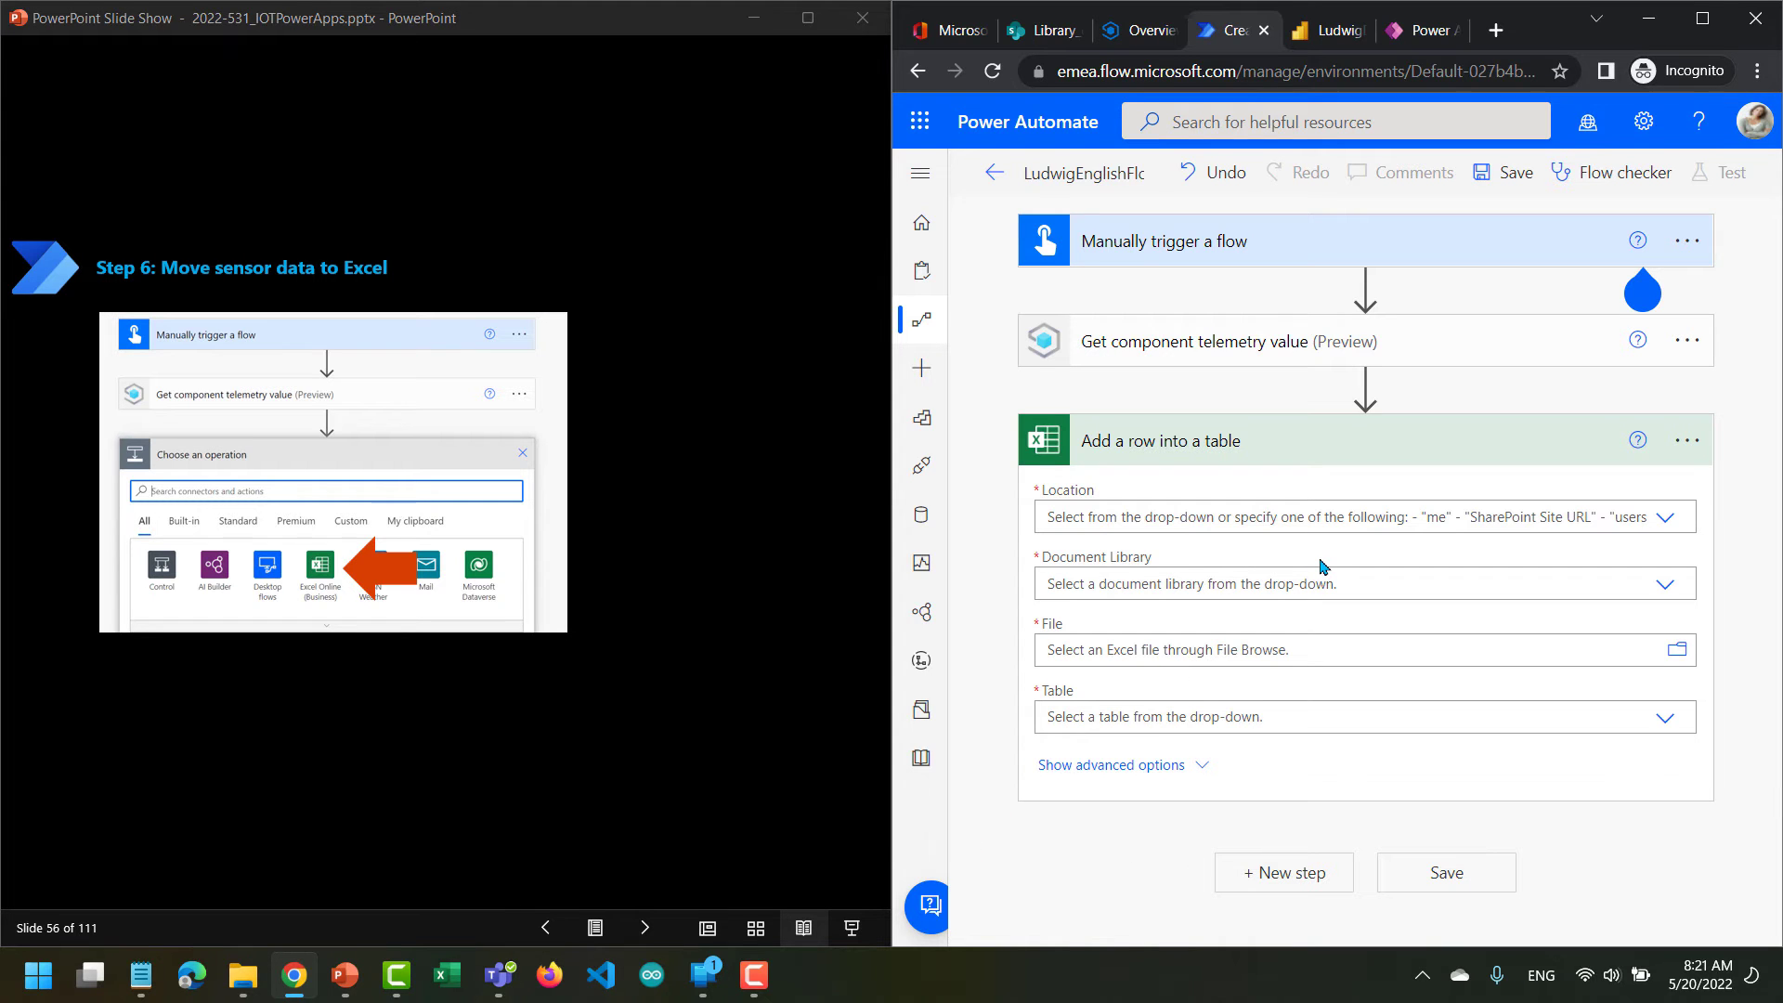
Set the row action's Location to Group - Library_dianep, checking it against the SharePoint site, and its Document Library to Documents.
click(1662, 527)
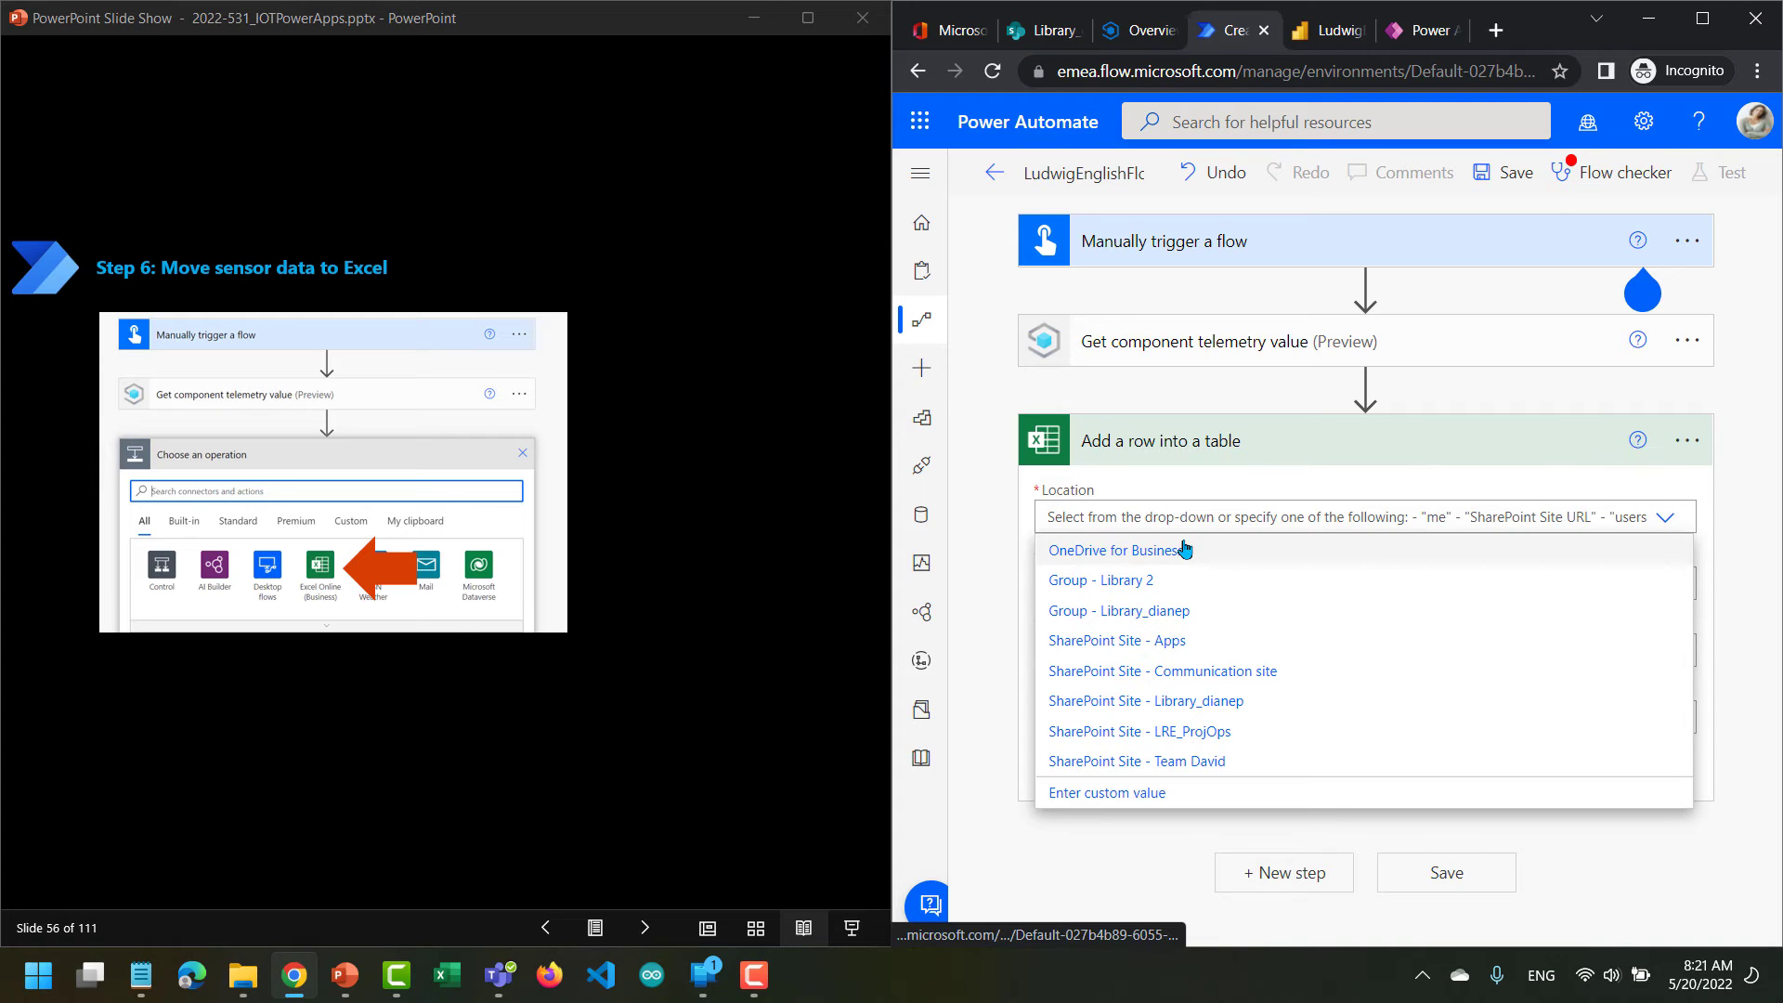
click(1138, 615)
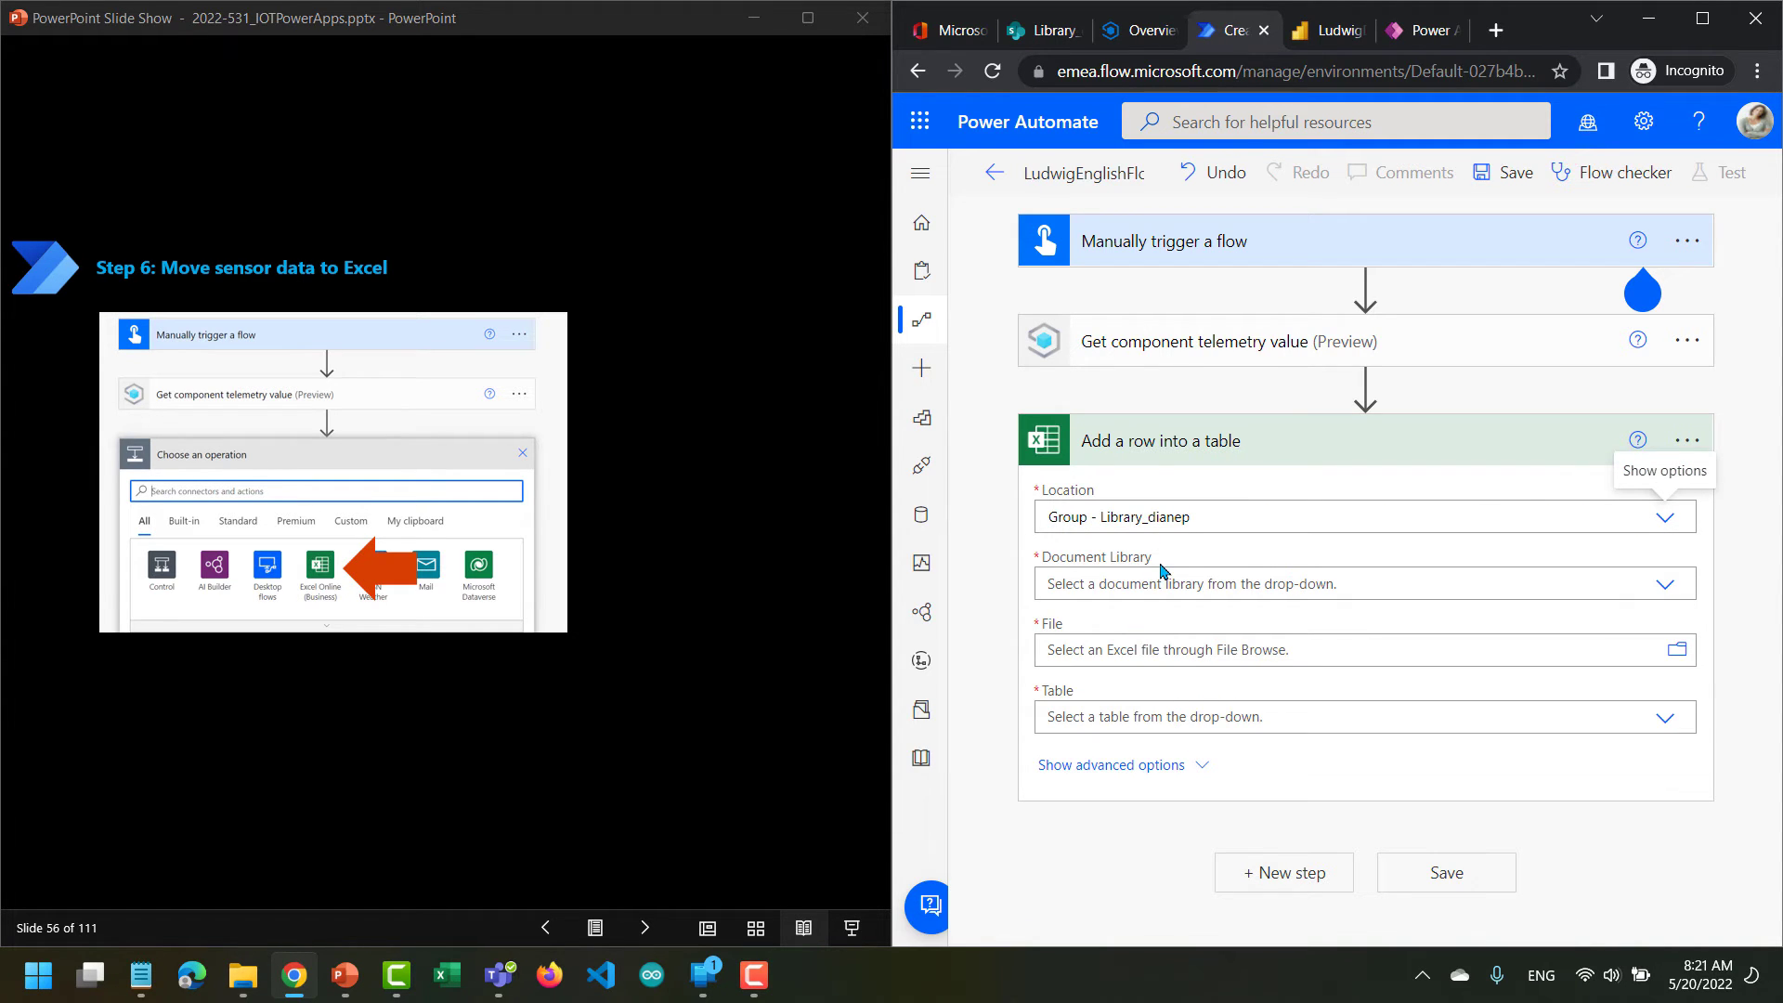
click(1049, 31)
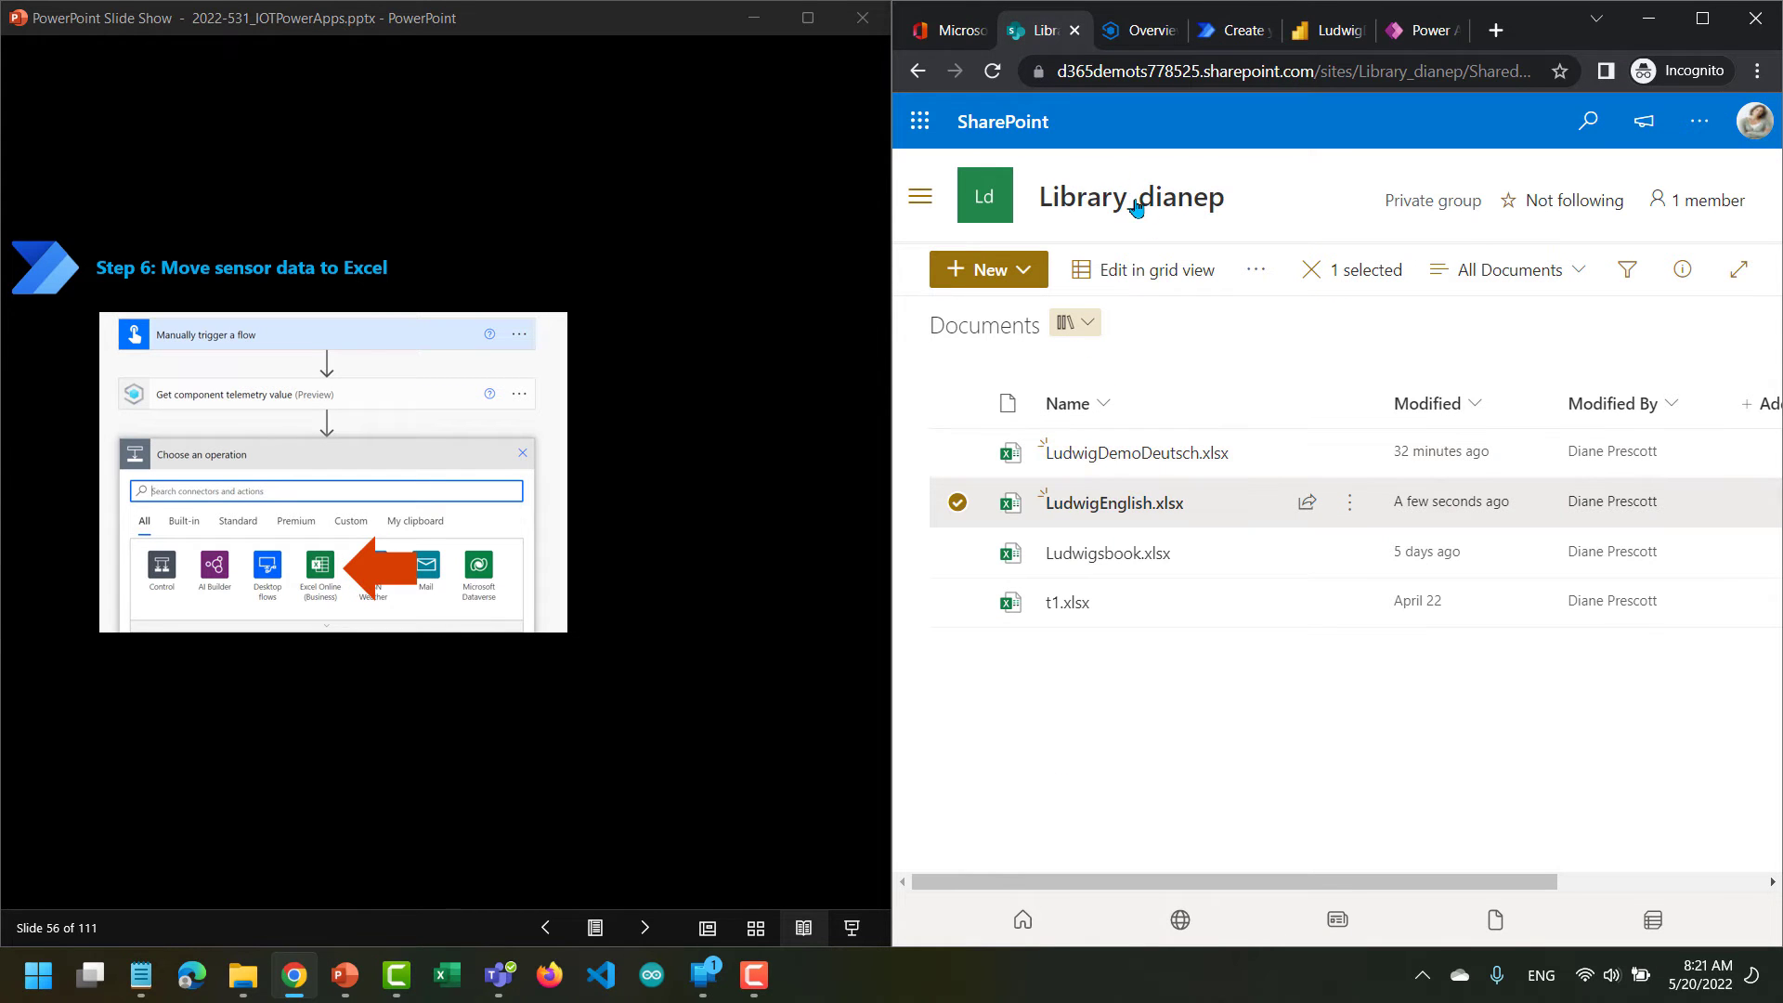
click(1235, 33)
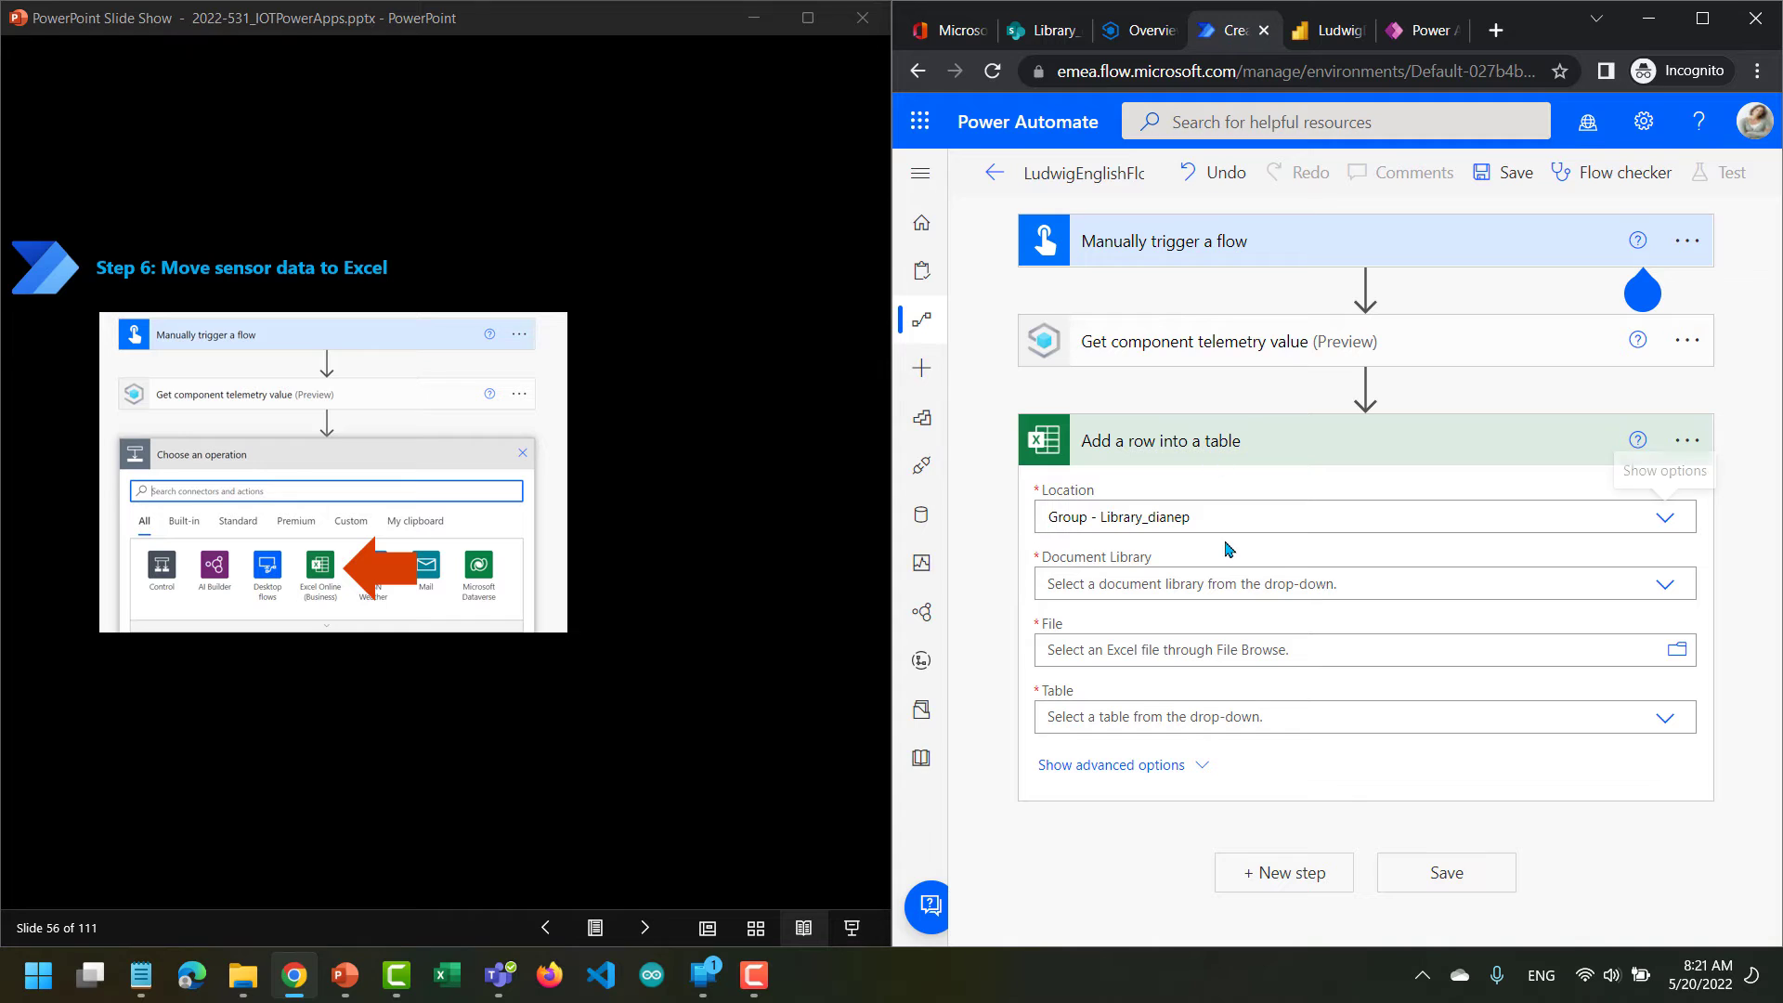
click(1665, 584)
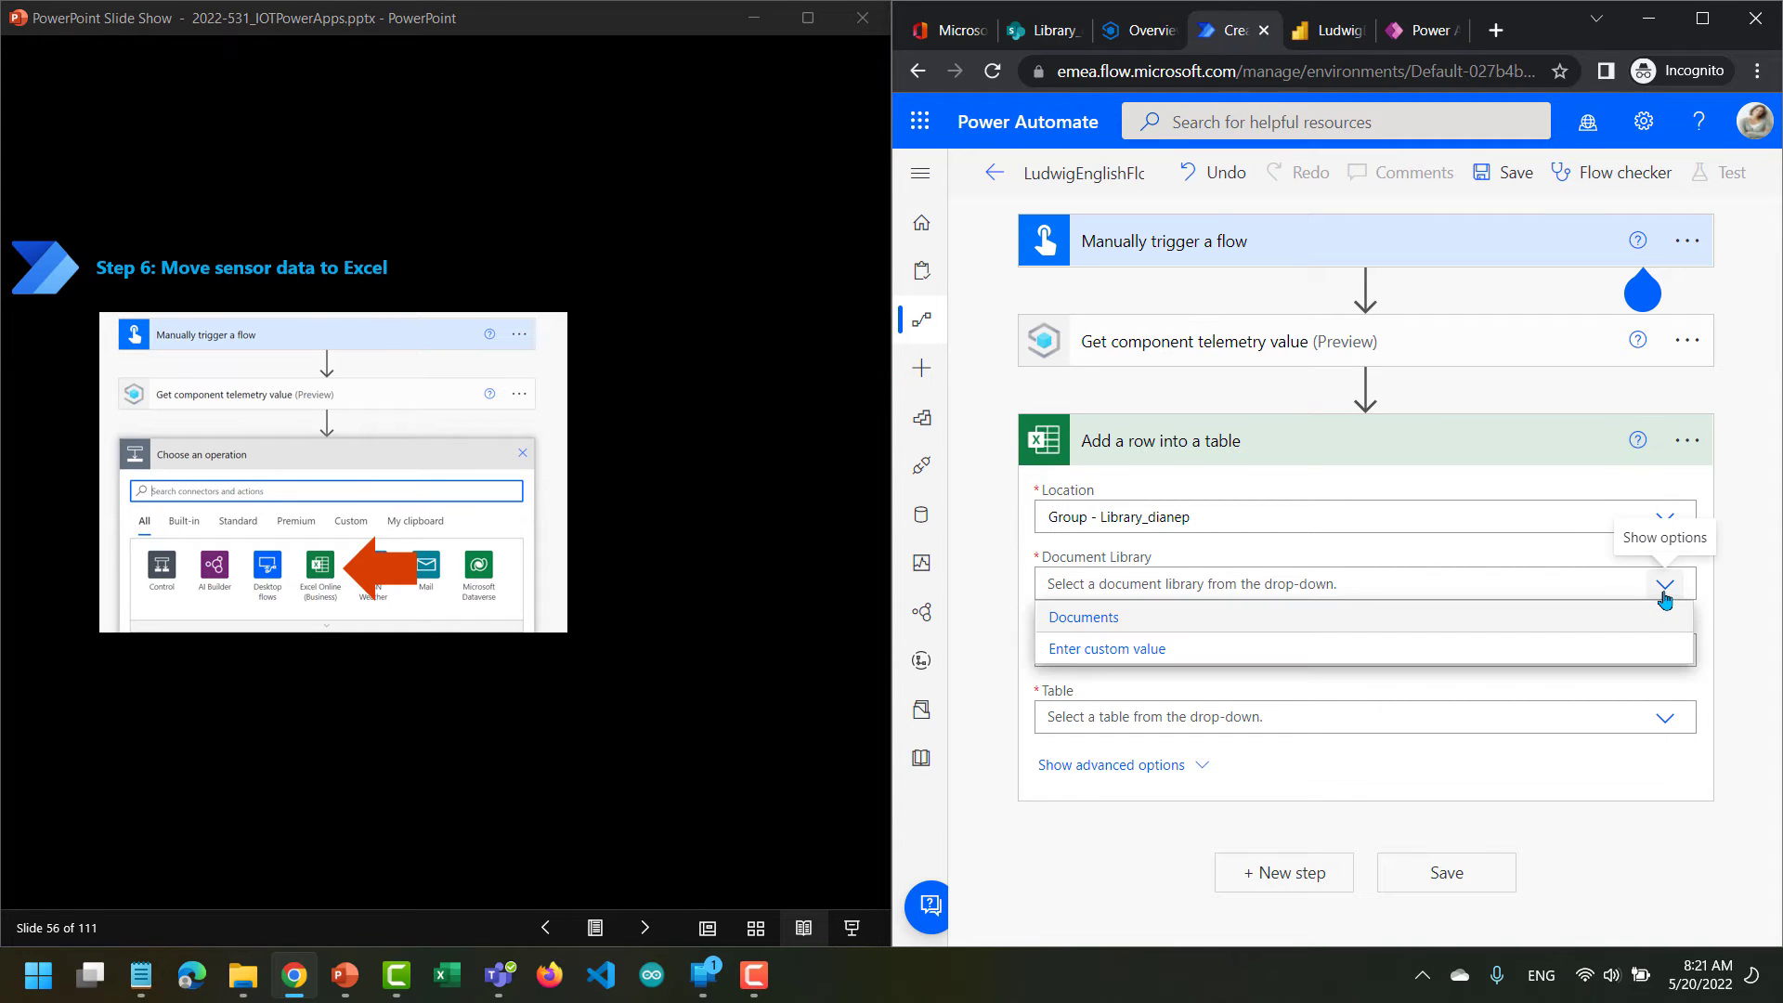
click(1551, 618)
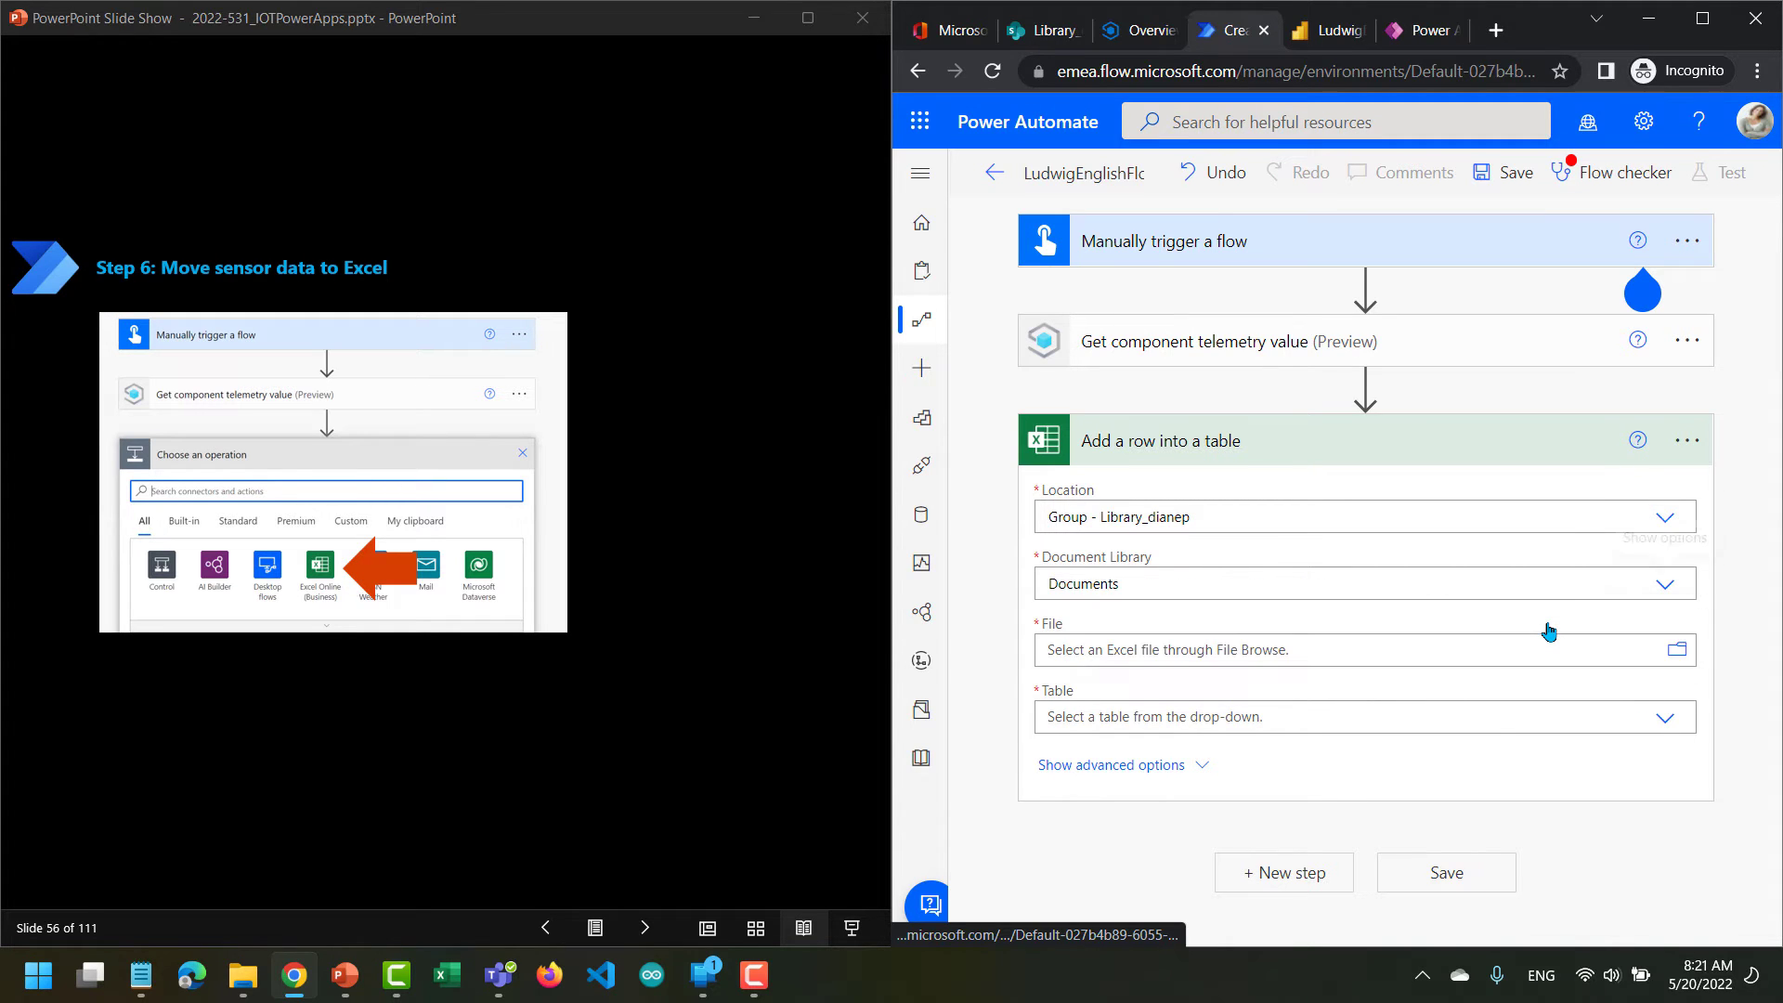
Select LudwigEnglish.xlsx and its Table1 as the target for the new row and save the flow.
click(1676, 649)
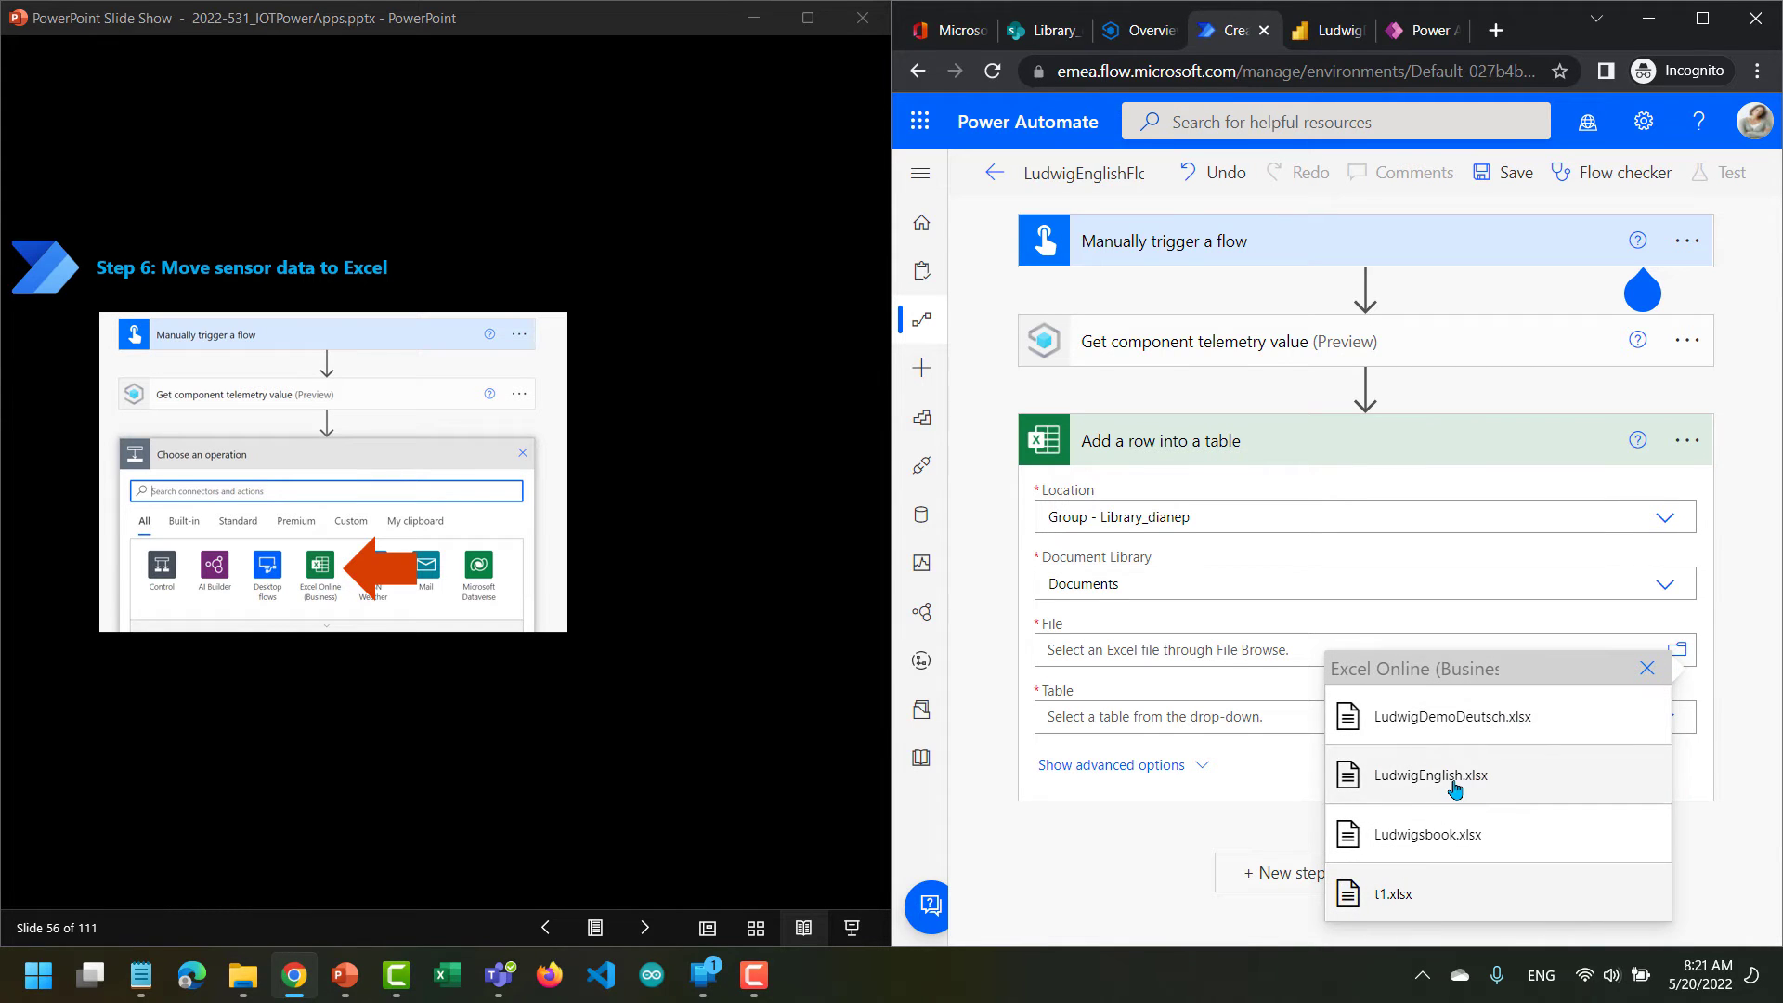
click(1454, 788)
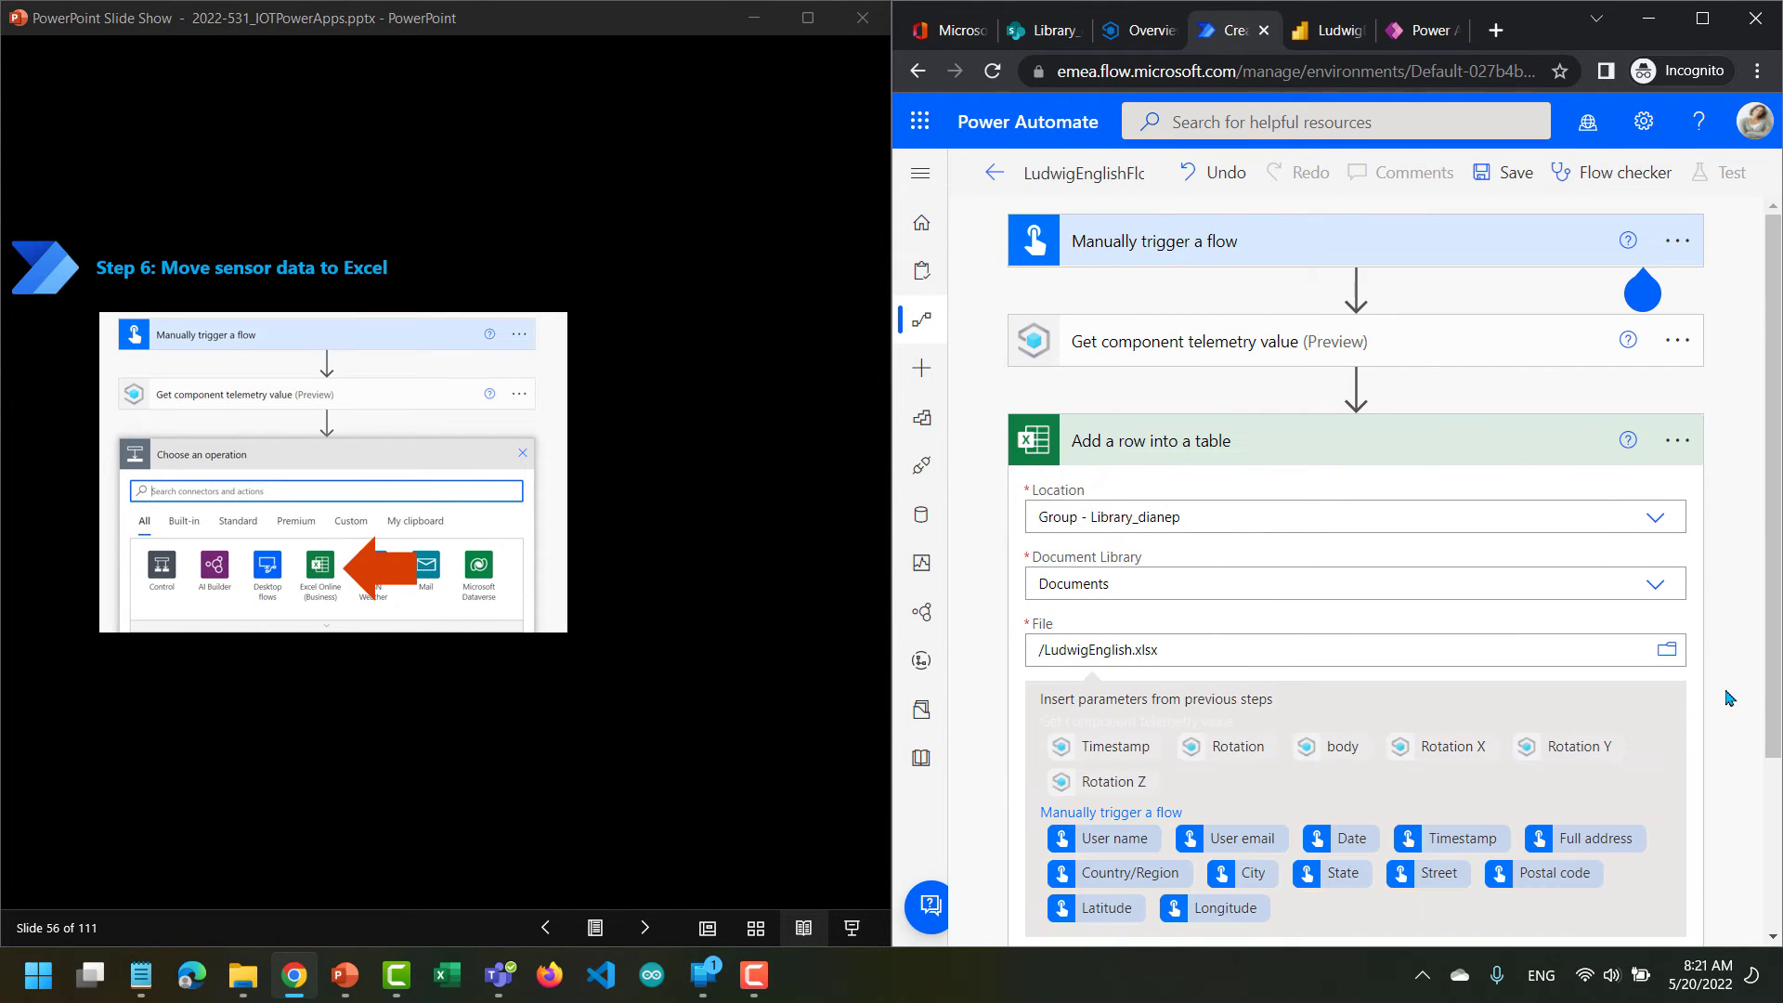
scroll(1729, 698, down, 3)
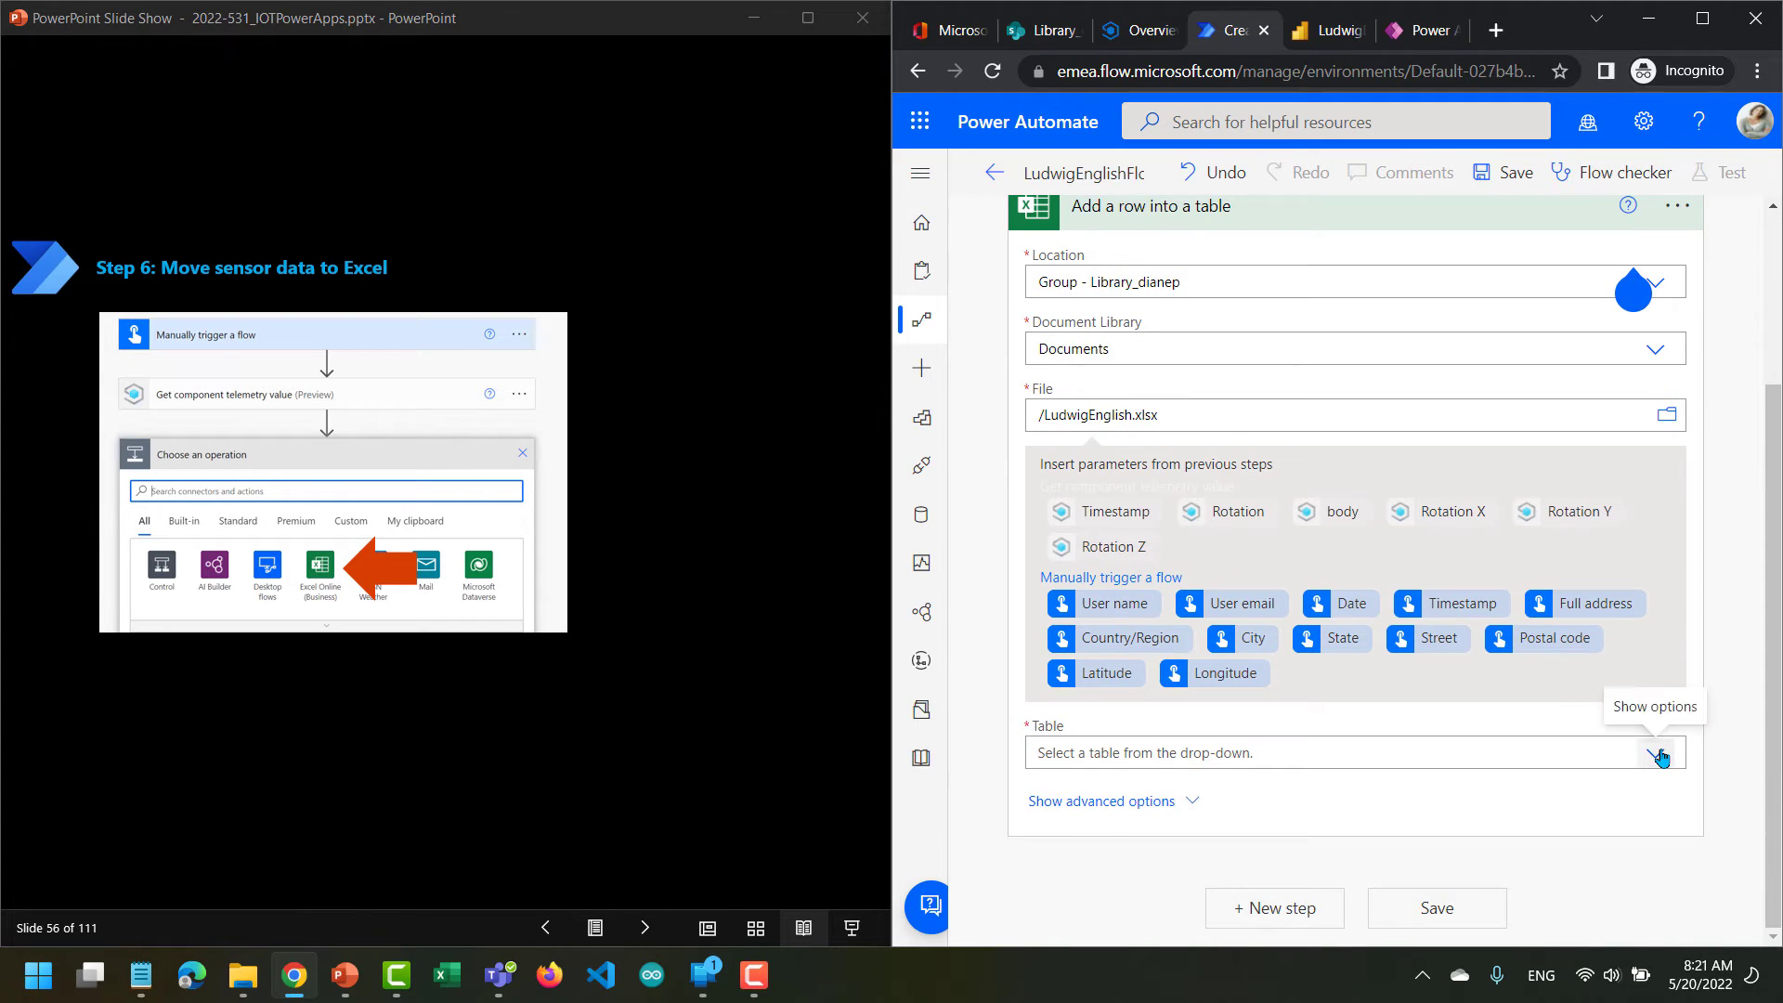
click(1661, 757)
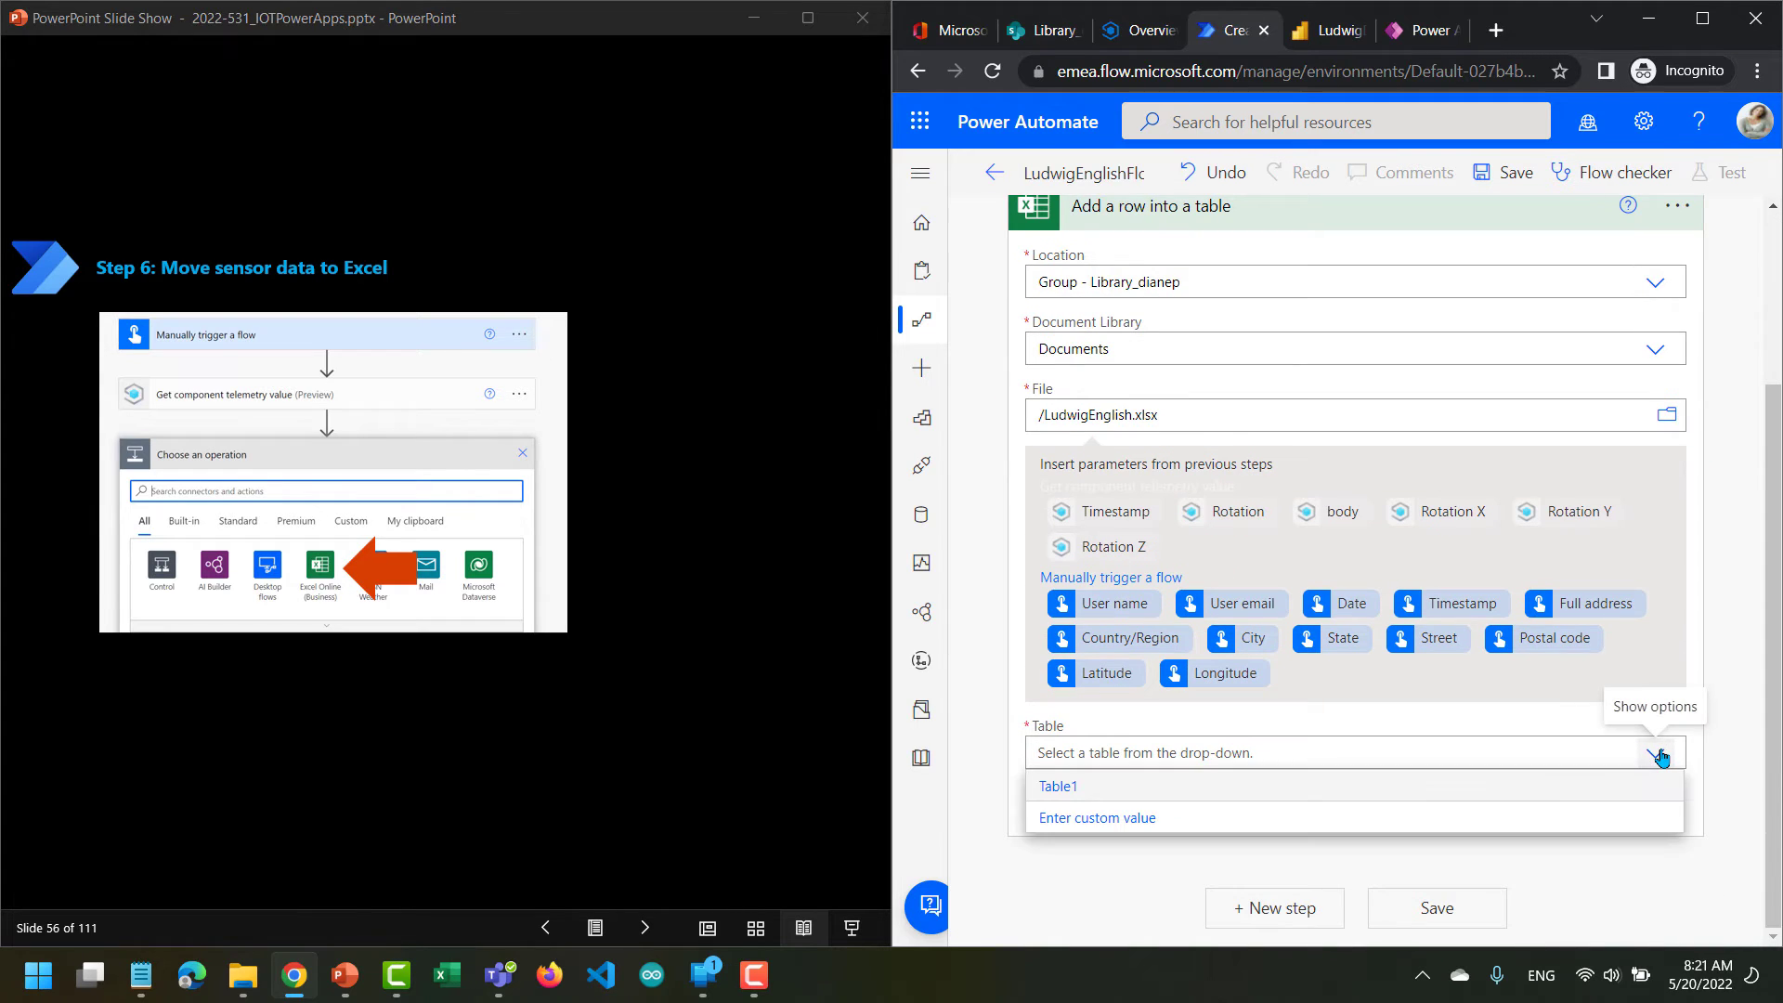
click(1538, 791)
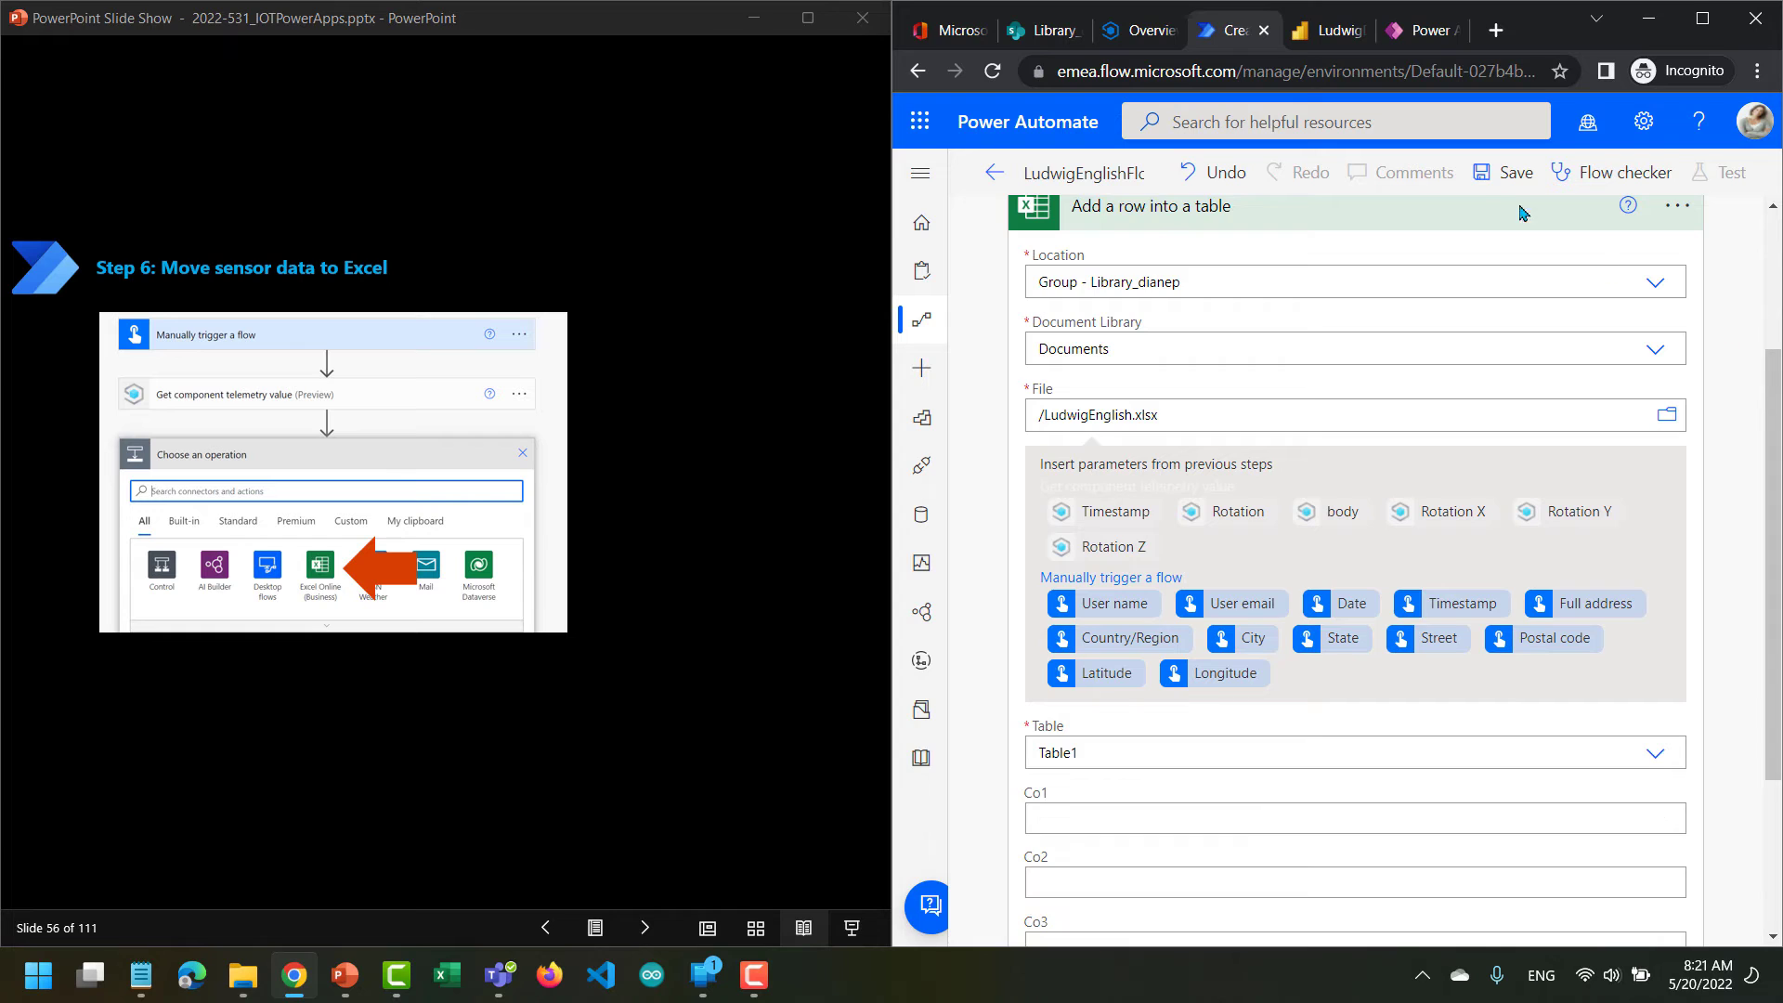
click(1498, 179)
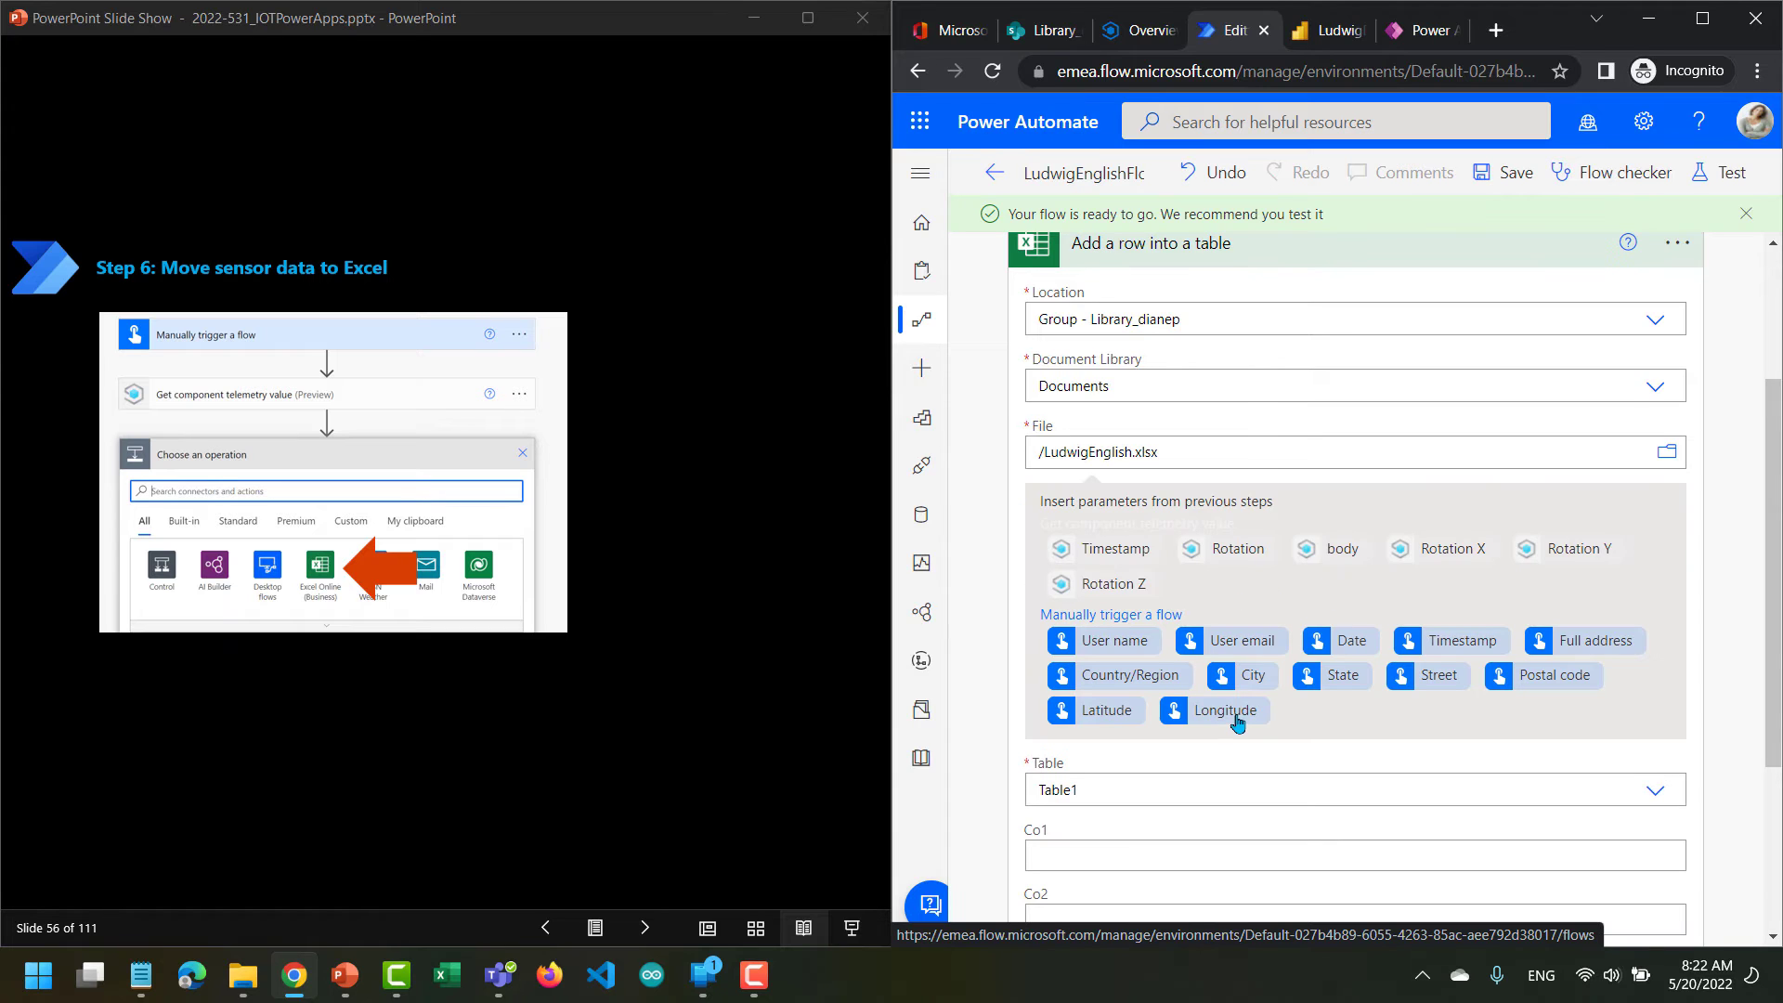
Map the telemetry Timestamp to column Co1 and Rotation X to column Co2 of the new Excel row.
scroll(1238, 725, down, 2)
click(1185, 670)
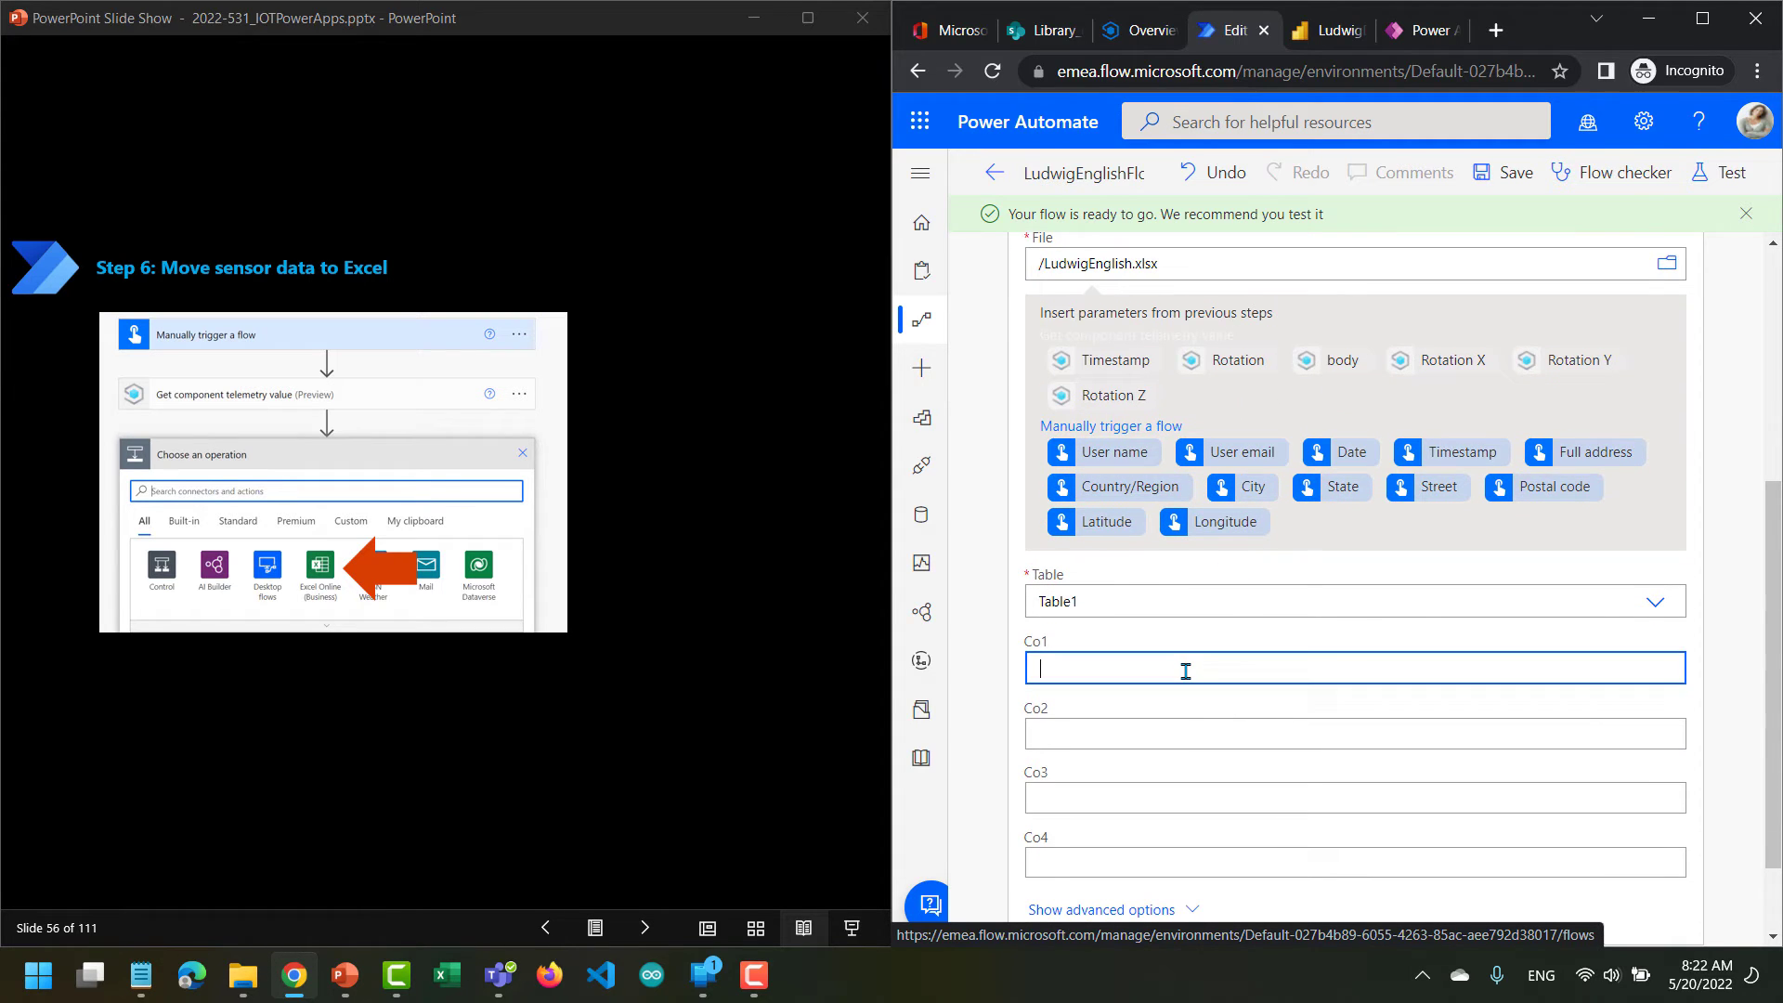
scroll(1186, 670, down, 2)
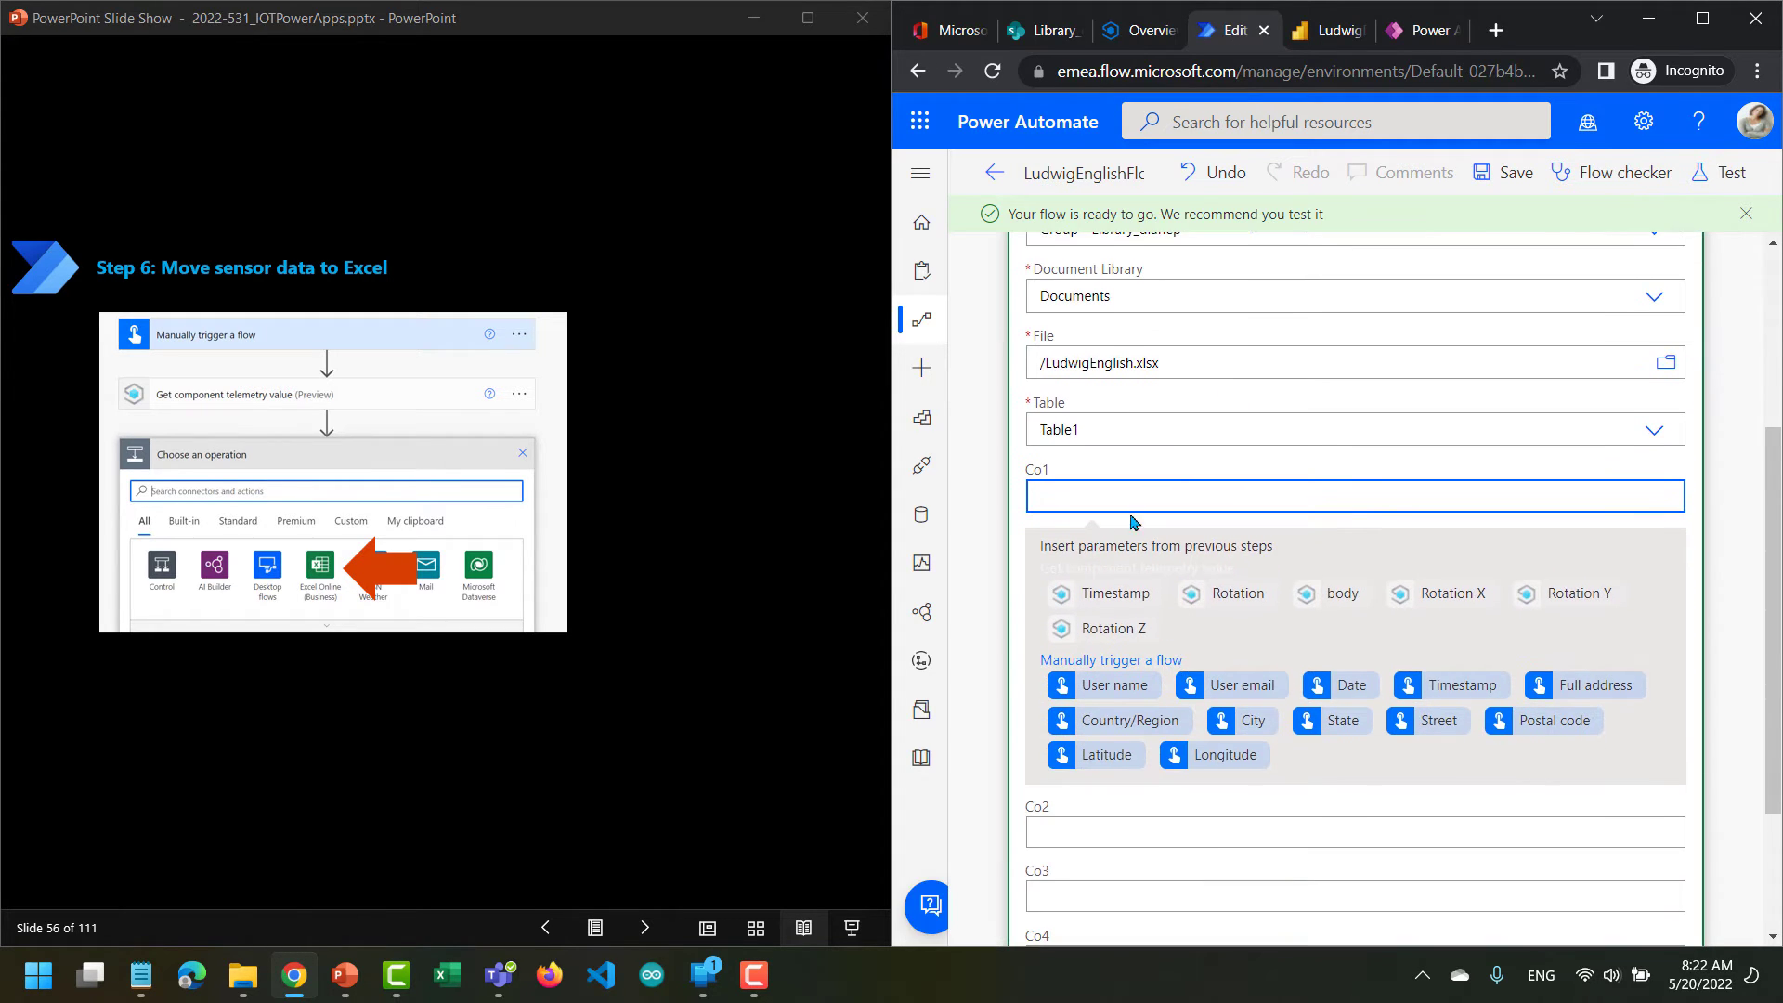
click(1117, 594)
scroll(1119, 669, down, 1)
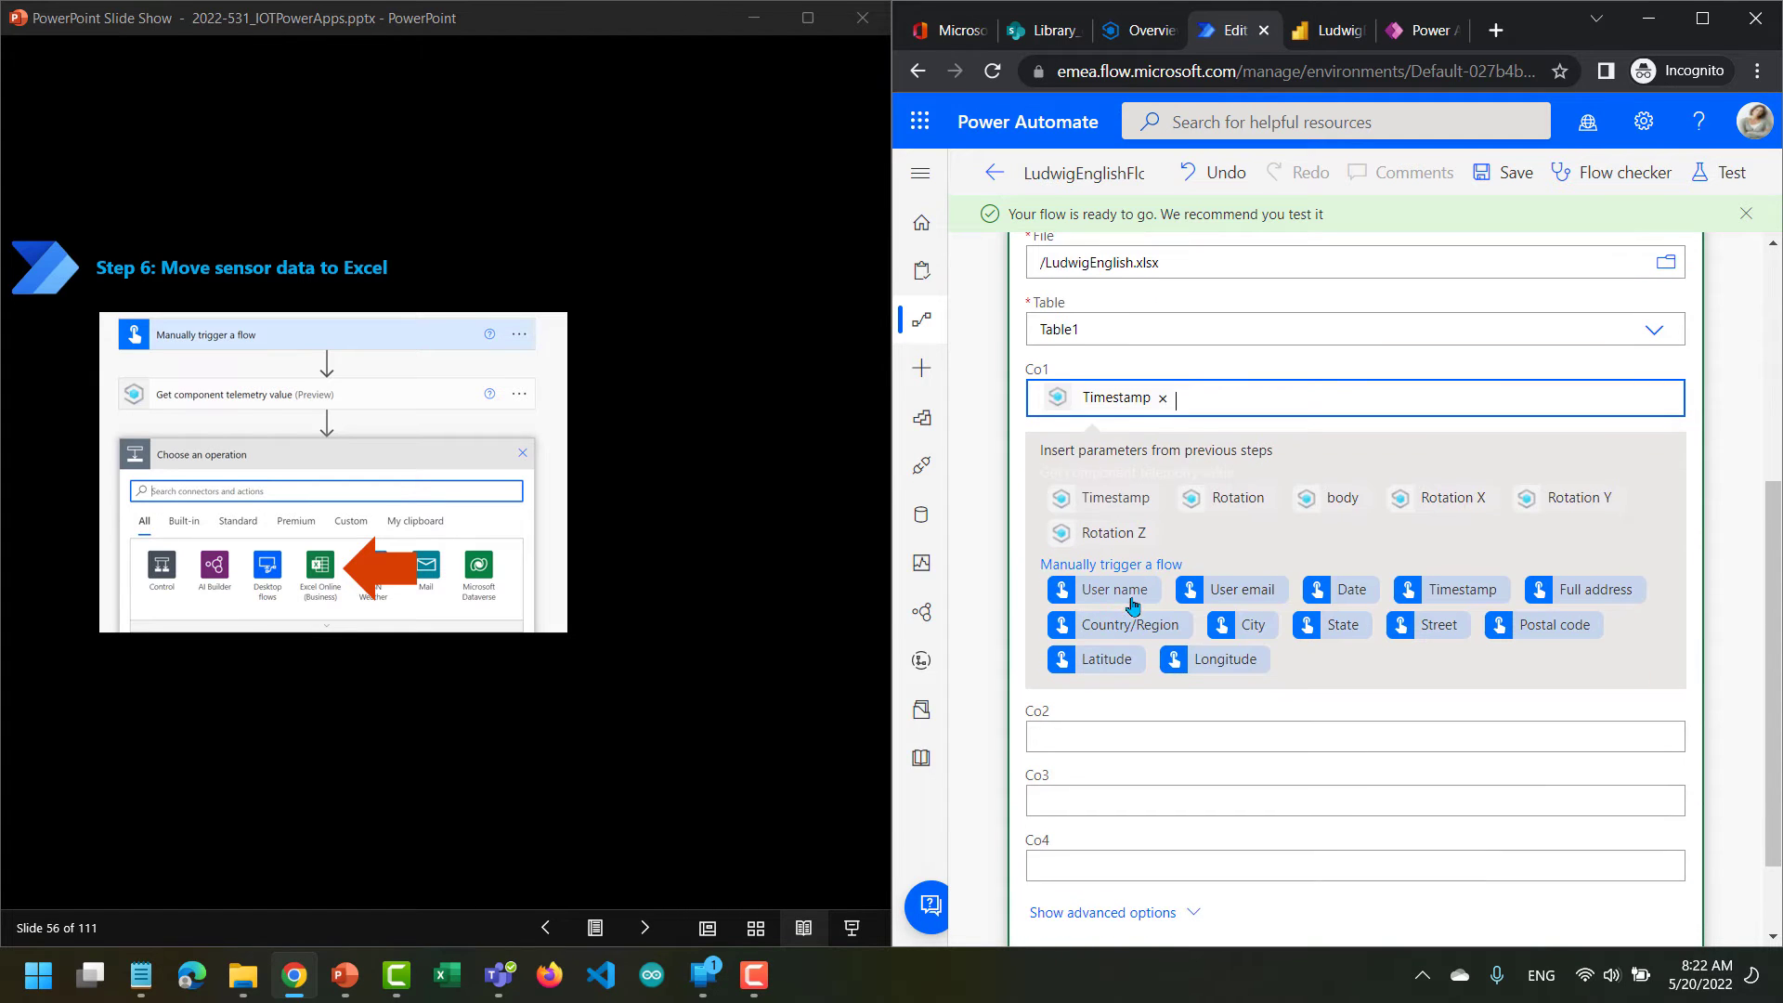
click(1108, 729)
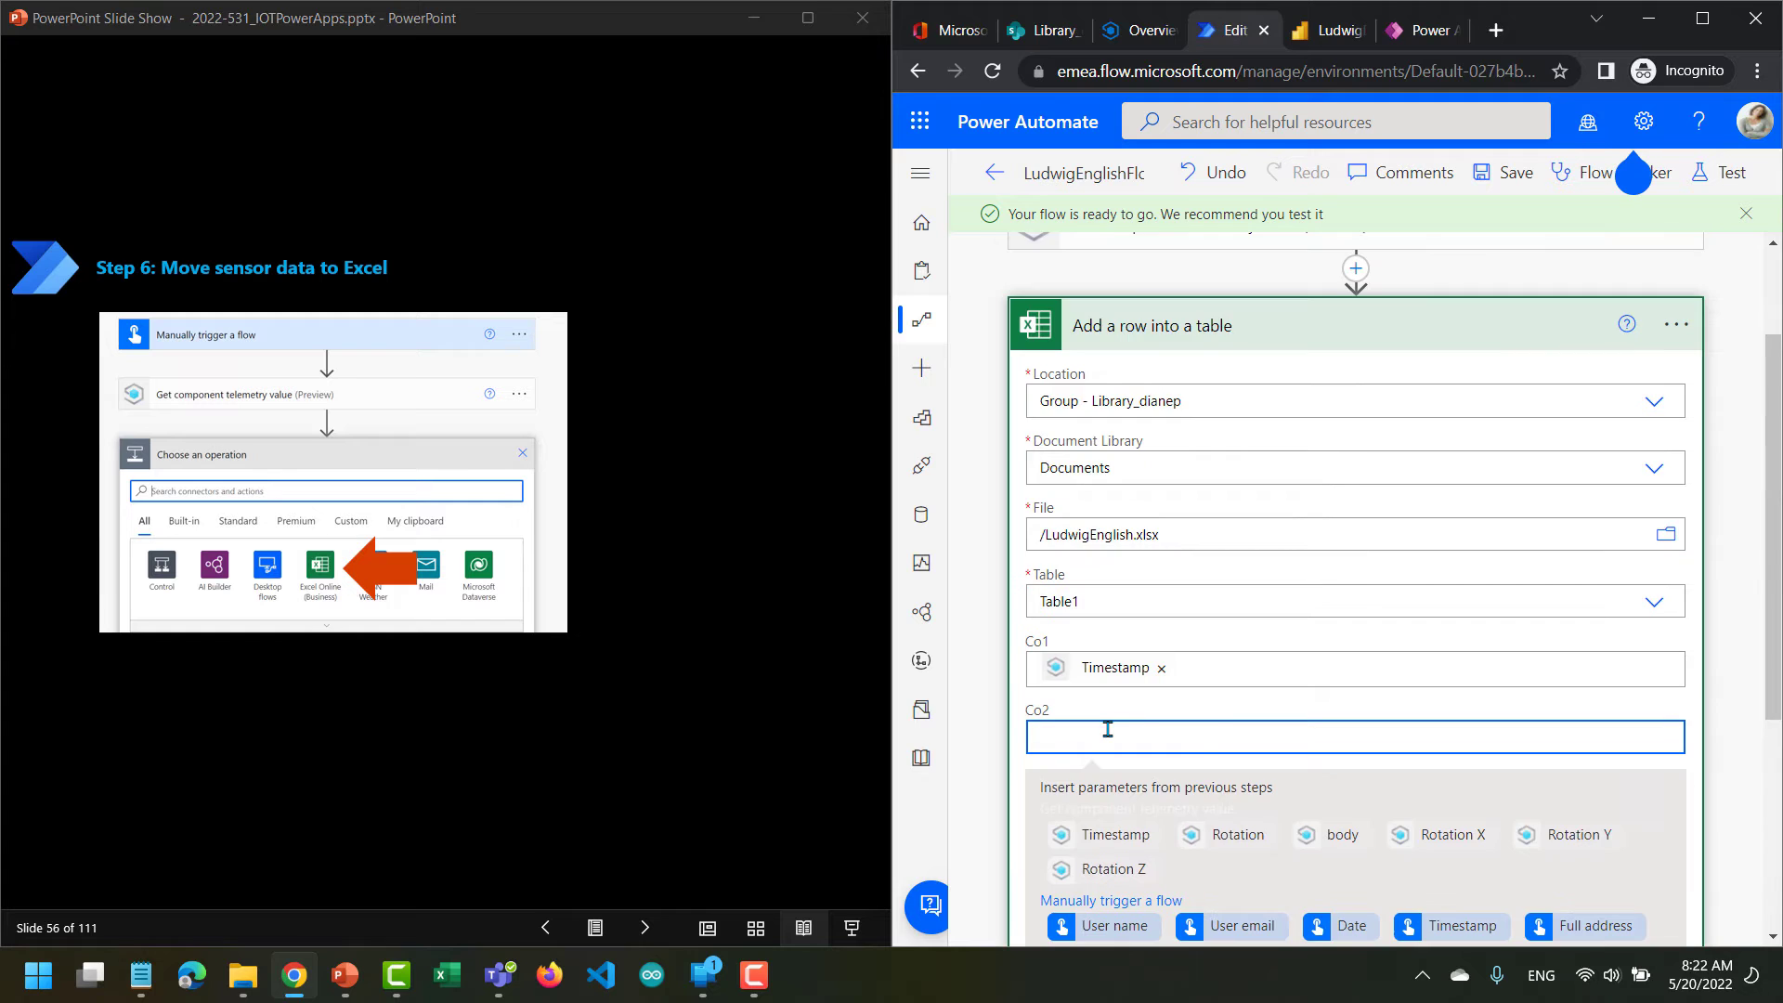
scroll(1219, 722, down, 2)
click(1412, 648)
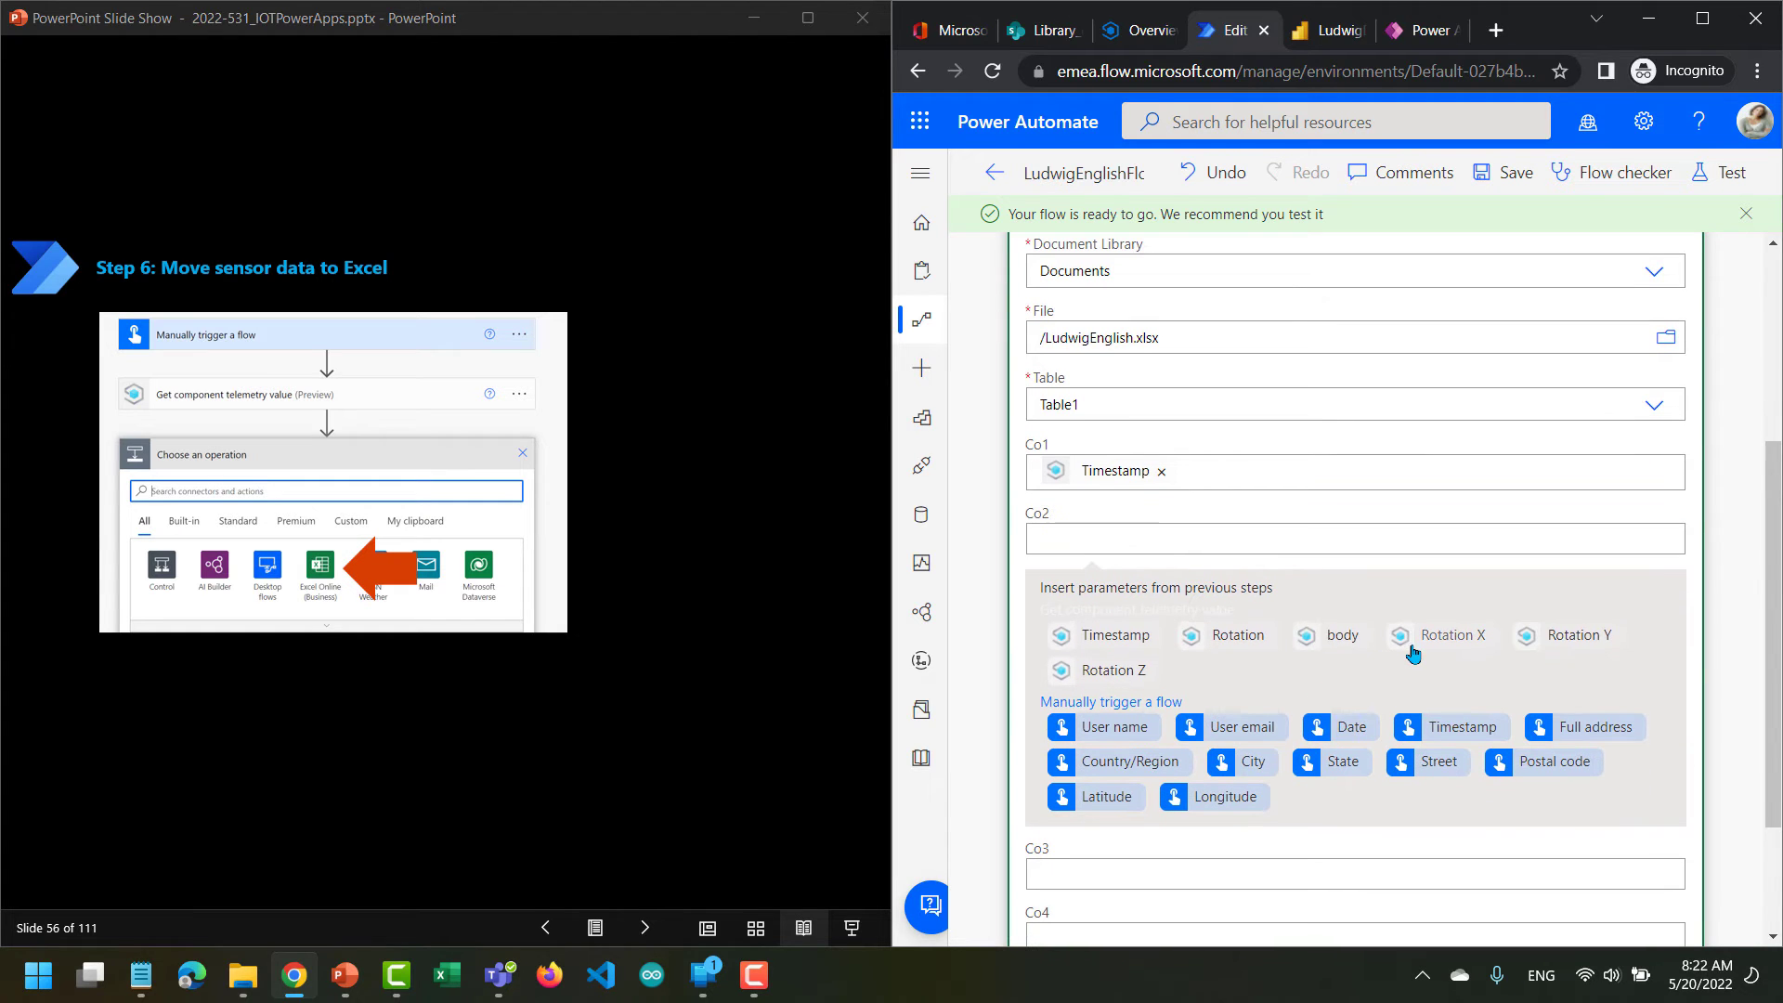
Map Rotation Y to column Co3 and Rotation Z to column Co4, and save the flow.
scroll(1286, 728, down, 2)
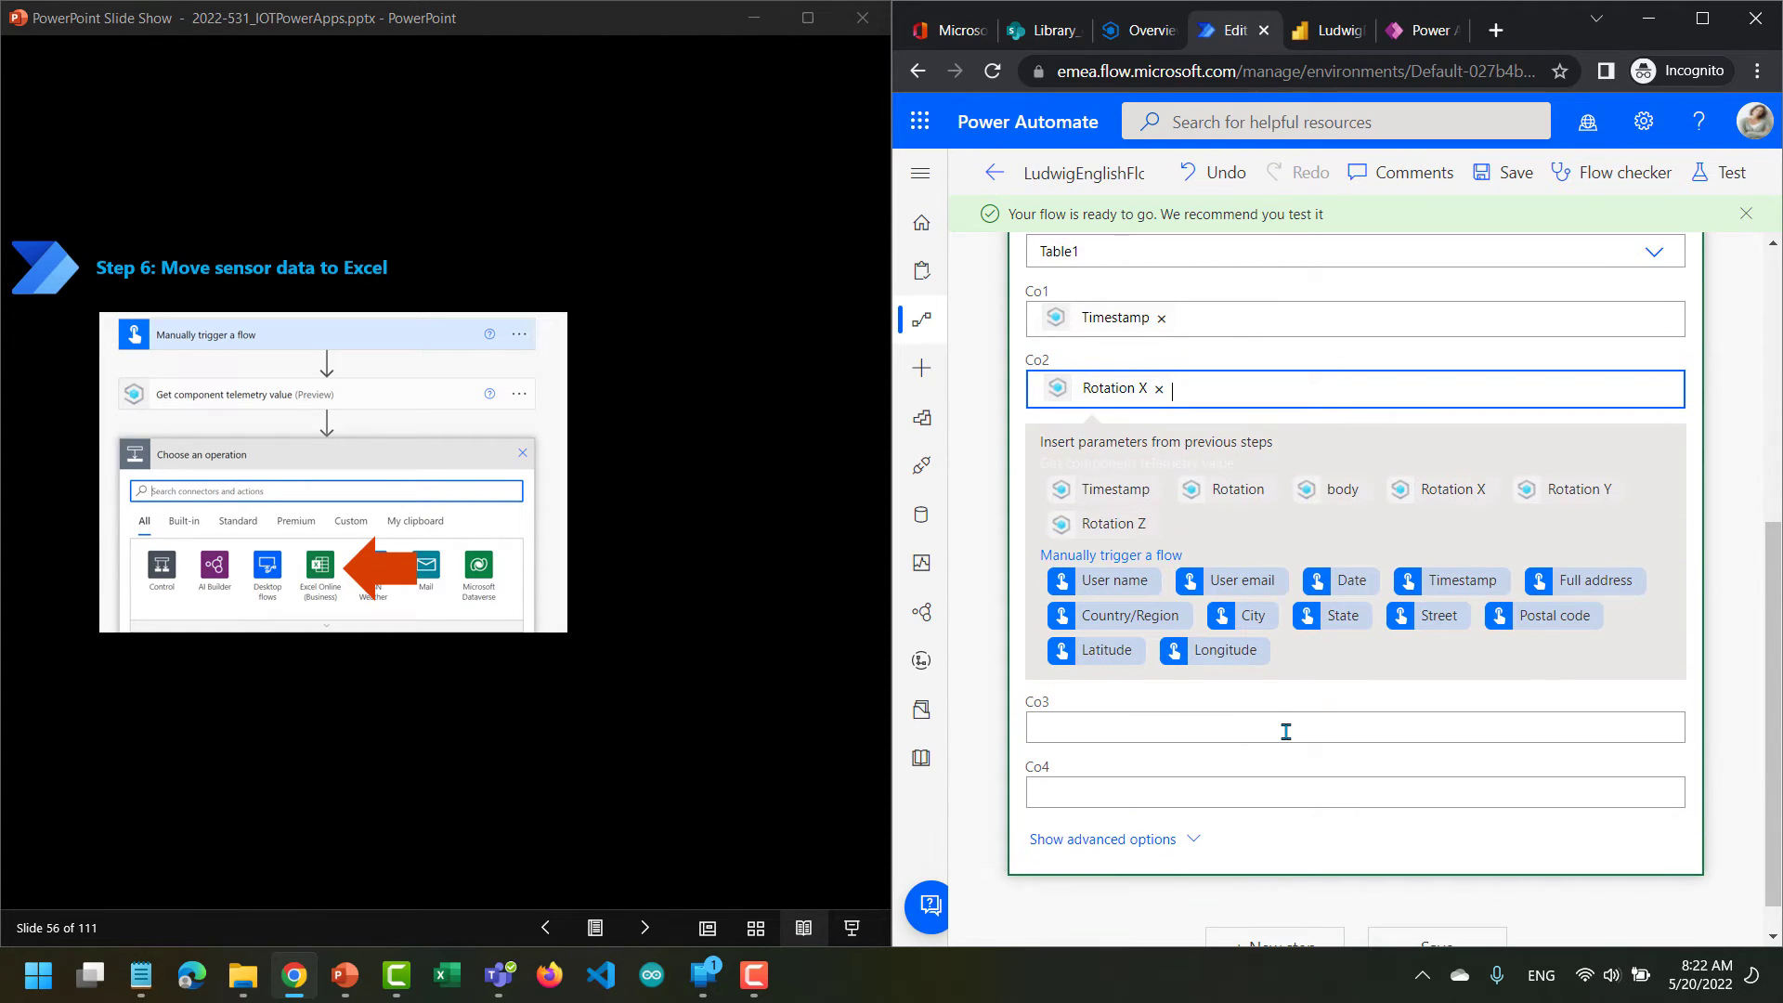
click(1286, 731)
scroll(1357, 705, down, 2)
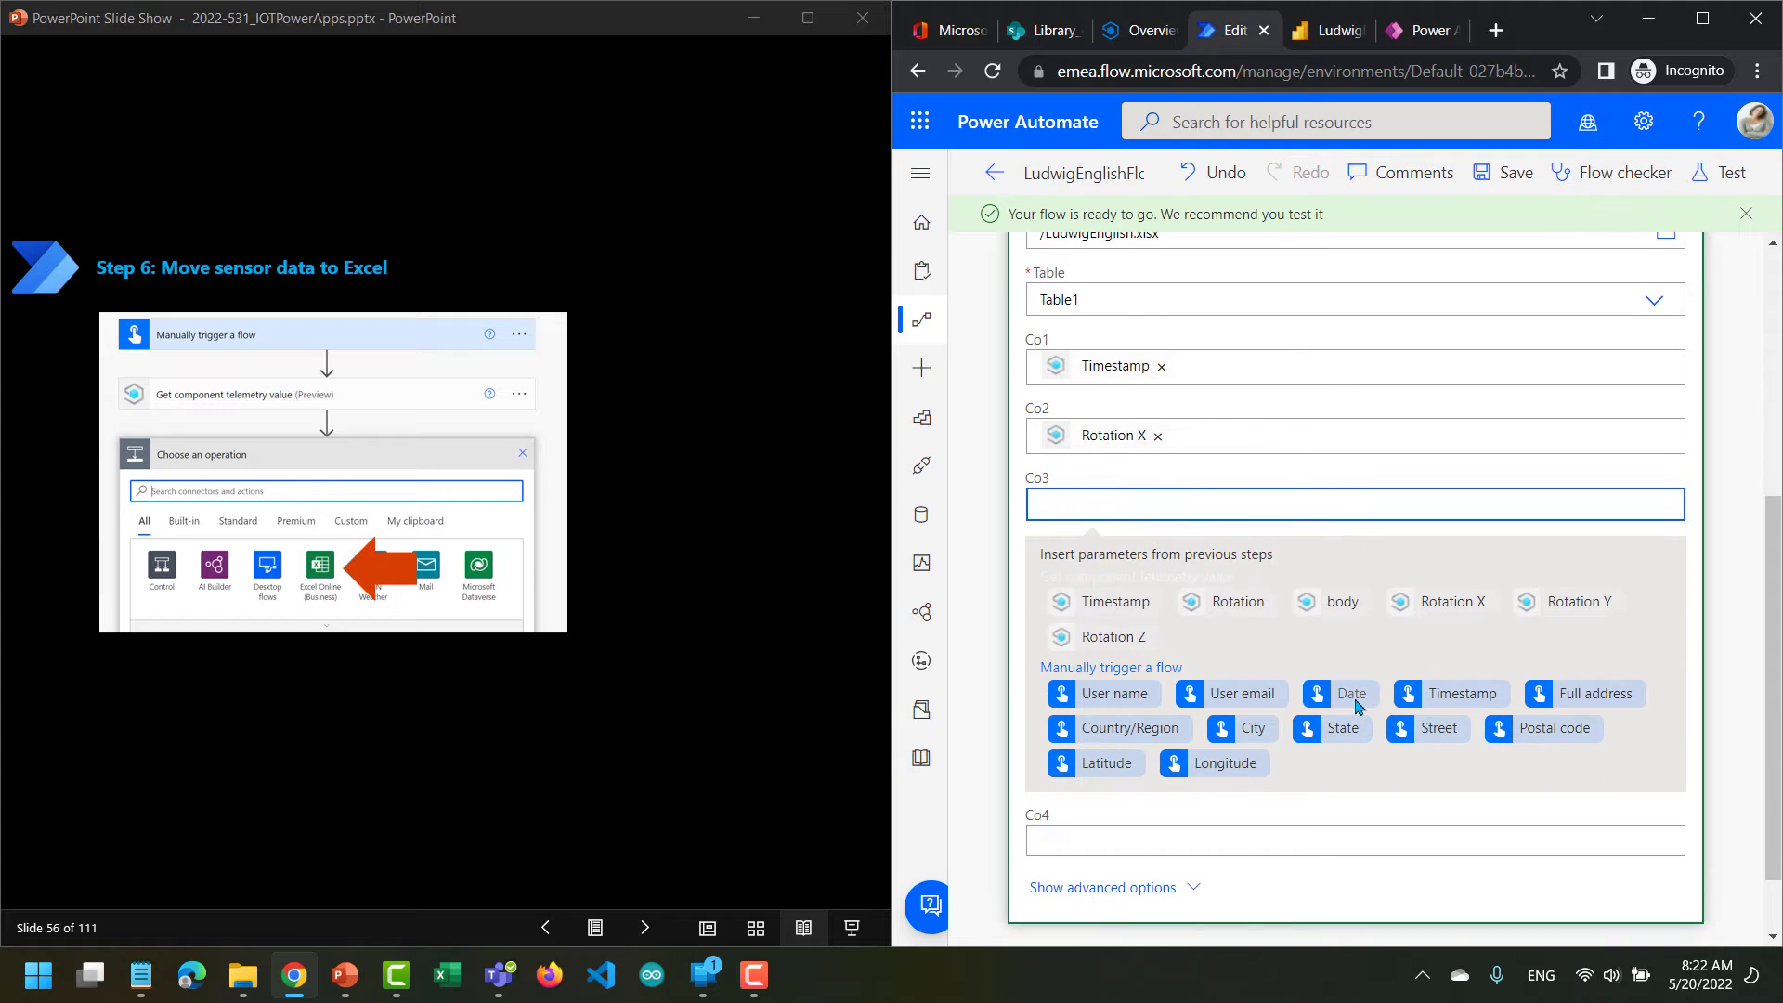
click(1550, 605)
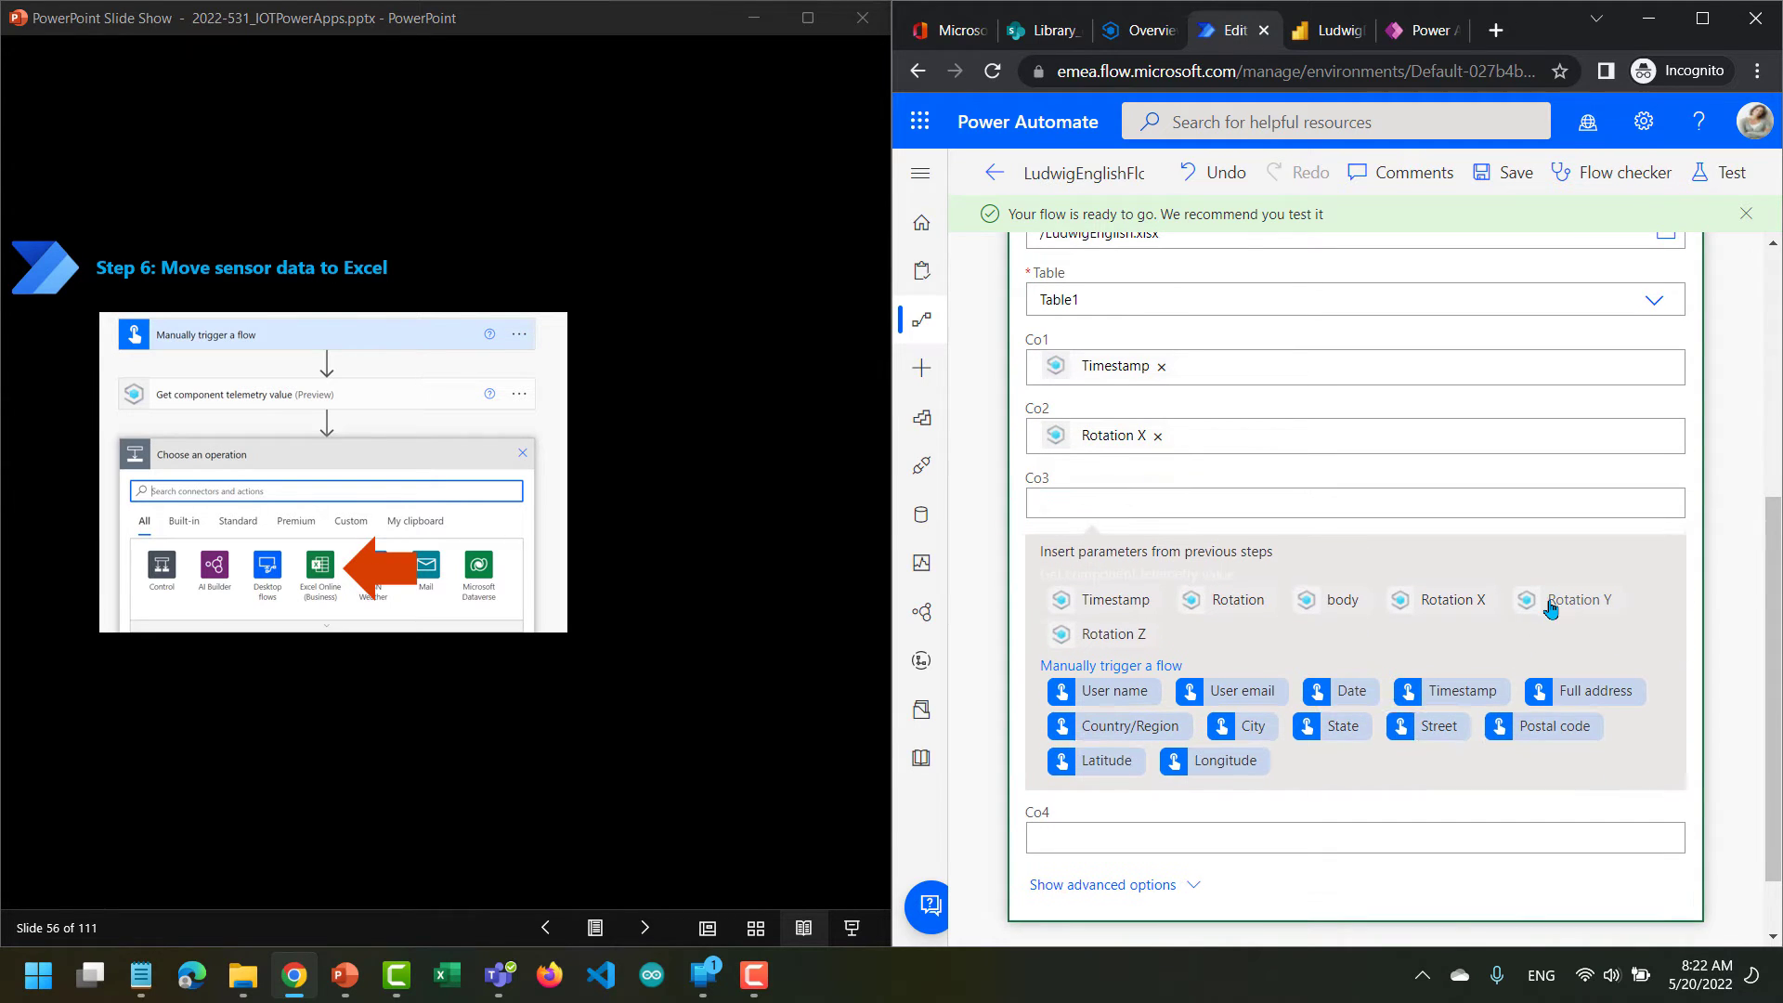
click(1233, 856)
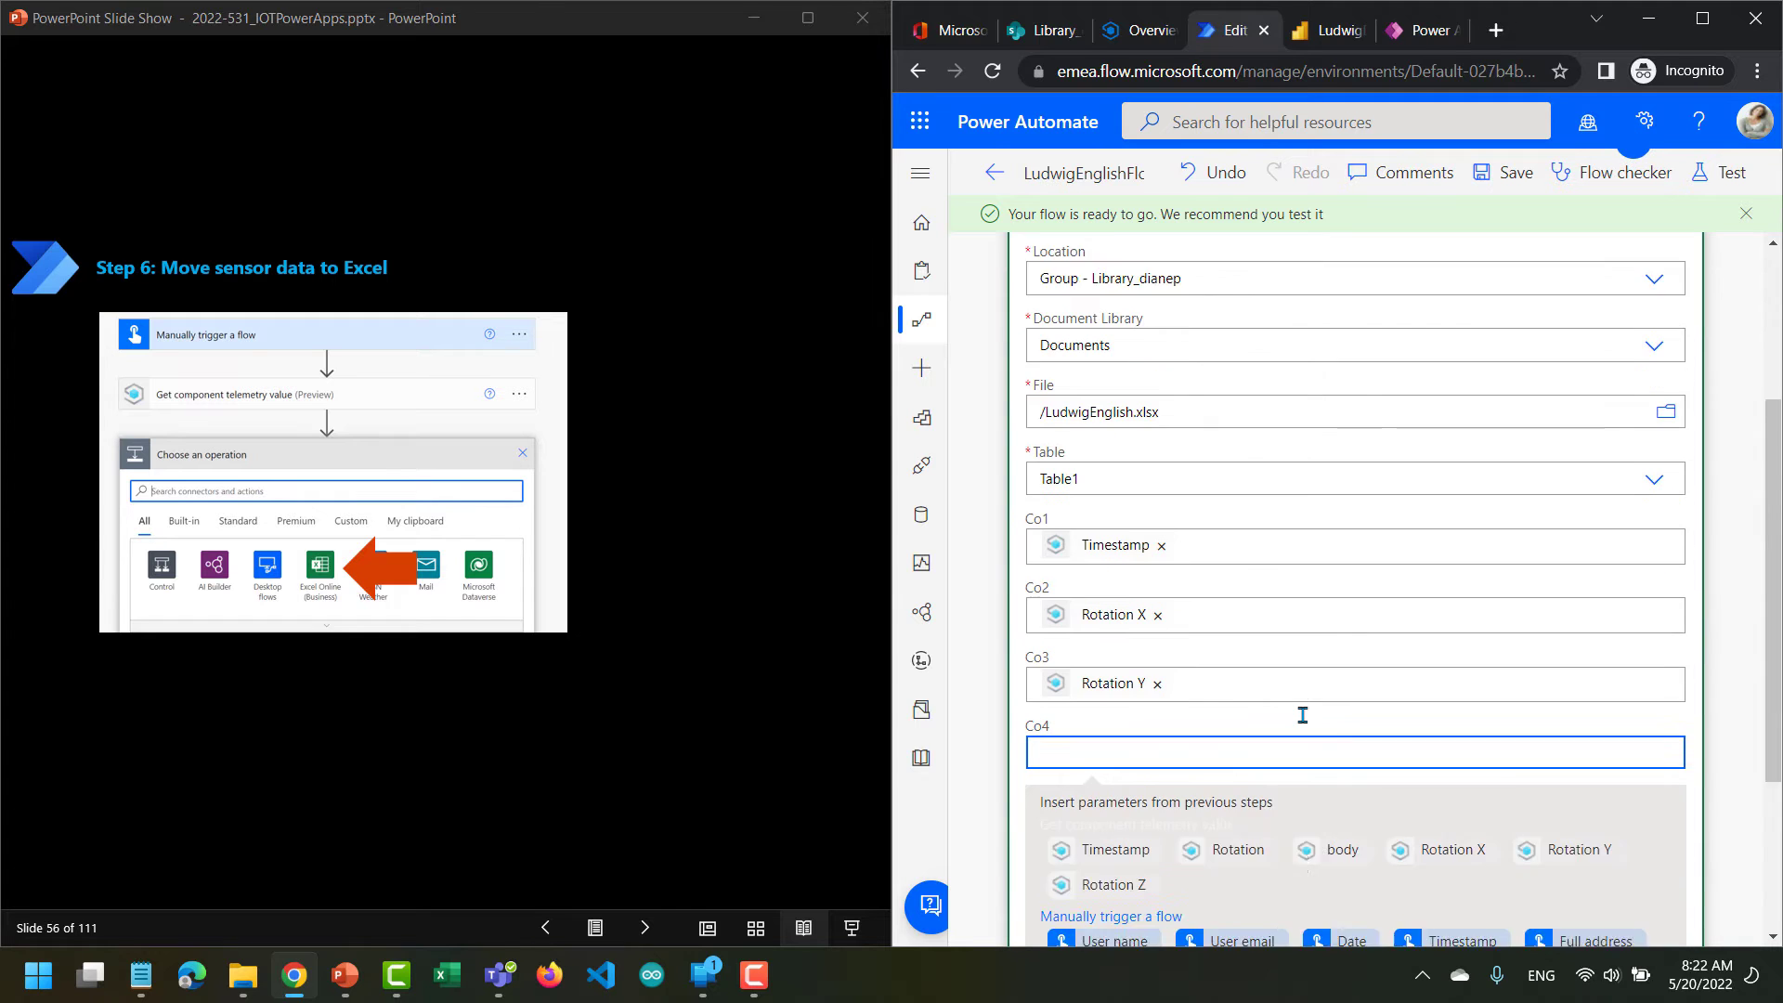
click(1109, 726)
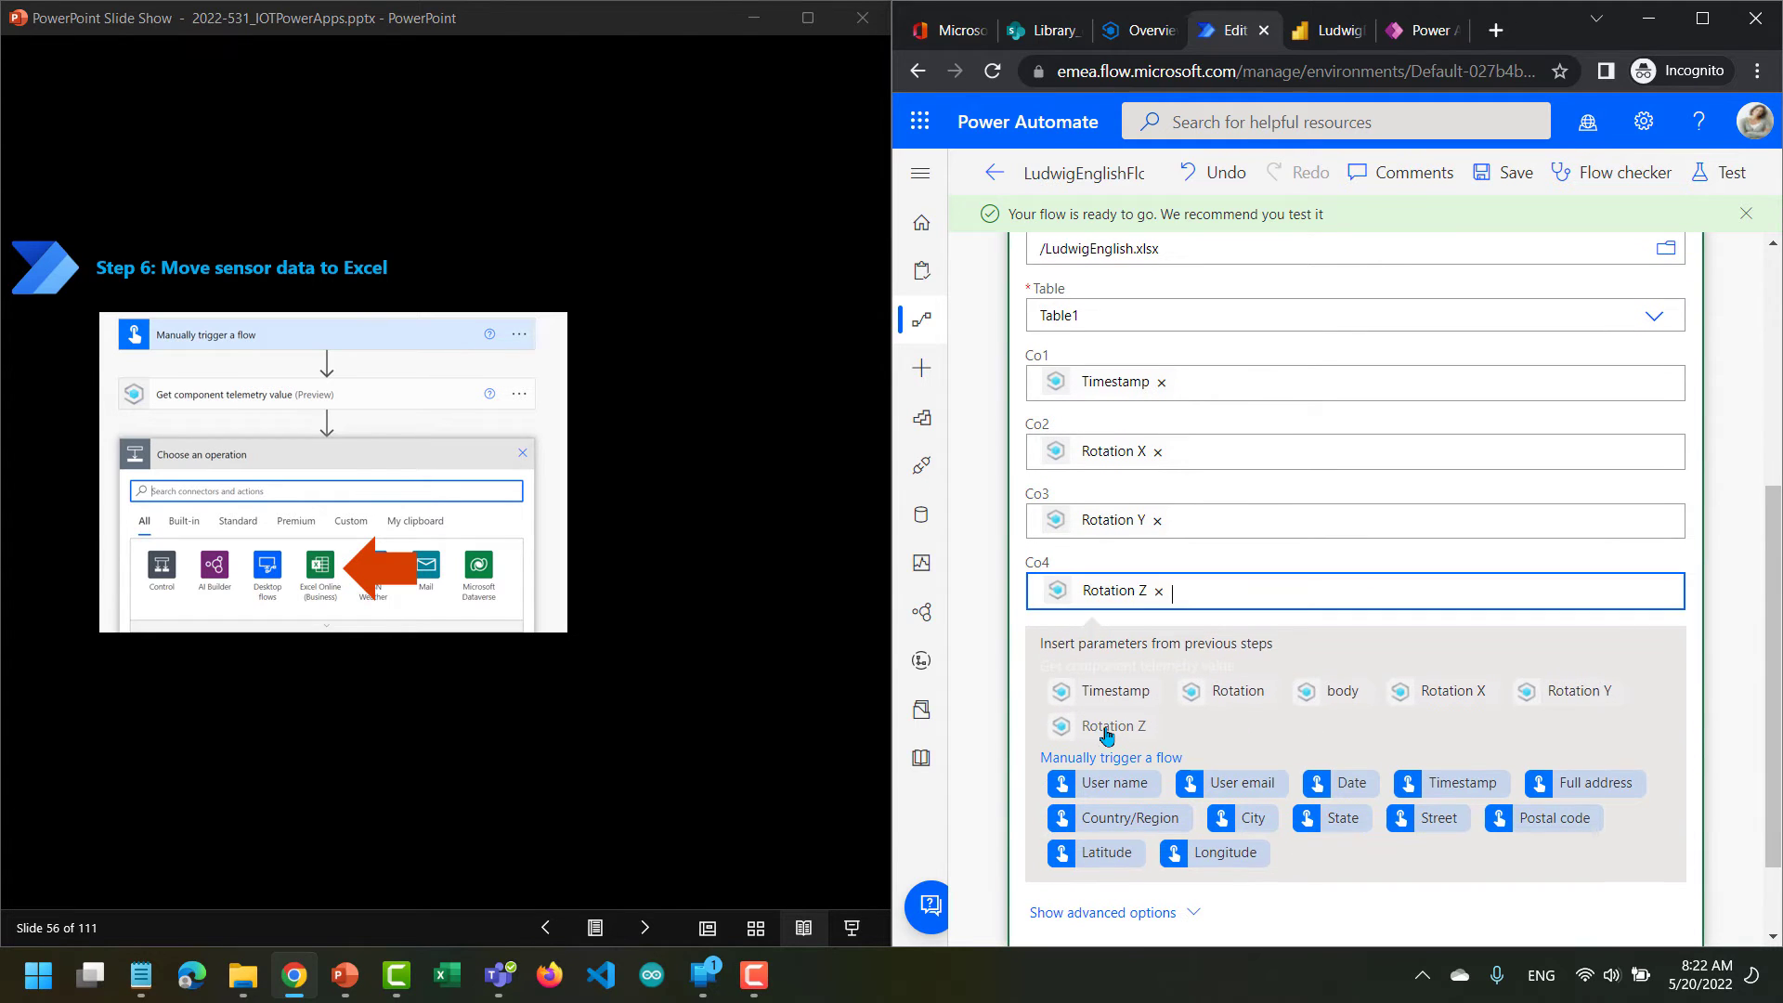
click(1513, 178)
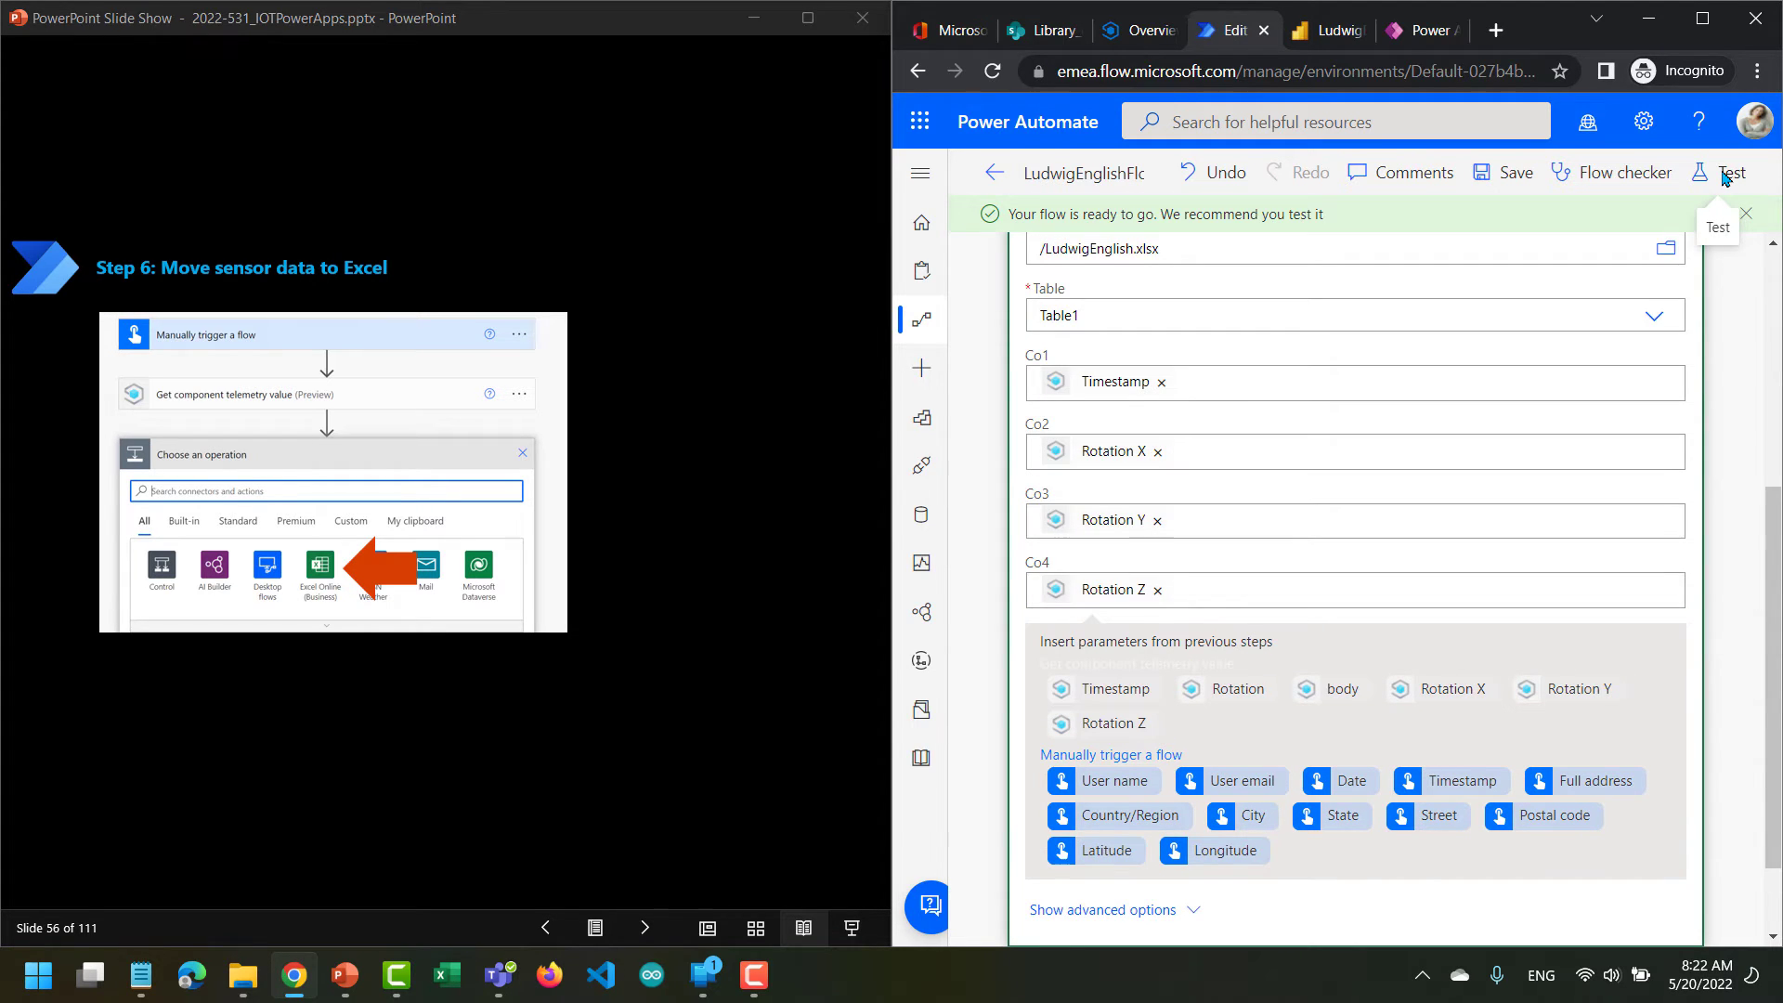
Test the flow with a manual trigger and open LudwigEnglish.xlsx from the SharePoint library to check the added row.
click(1723, 178)
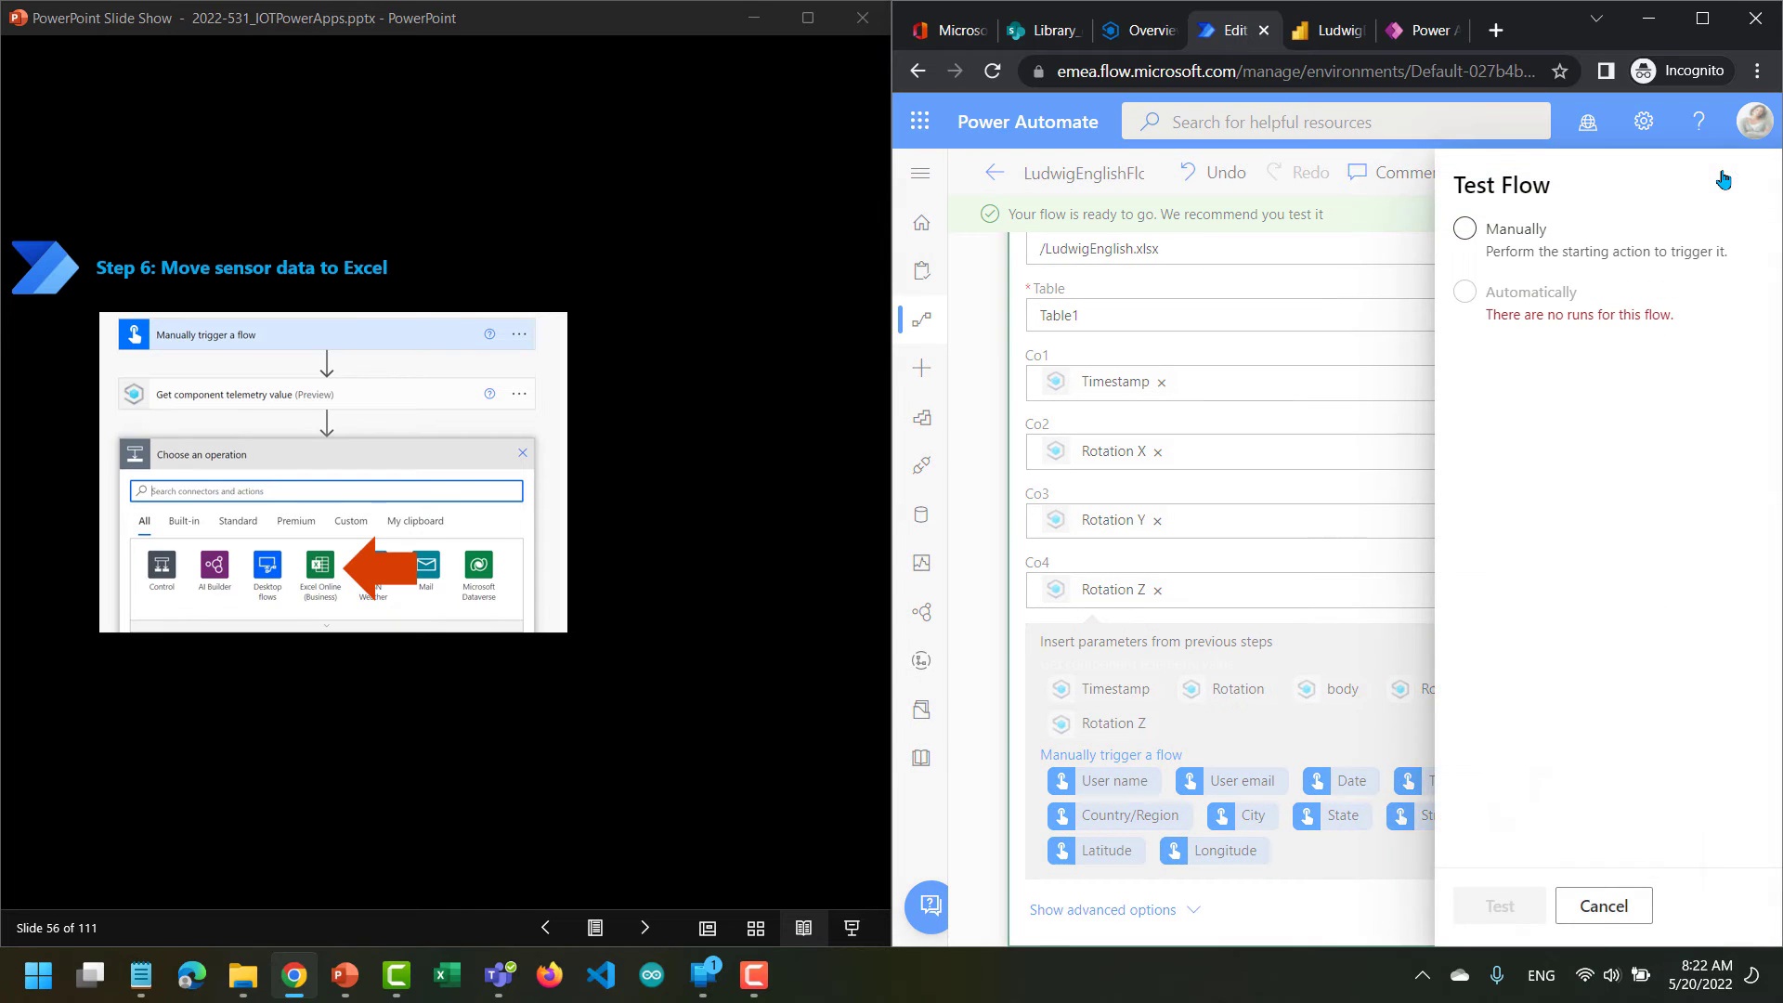
click(1455, 240)
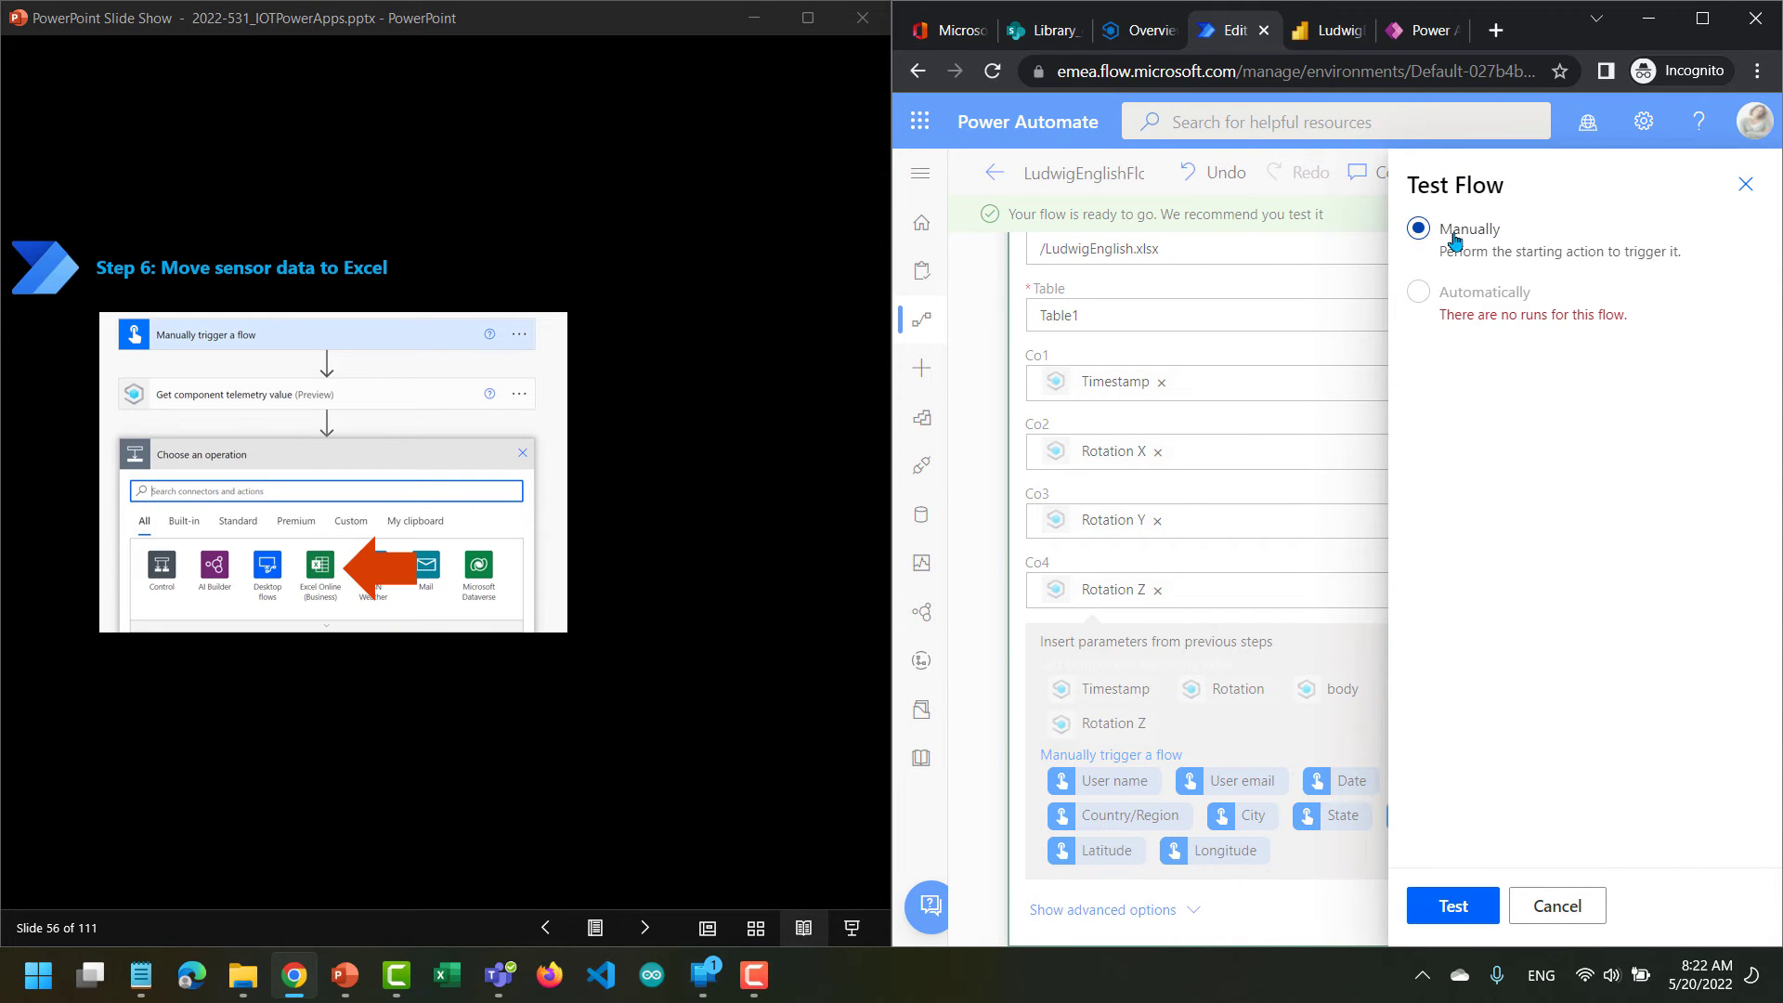
click(1453, 905)
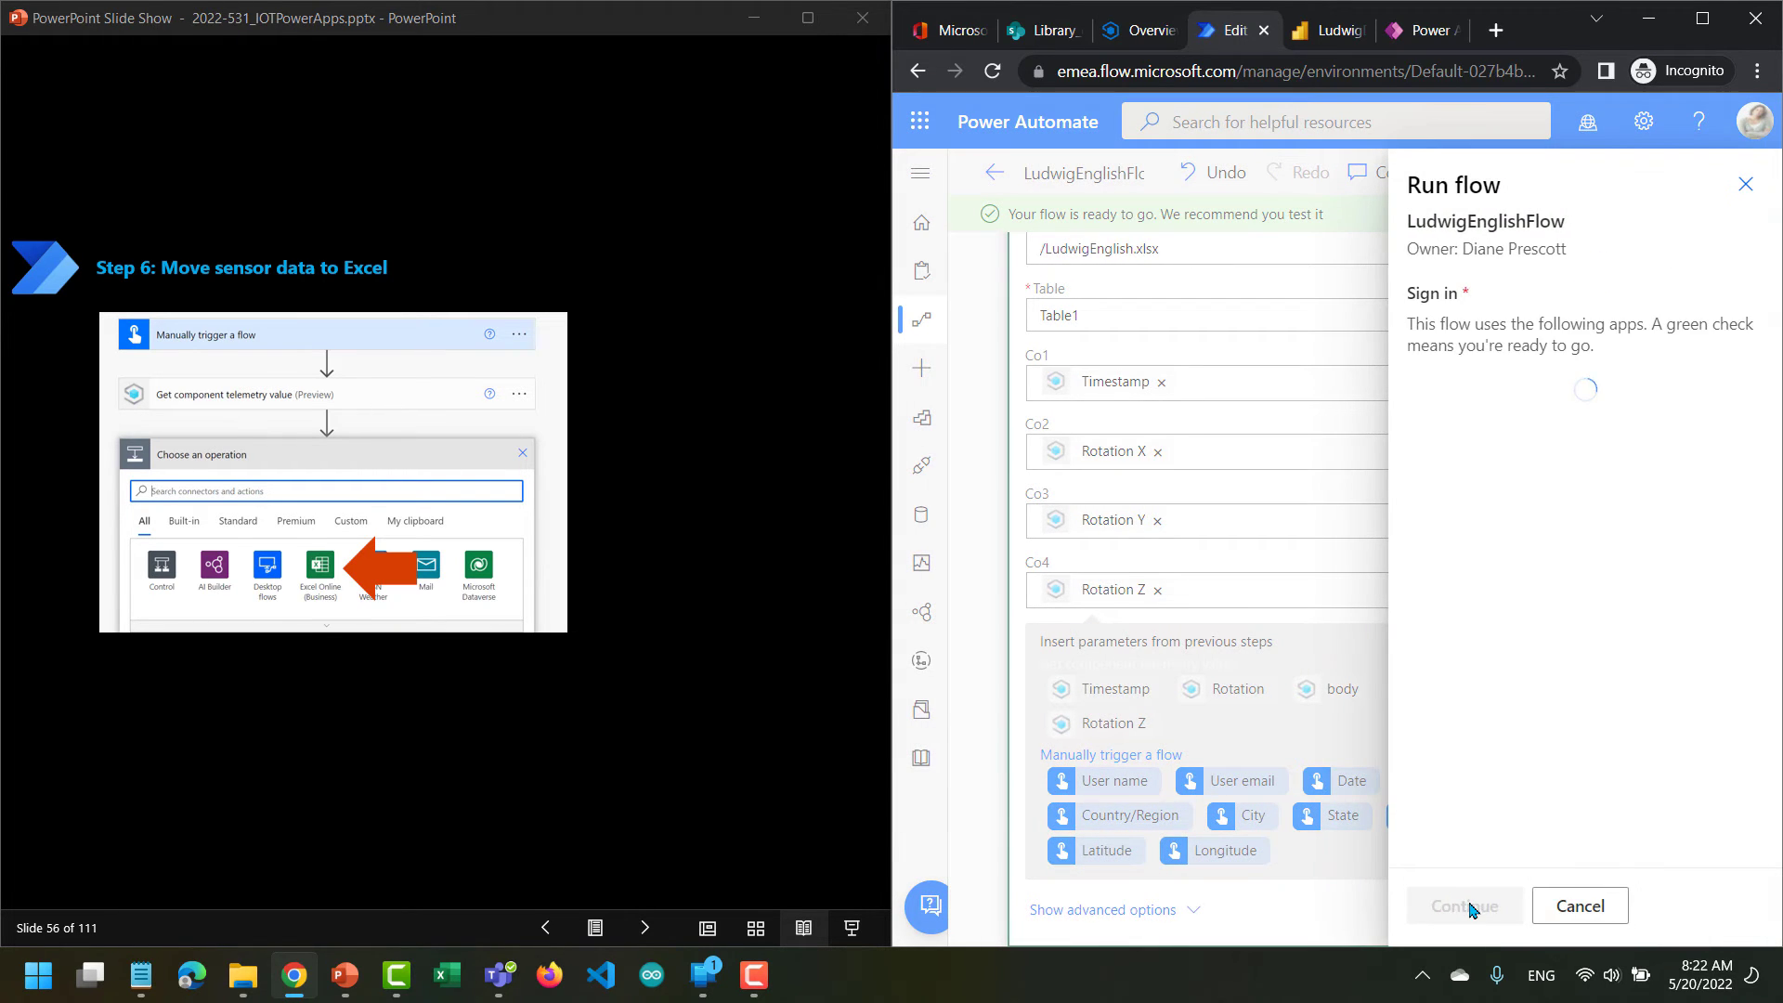
click(1469, 907)
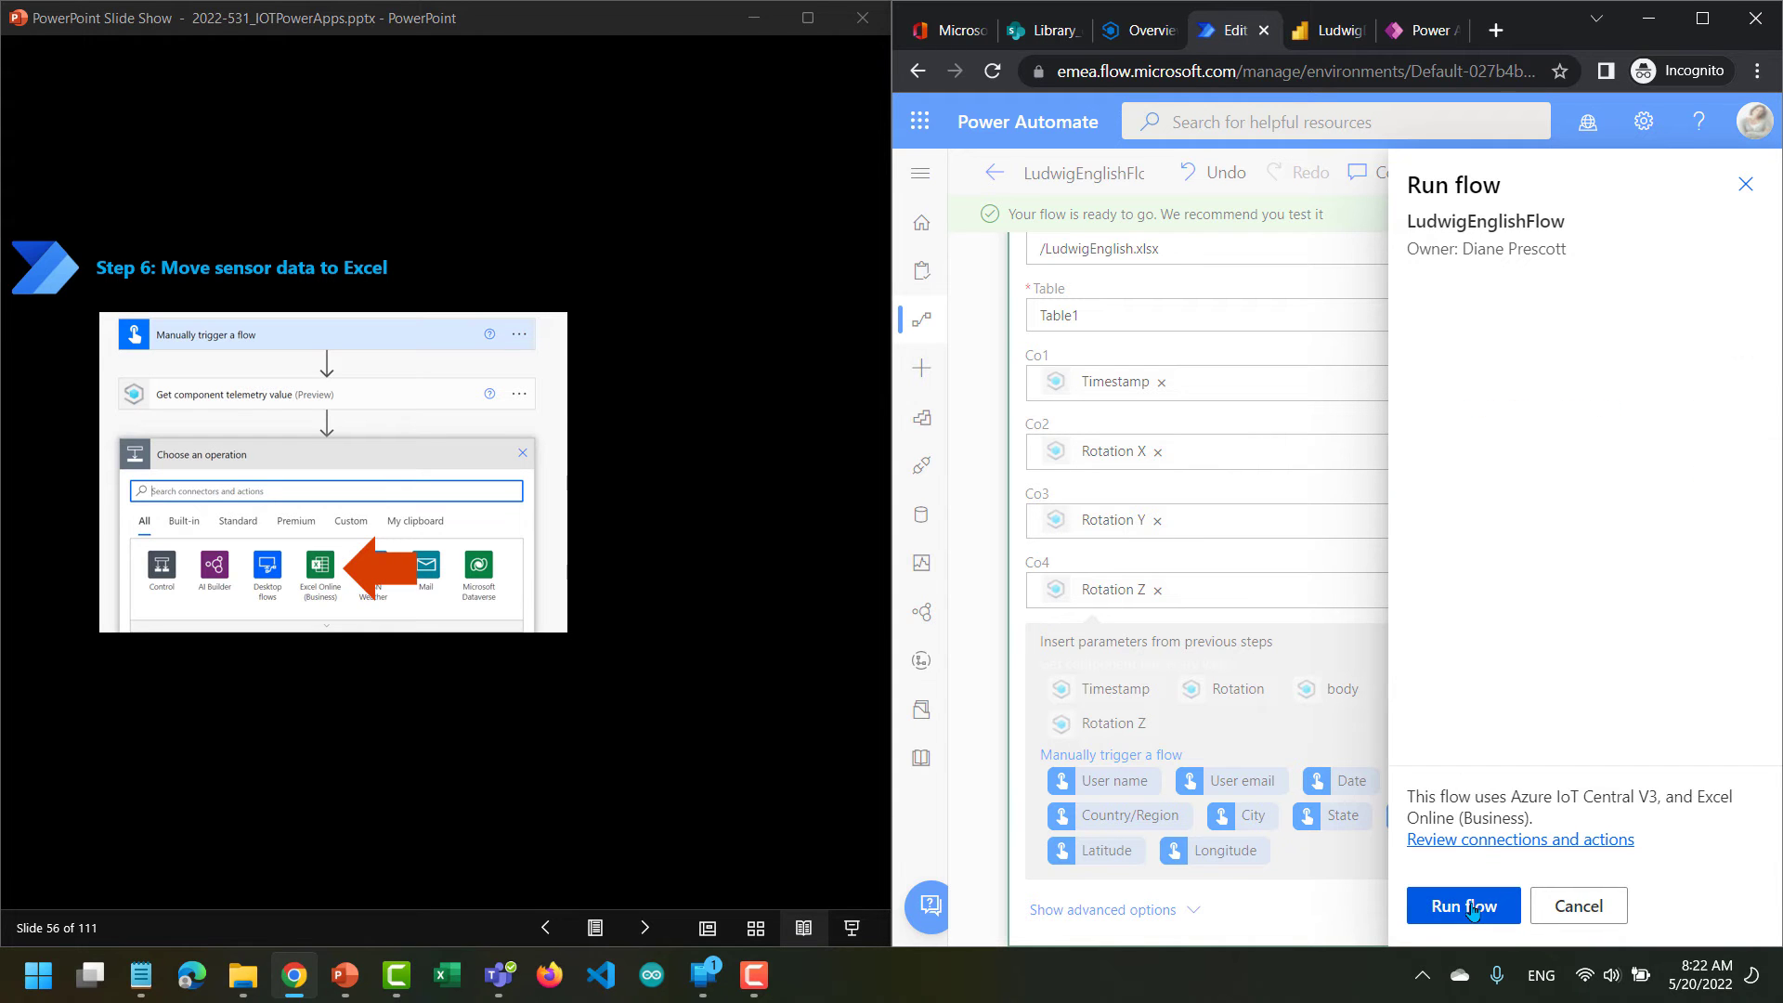
click(1472, 910)
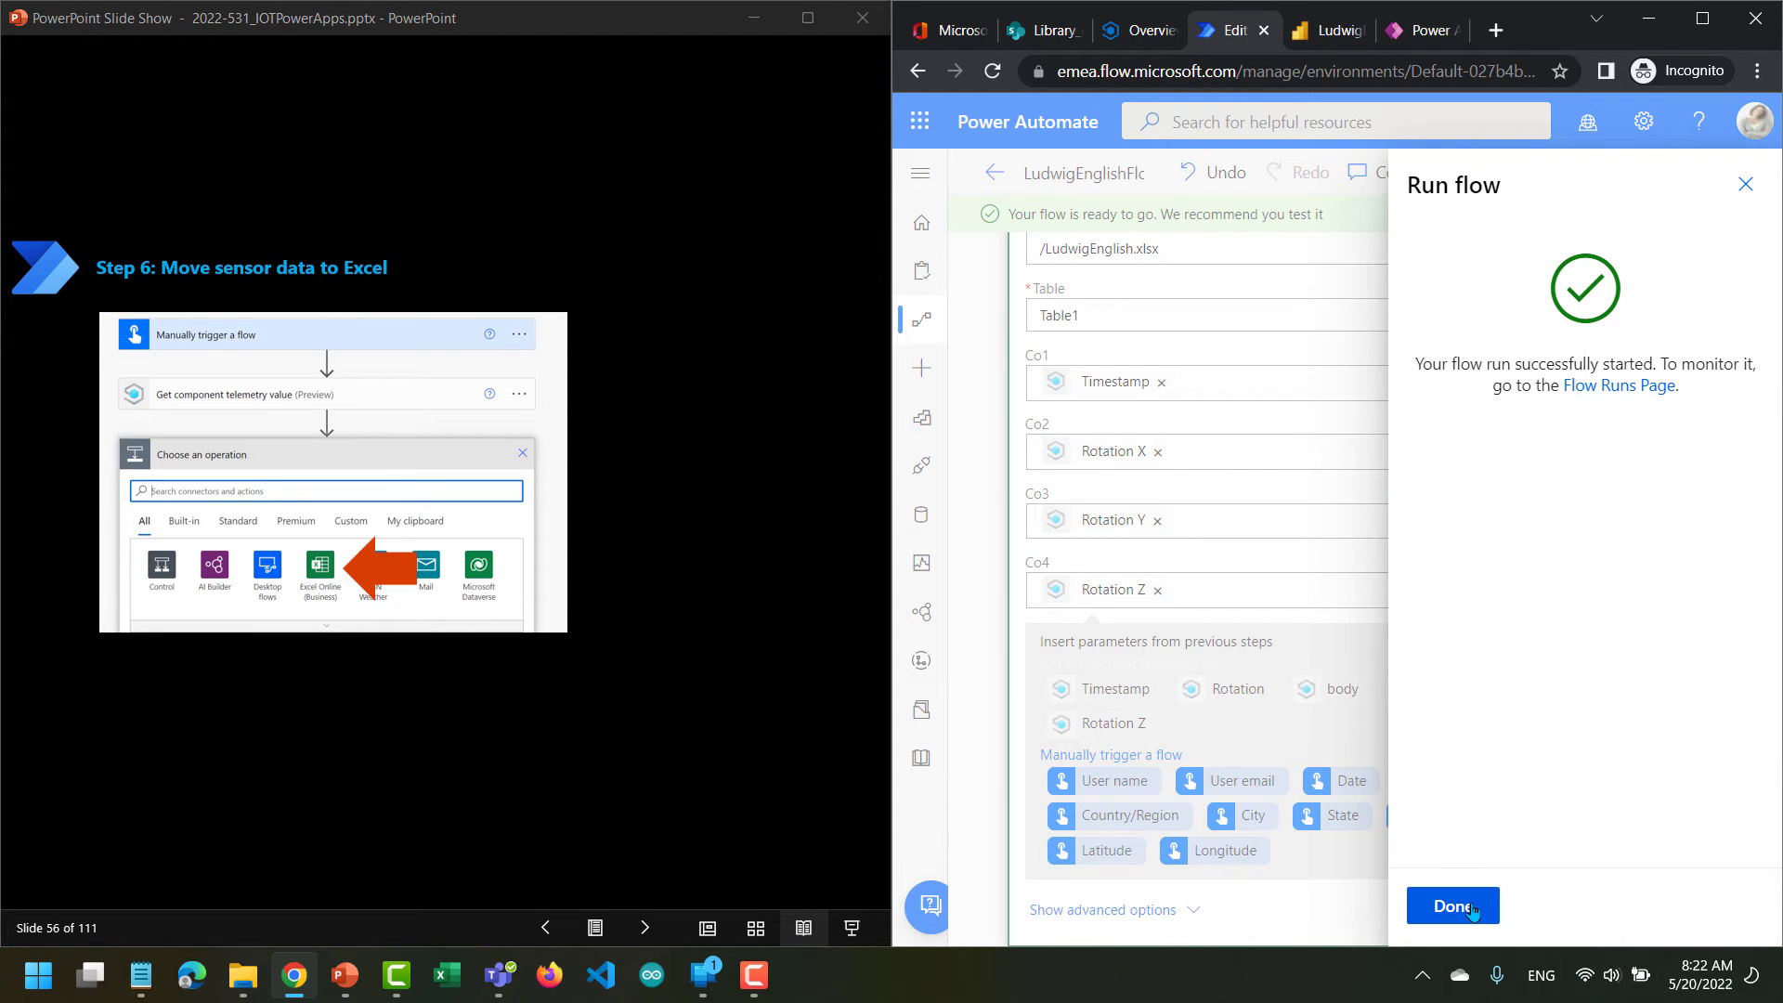
click(1452, 905)
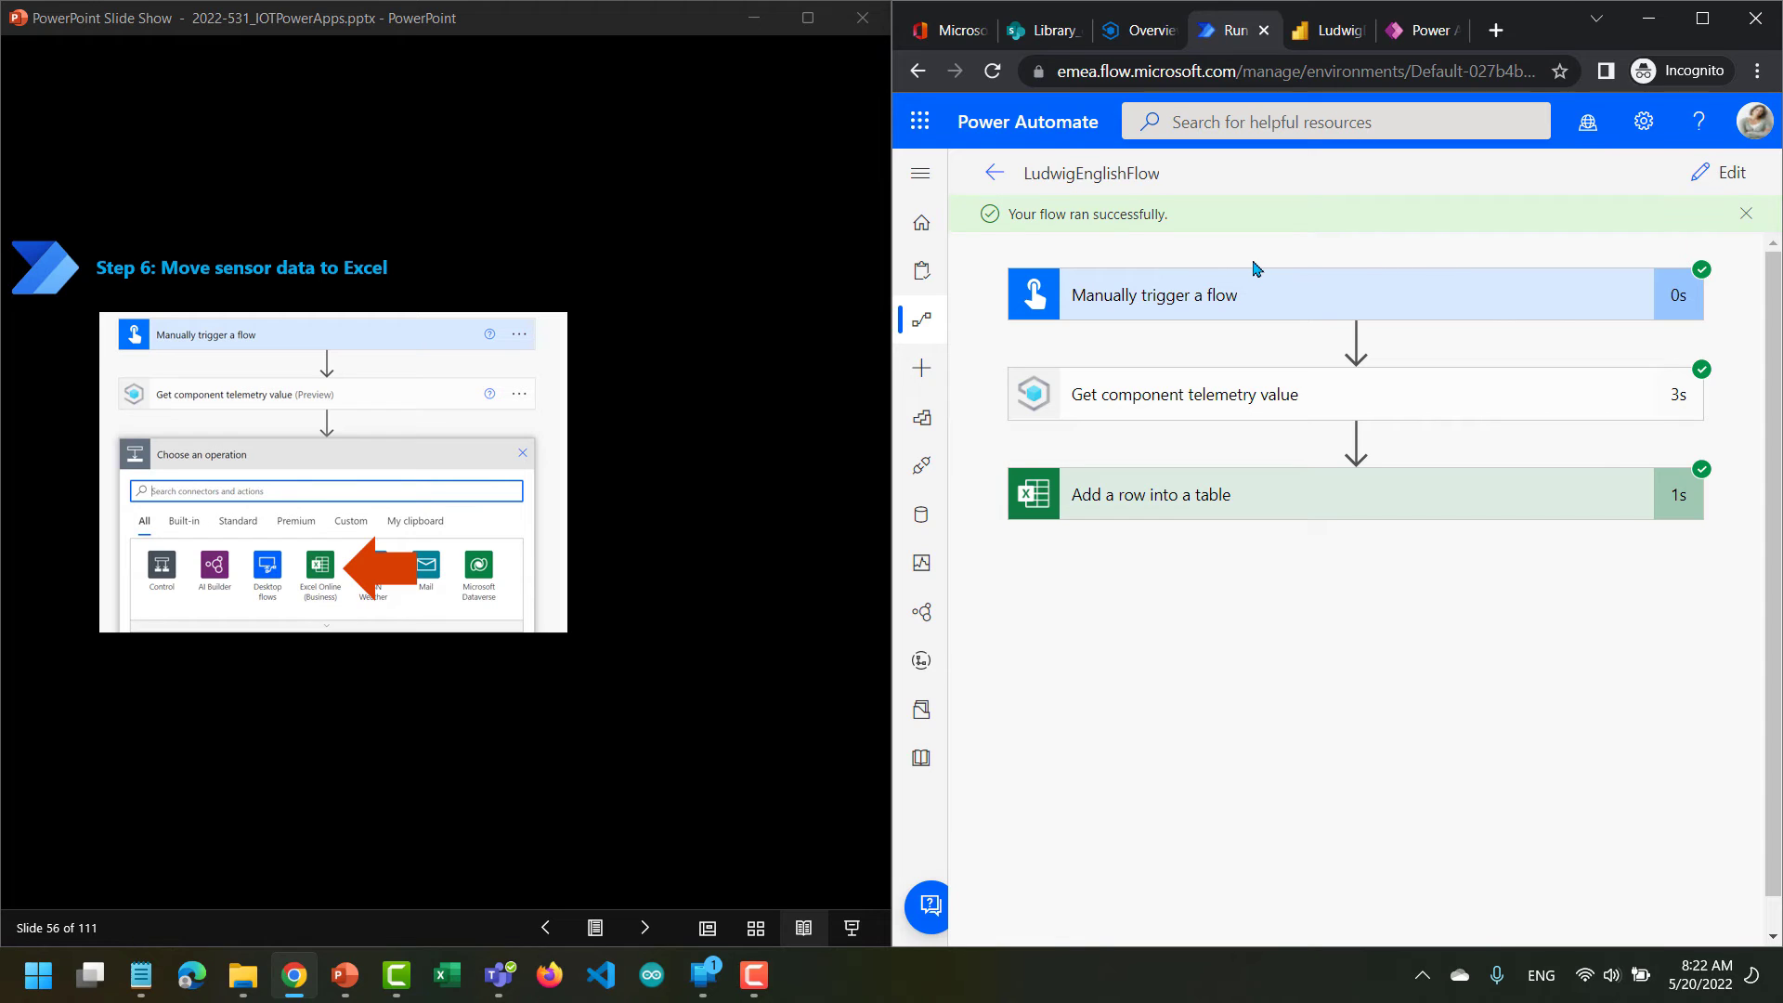
click(1043, 45)
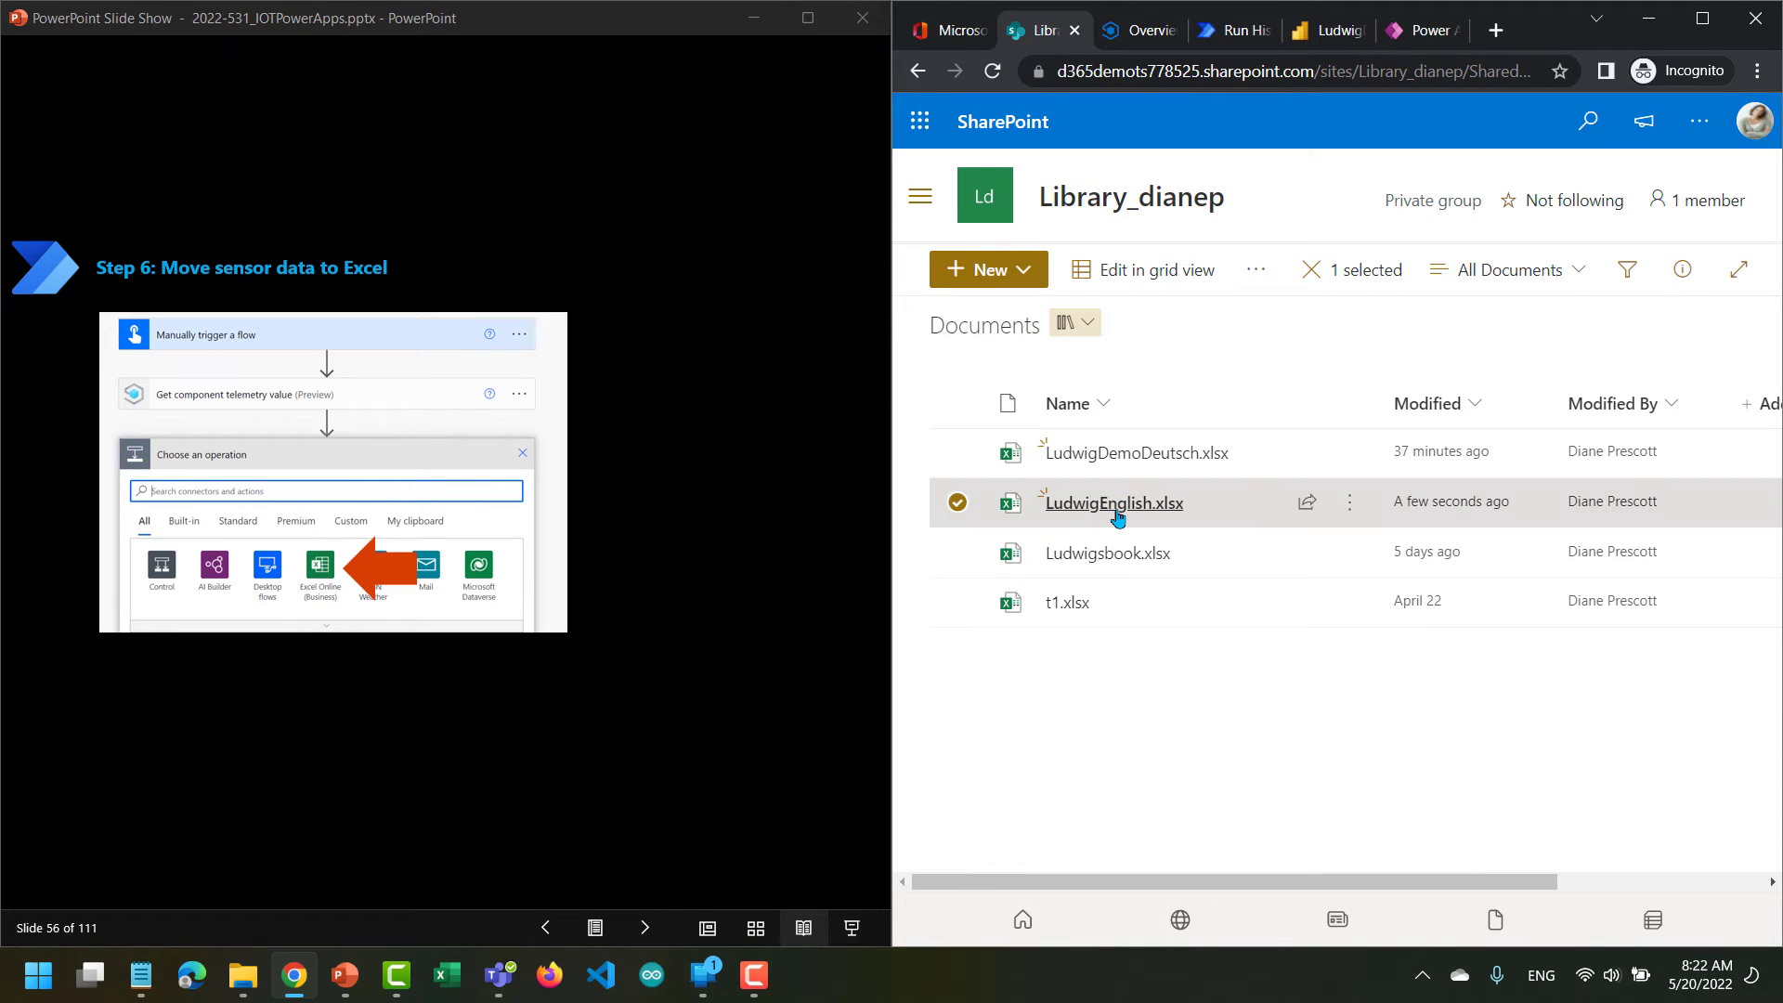
click(1117, 516)
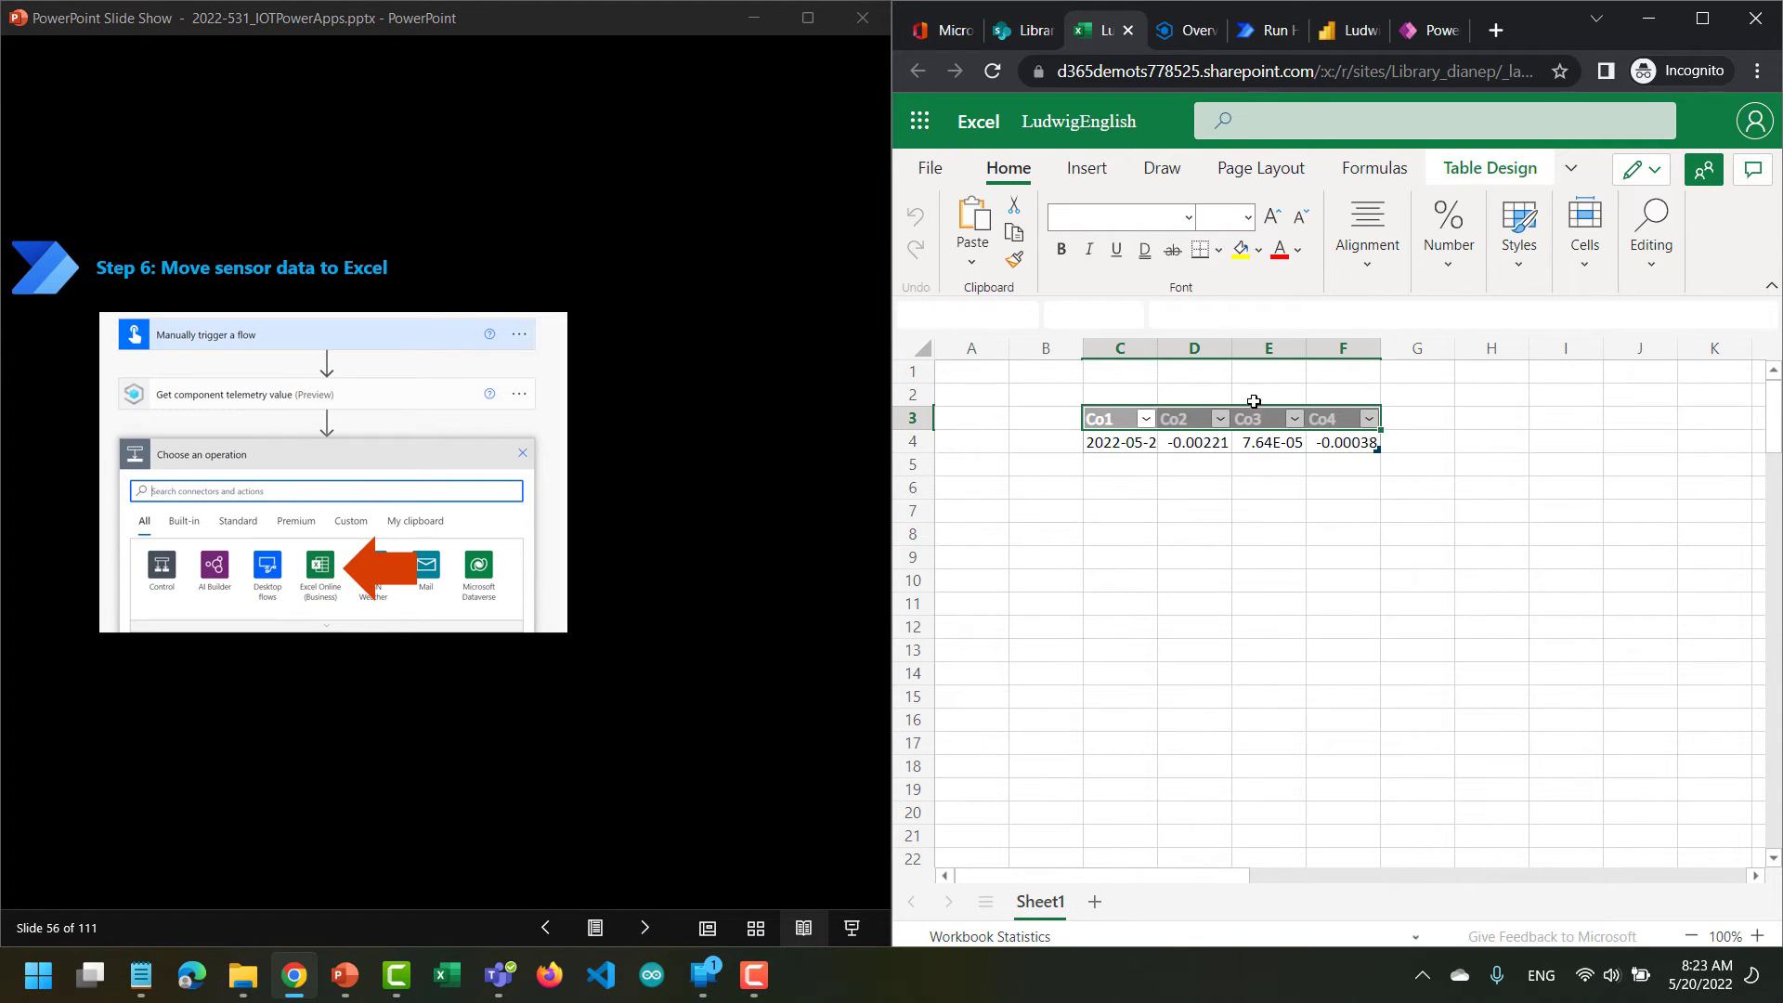
Run LudwigEnglishFlow again from its details page, refresh the run history and check the LudwigEnglish workbook for the new row.
click(1268, 35)
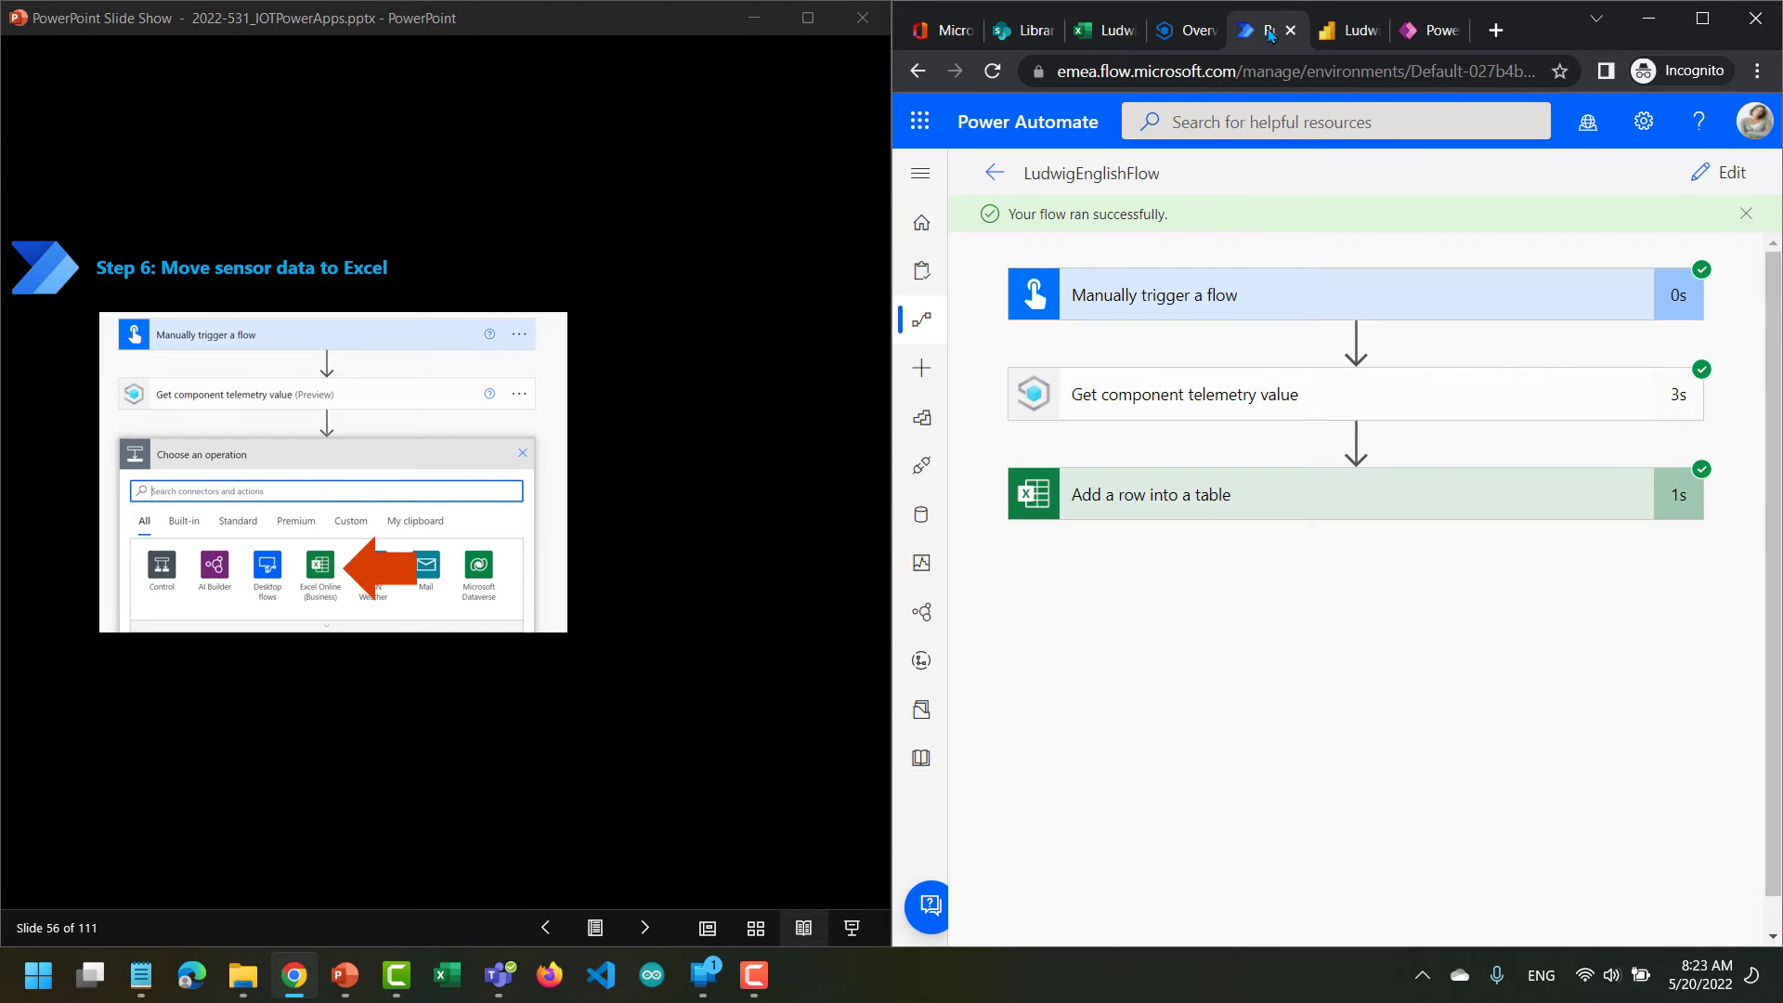
click(996, 177)
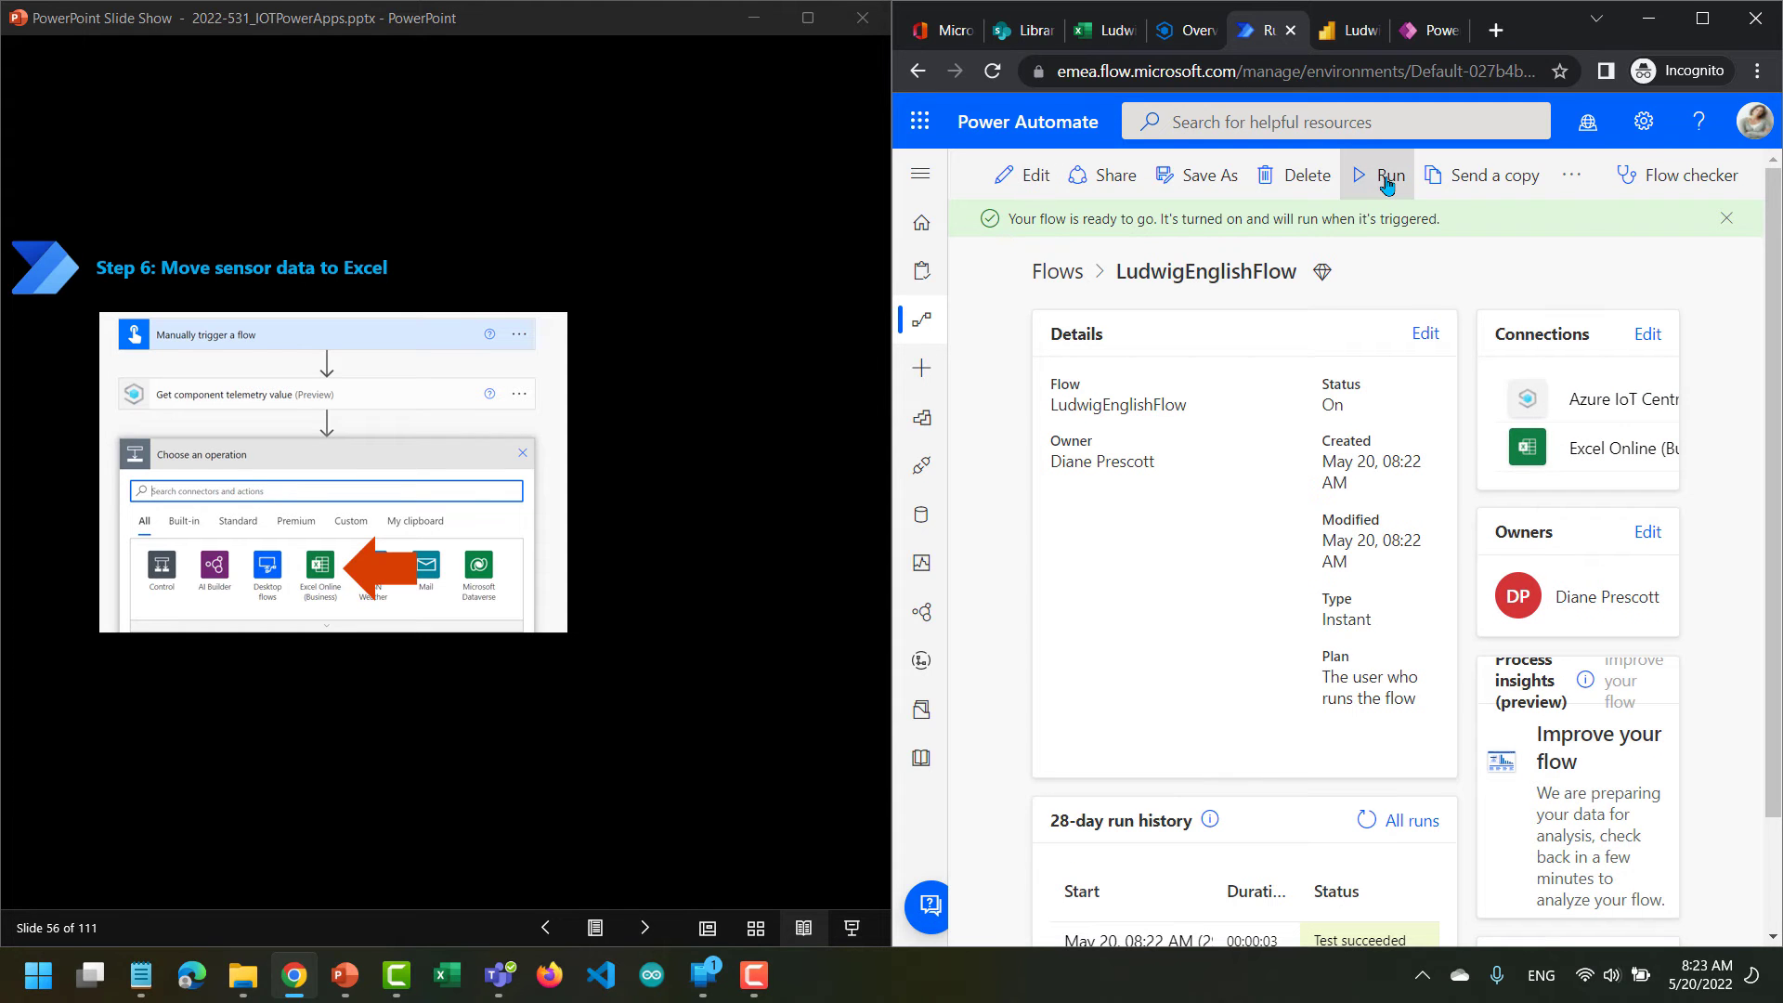
click(1387, 183)
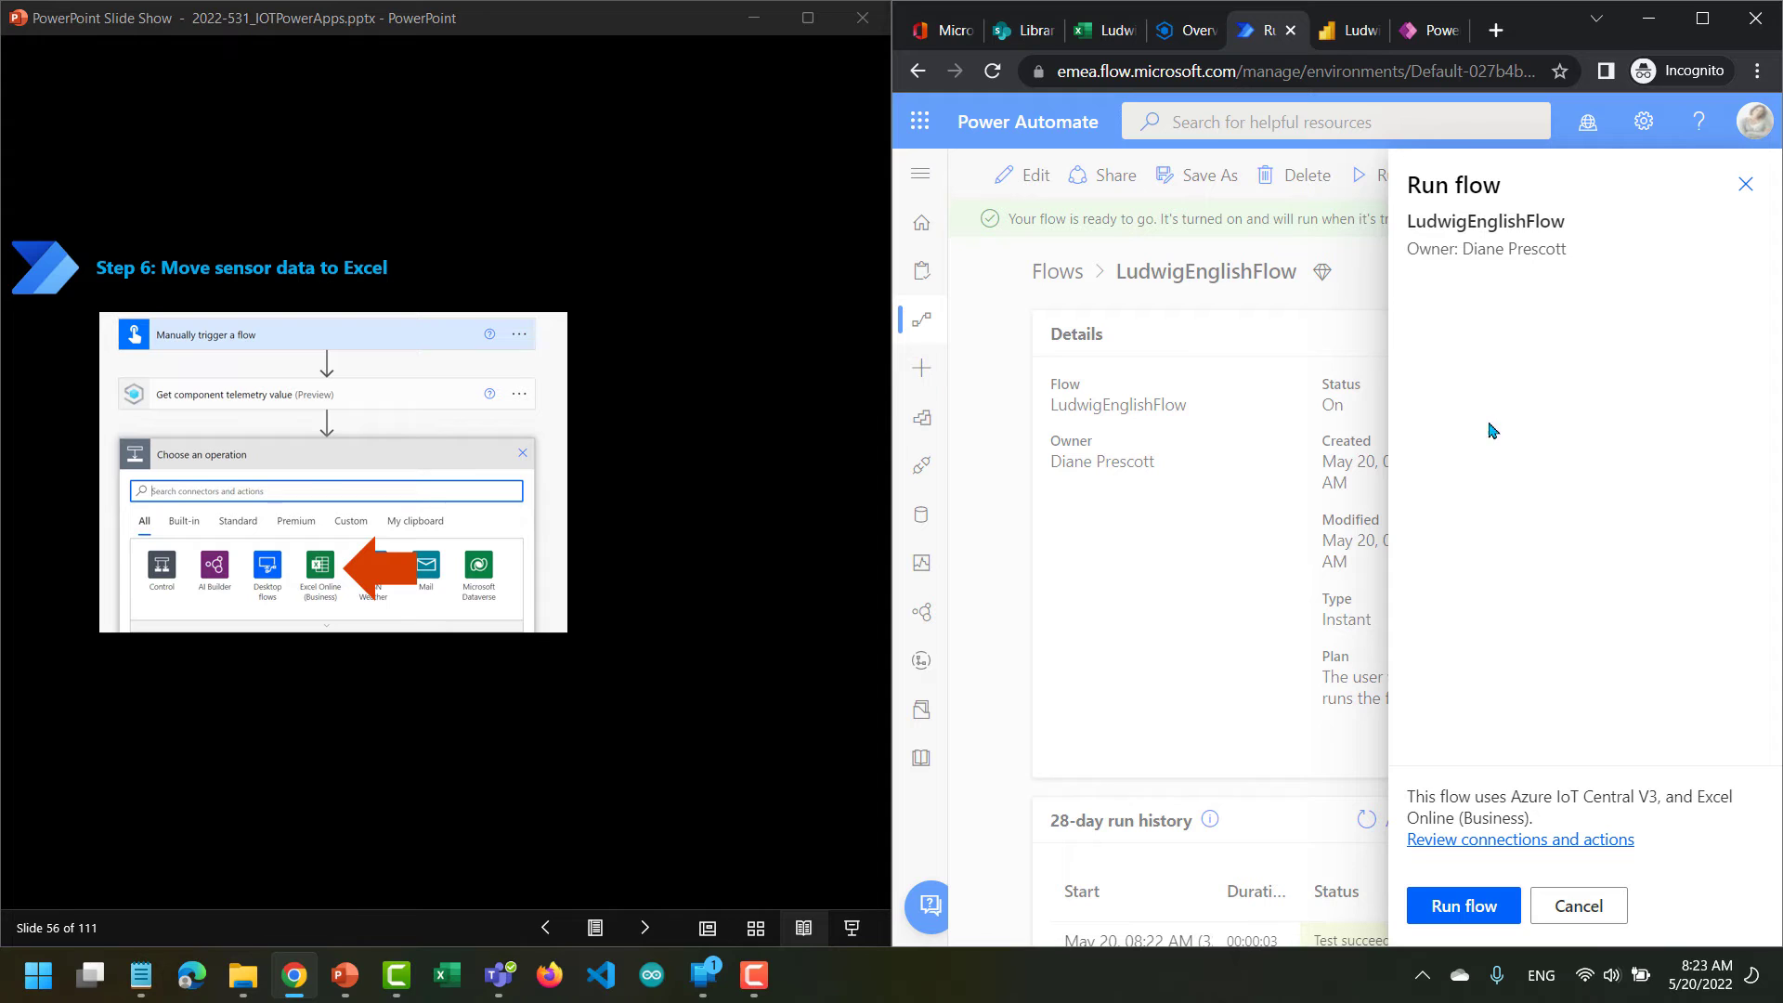
click(1453, 910)
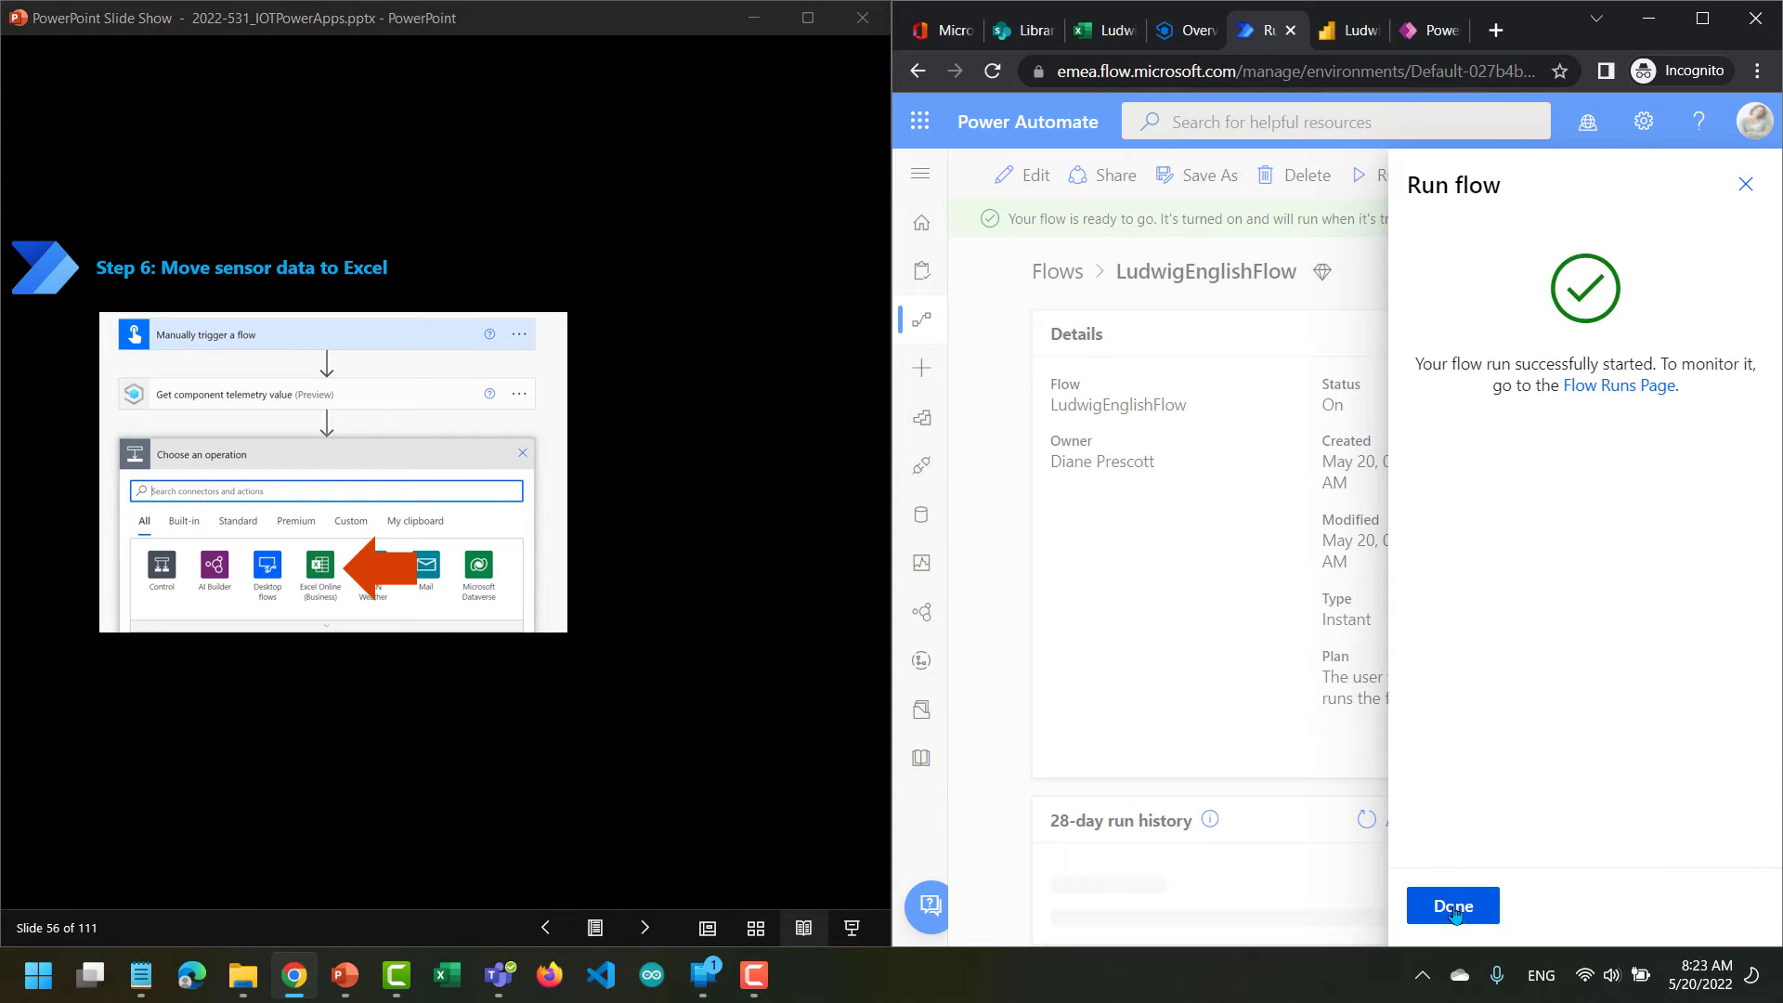
click(1453, 906)
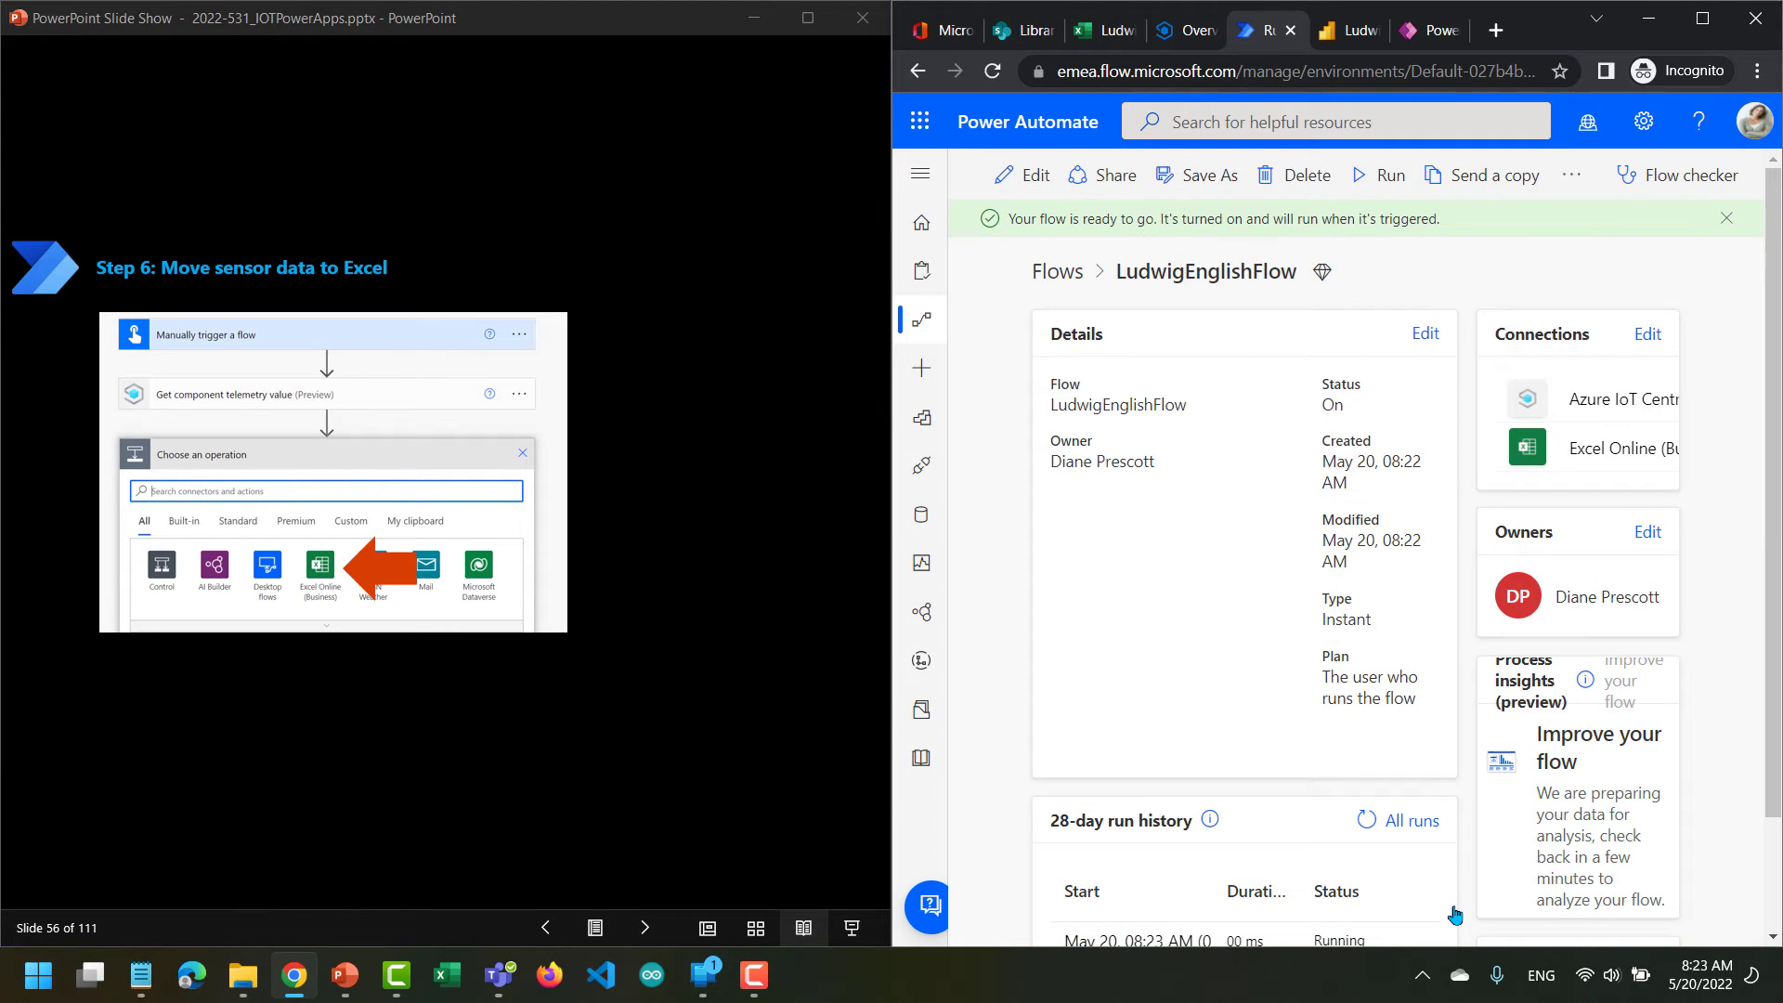
scroll(1323, 743, down, 1)
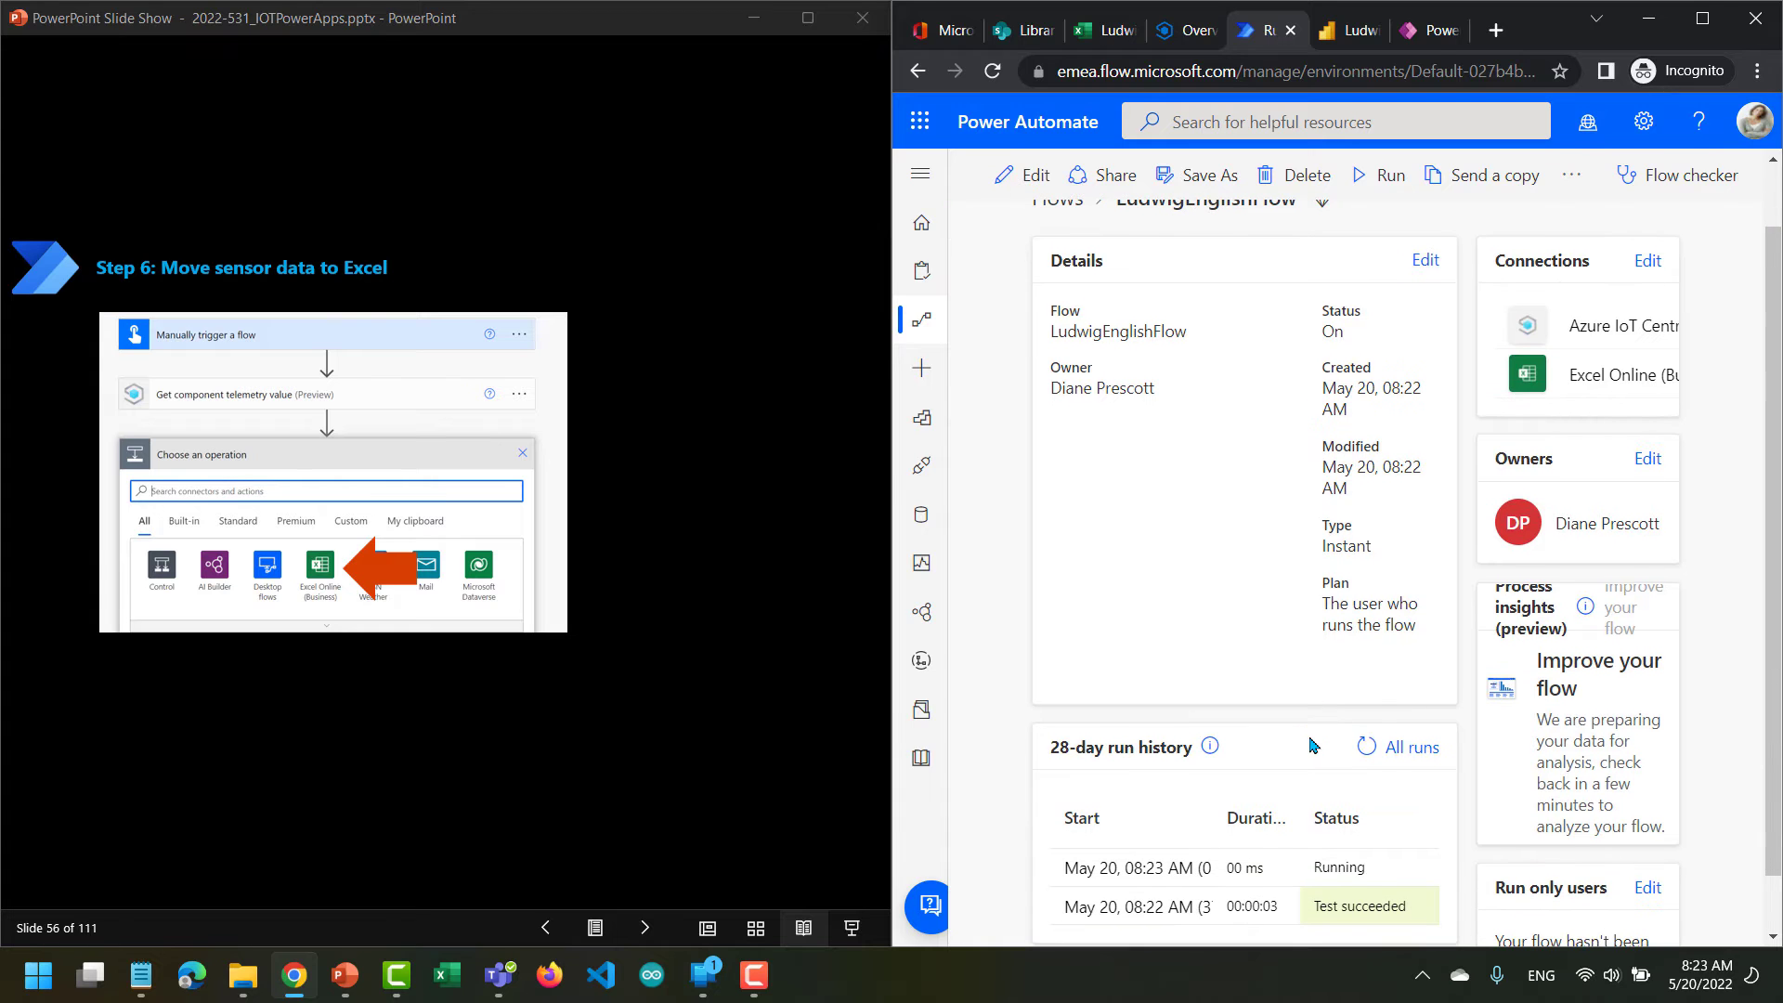
click(1366, 746)
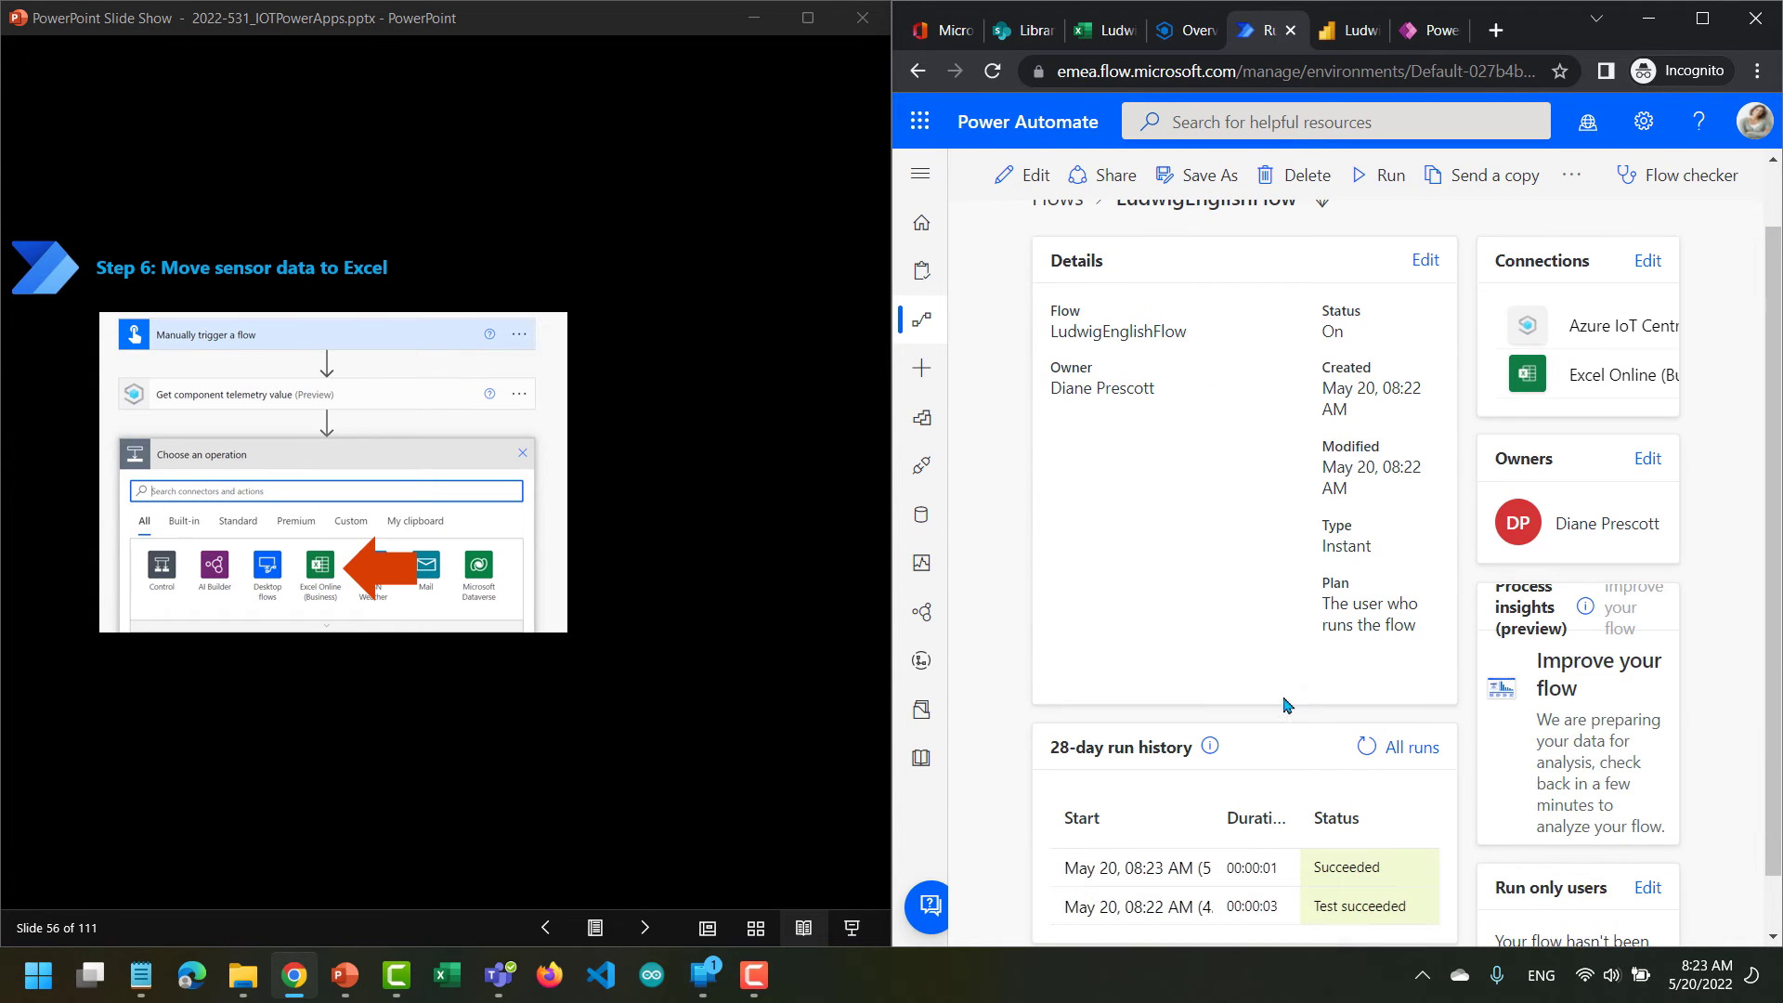
click(1102, 45)
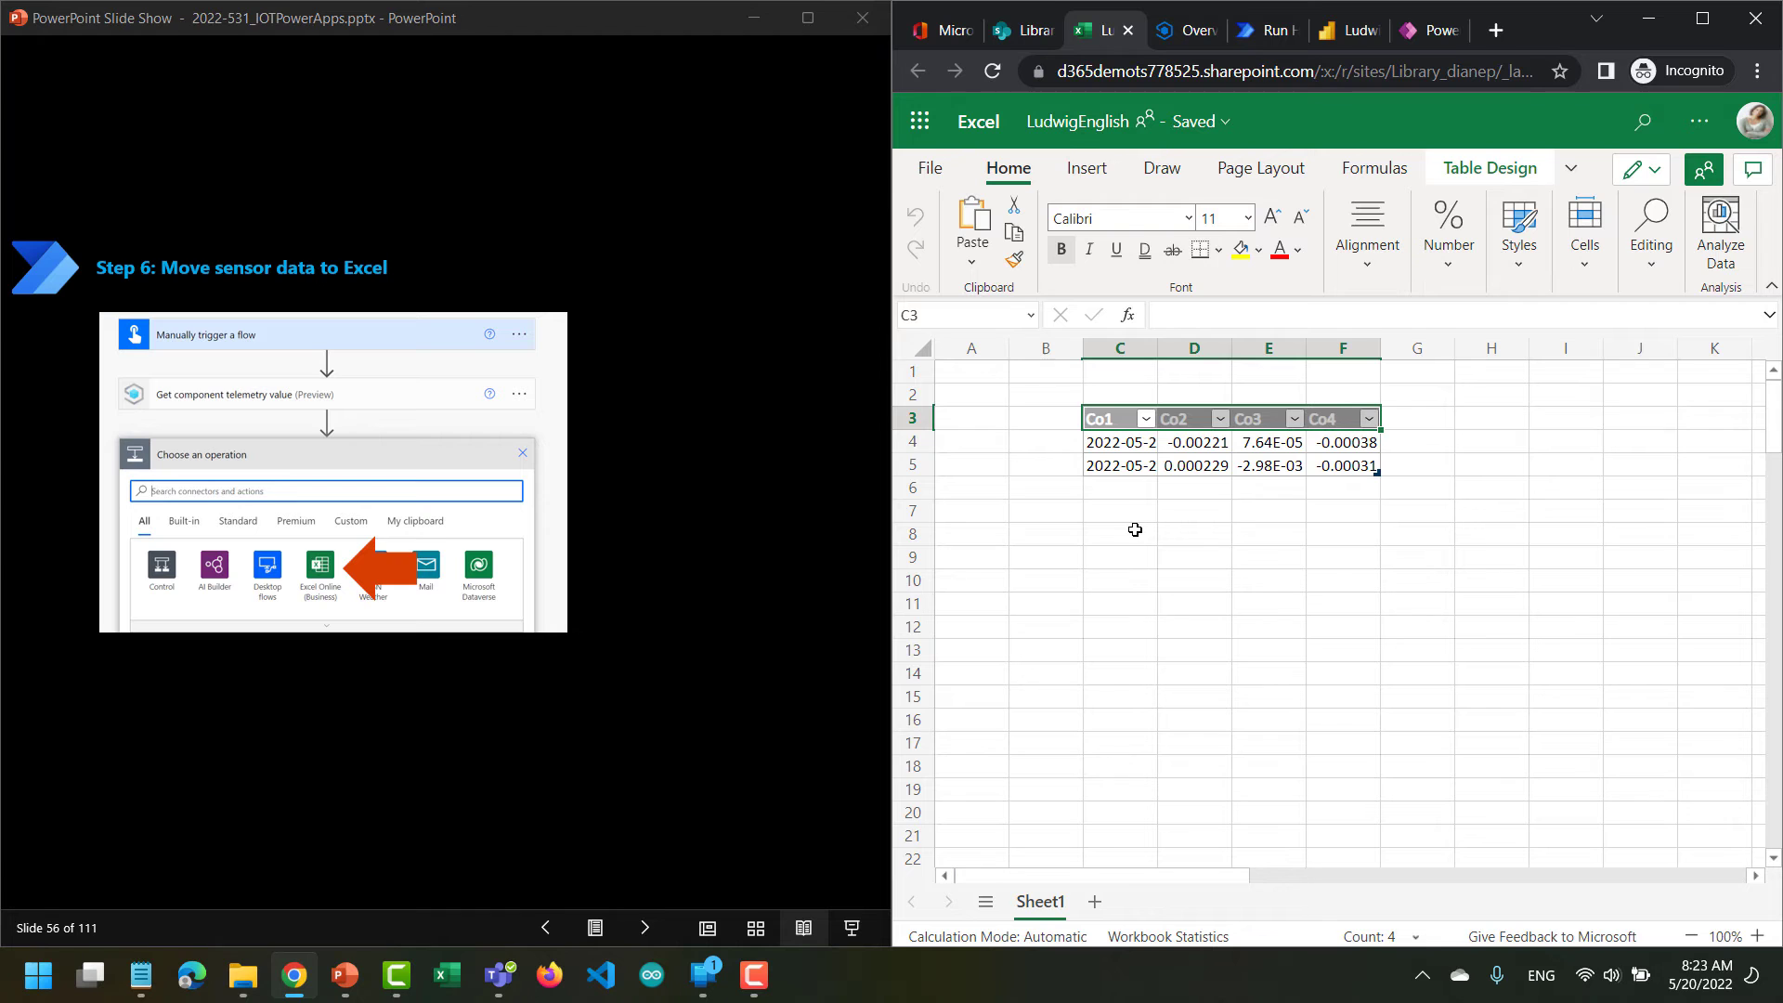
Return to LudwigEnglishFlow in Power Automate, run it a third time and check its run history.
click(1267, 30)
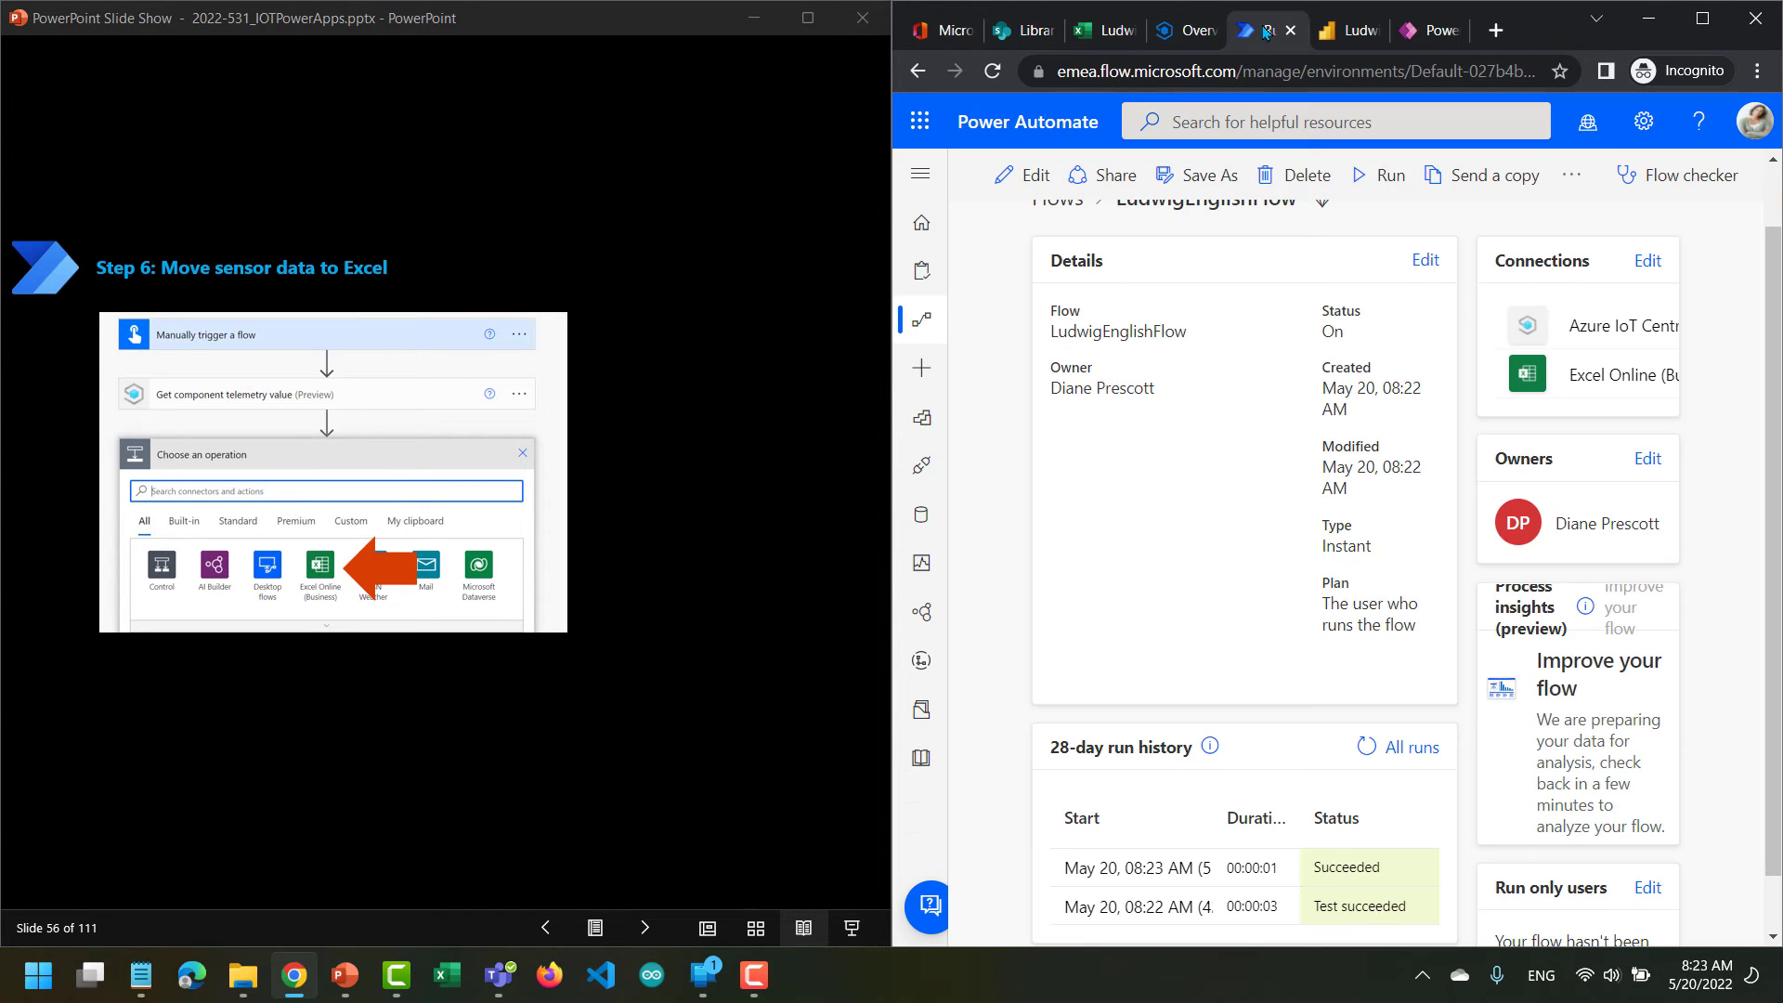
click(1379, 181)
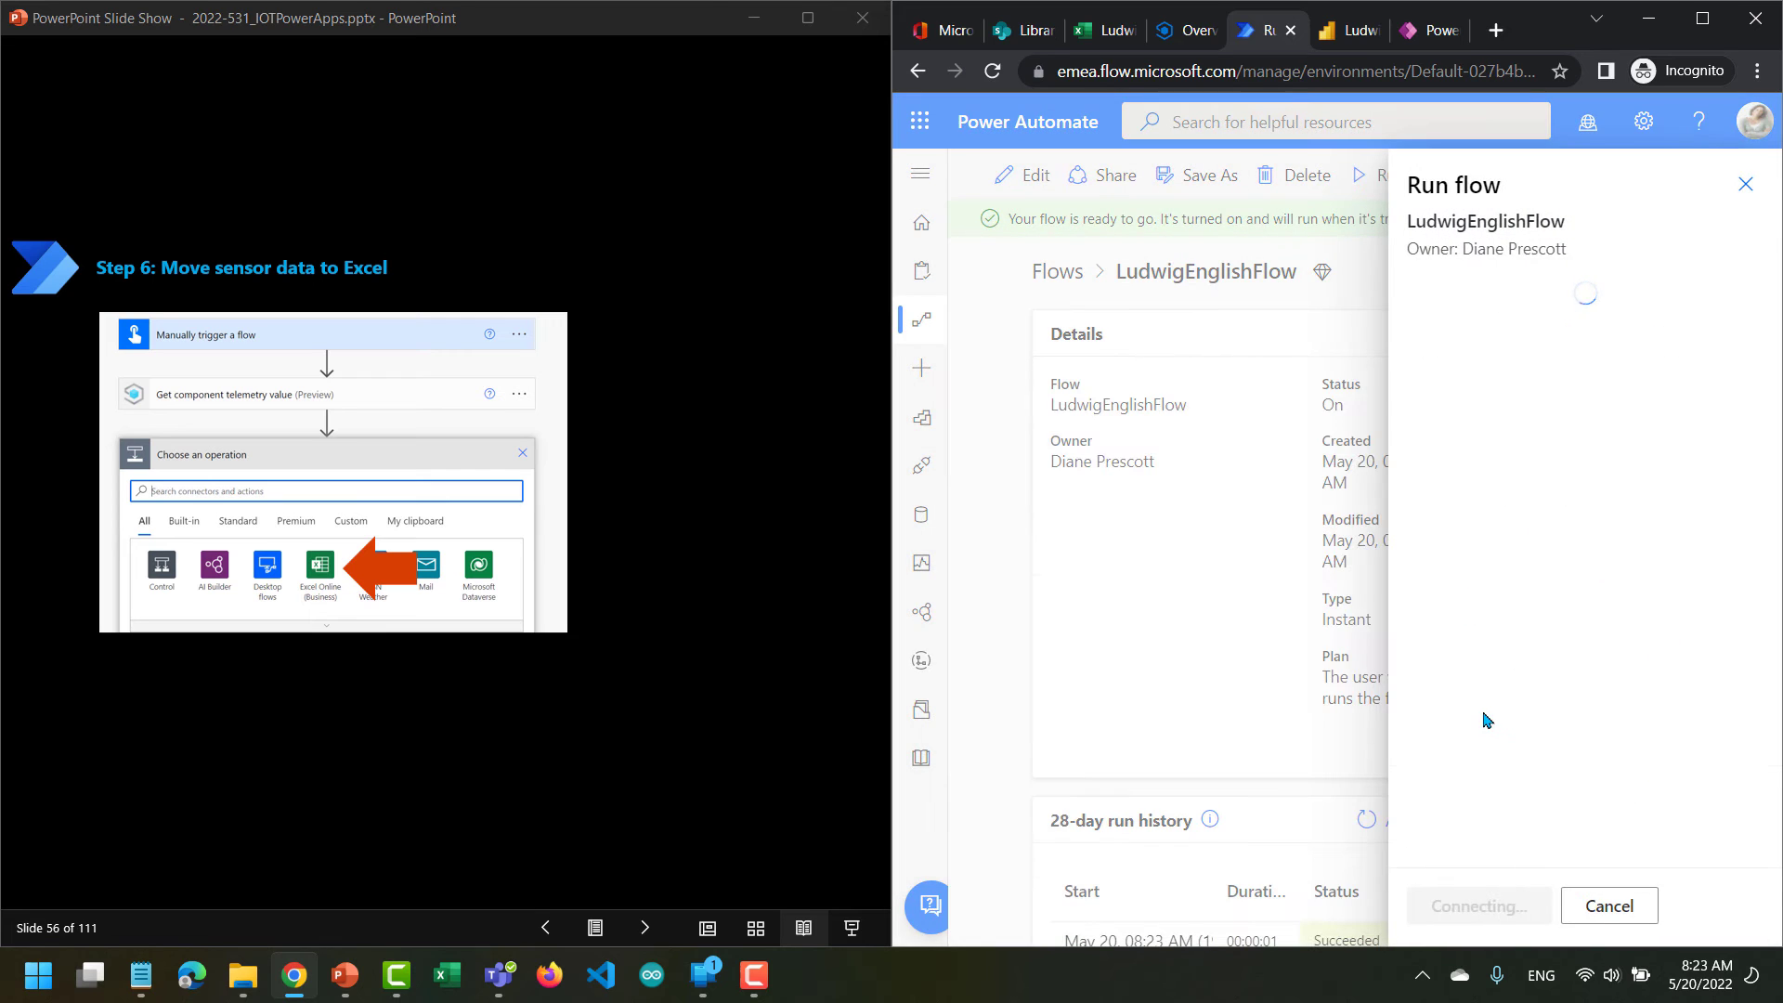
click(1464, 905)
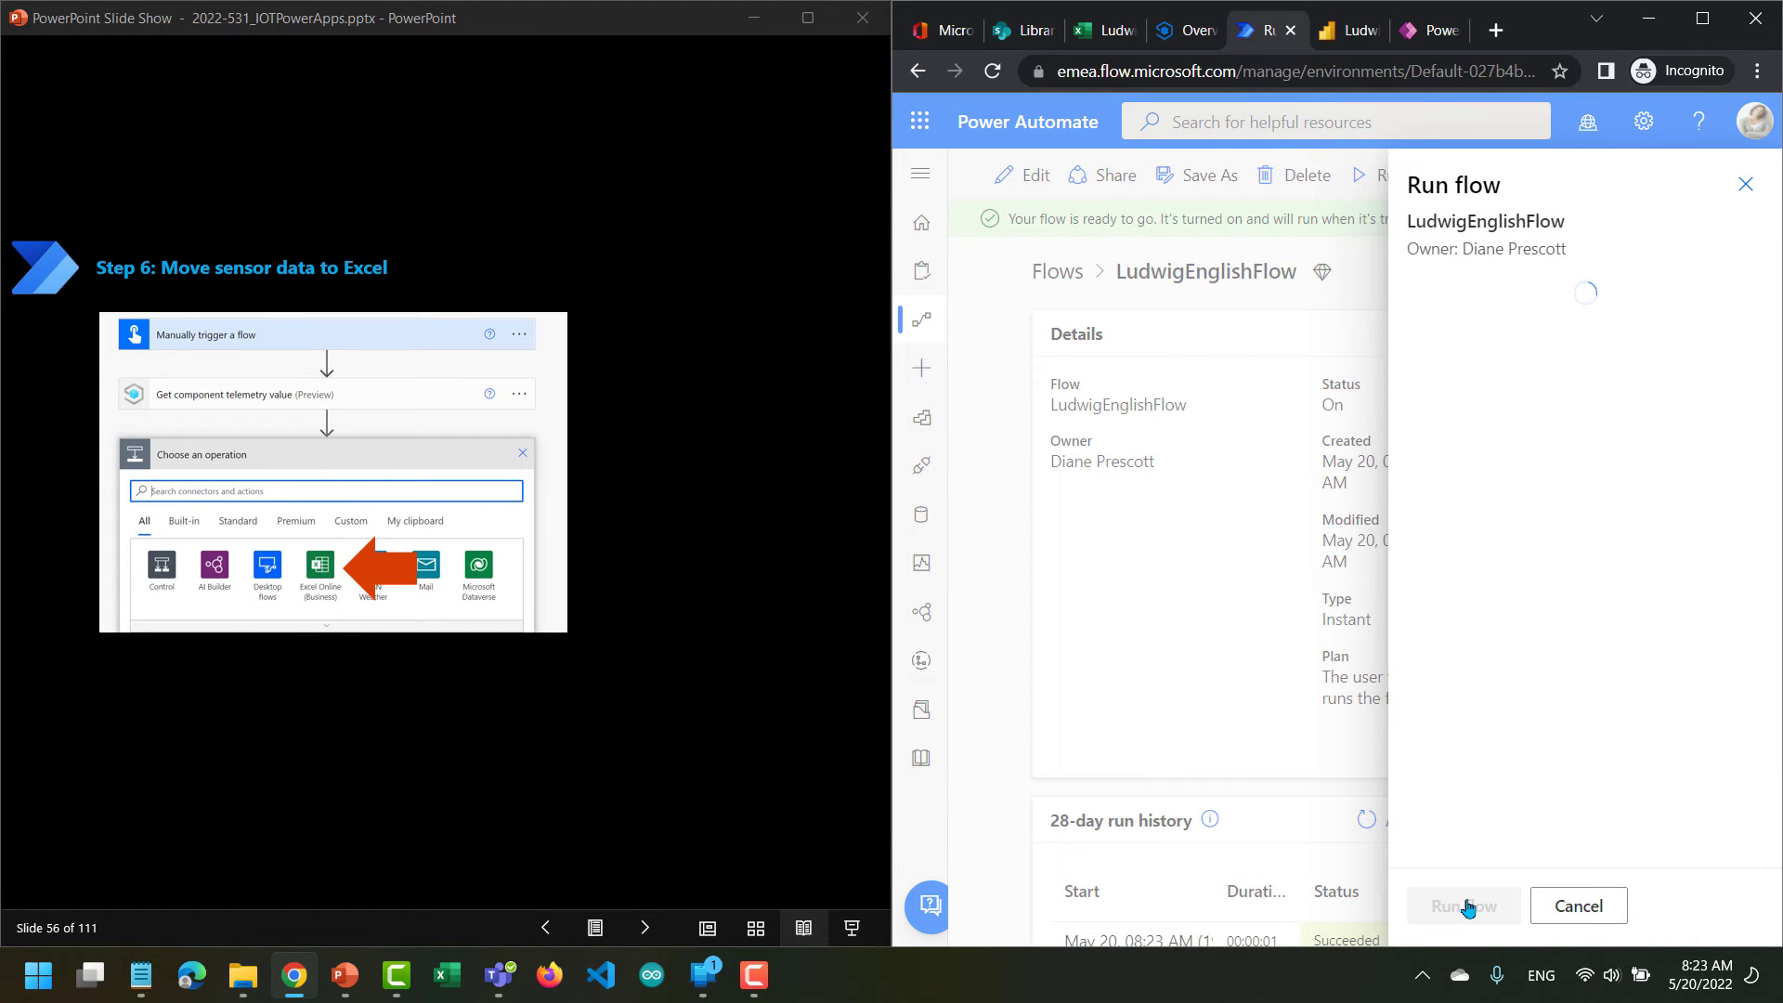
click(1467, 907)
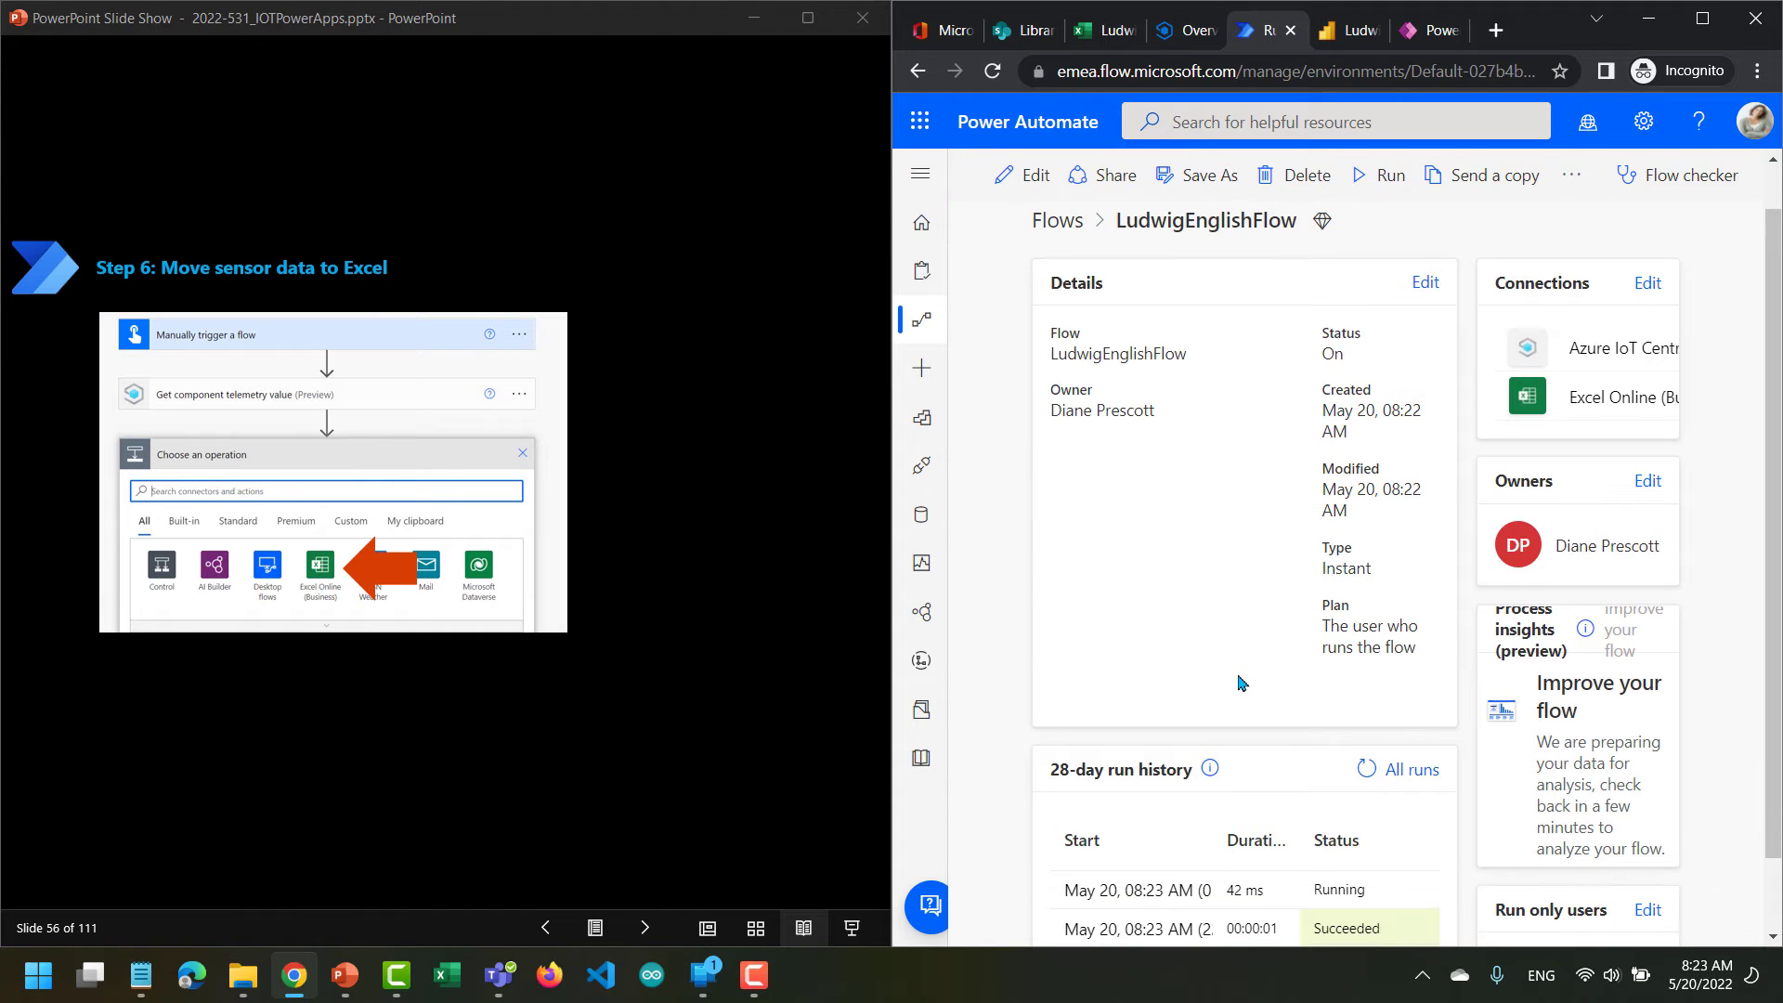
click(1365, 729)
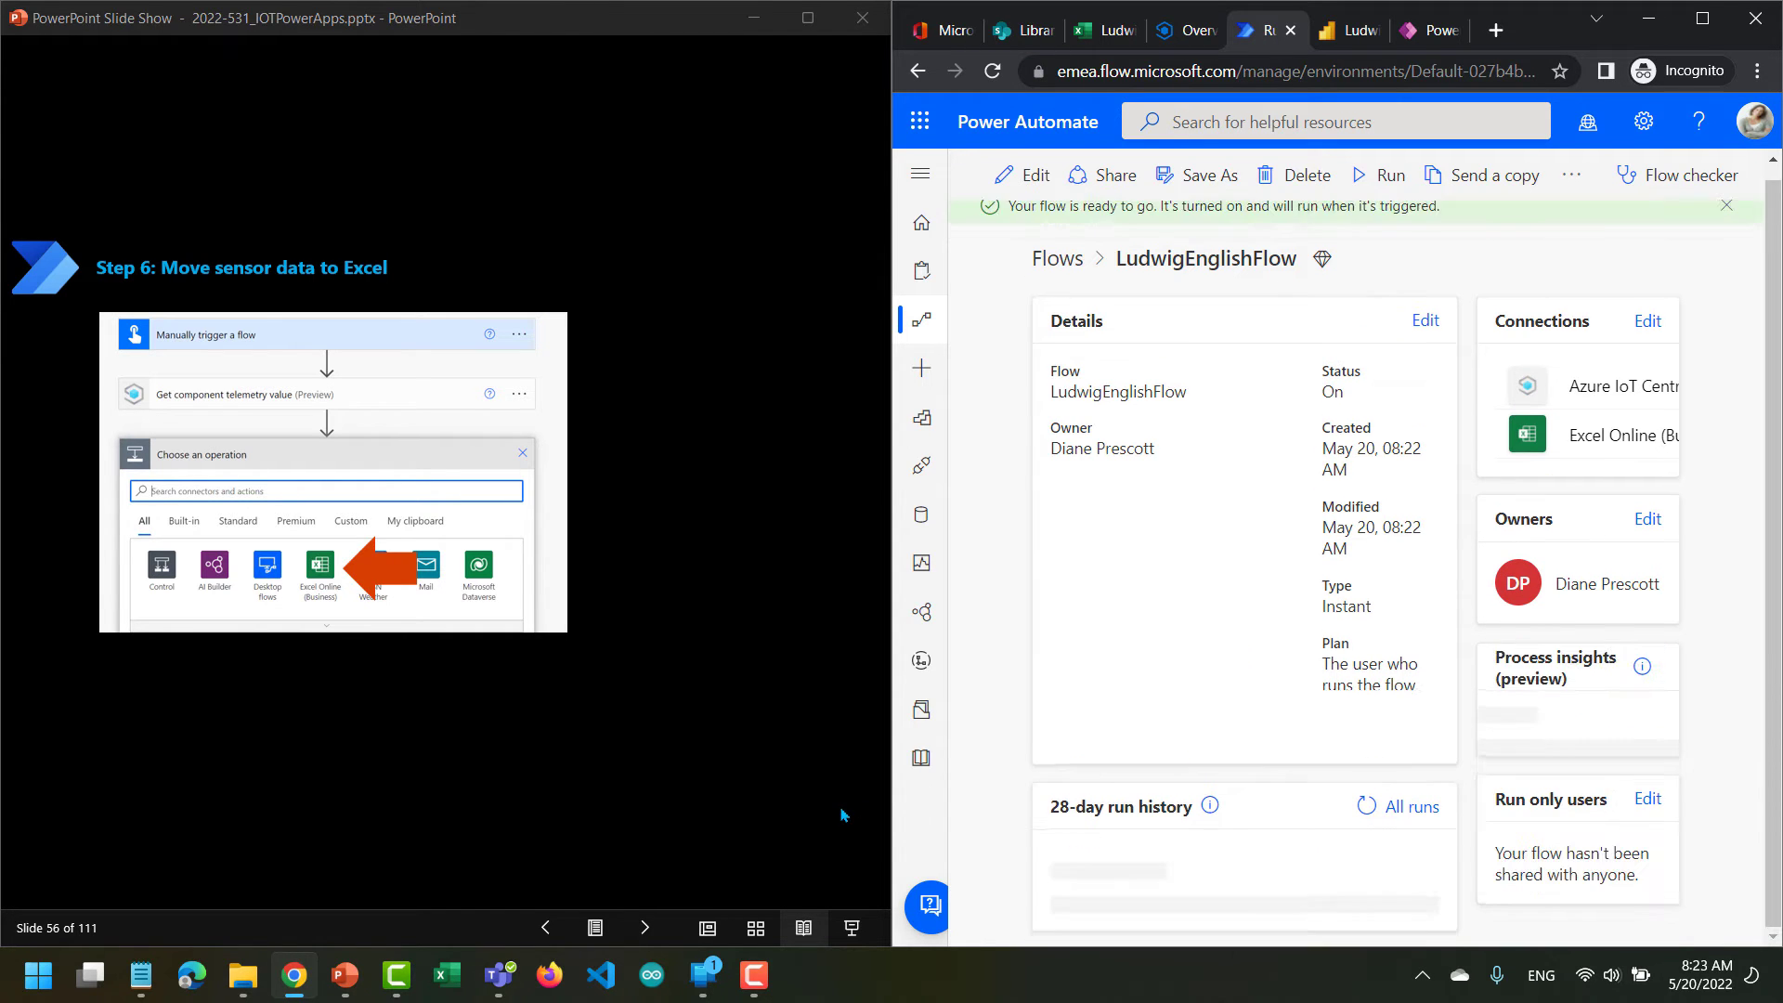
Advance the PowerPoint slides to slide 58, on signing in to Excel Online (Business) and selecting the workbook location.
click(647, 932)
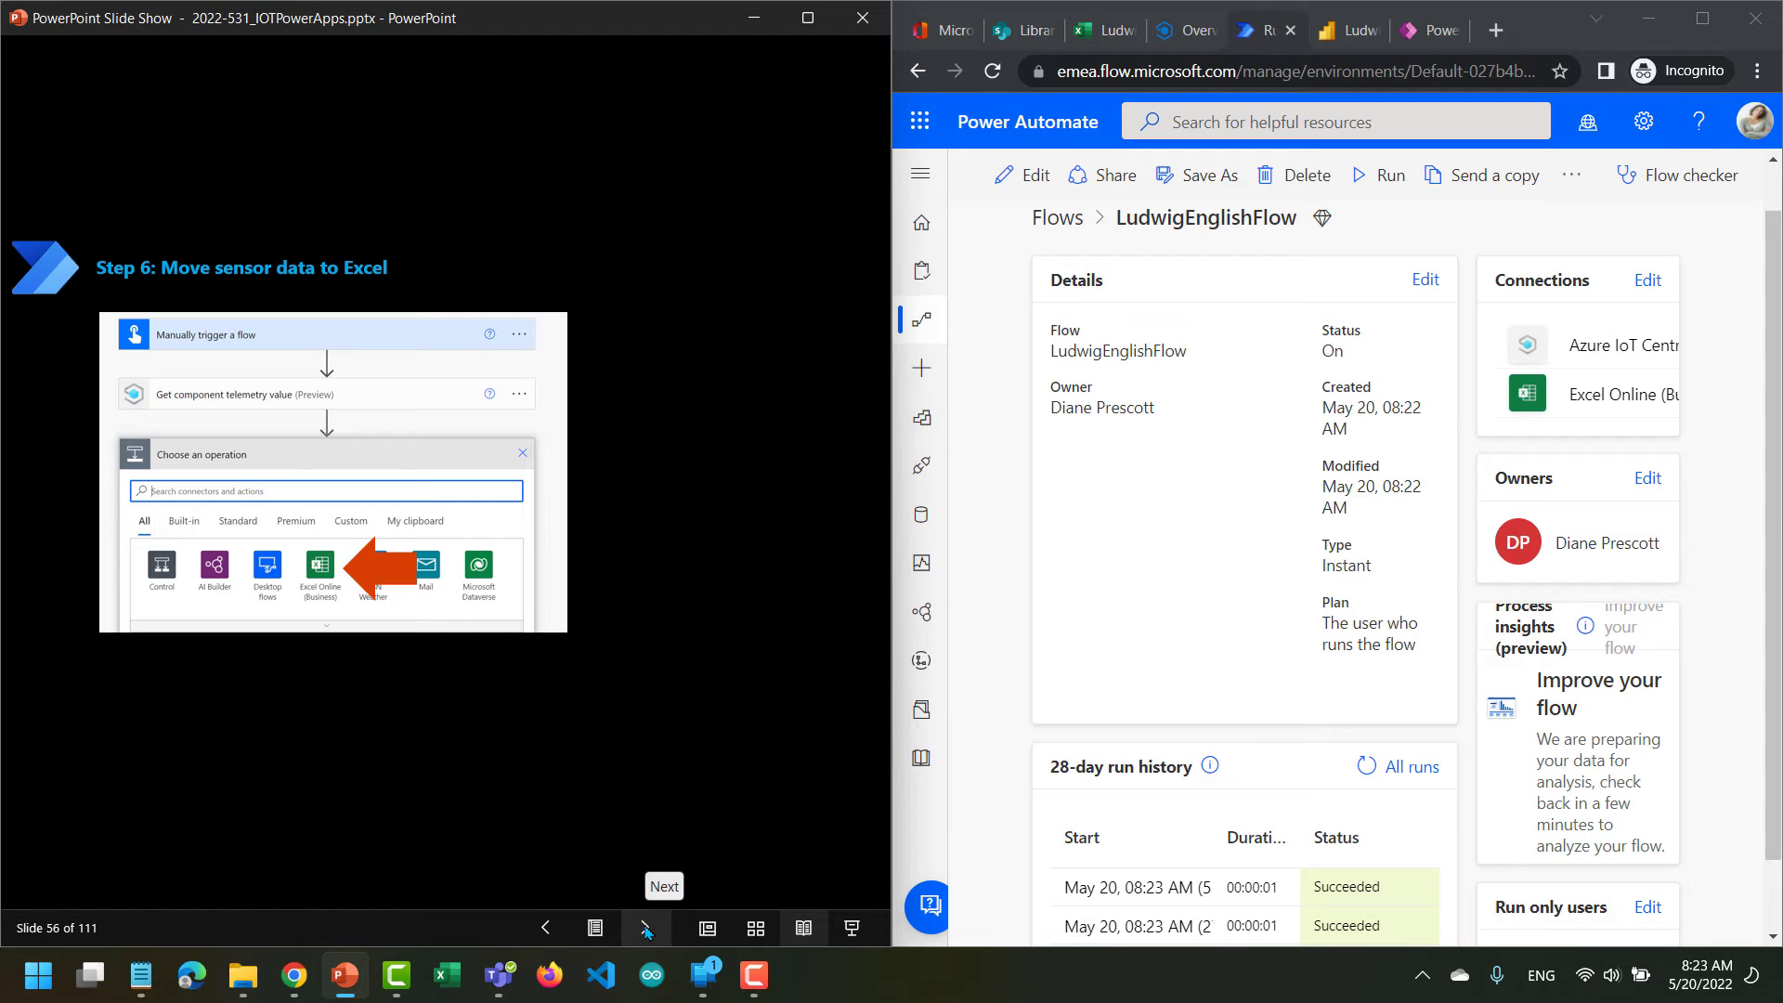
click(647, 928)
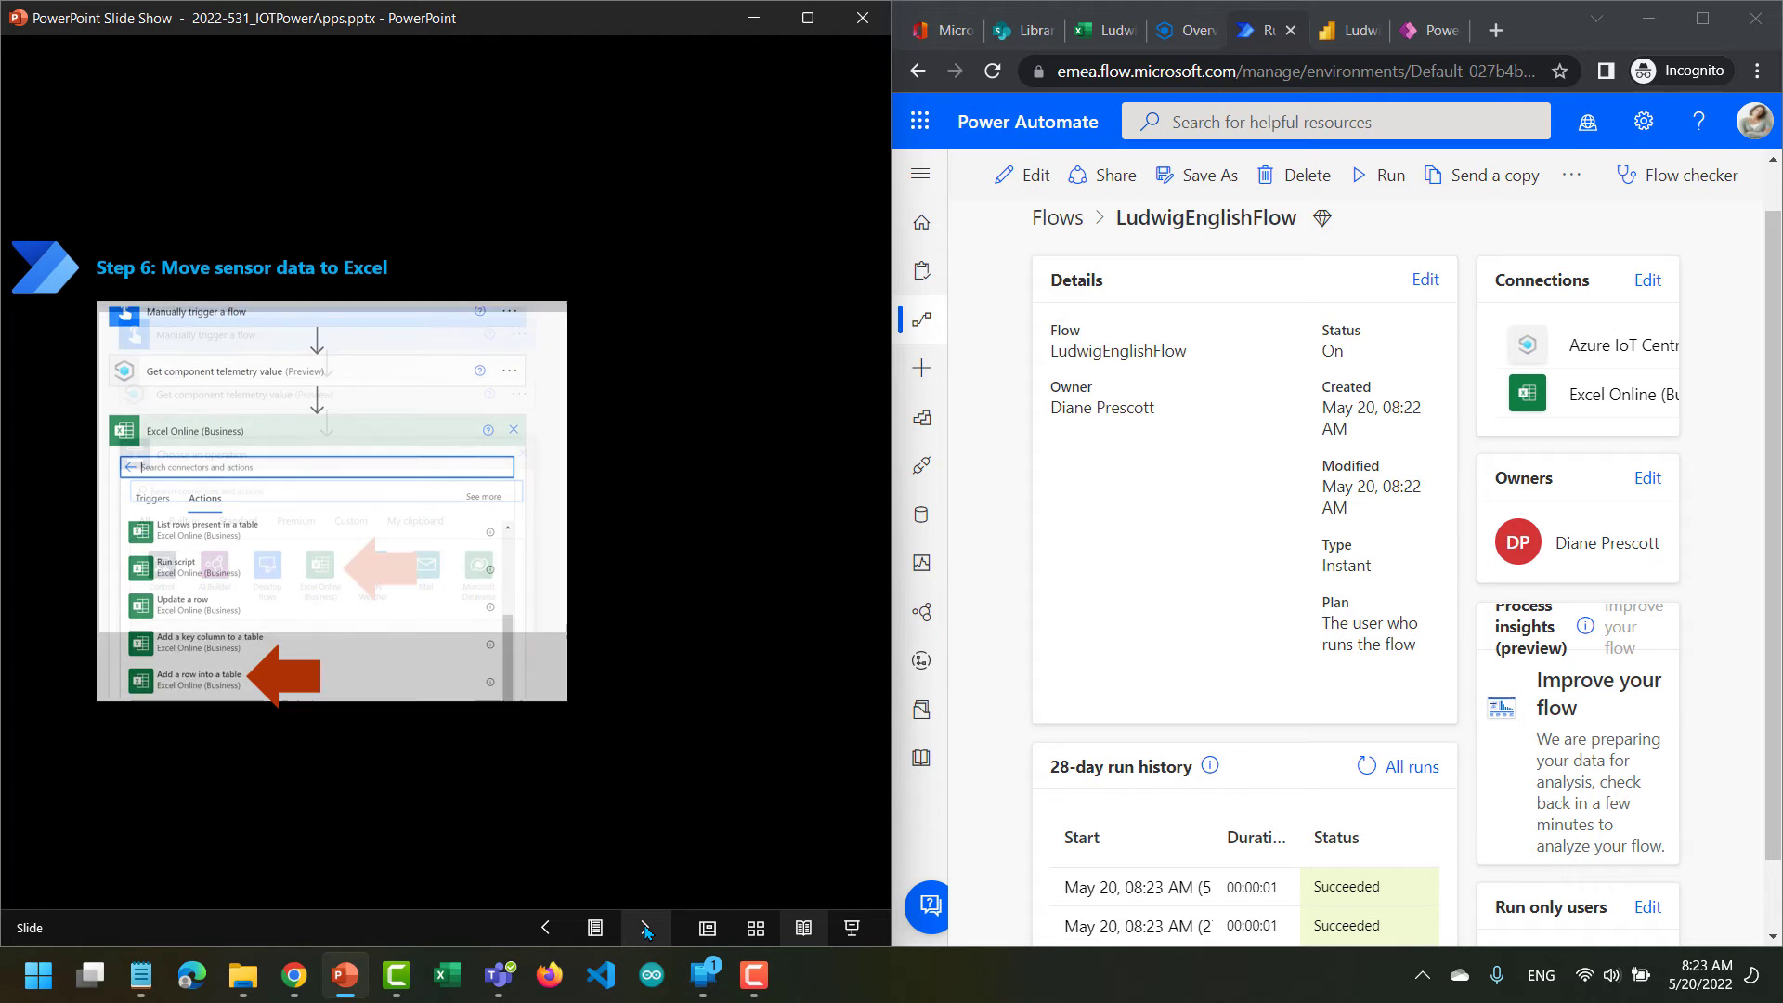
click(647, 928)
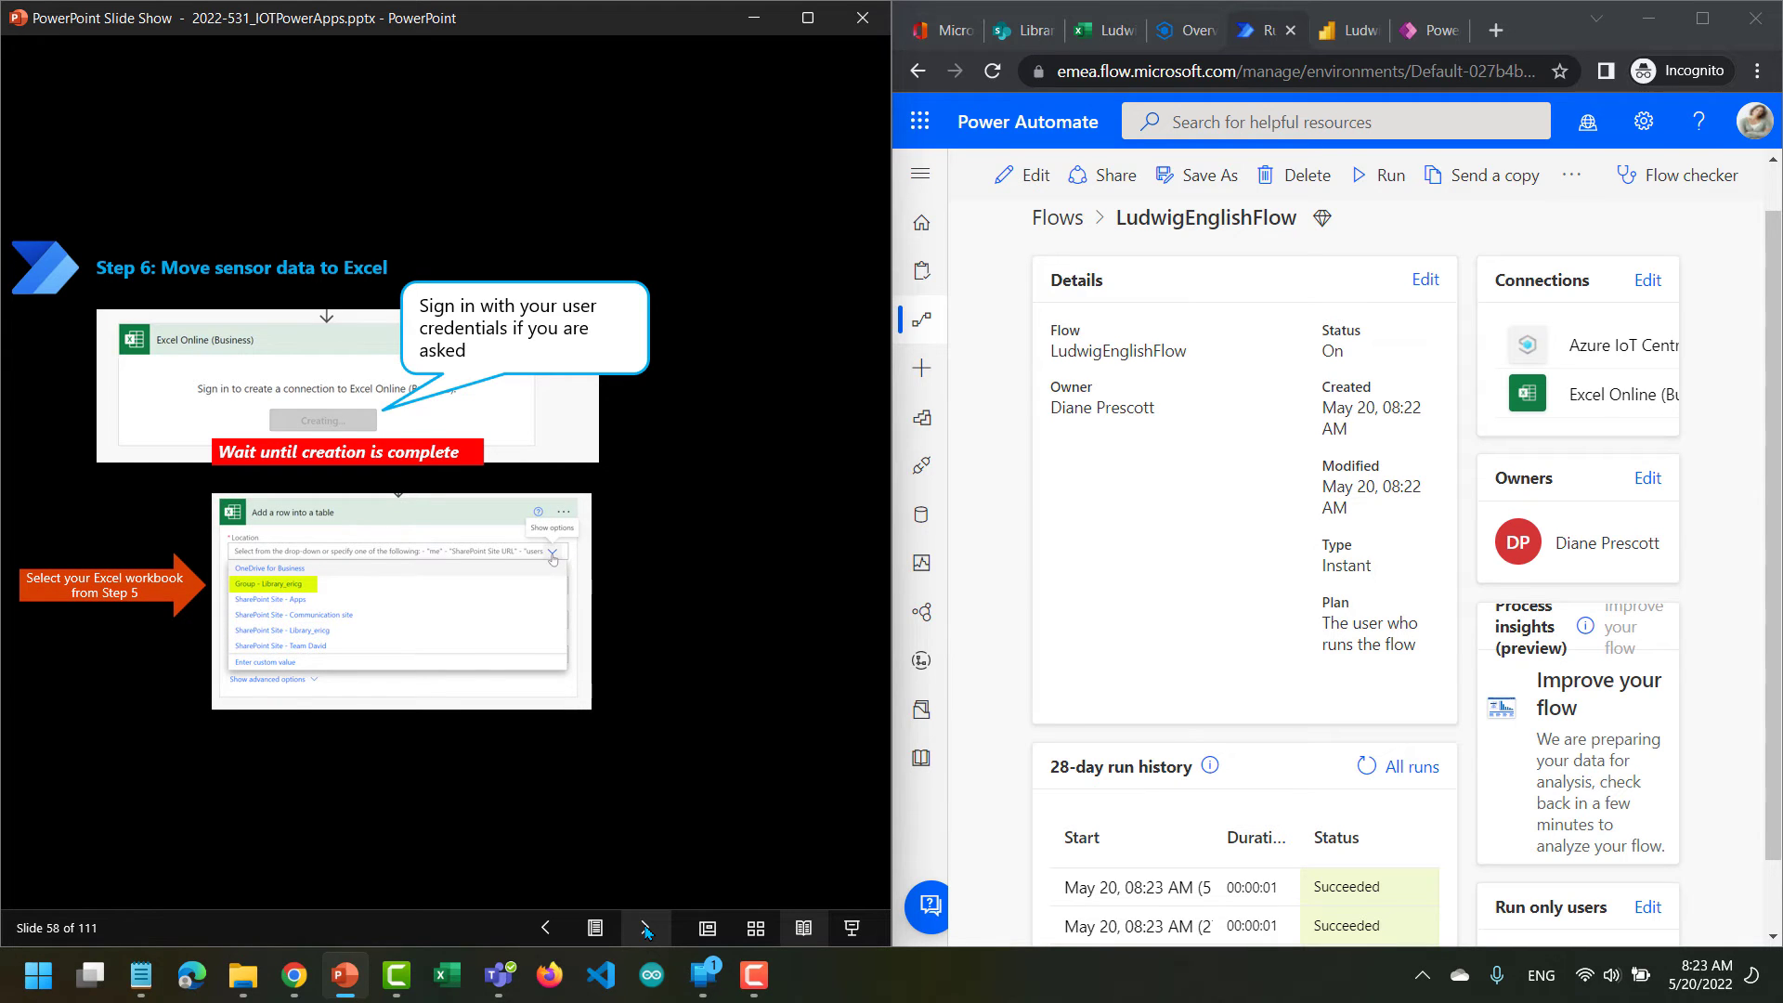
Advance the PowerPoint slides through the rest of the Step 6 instructions to slide 63, the optional task of running the process multiple times.
click(647, 928)
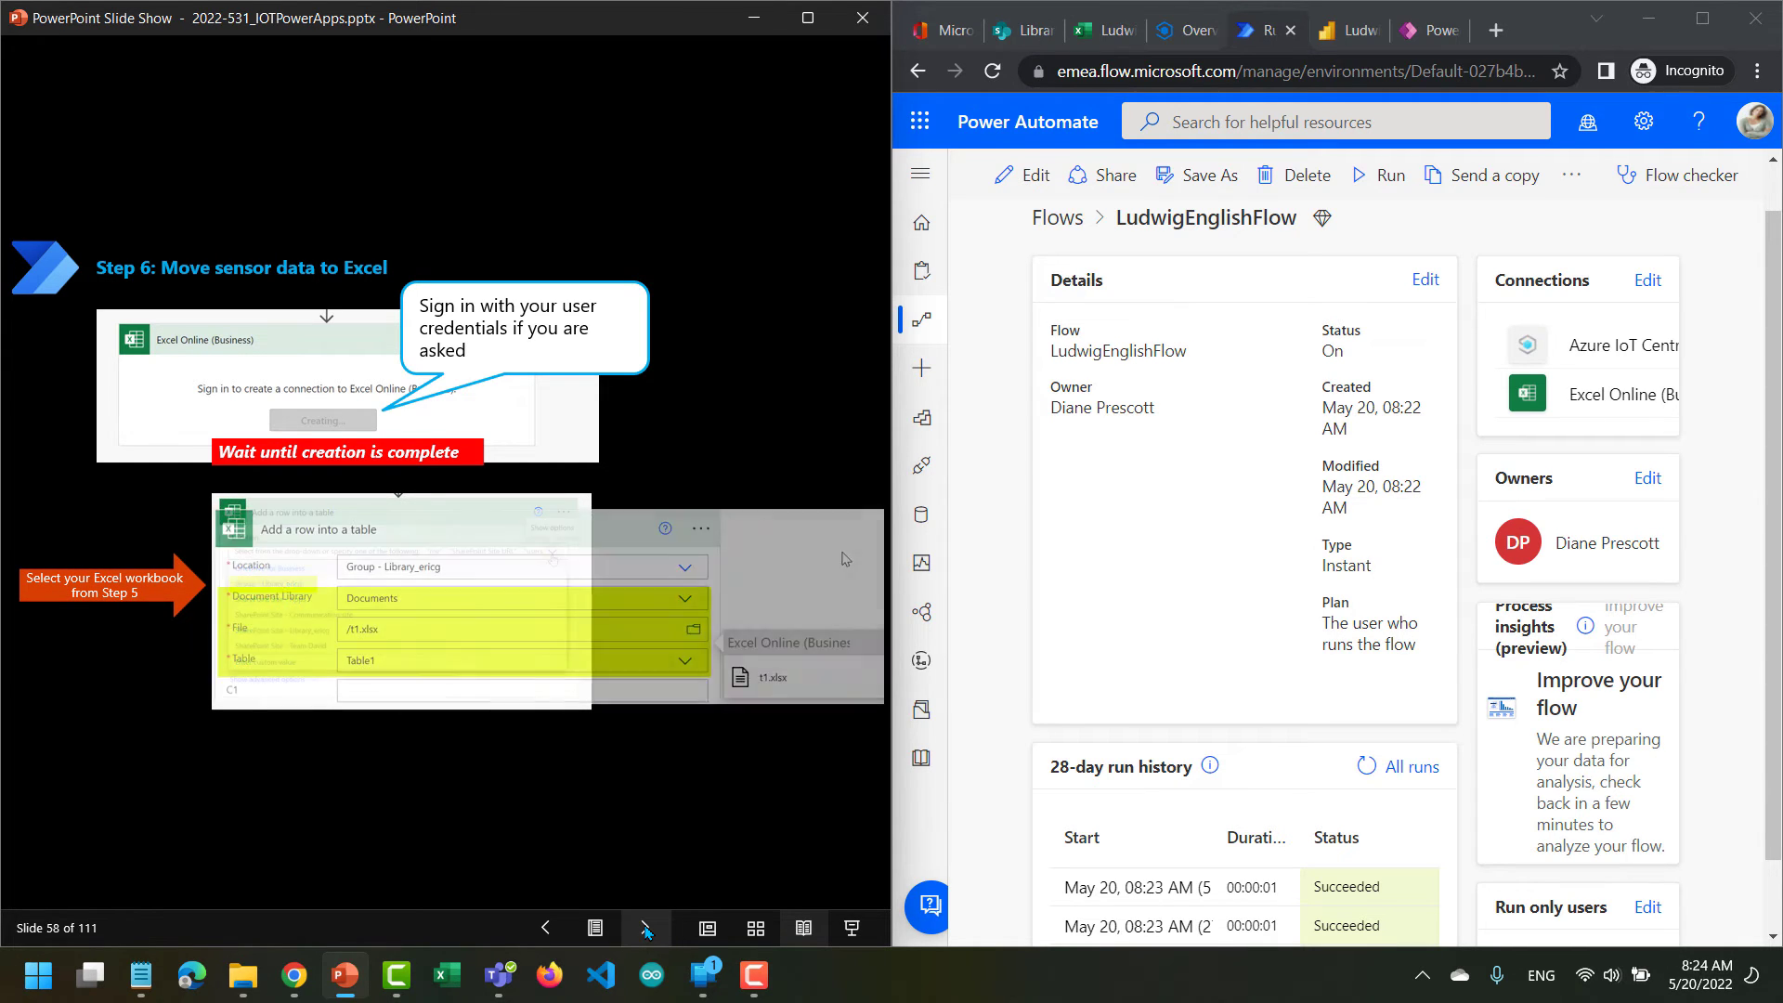
click(647, 928)
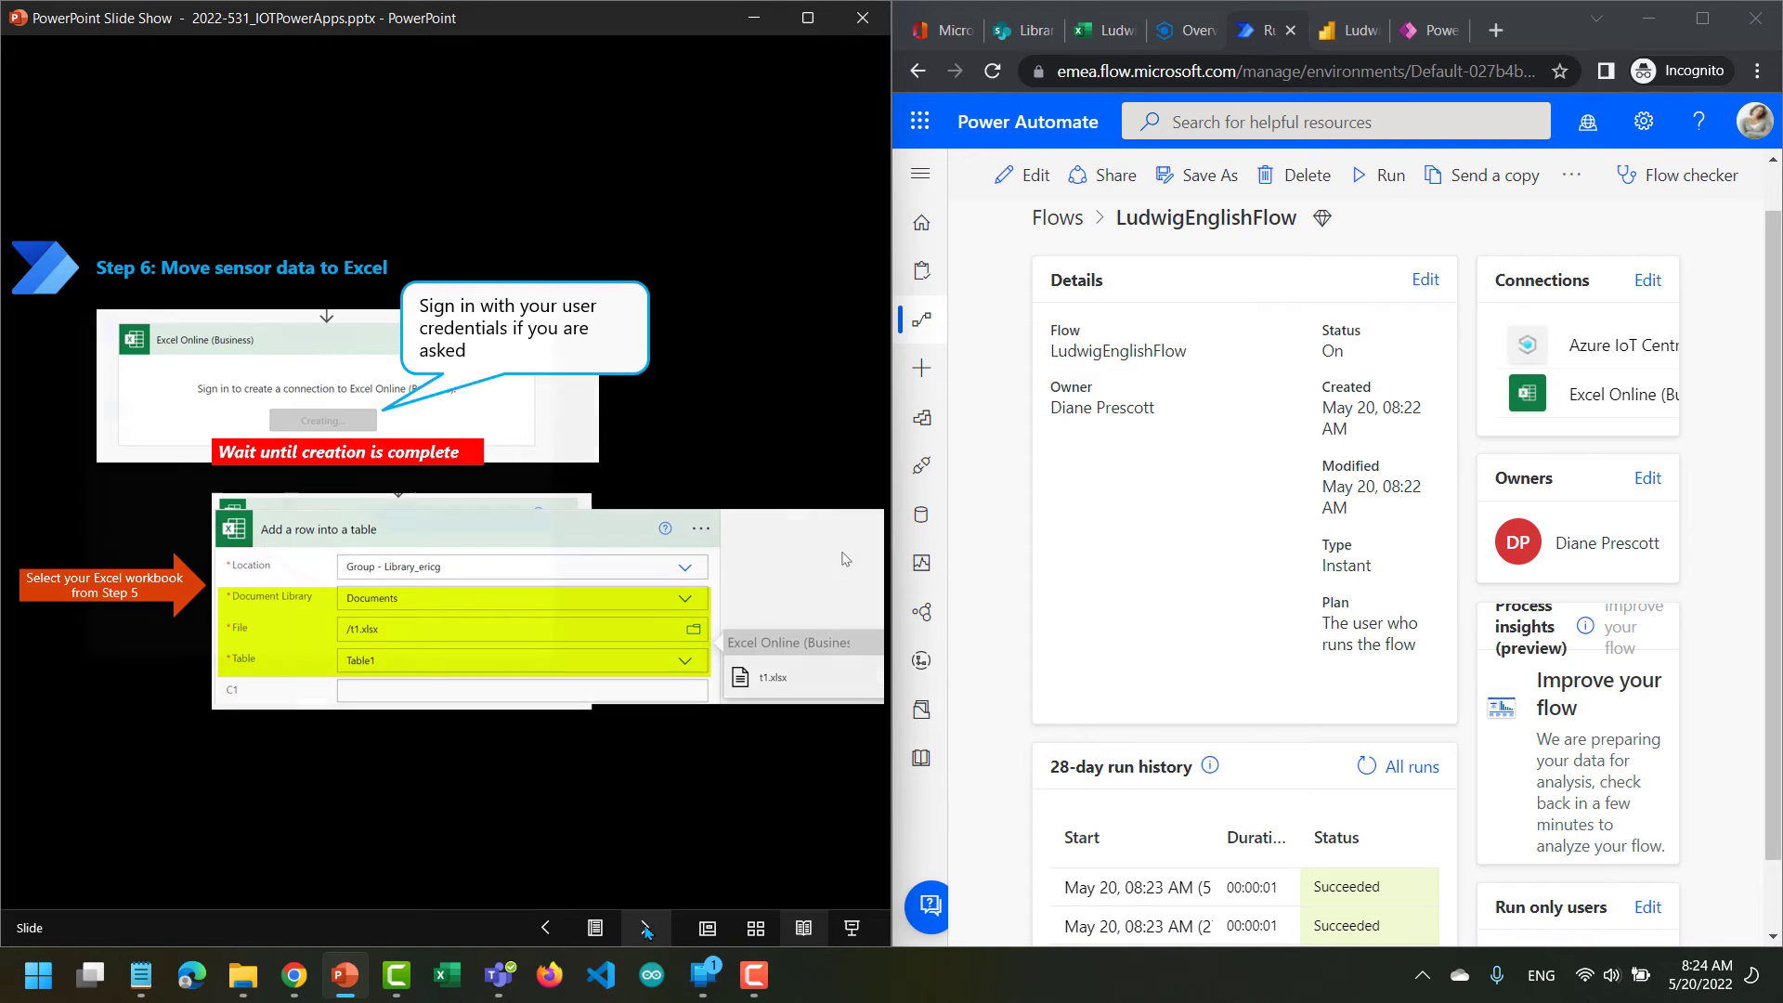
click(647, 929)
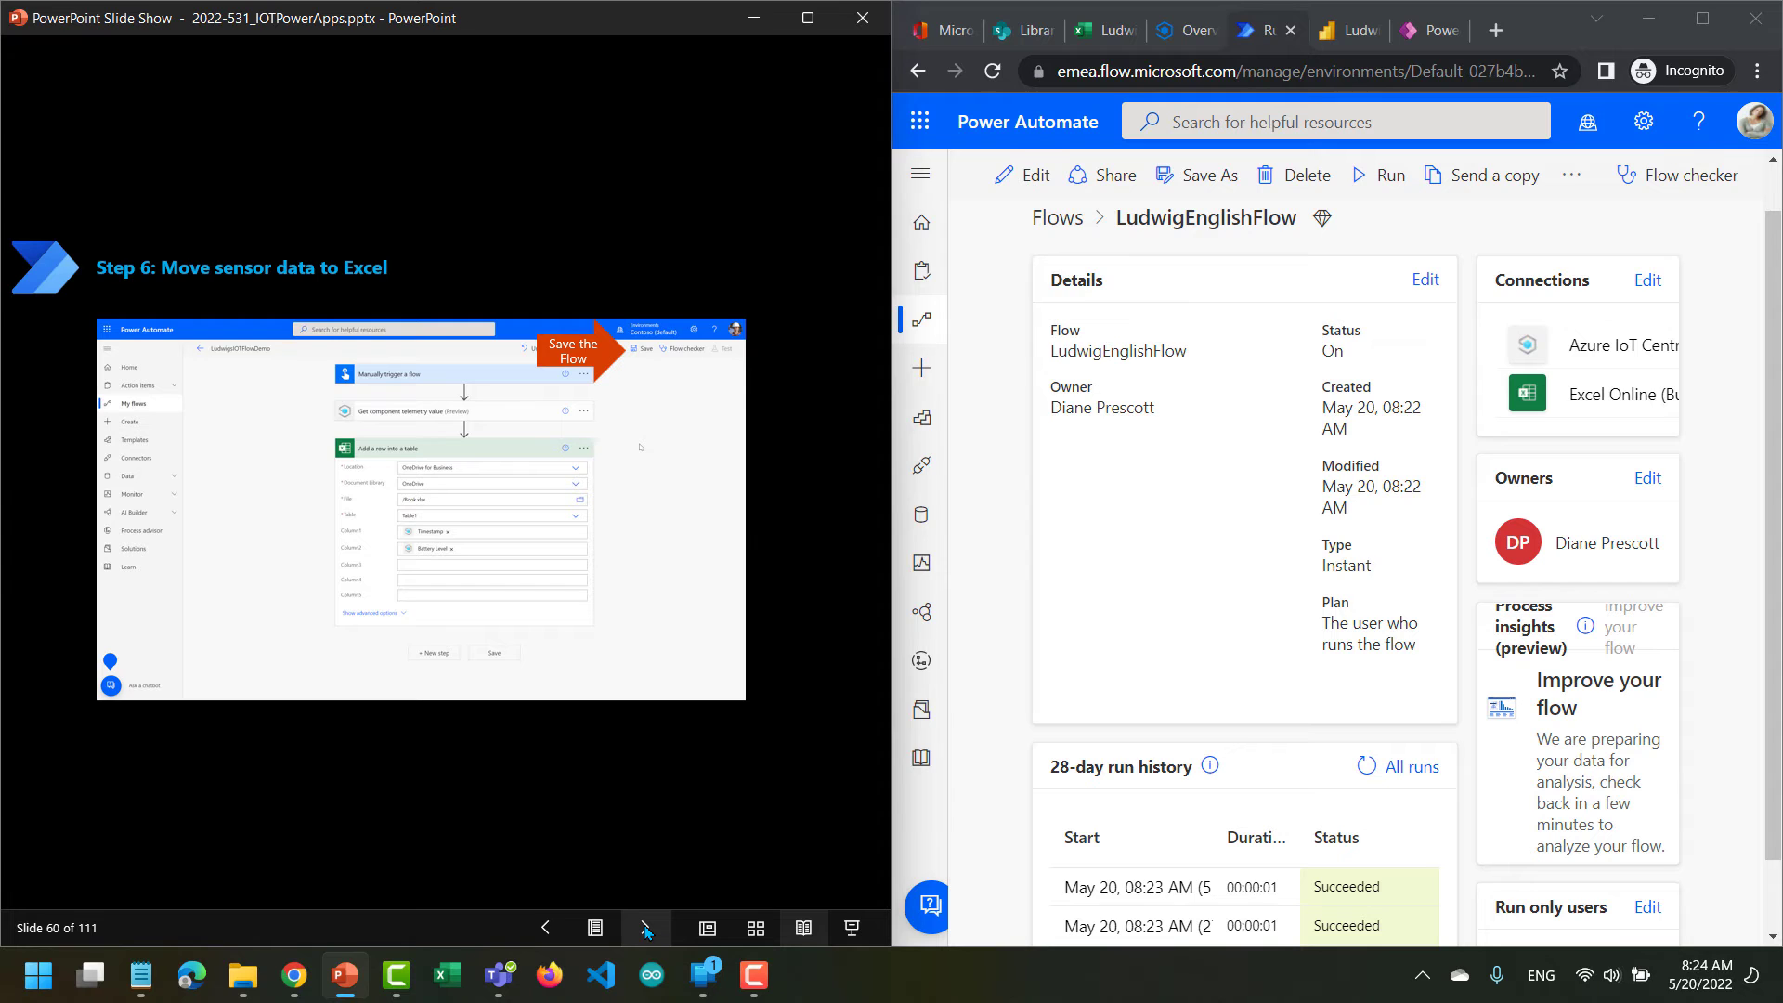
click(647, 928)
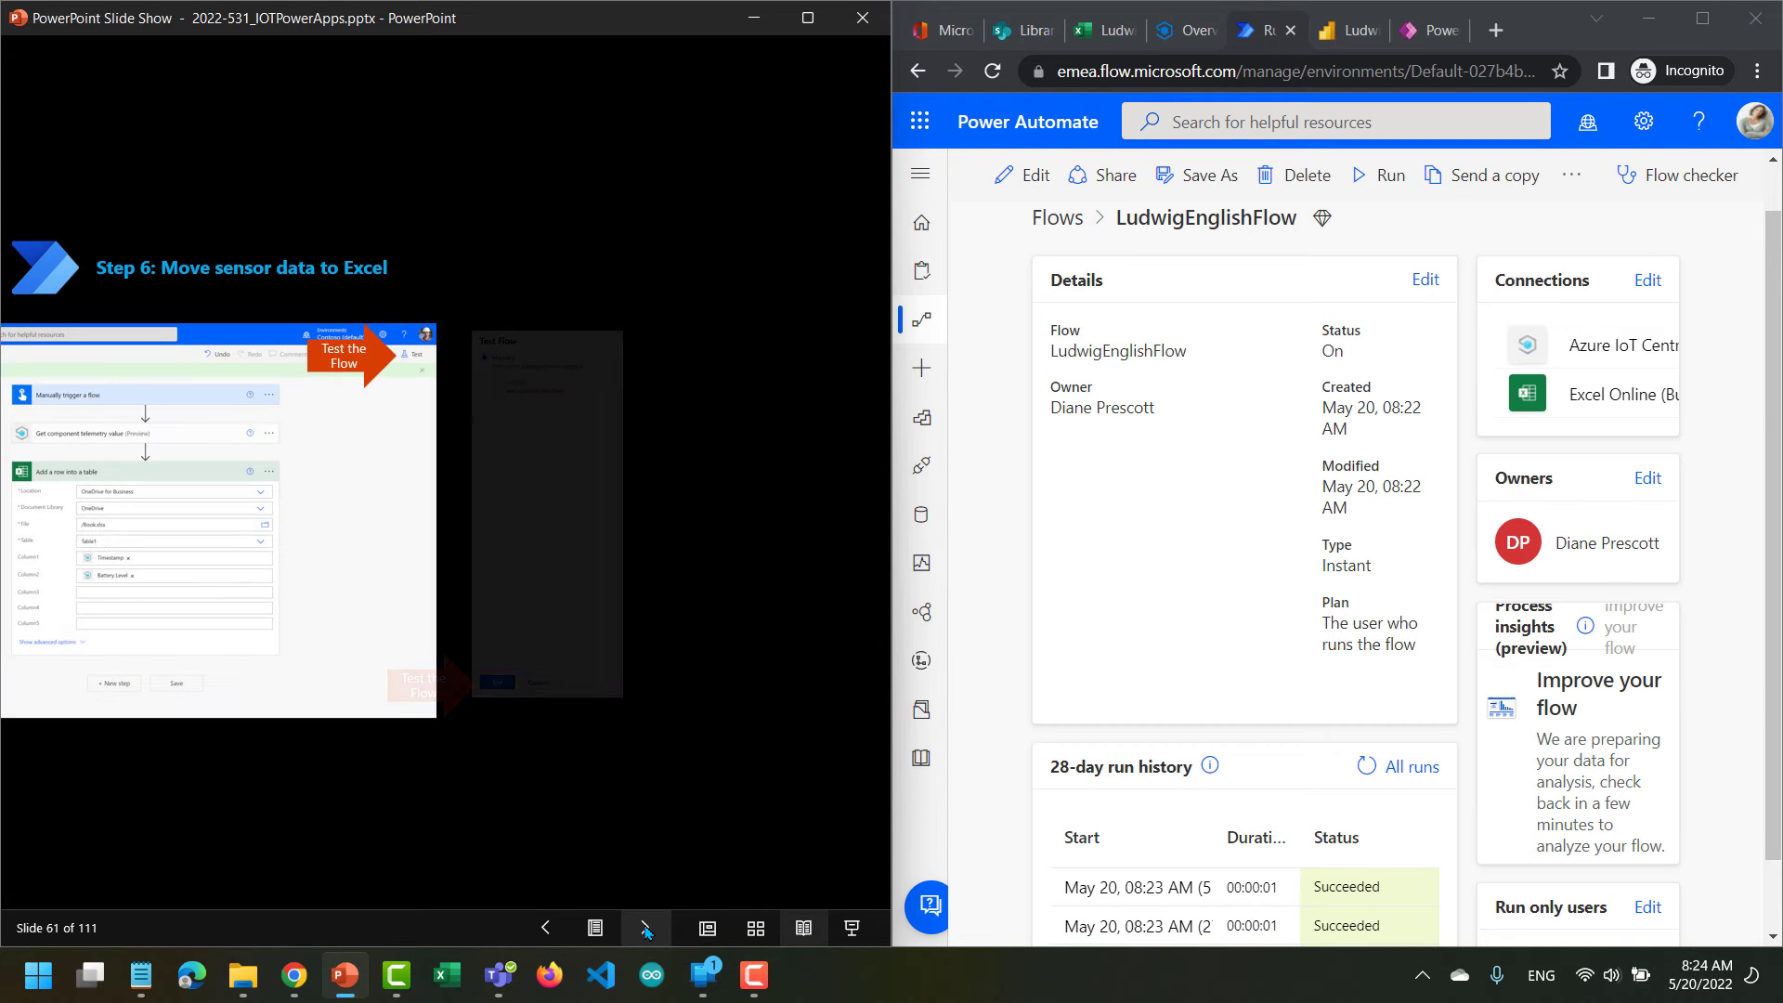
click(647, 928)
click(647, 928)
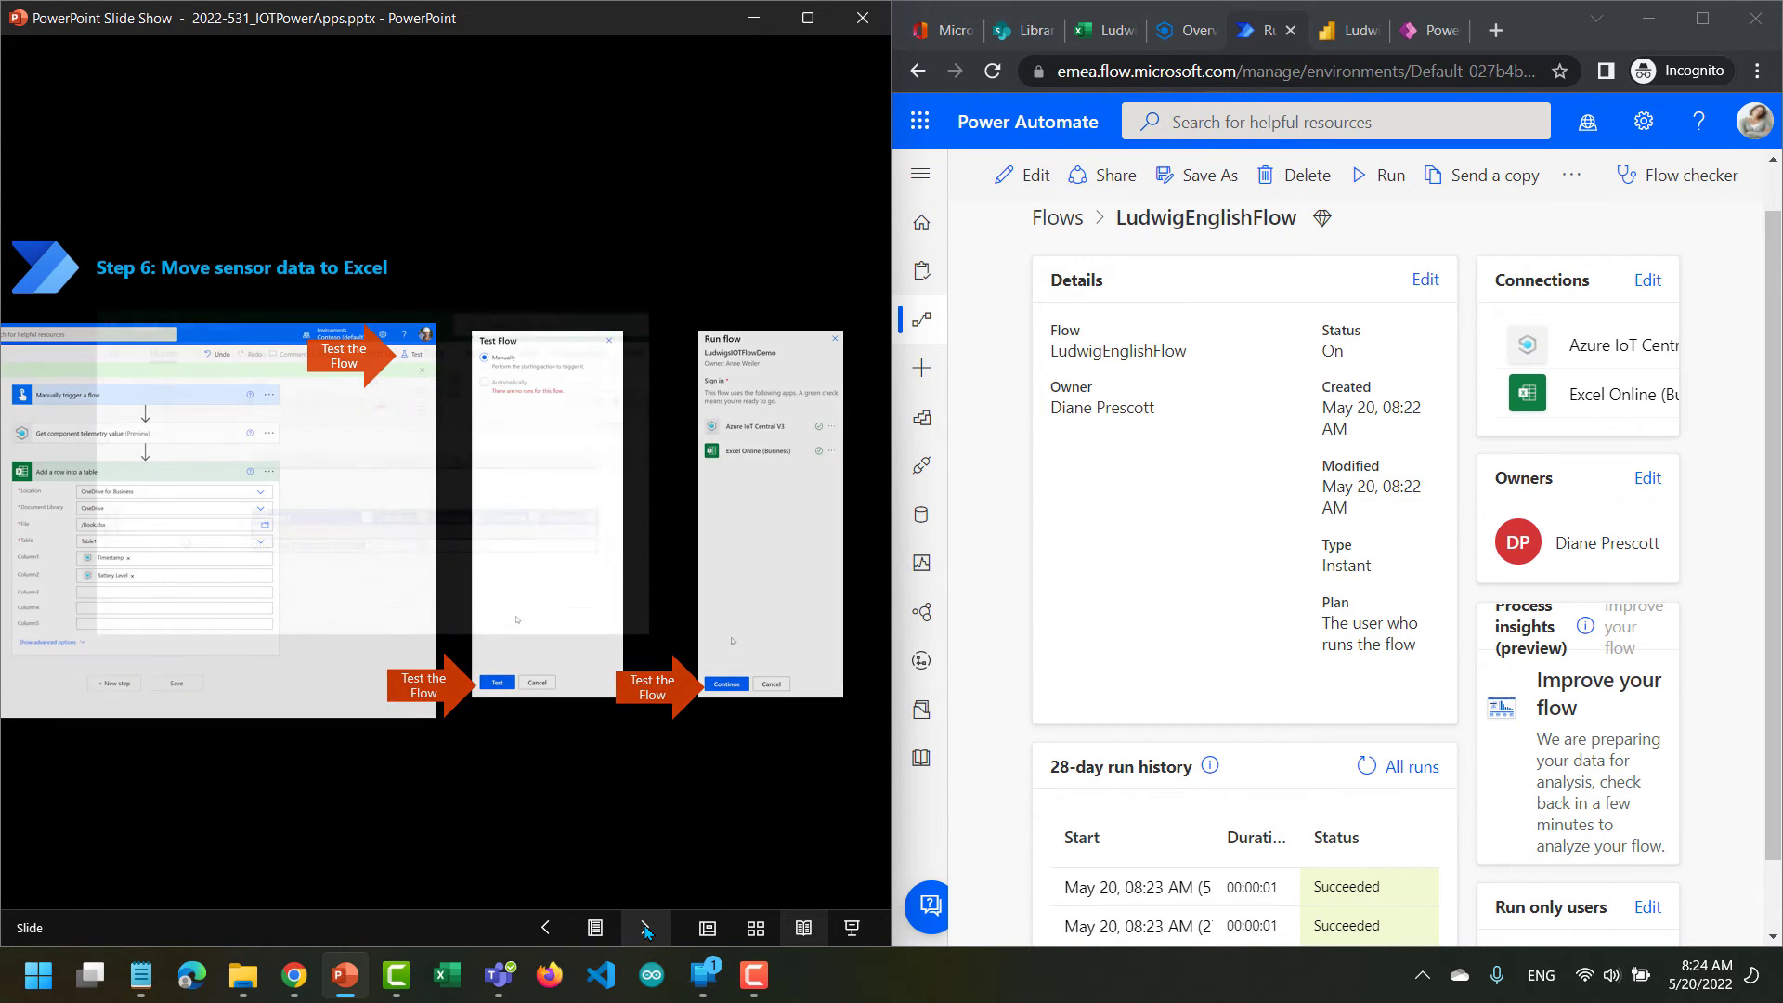
click(647, 928)
click(648, 928)
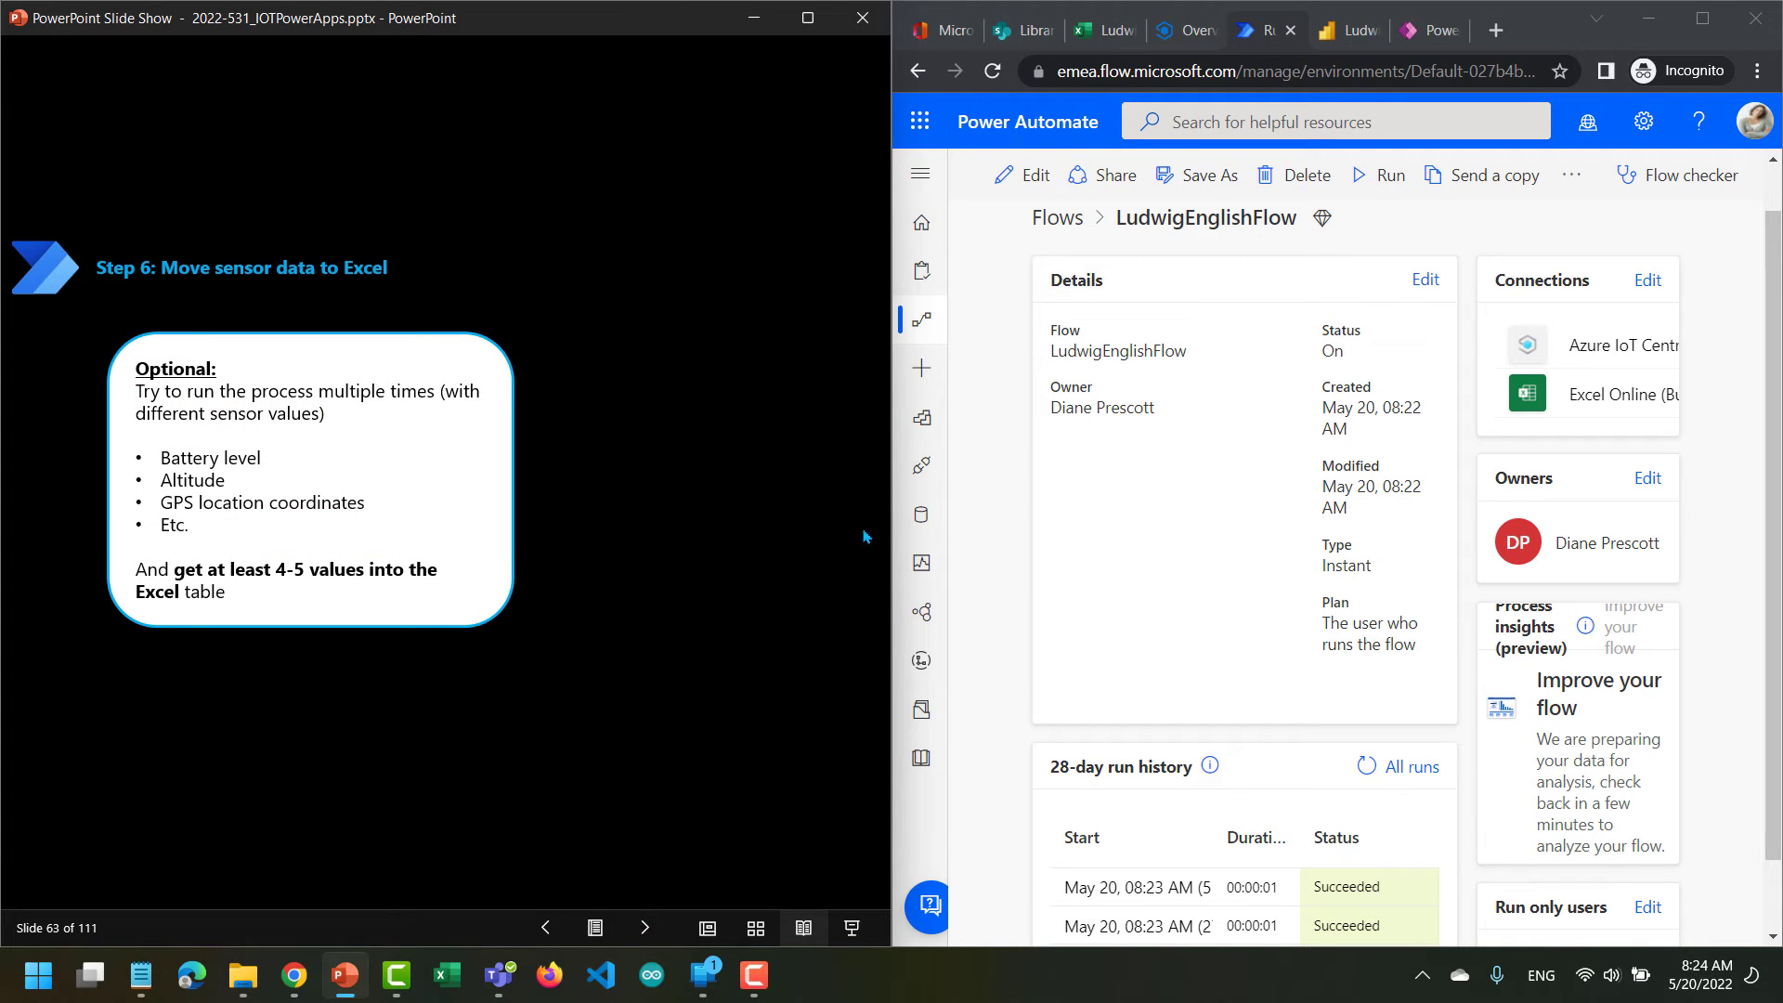
Check the LudwigEnglish workbook's table rows, and advance the slides to slide 65, "LAB 3: Analyze data".
click(1105, 35)
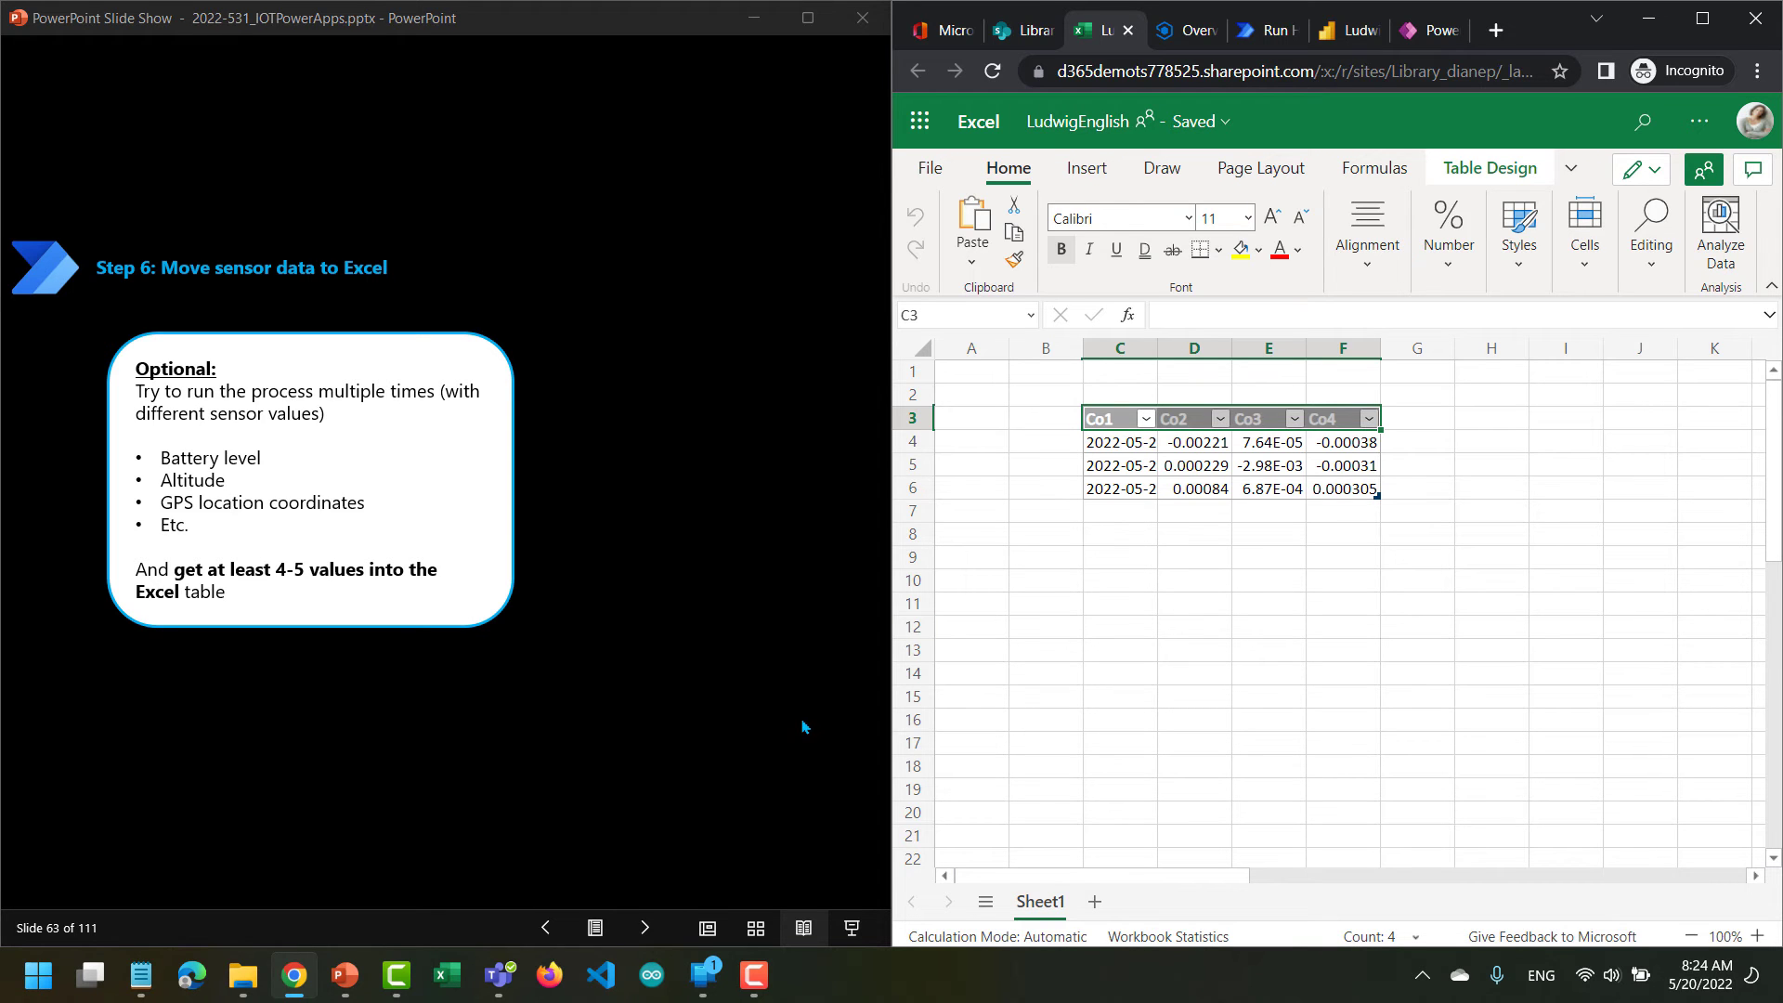
click(645, 932)
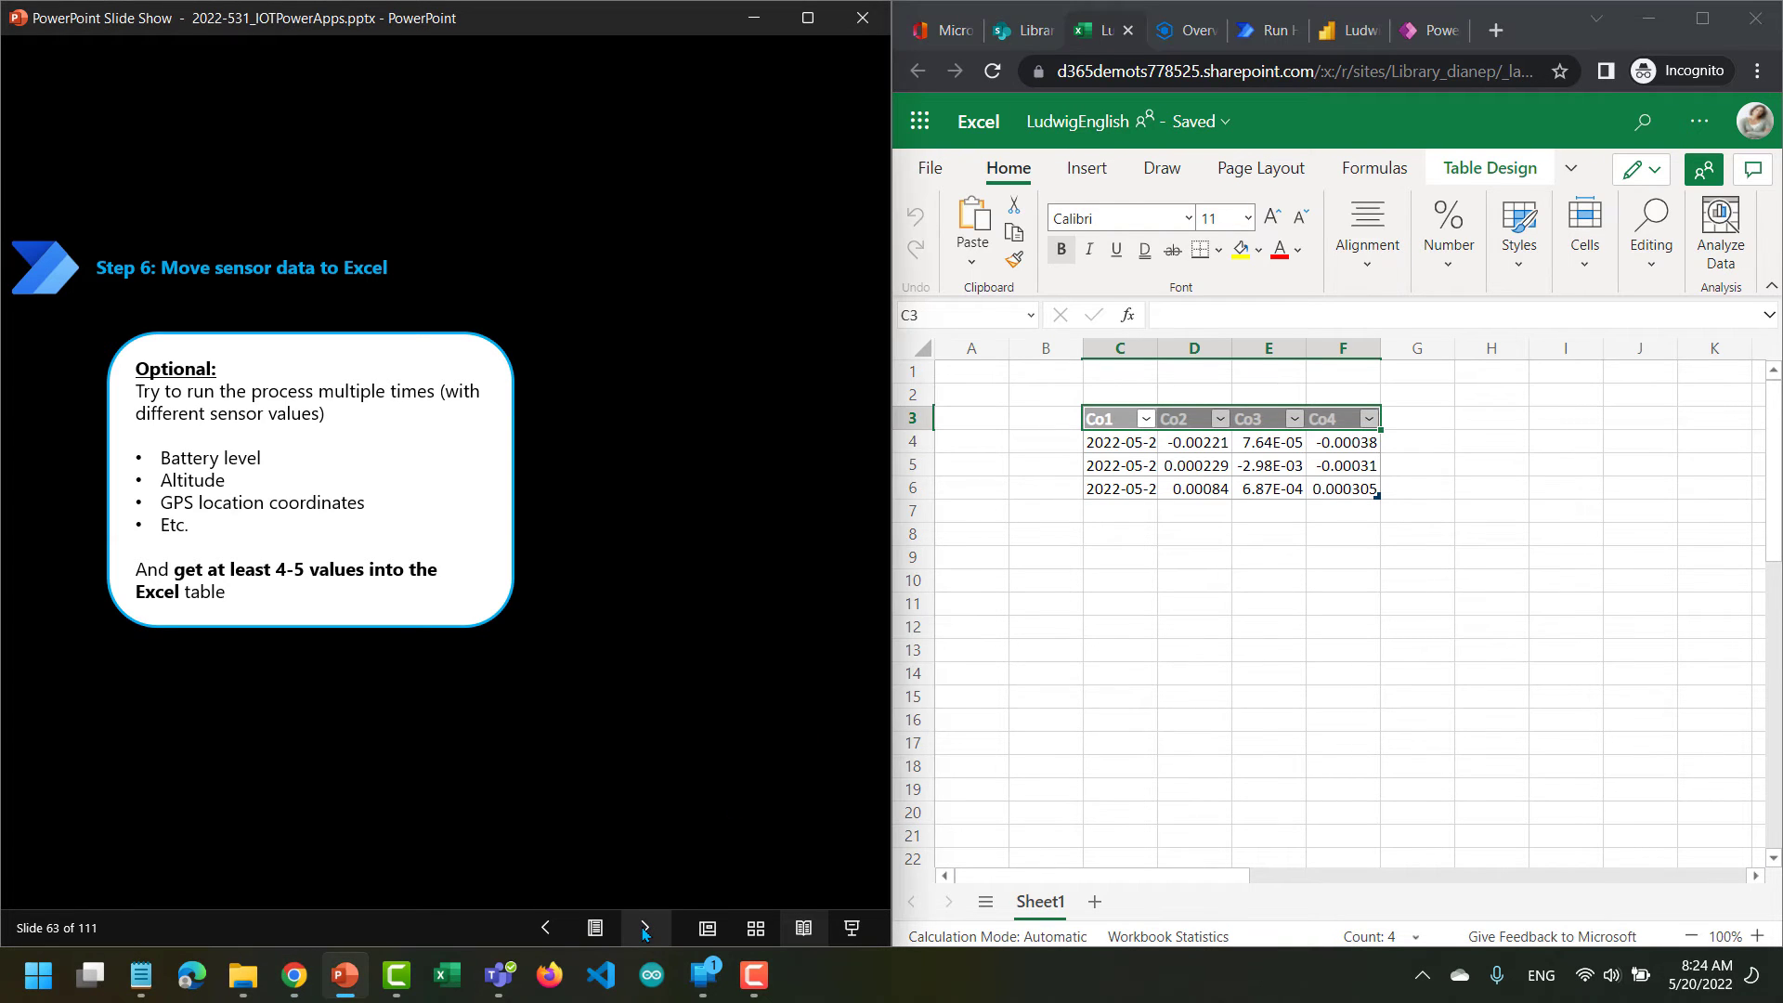
click(646, 932)
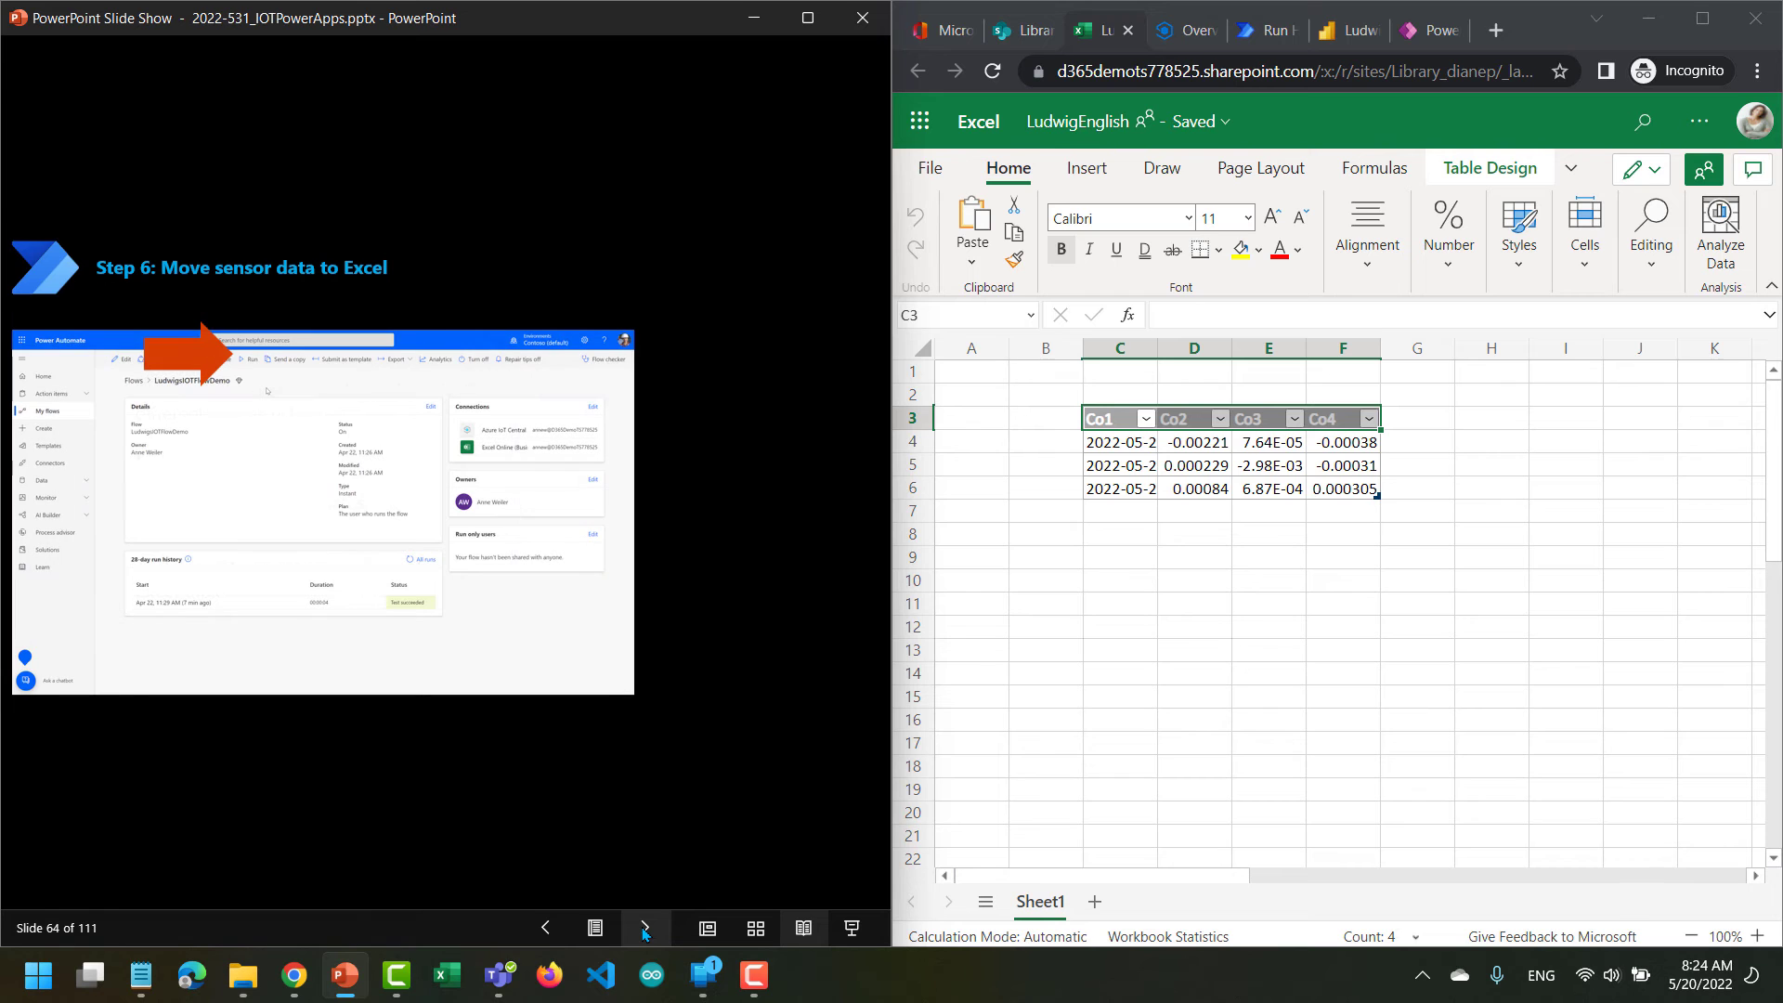
click(645, 932)
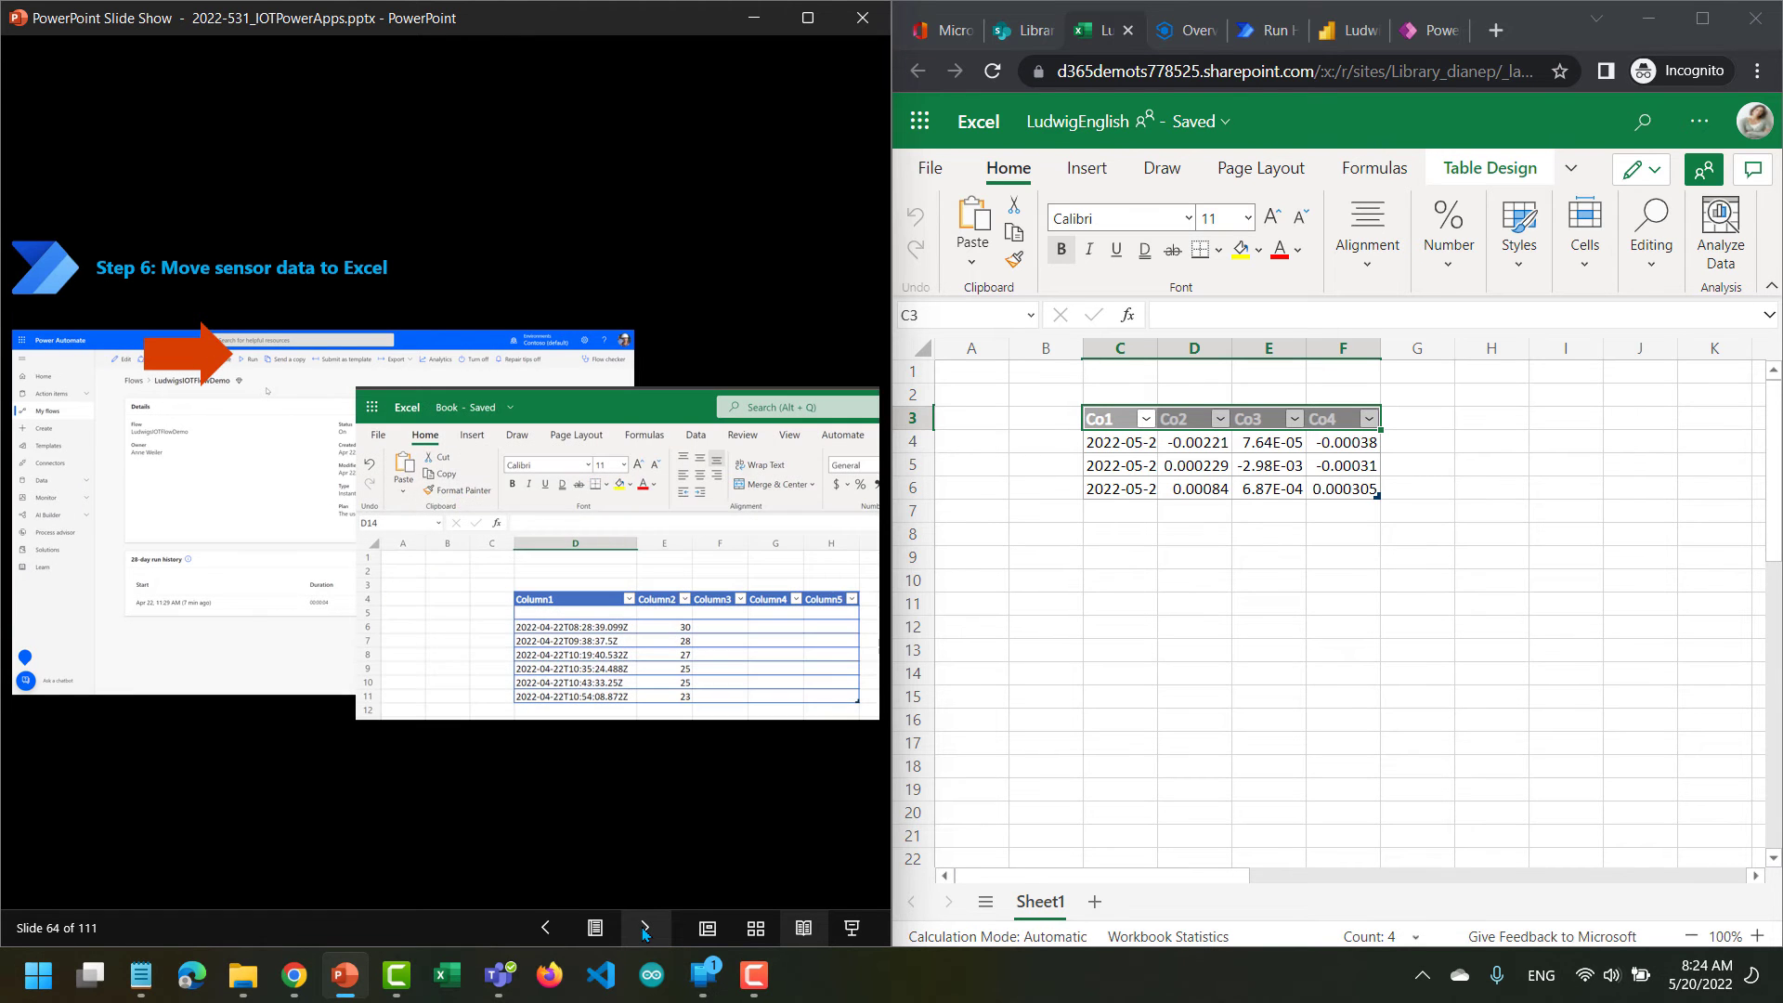
click(645, 932)
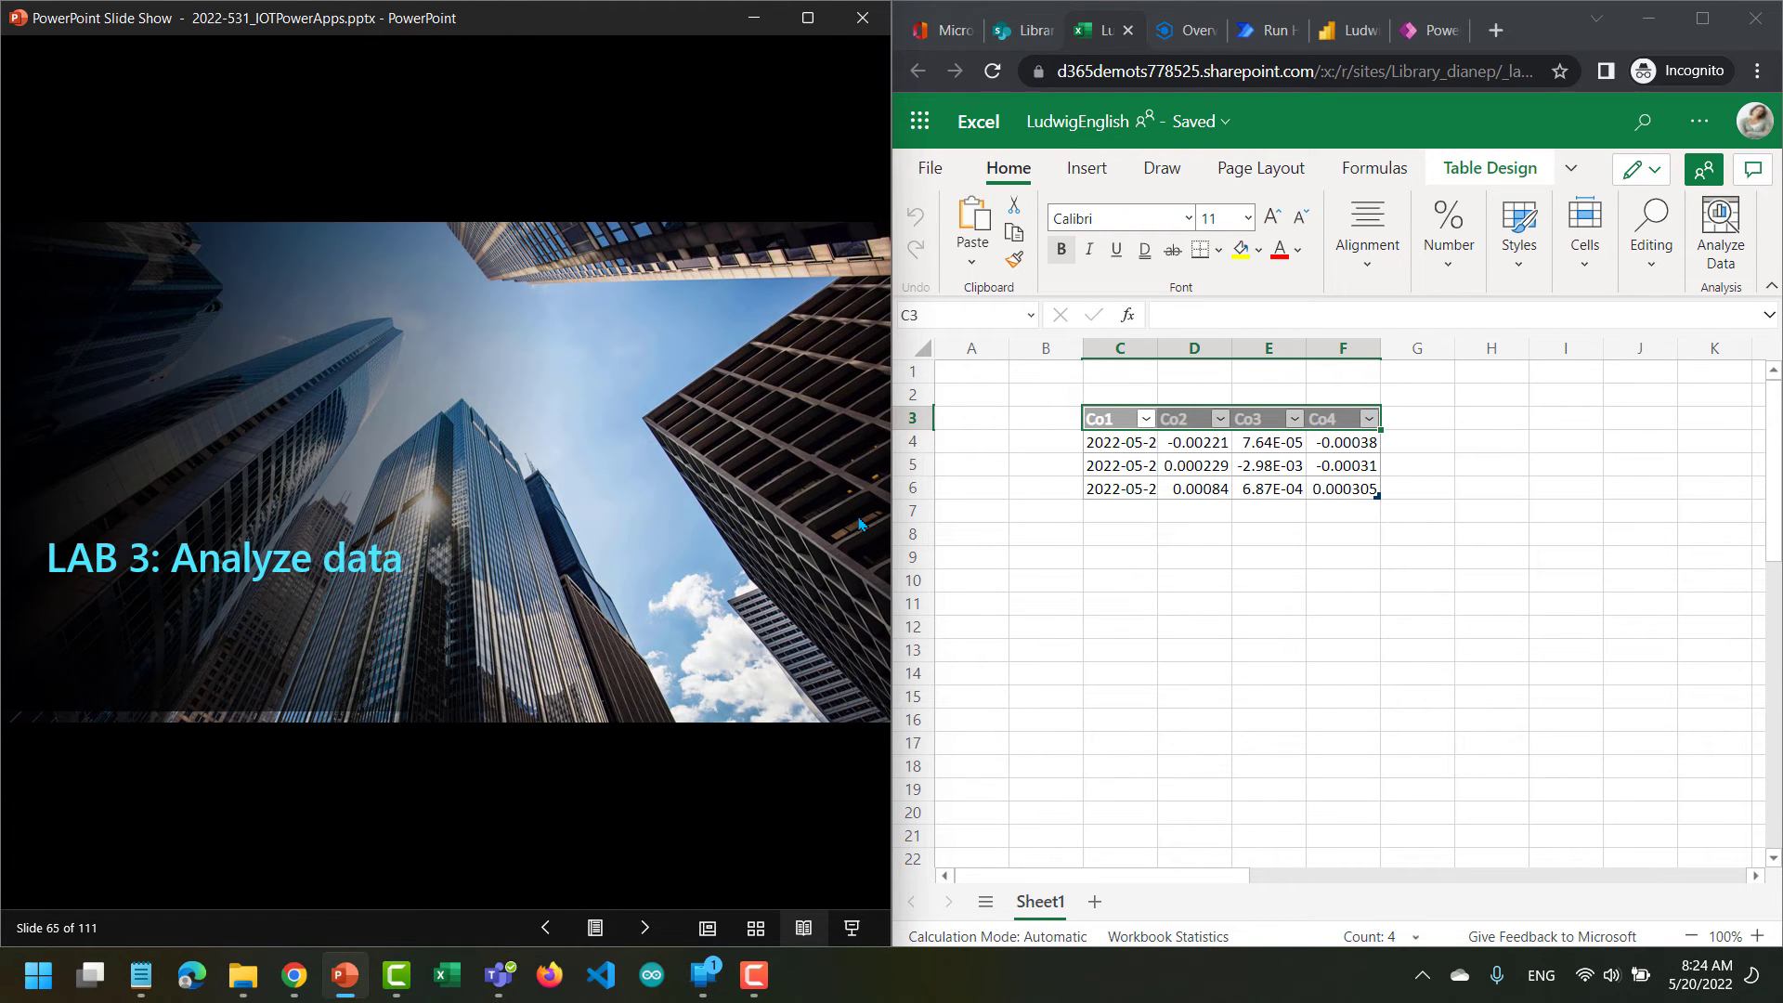
Close the LudwigEnglish workbook in the browser and advance the slides to slide 68, on getting data in Power BI.
click(1122, 33)
click(1127, 30)
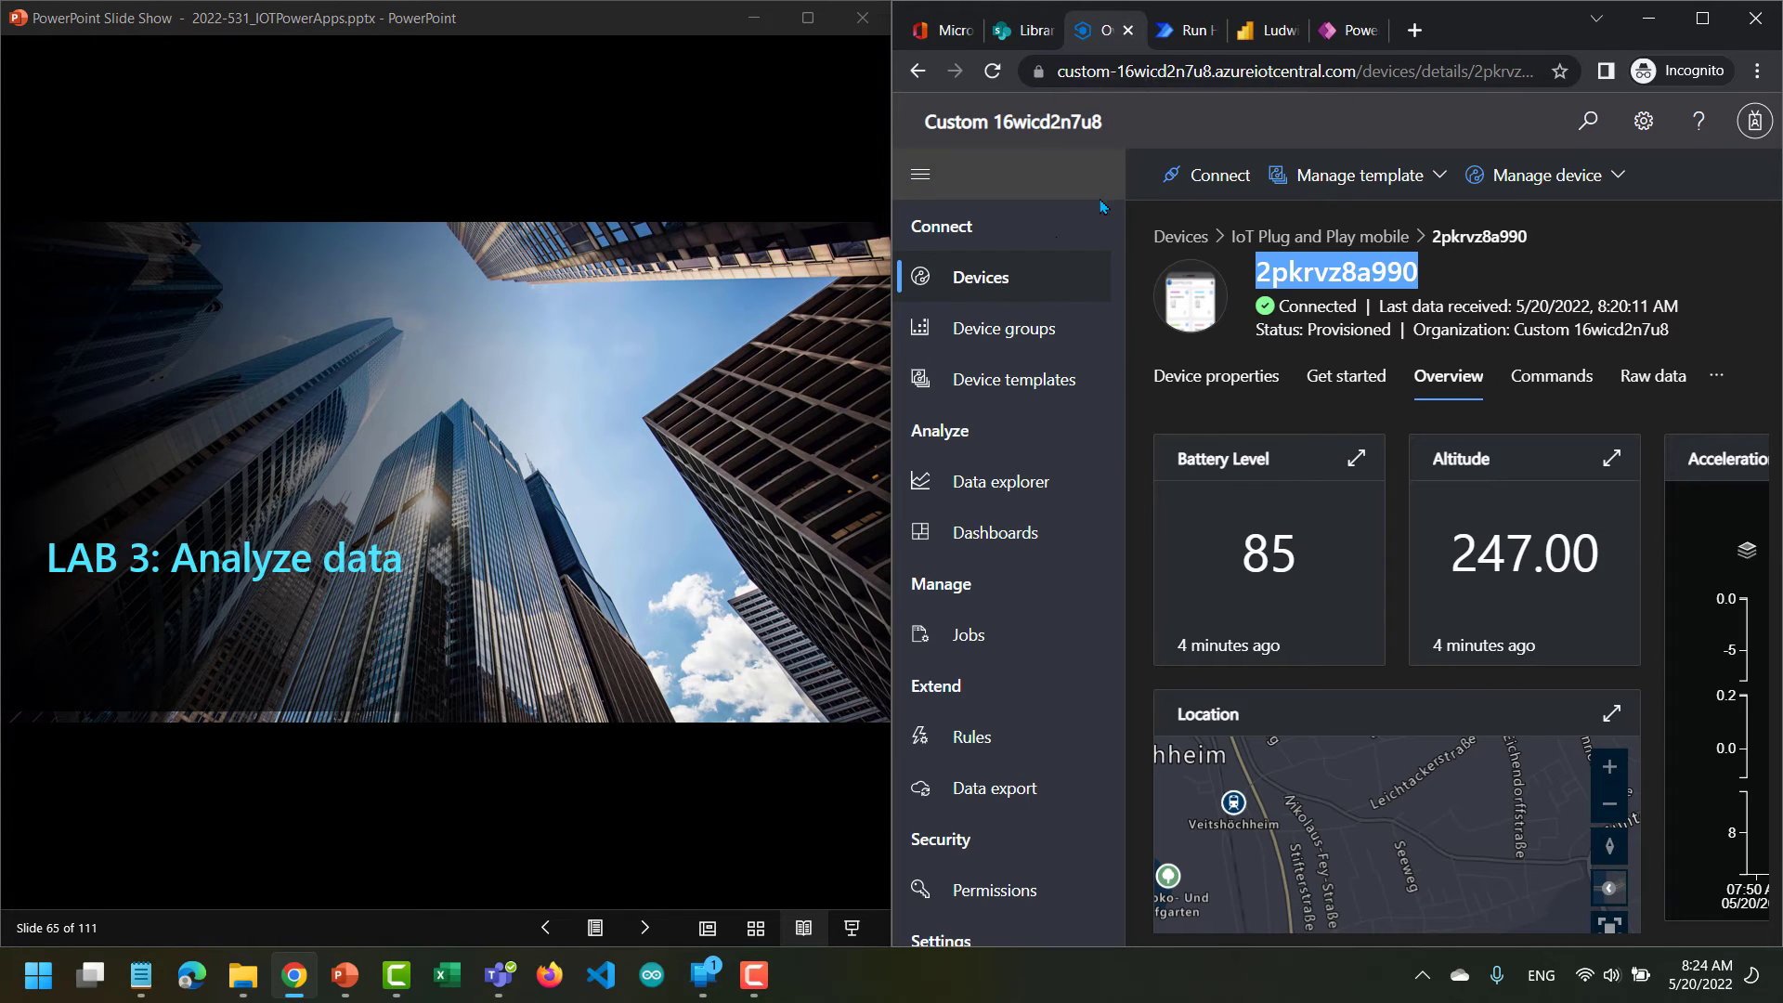
click(640, 928)
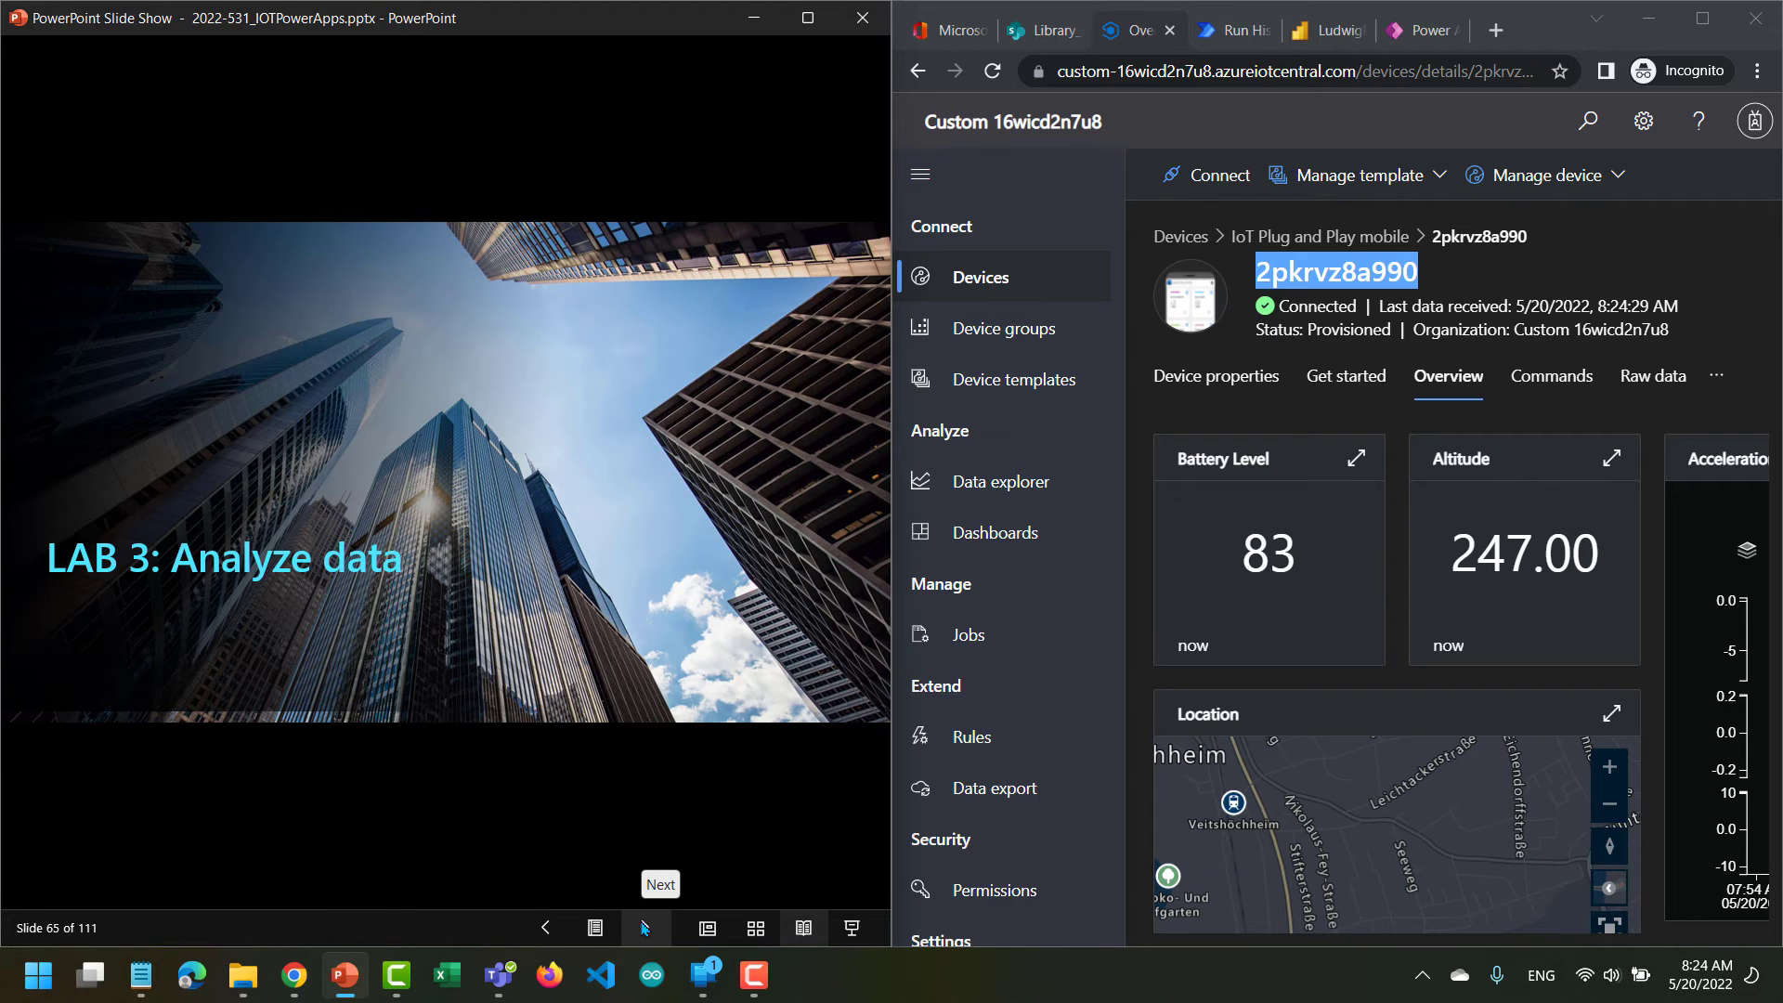
click(644, 929)
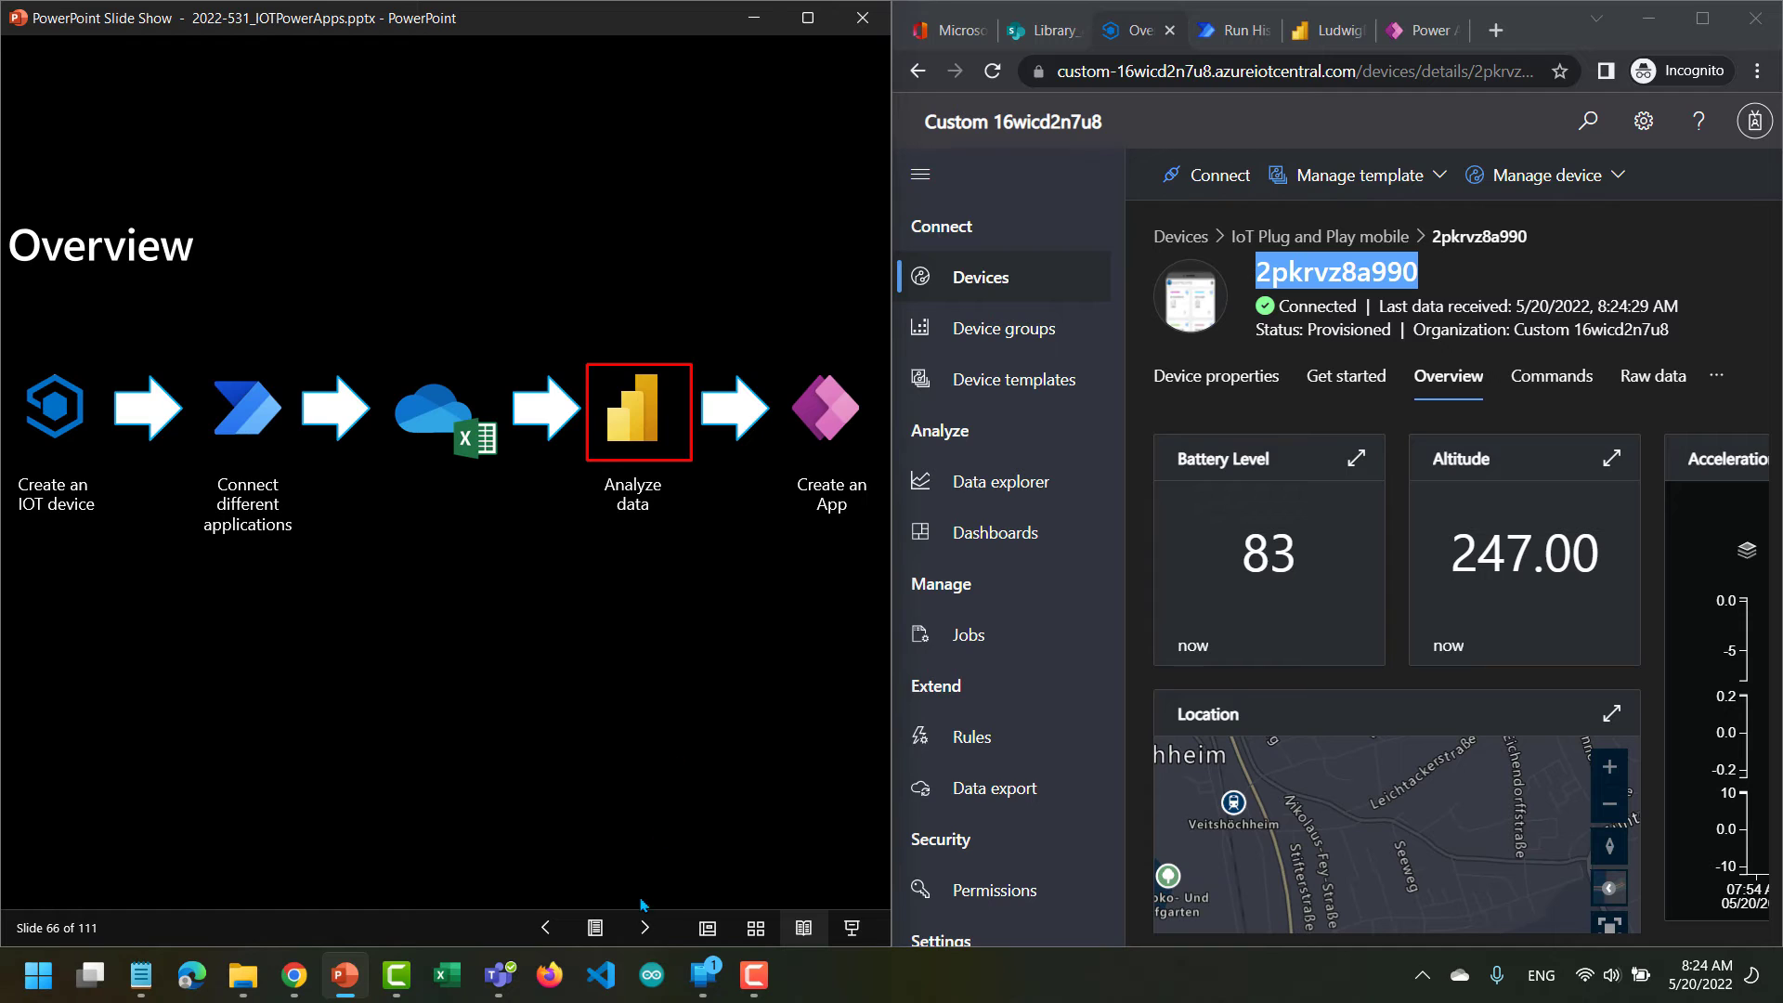
click(645, 926)
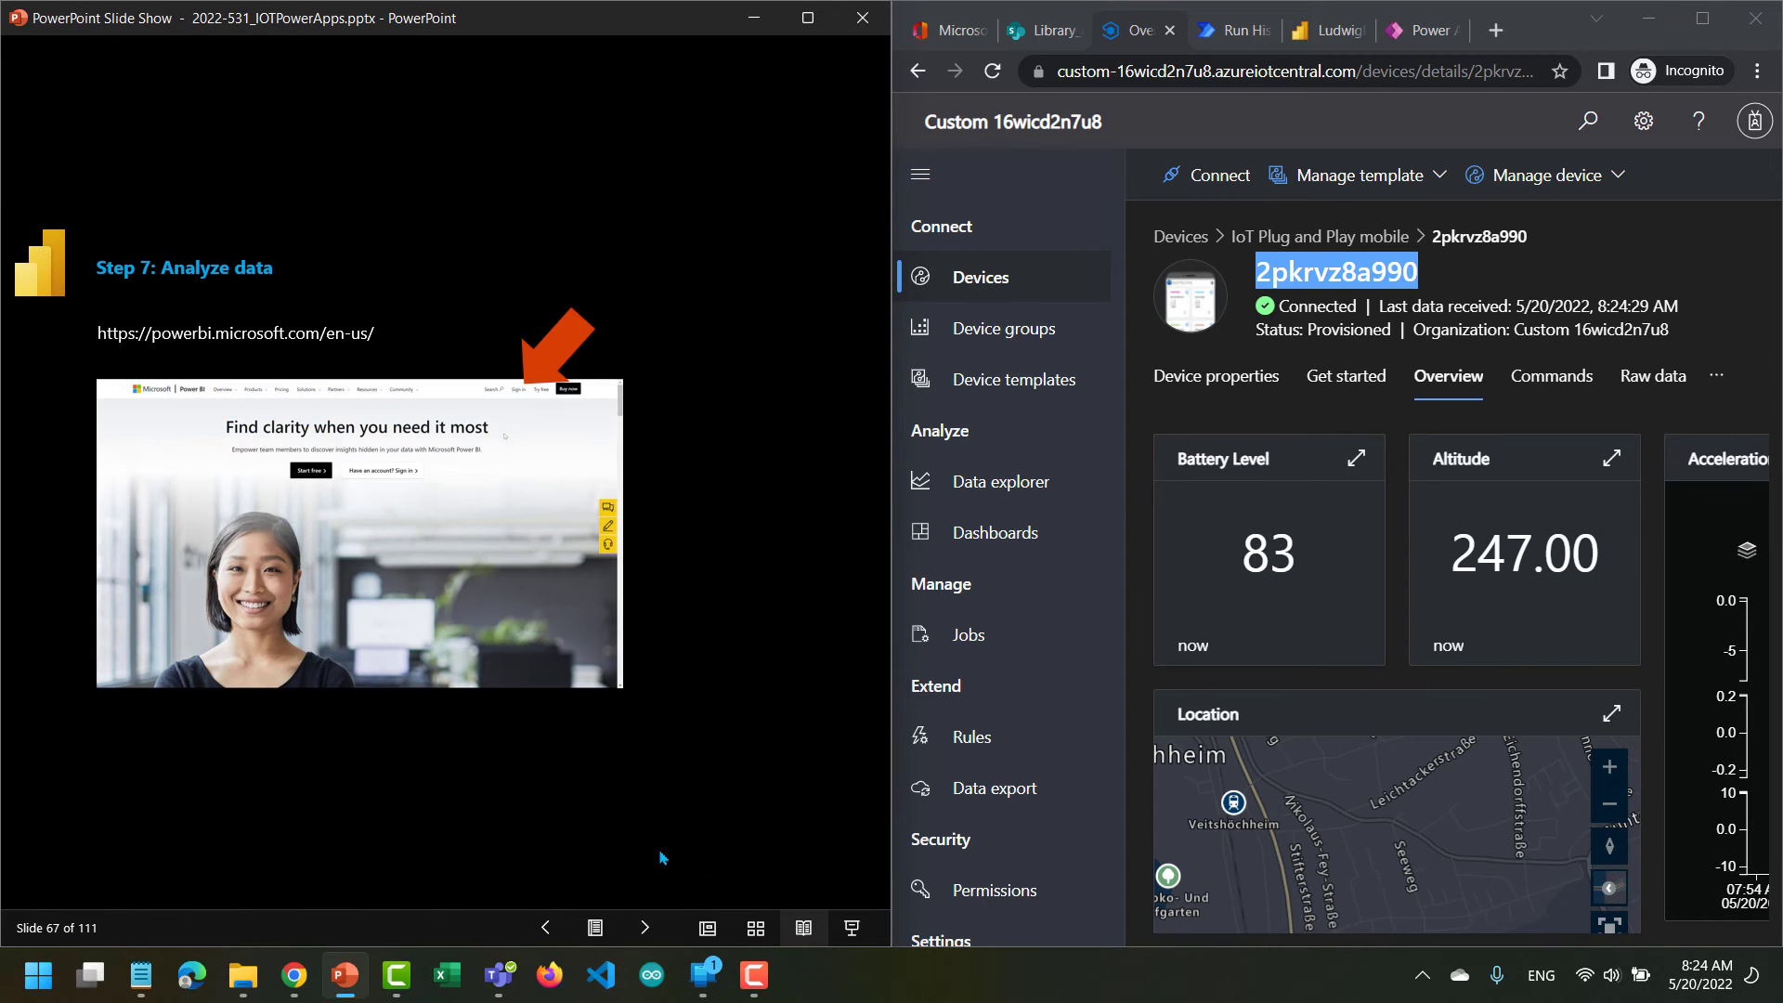
click(647, 927)
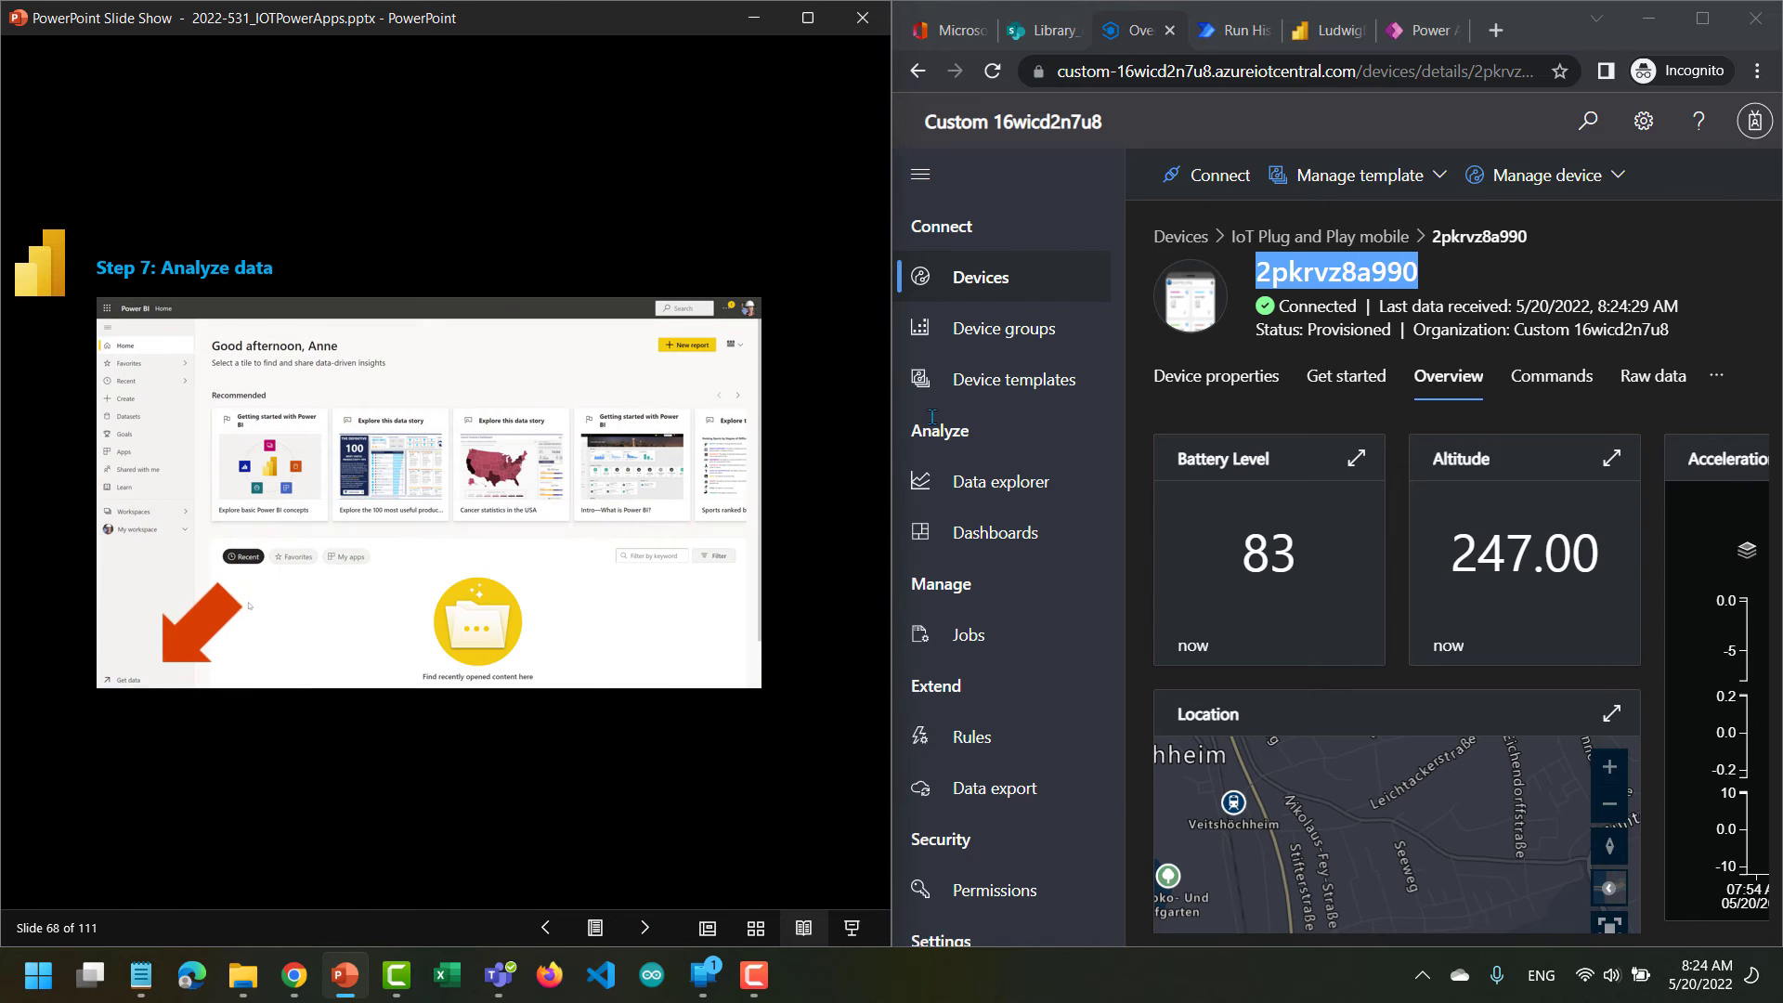
Switch to Power BI, go to its home page, and start getting data from files in SharePoint - Team Sites.
click(1331, 37)
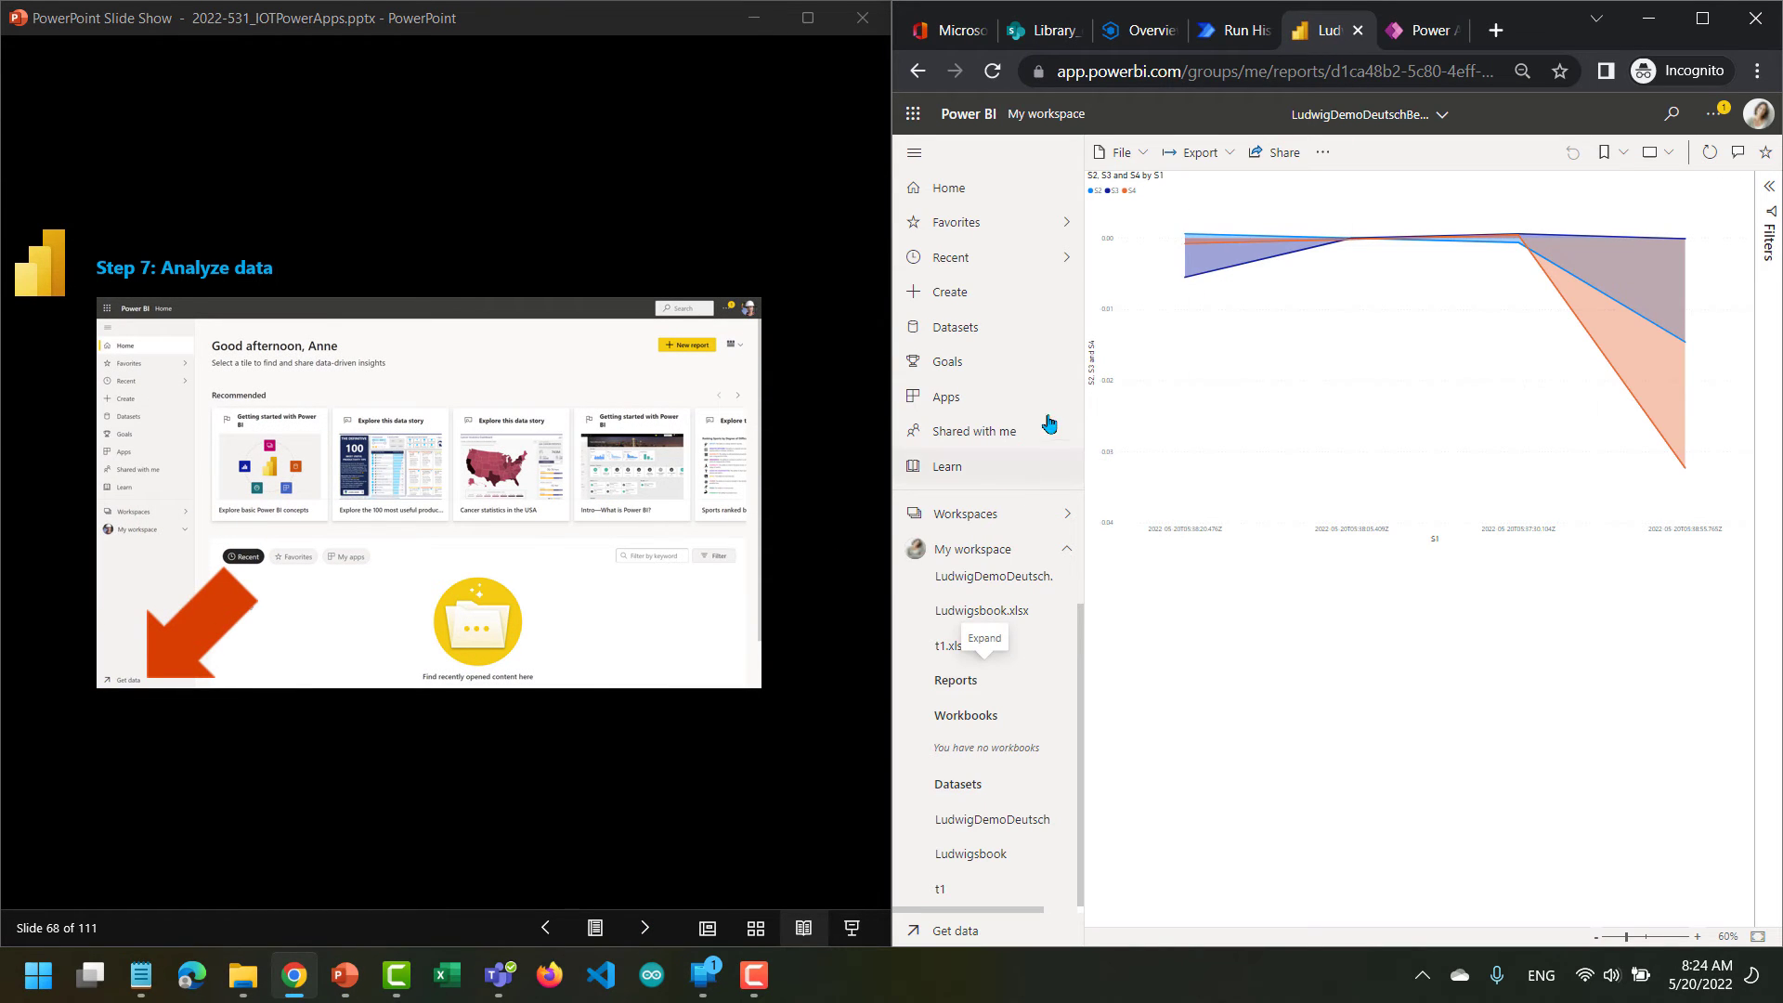
click(966, 114)
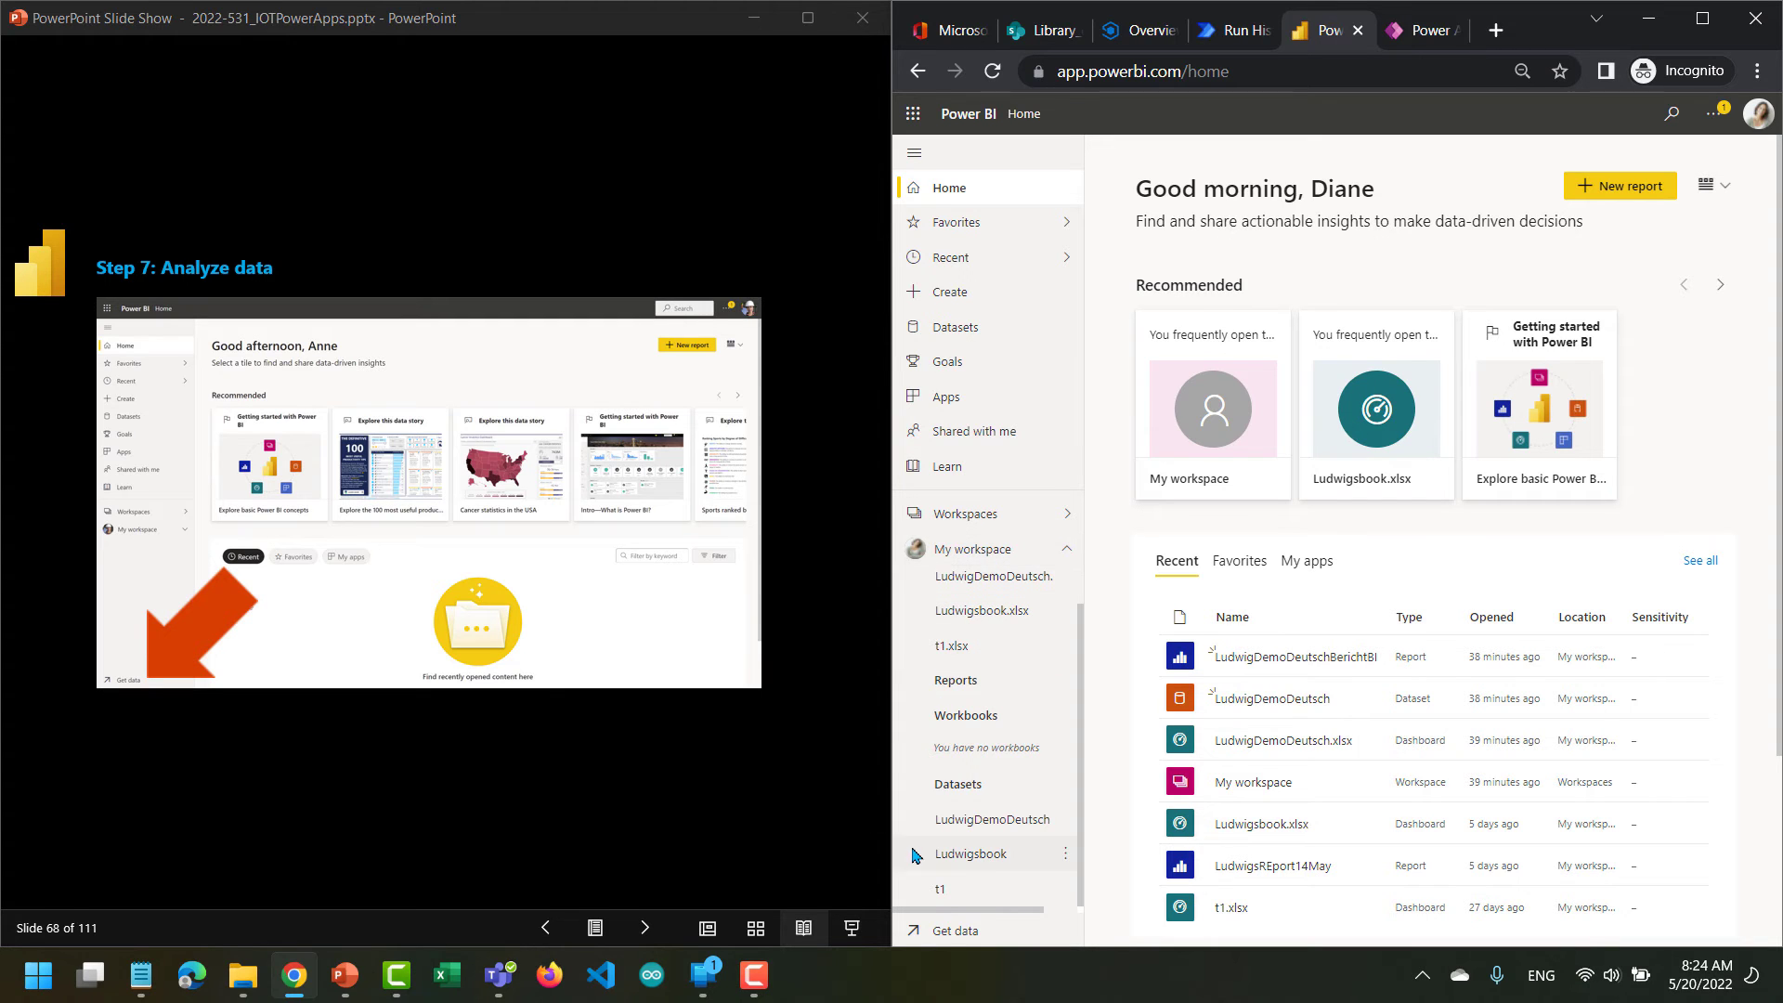
click(948, 932)
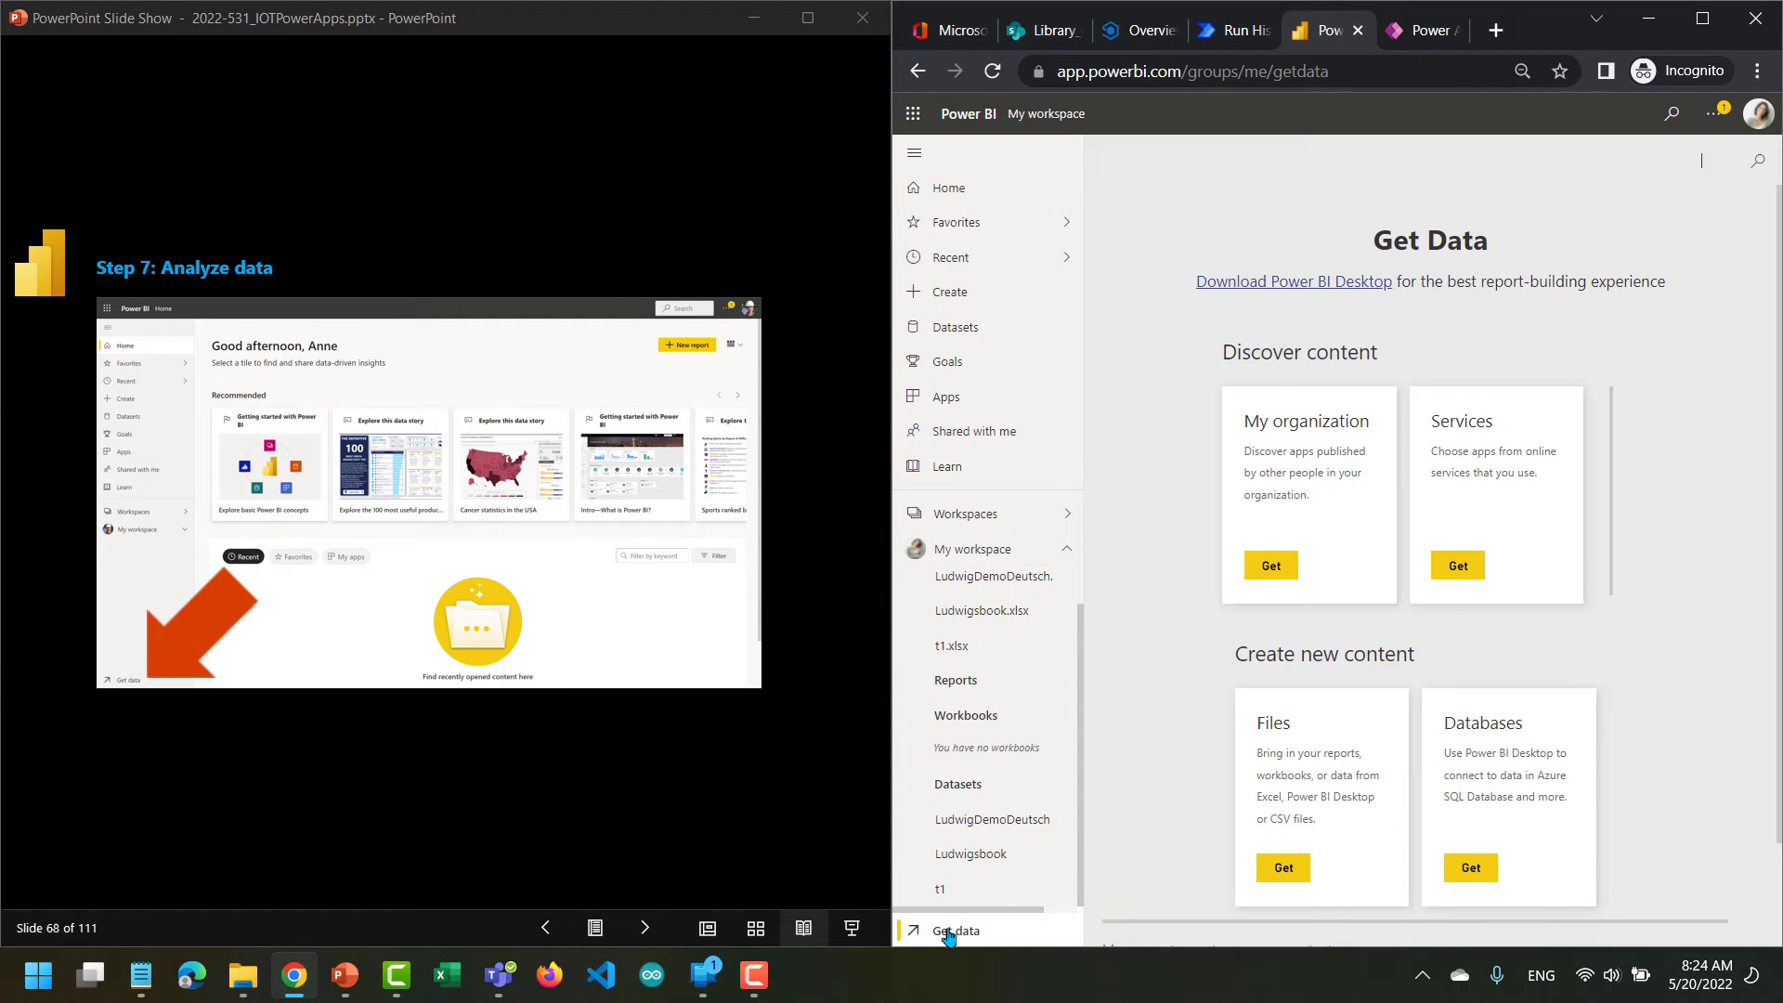
scroll(1155, 754, down, 1)
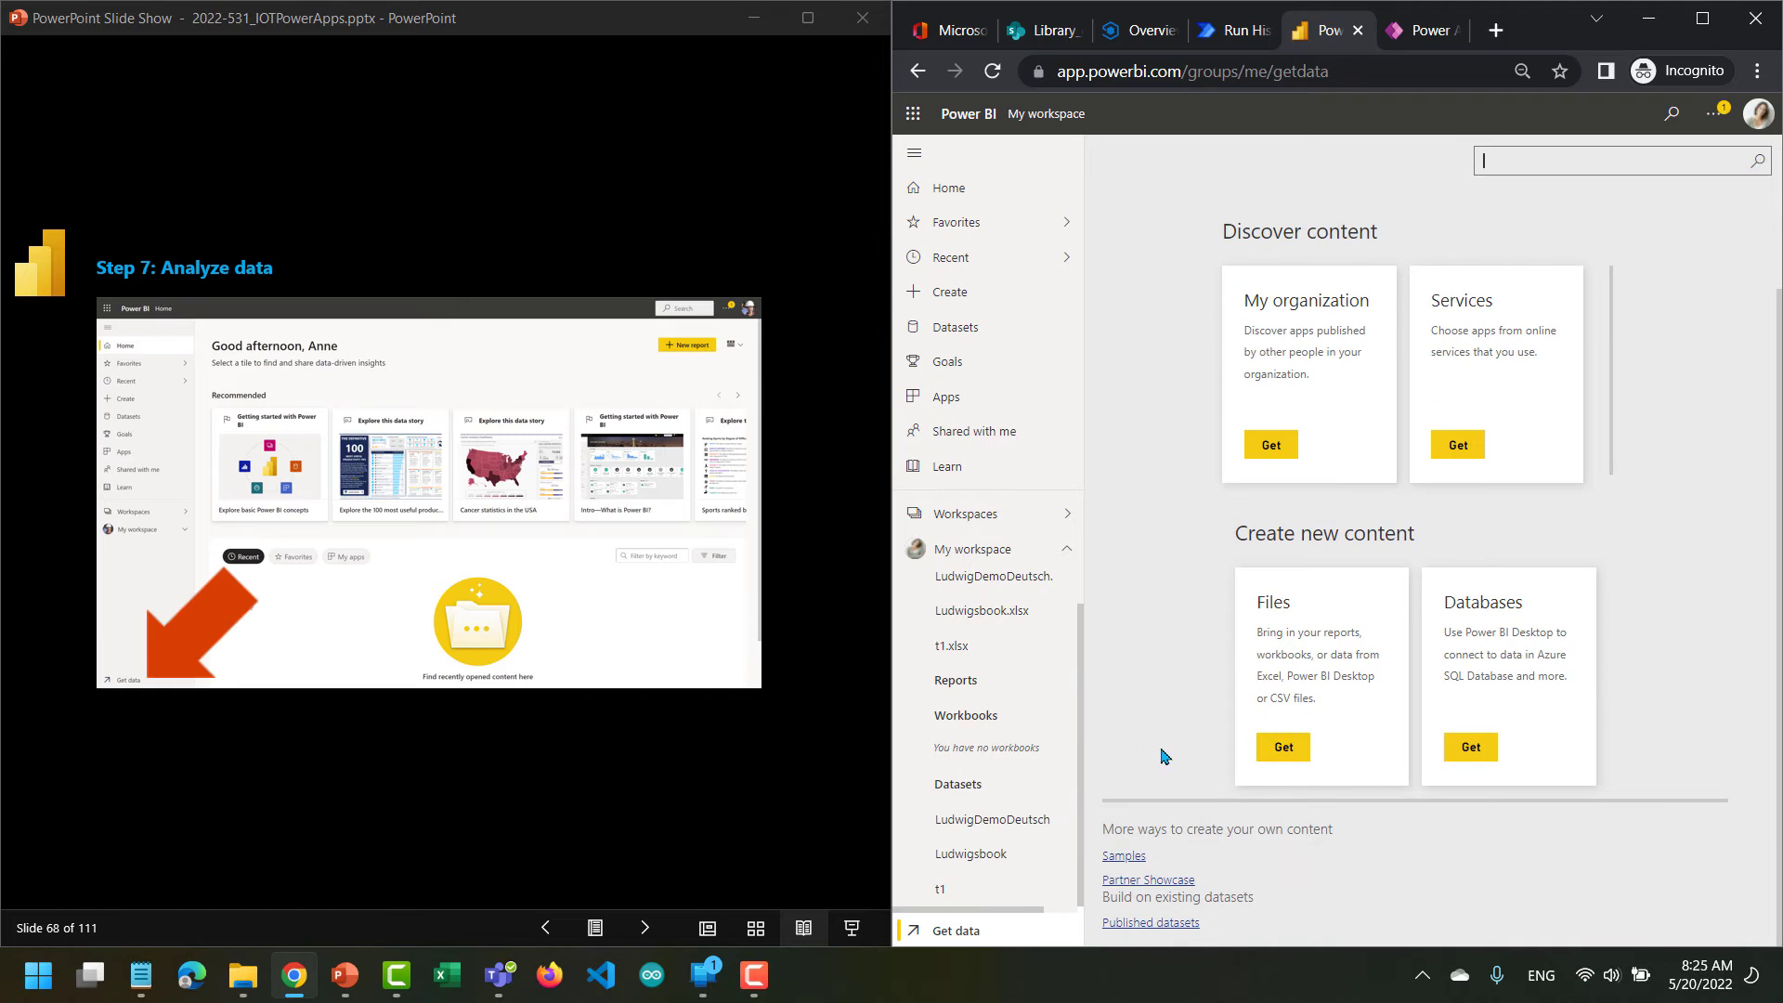
click(1280, 749)
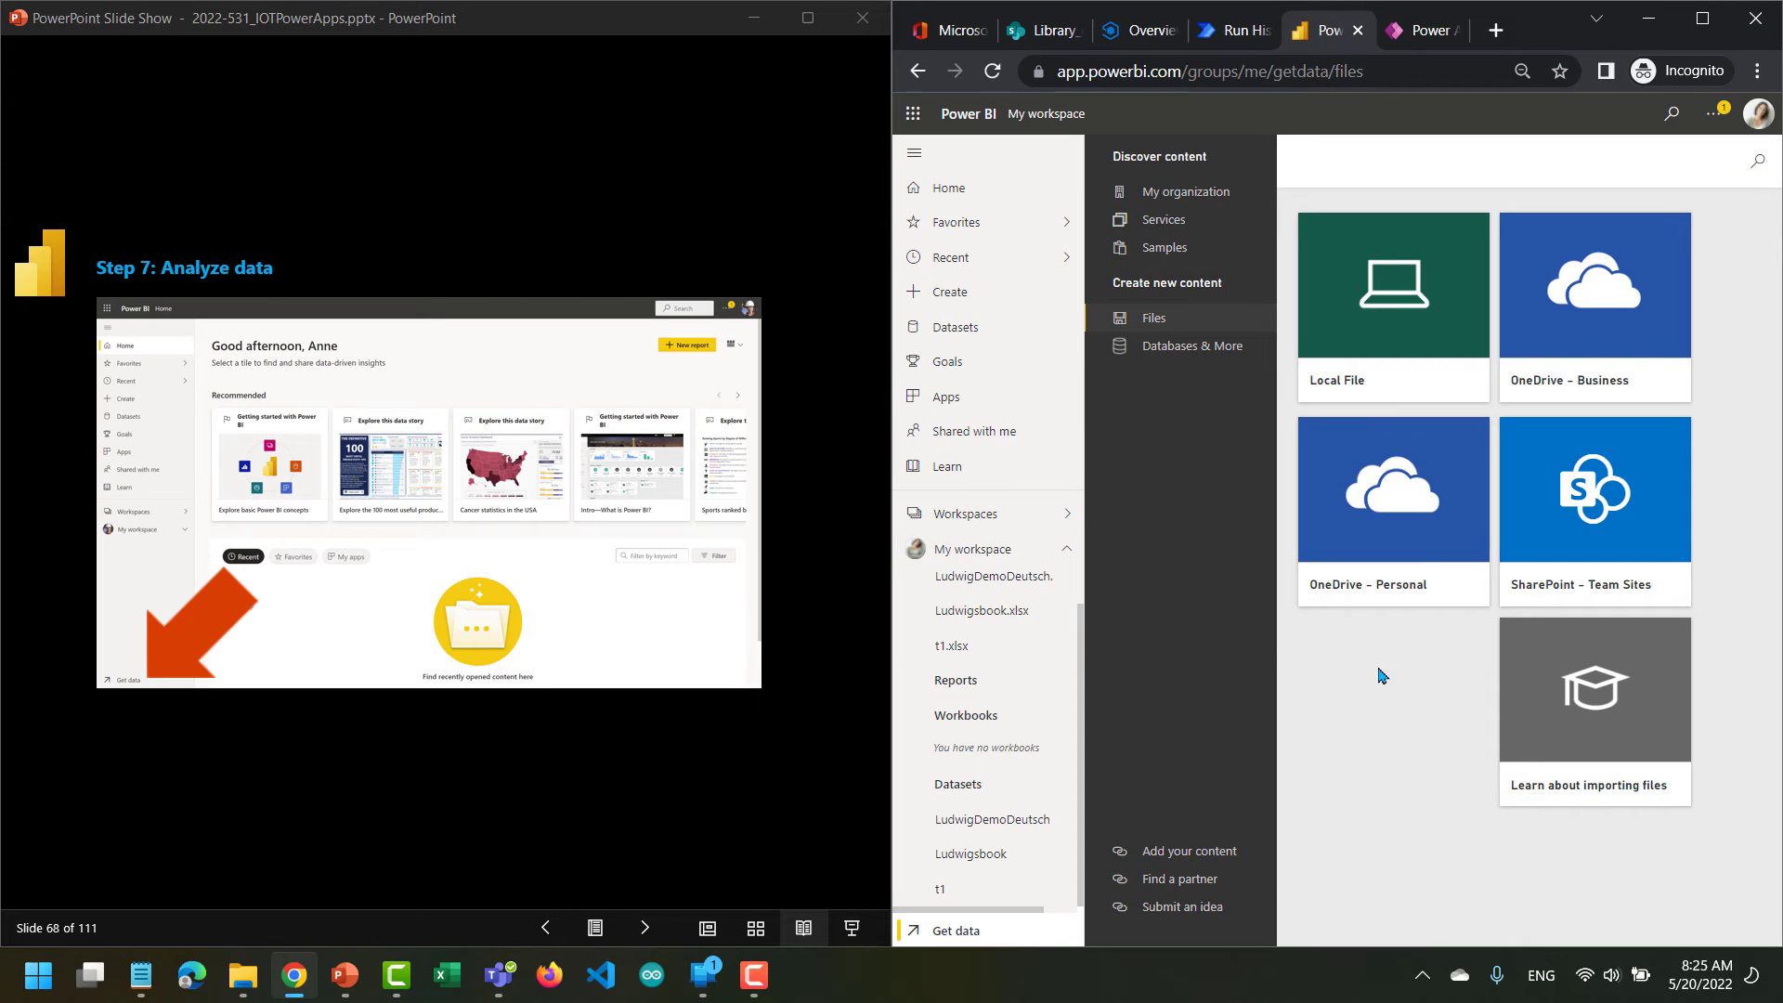
click(1559, 544)
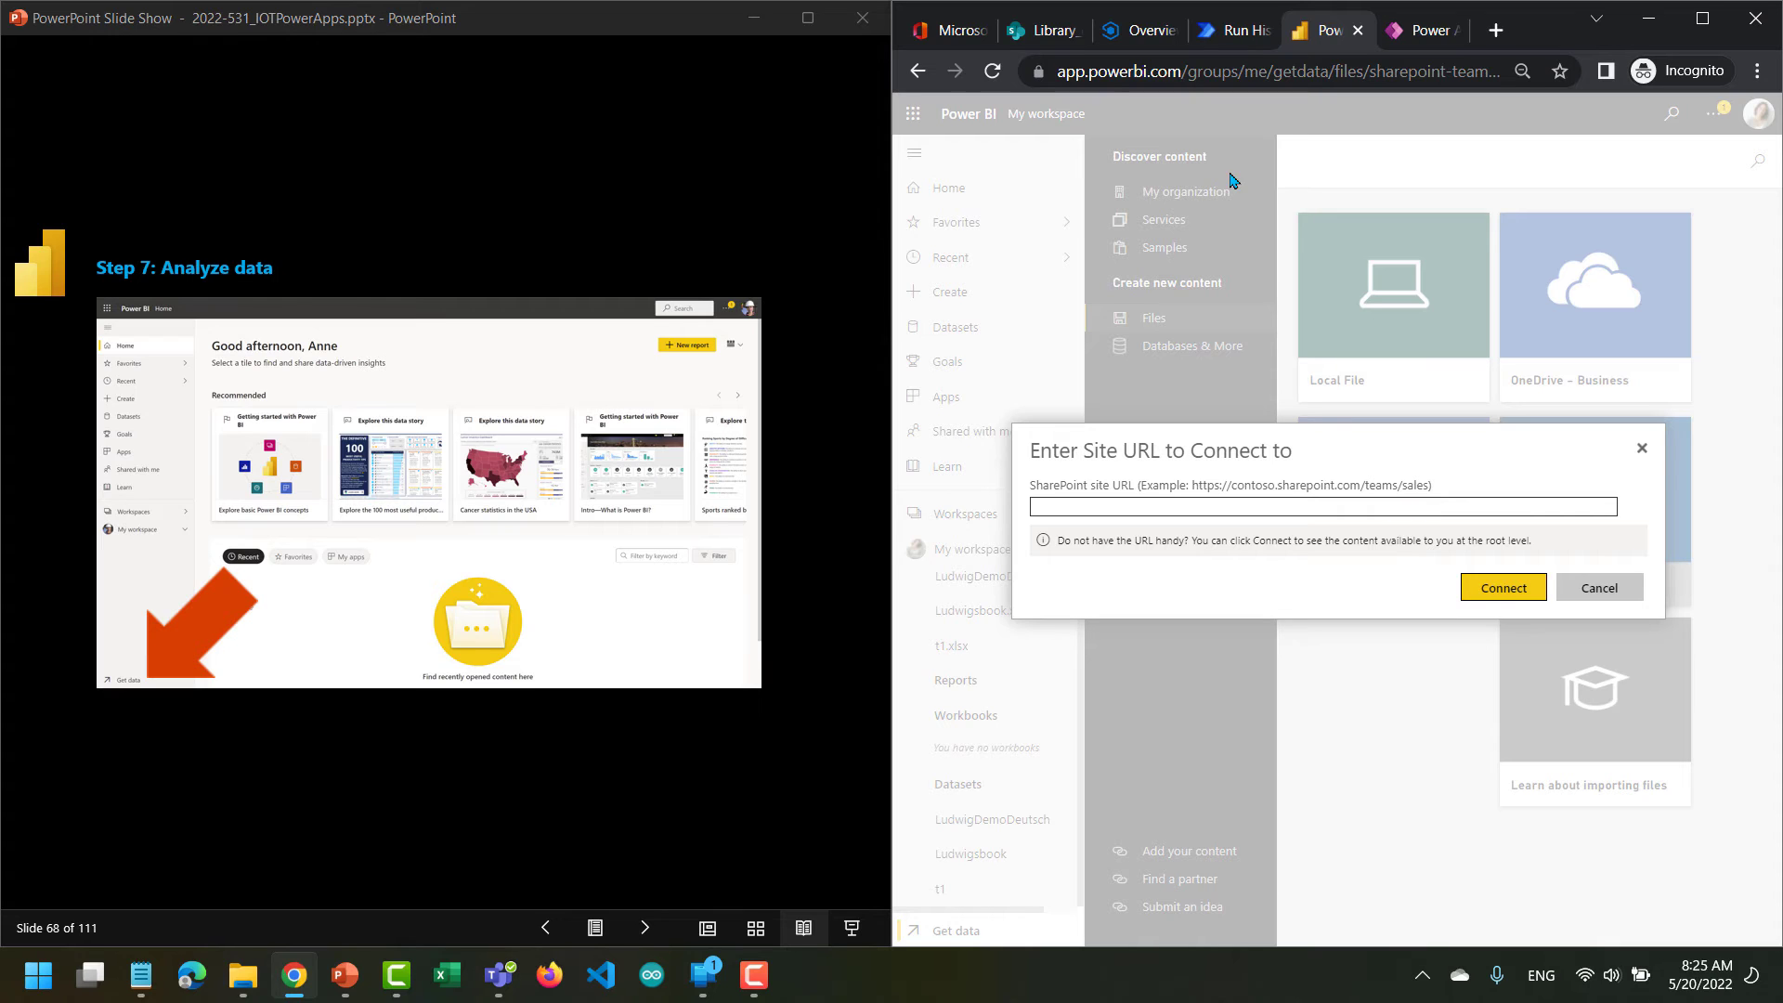
Copy the web address of the Library_dianep document library in SharePoint and paste it as the site URL in Power BI.
click(1040, 37)
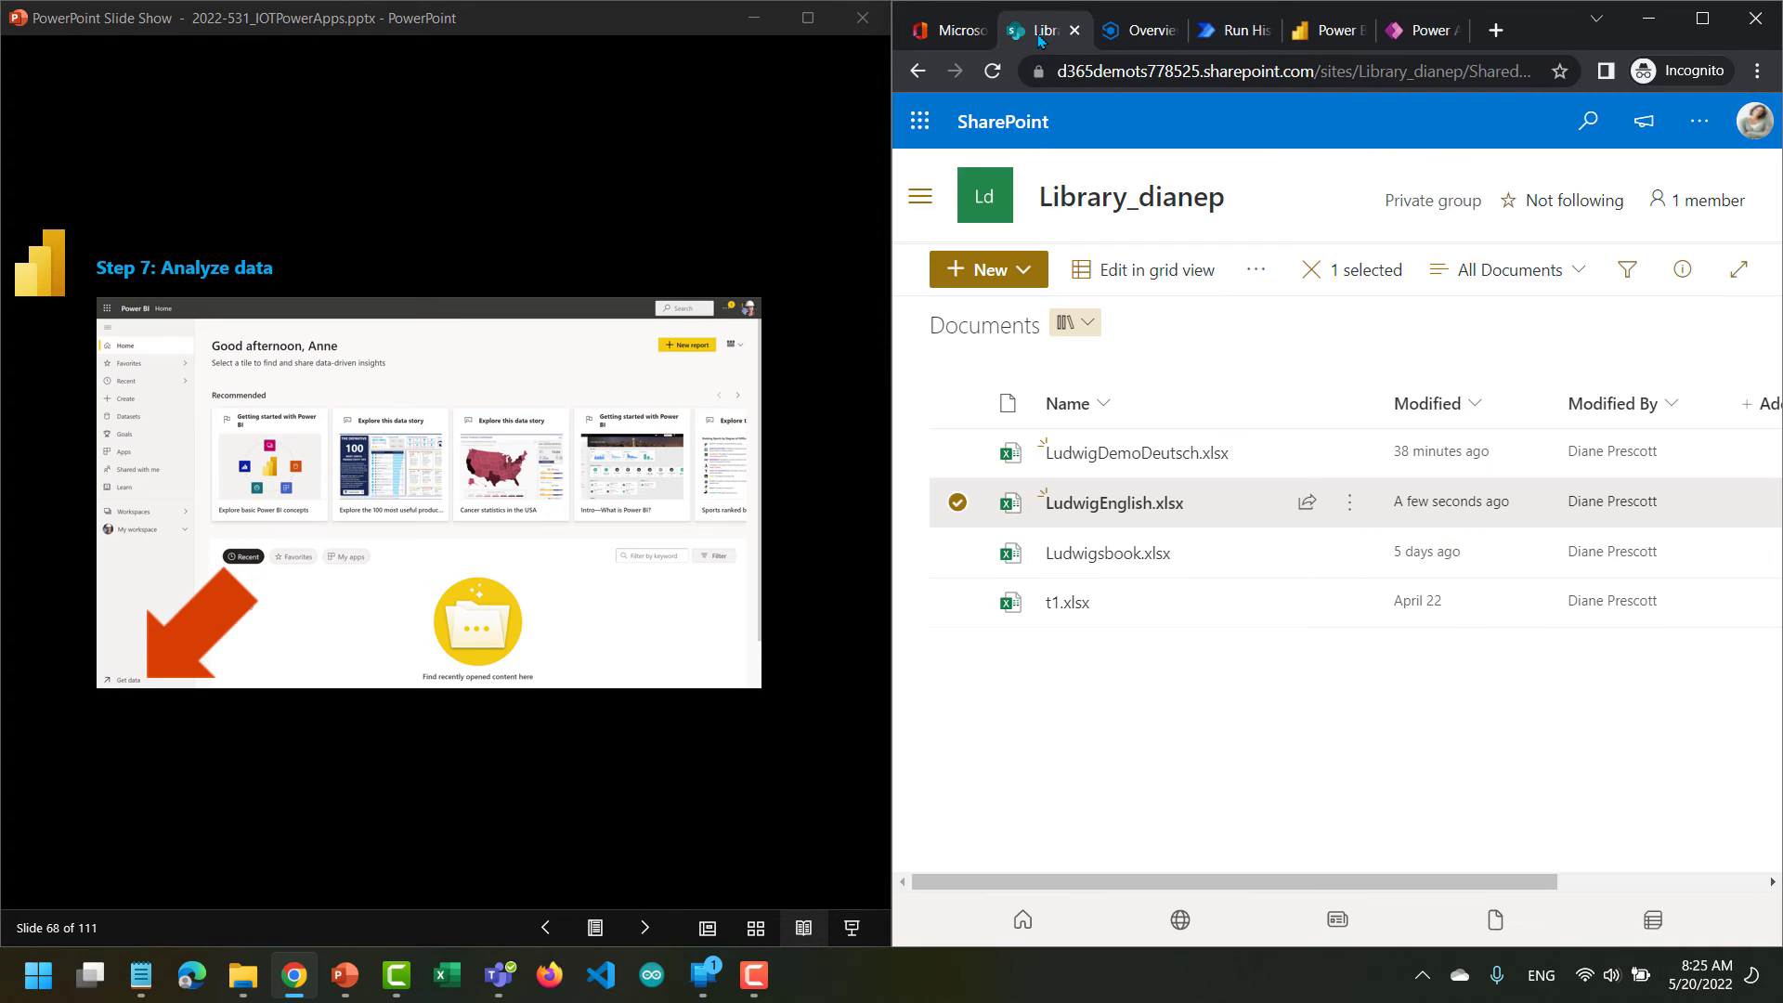
click(1107, 73)
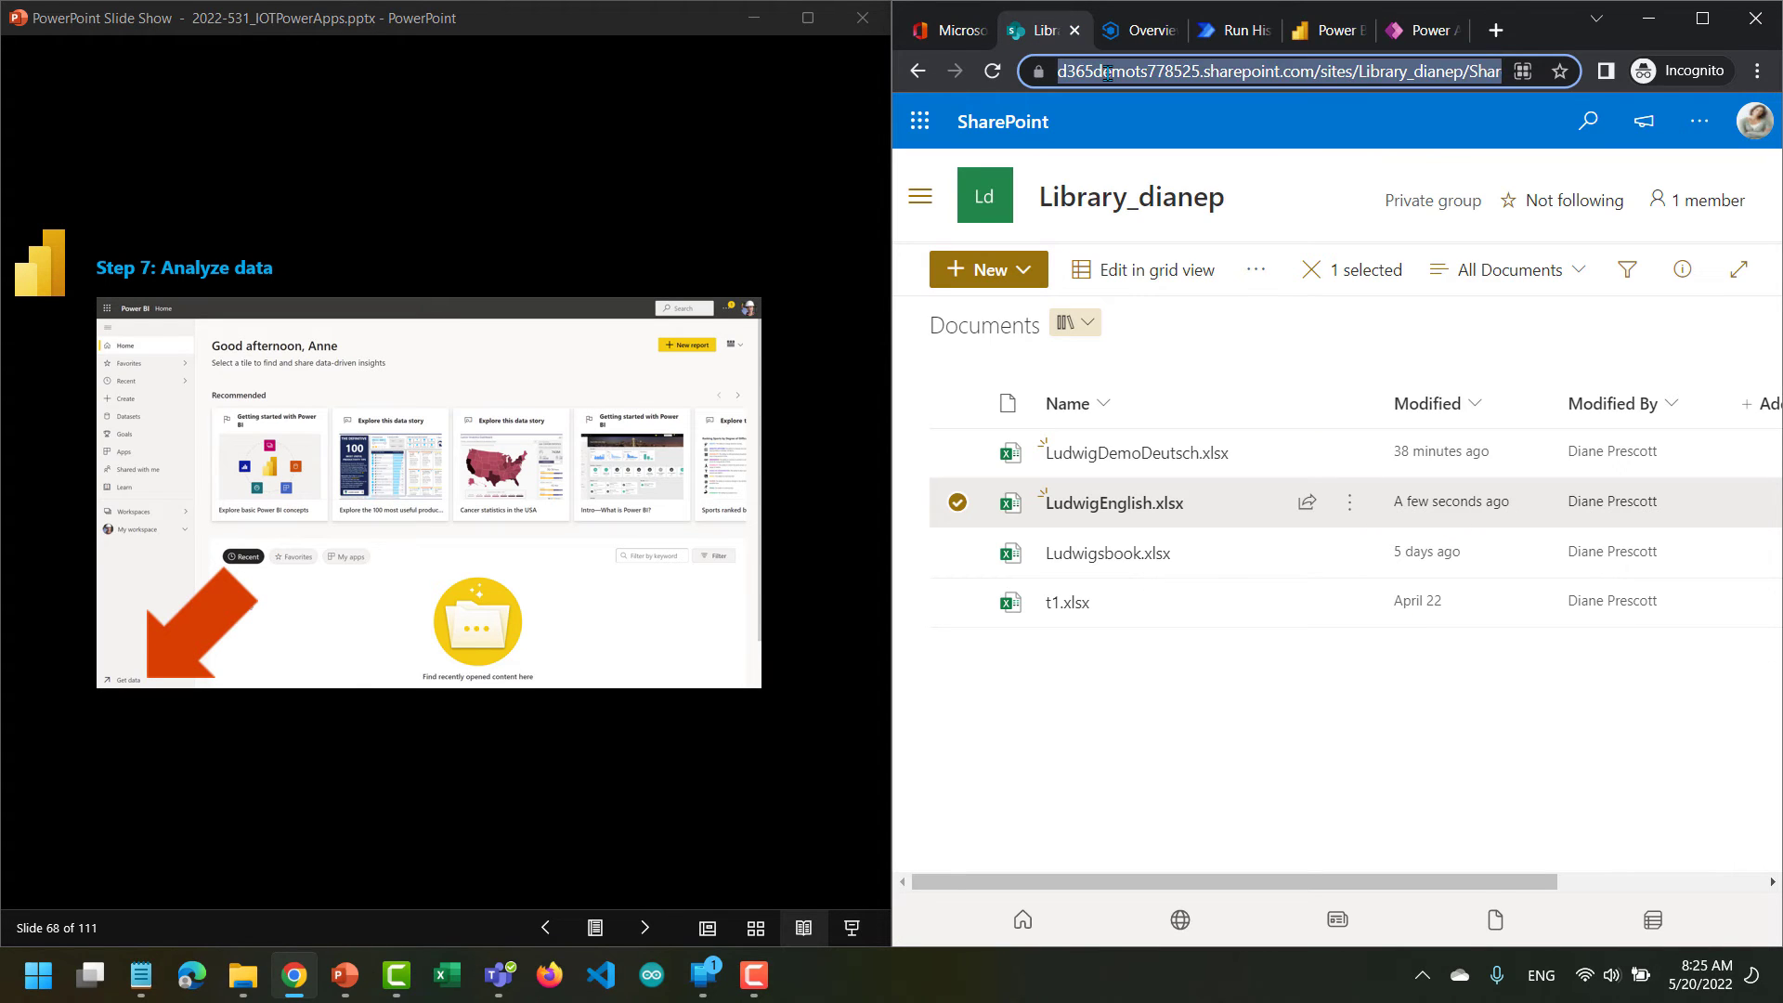
click(1329, 30)
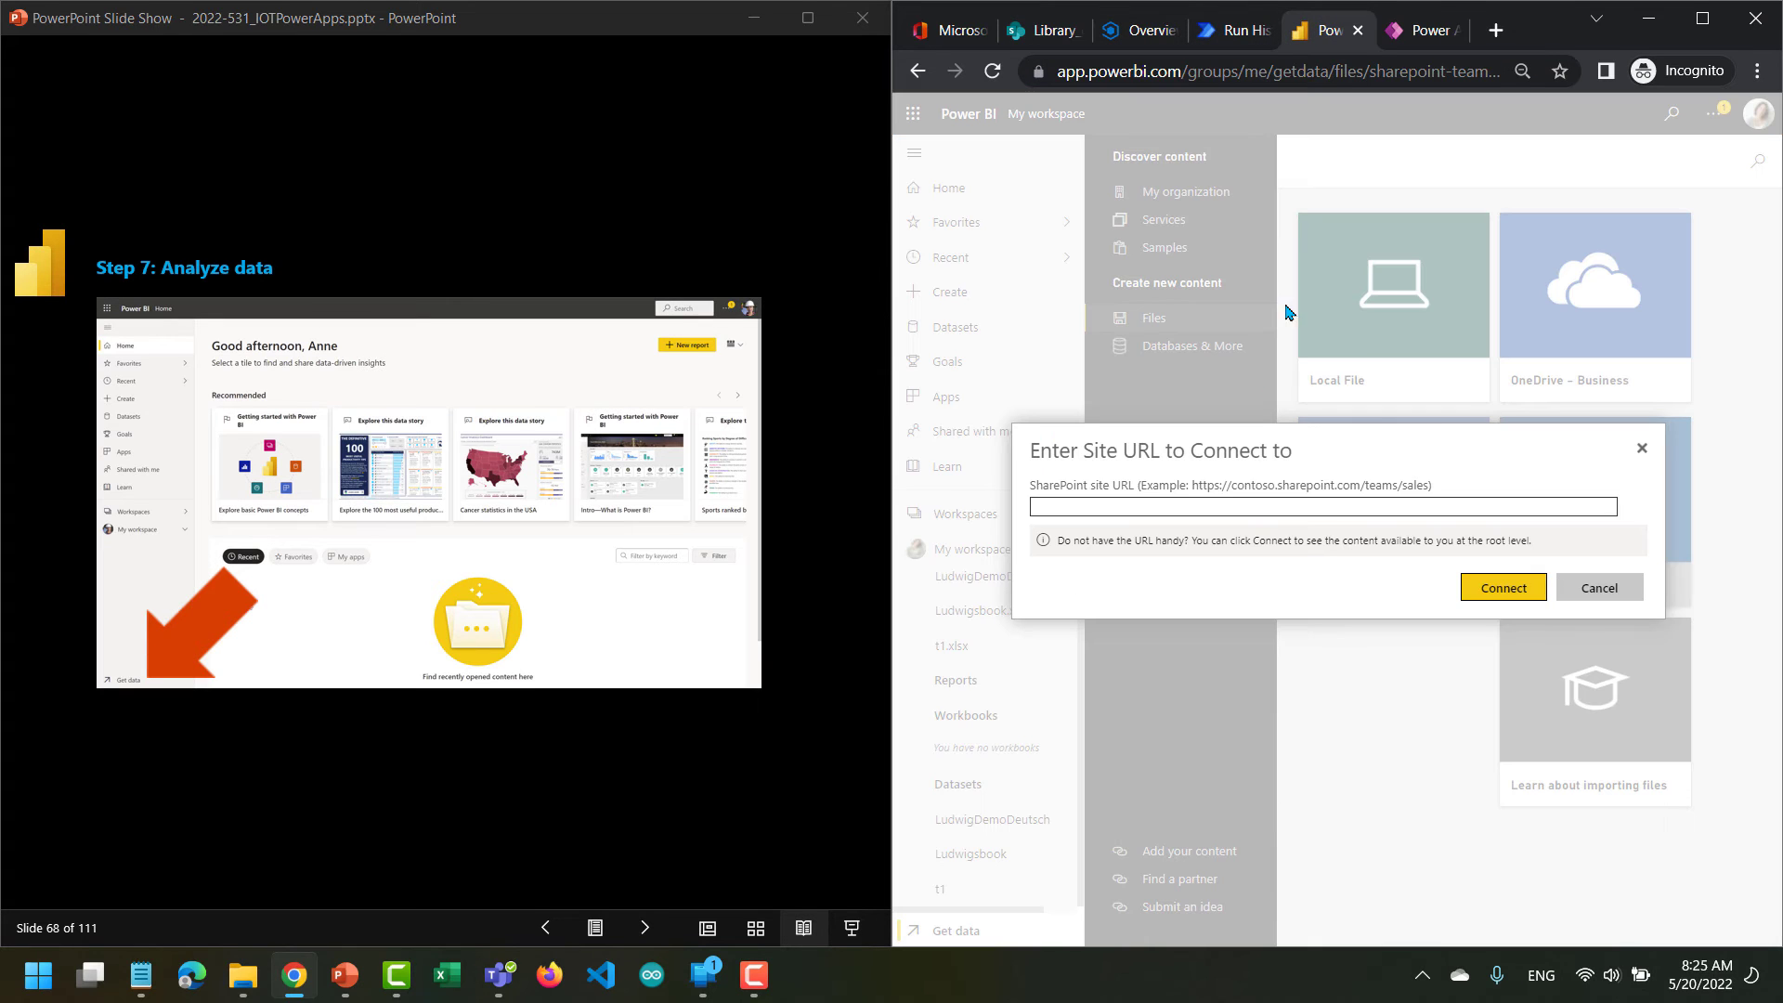
click(1242, 506)
text(https://d365demots778525.sharepoint.com/sites/Library_dianep/Shared%20Documents/Forms/AllItems.aspx)
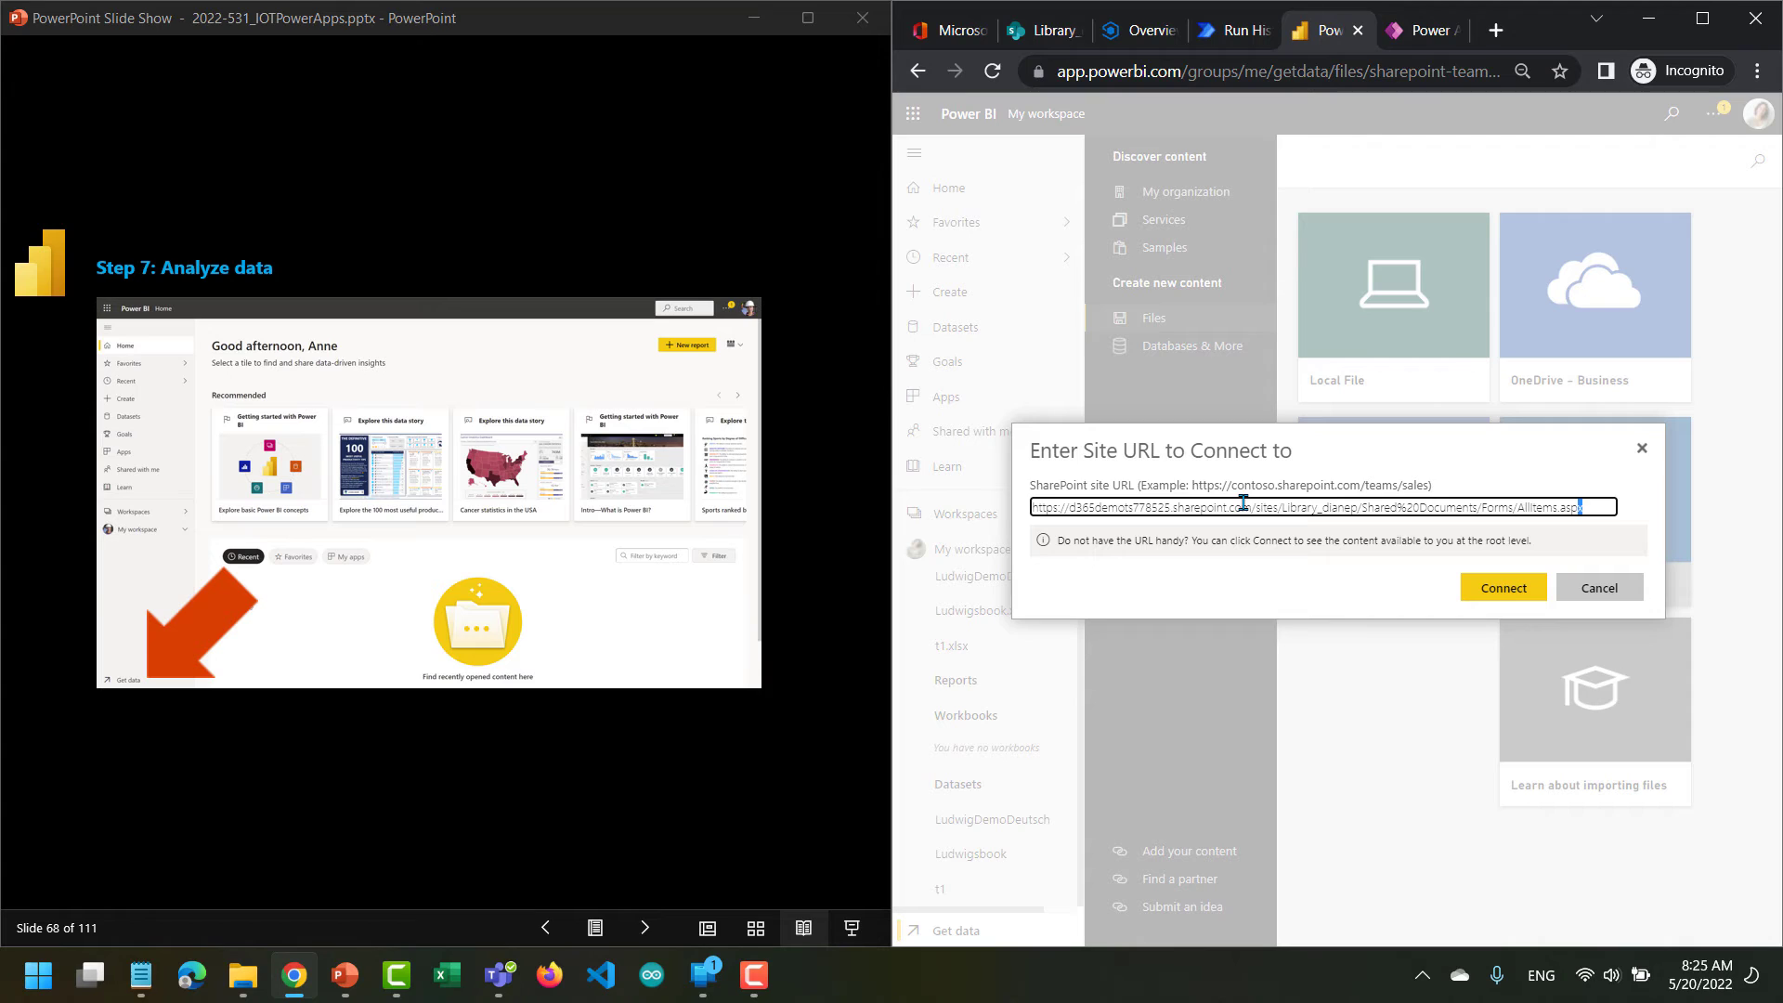
key(shift+Left)
key(shift+Left)
key(shift+Left)
key(shift+Left)
key(shift+Left)
key(shift+Left)
key(shift+Left)
key(shift+Left)
key(shift+Left)
key(shift+Left)
key(shift+Left)
key(shift+Left)
key(shift+Left)
key(shift+Left)
key(shift+Left)
key(shift+Left)
key(shift+Left)
key(shift+Left)
key(shift+Left)
key(shift+Left)
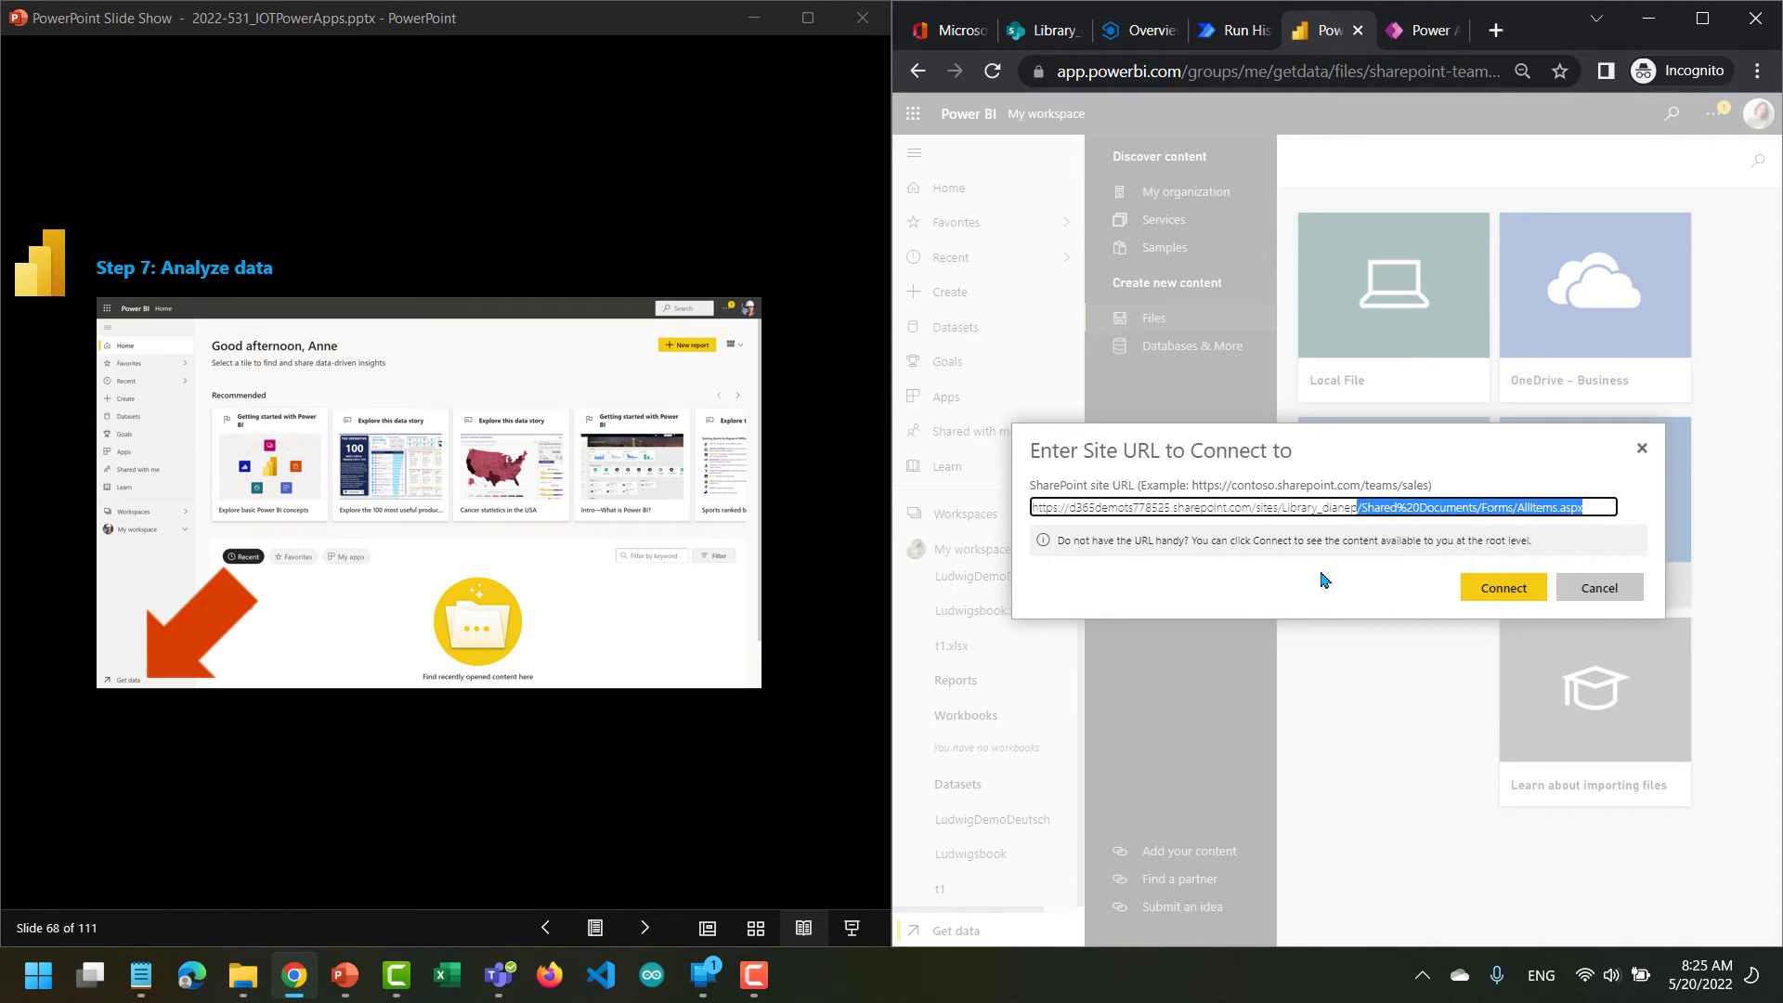
key(BackSpace)
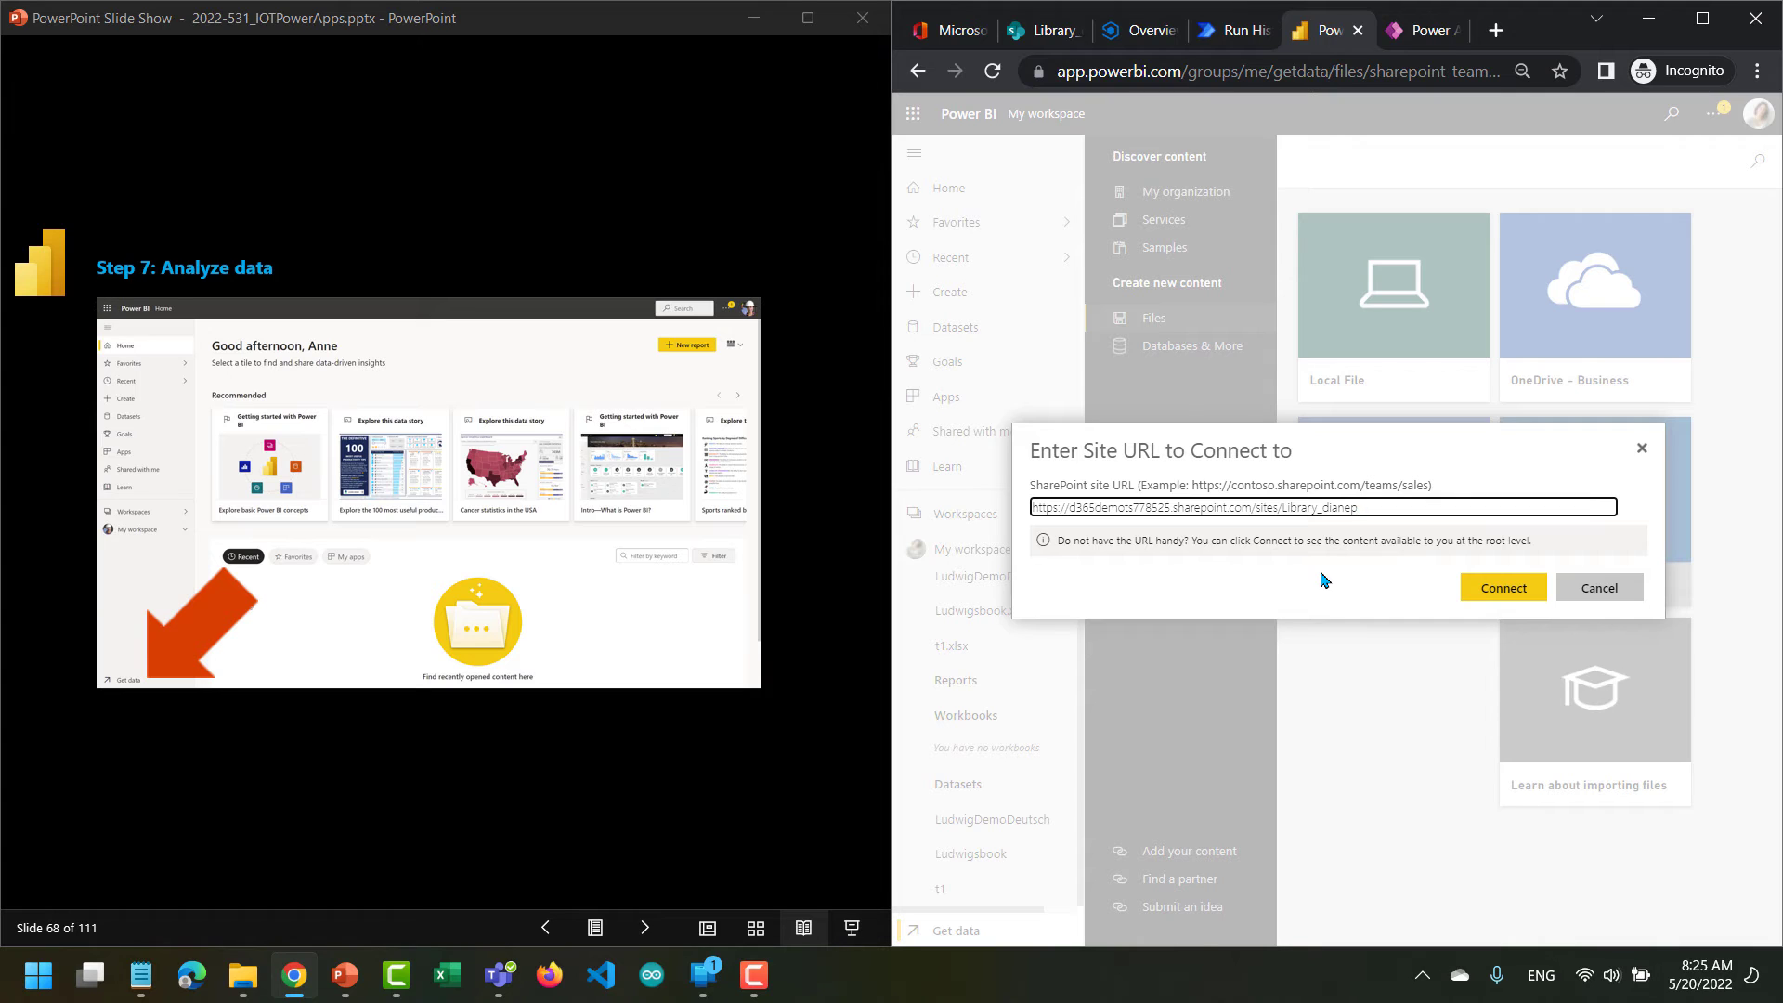
click(1477, 588)
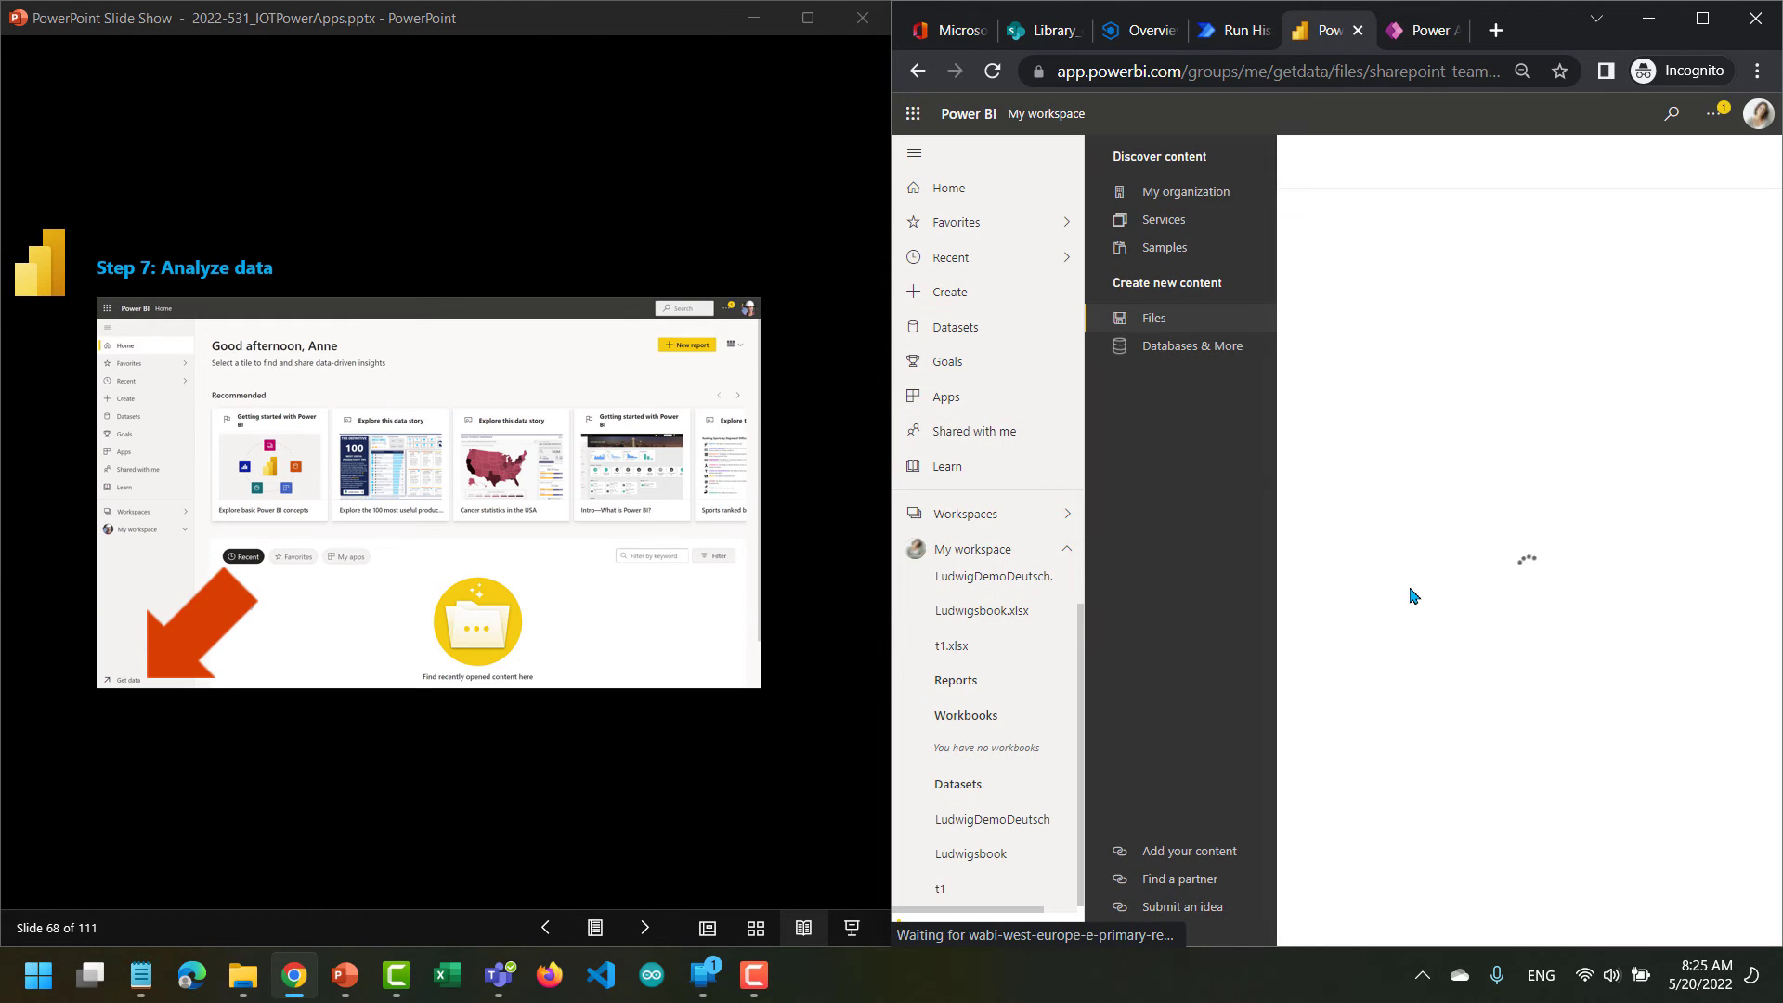
Connect to LudwigEnglish.xlsx in the site's Shared Documents library and import its Excel data into Power BI.
click(913, 152)
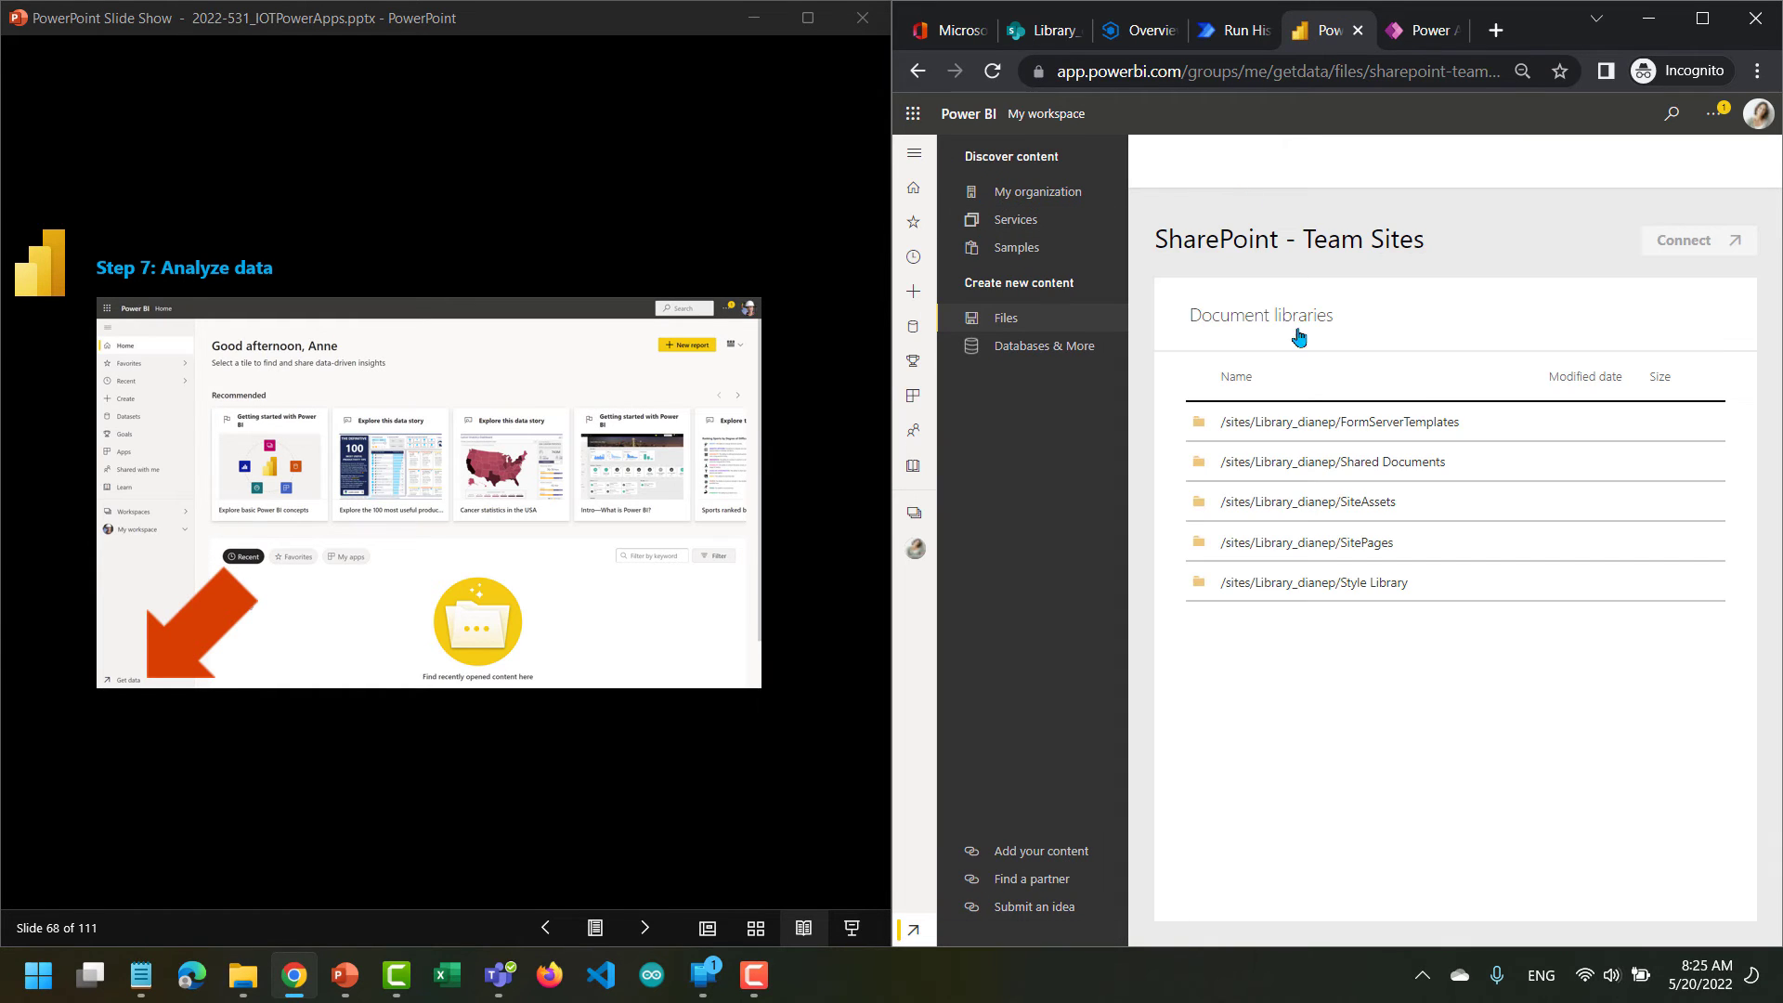
click(1318, 468)
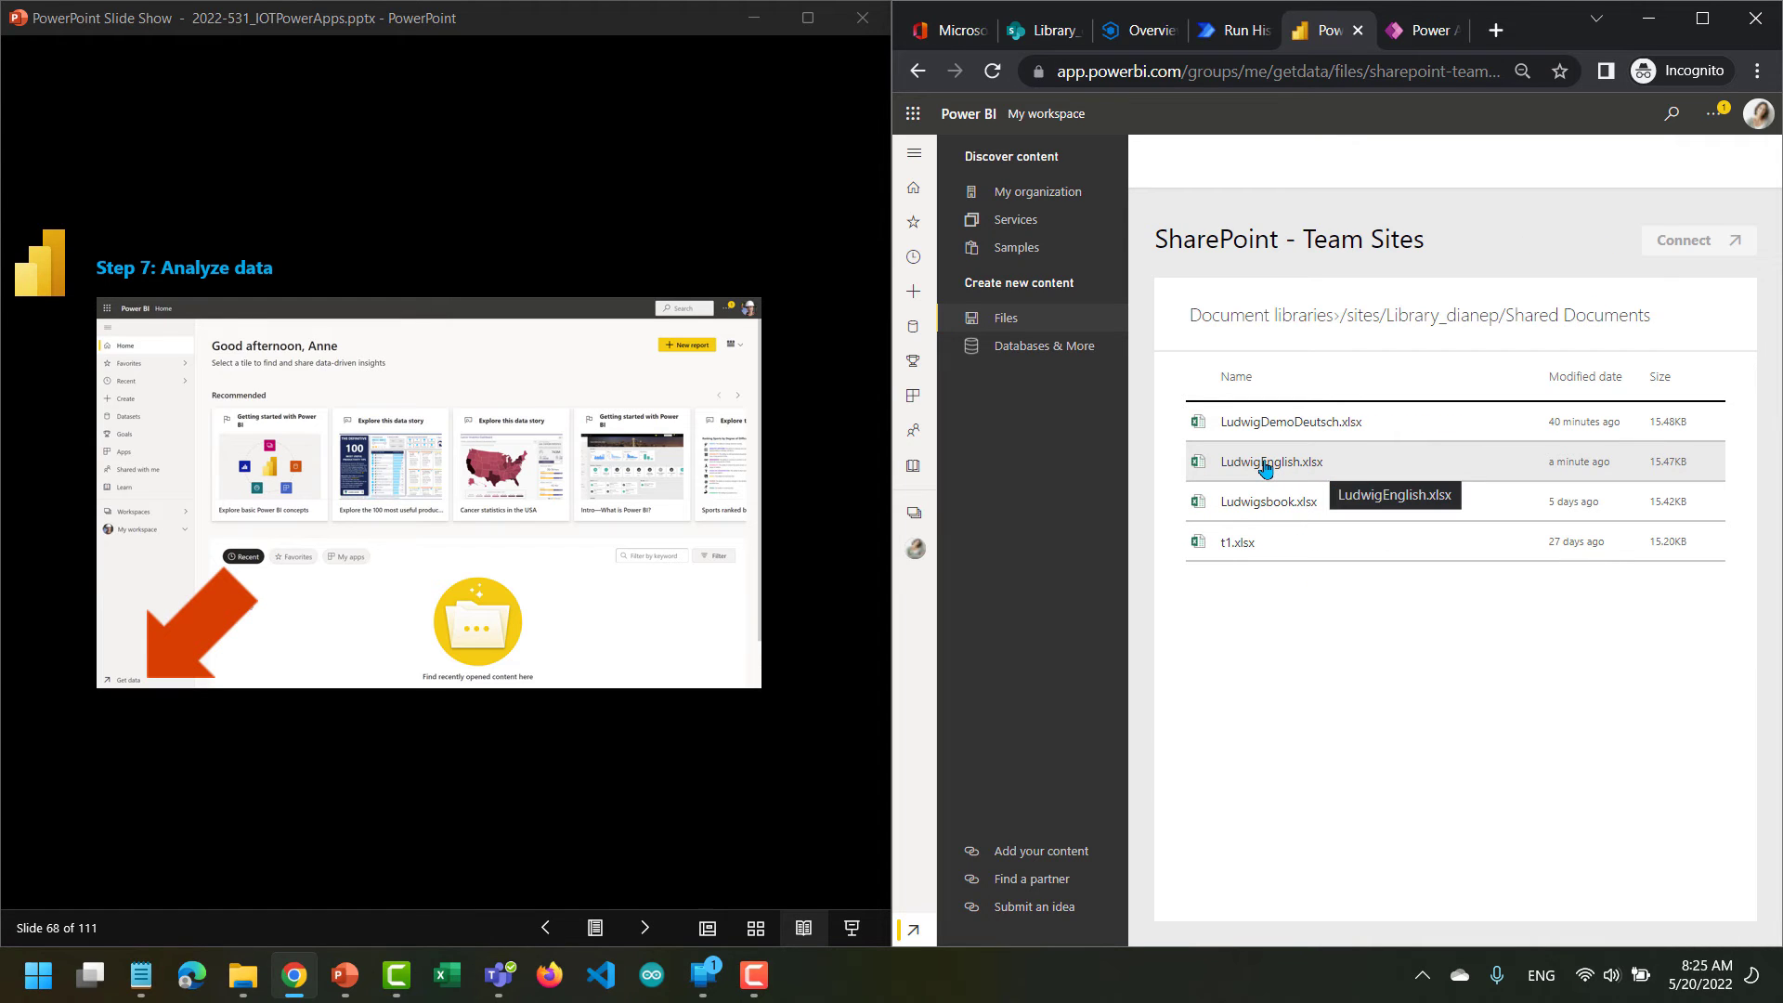
click(1264, 467)
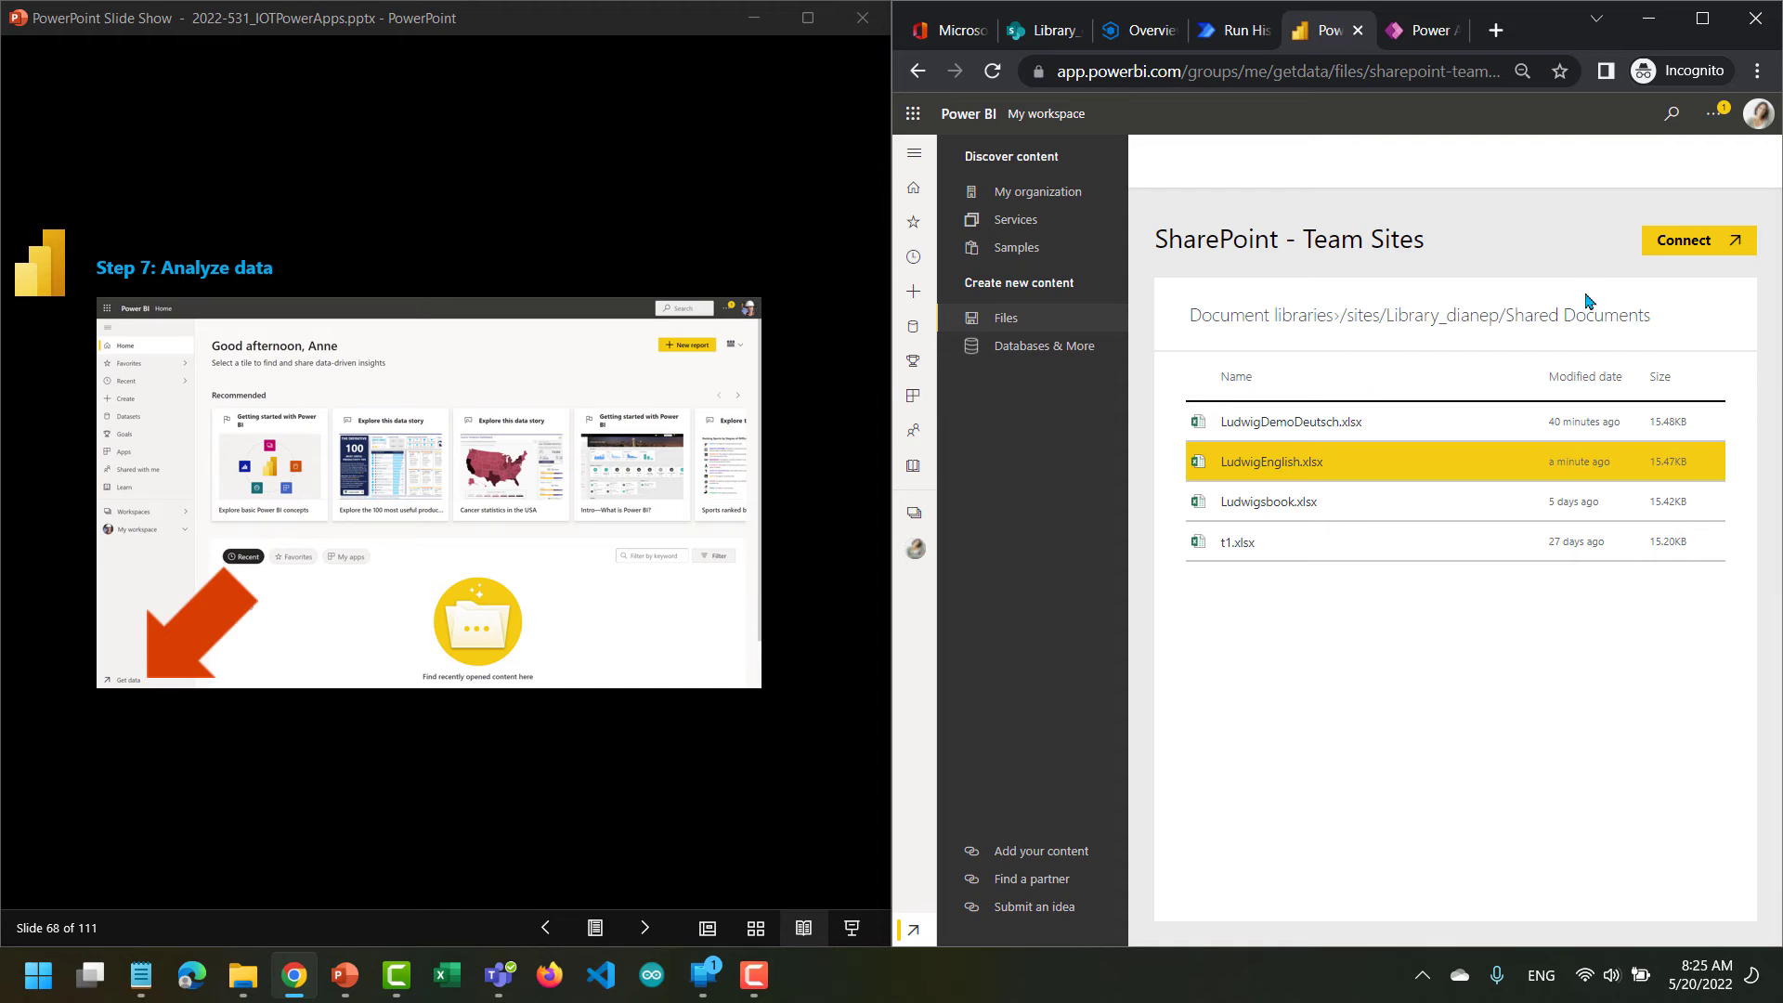
click(1672, 252)
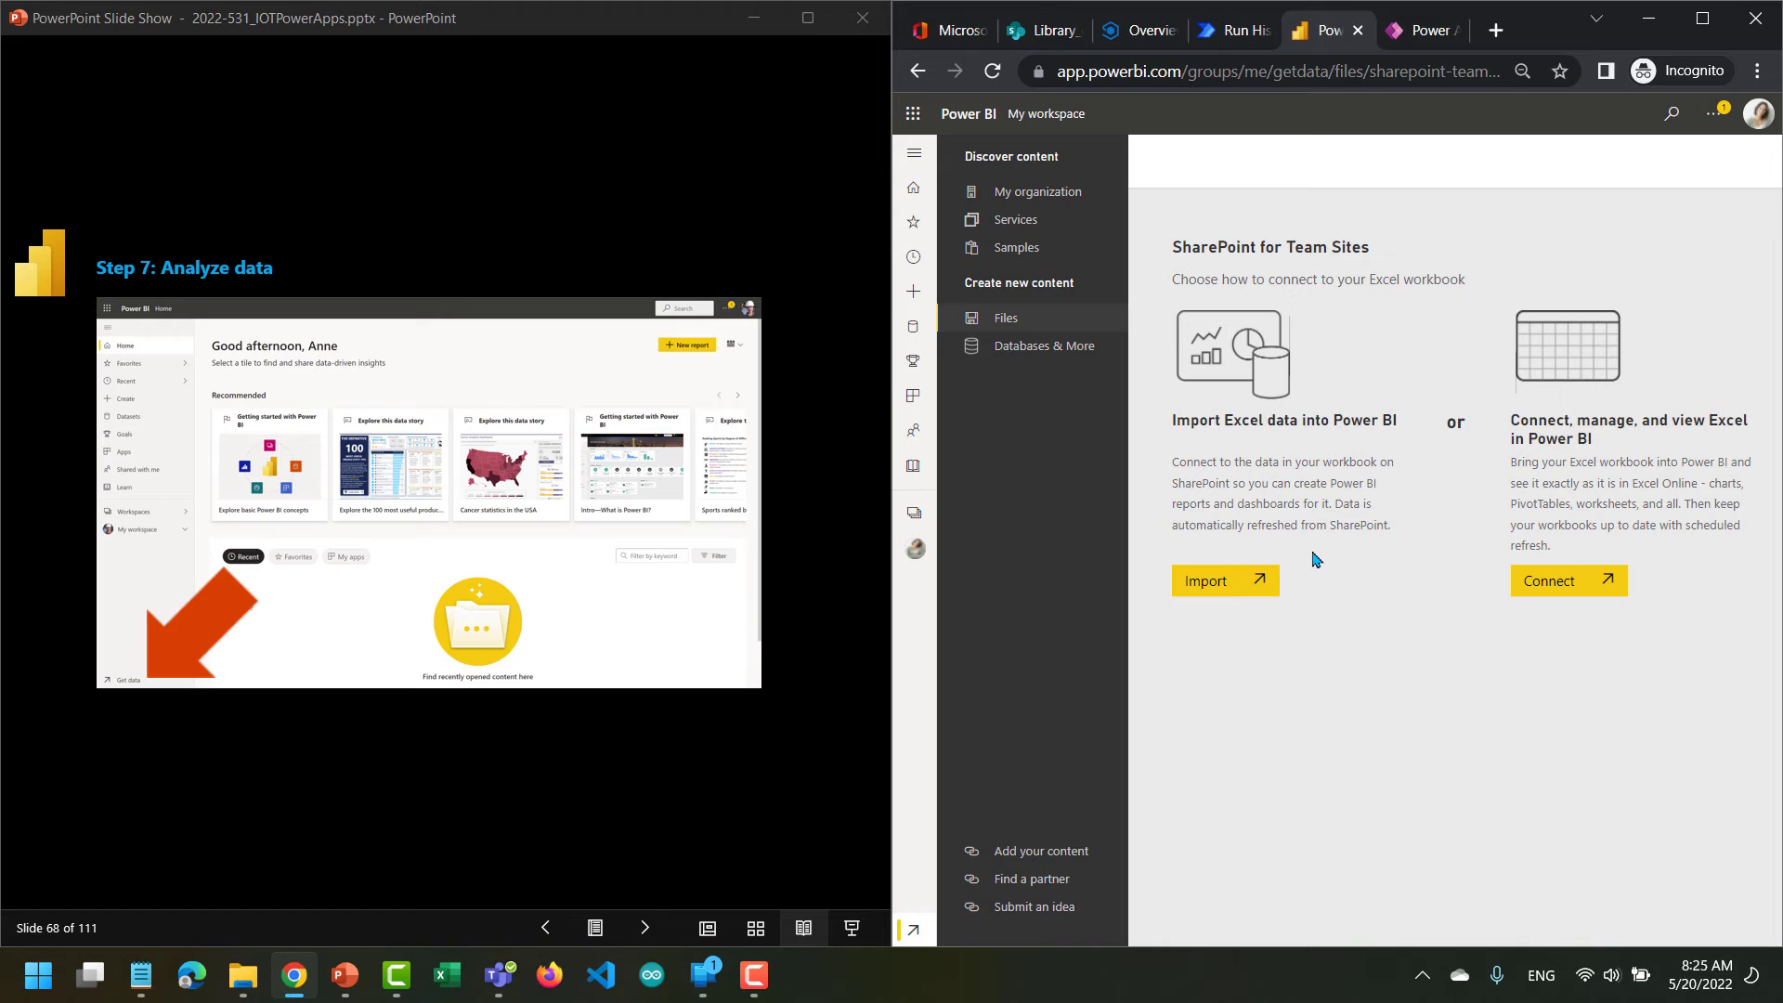
click(1223, 586)
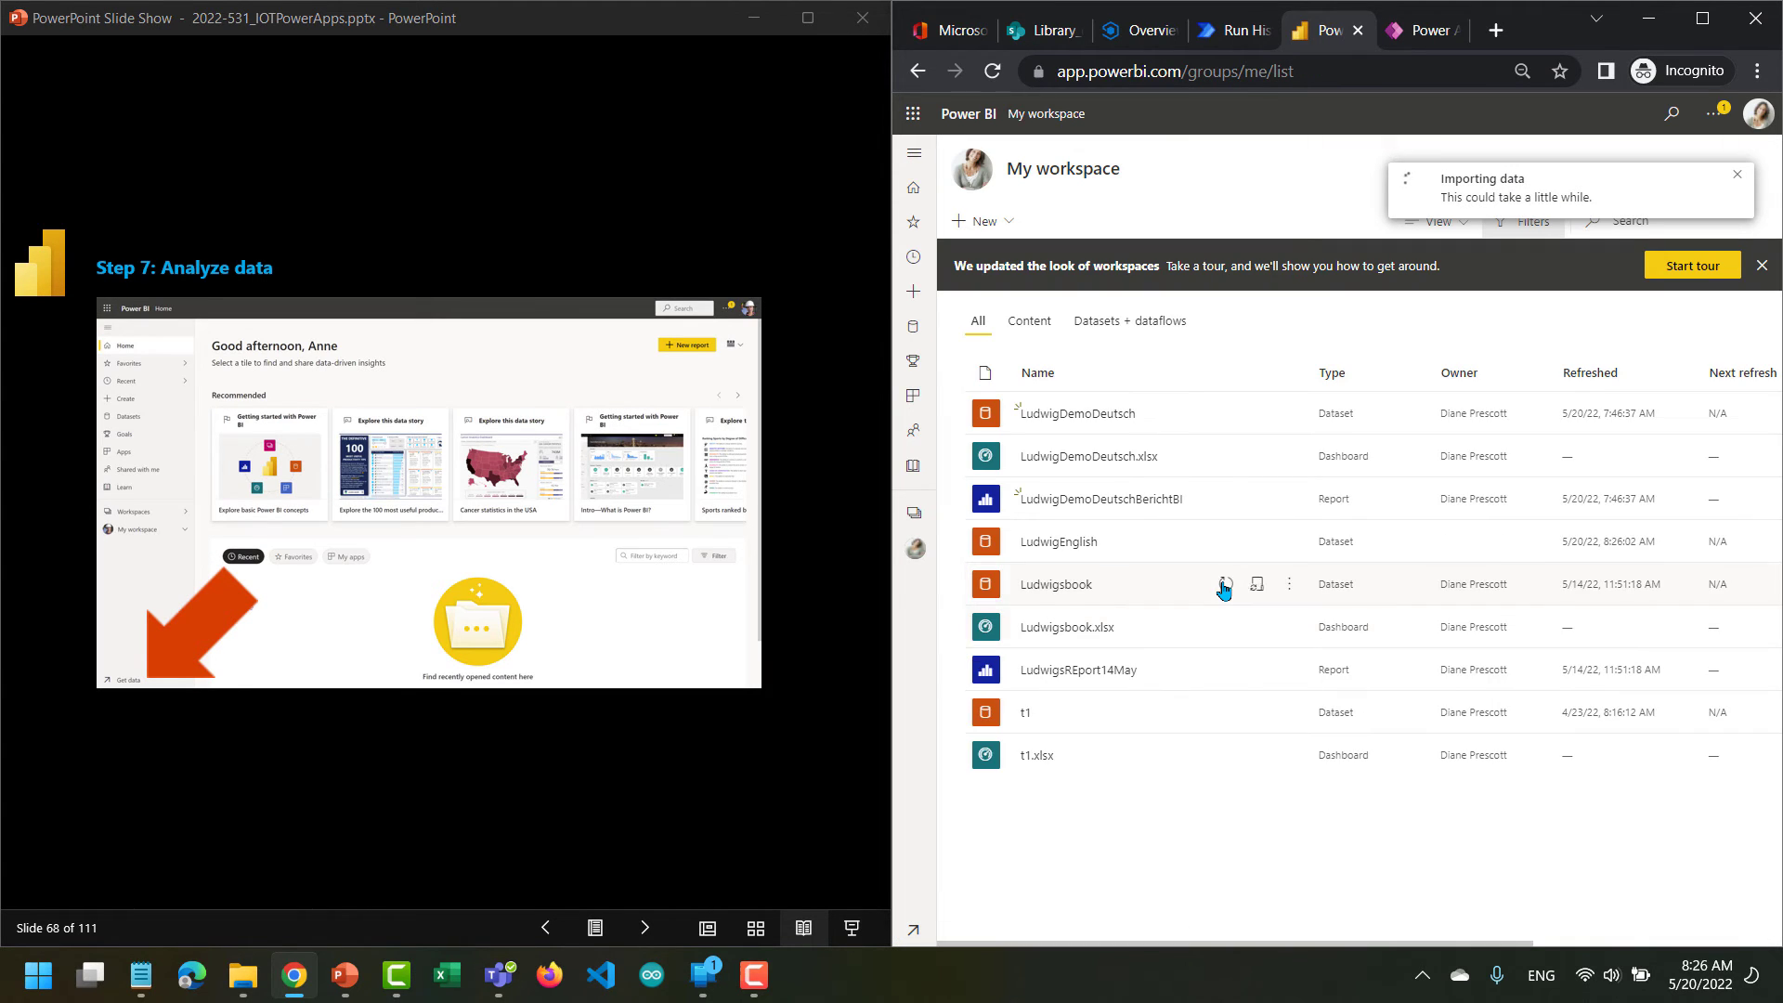
Advance the lab slides through the Step 7 data import instructions to slide 79, about opening the workbook's dashboard.
click(646, 925)
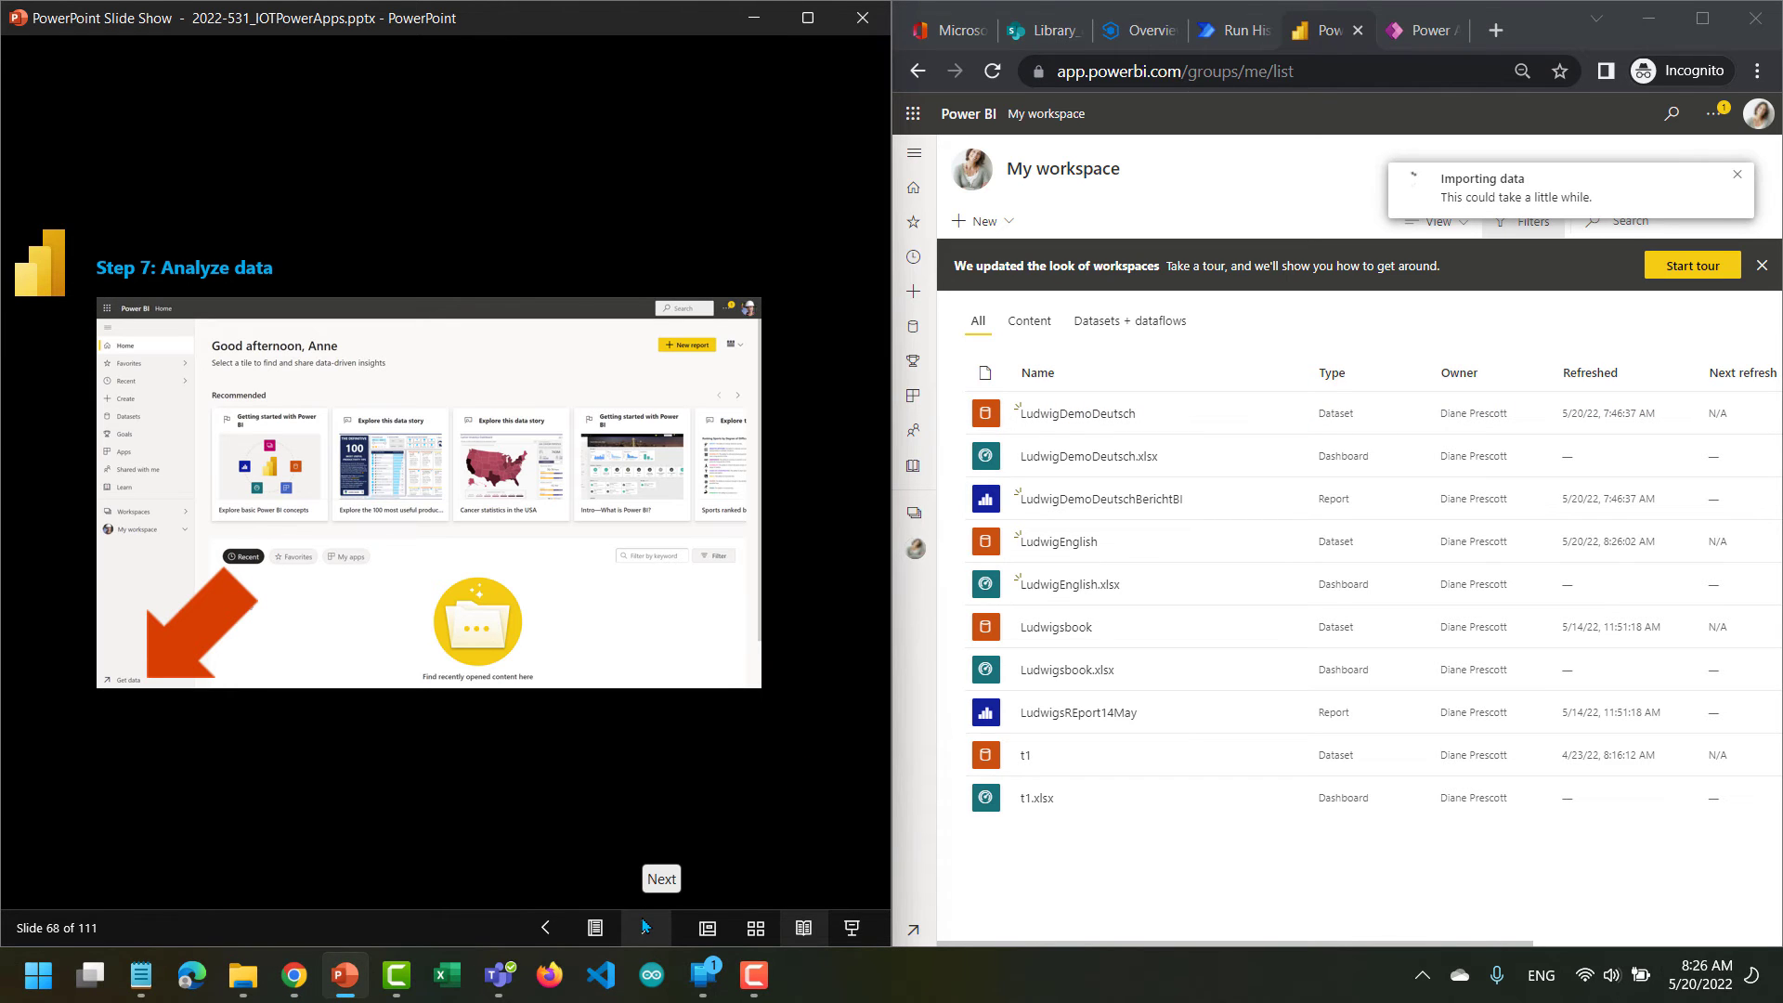
click(645, 926)
click(645, 926)
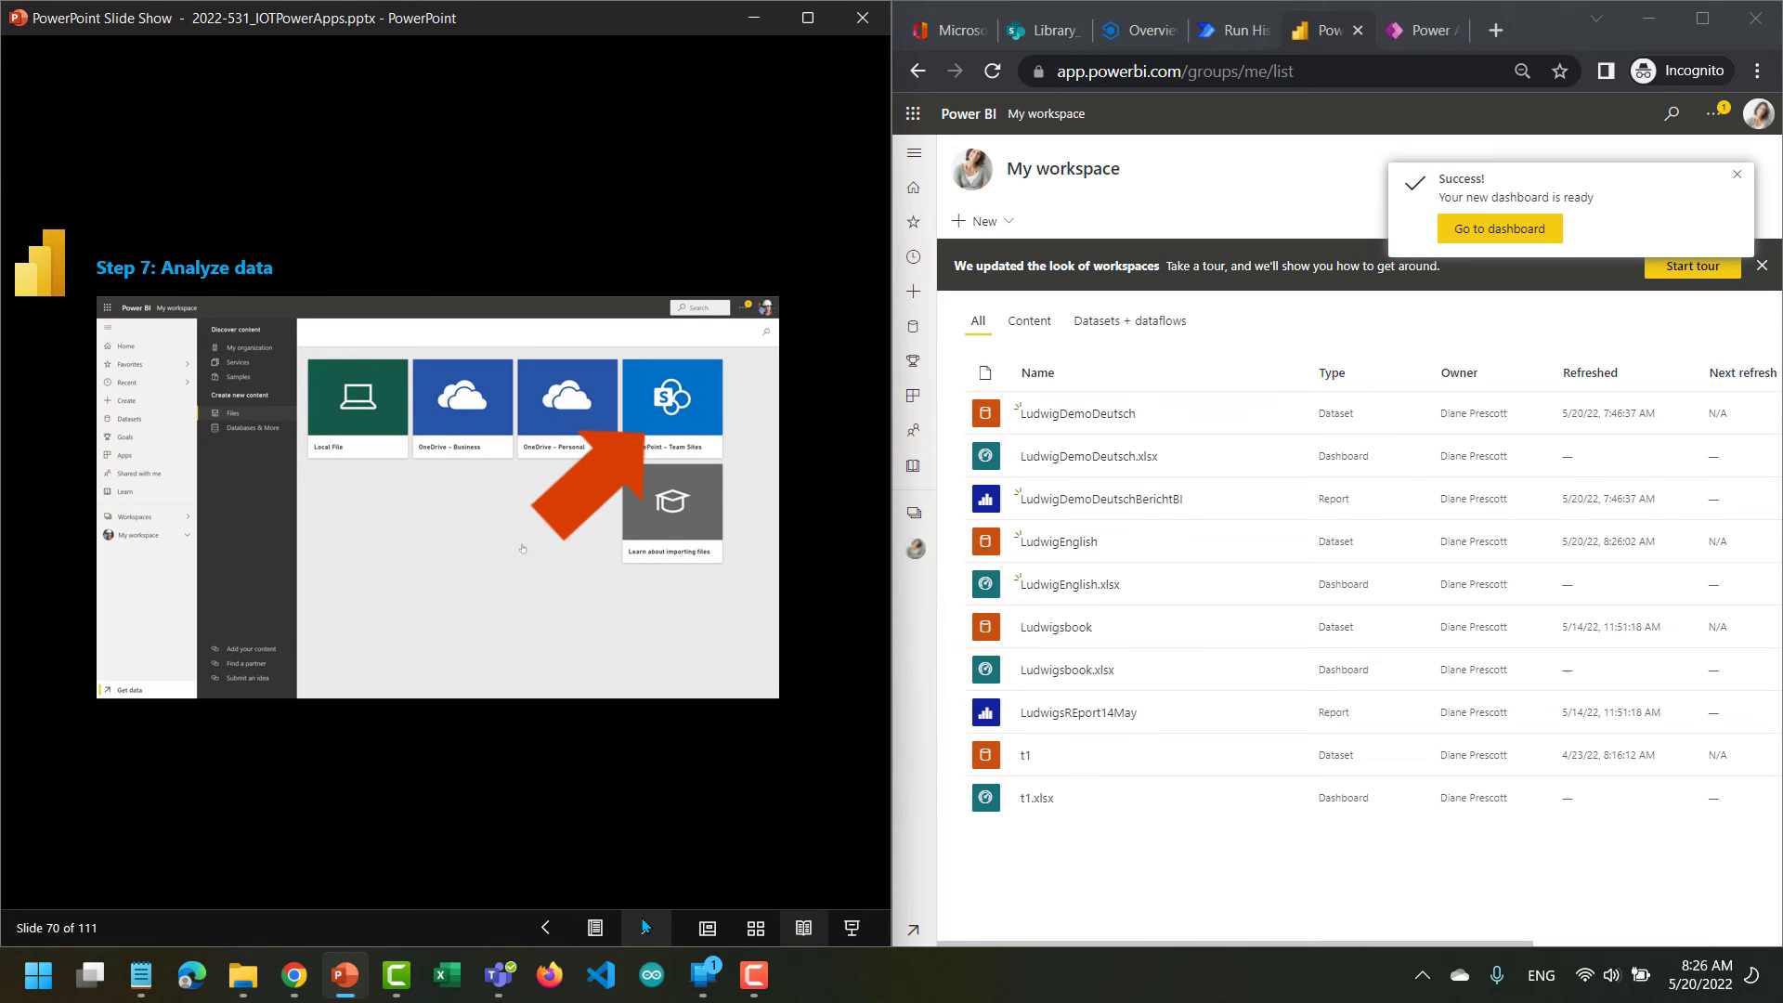
click(646, 926)
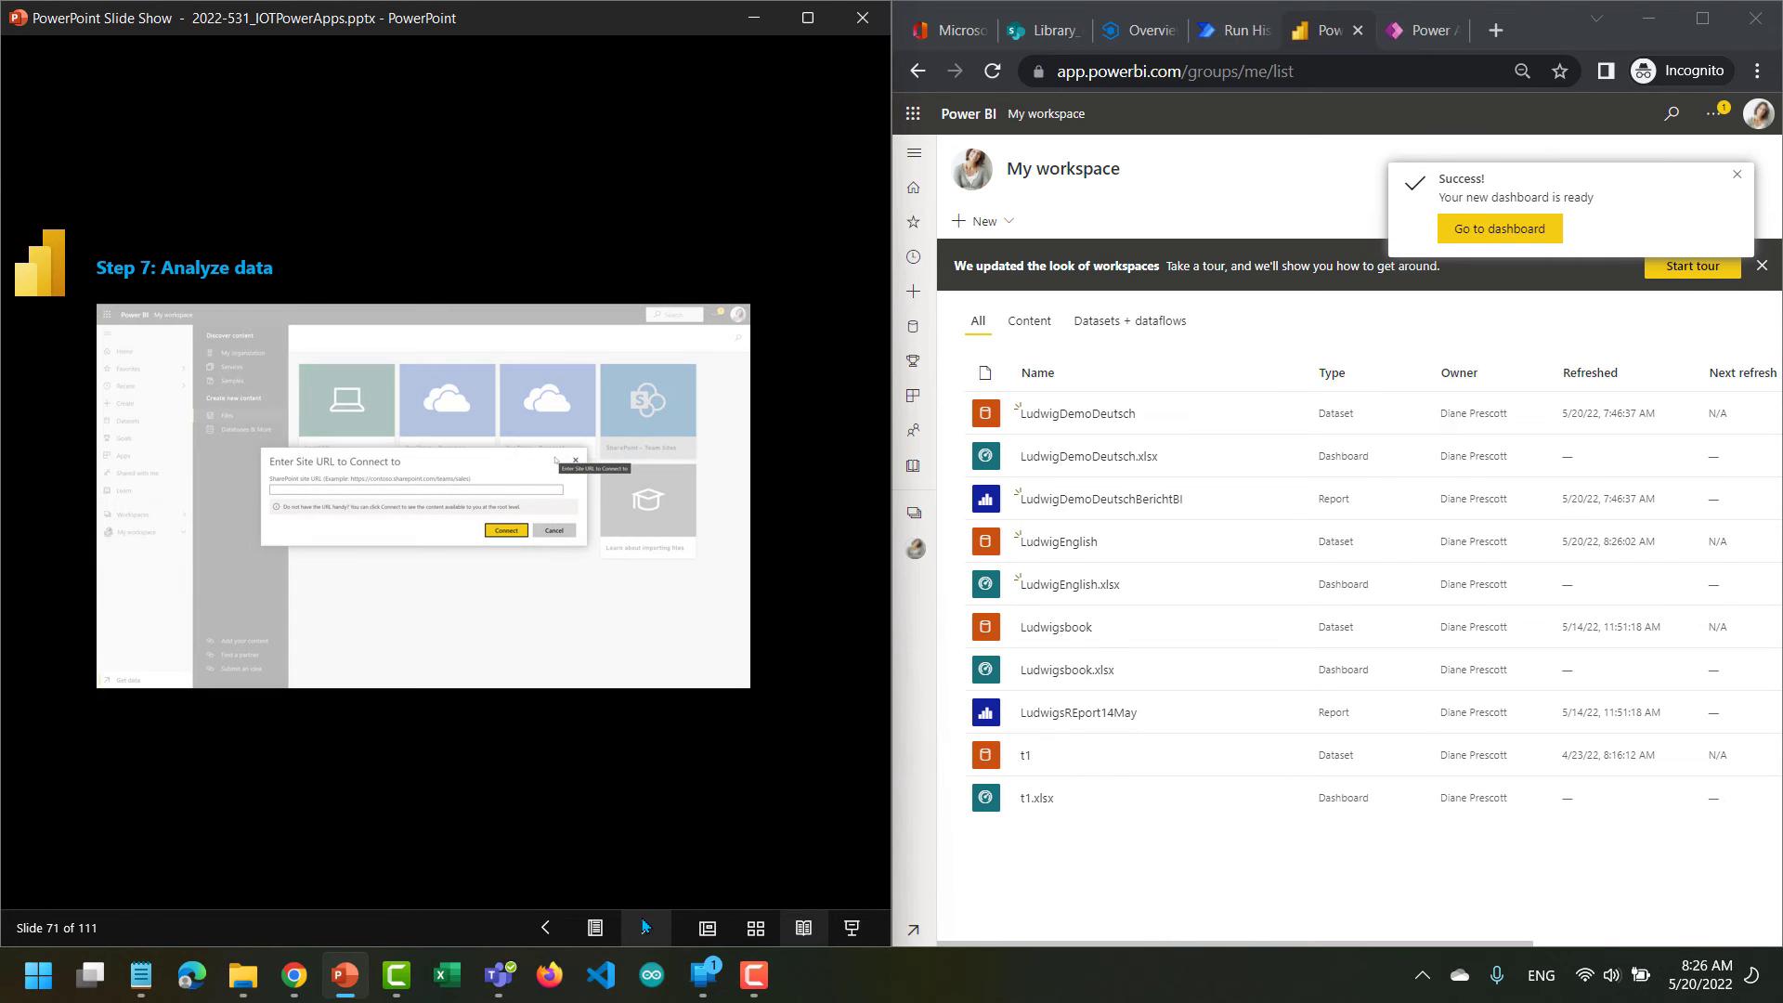
click(645, 926)
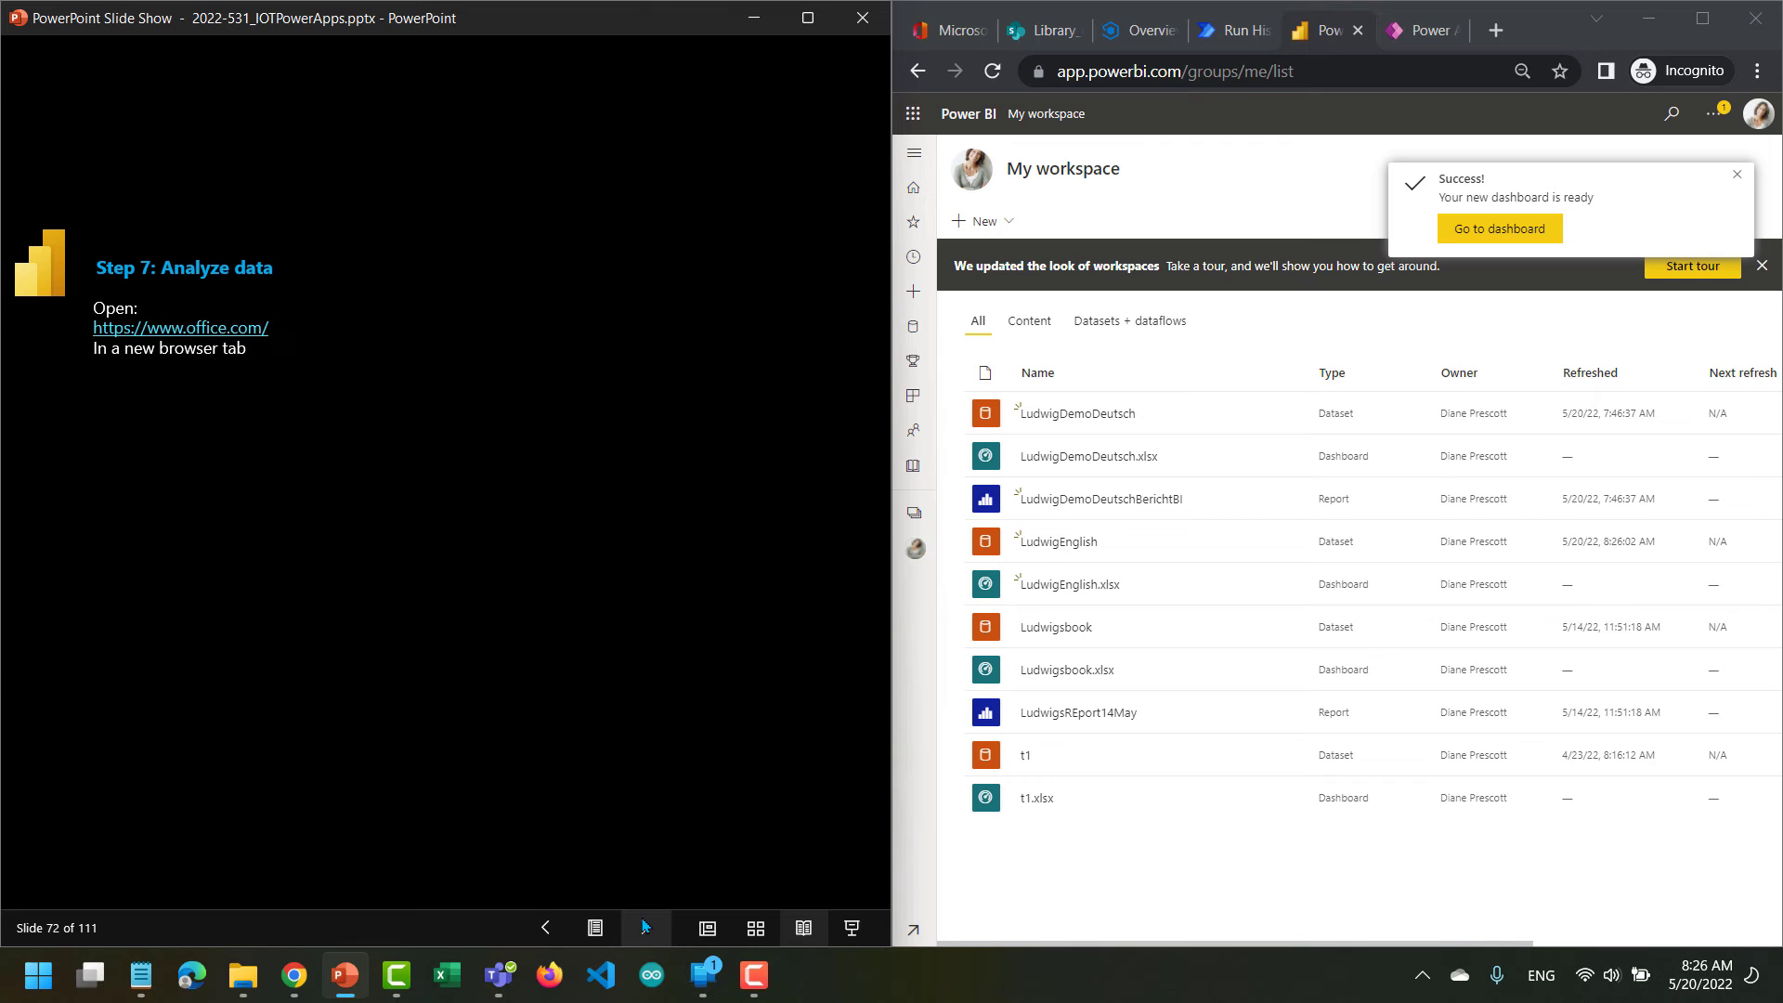
click(645, 926)
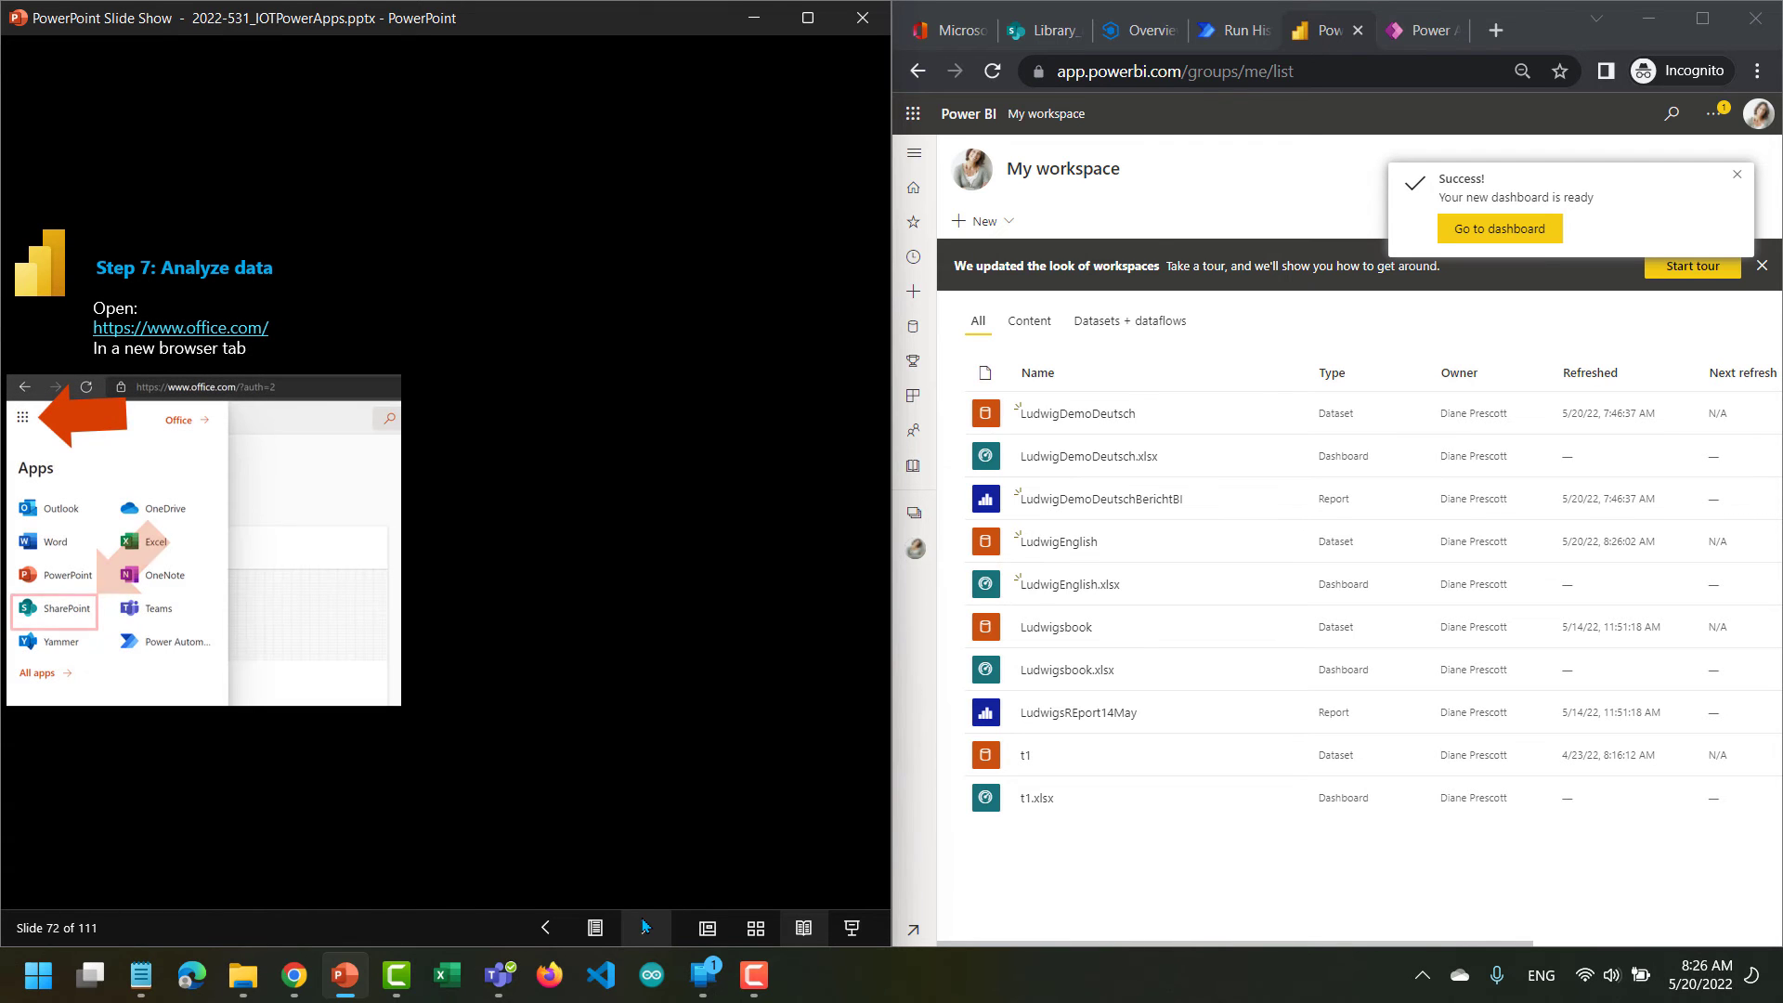
click(646, 925)
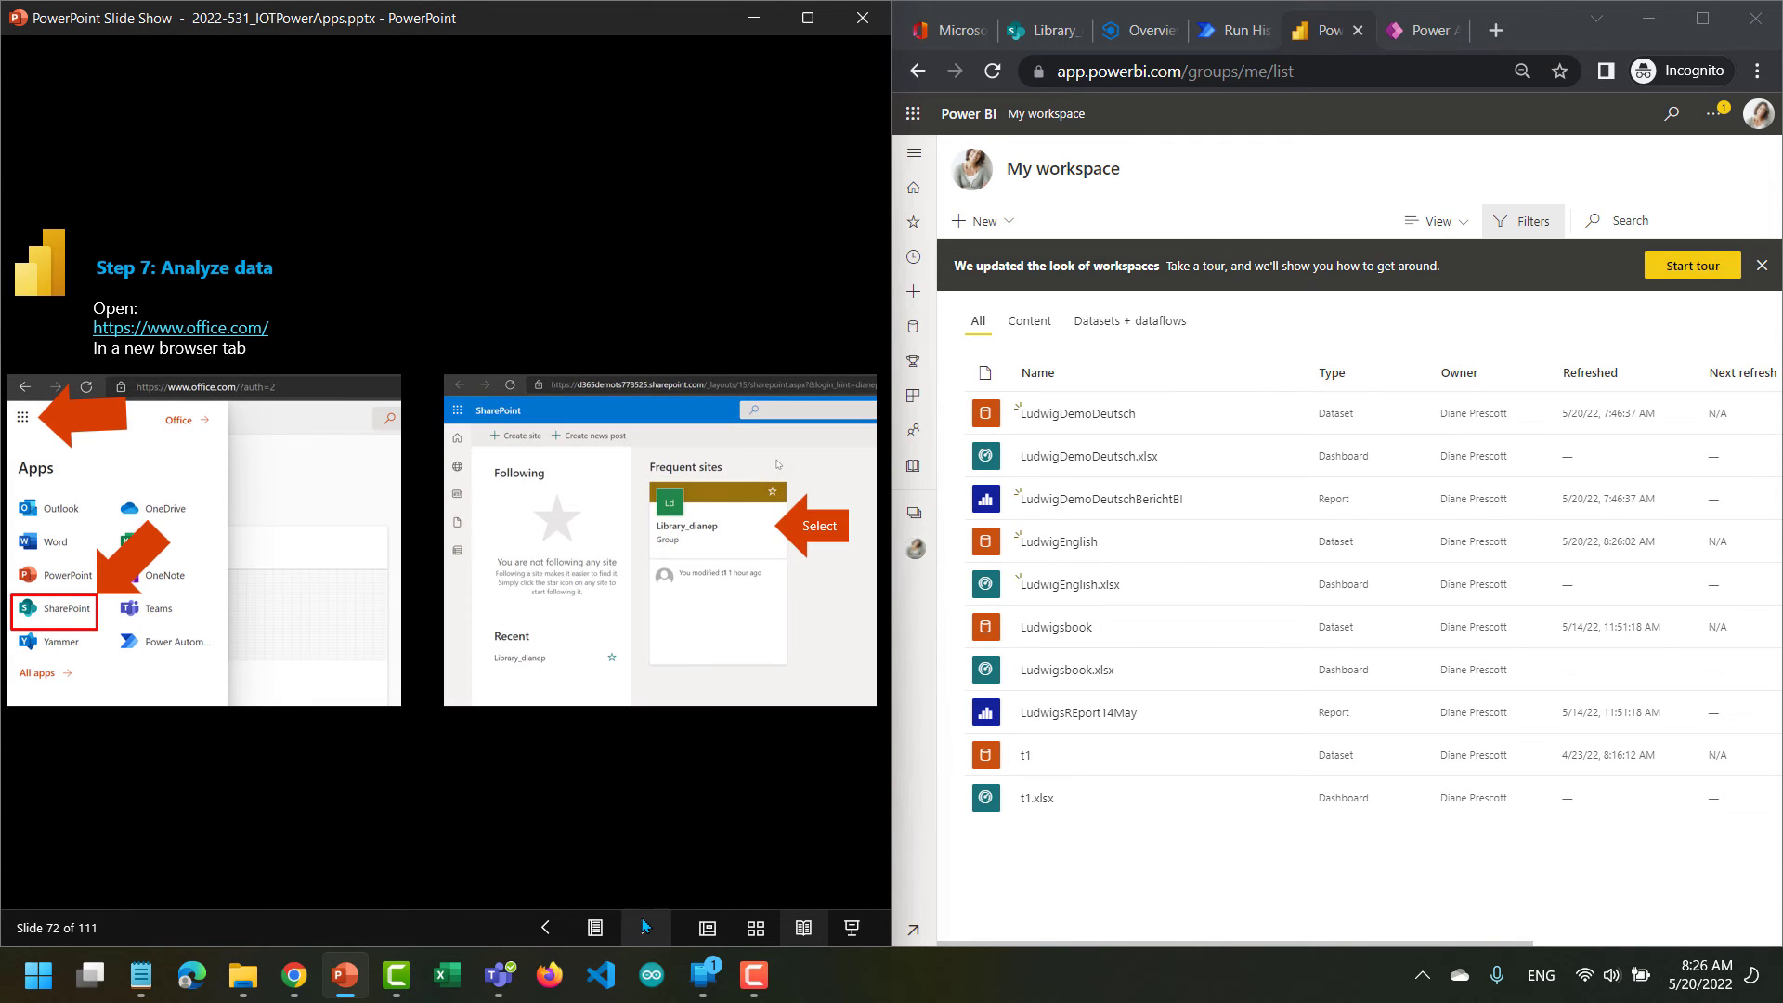
click(645, 925)
click(646, 926)
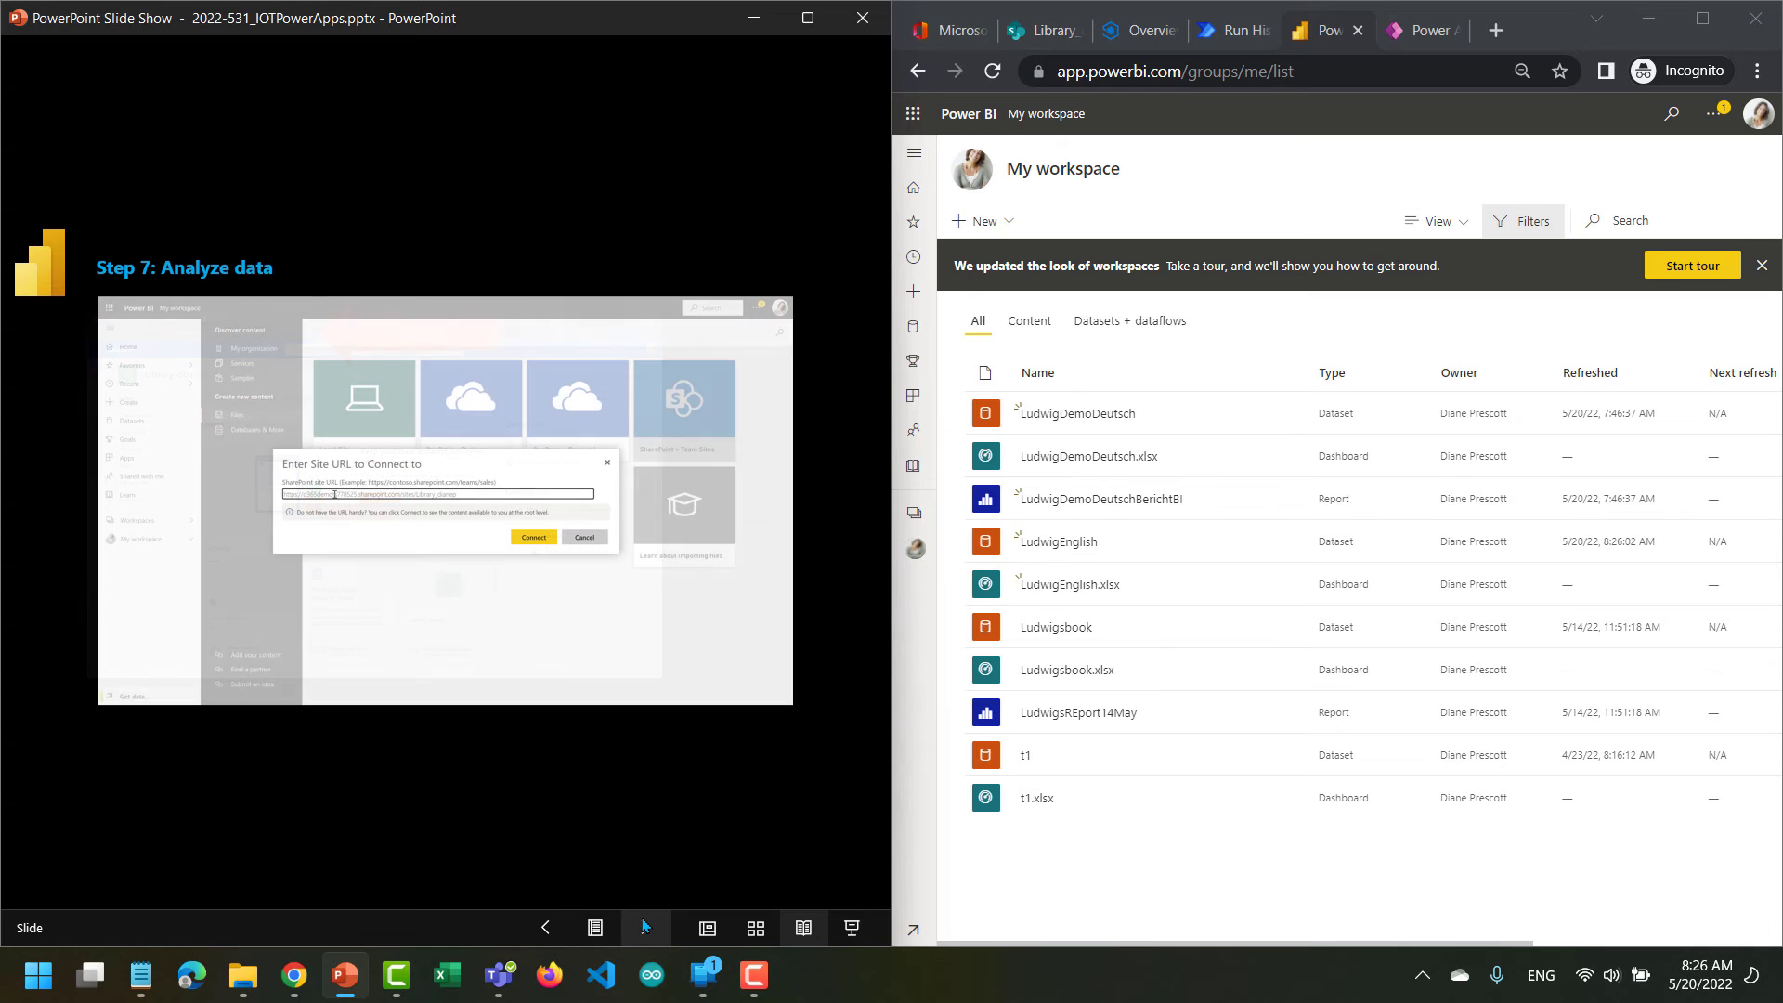
click(645, 925)
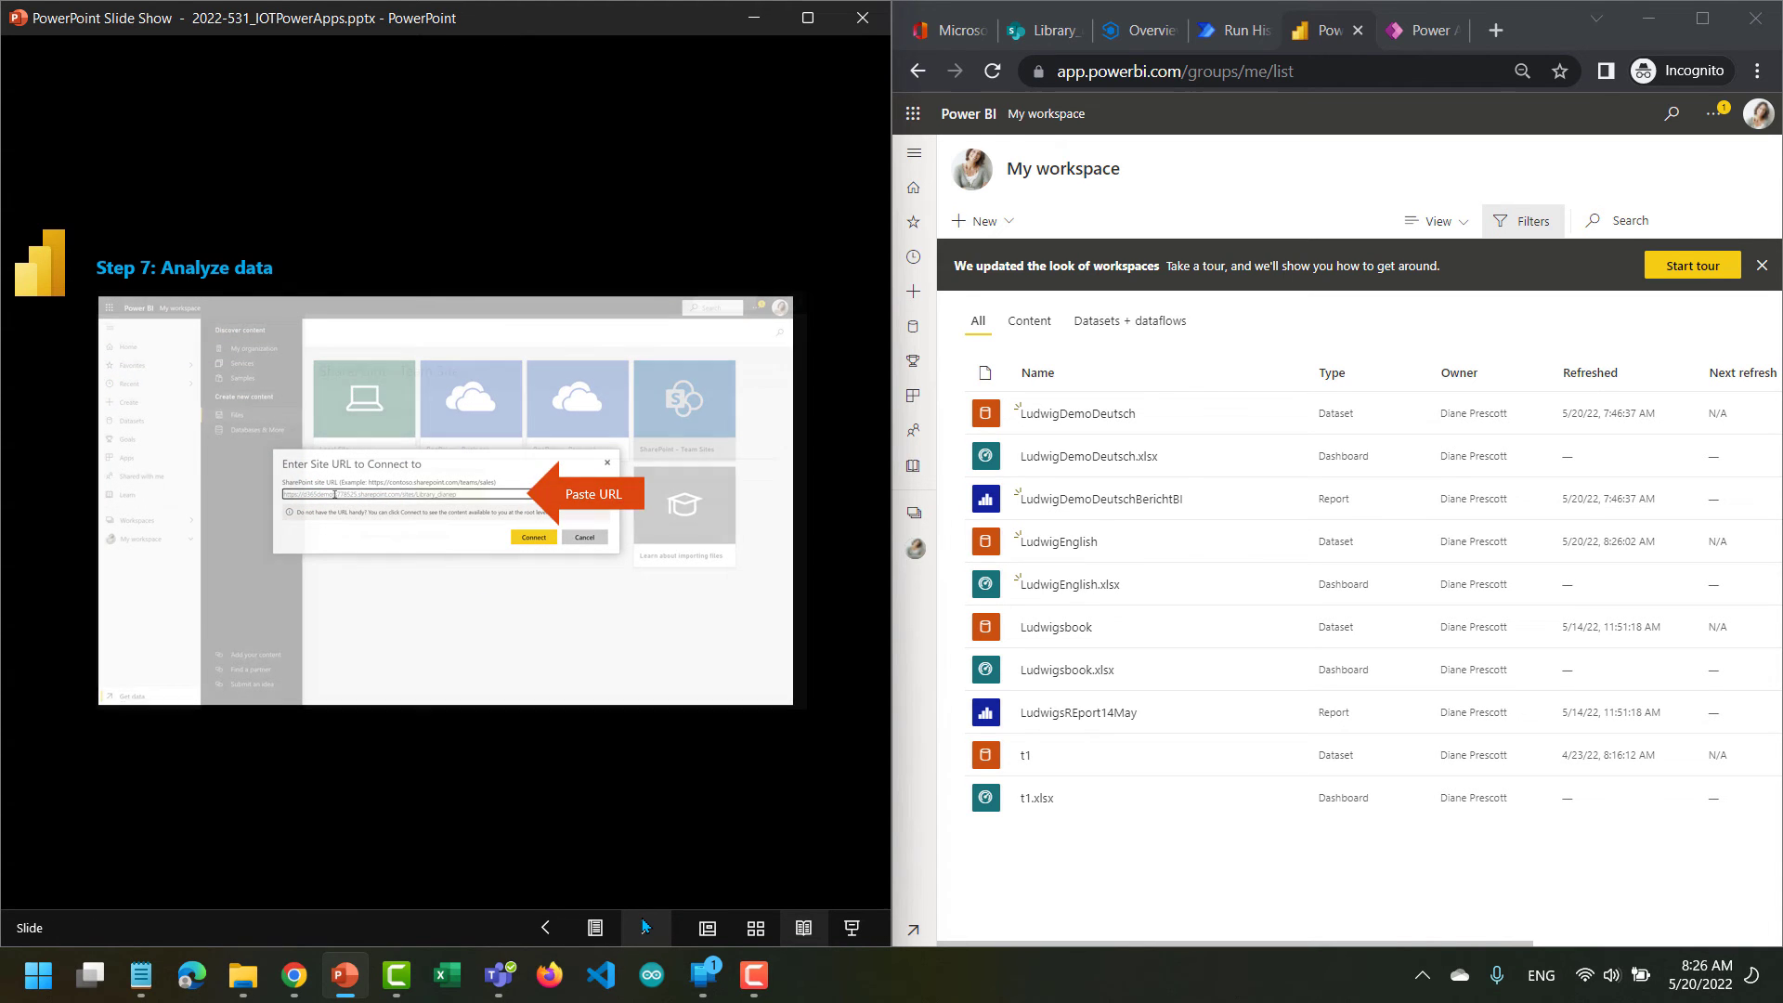
click(645, 926)
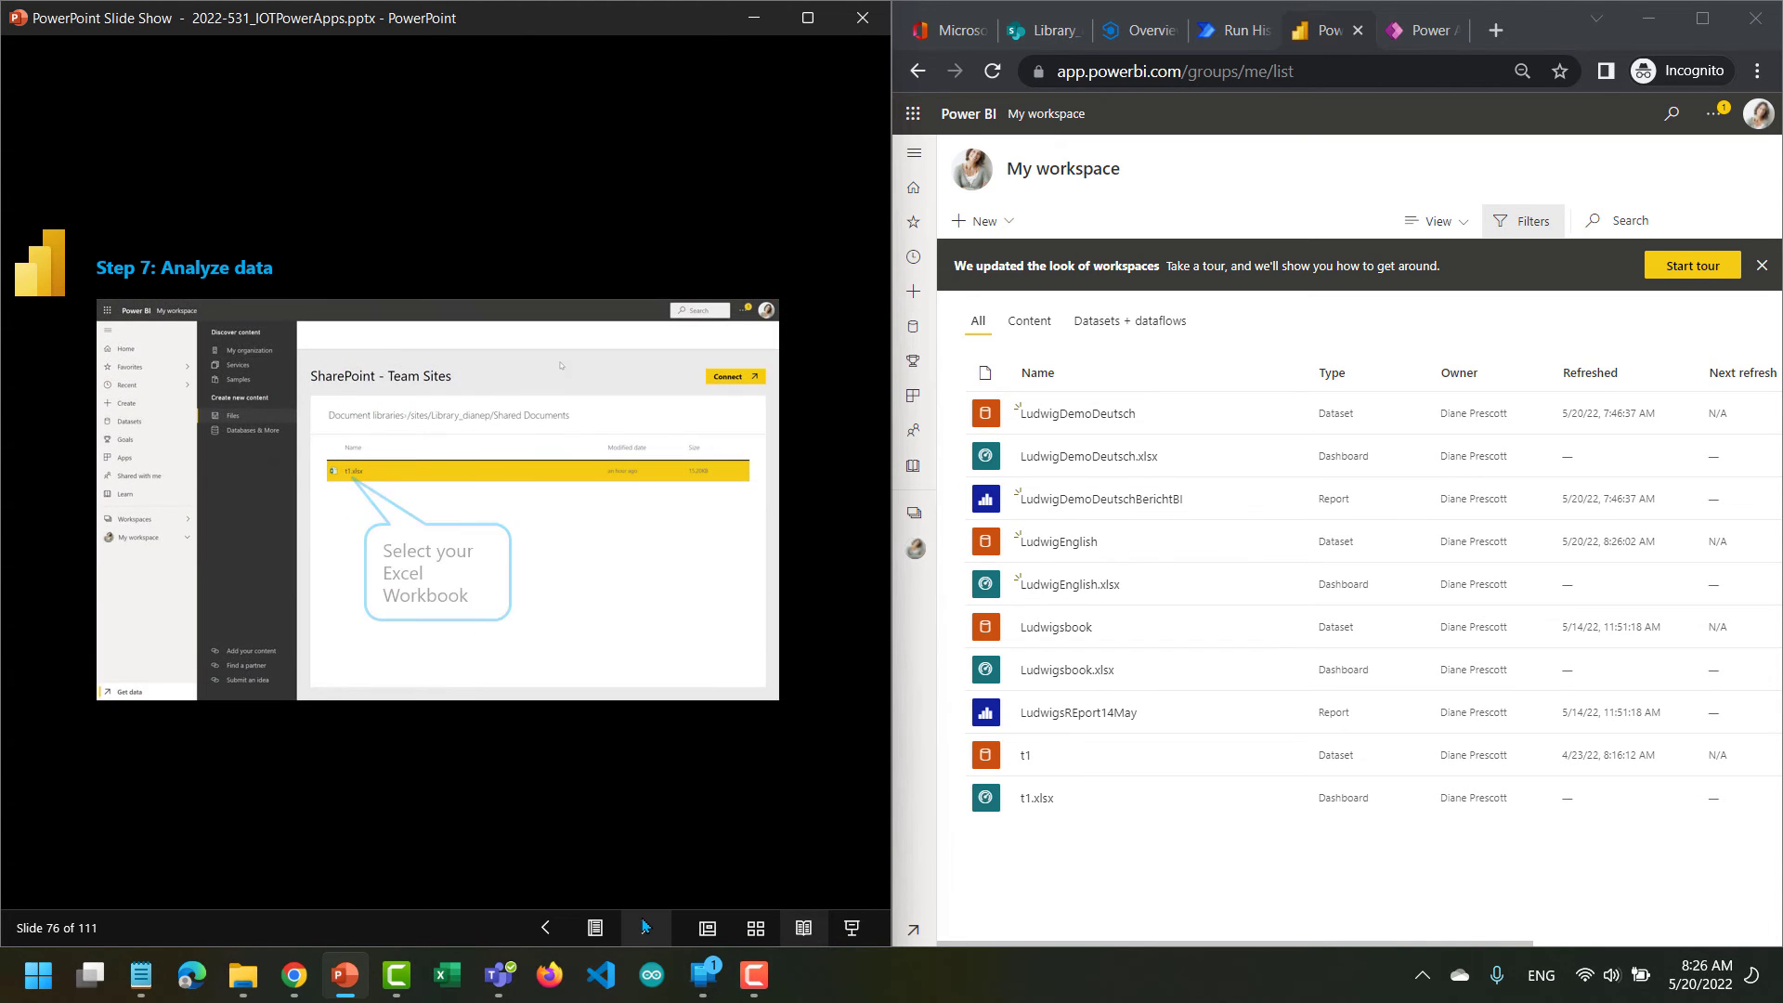
click(645, 926)
click(645, 926)
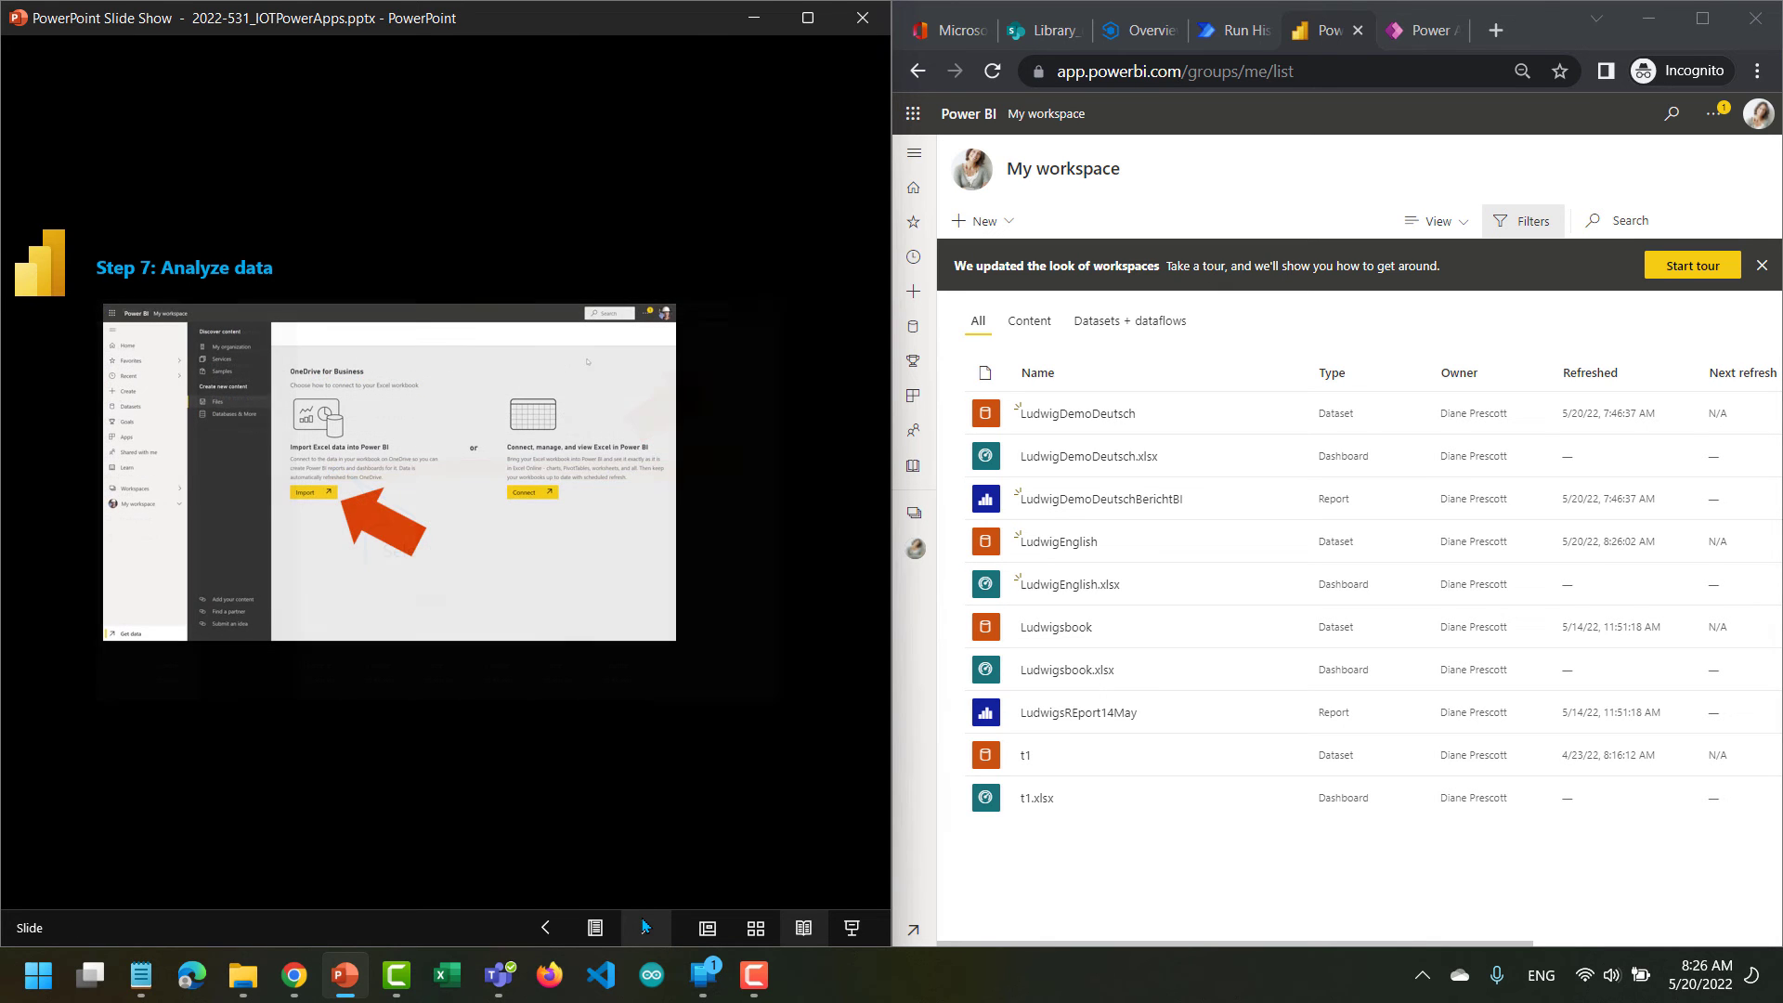
click(646, 926)
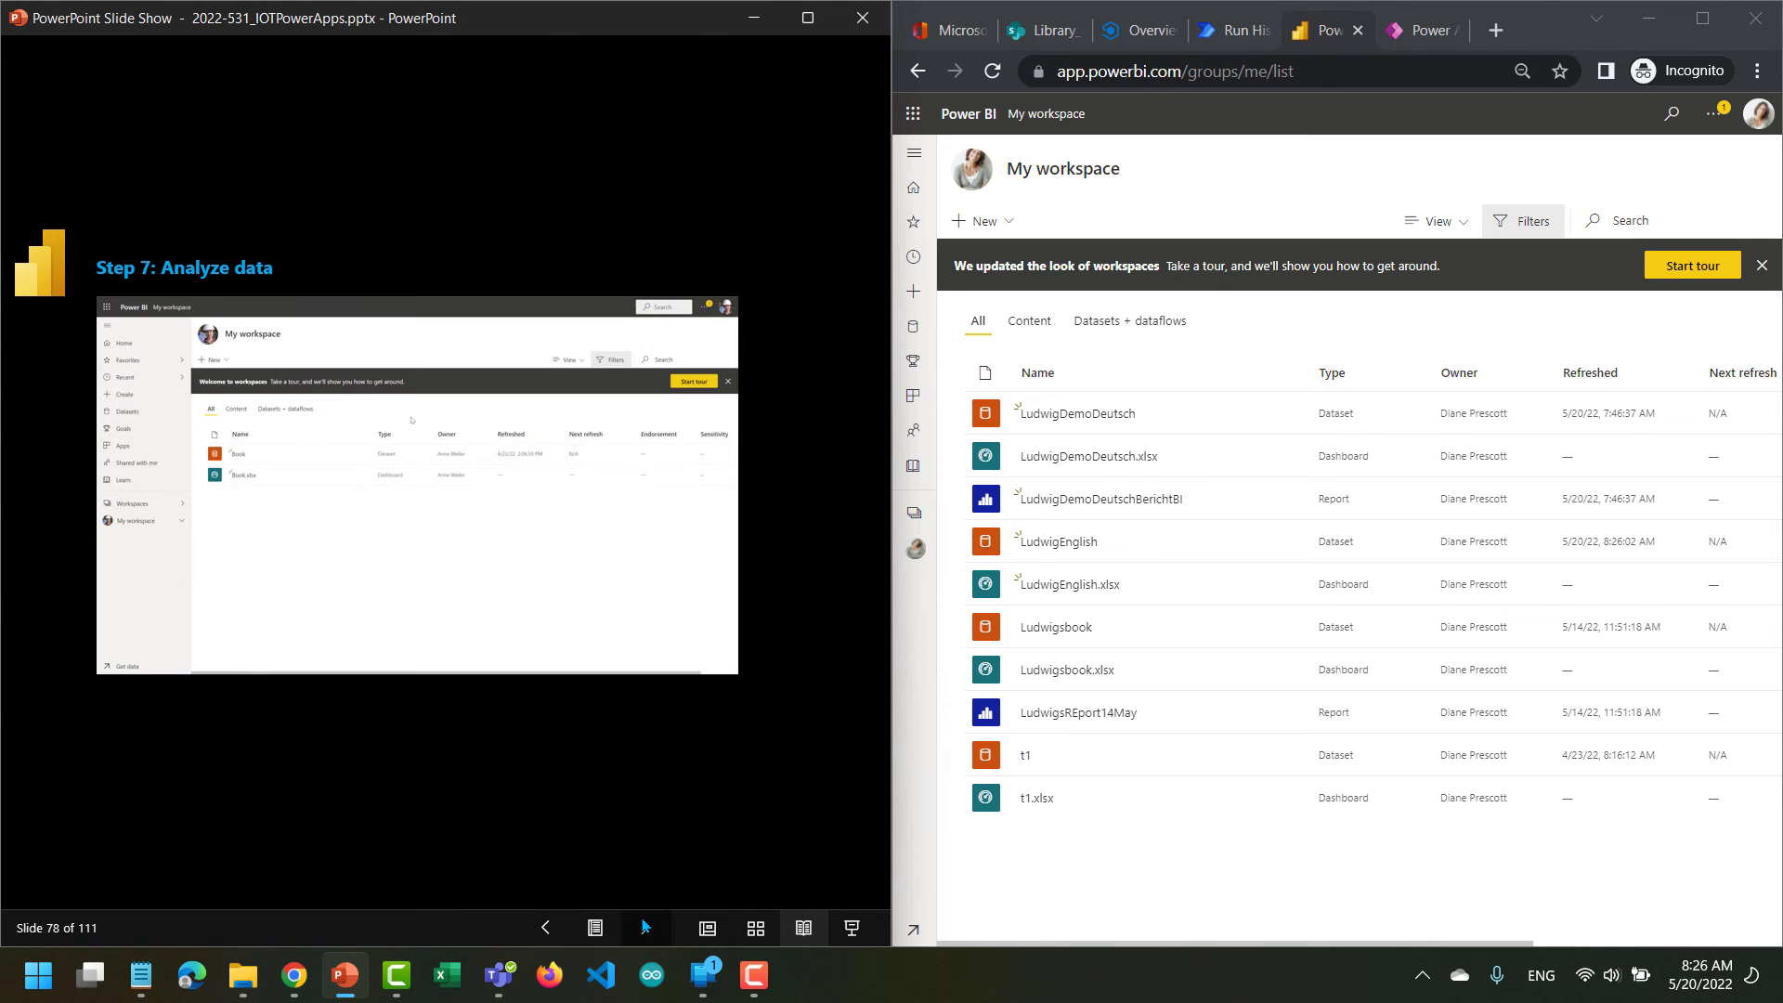
click(645, 925)
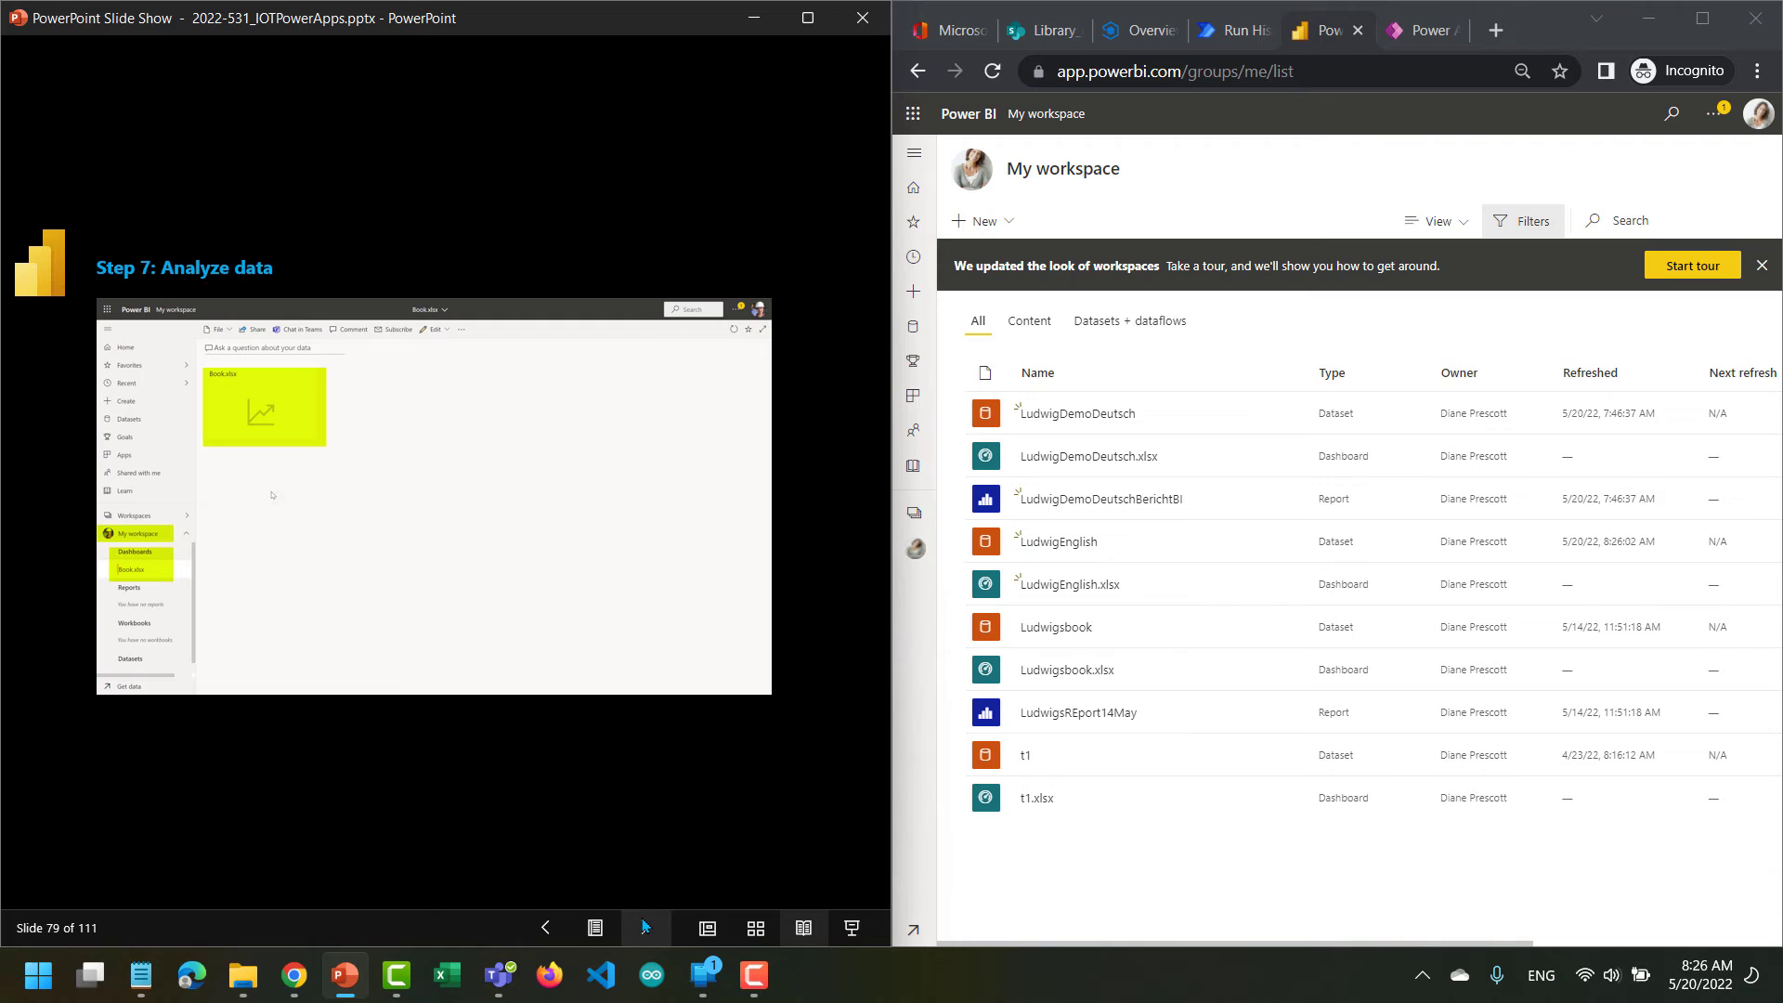
Open the LudwigEnglish.xlsx dashboard from My workspace in Power BI and open its tile in the report editor.
click(915, 154)
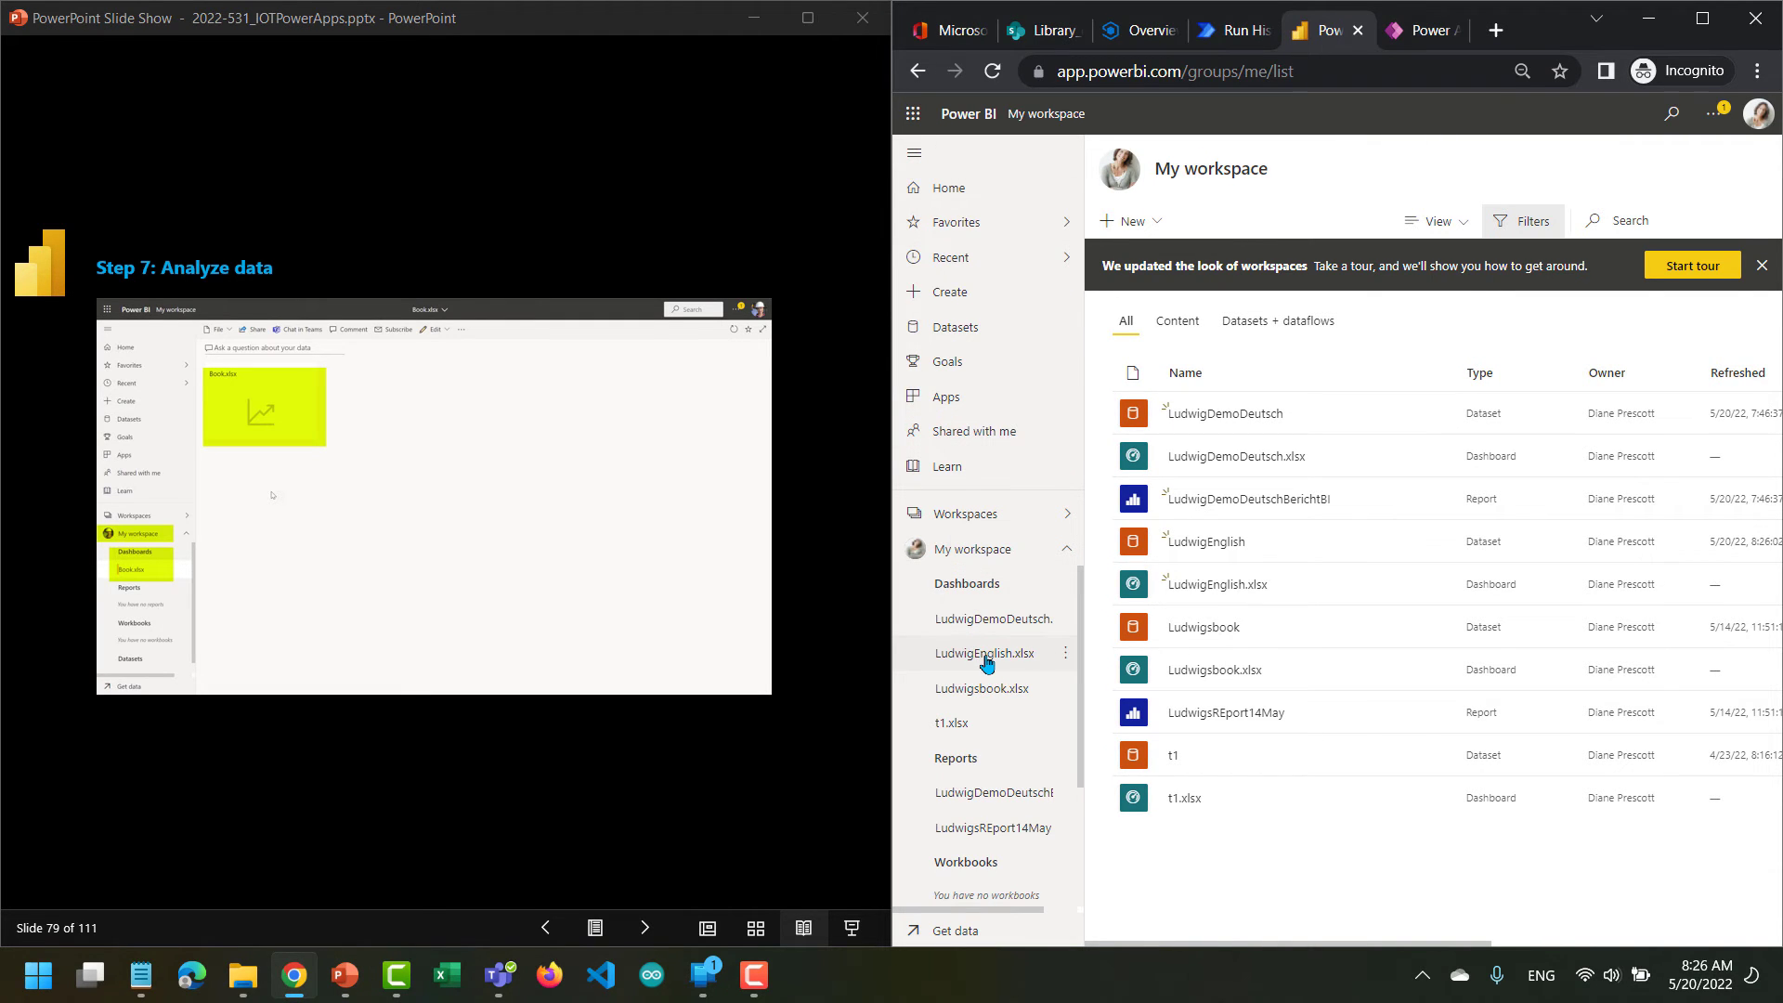
click(986, 656)
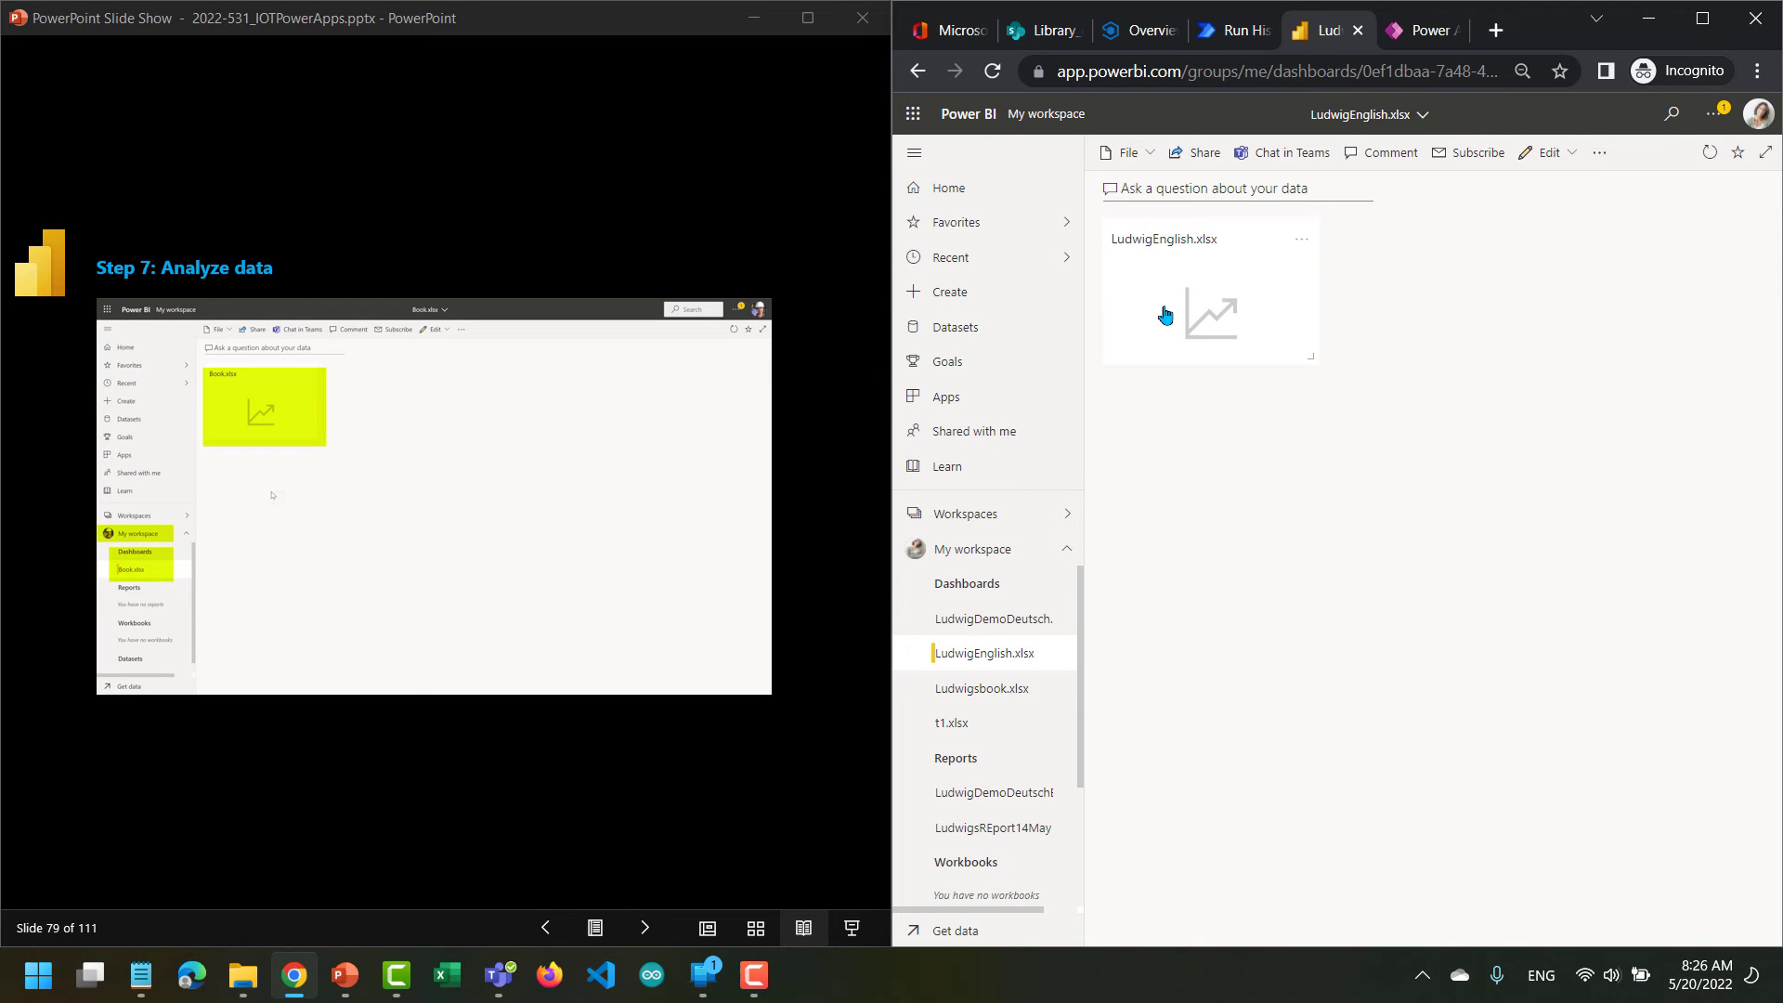
click(1165, 315)
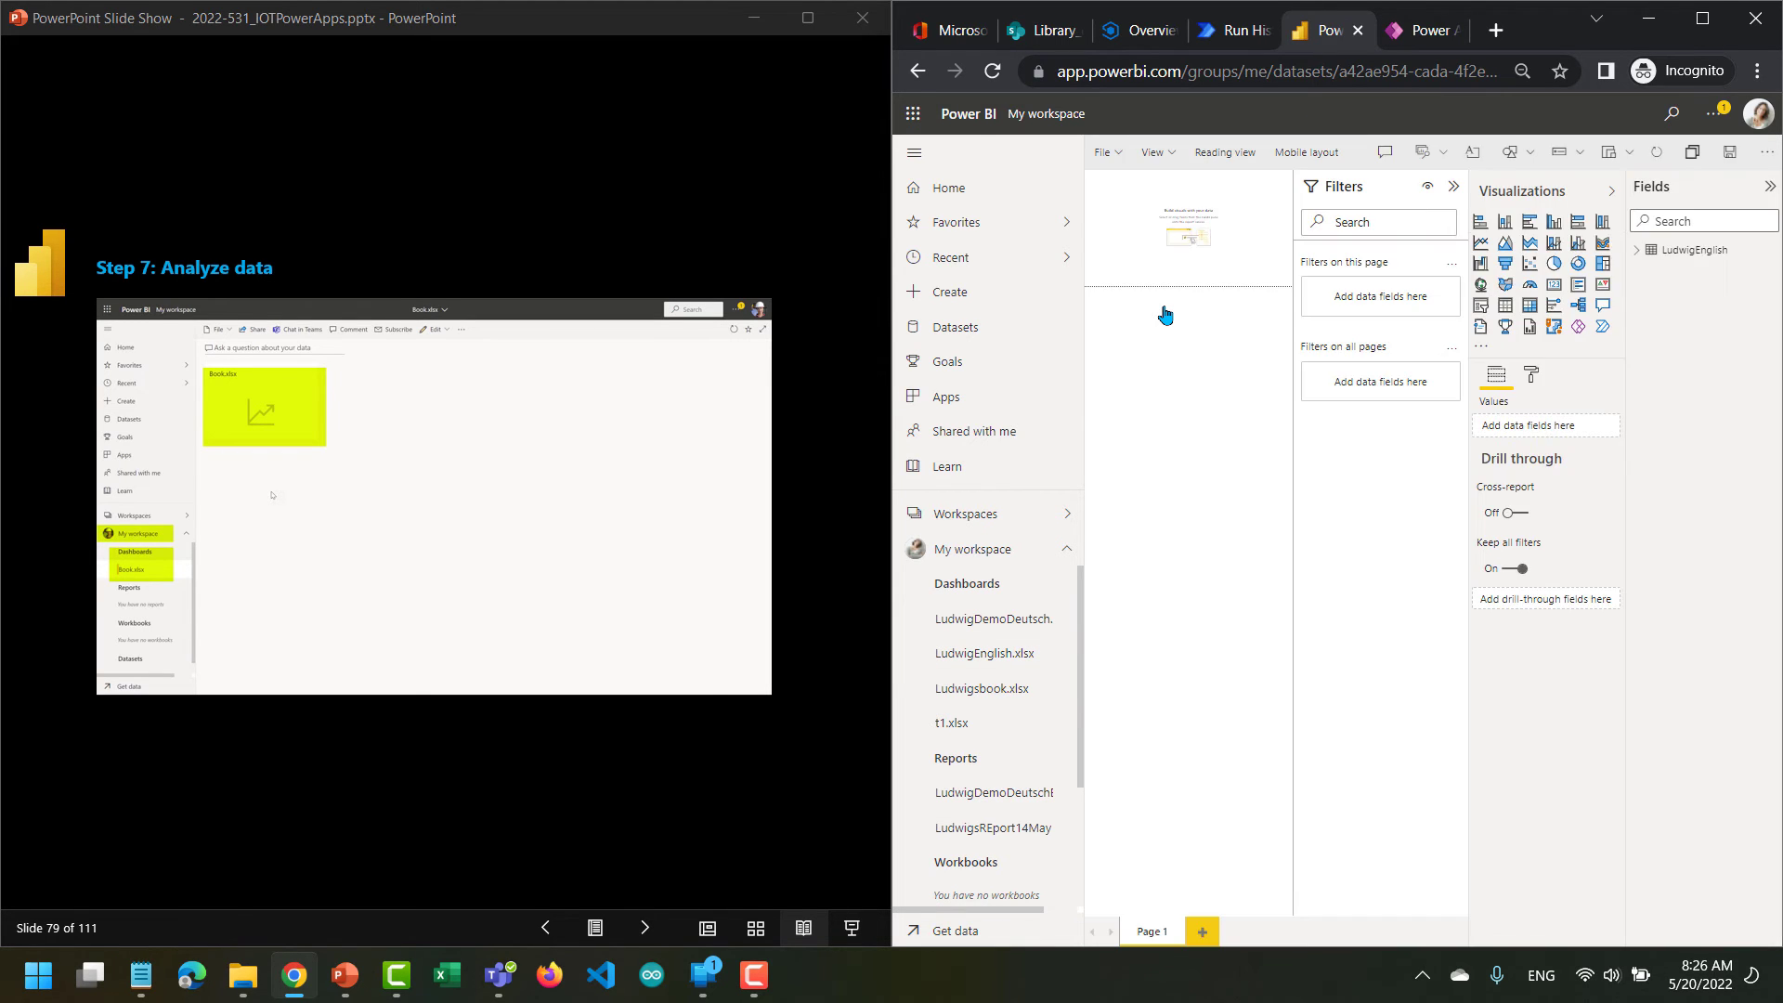
Add the LudwigEnglish fields Co1, Co2, Co3 and Co4 to a visual on the report page, with the filters collapsed.
click(1638, 252)
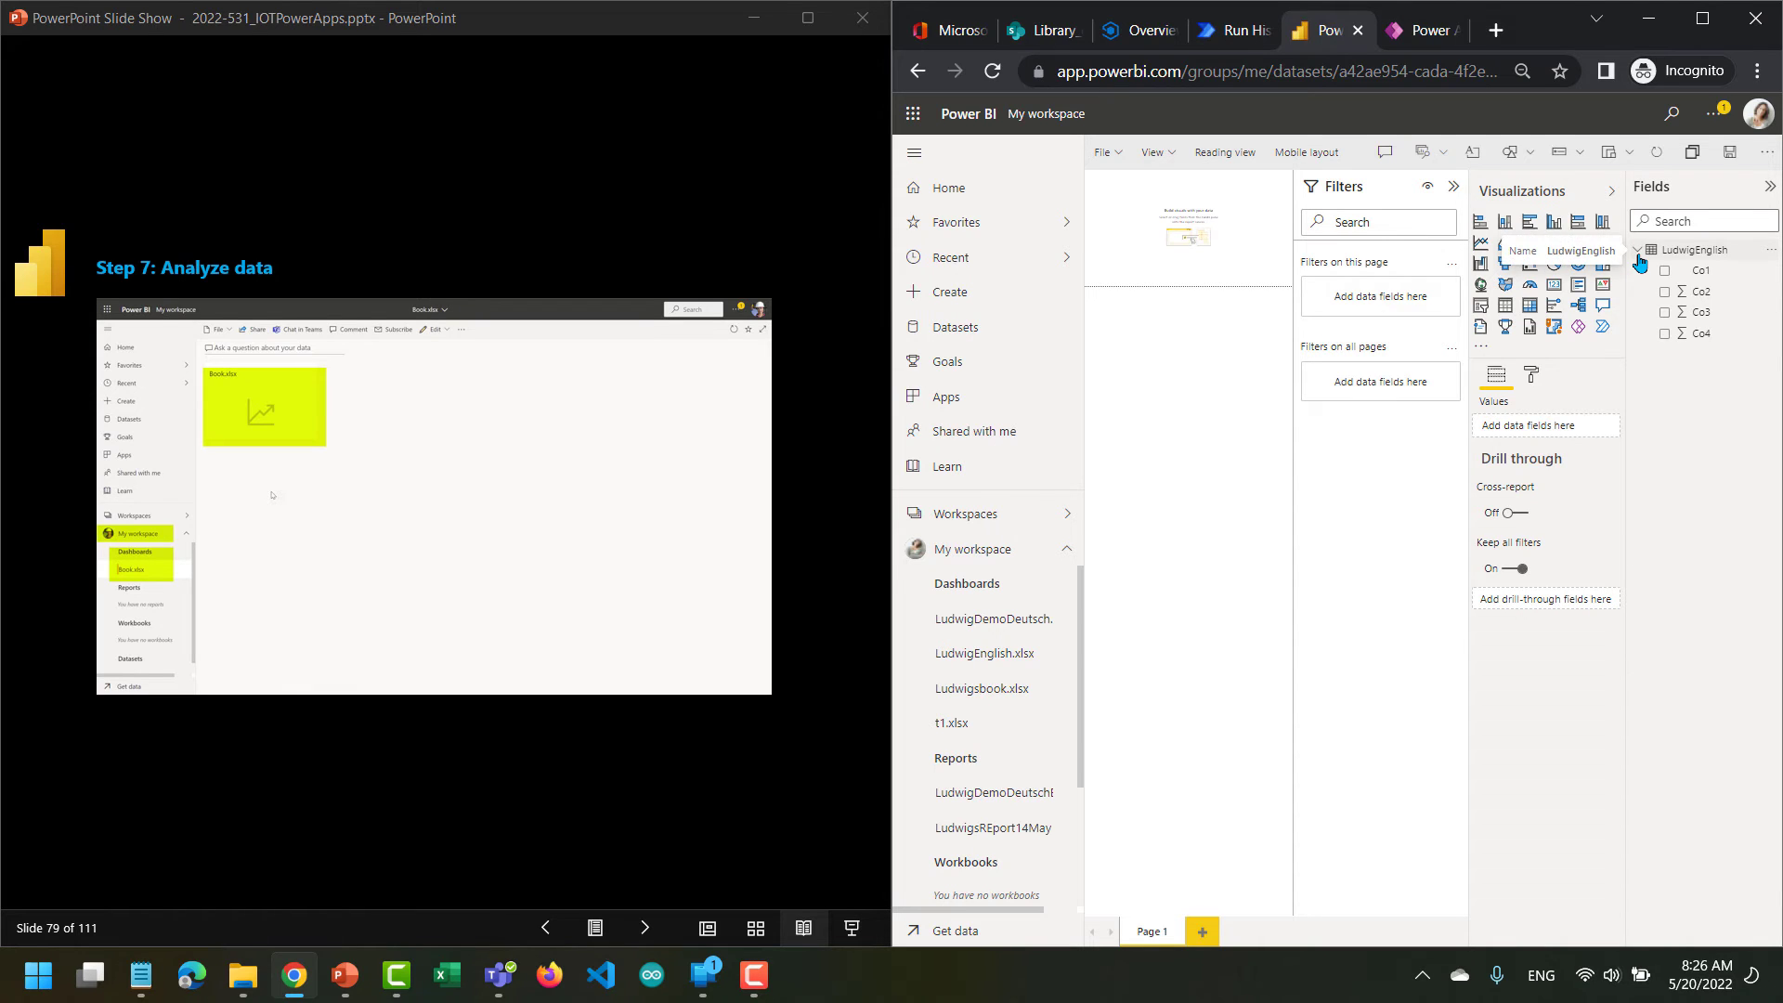
click(1454, 189)
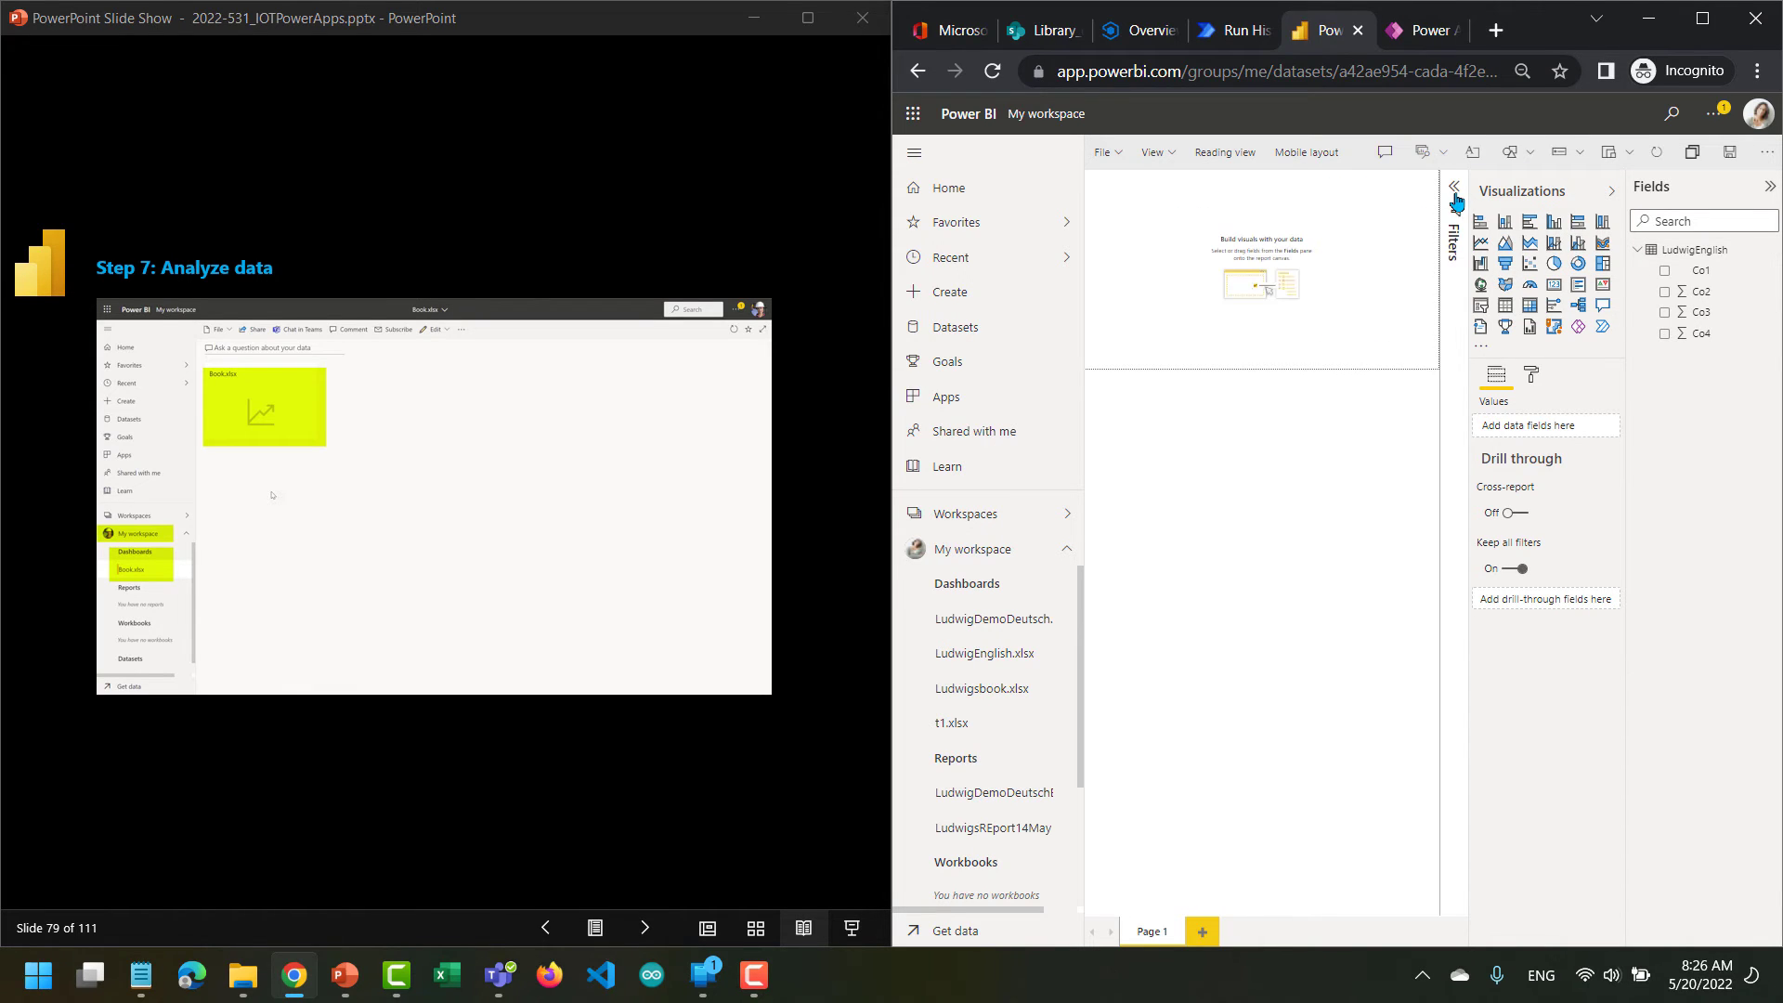
click(1663, 272)
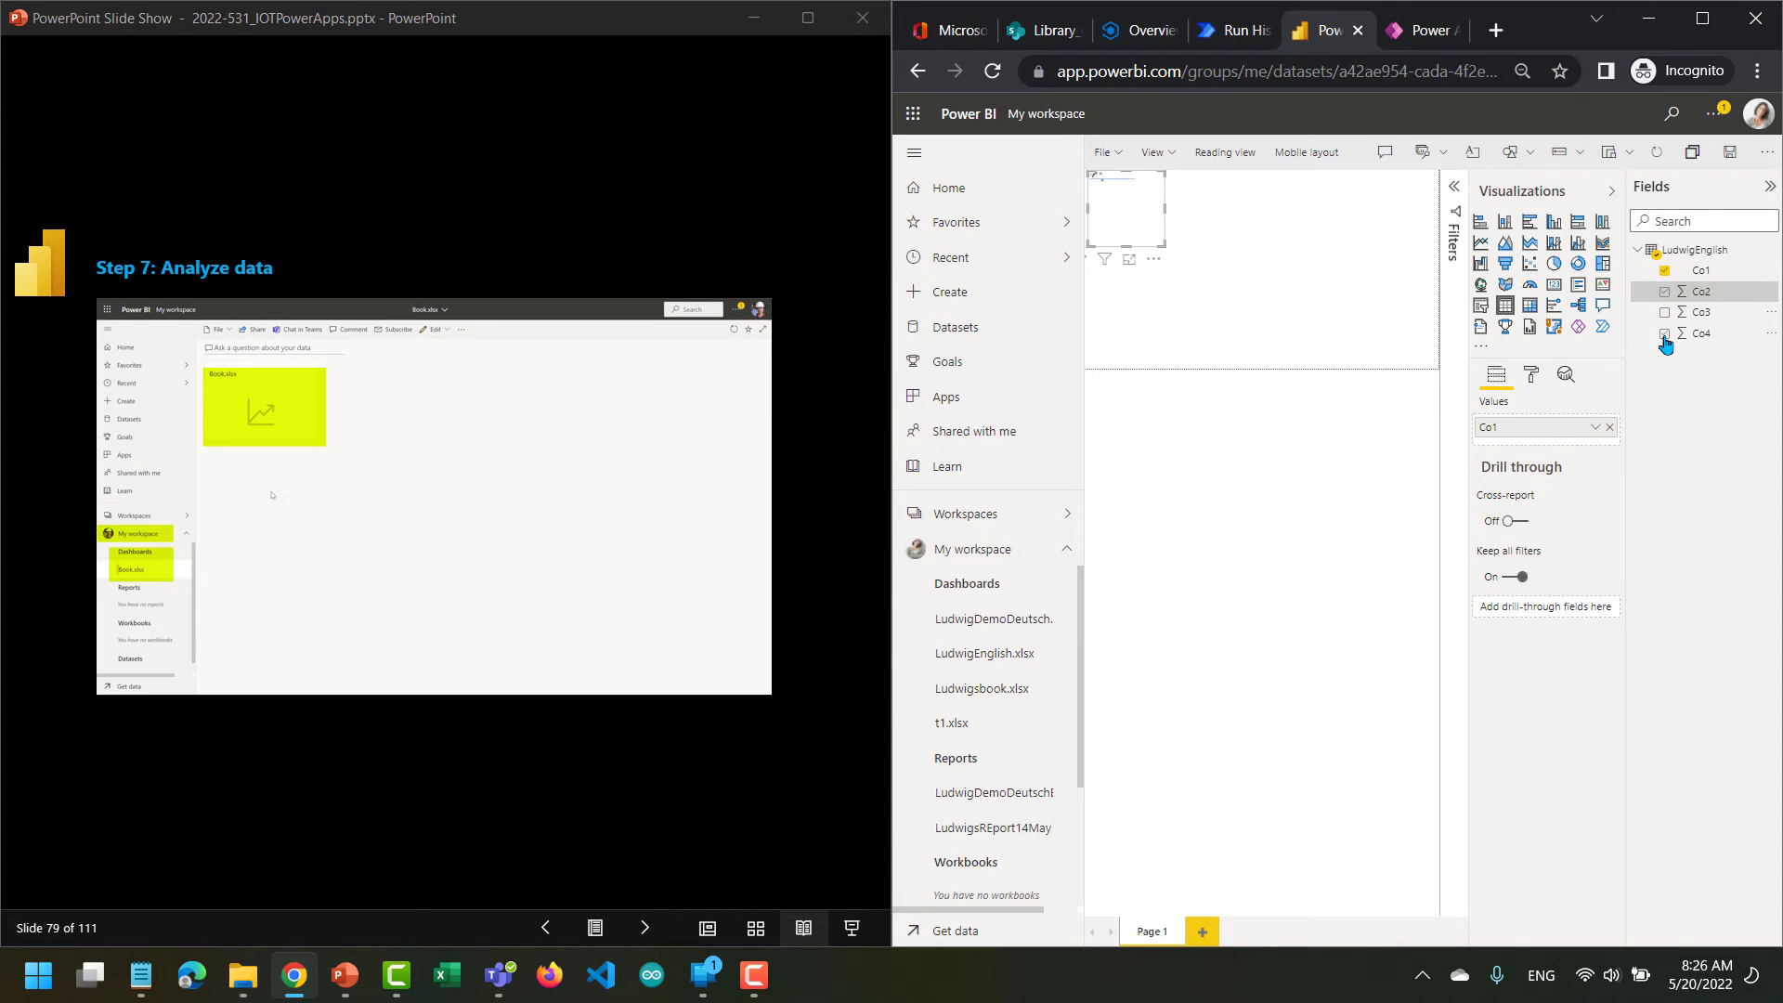
click(1664, 338)
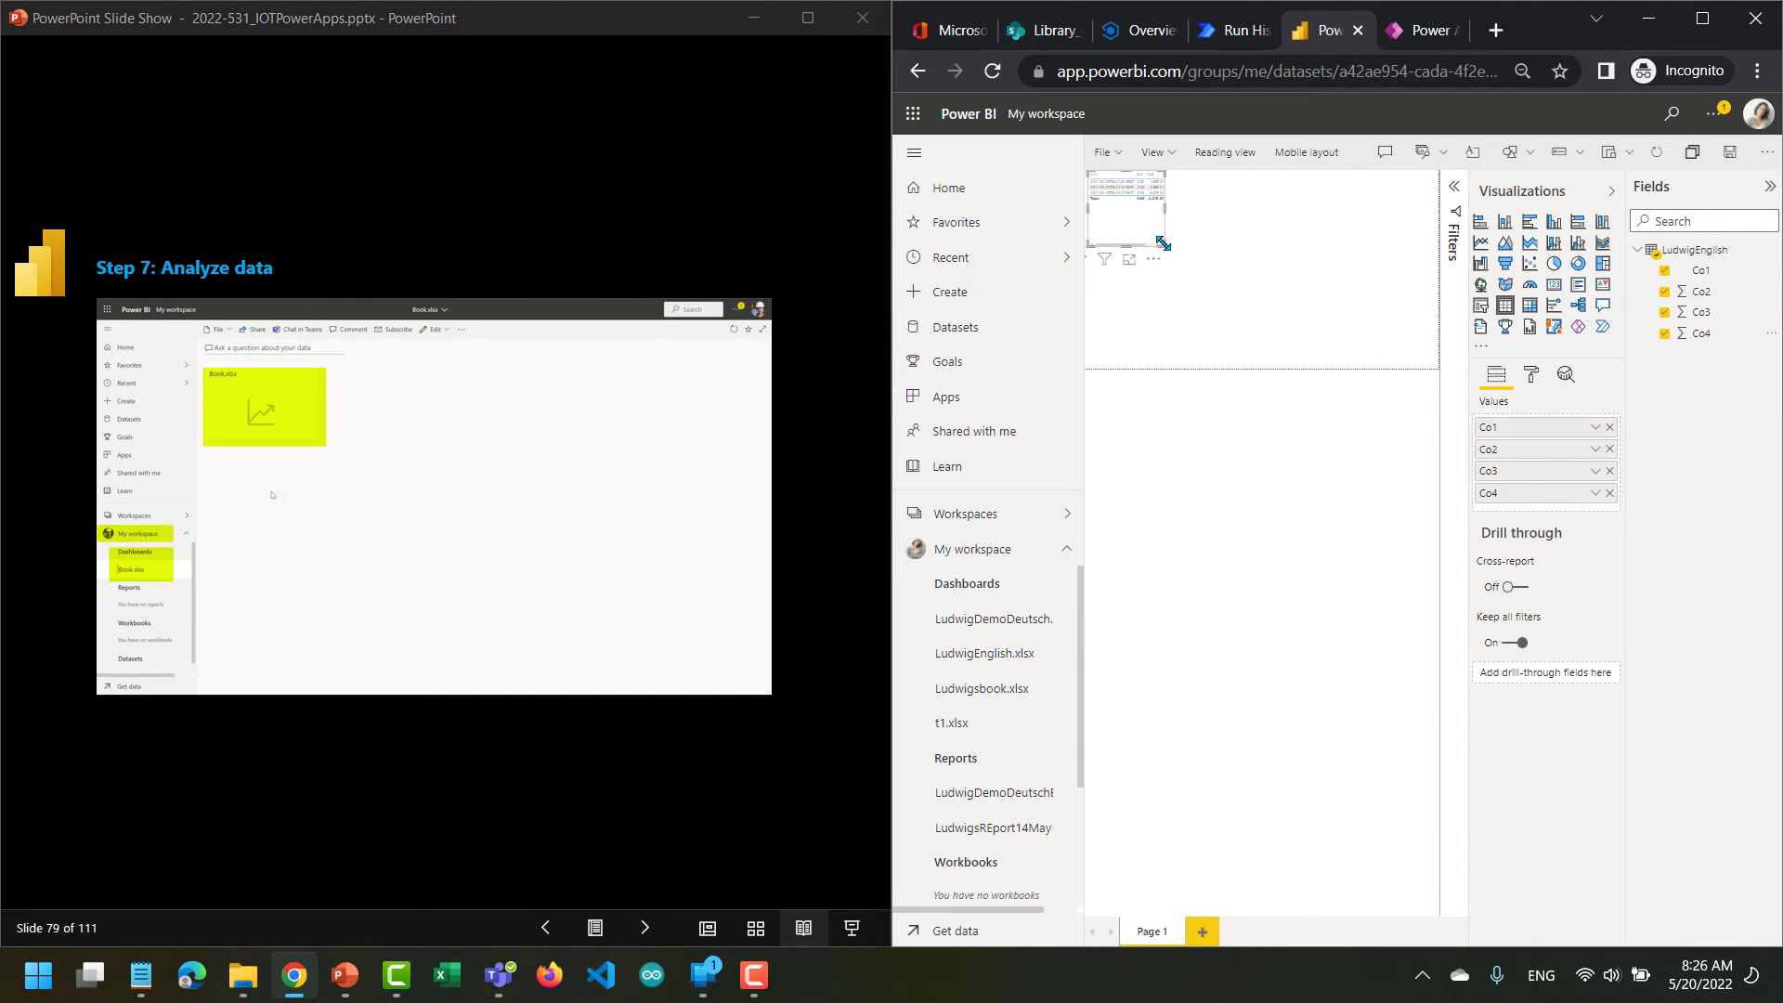
Enlarge the visual to fill the report page and change it to a line chart after trying a funnel.
drag(1163, 243, 1440, 370)
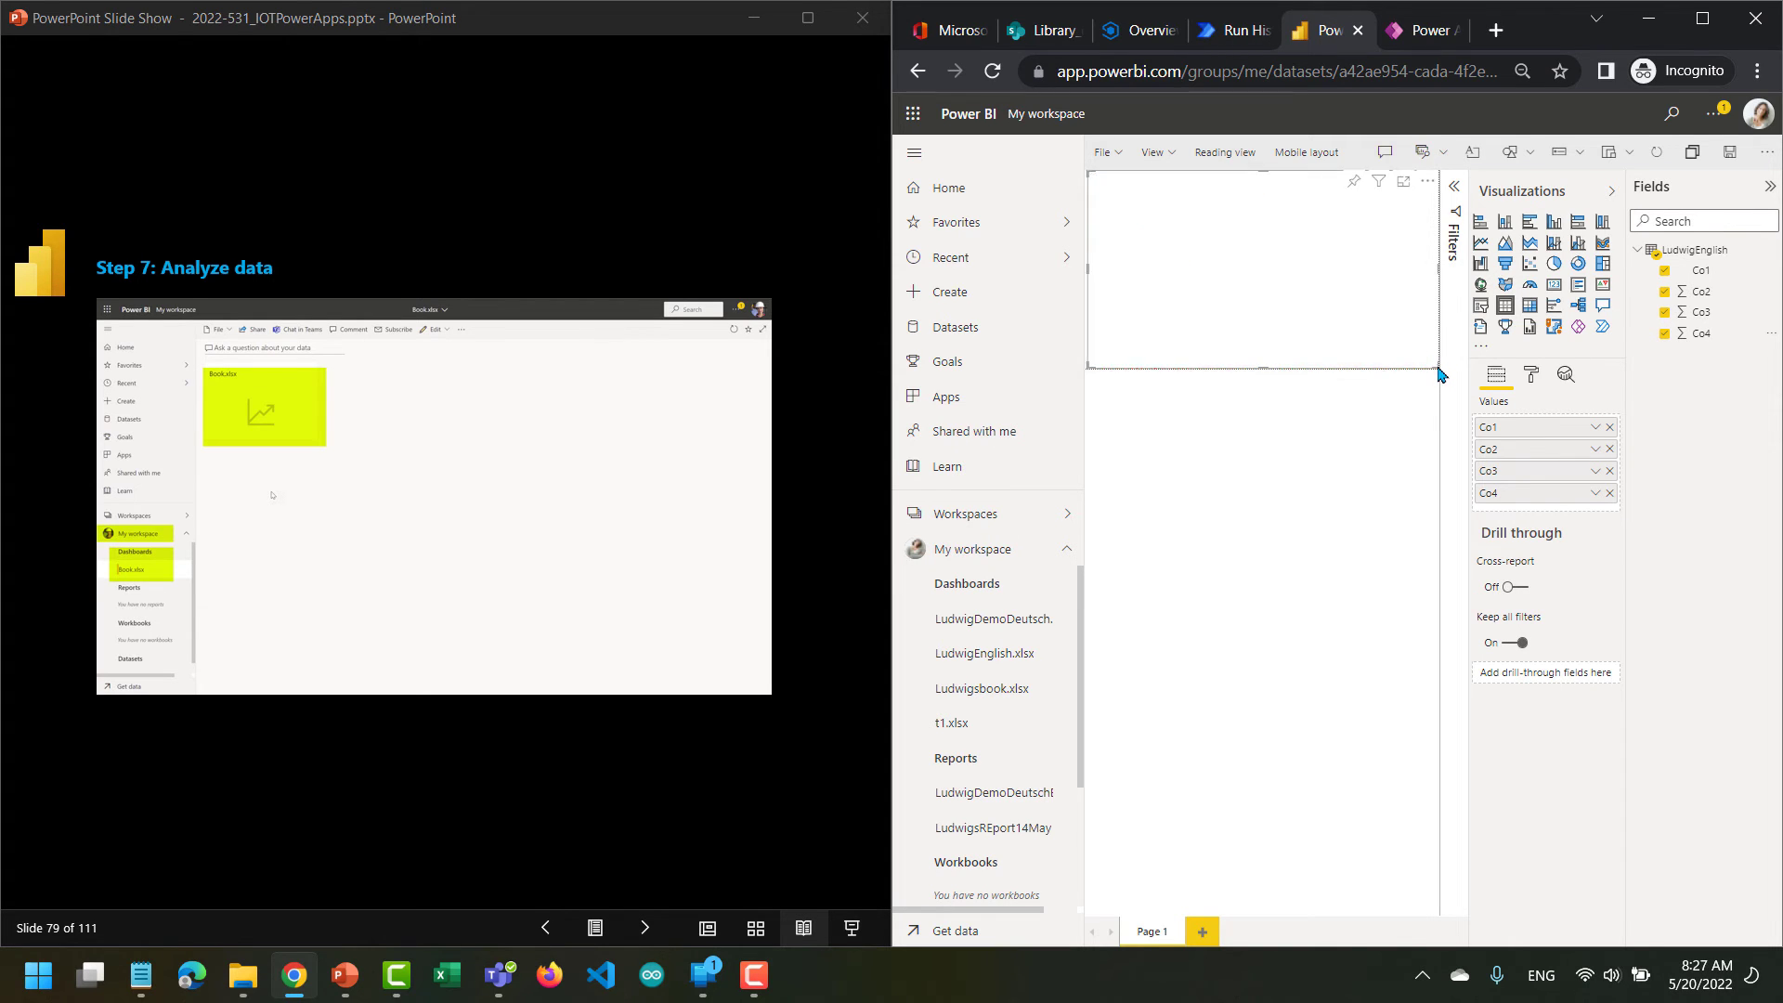
click(1505, 265)
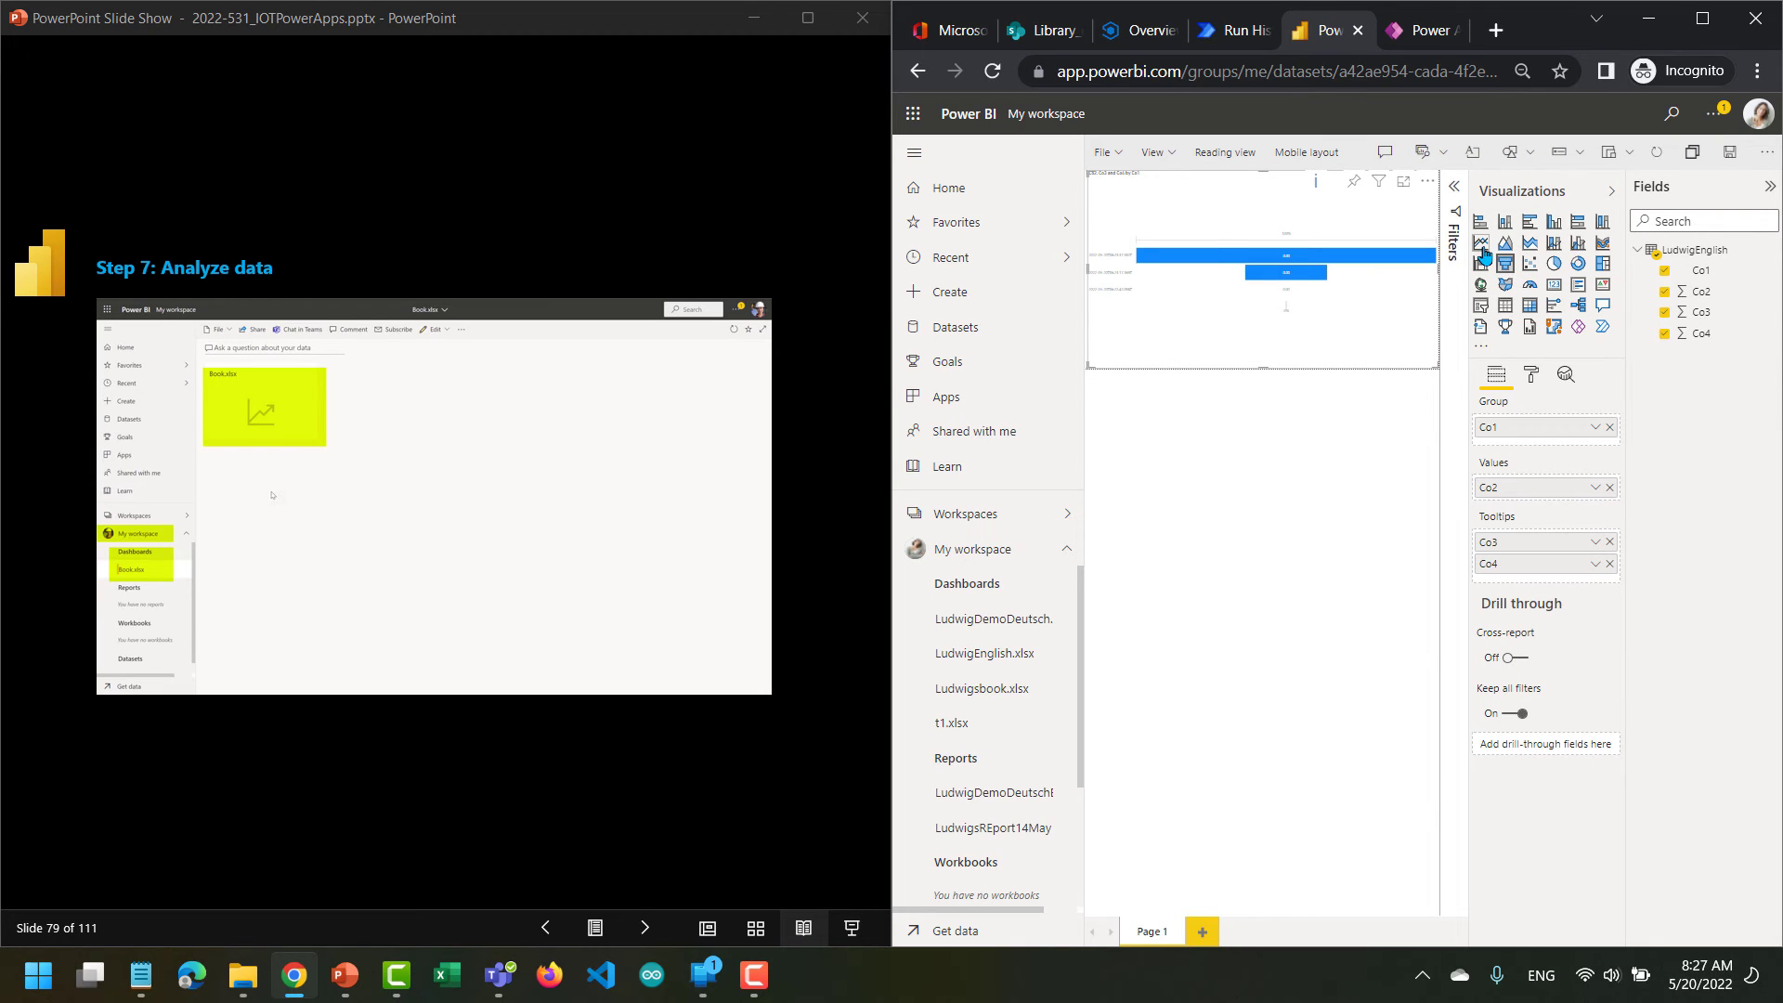
click(1481, 245)
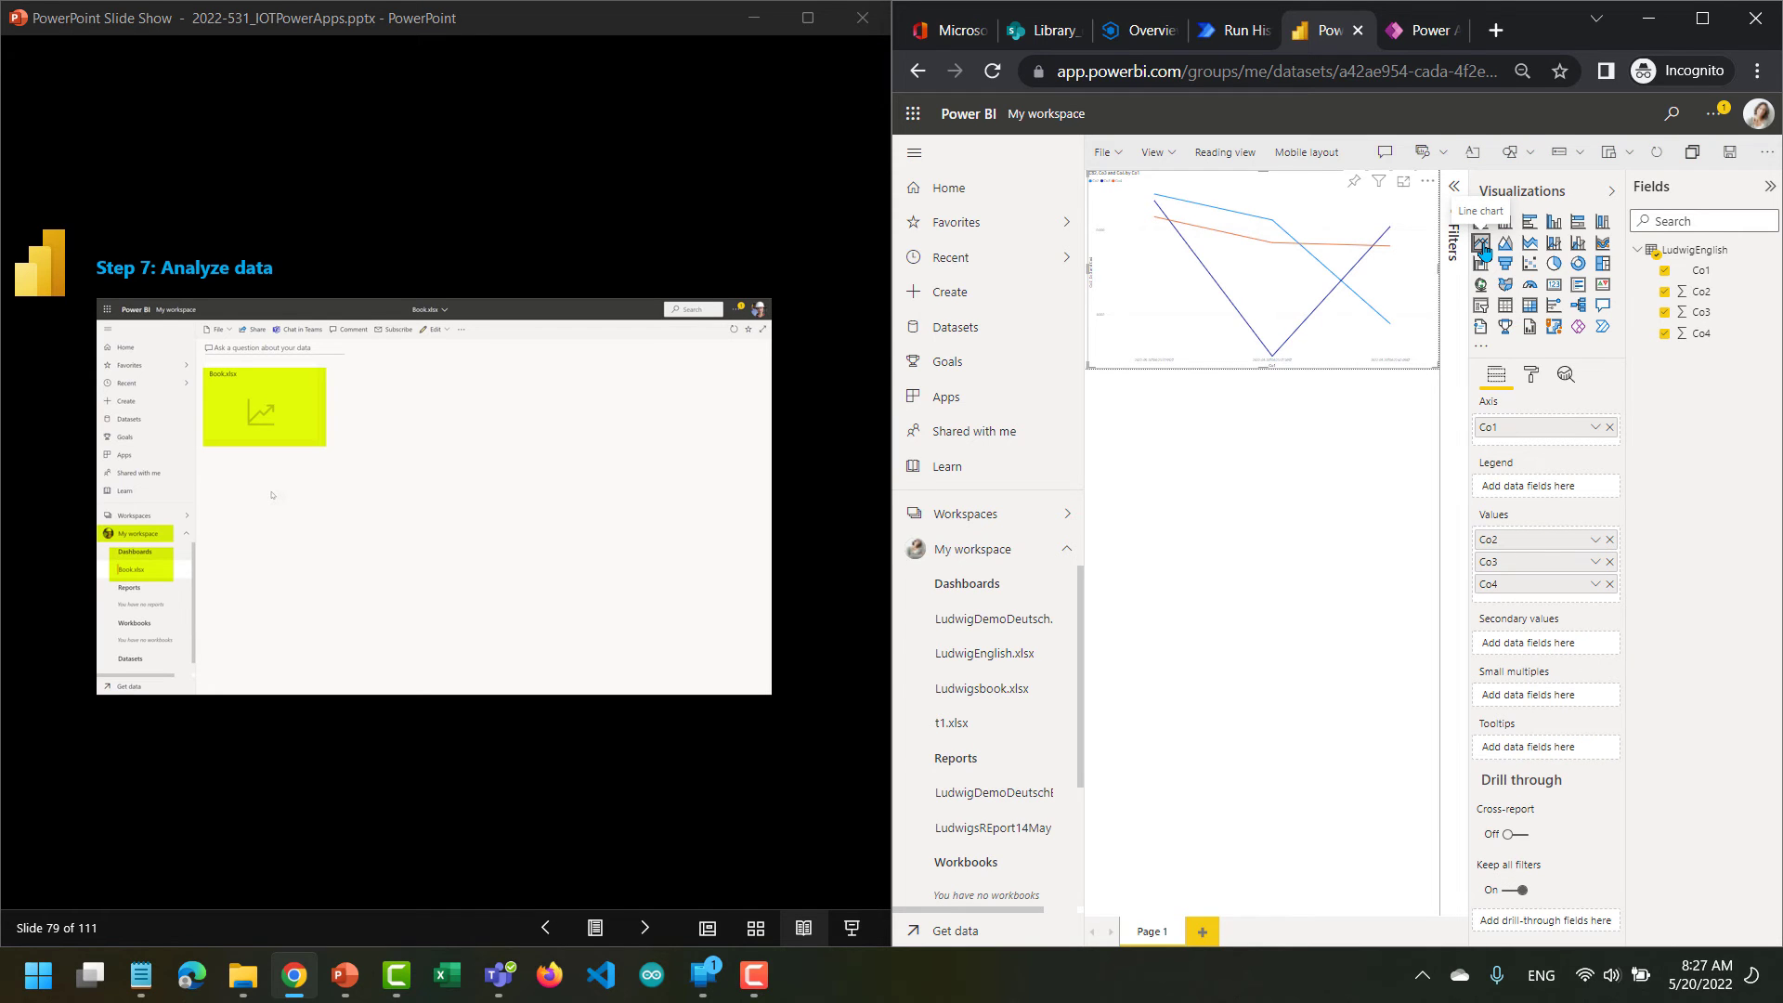
Advance the lab slides to slide 81 to review selecting columns, formatting the layout, resizing the chart and saving the report.
click(641, 926)
click(640, 926)
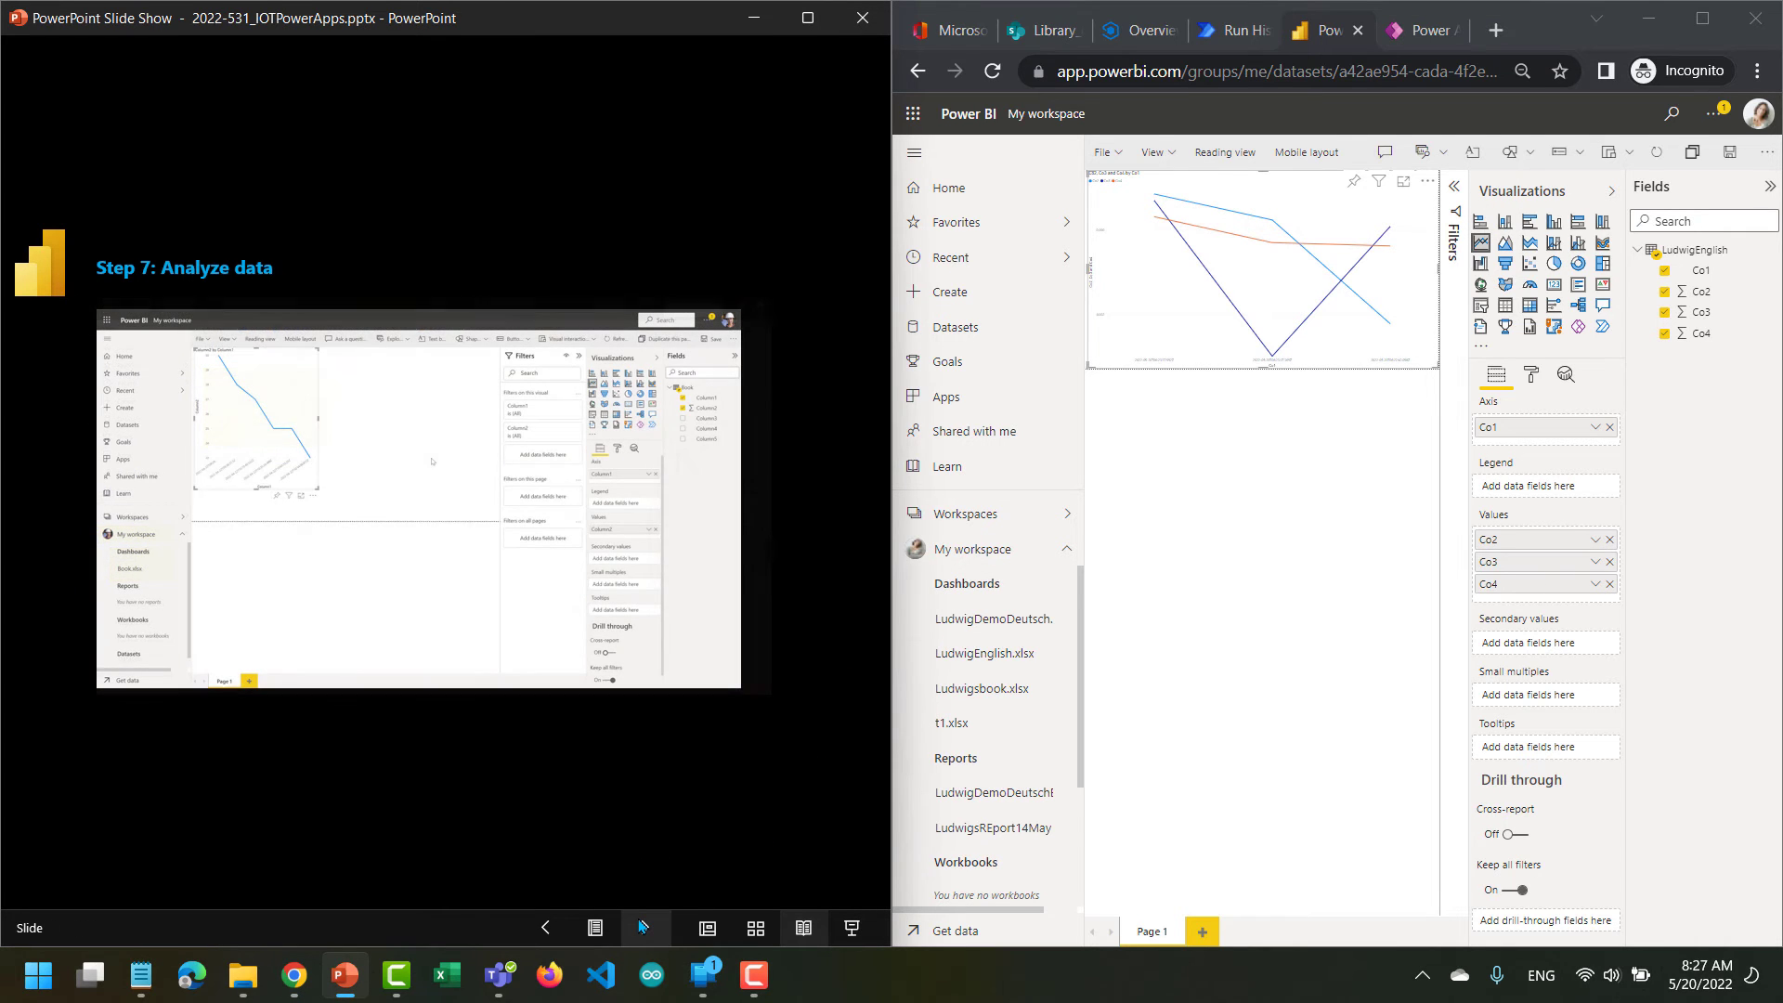
click(640, 926)
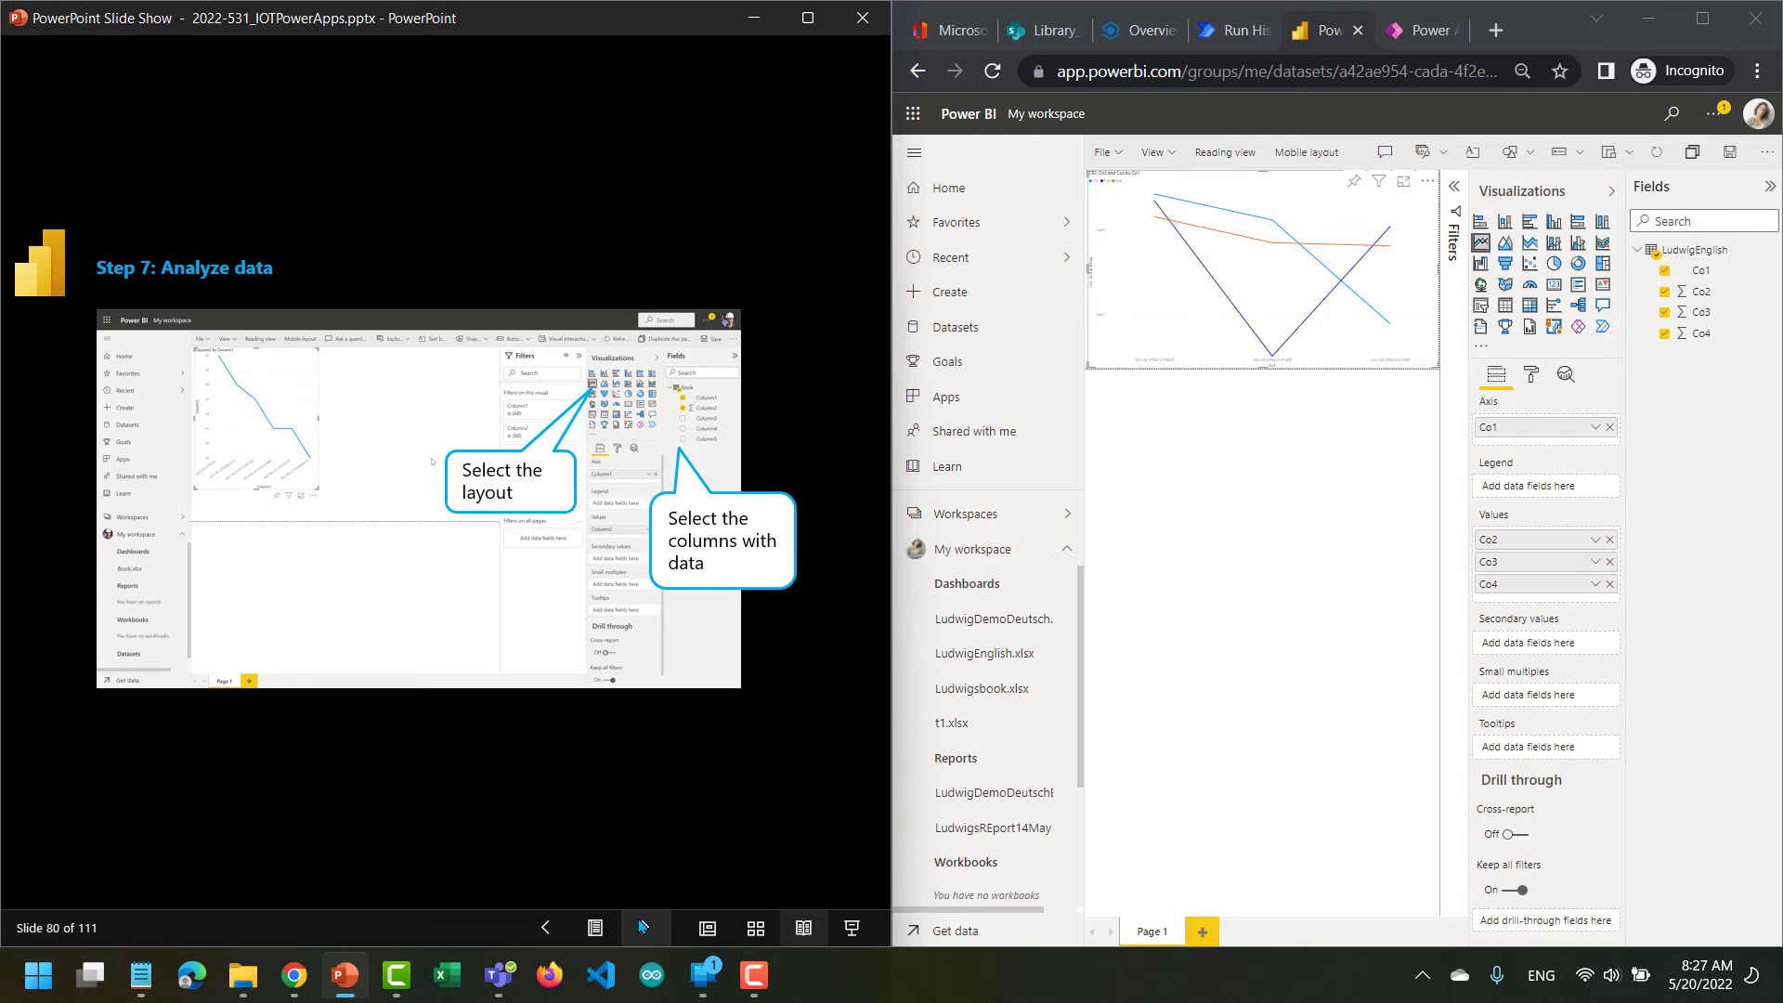
click(640, 926)
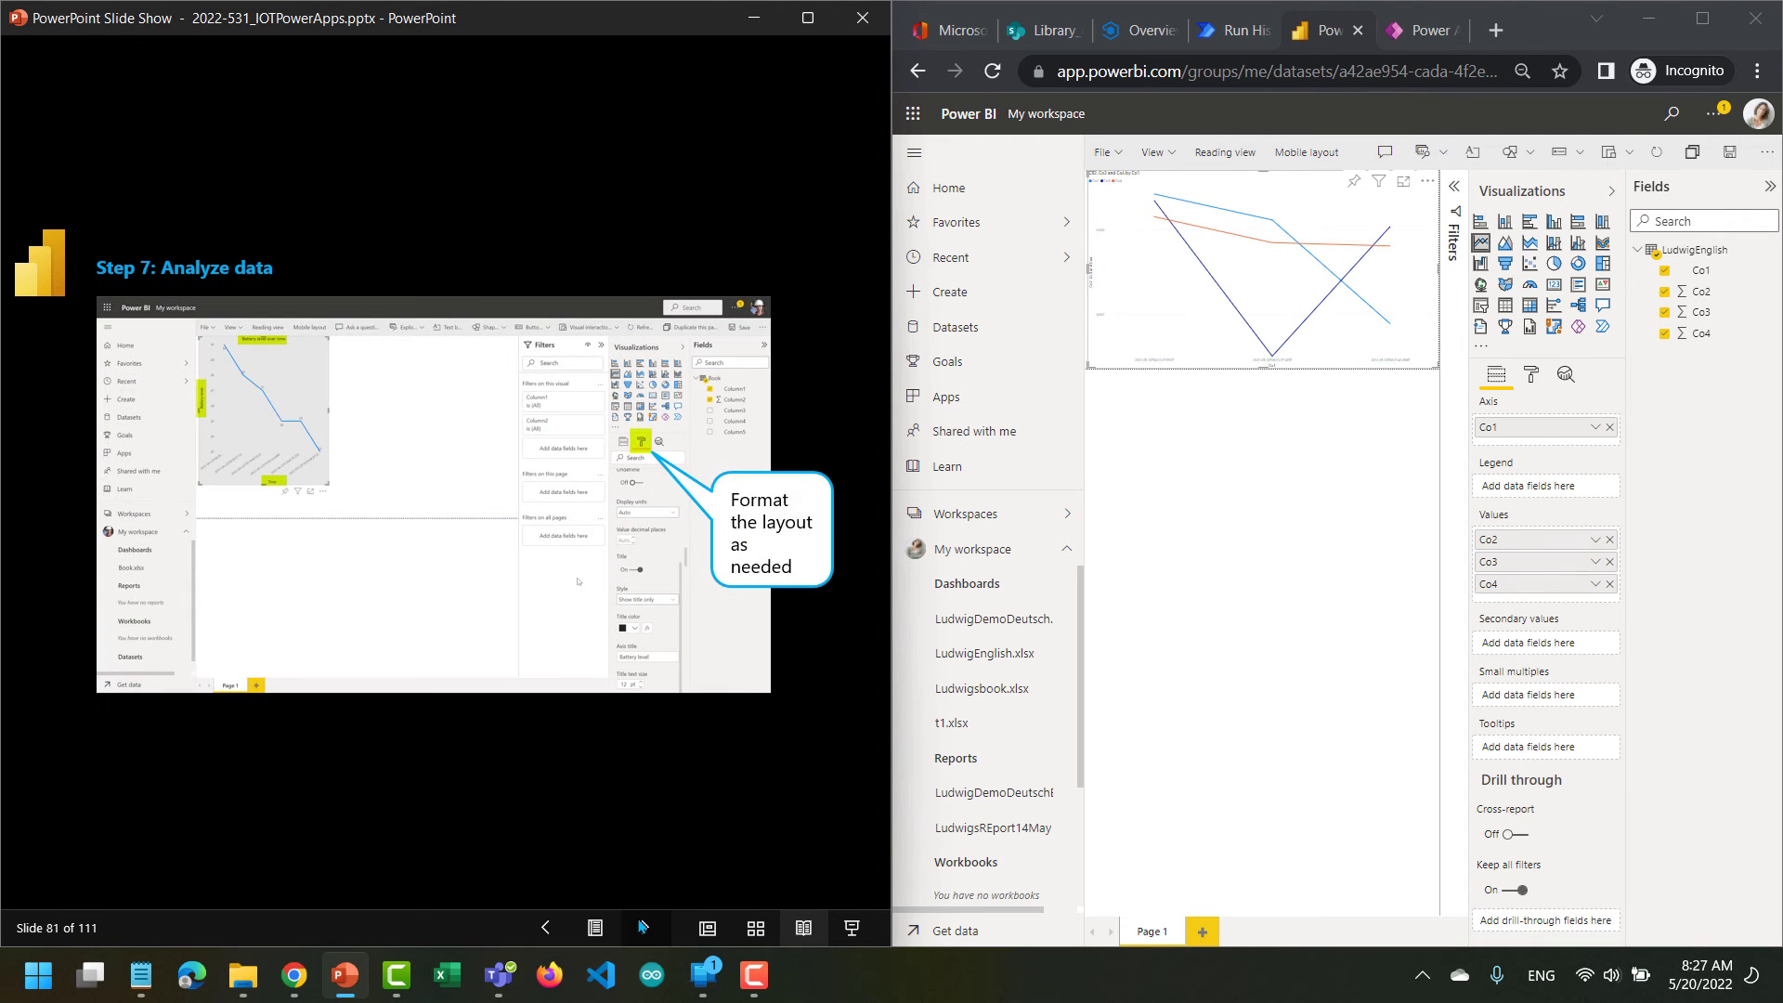
click(641, 926)
click(640, 926)
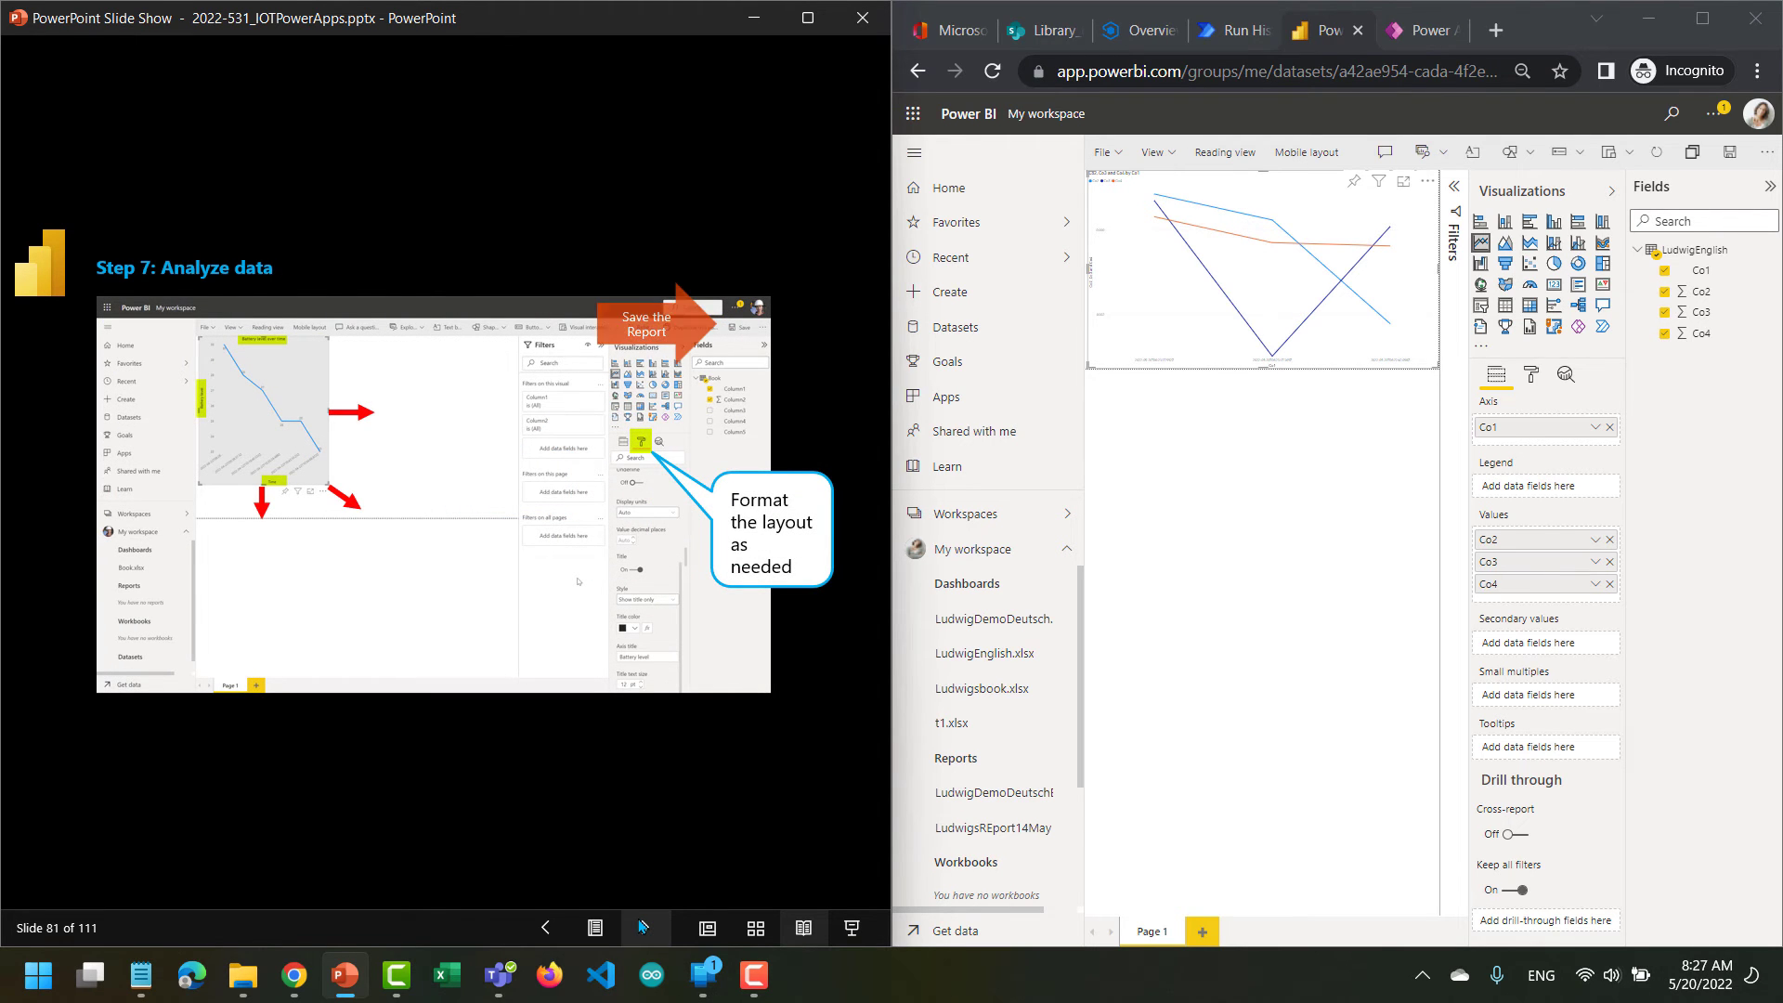
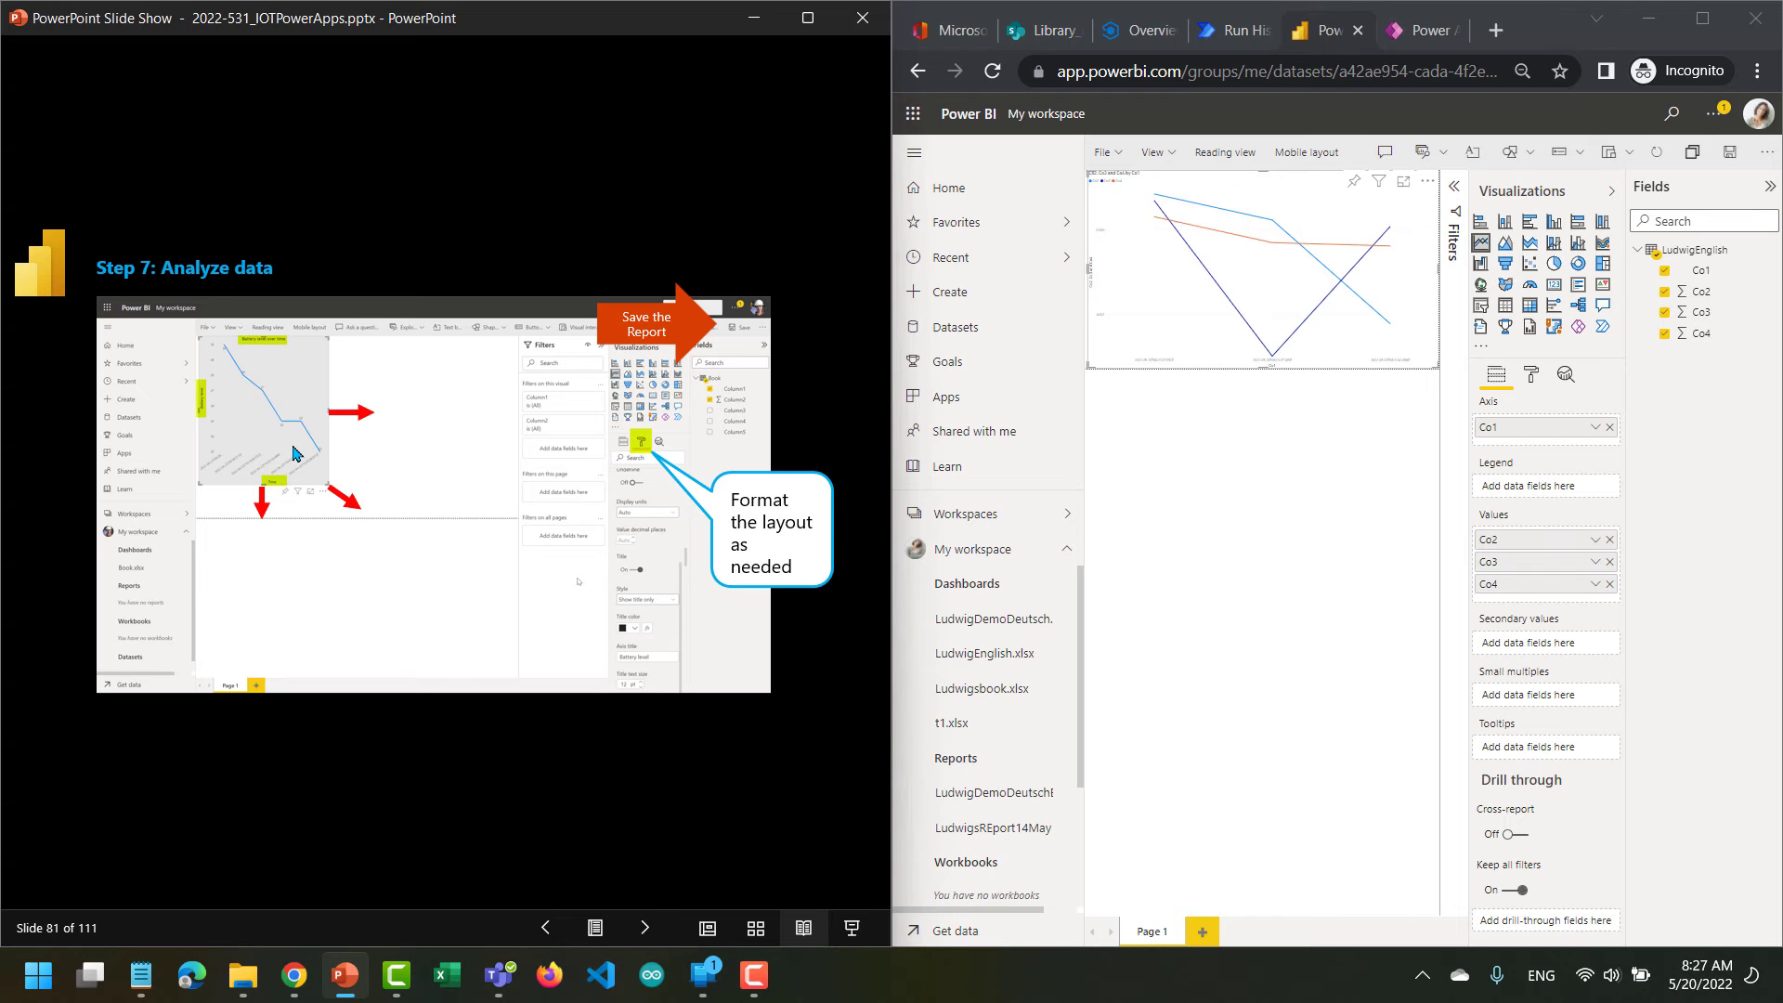
Advance the lab slides to slide 82 and save the report as LudwigReportEnglish in My workspace.
click(645, 928)
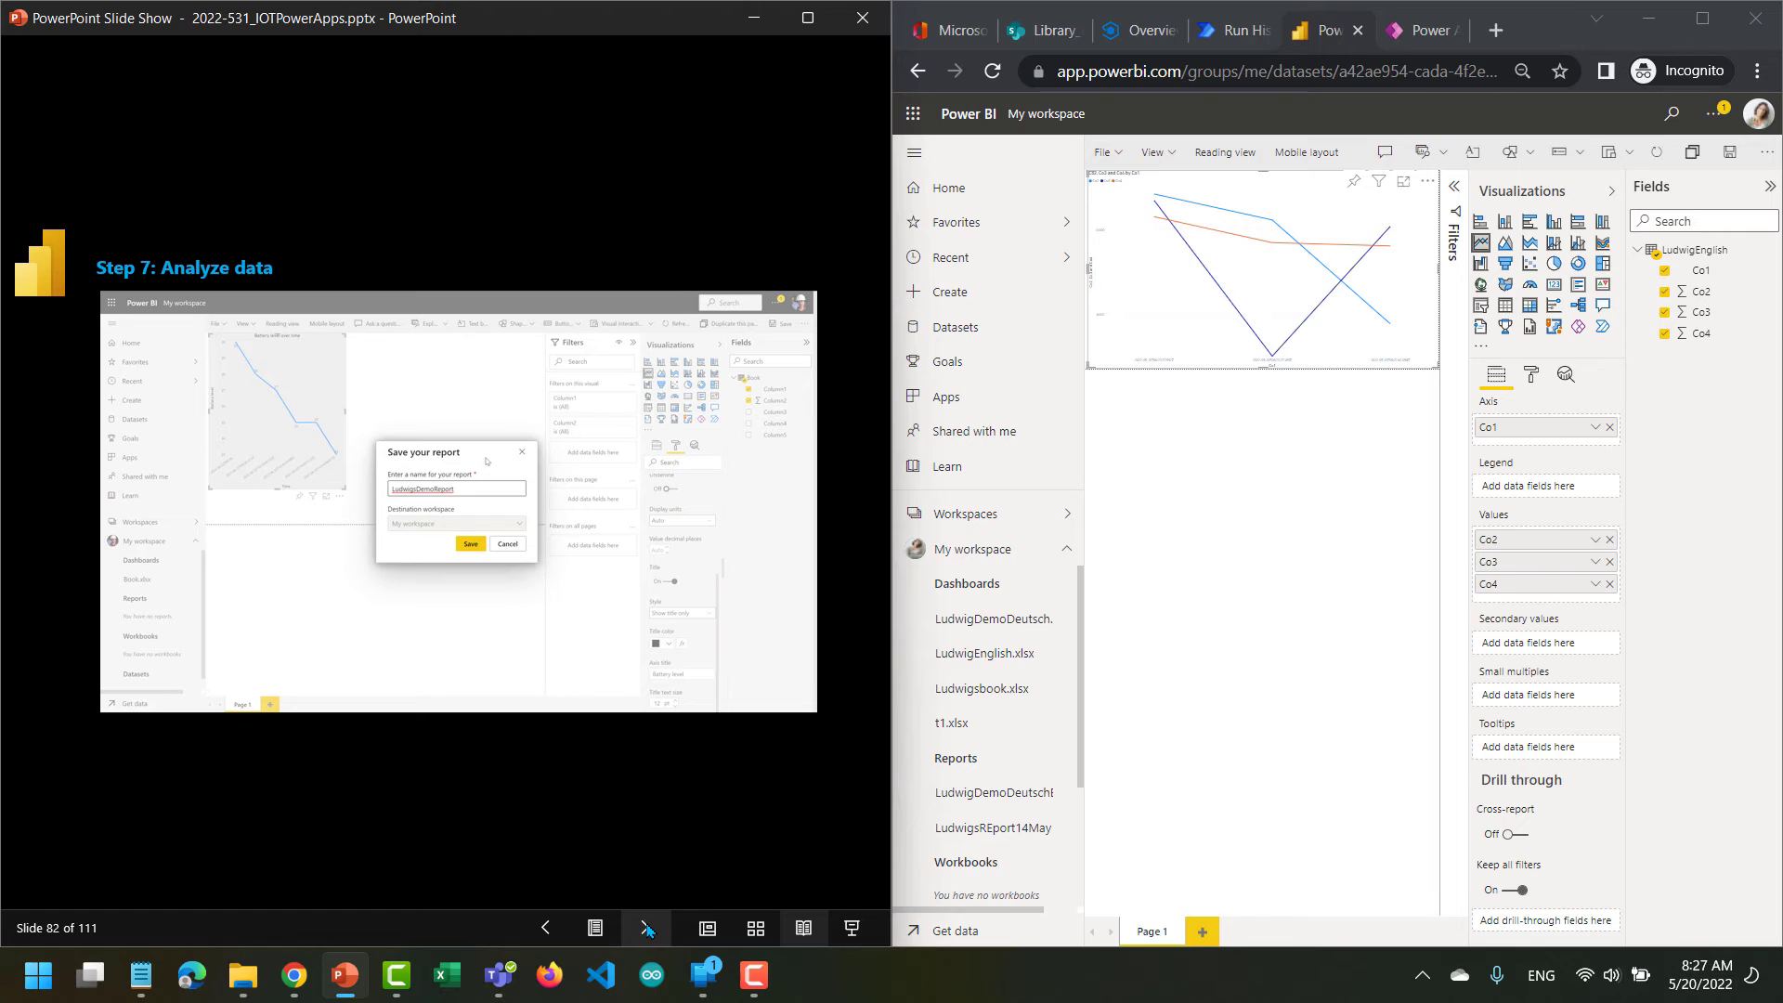
click(1727, 155)
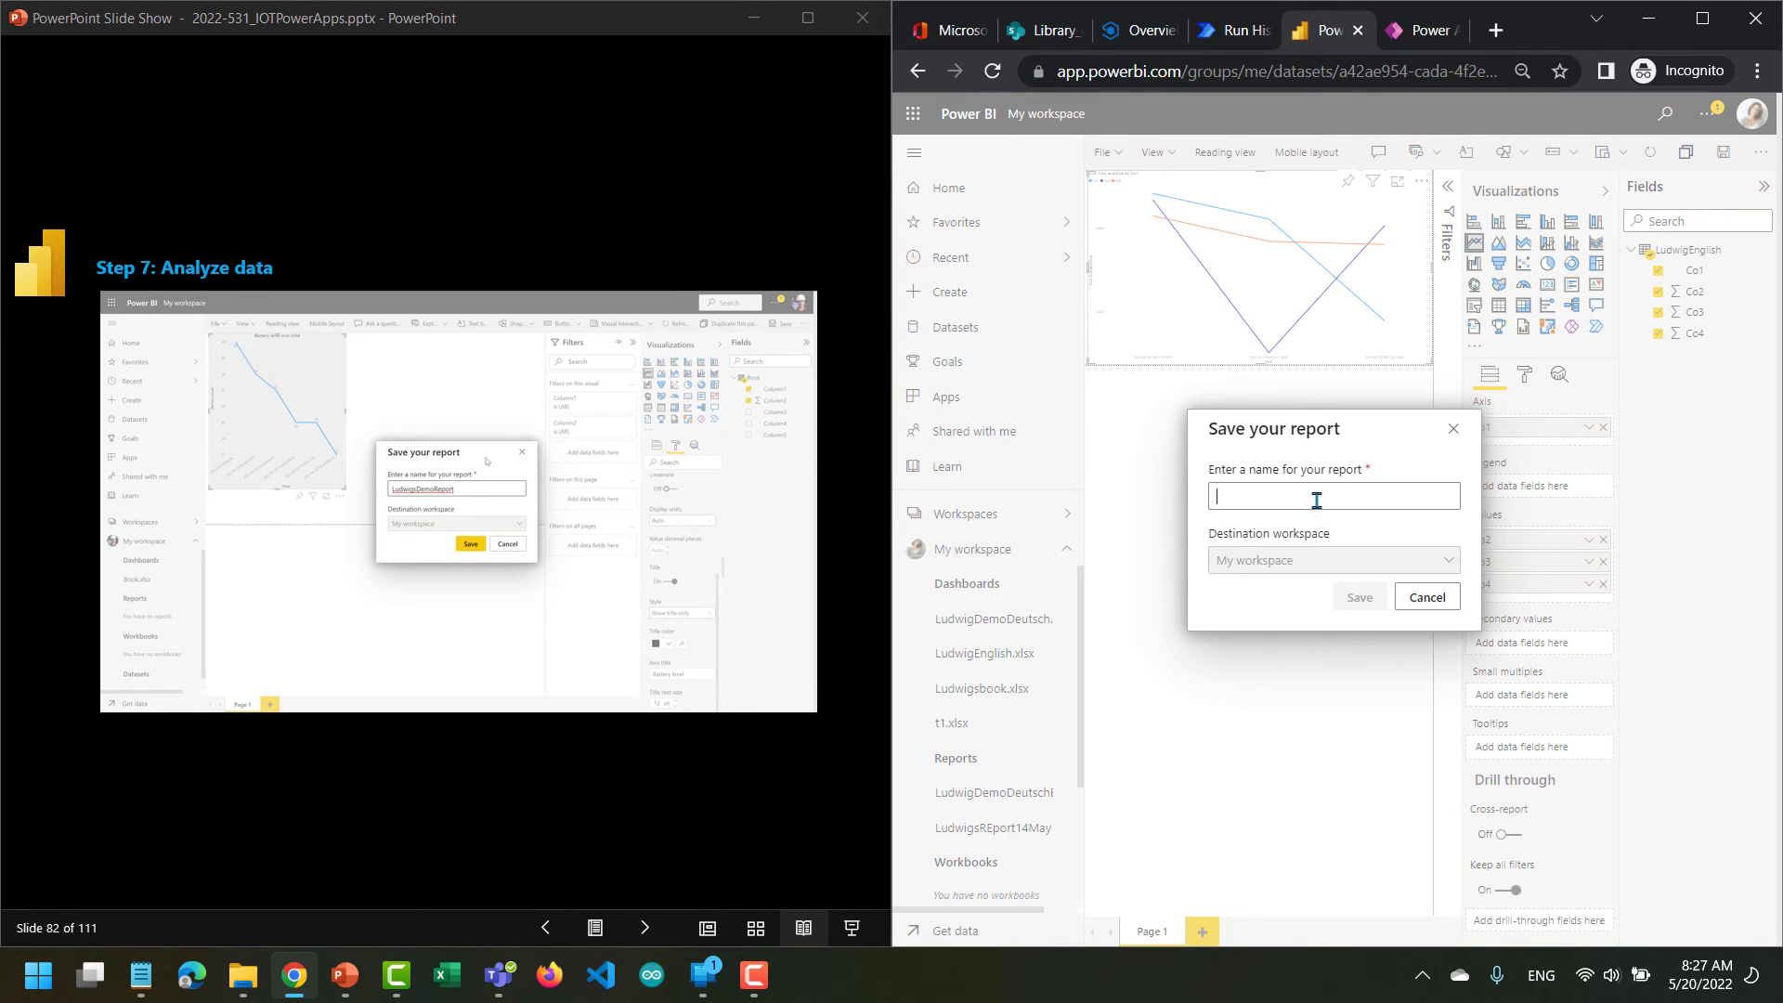
click(1317, 500)
text(LudwigReportEnglish)
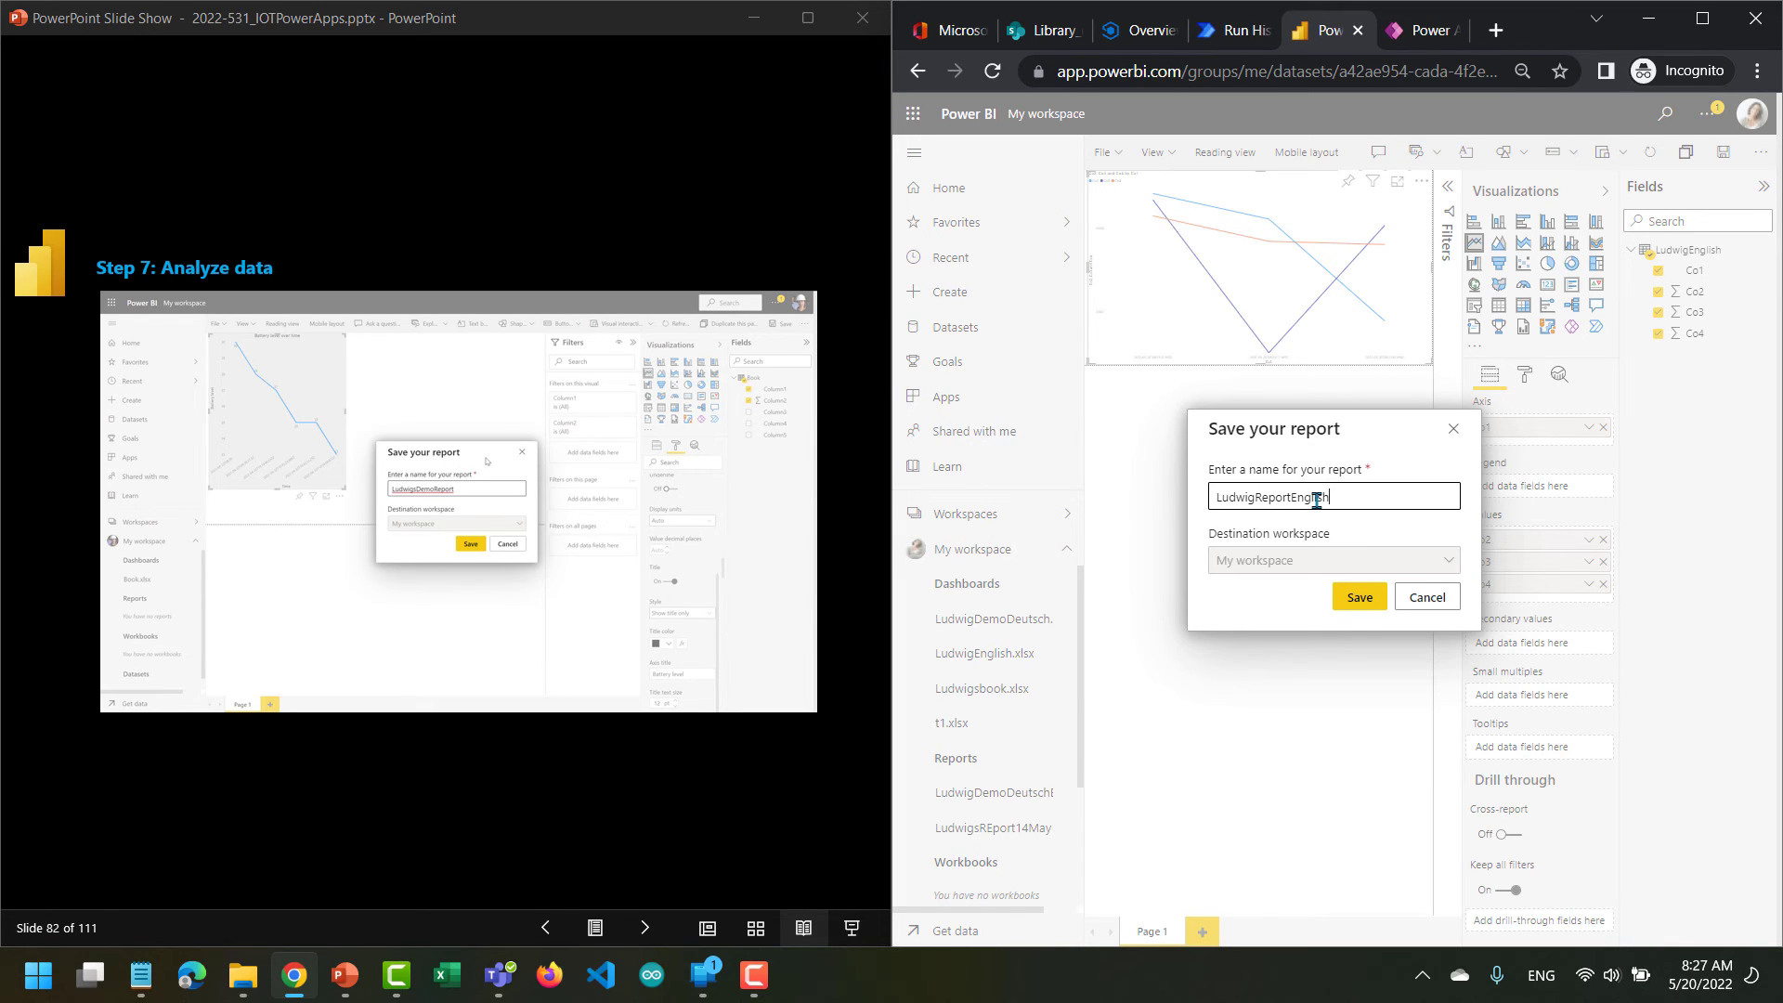
click(1357, 599)
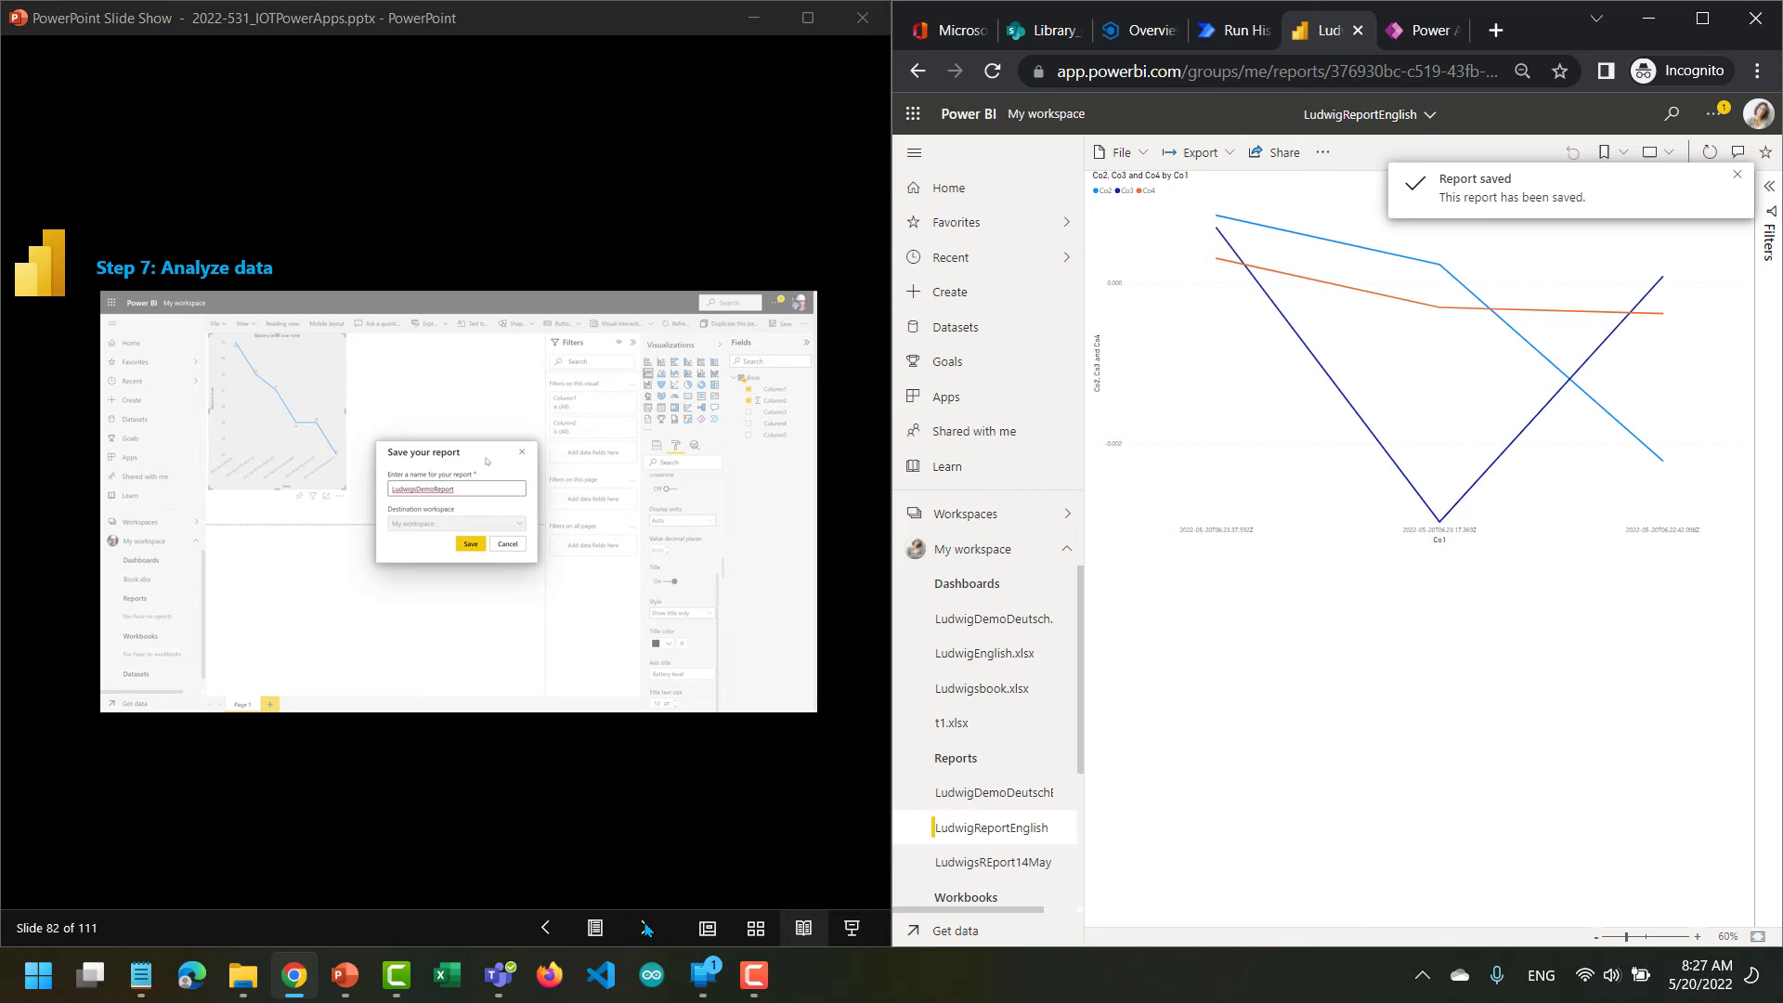
Advance the lab slides to slide 83 and pin the LudwigReportEnglish page live to the existing LudwigEnglish.xlsx dashboard.
click(647, 929)
click(647, 928)
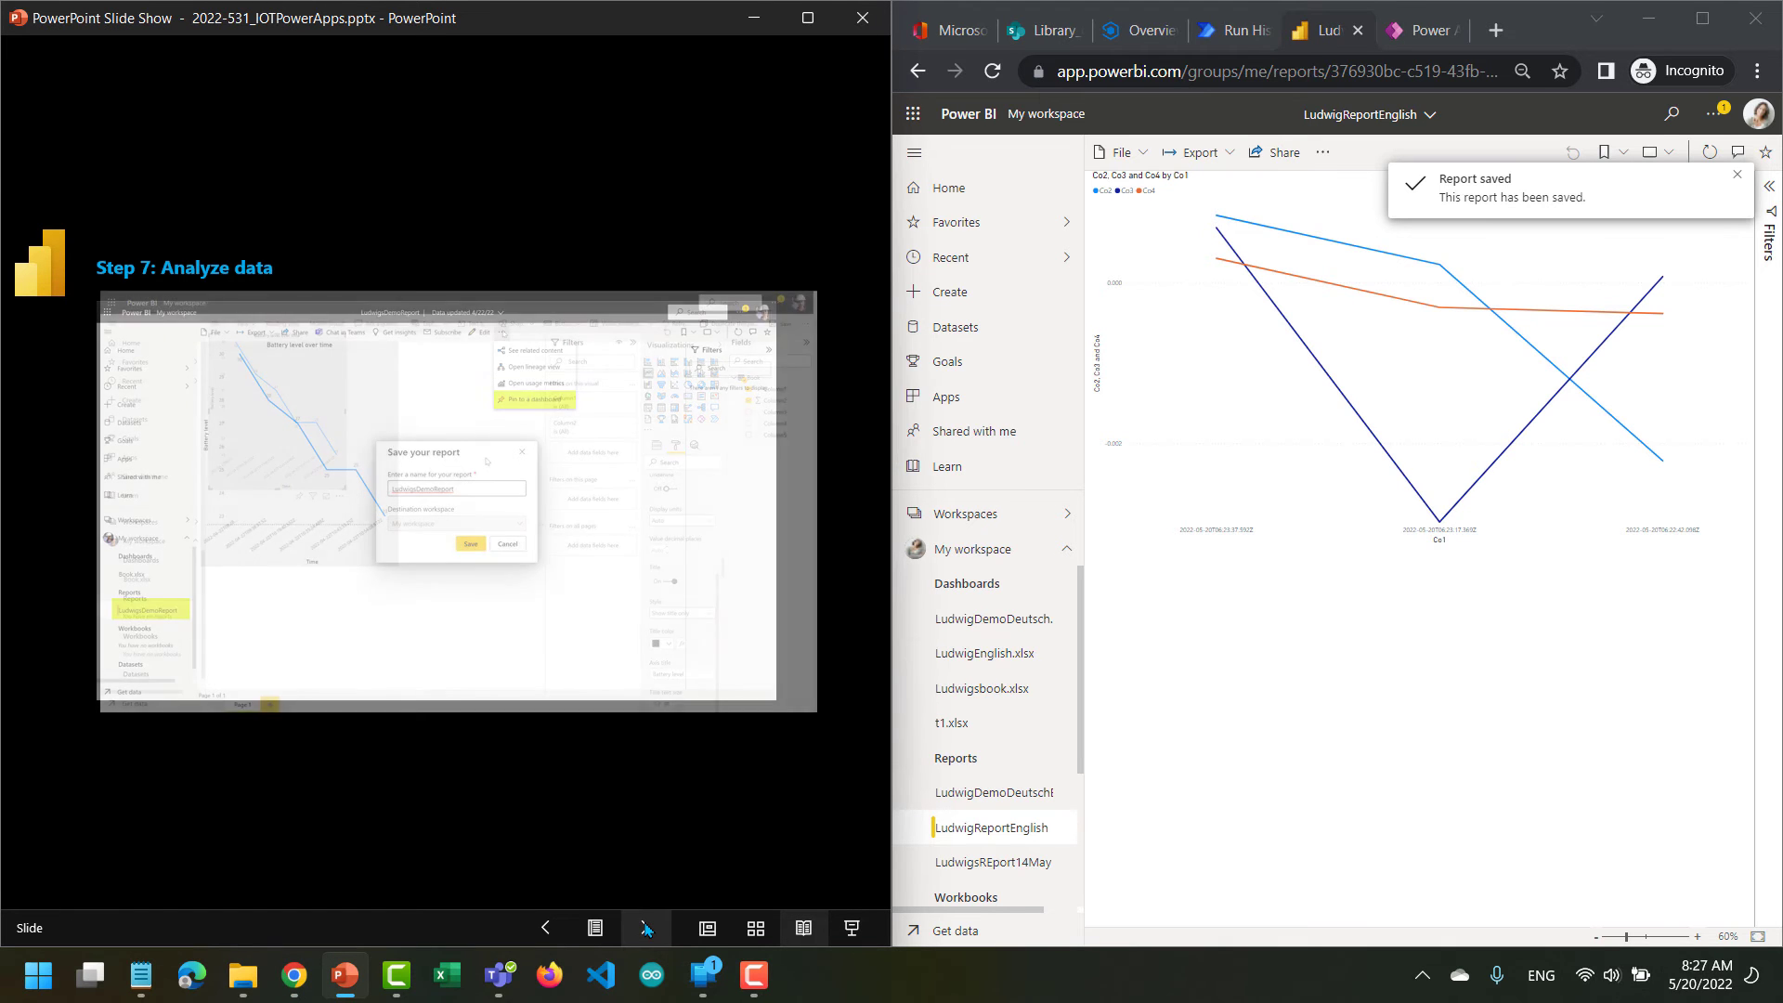
click(647, 928)
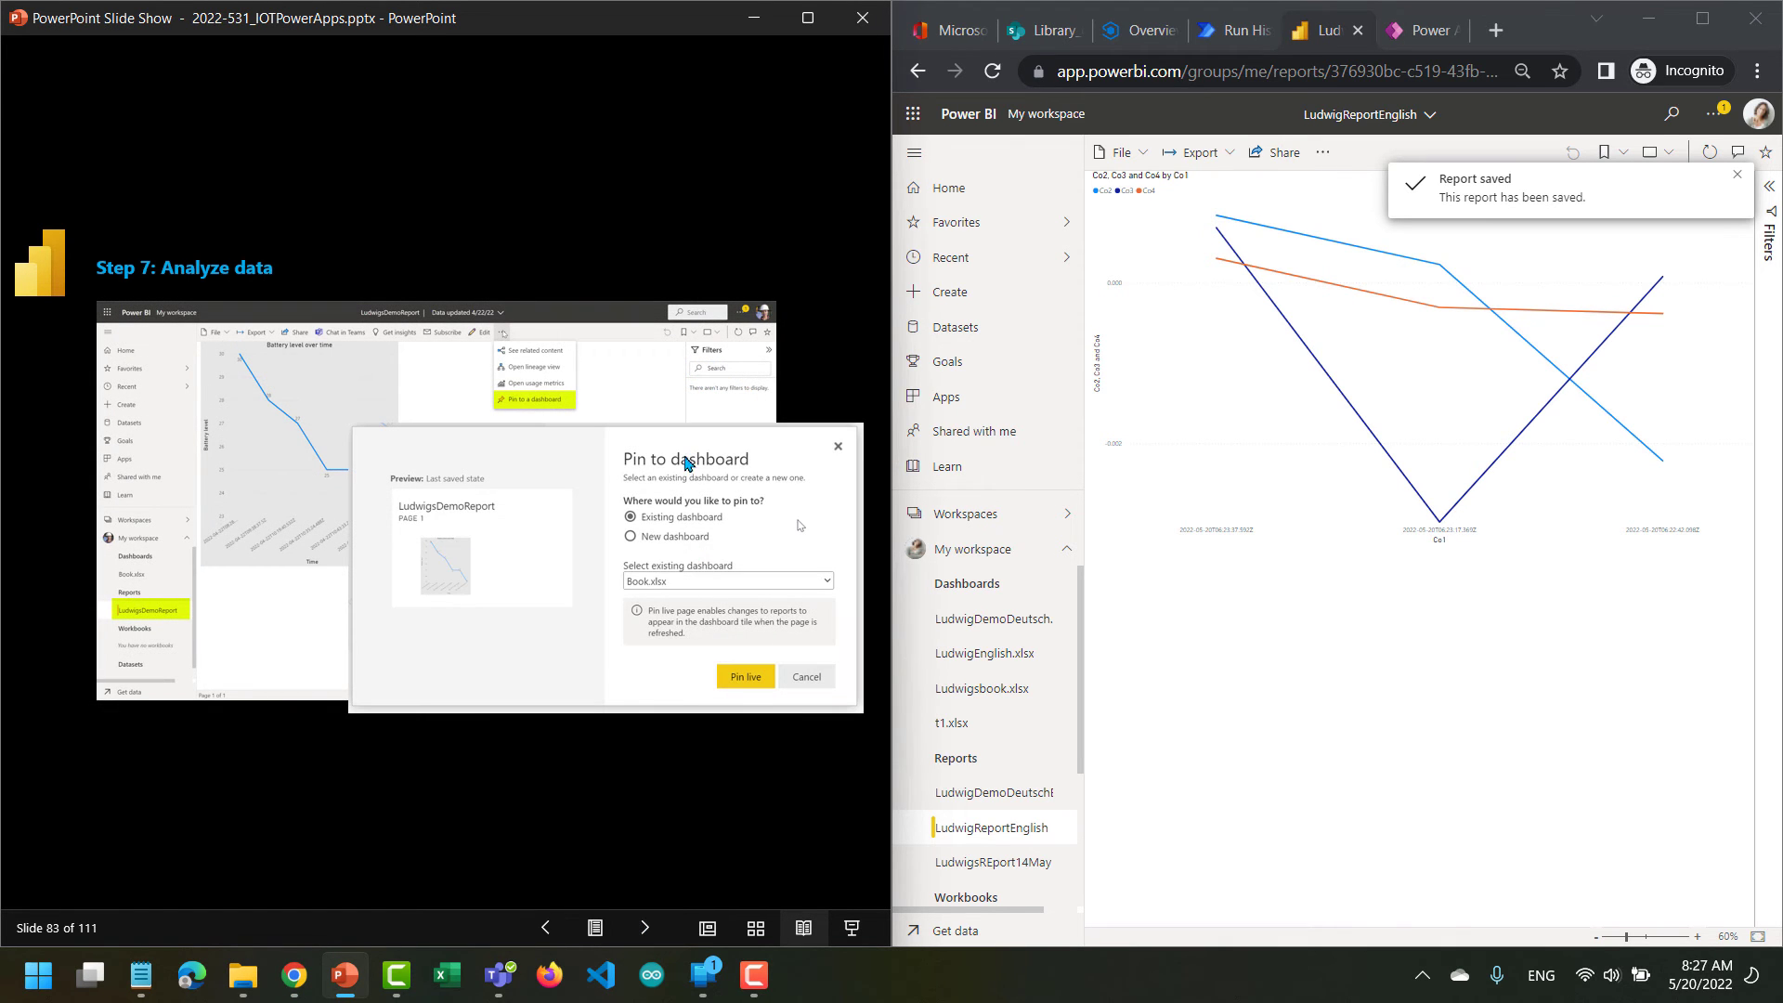
click(1324, 160)
click(1324, 160)
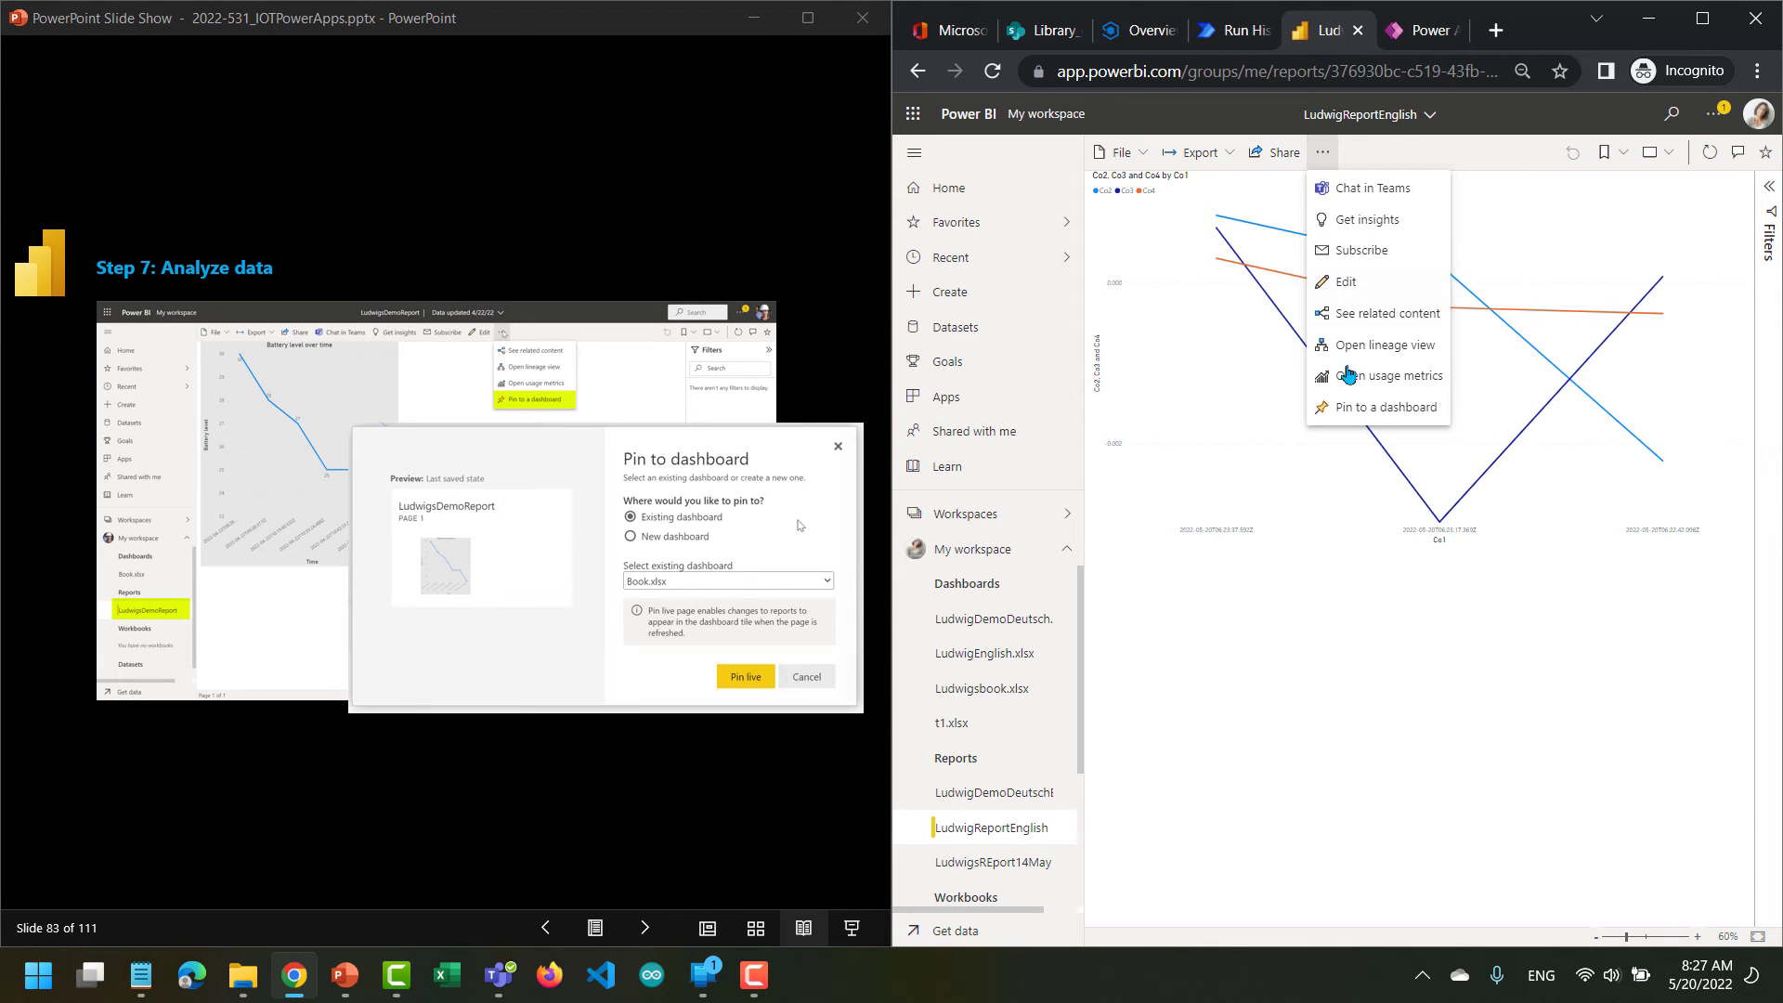
click(1361, 411)
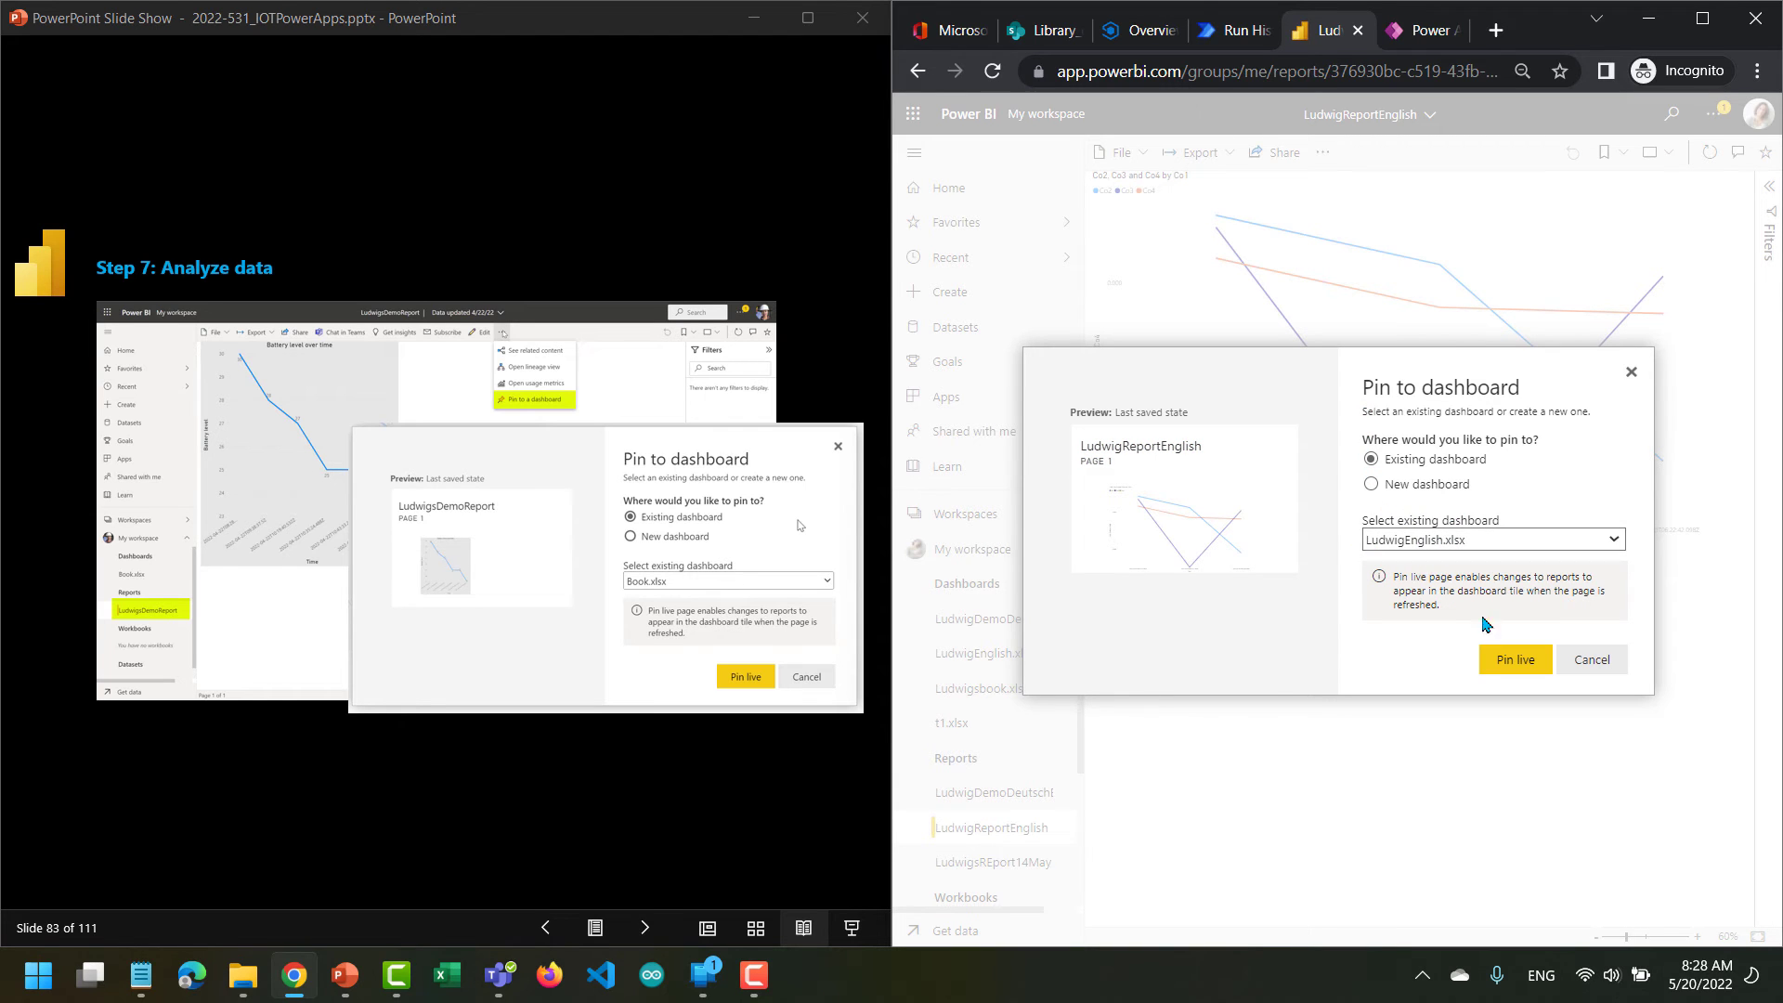
click(1511, 661)
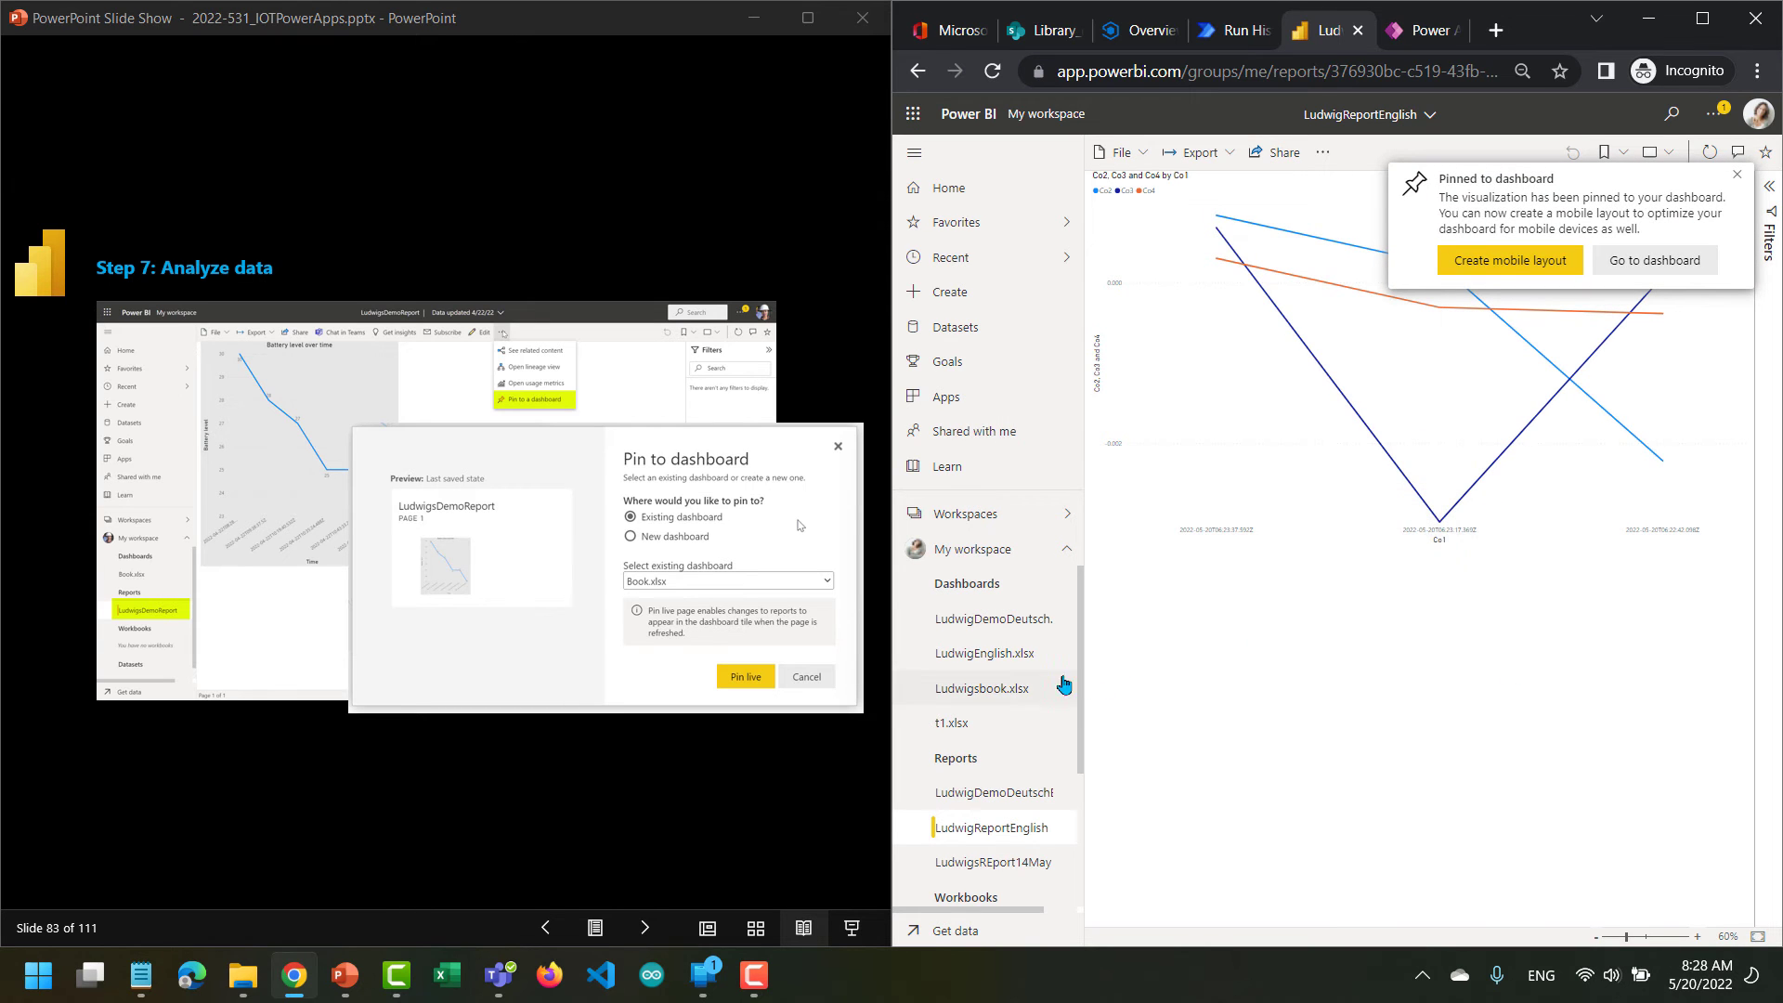
Open the LudwigEnglish.xlsx dashboard to check the pinned report page, and advance the lab slides to slide 85.
click(996, 662)
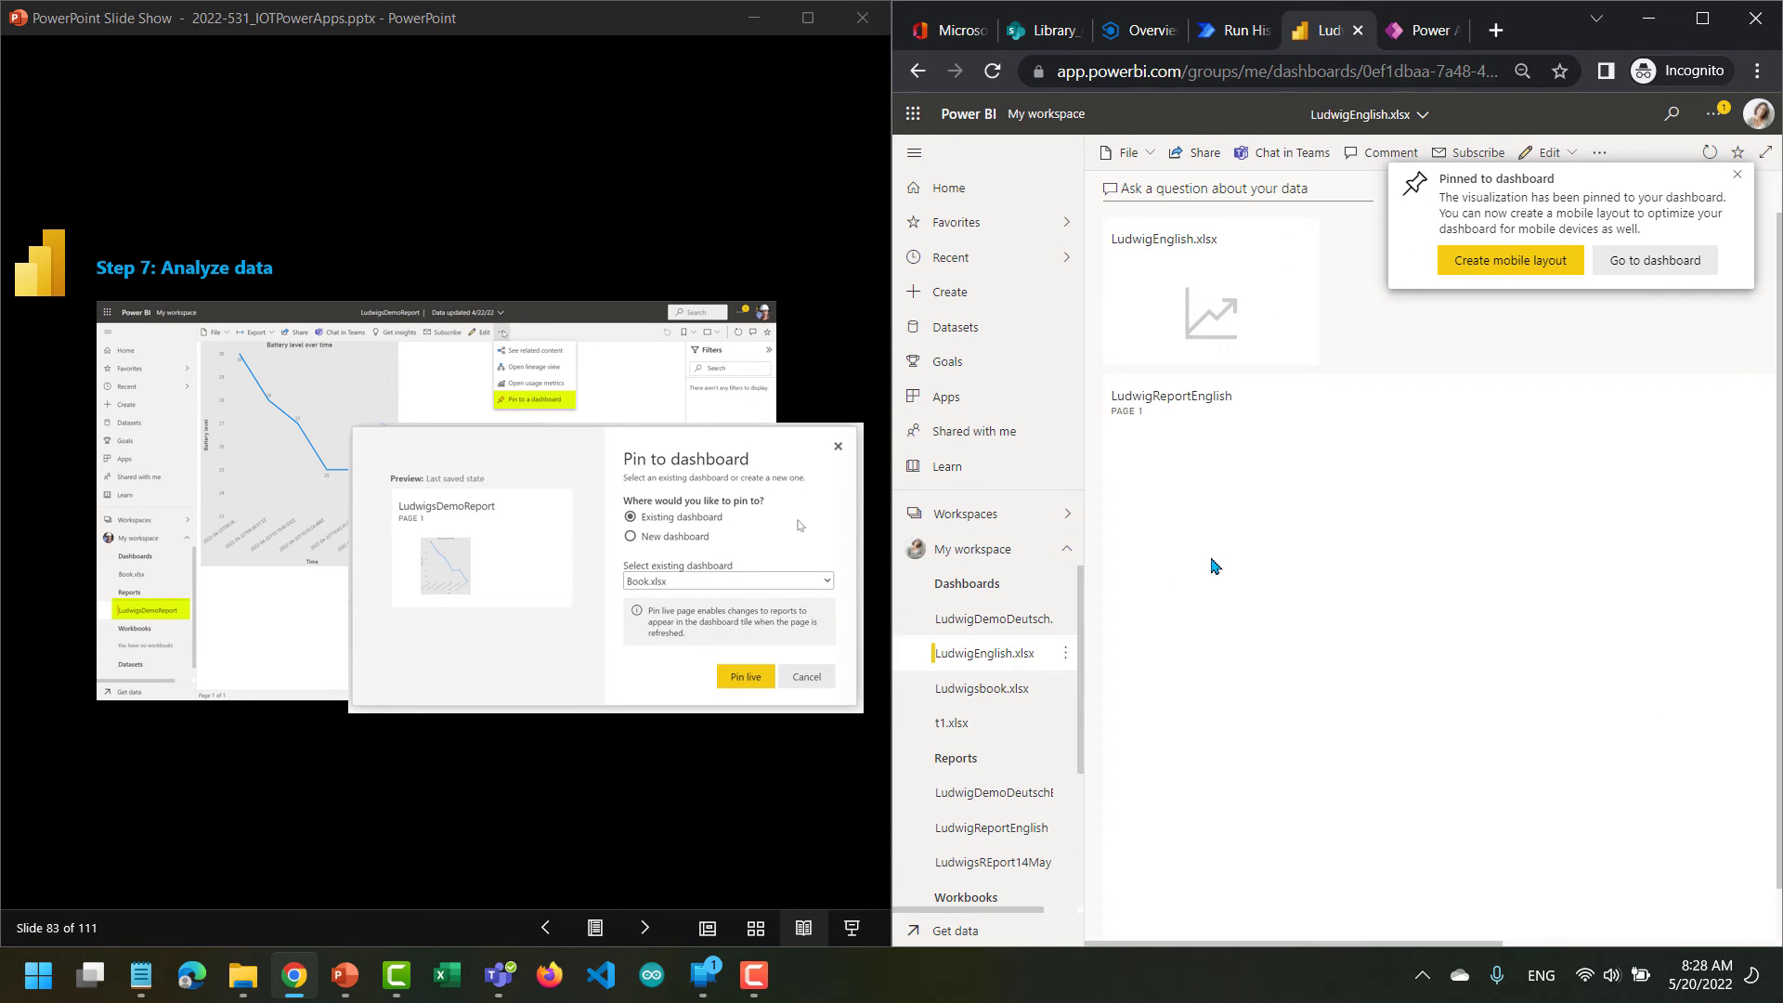
mouse_move(1297, 567)
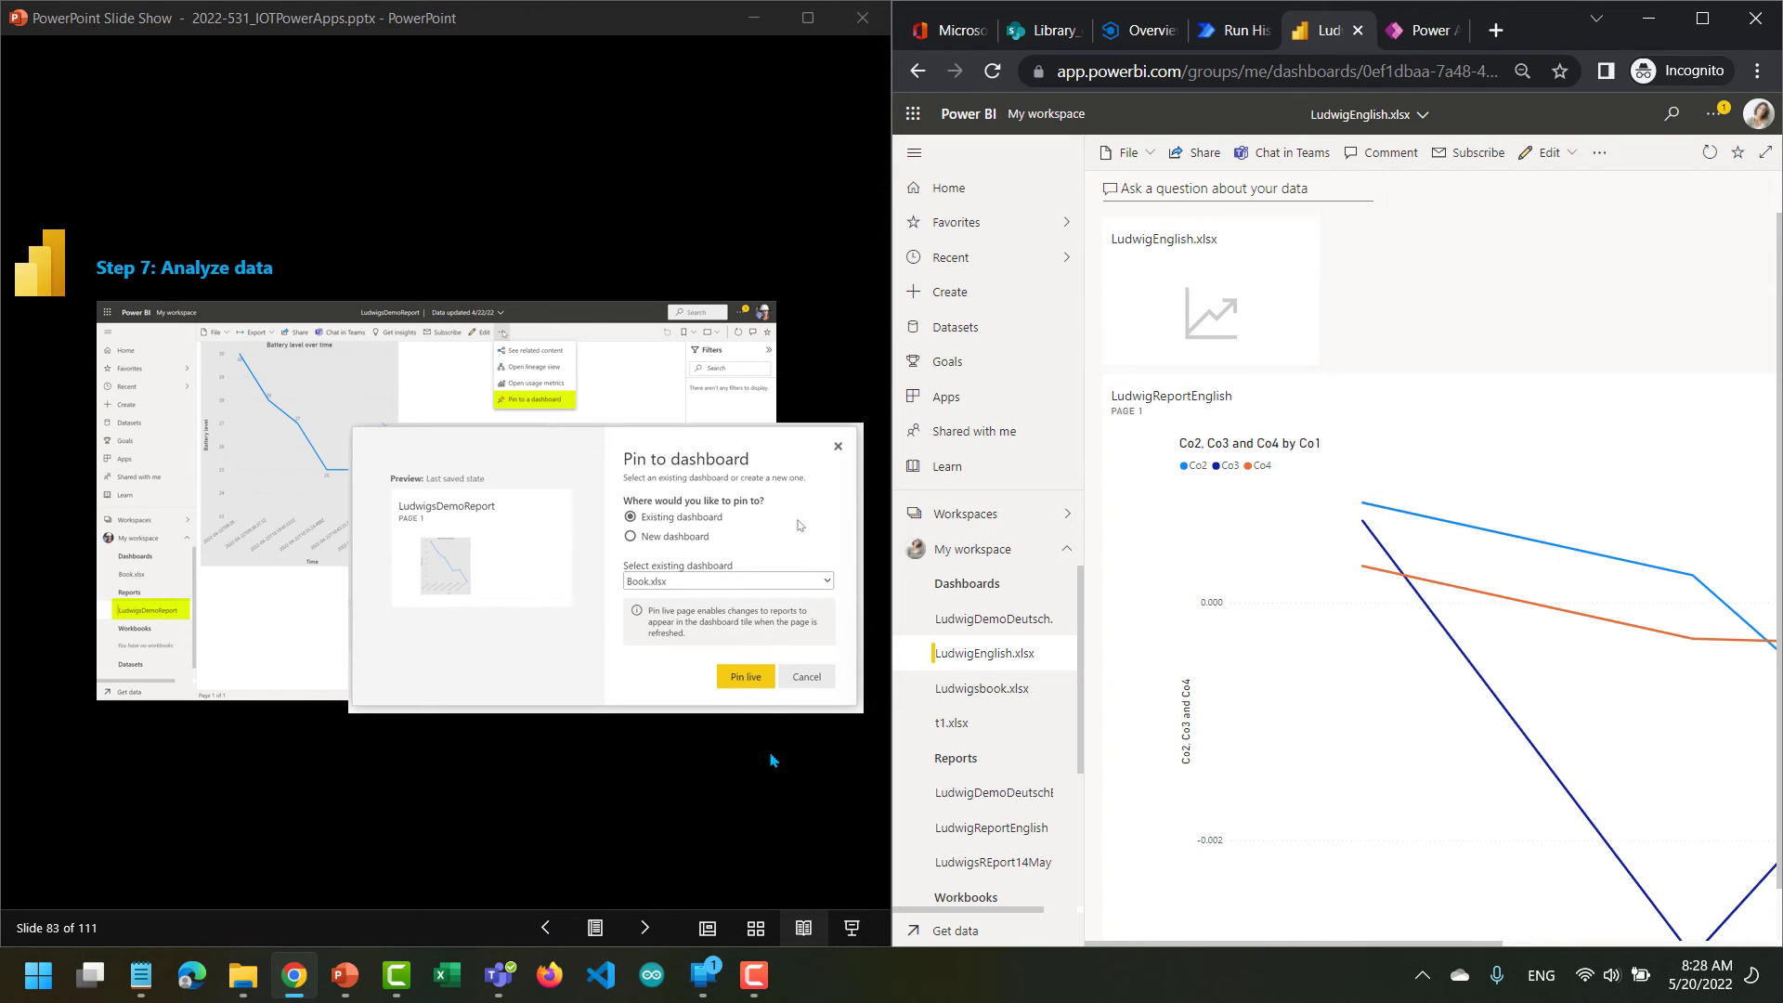
click(642, 929)
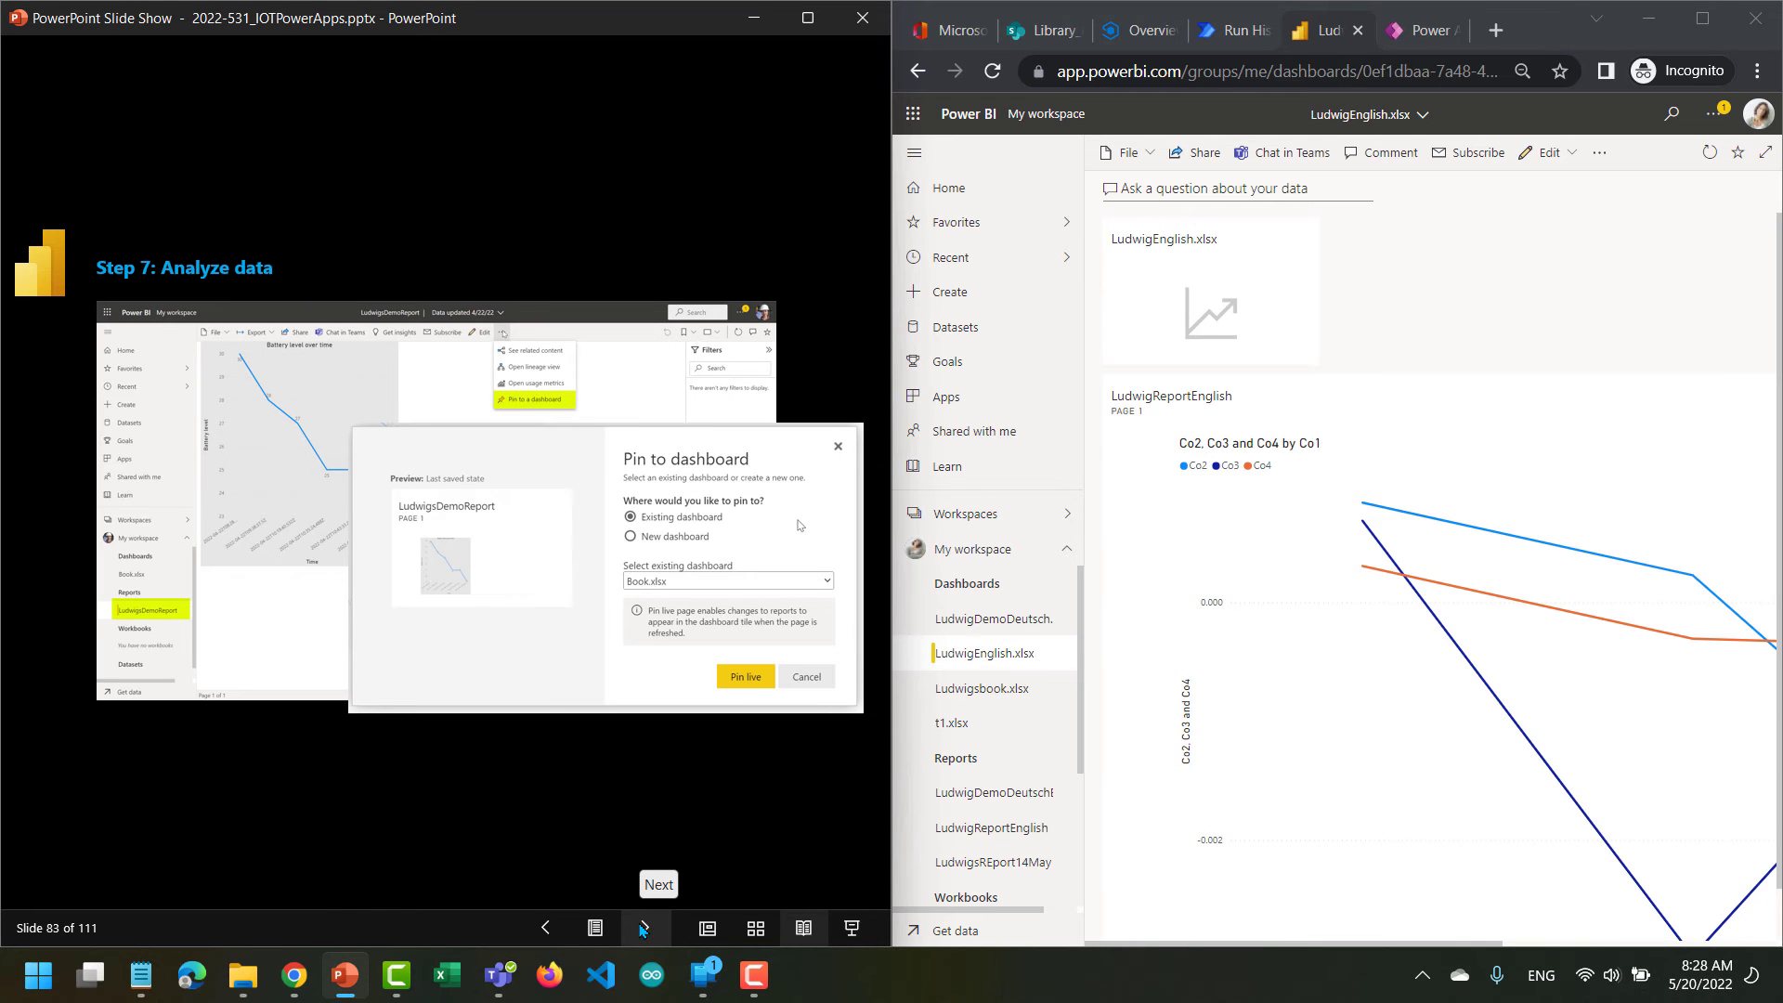
click(642, 930)
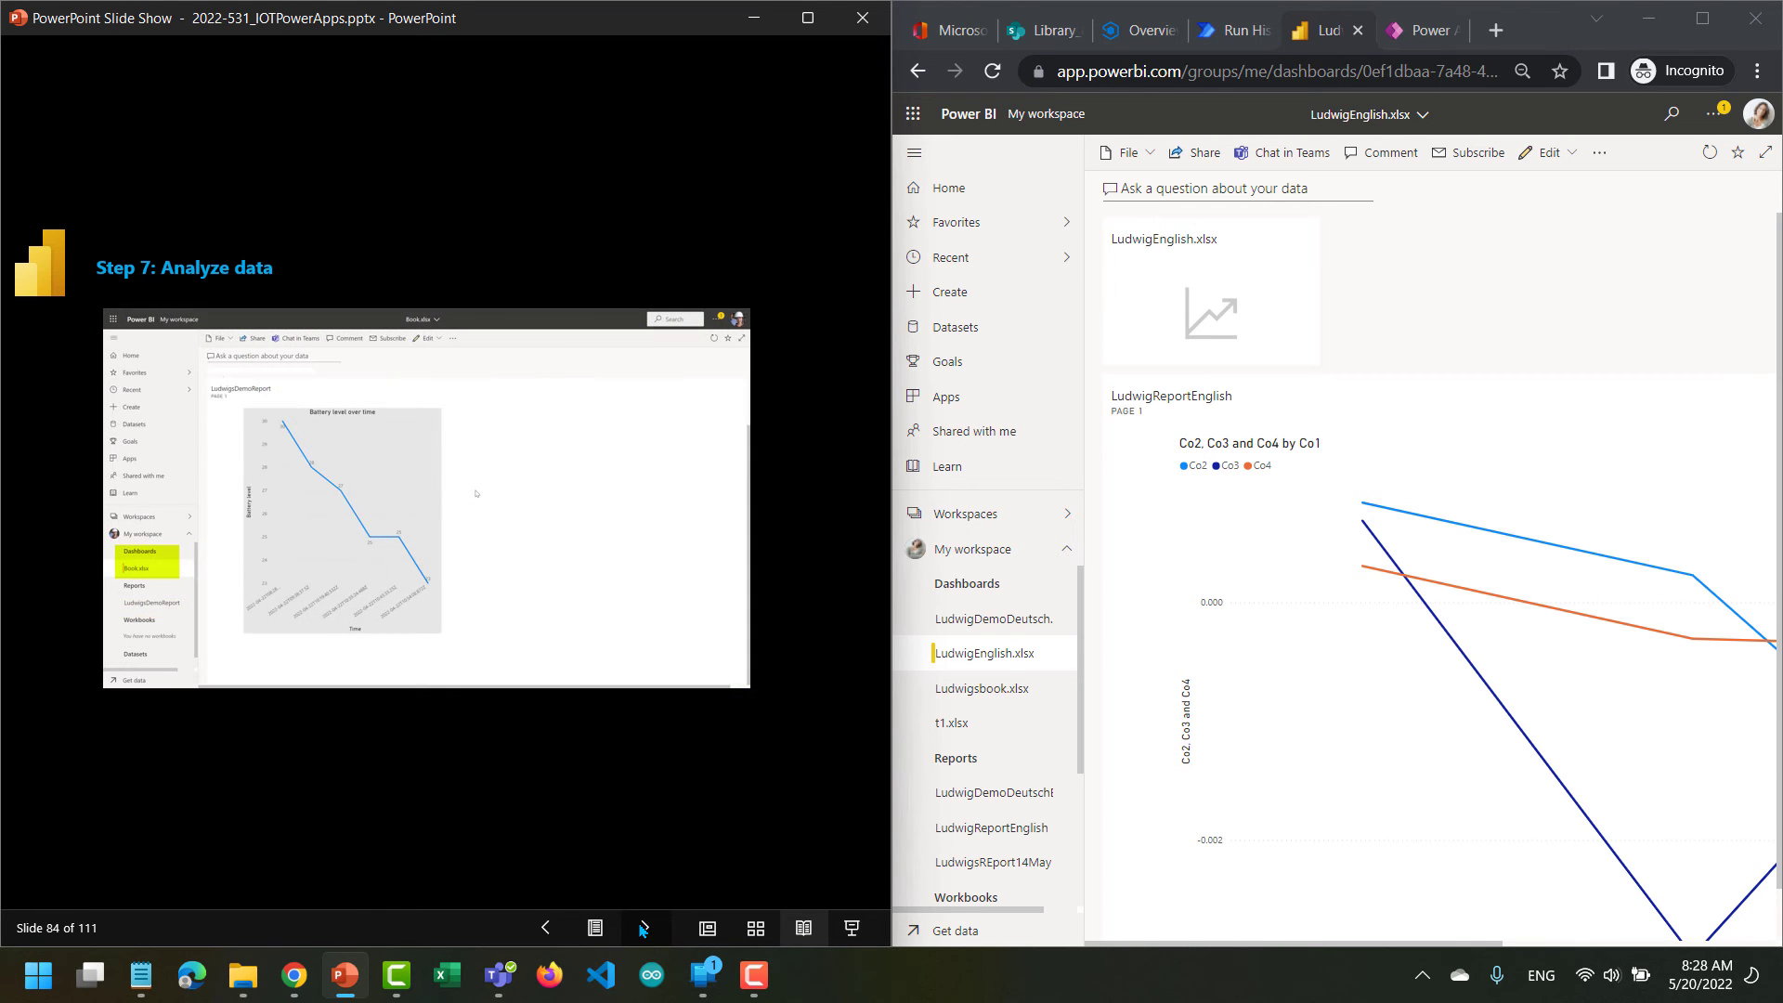
click(642, 929)
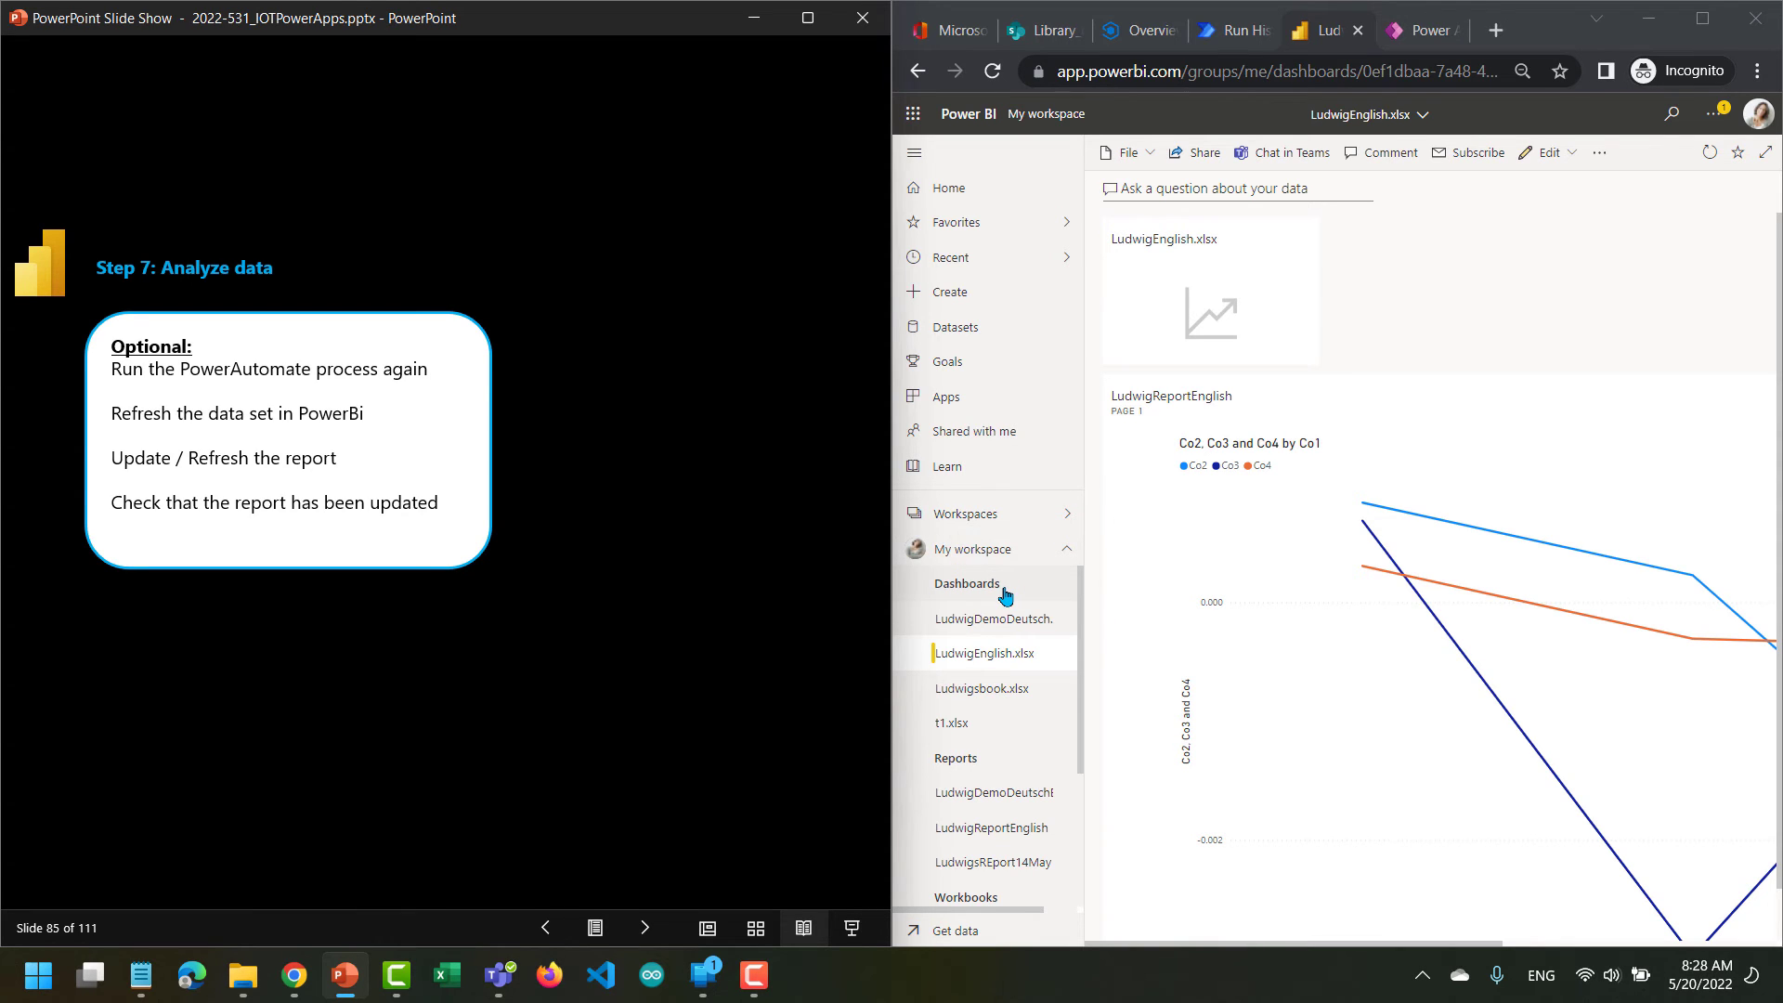
Open the LudwigEnglish dataset from My workspace and advance the lab slides through the data refresh instructions to slide 87.
scroll(1006, 595, down, 2)
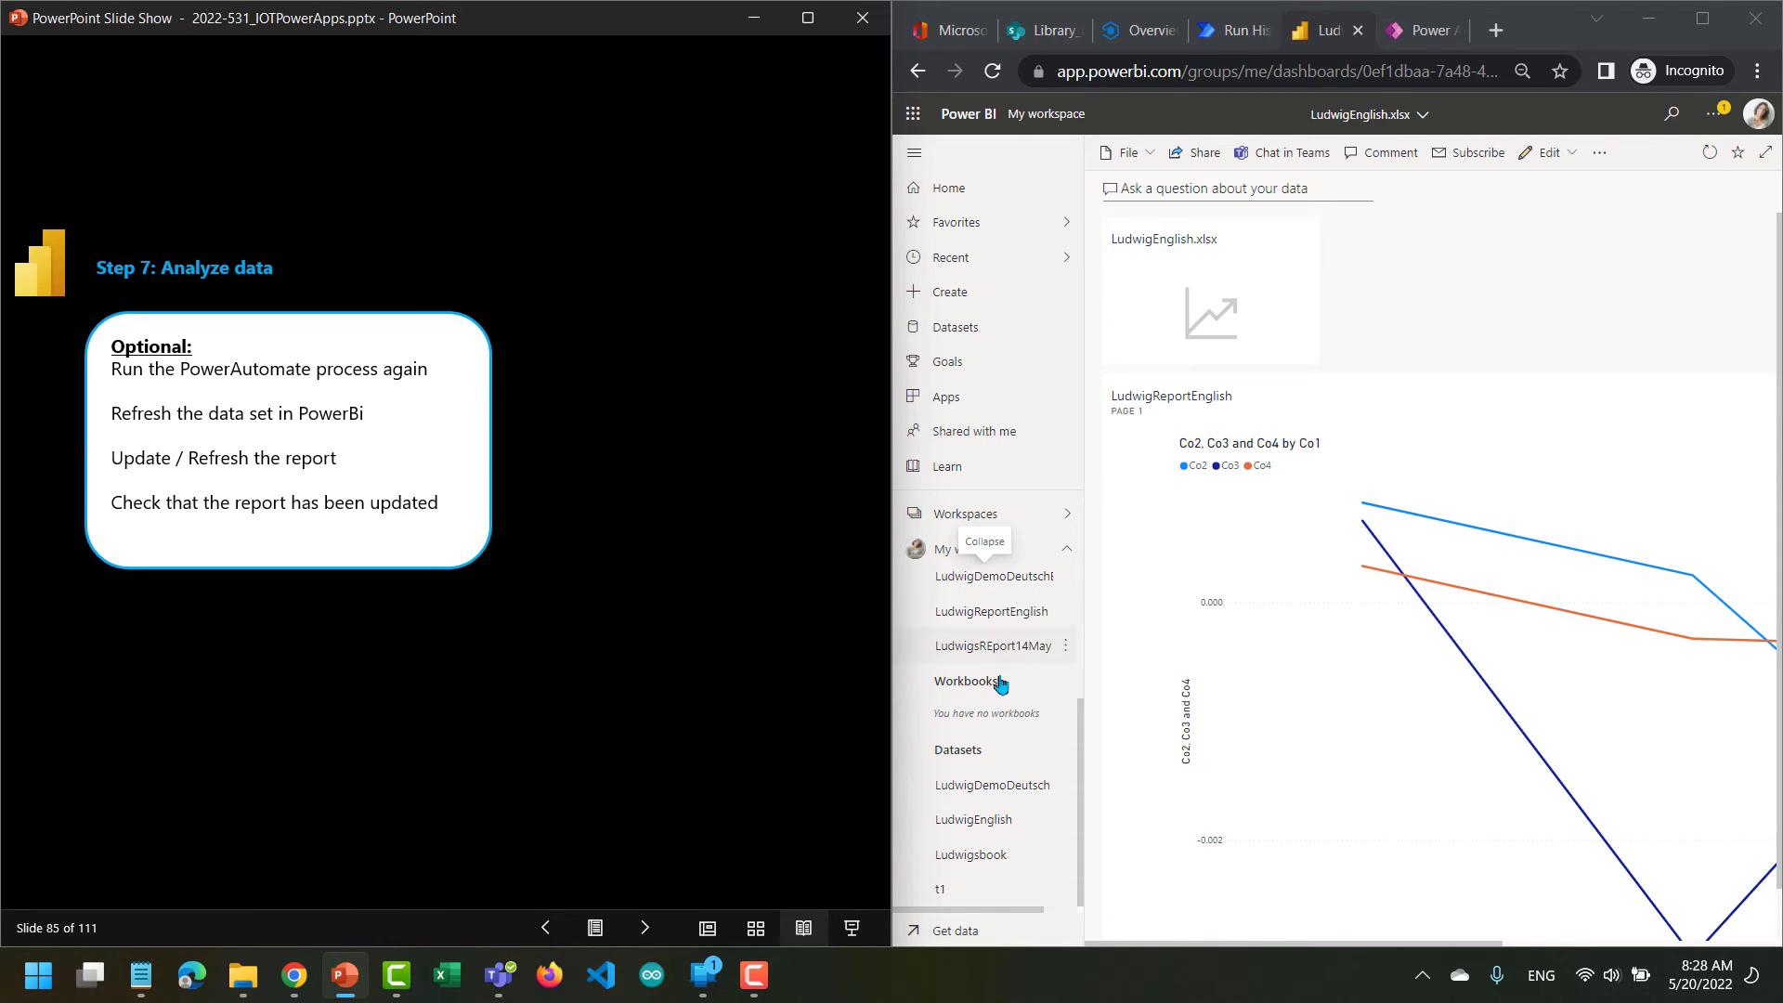
click(982, 823)
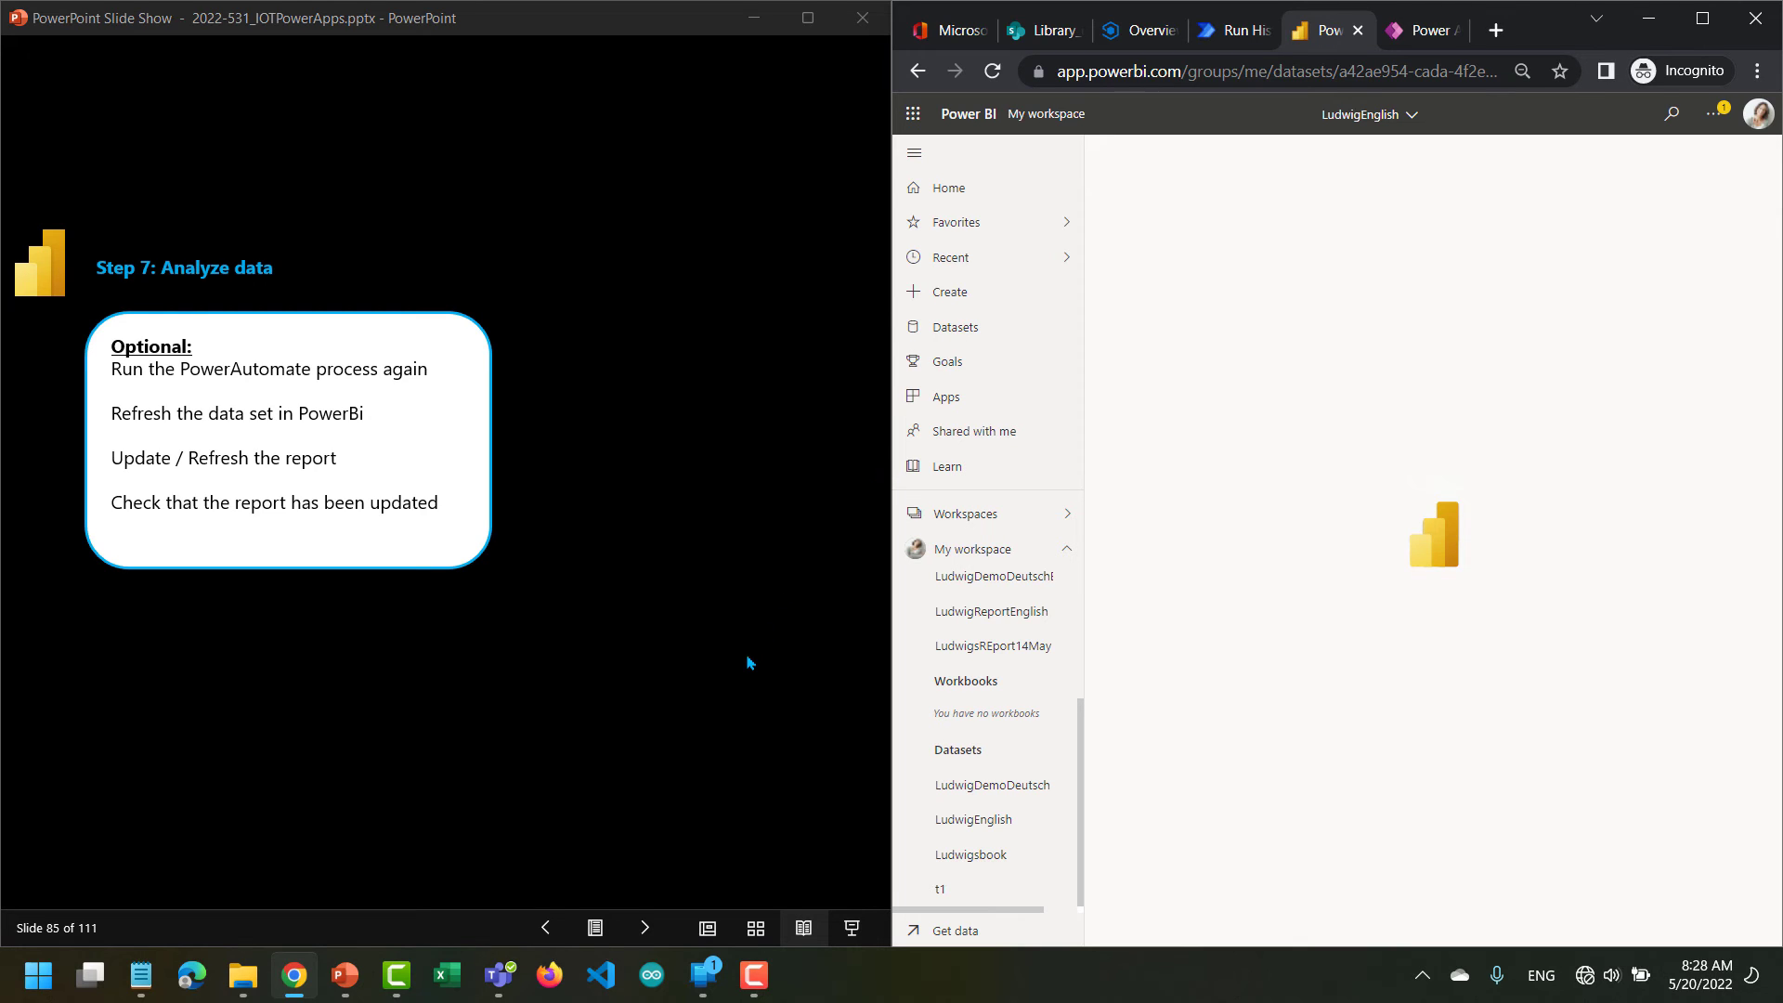
click(641, 939)
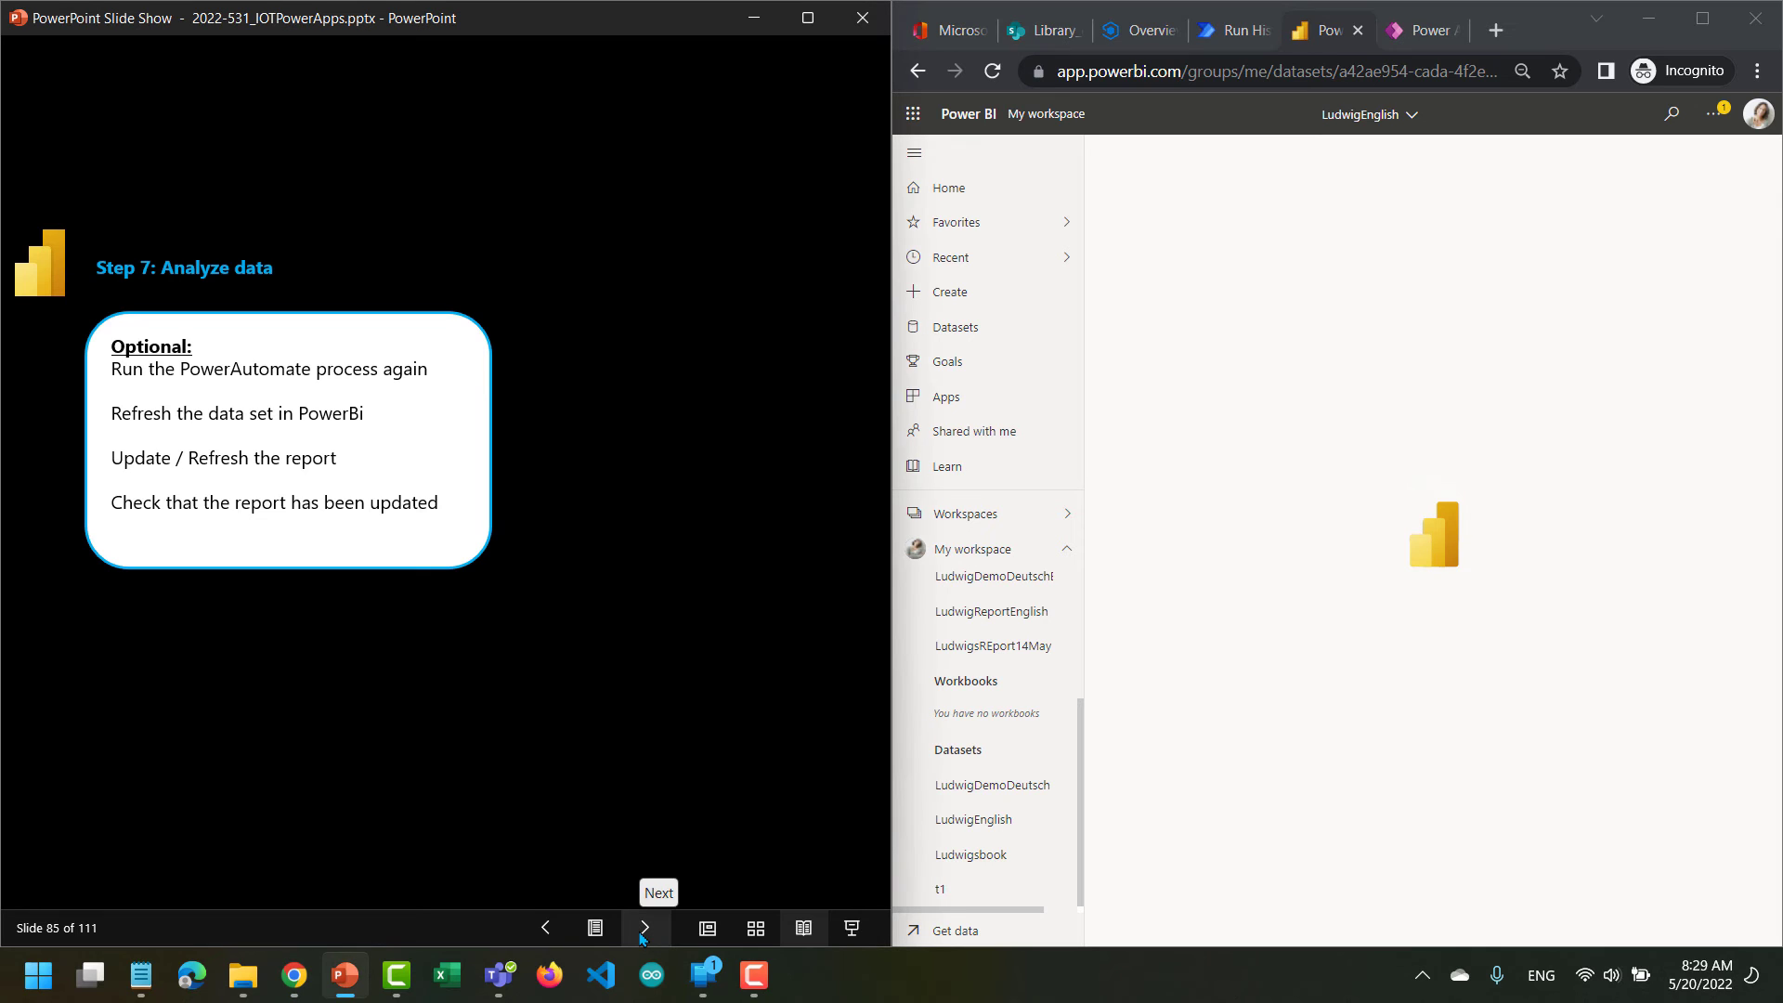
click(640, 938)
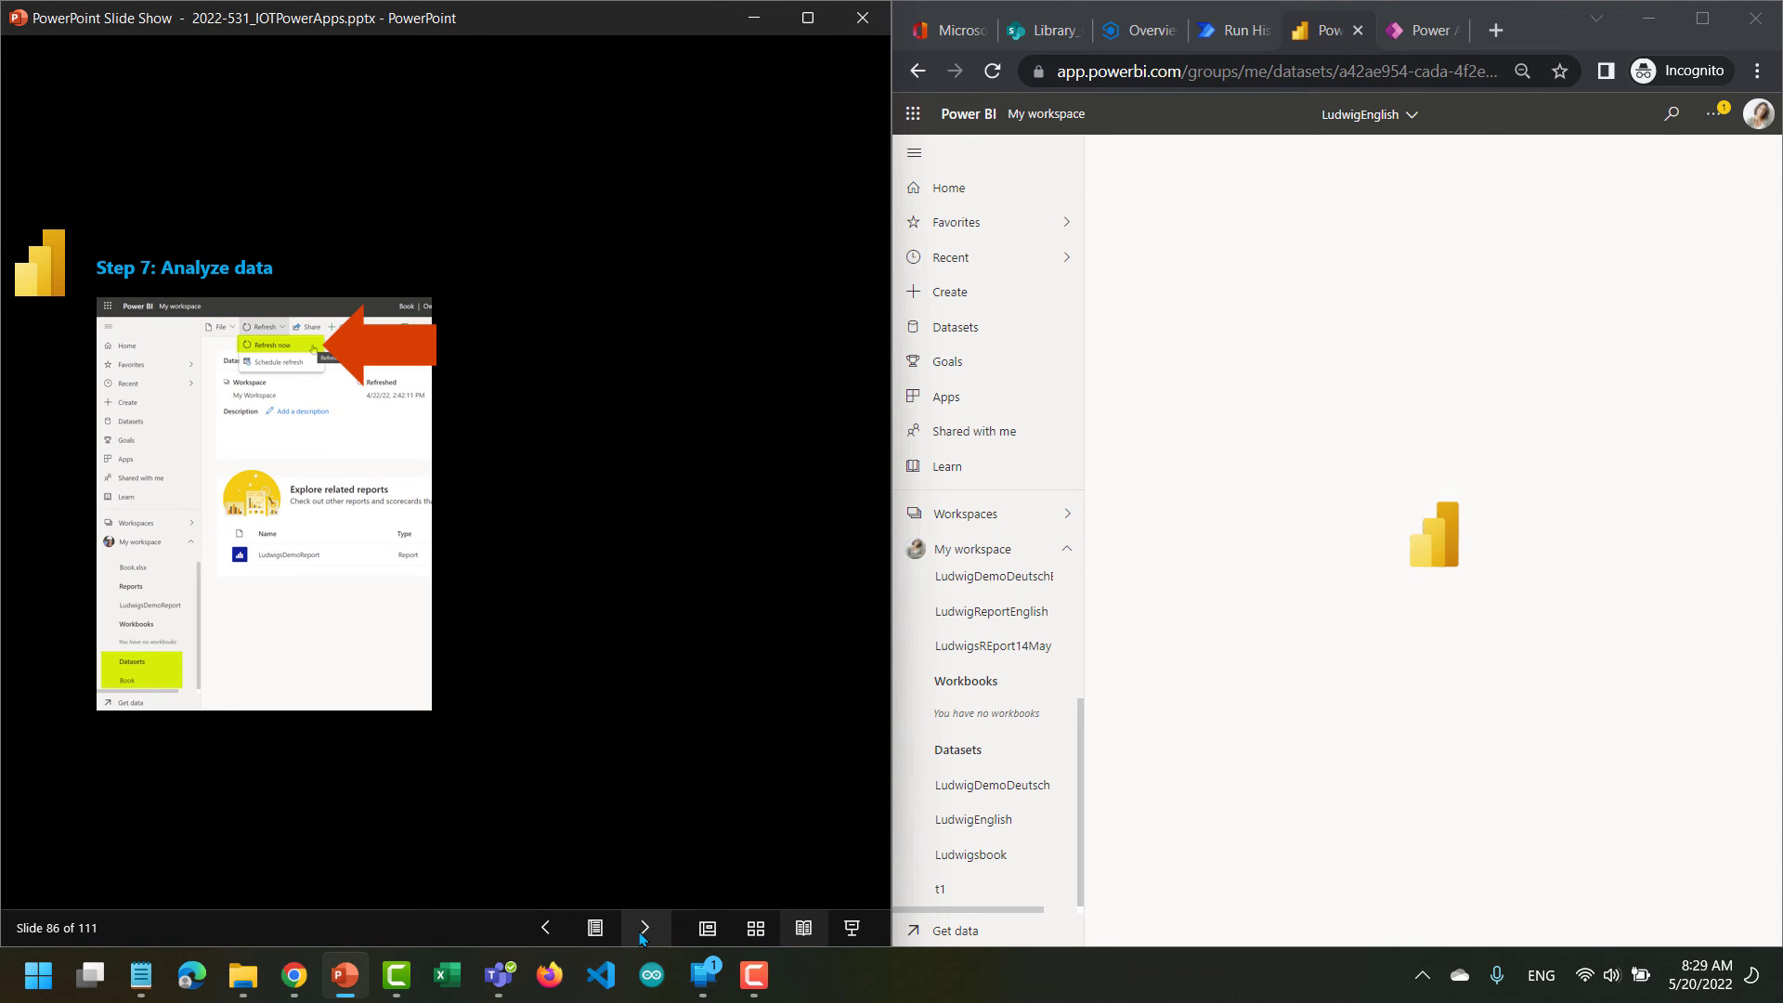
click(640, 939)
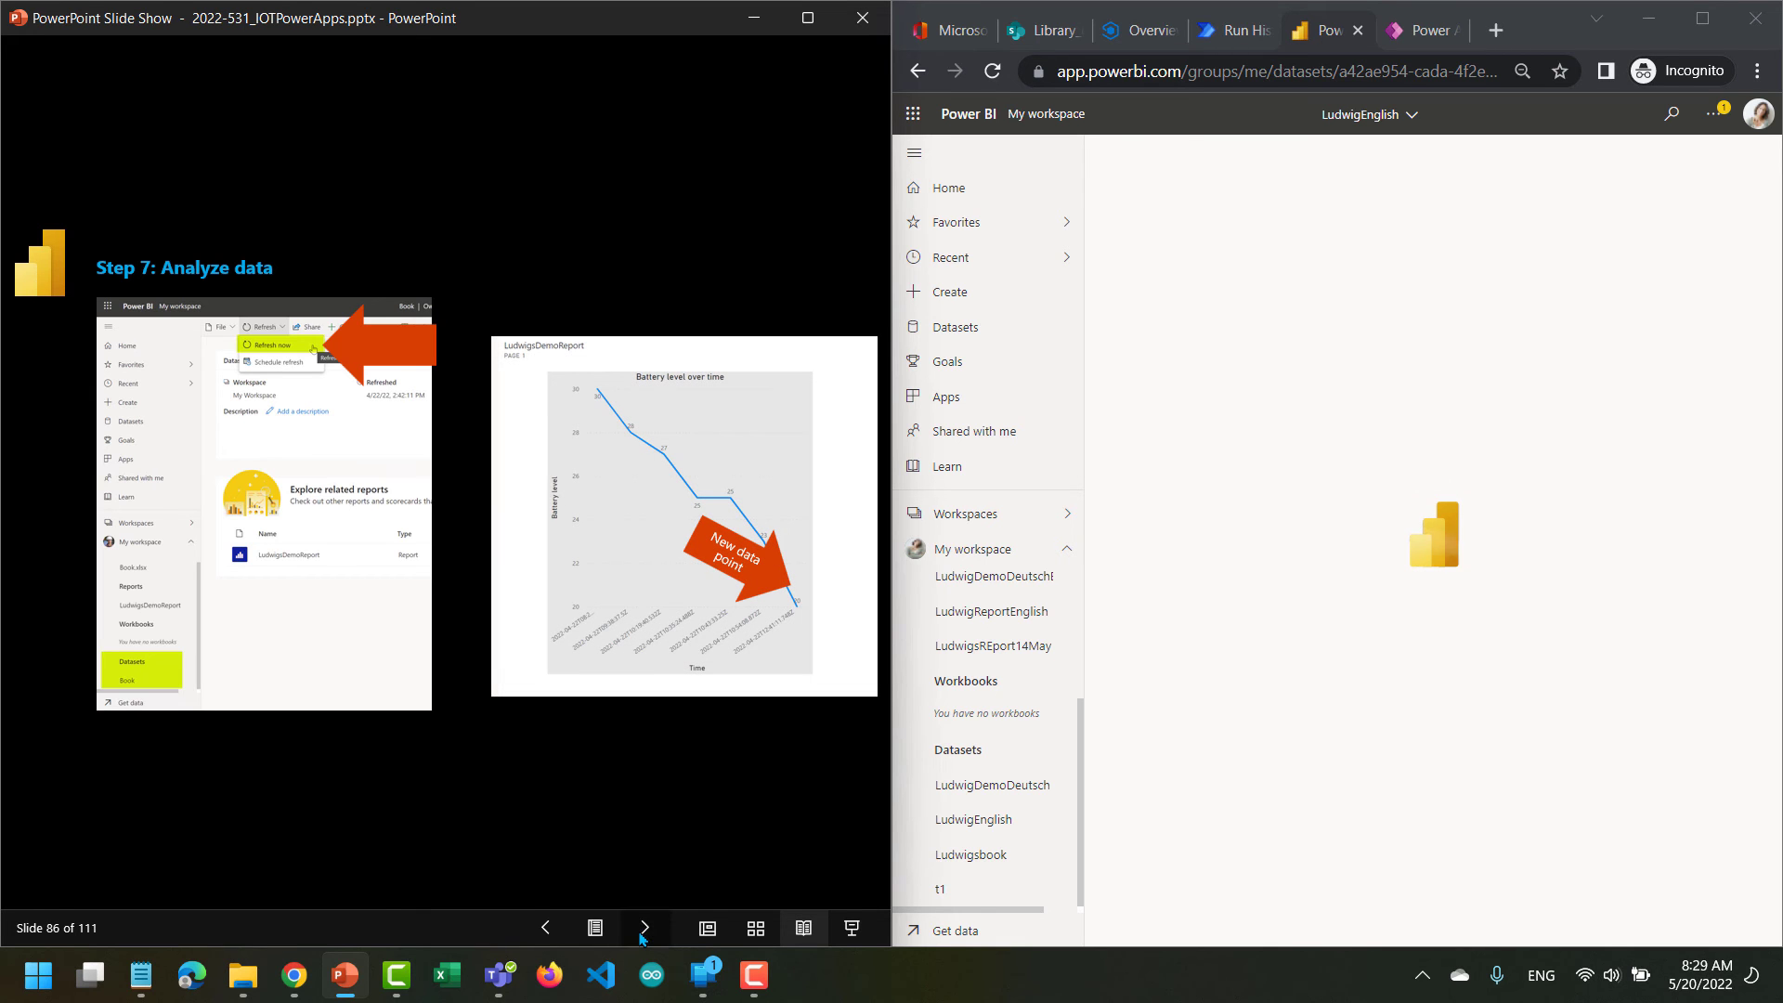
click(641, 931)
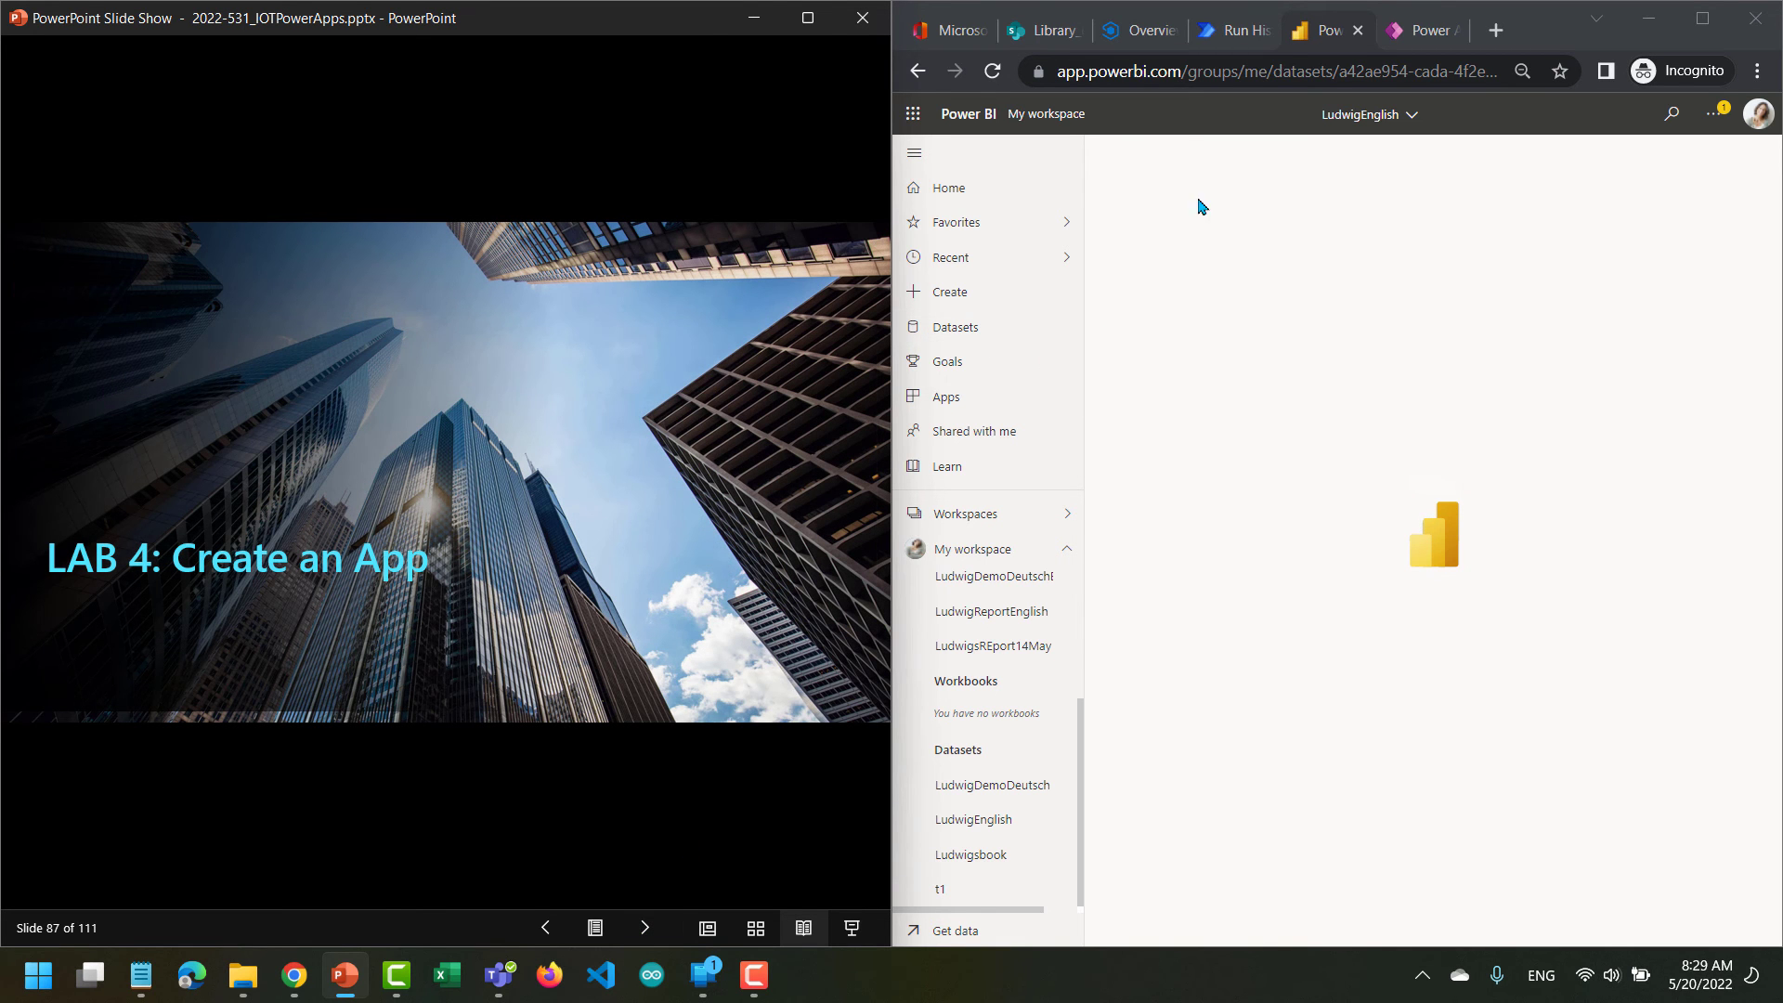
Switch to Power Apps and advance the lab slides to slide 90 on creating a canvas app.
click(1415, 32)
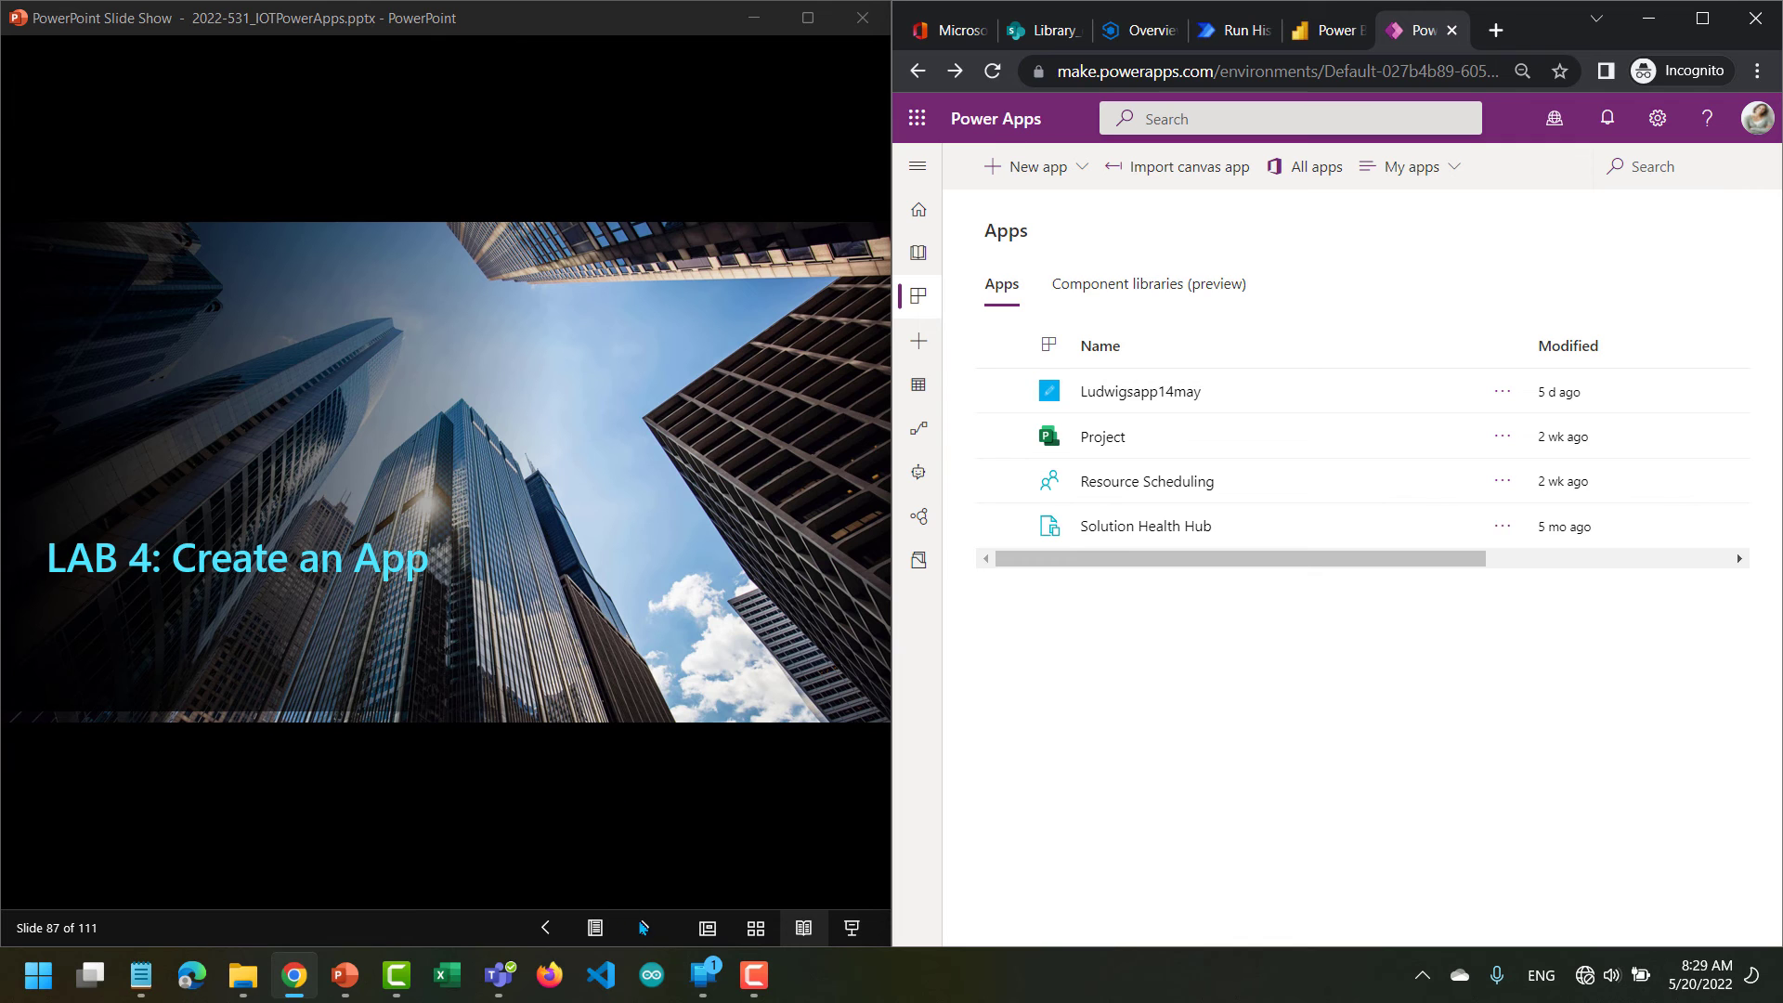
click(643, 926)
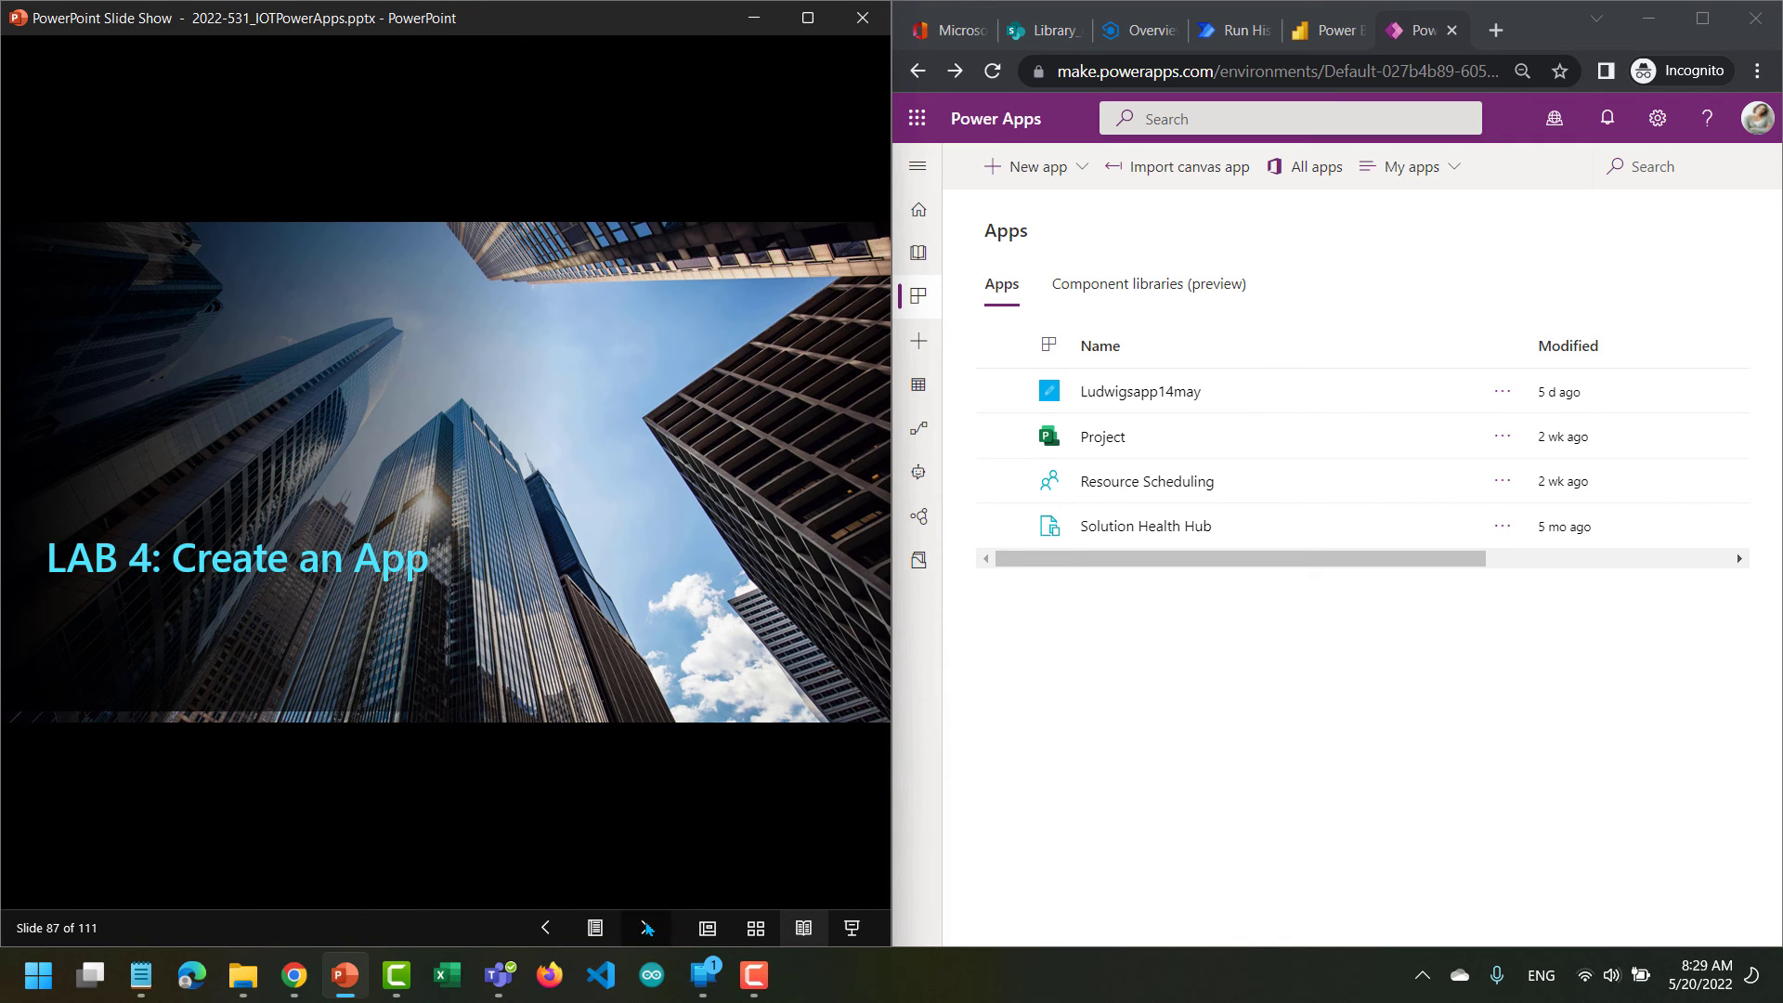
key(Right)
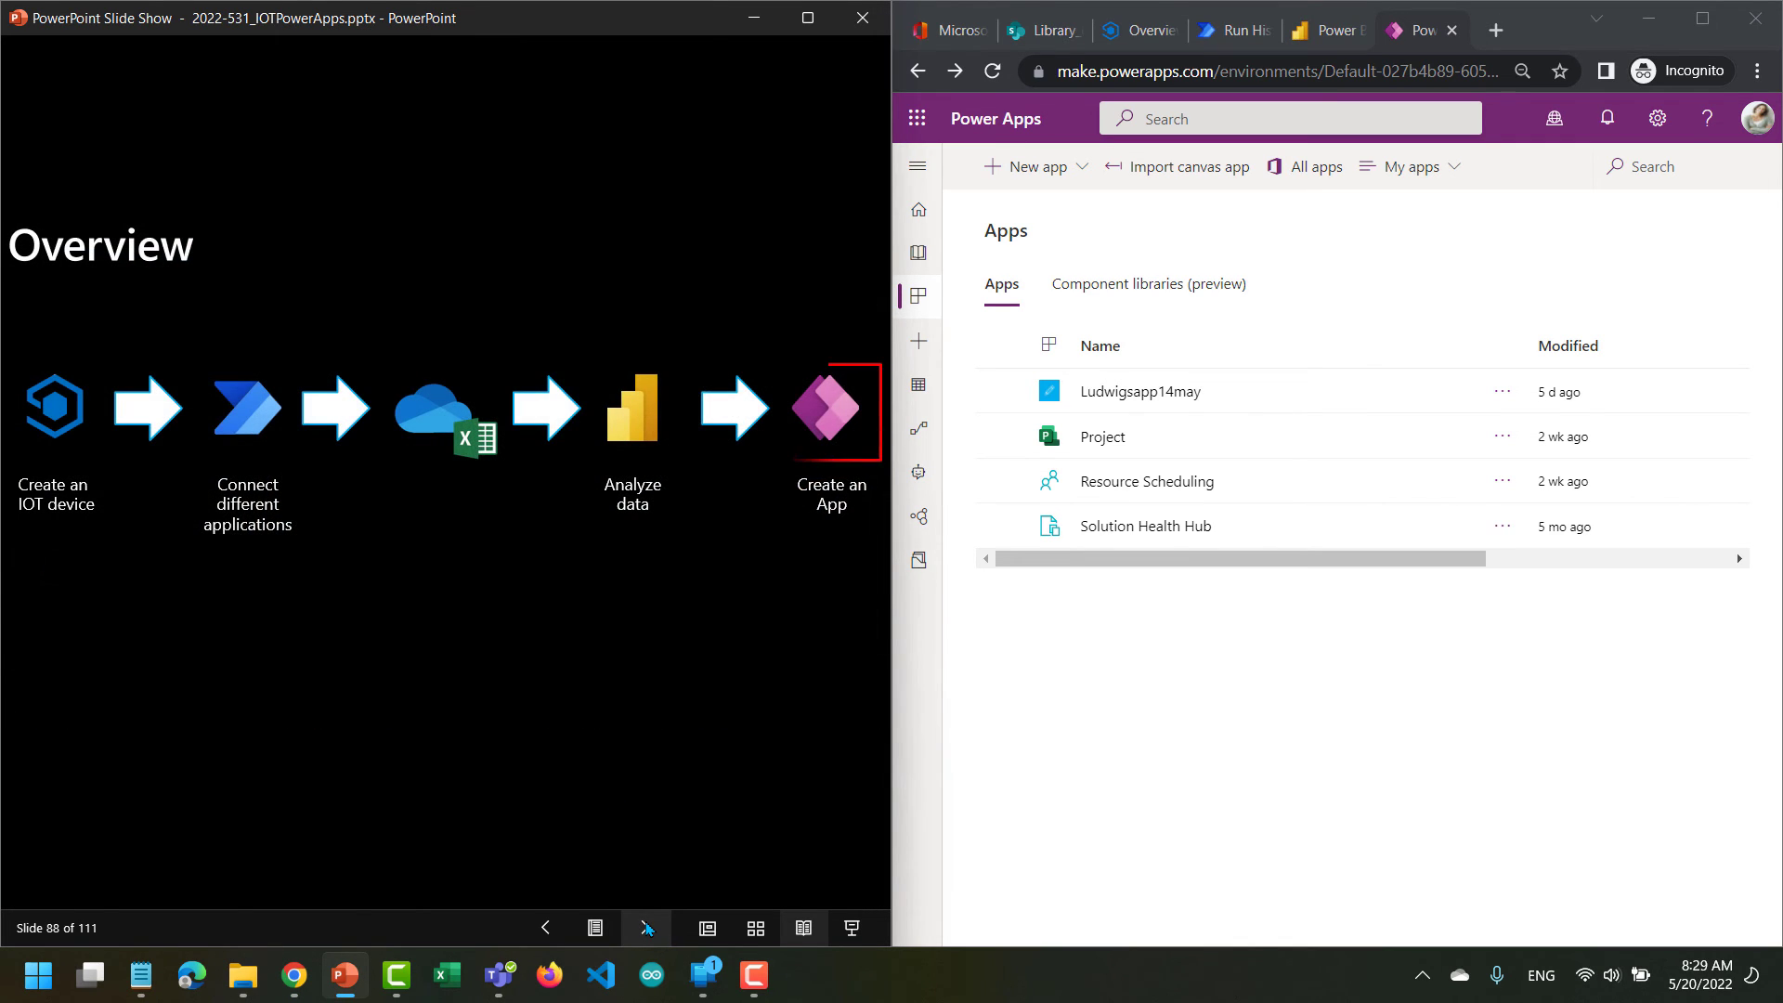
click(645, 927)
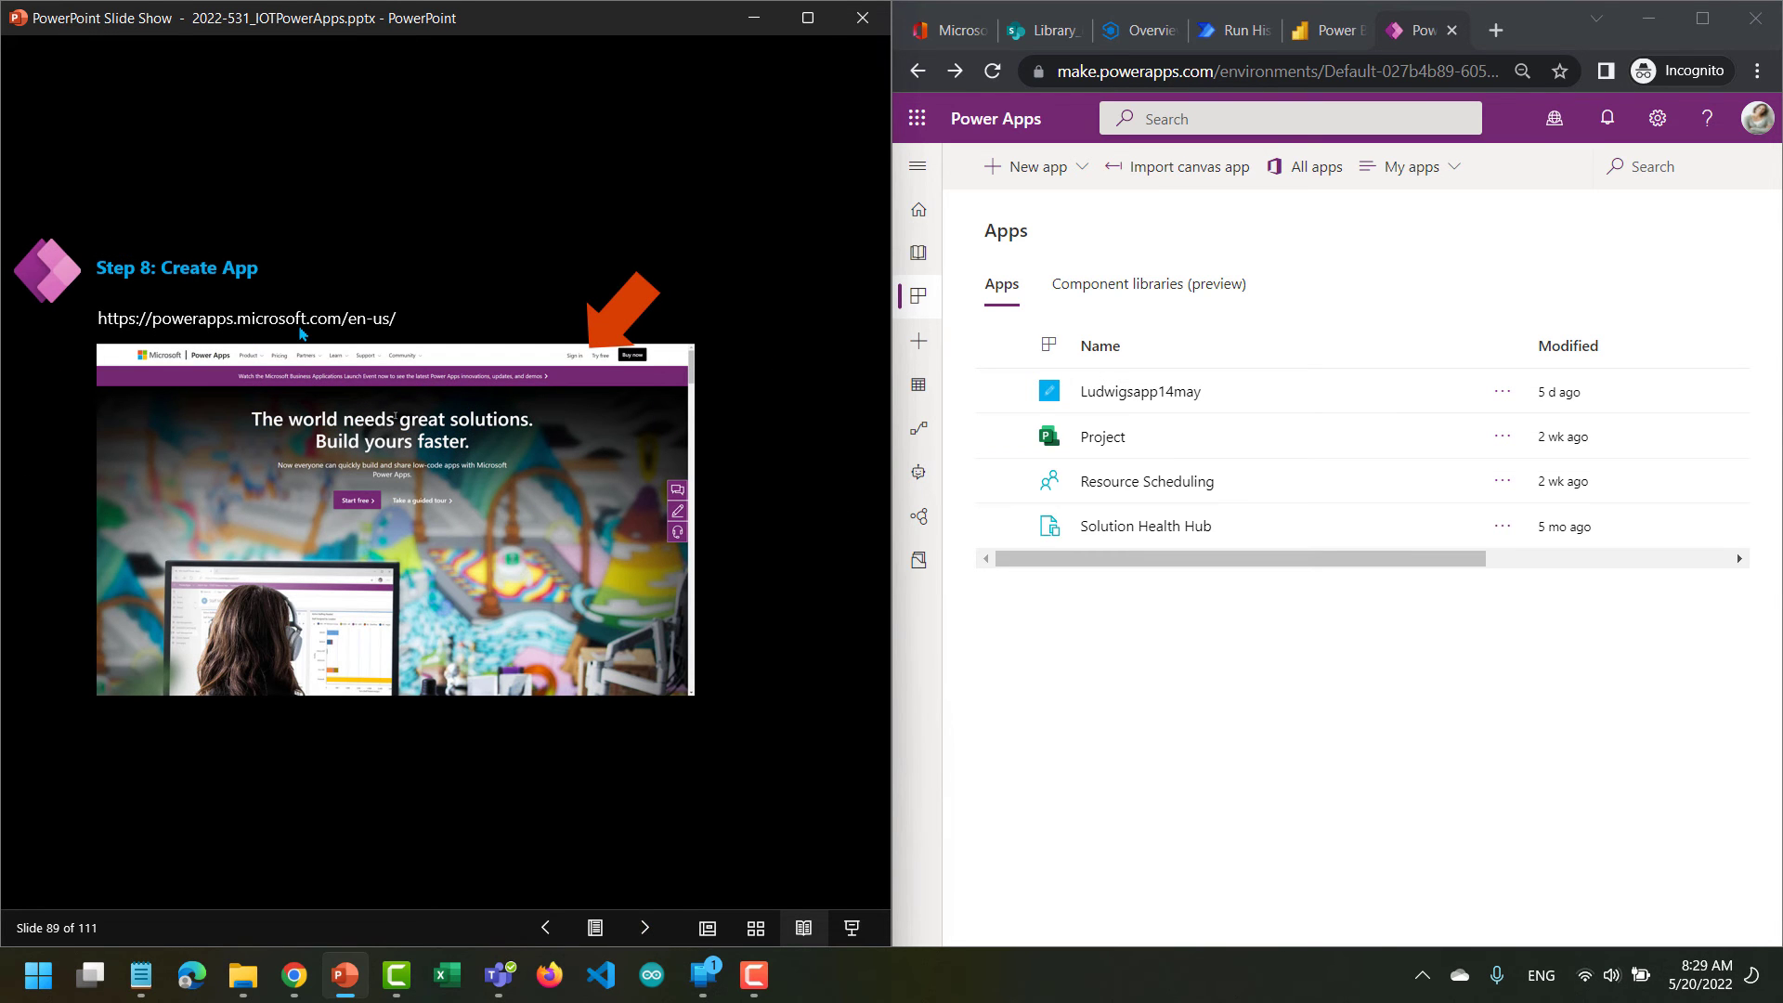
click(639, 939)
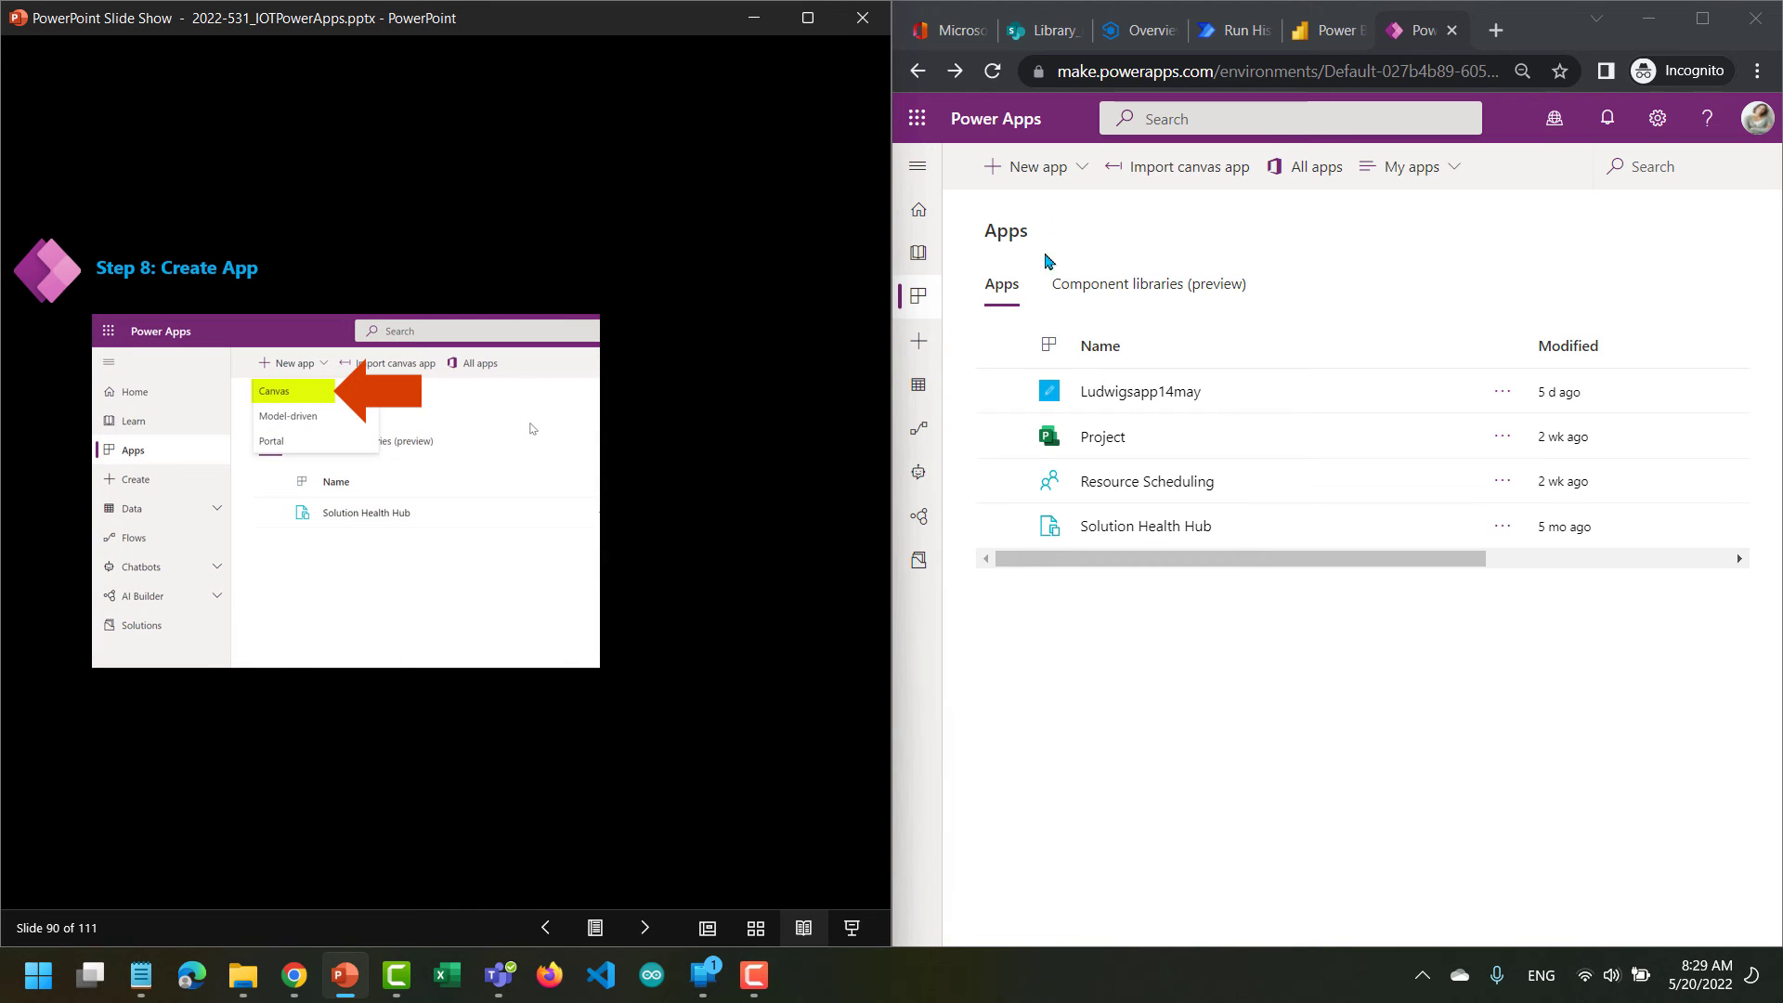
Create a blank canvas app named LudwigEnglishApp in the Phone format.
click(1077, 178)
click(1077, 176)
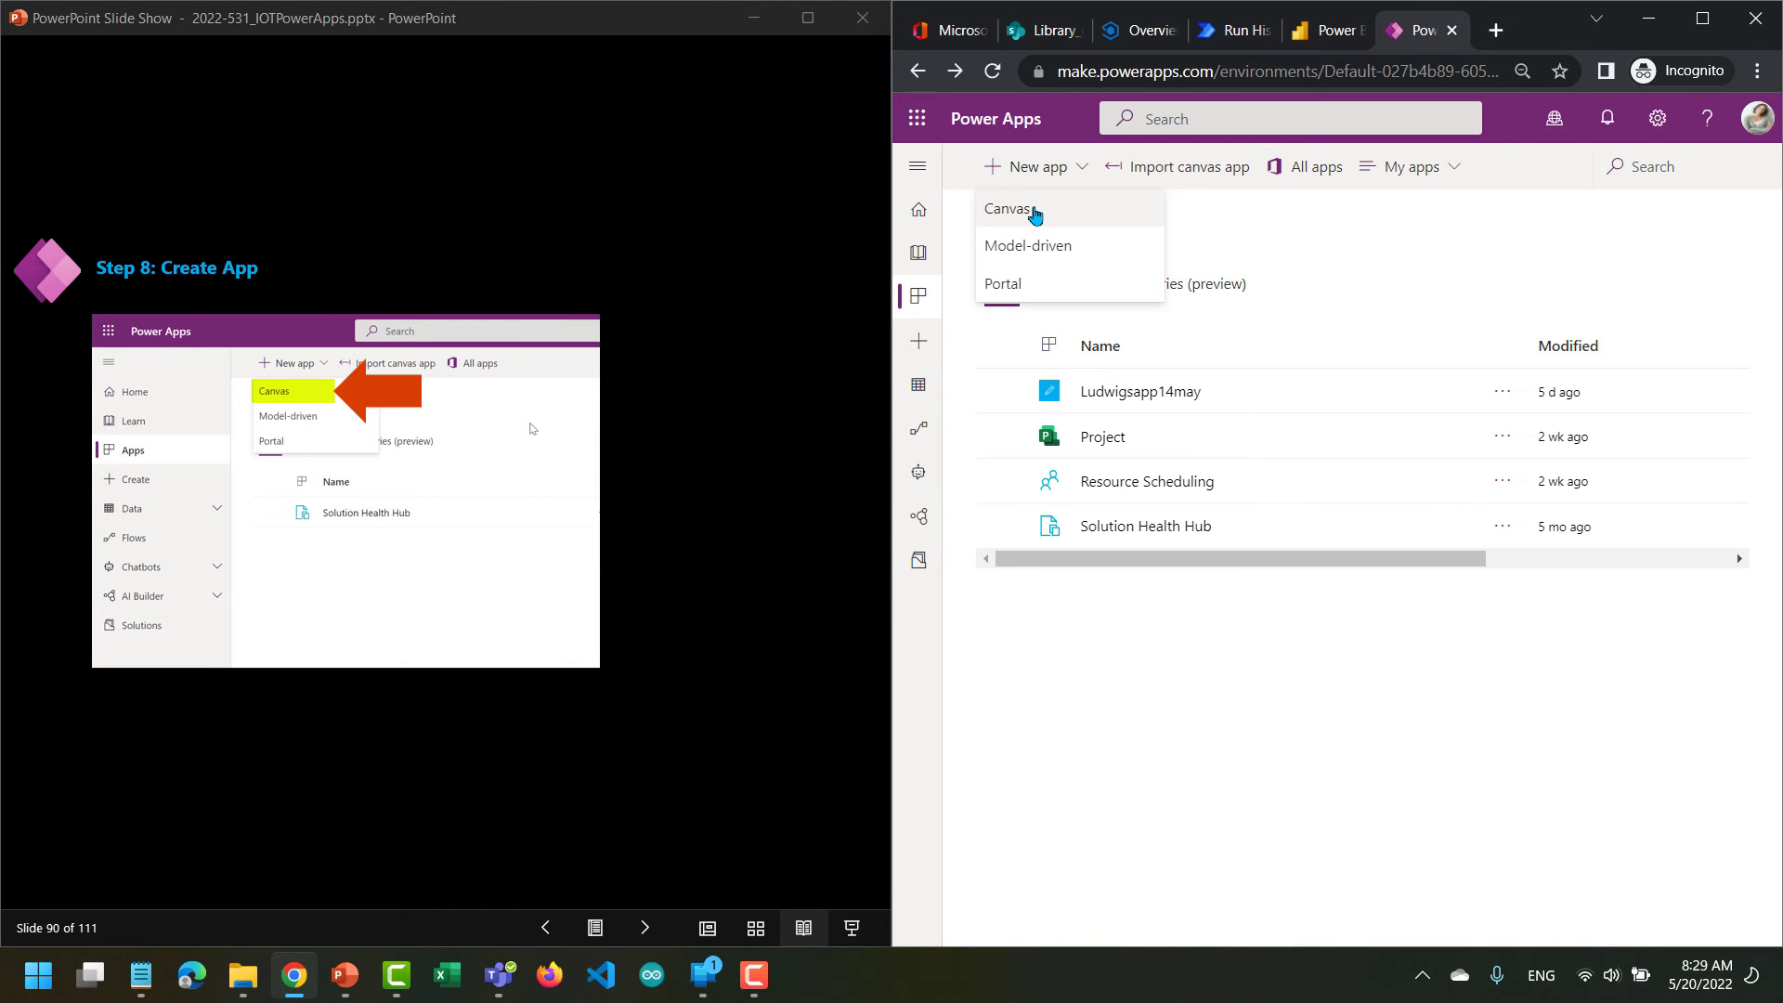
click(1034, 217)
click(1399, 395)
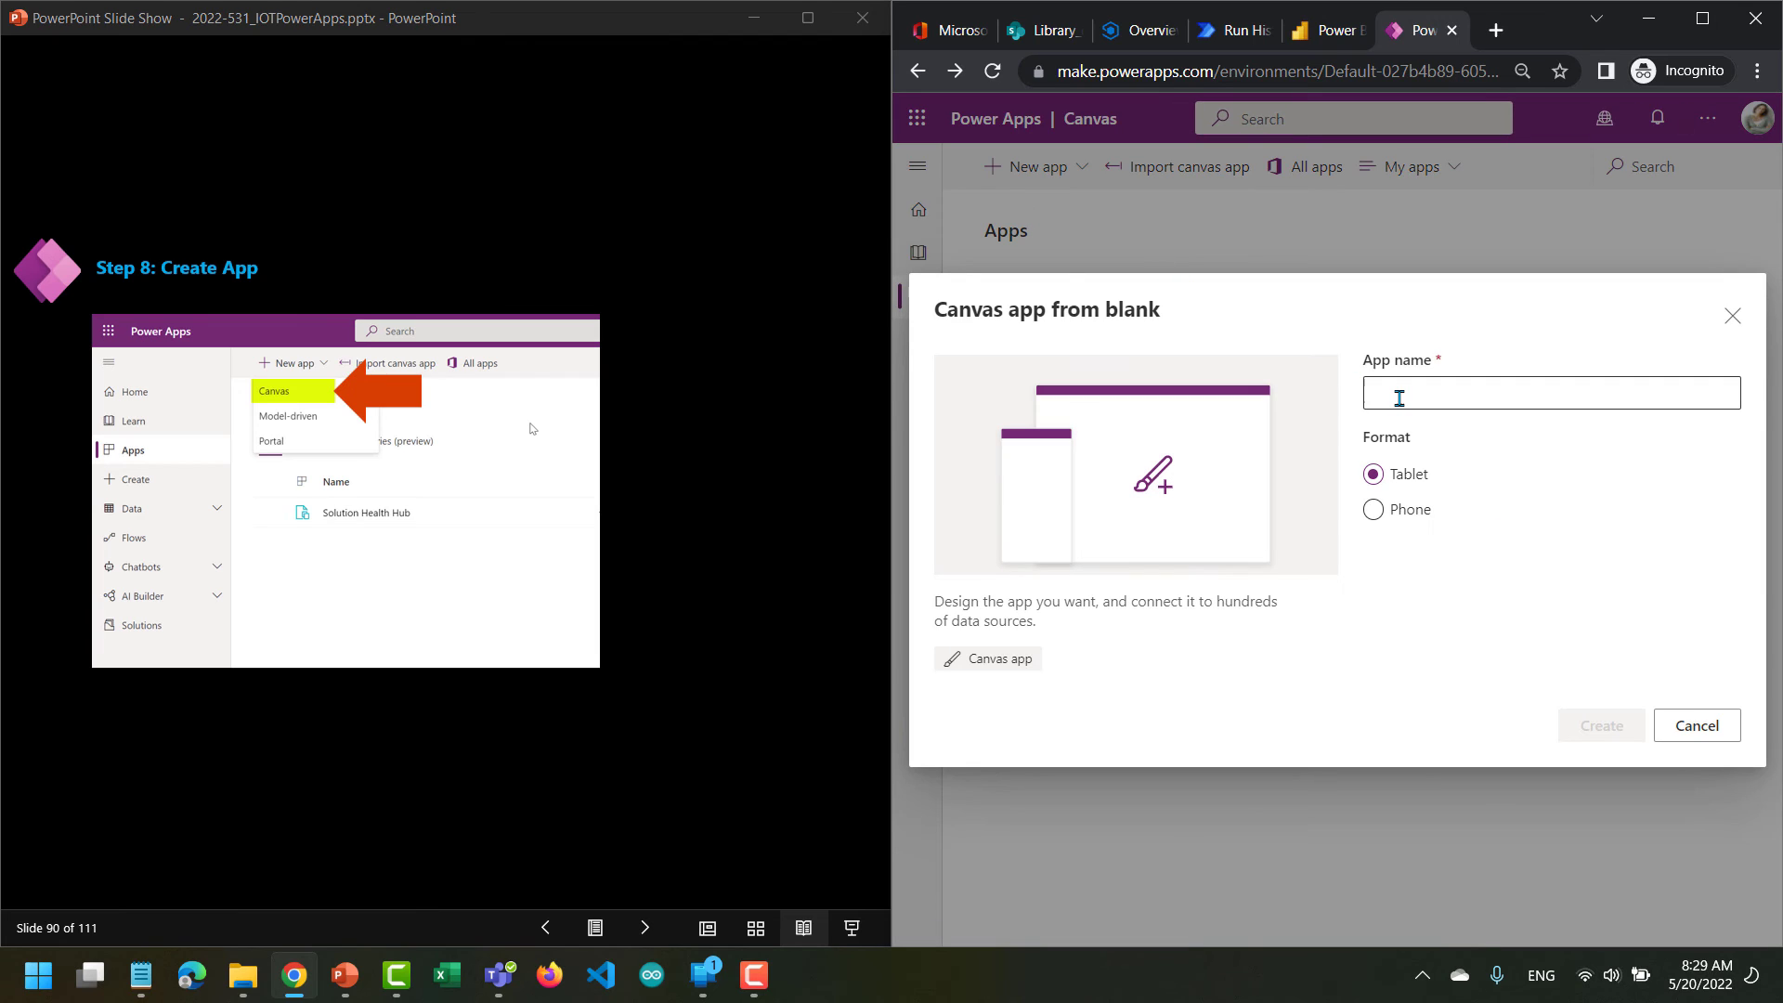
text(Ludwig)
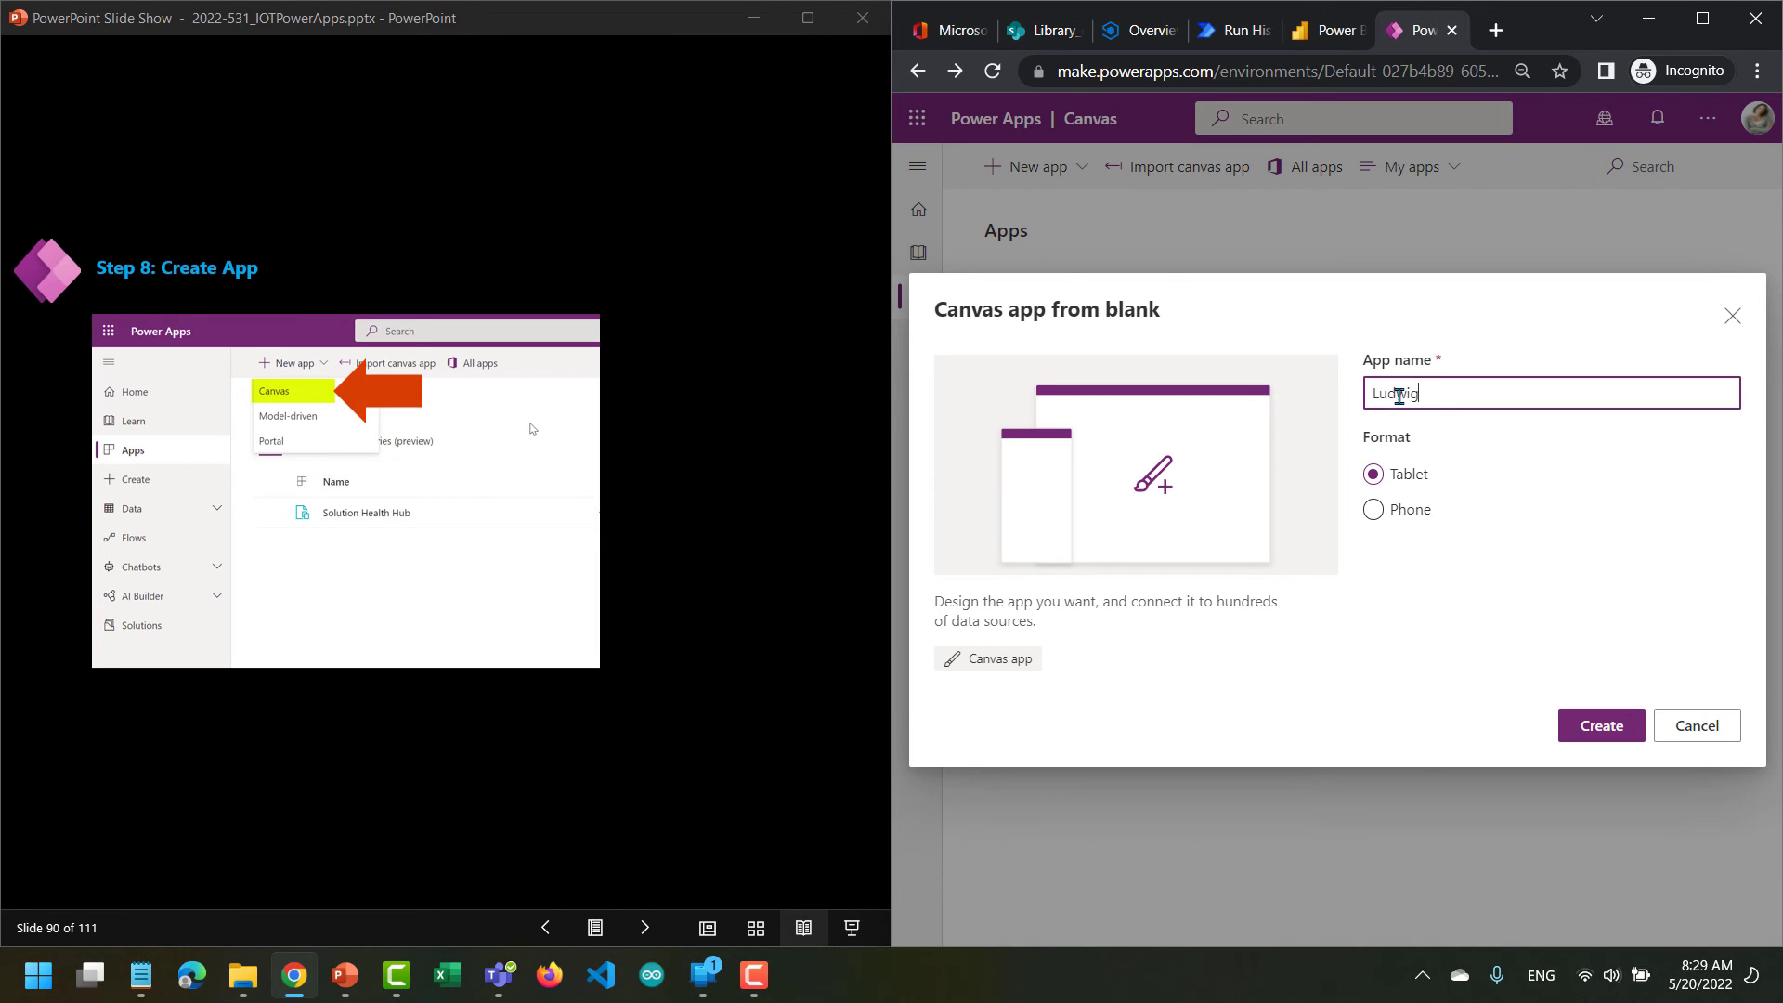
text(EnglishApp)
click(1372, 509)
click(1591, 740)
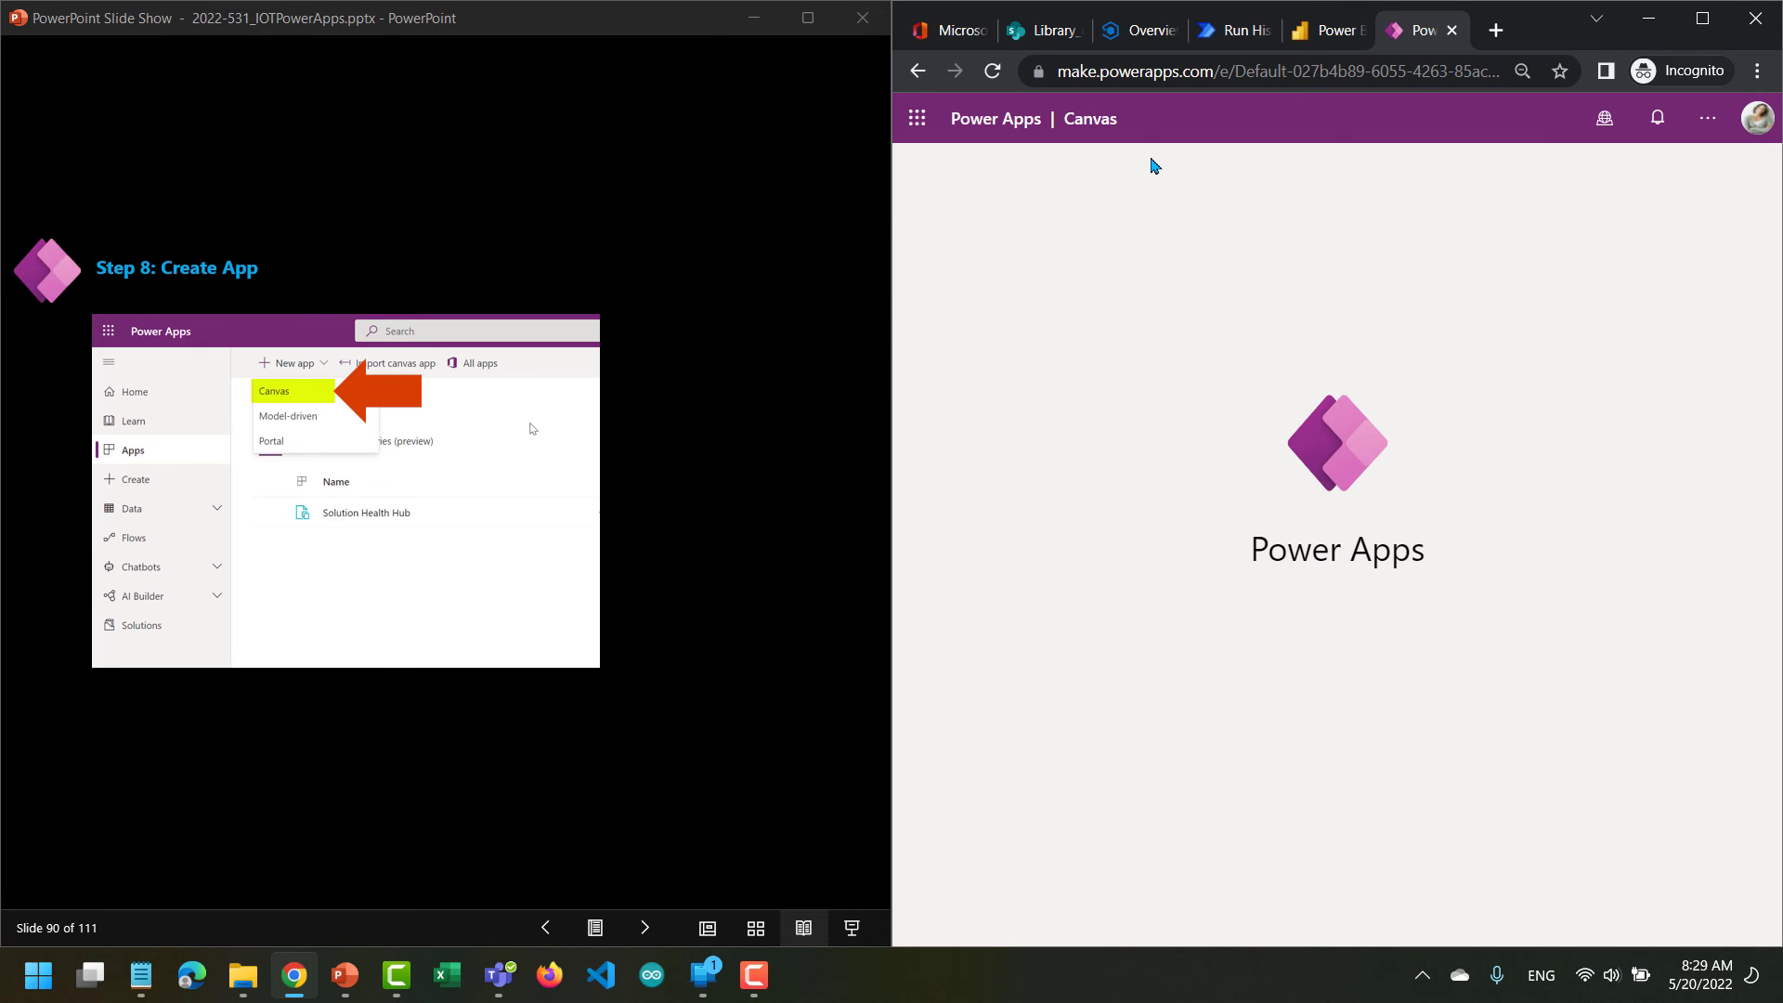
Close the SharePoint library and Power BI pages in the browser and return to the lab slides.
click(1068, 33)
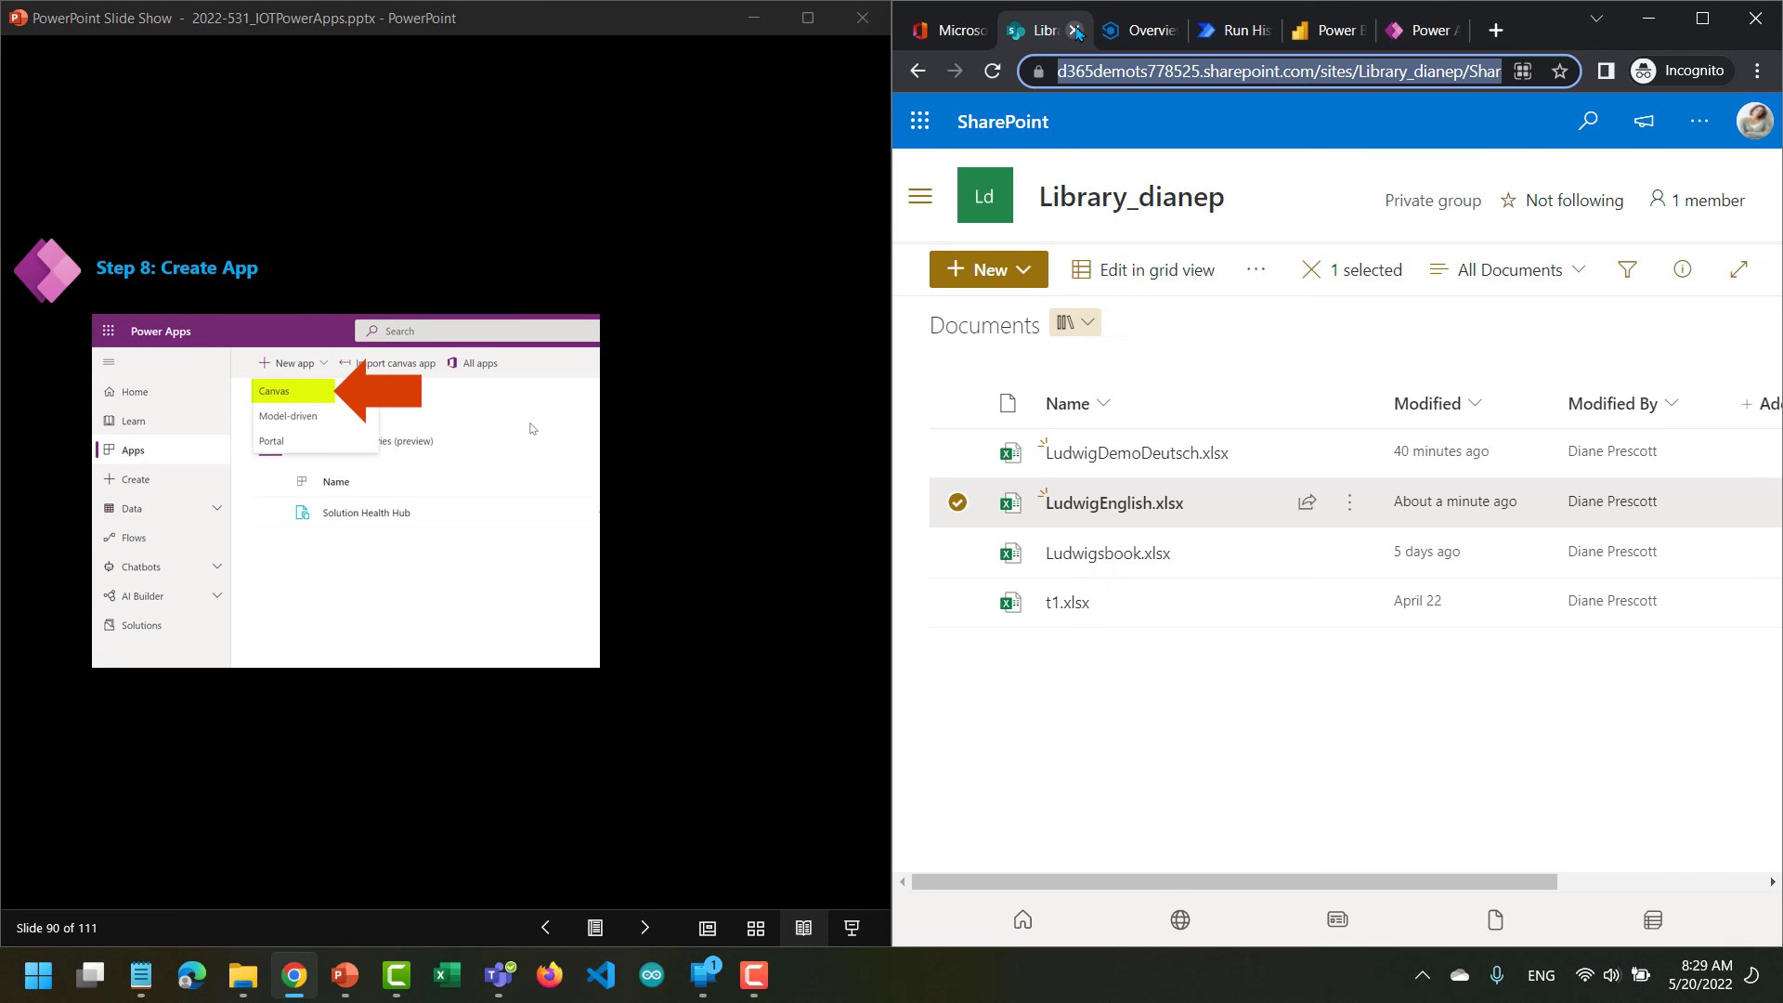
click(1075, 33)
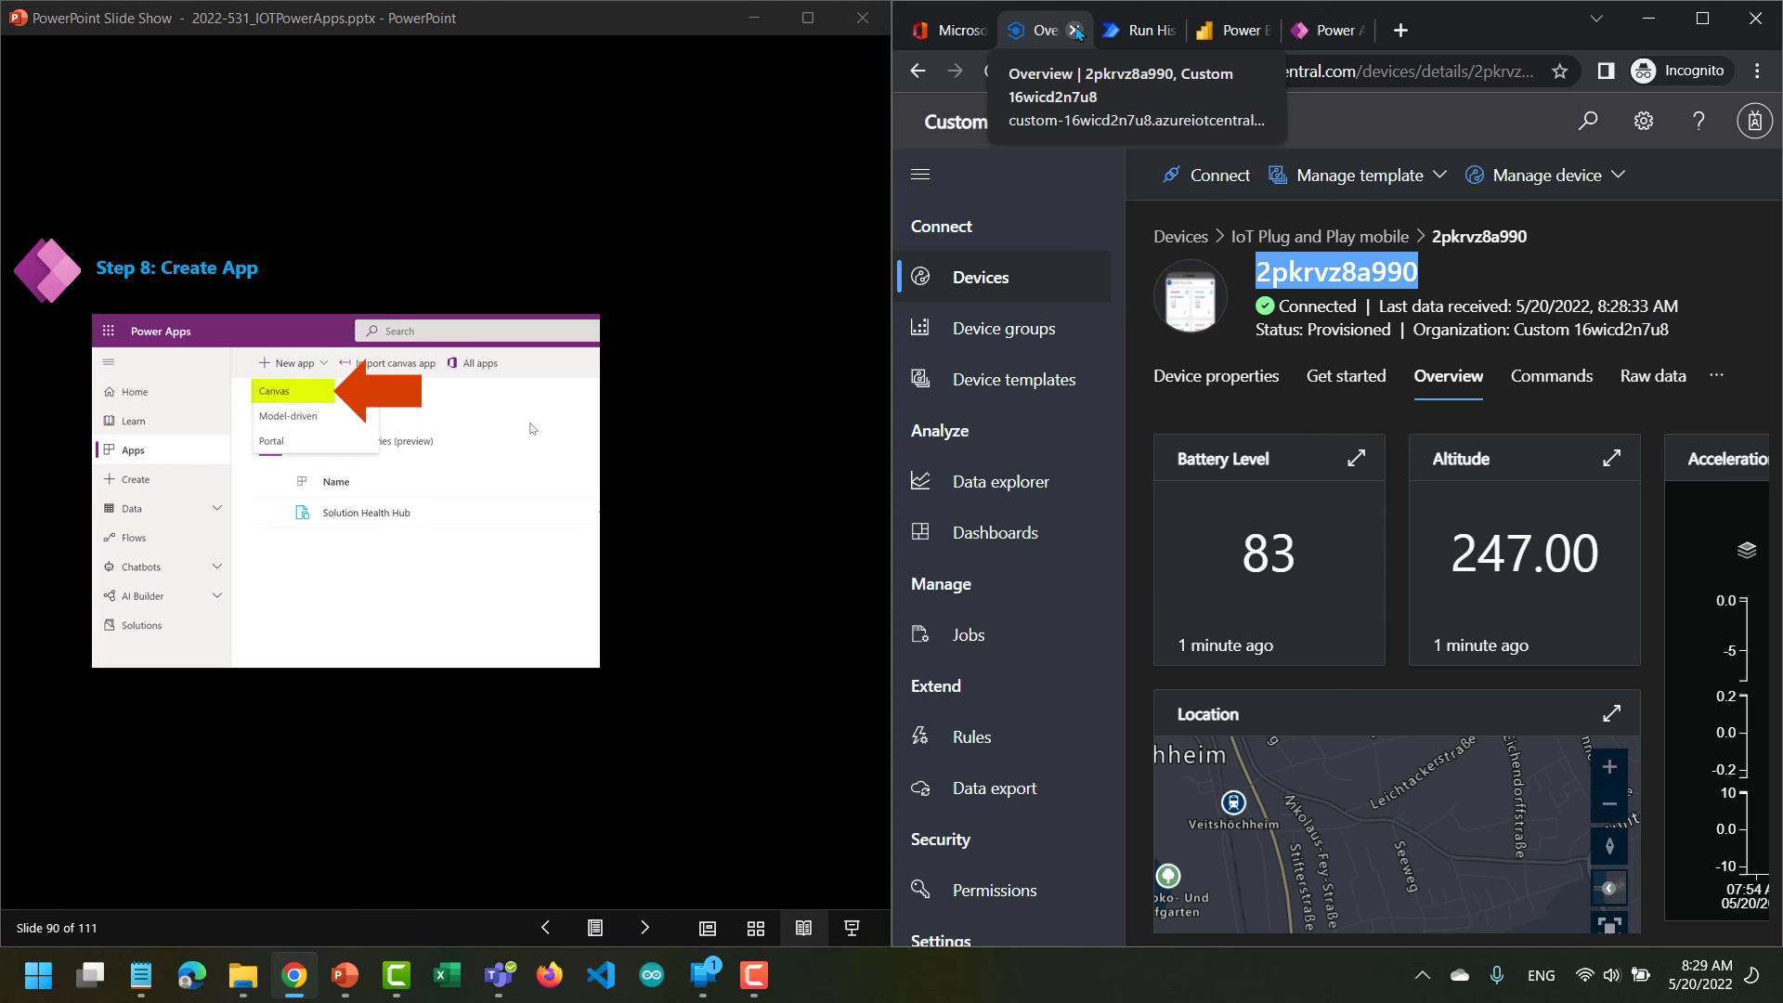
click(1152, 31)
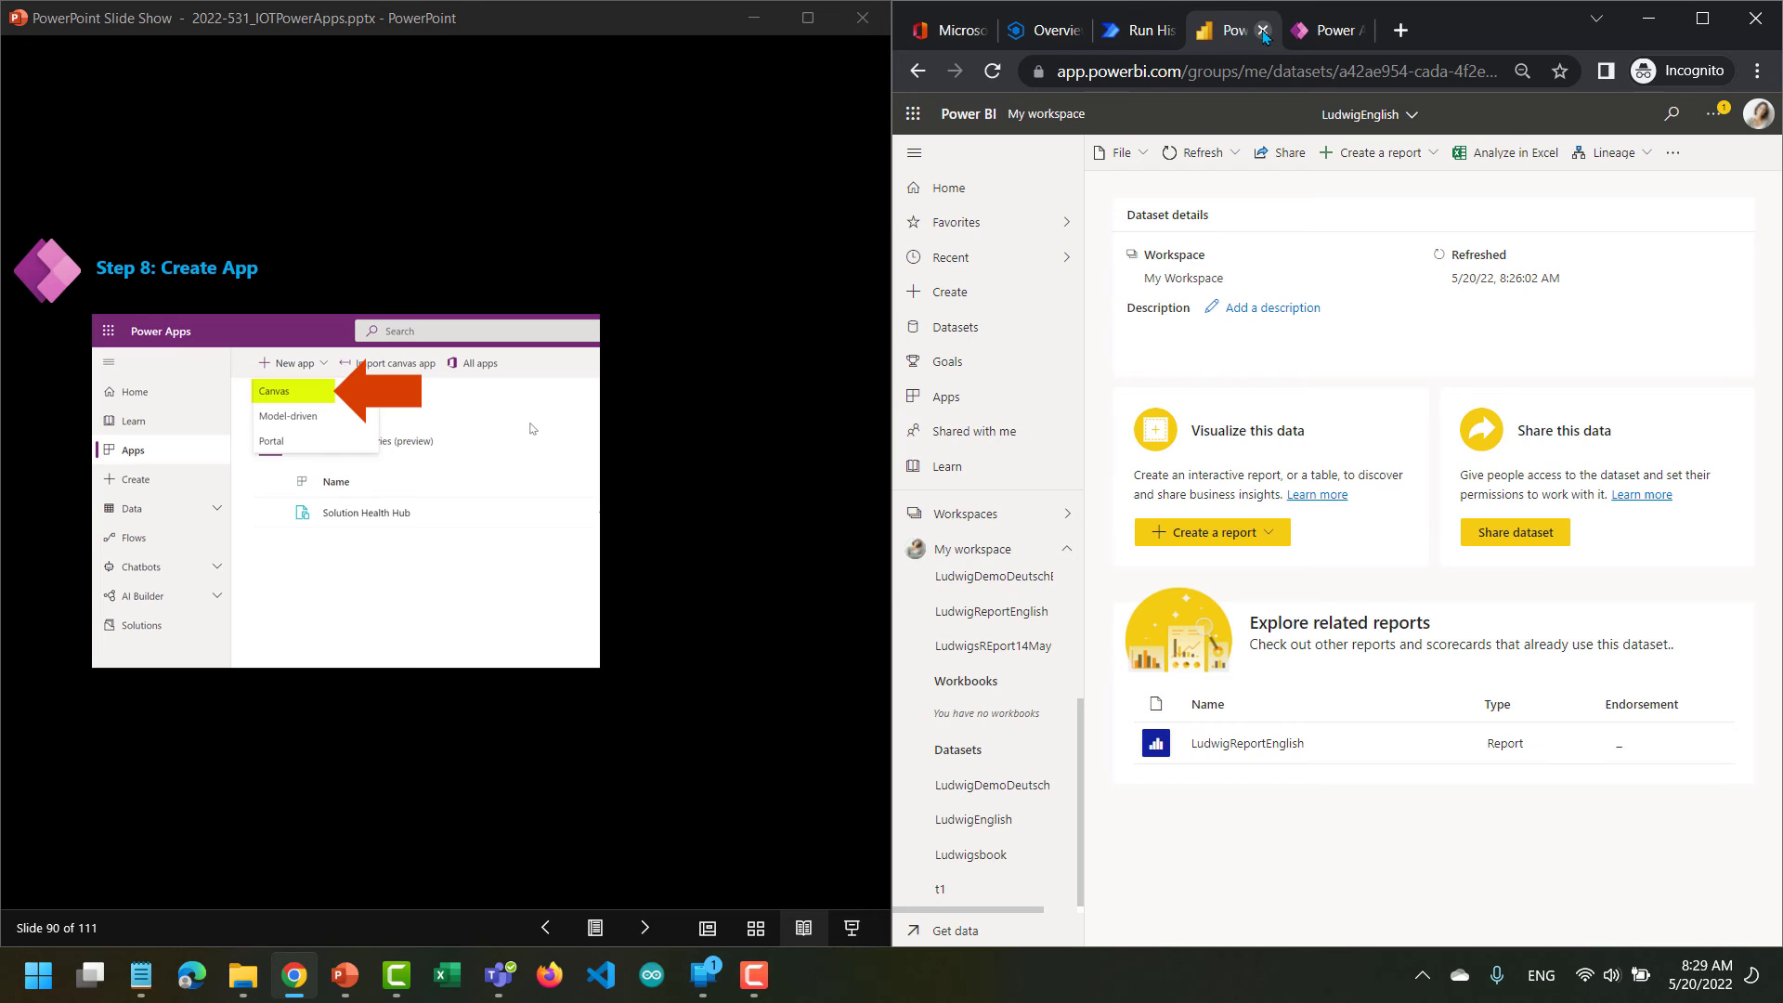
click(1262, 31)
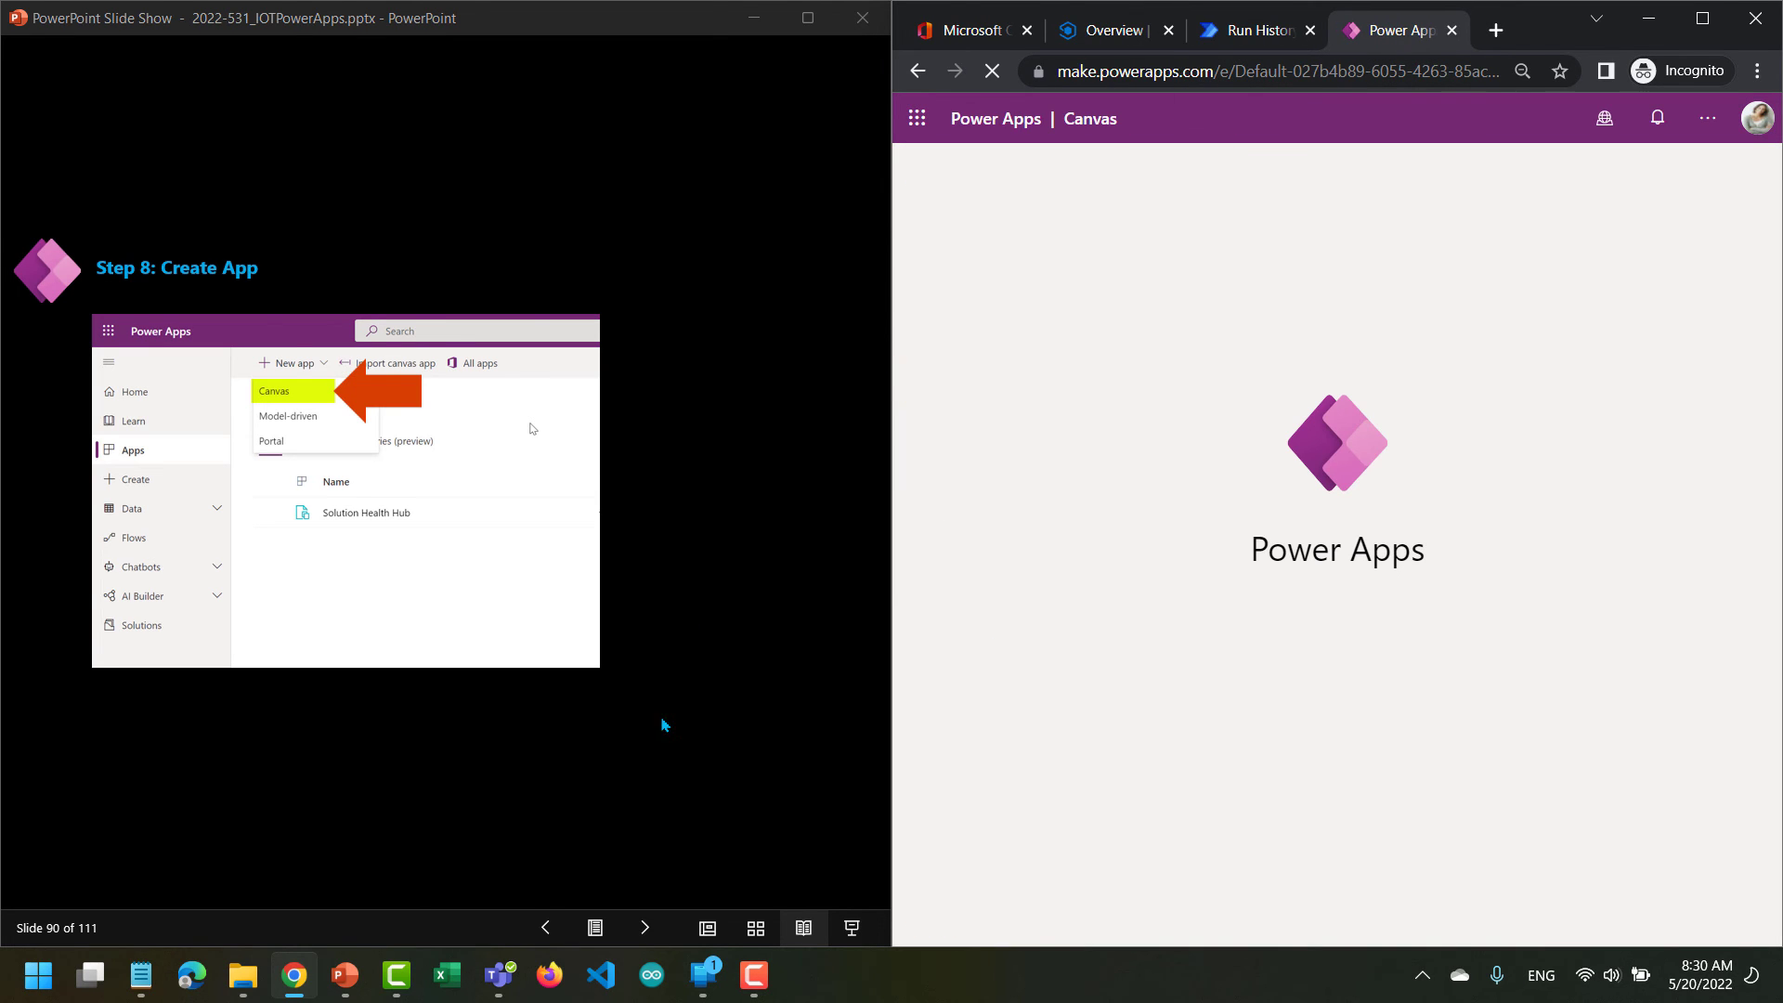
click(646, 932)
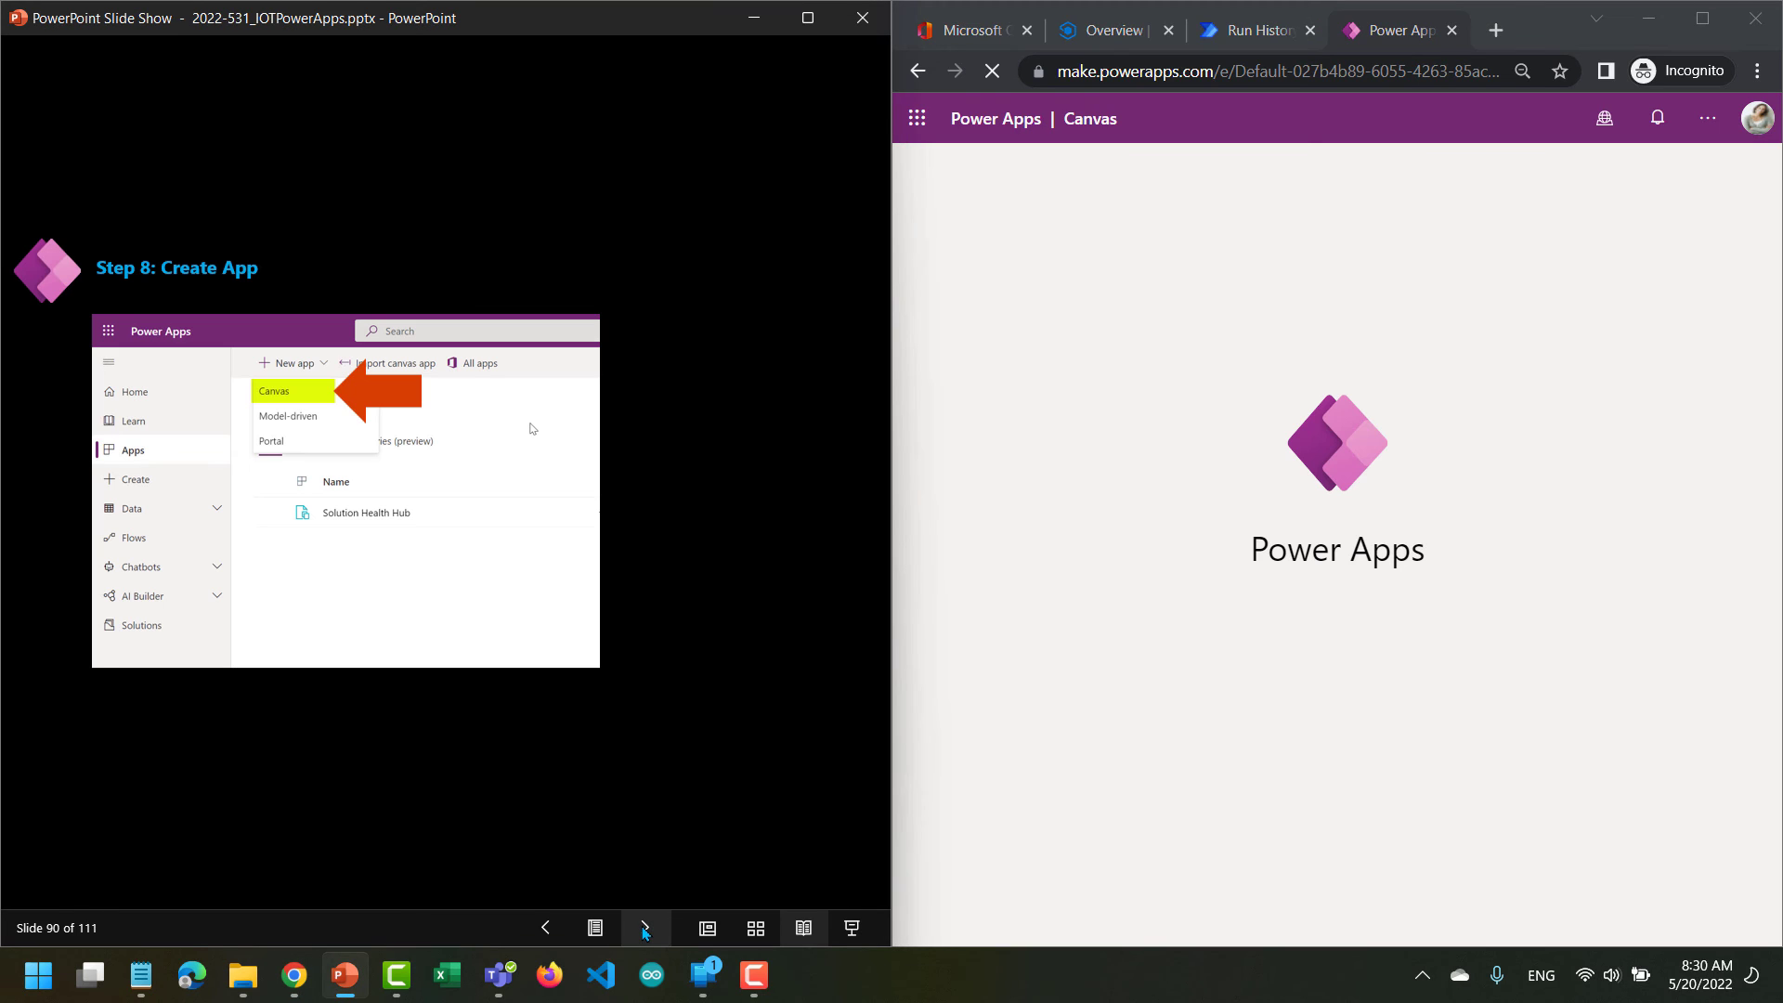
Advance the lab slides to slide 93, reviewing how to create the phone app and insert and format a label.
click(646, 928)
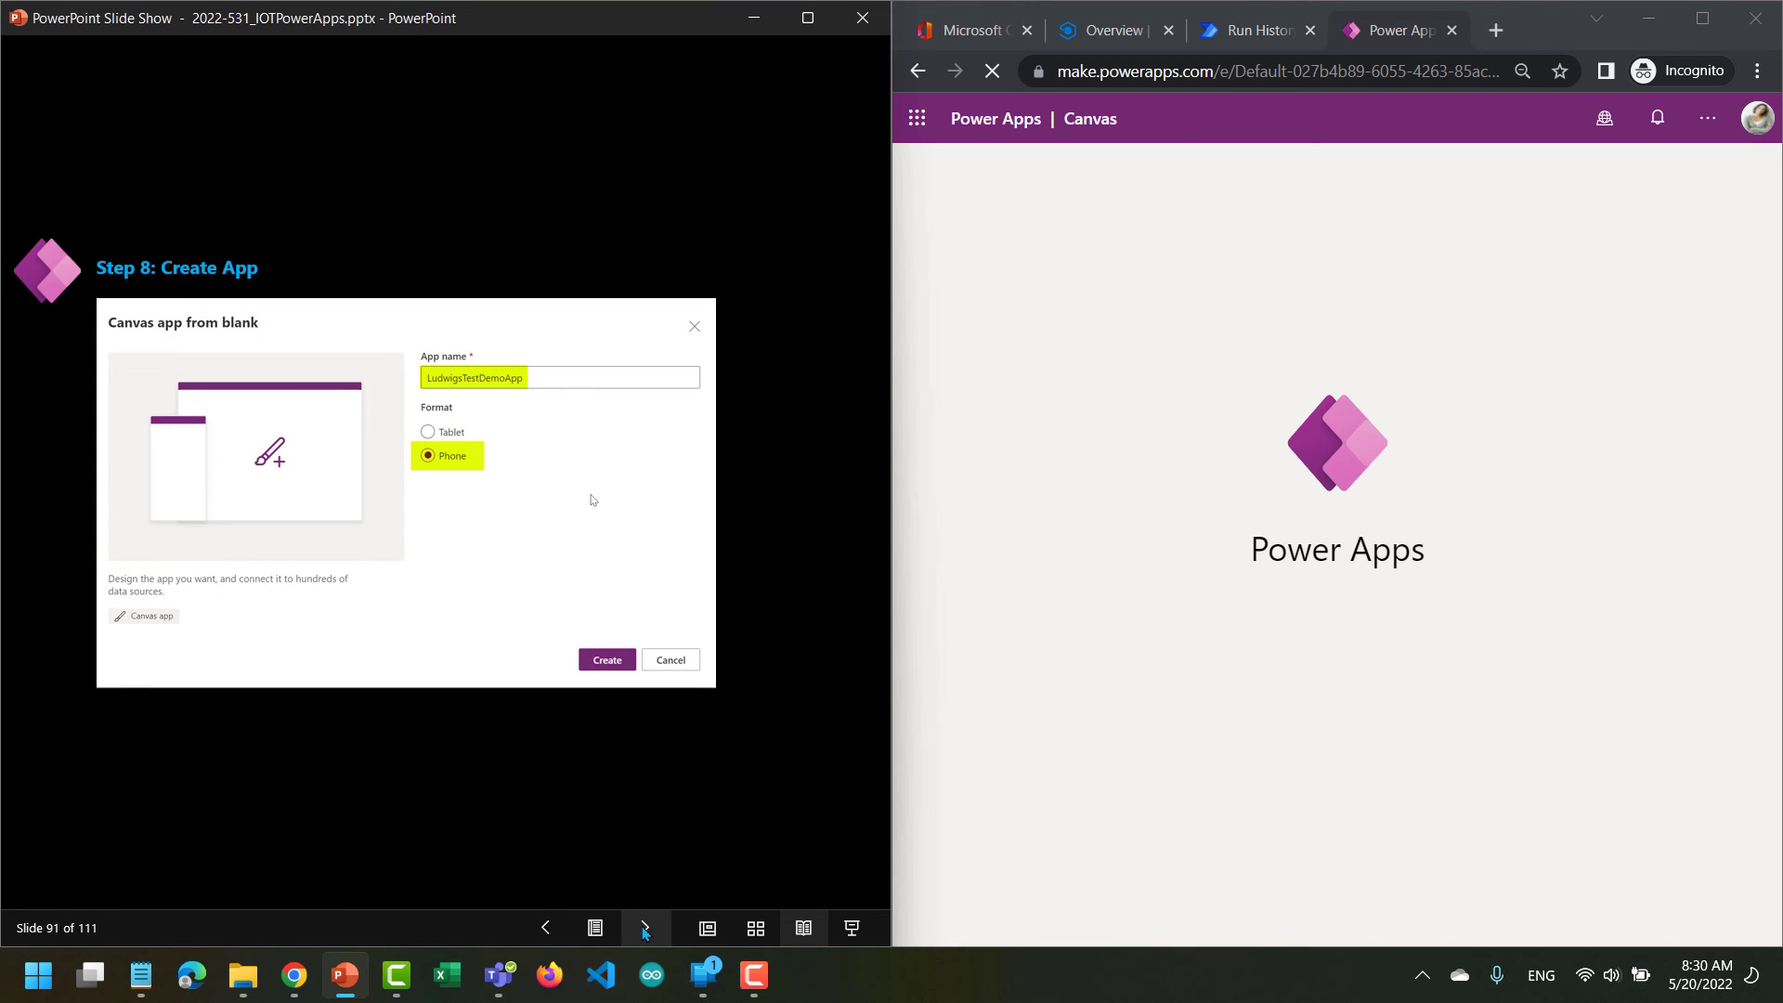
click(646, 932)
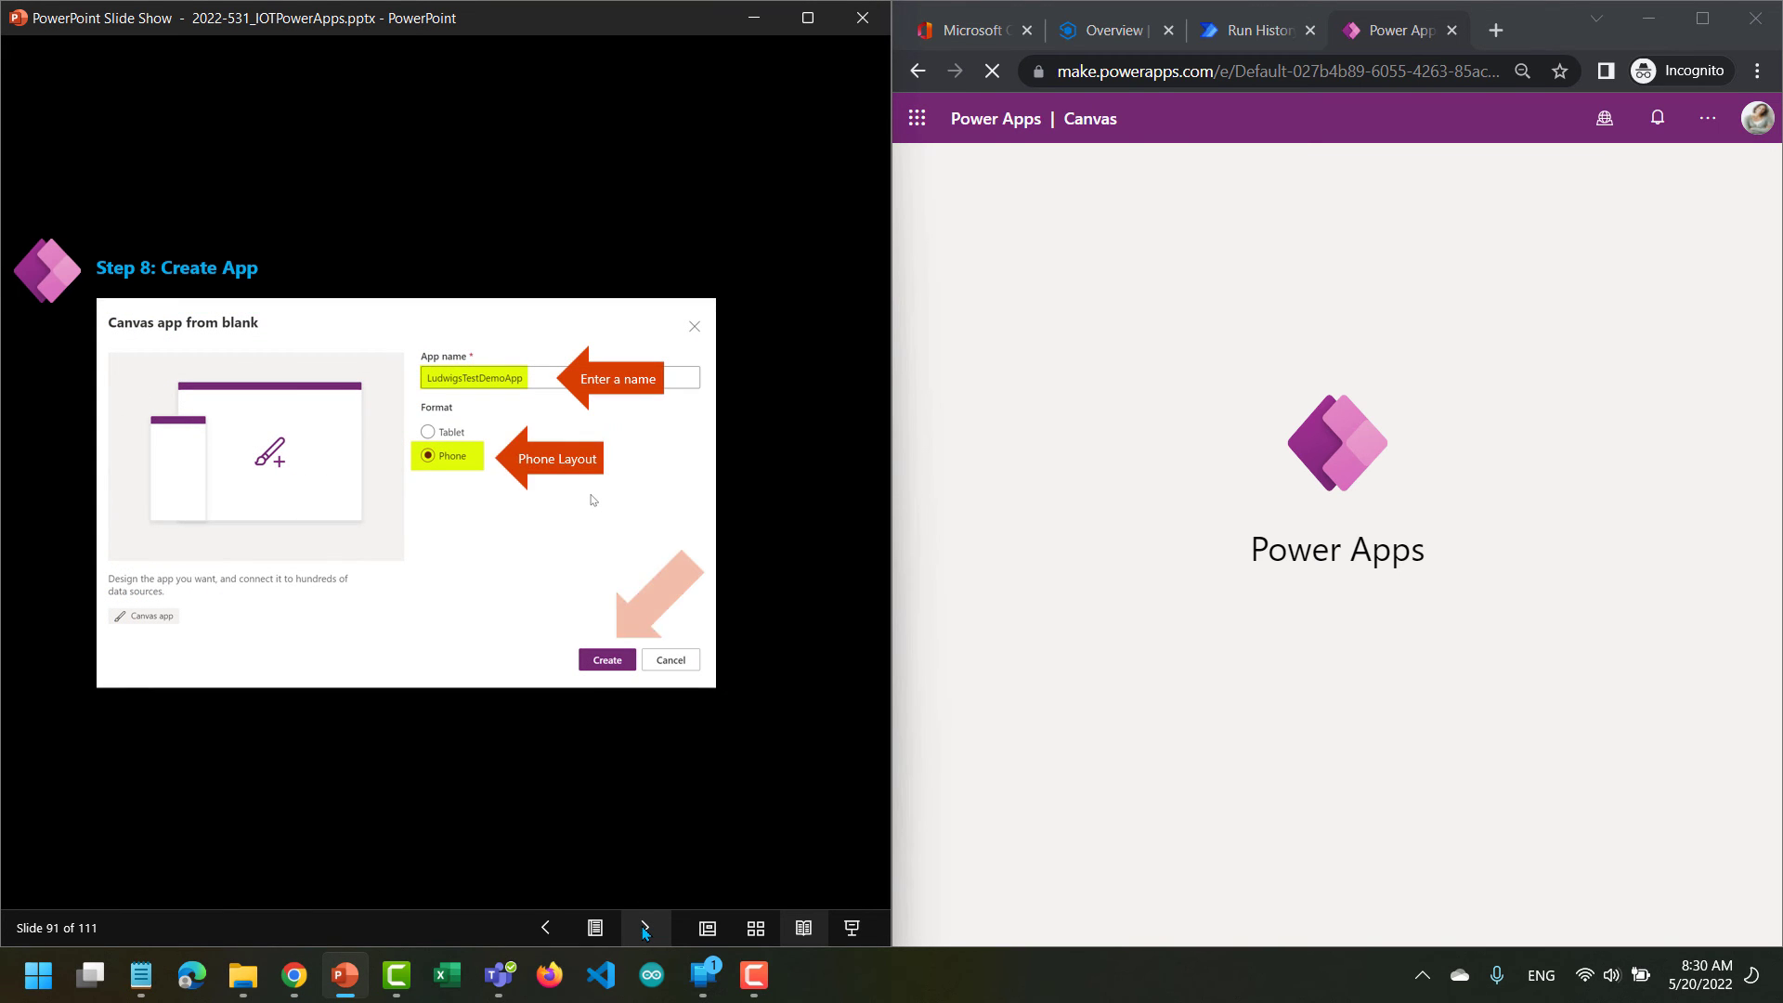
click(646, 932)
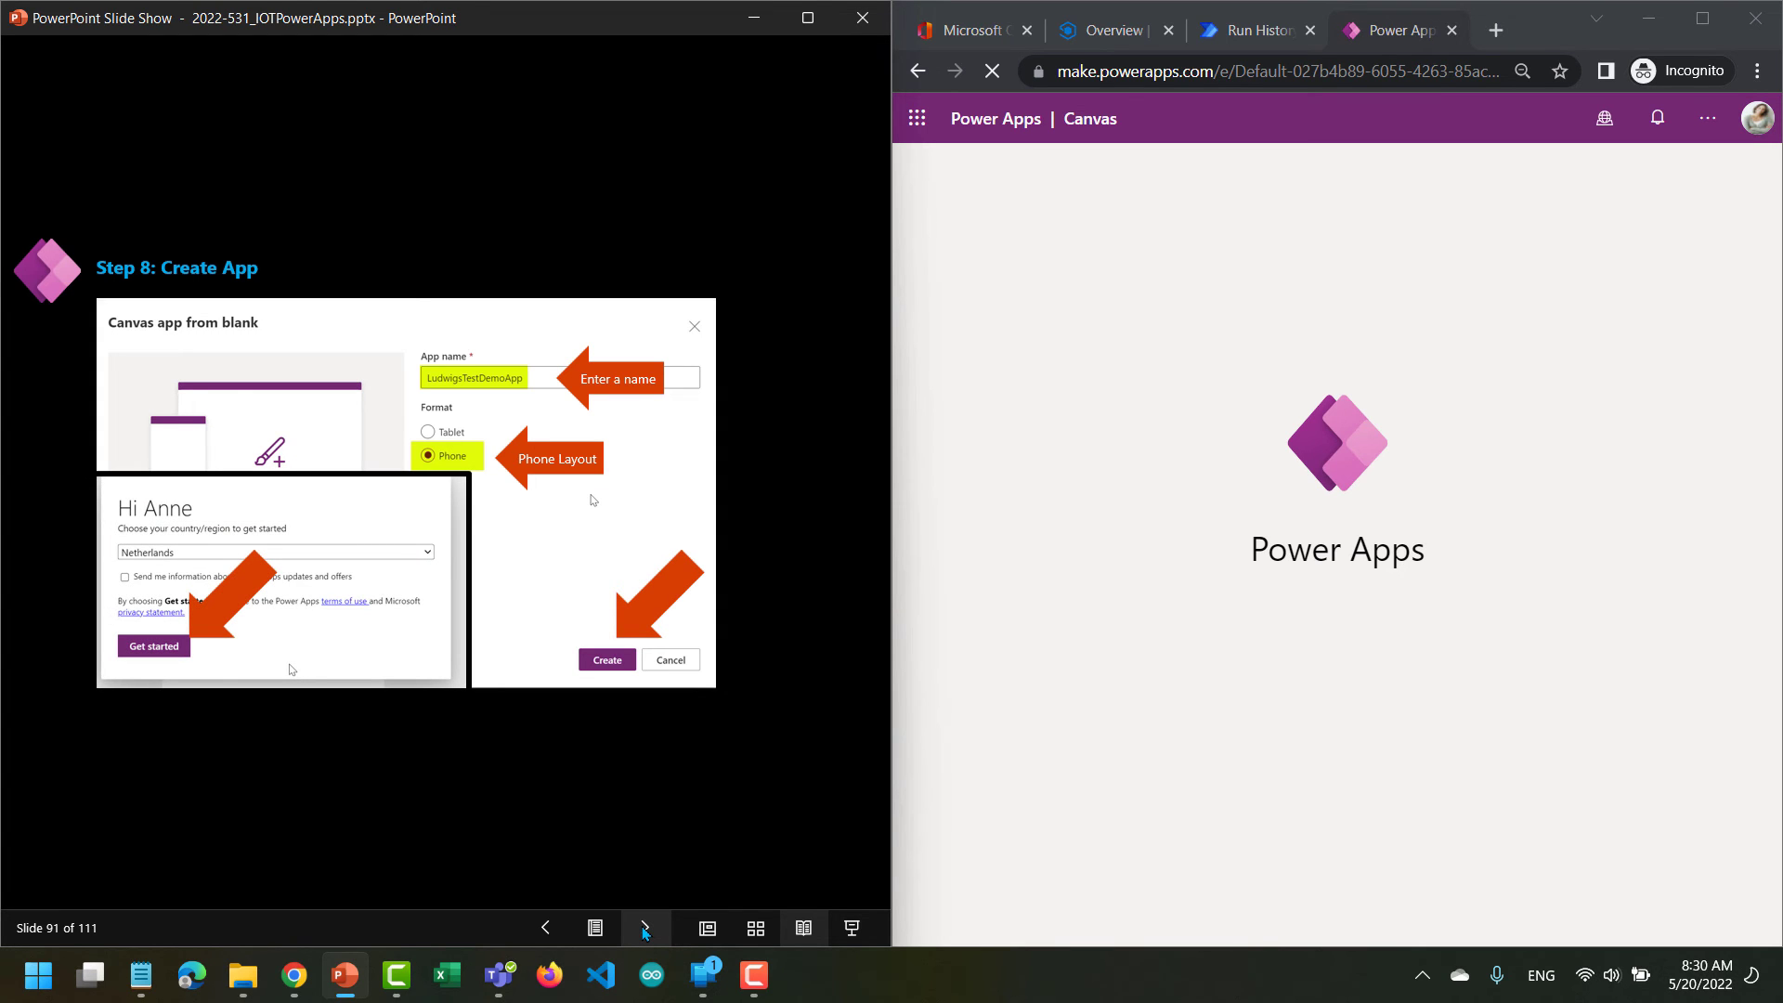
click(645, 928)
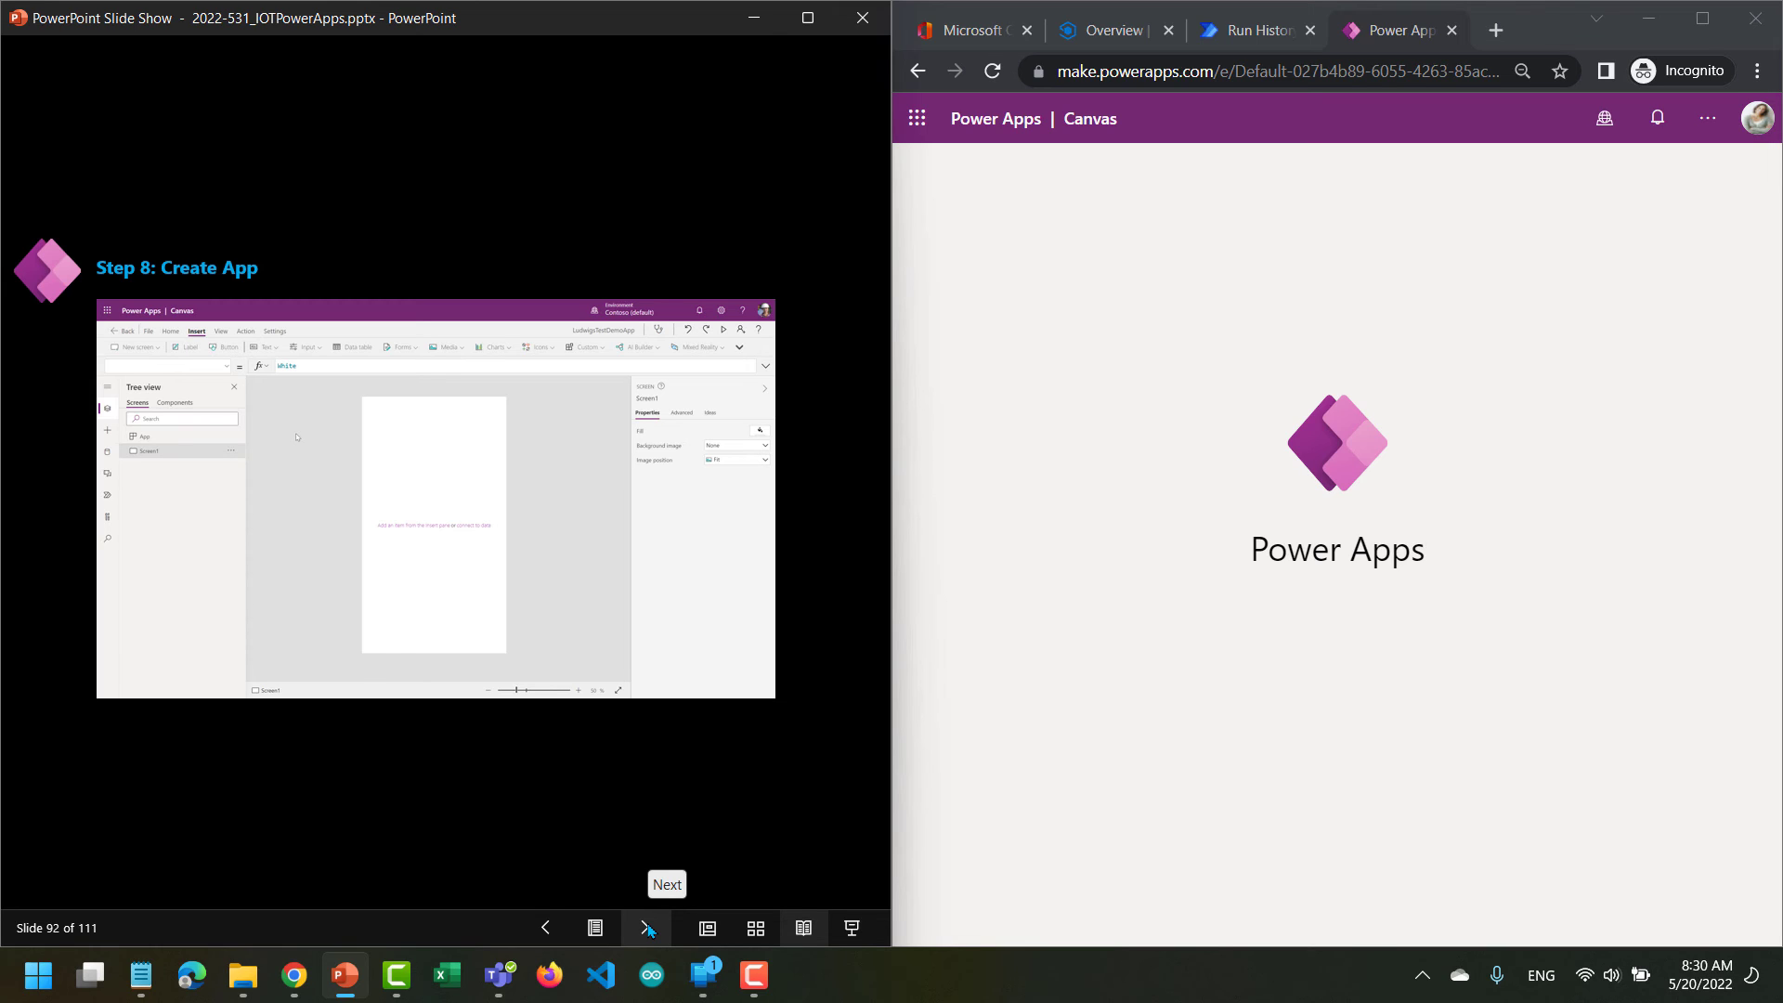
click(647, 928)
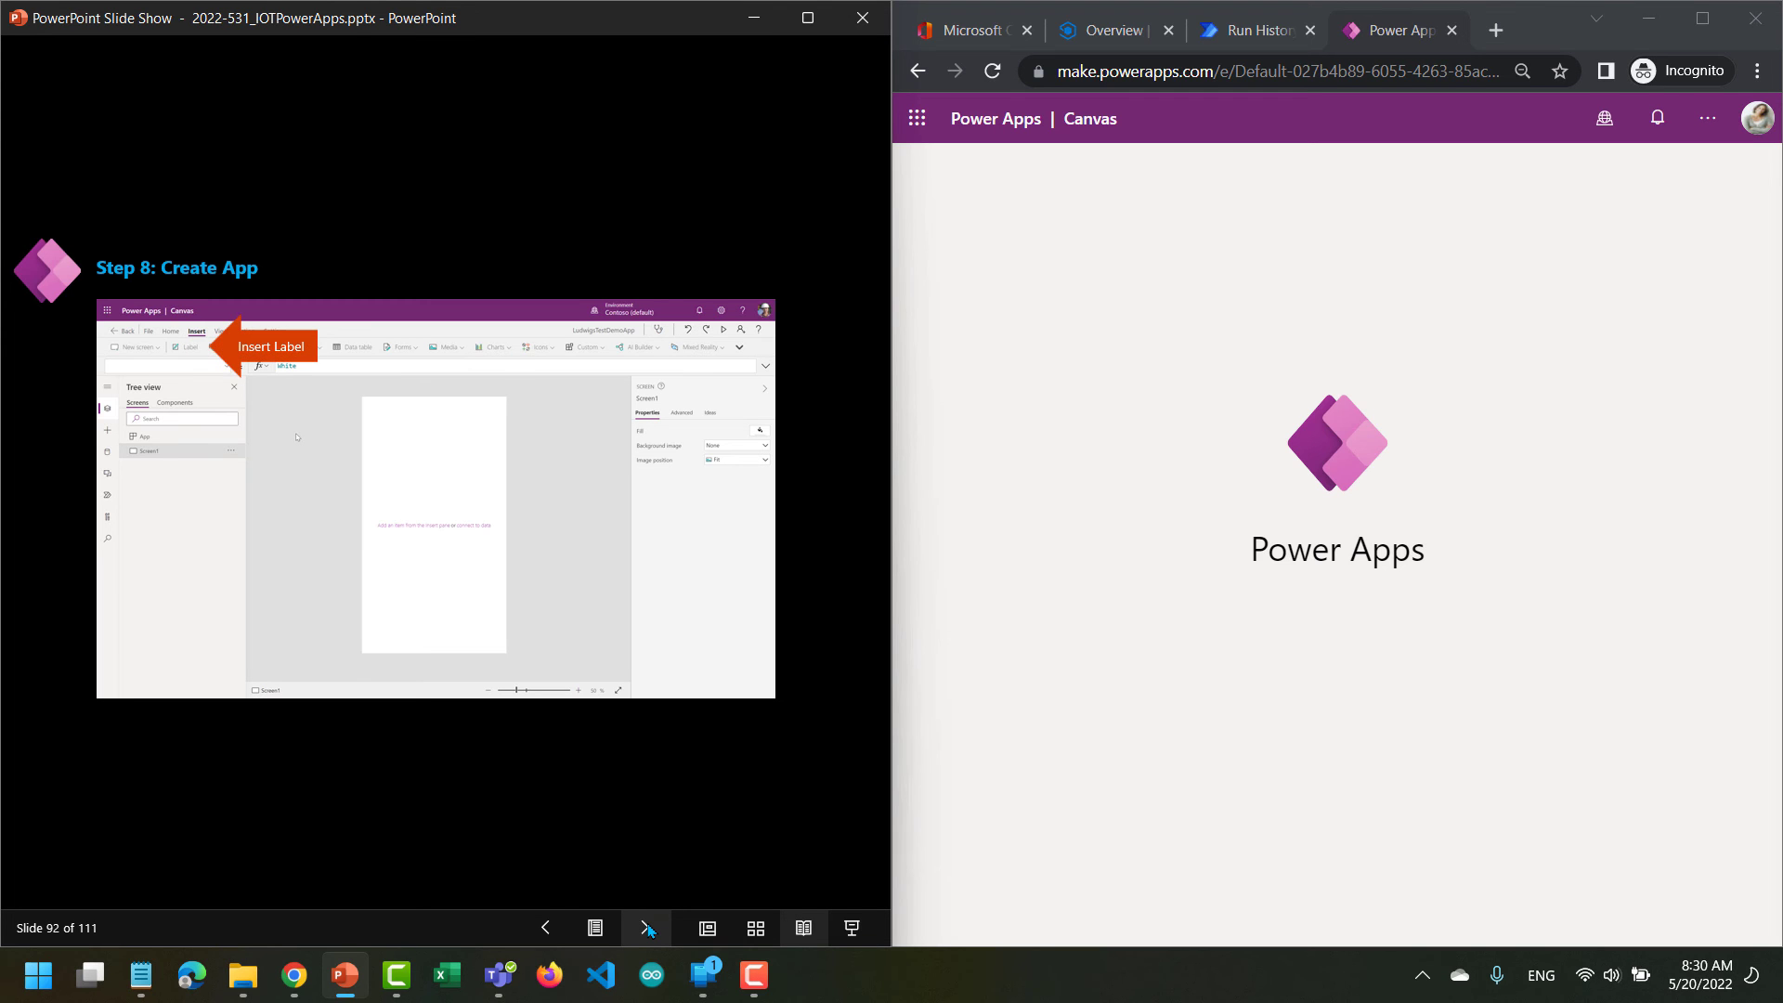
click(647, 928)
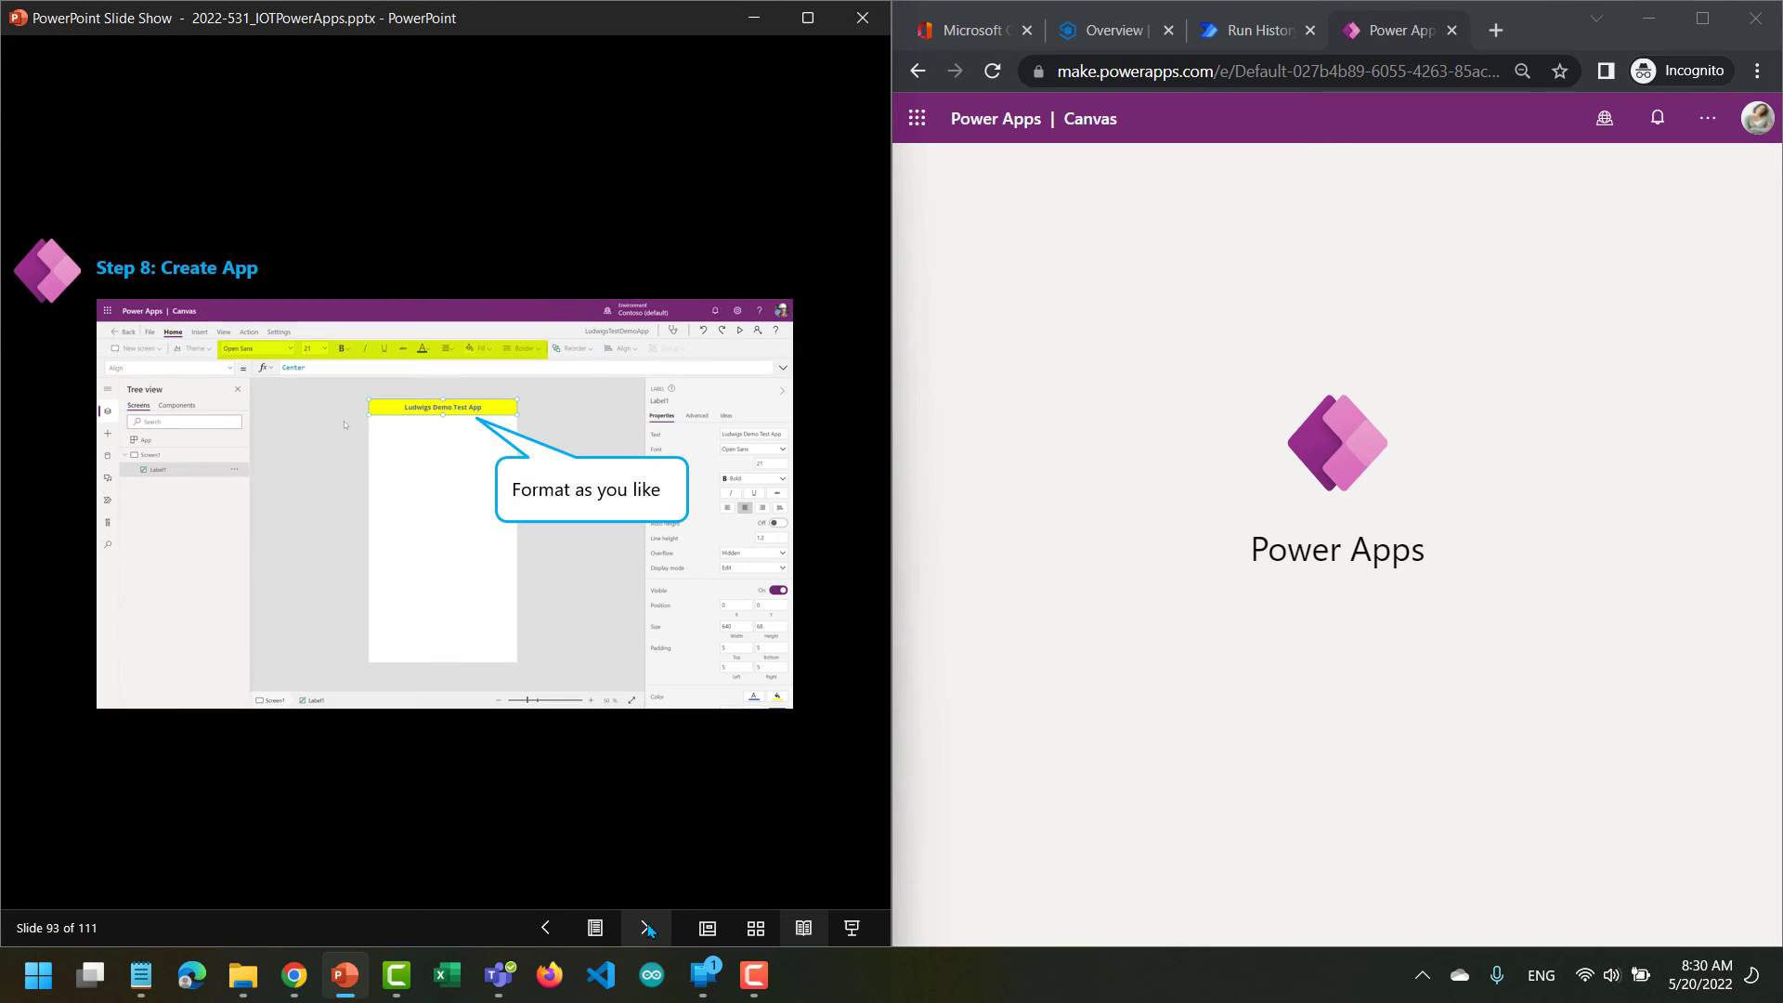
Advance the lab slides through slide 98, covering the Power BI tile, saving the app and publishing a changed version.
click(647, 929)
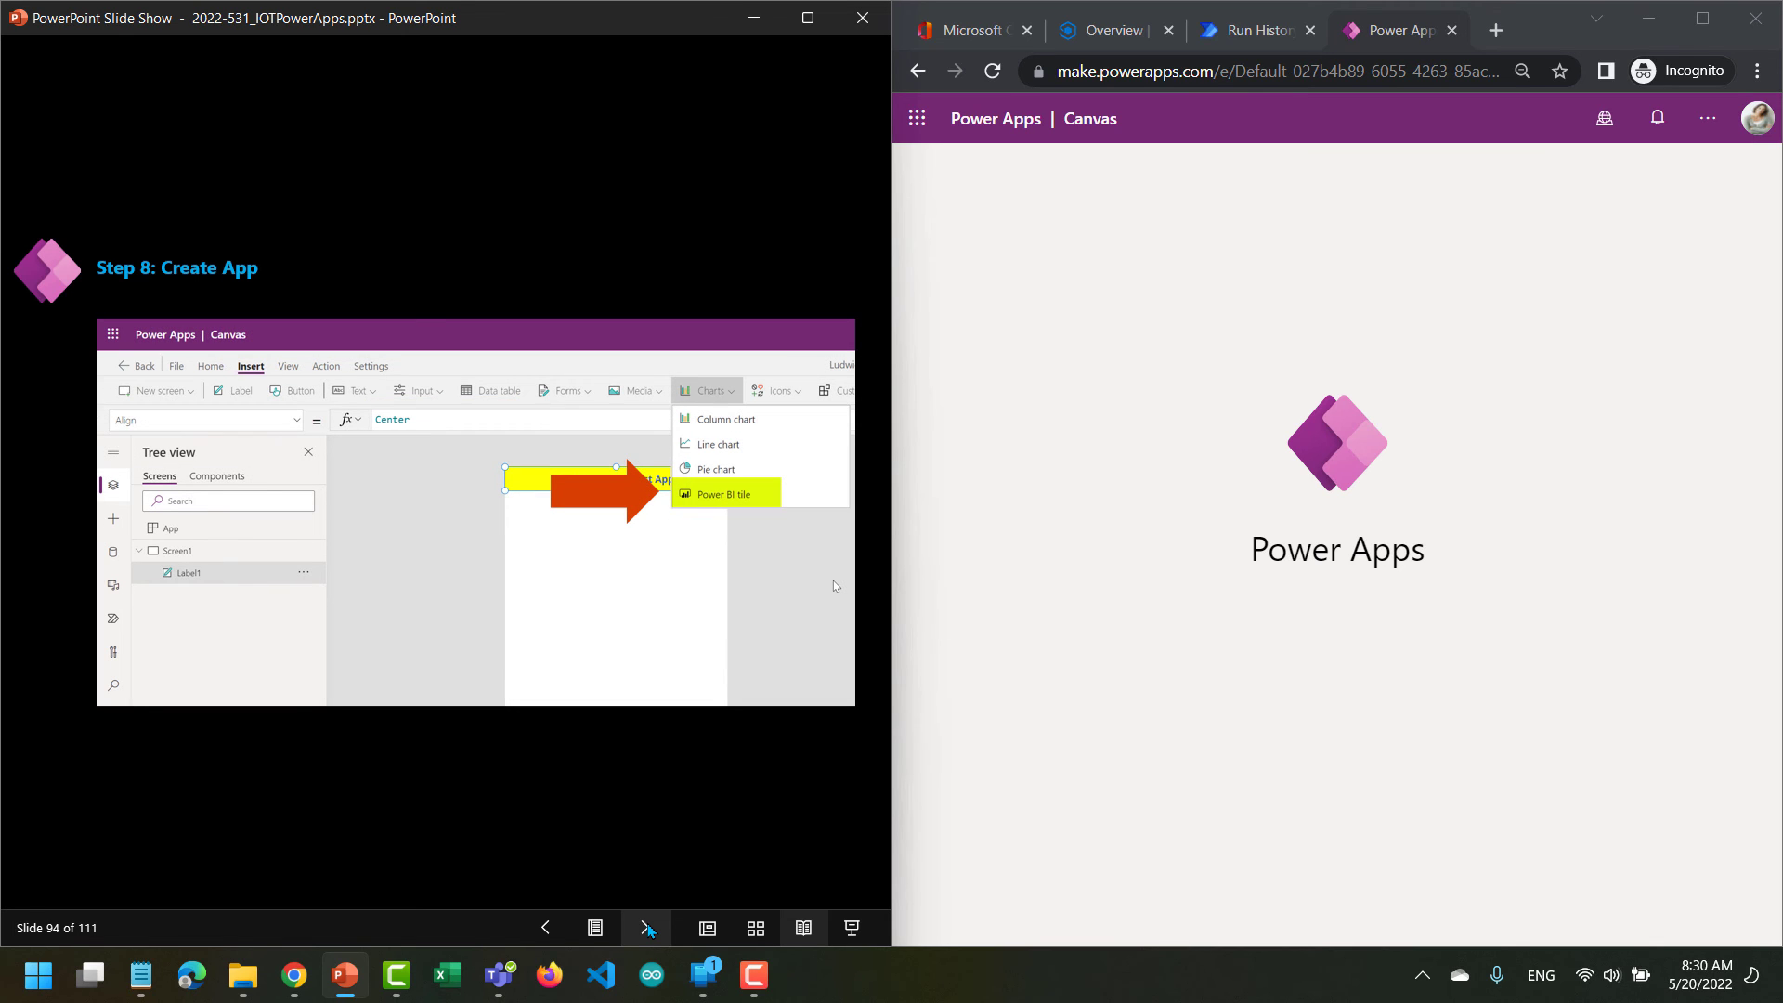
click(649, 930)
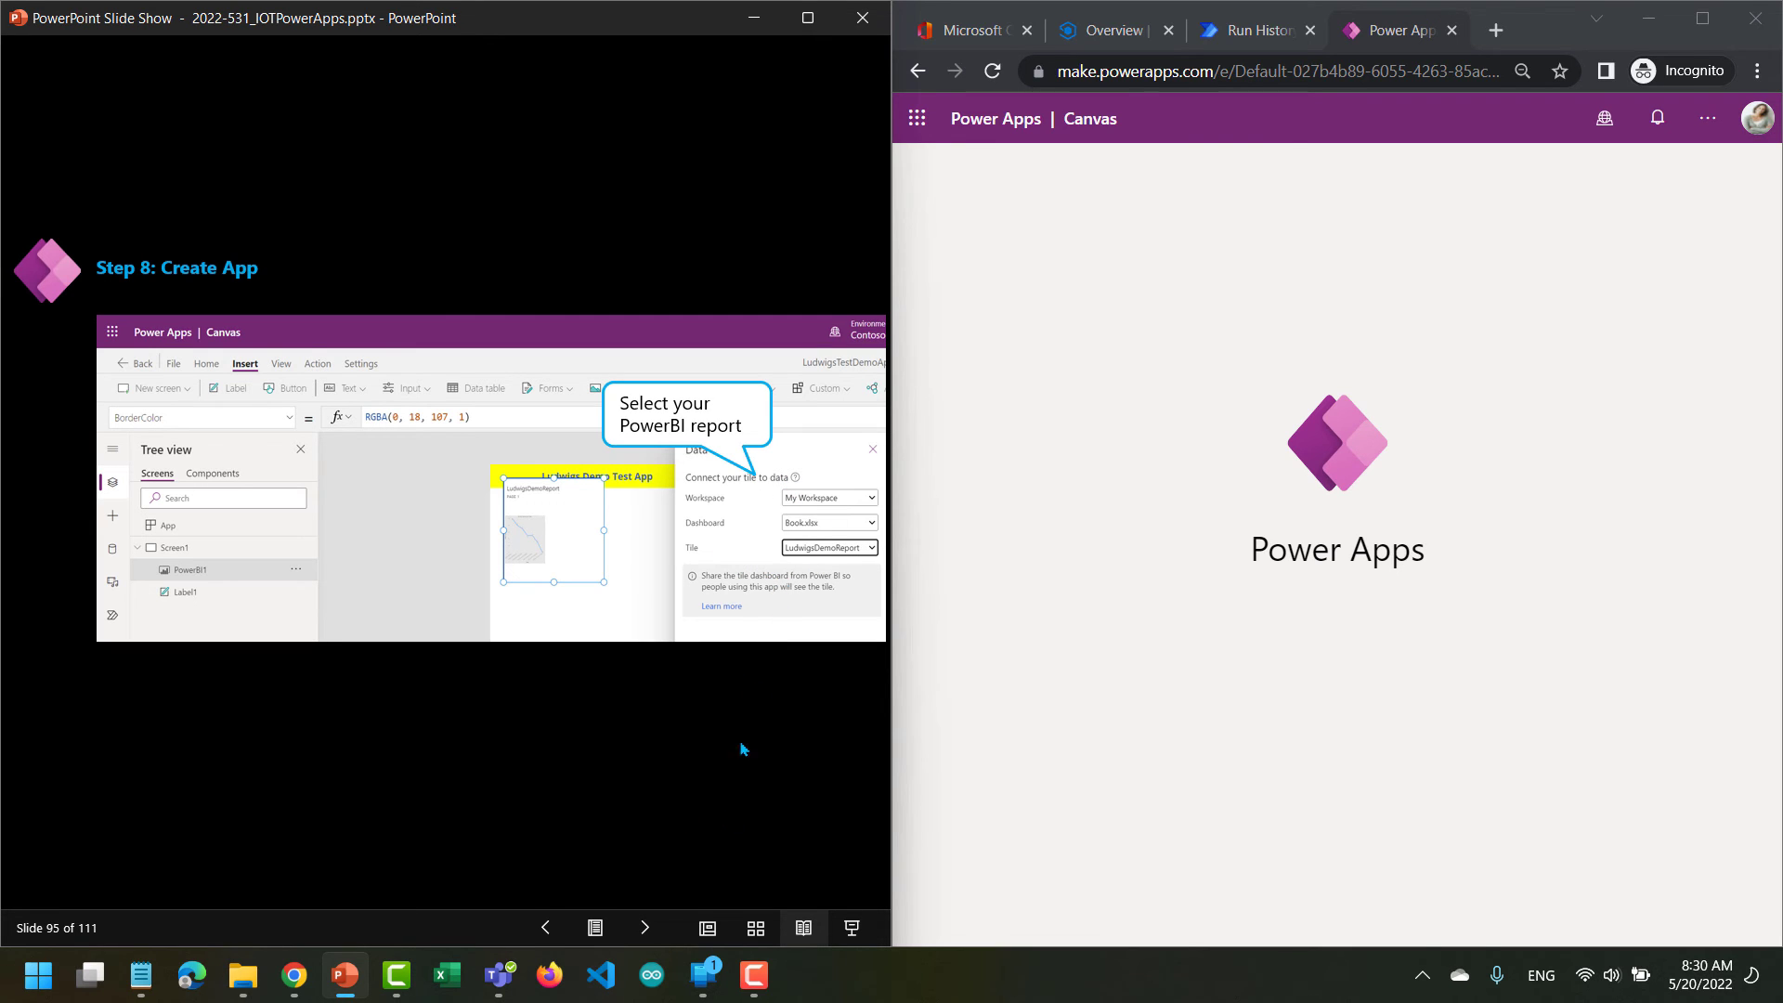
click(645, 929)
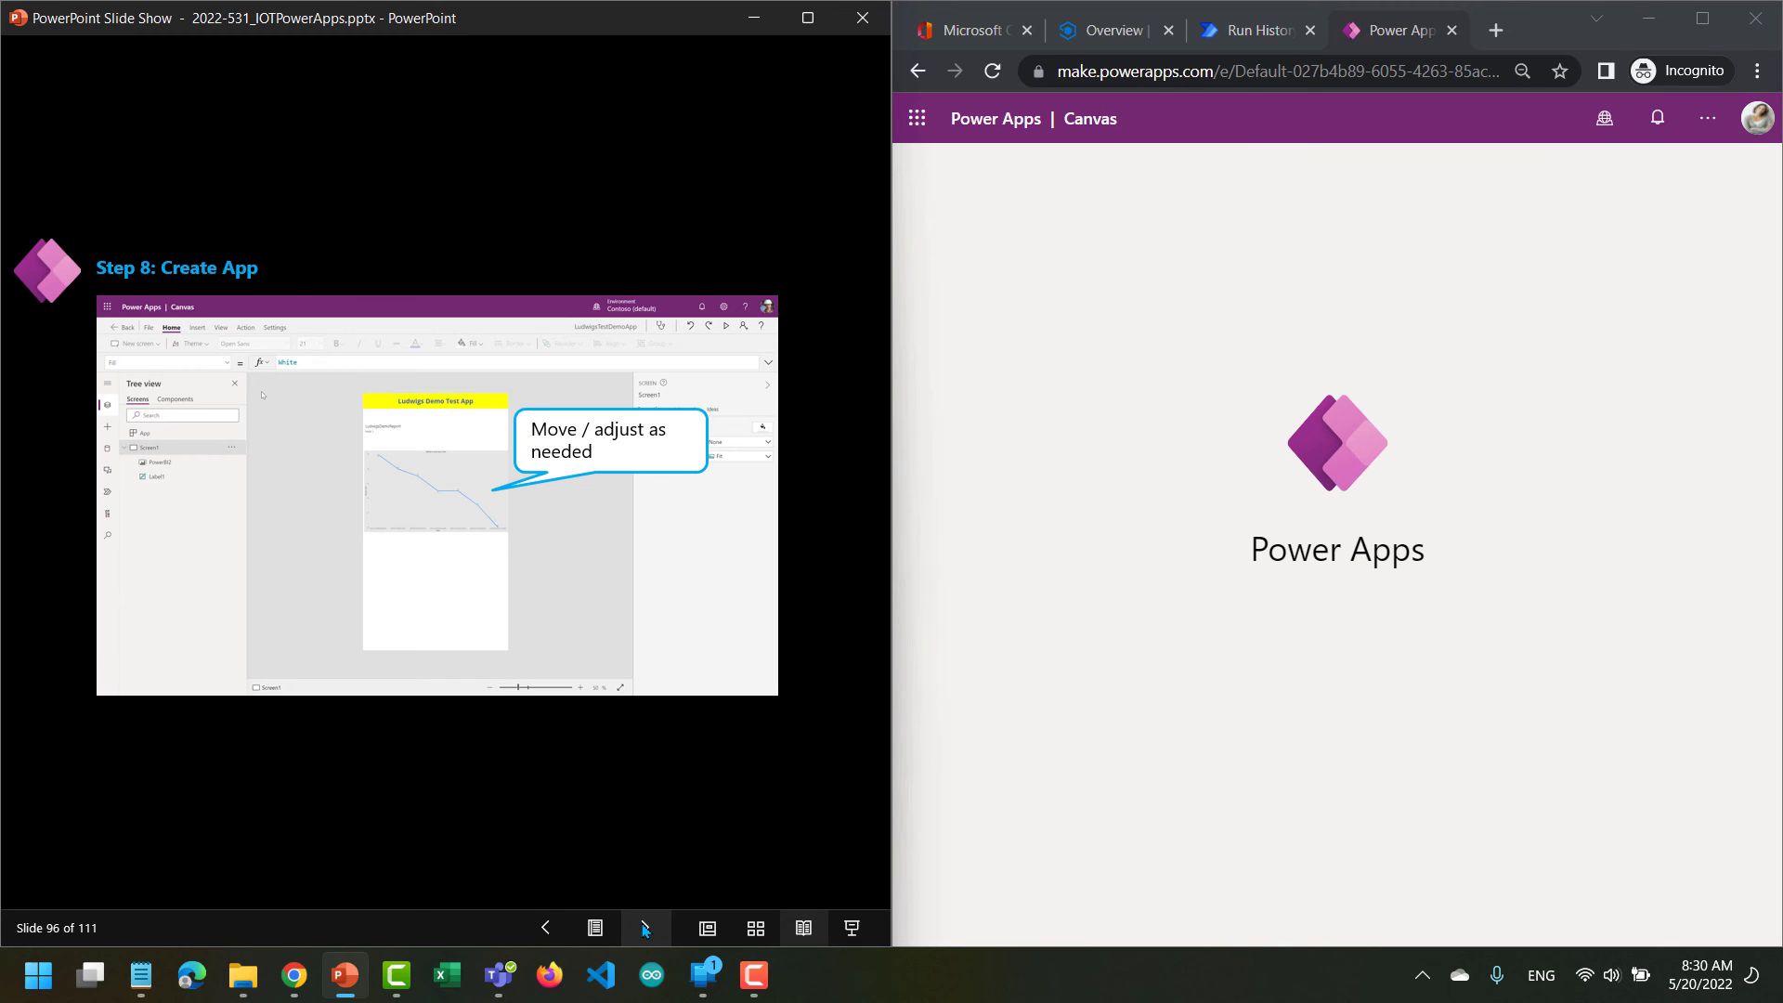
click(646, 929)
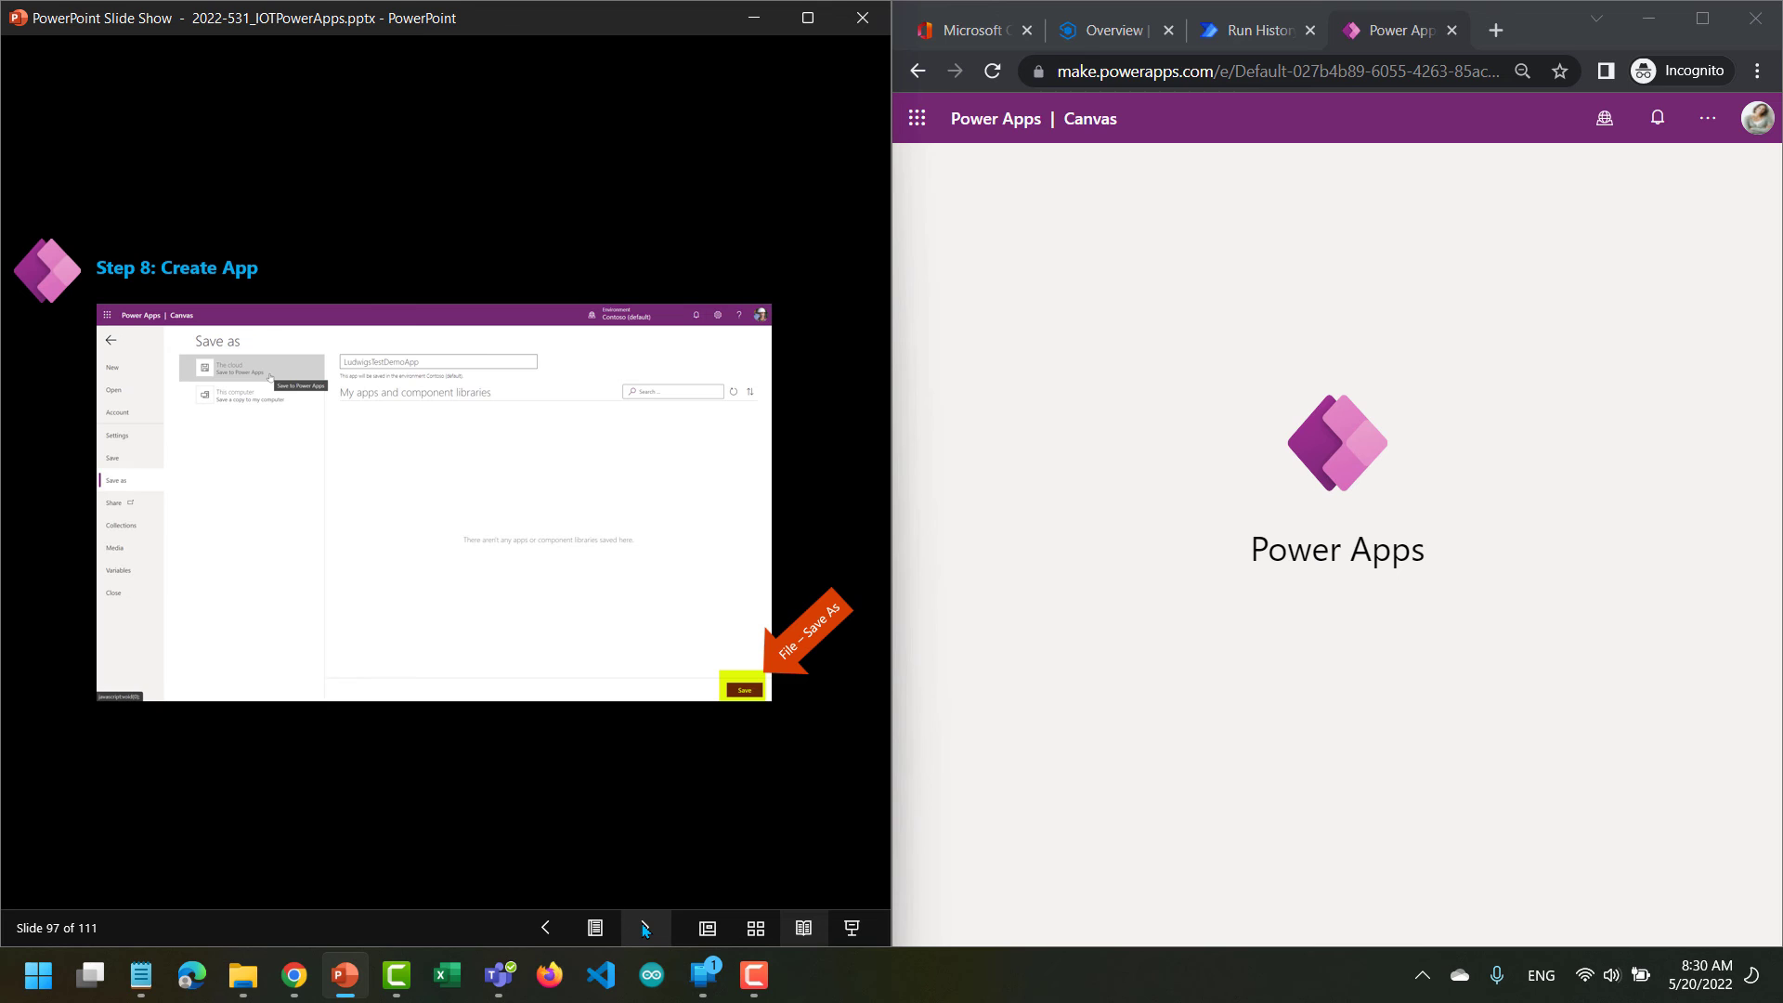
click(645, 928)
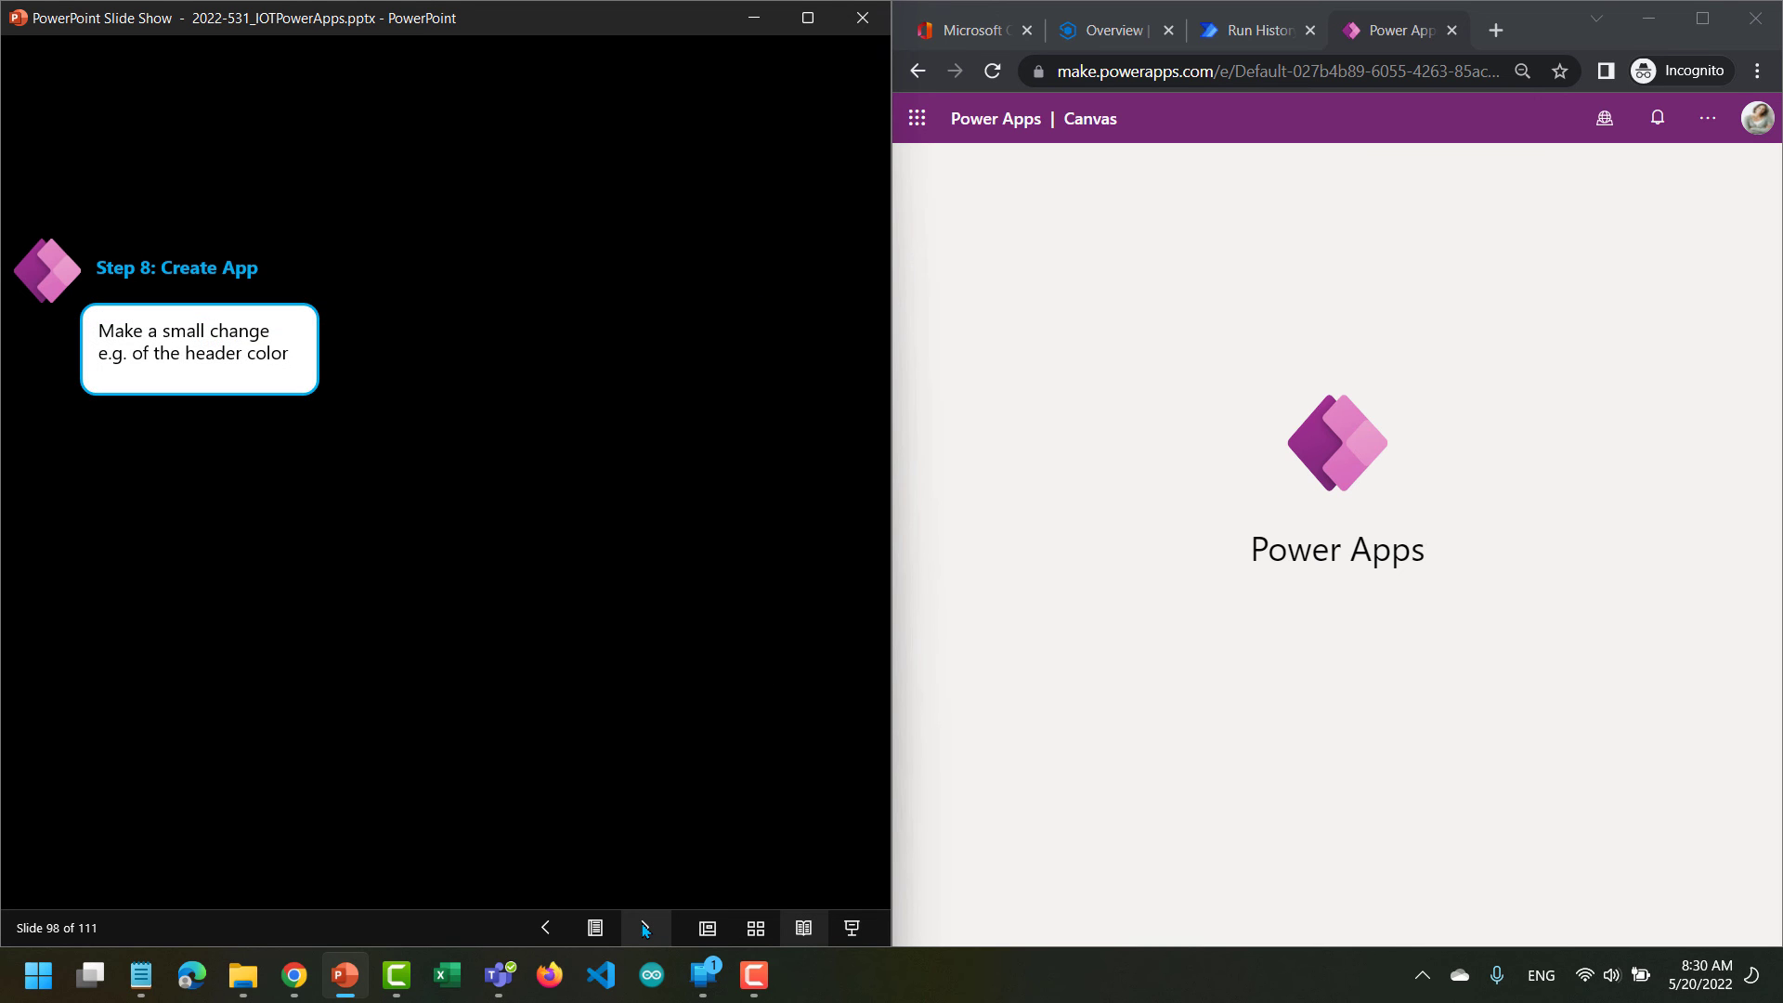
click(645, 928)
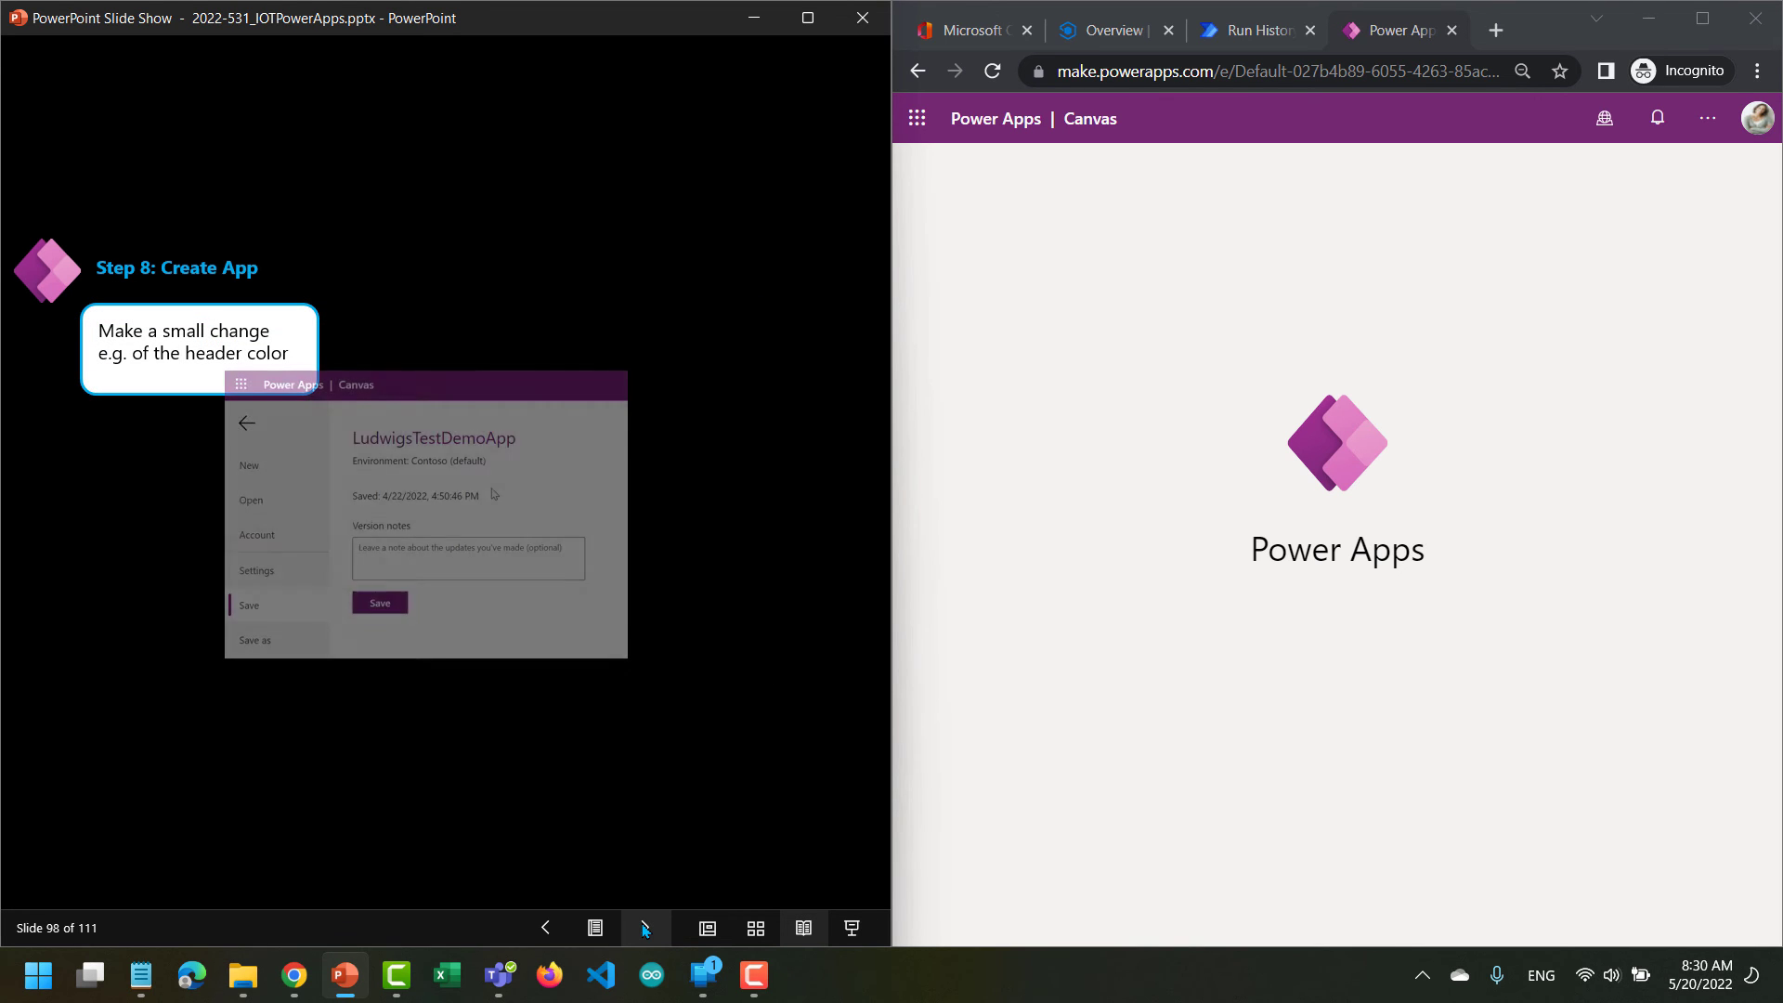
click(645, 928)
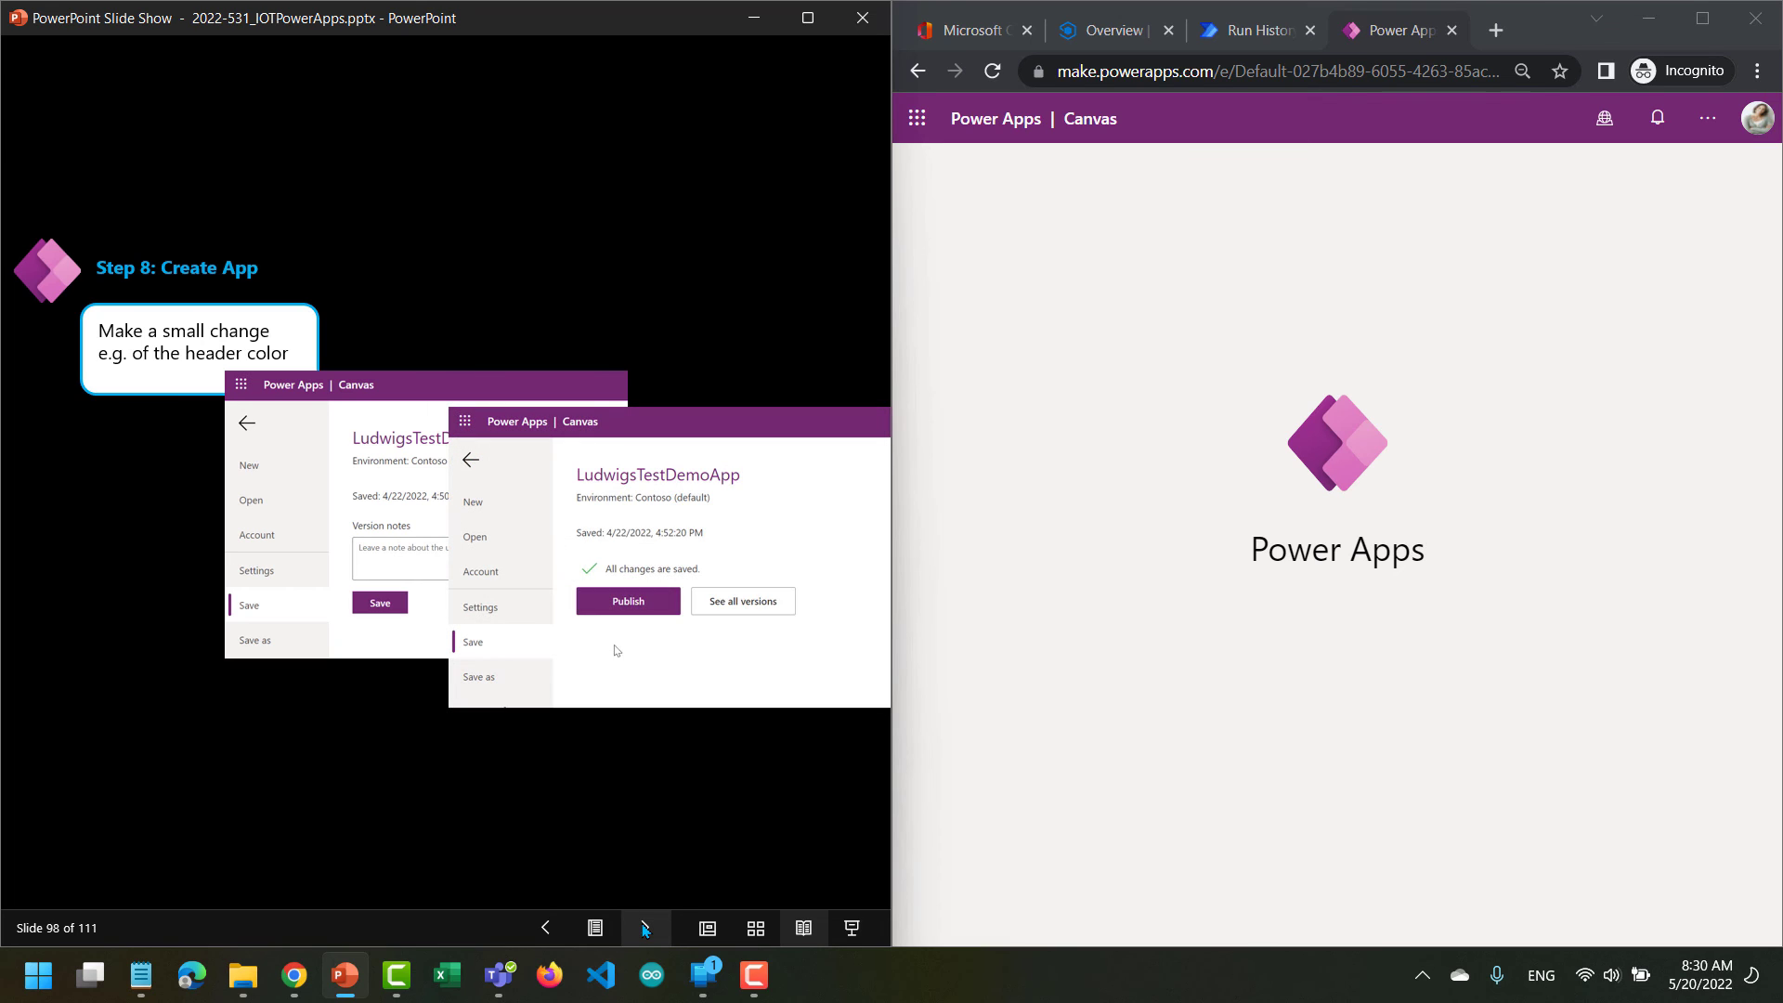
click(645, 929)
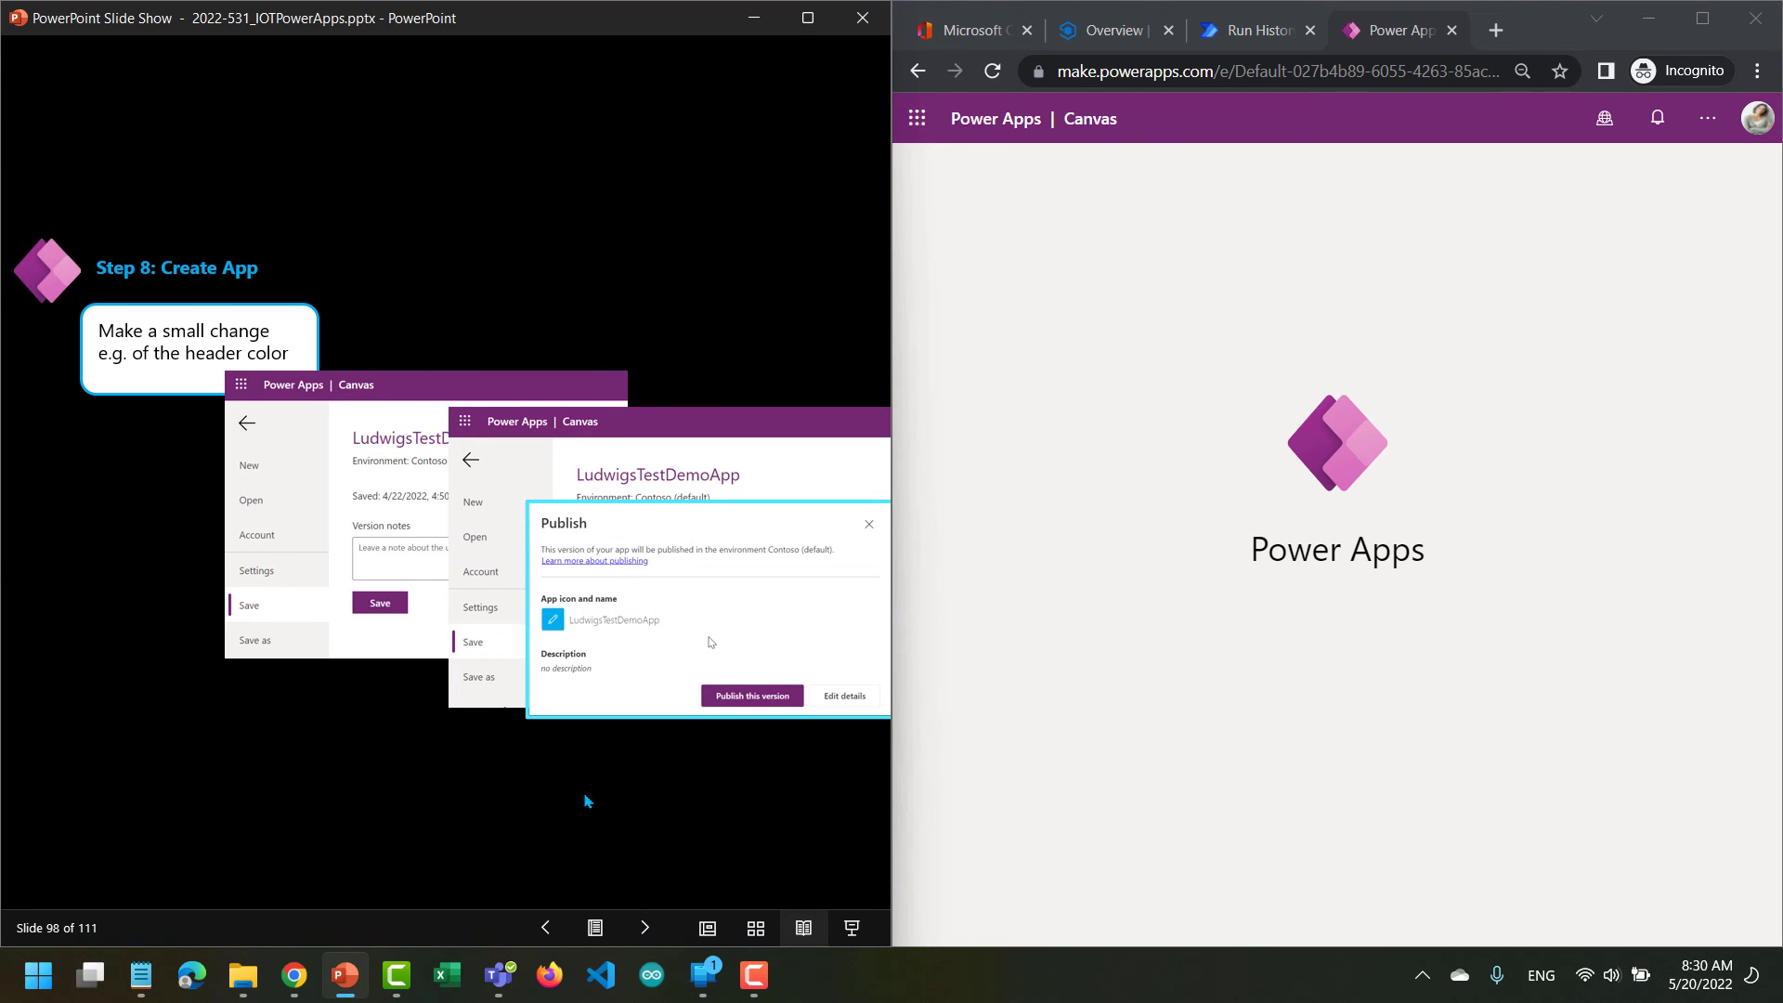
Open the Power Apps site in a new browser tab, sign in and check the stalled app tab before returning.
click(1495, 30)
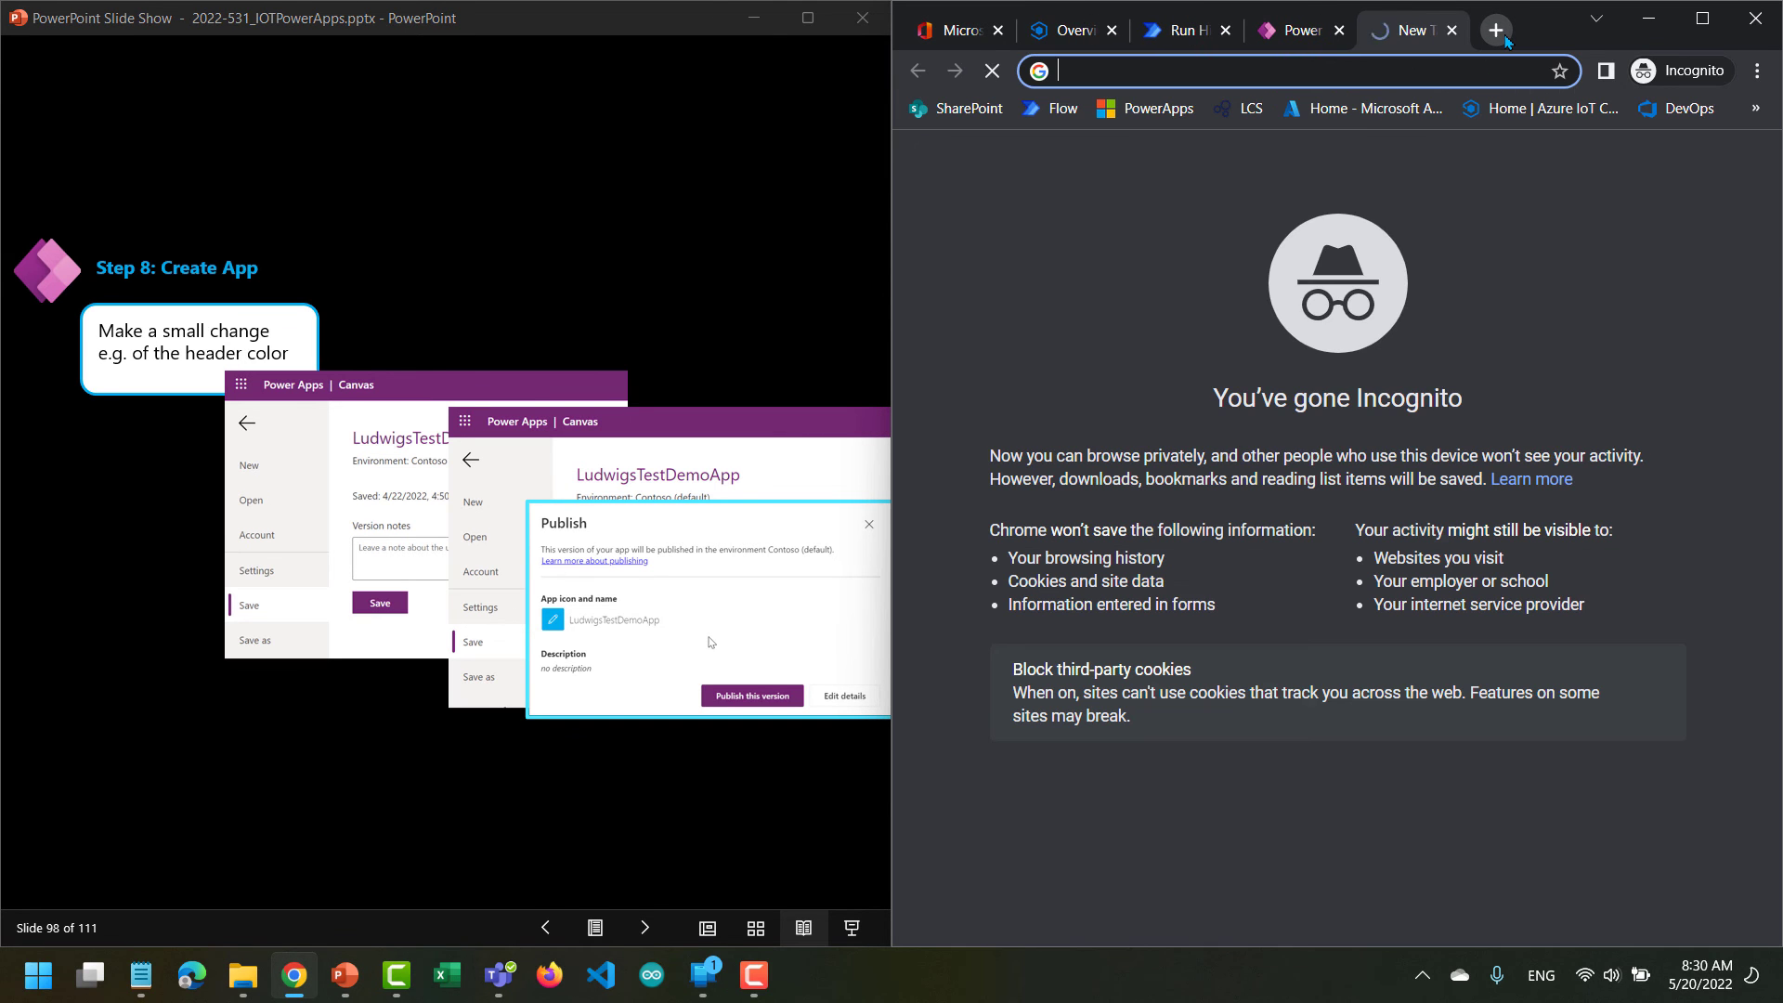
text(o)
key(BackSpace)
key(BackSpace)
text(power)
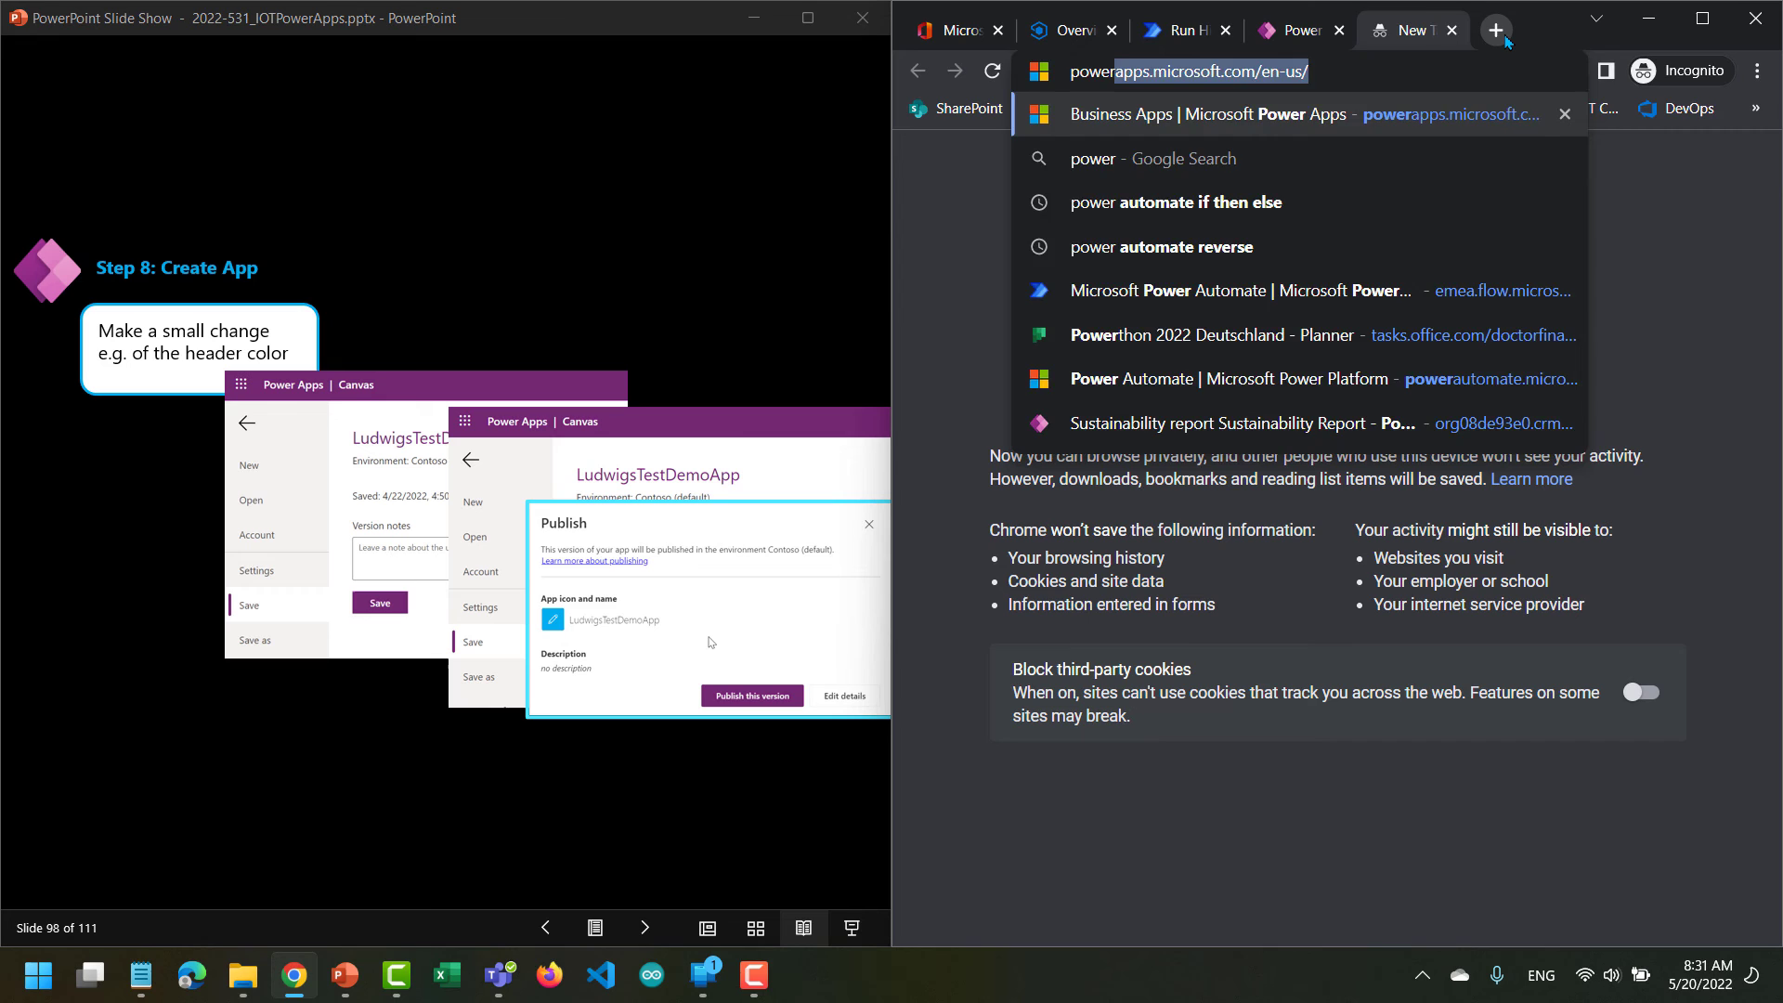
key(Return)
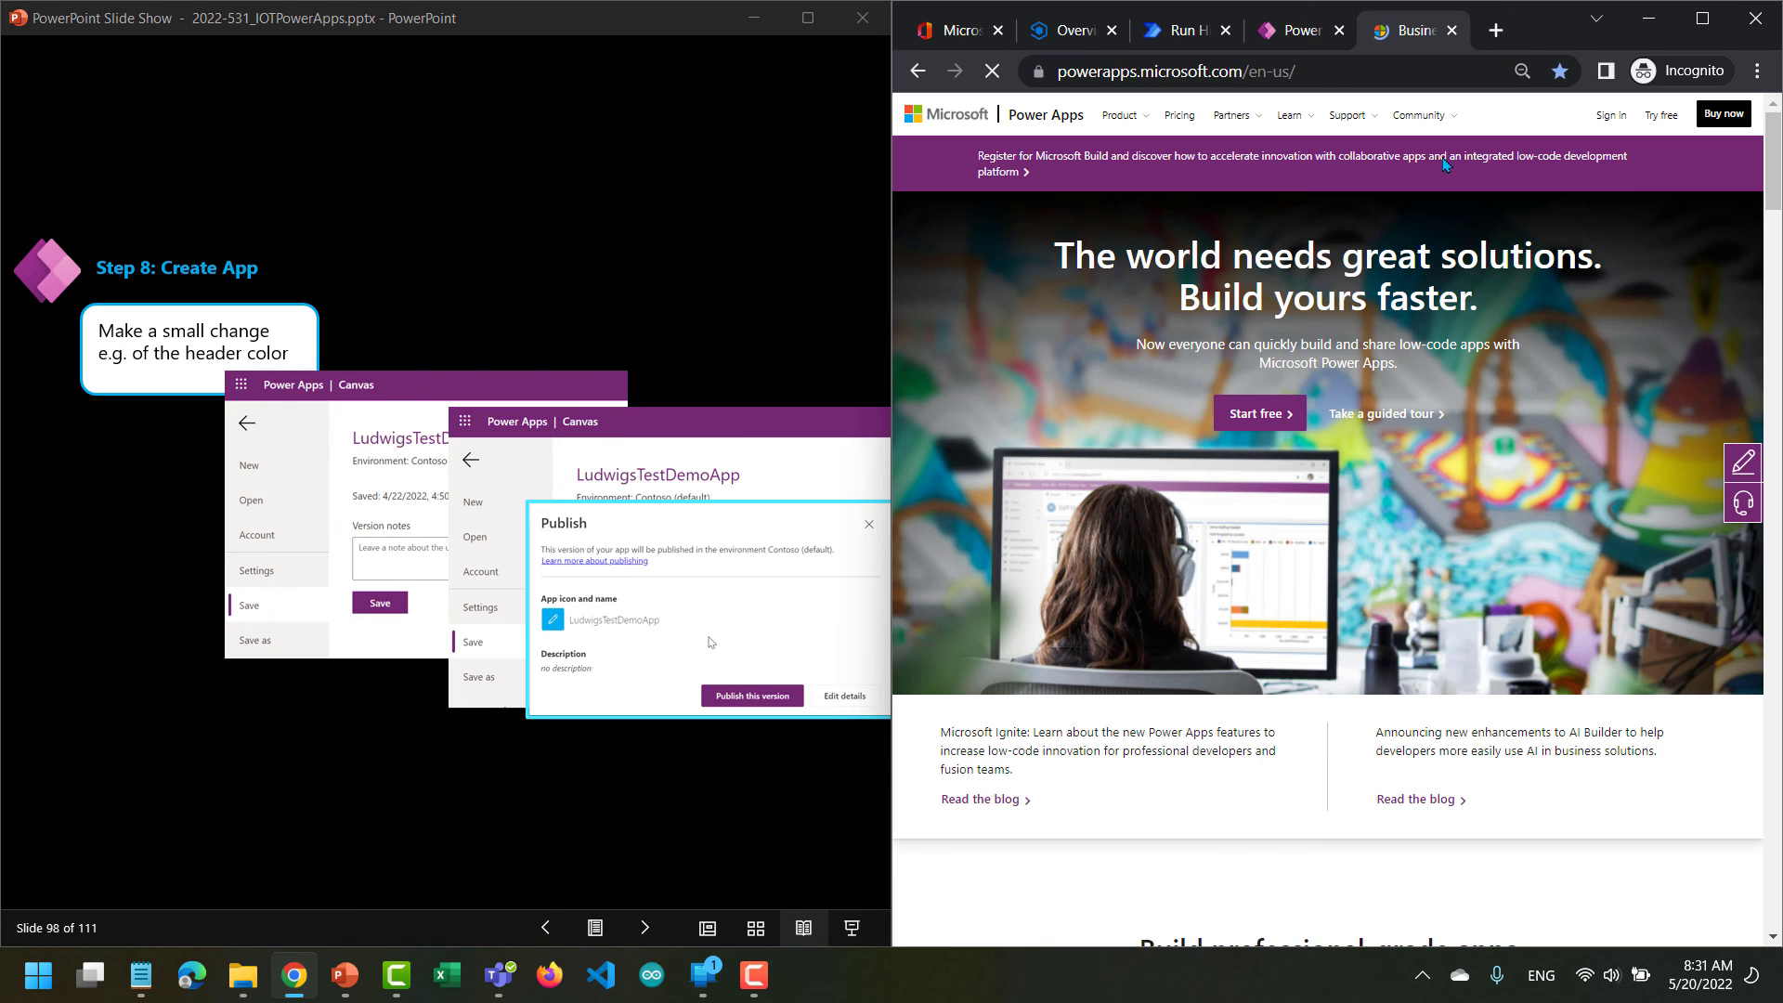
click(1615, 128)
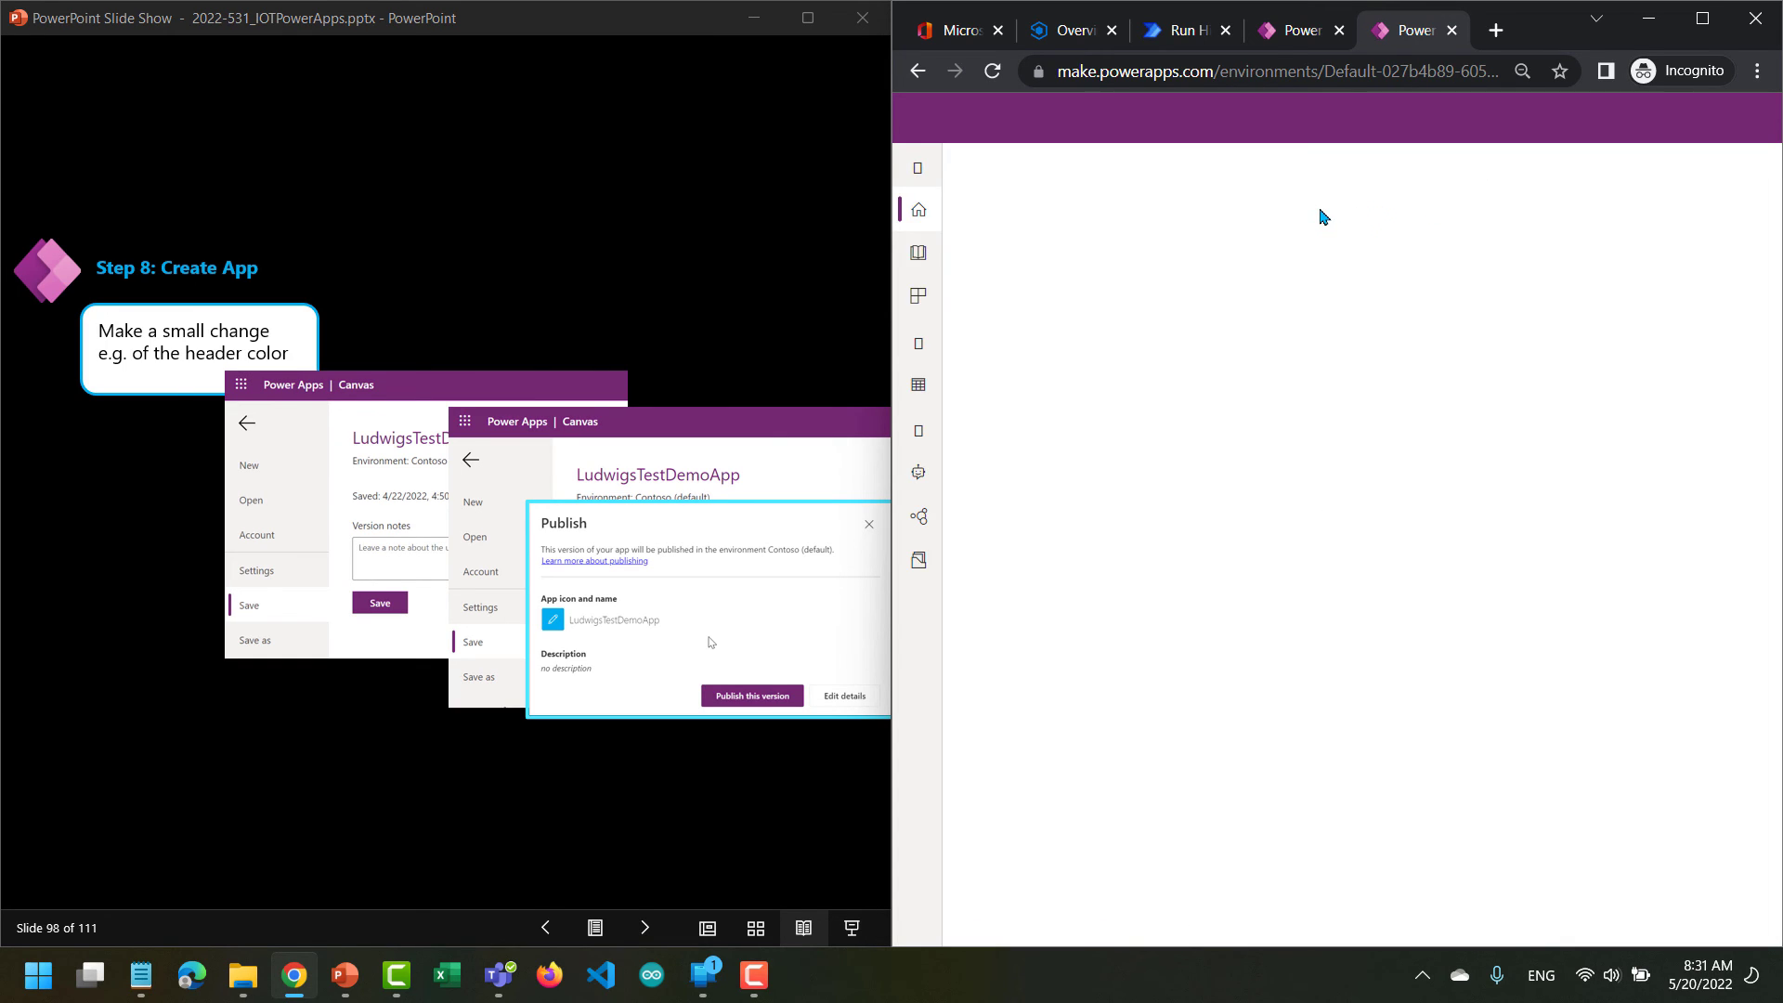
click(1298, 34)
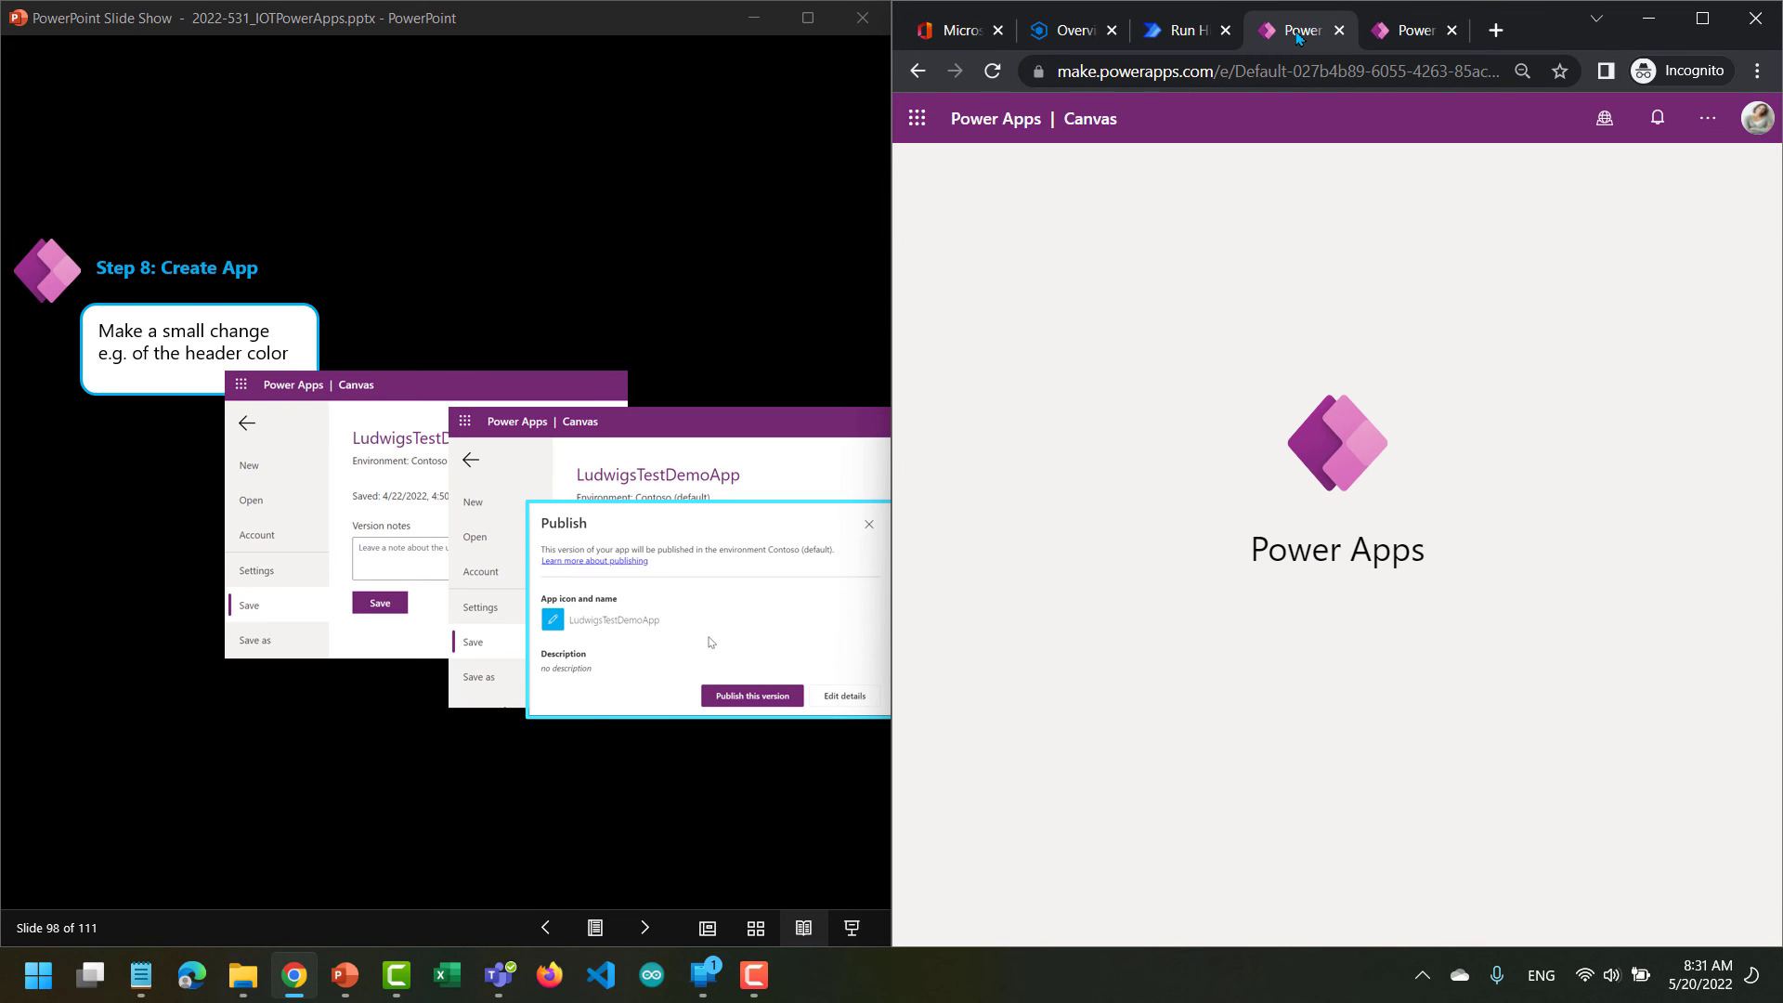
click(1409, 30)
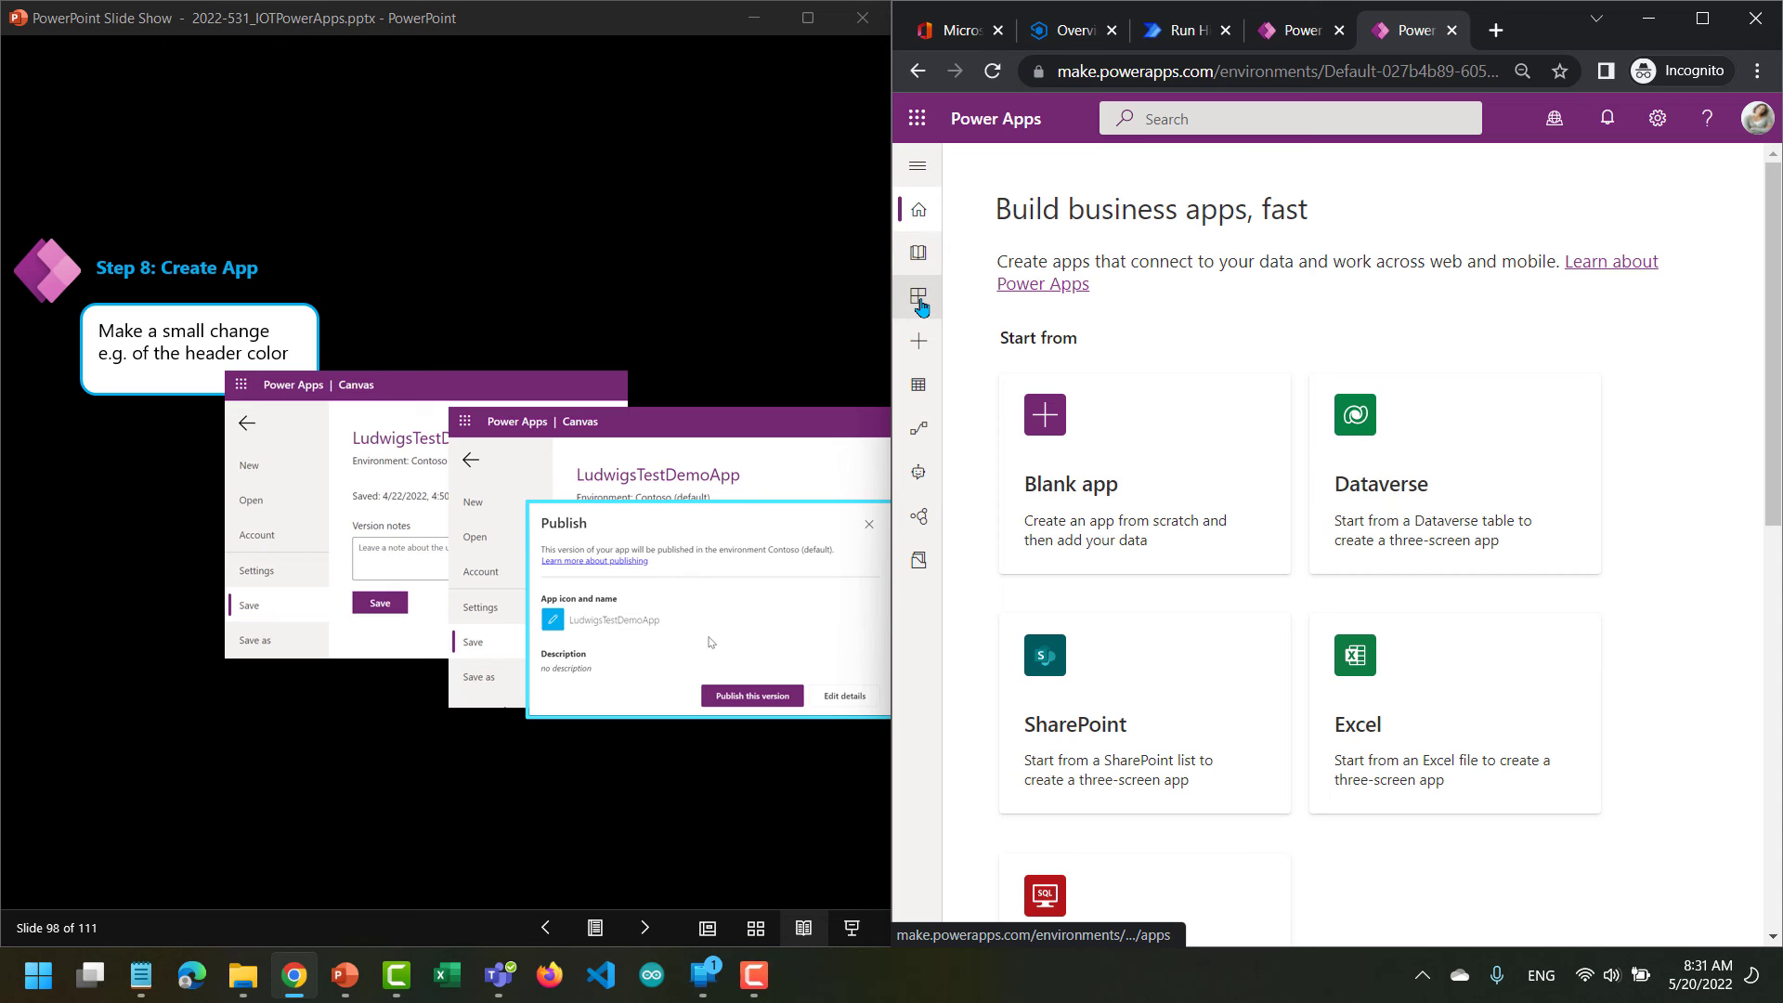
Create a blank canvas app named LudwigE2 in the Phone format.
click(920, 299)
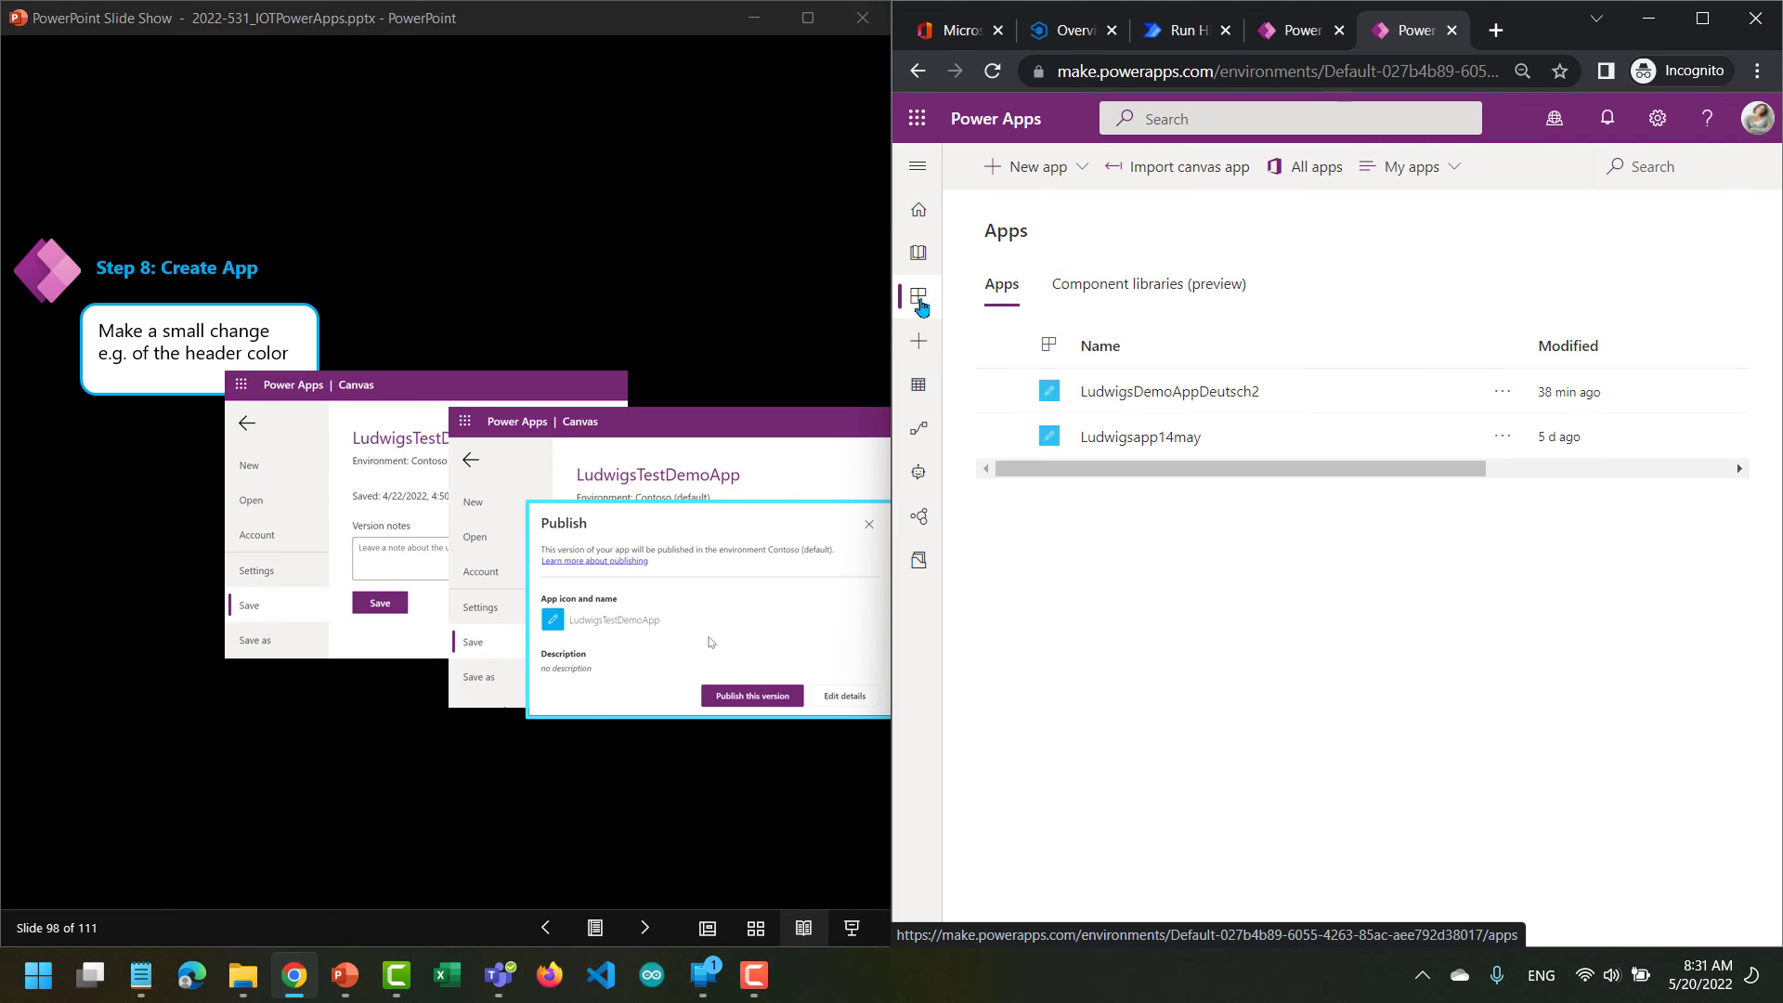
click(1074, 171)
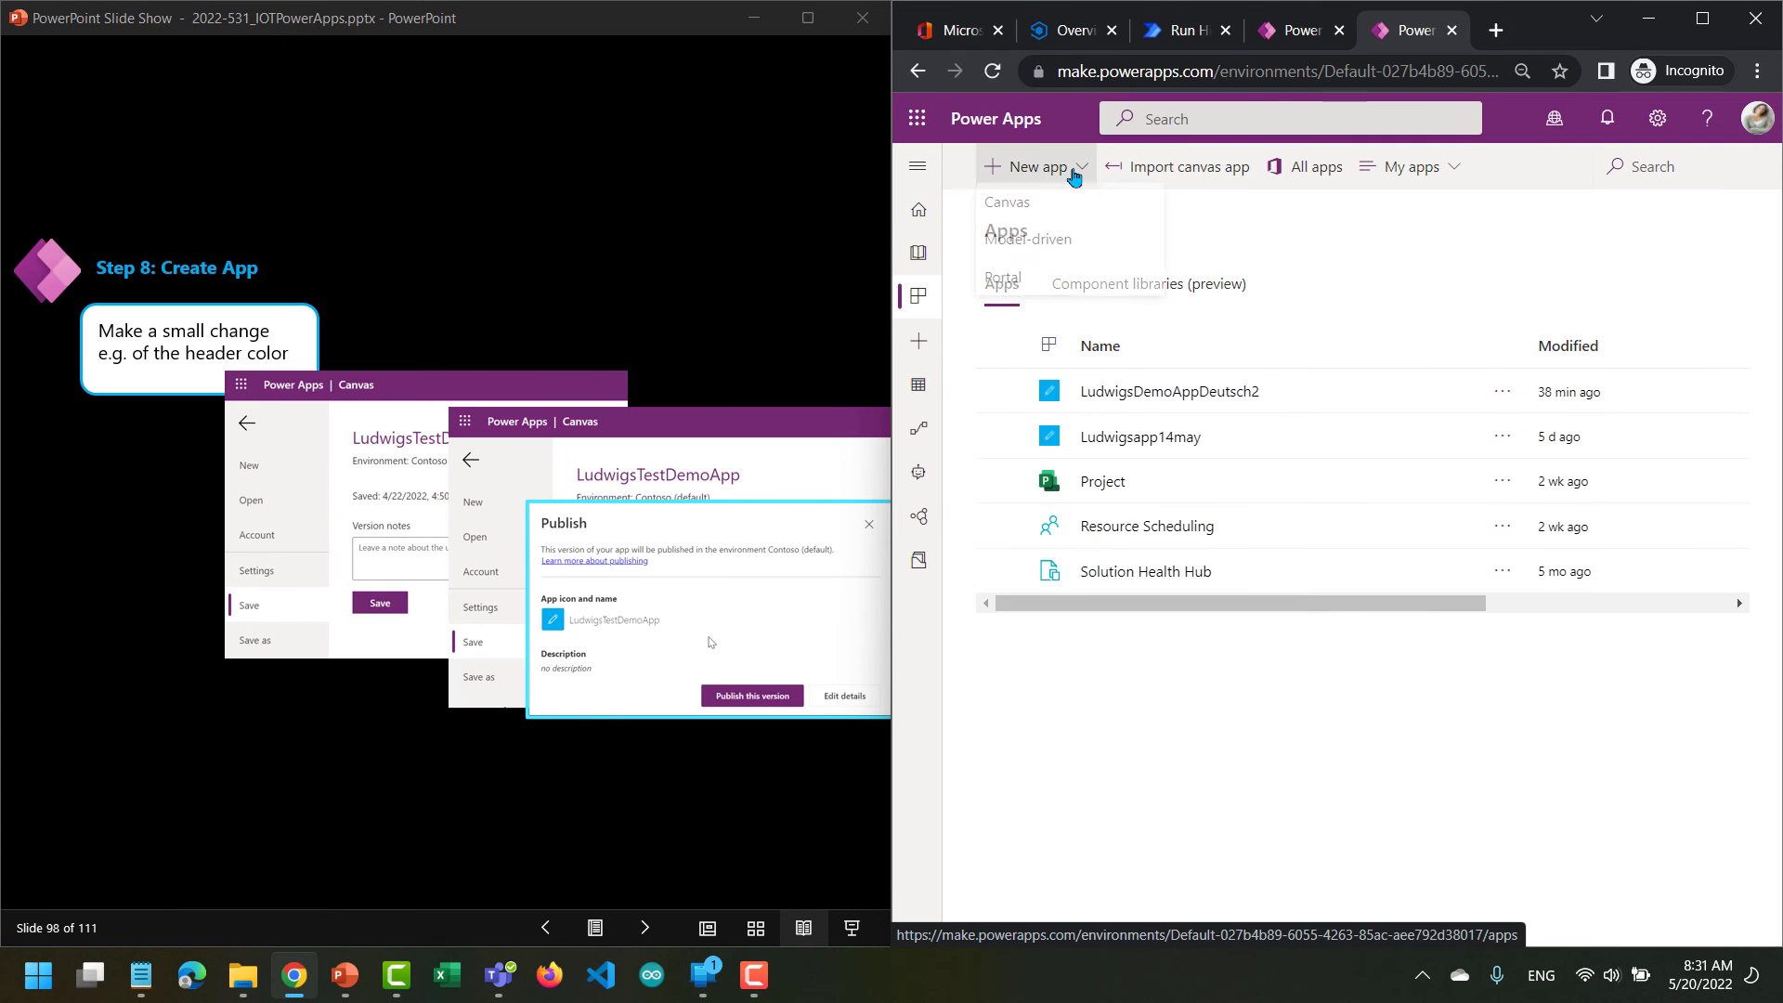
click(1045, 216)
click(1404, 390)
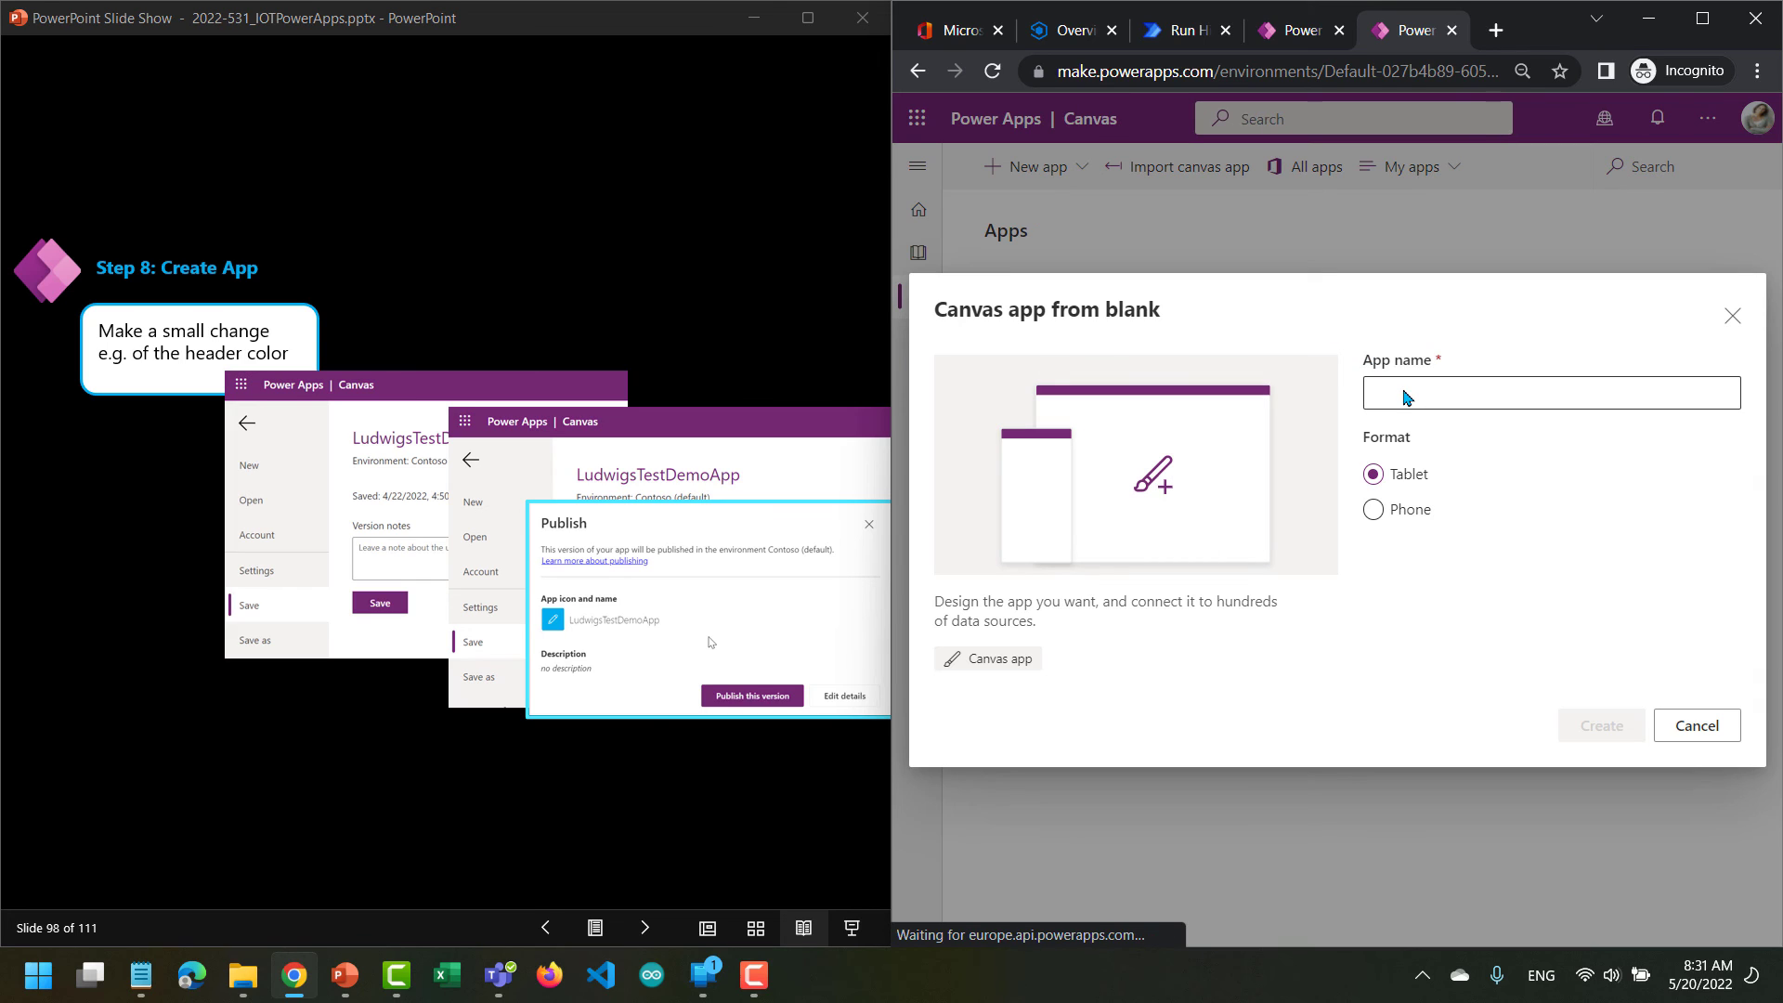
text(LudwigE2)
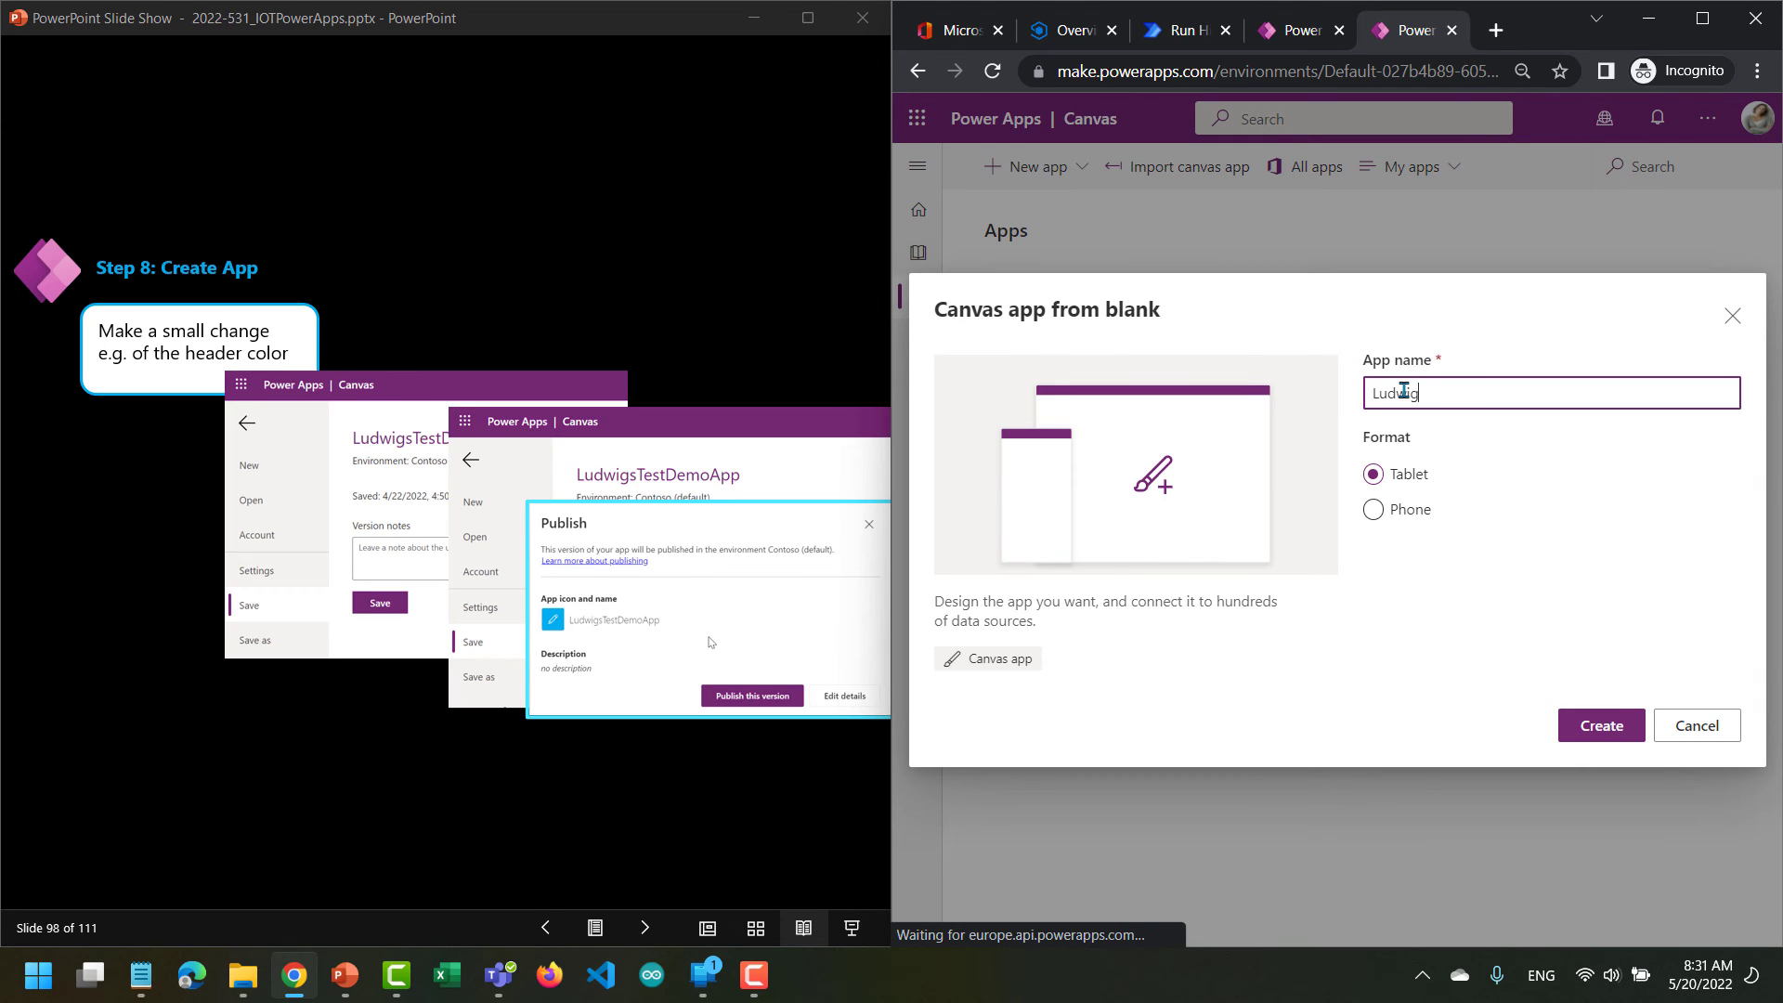
click(1374, 510)
click(1584, 733)
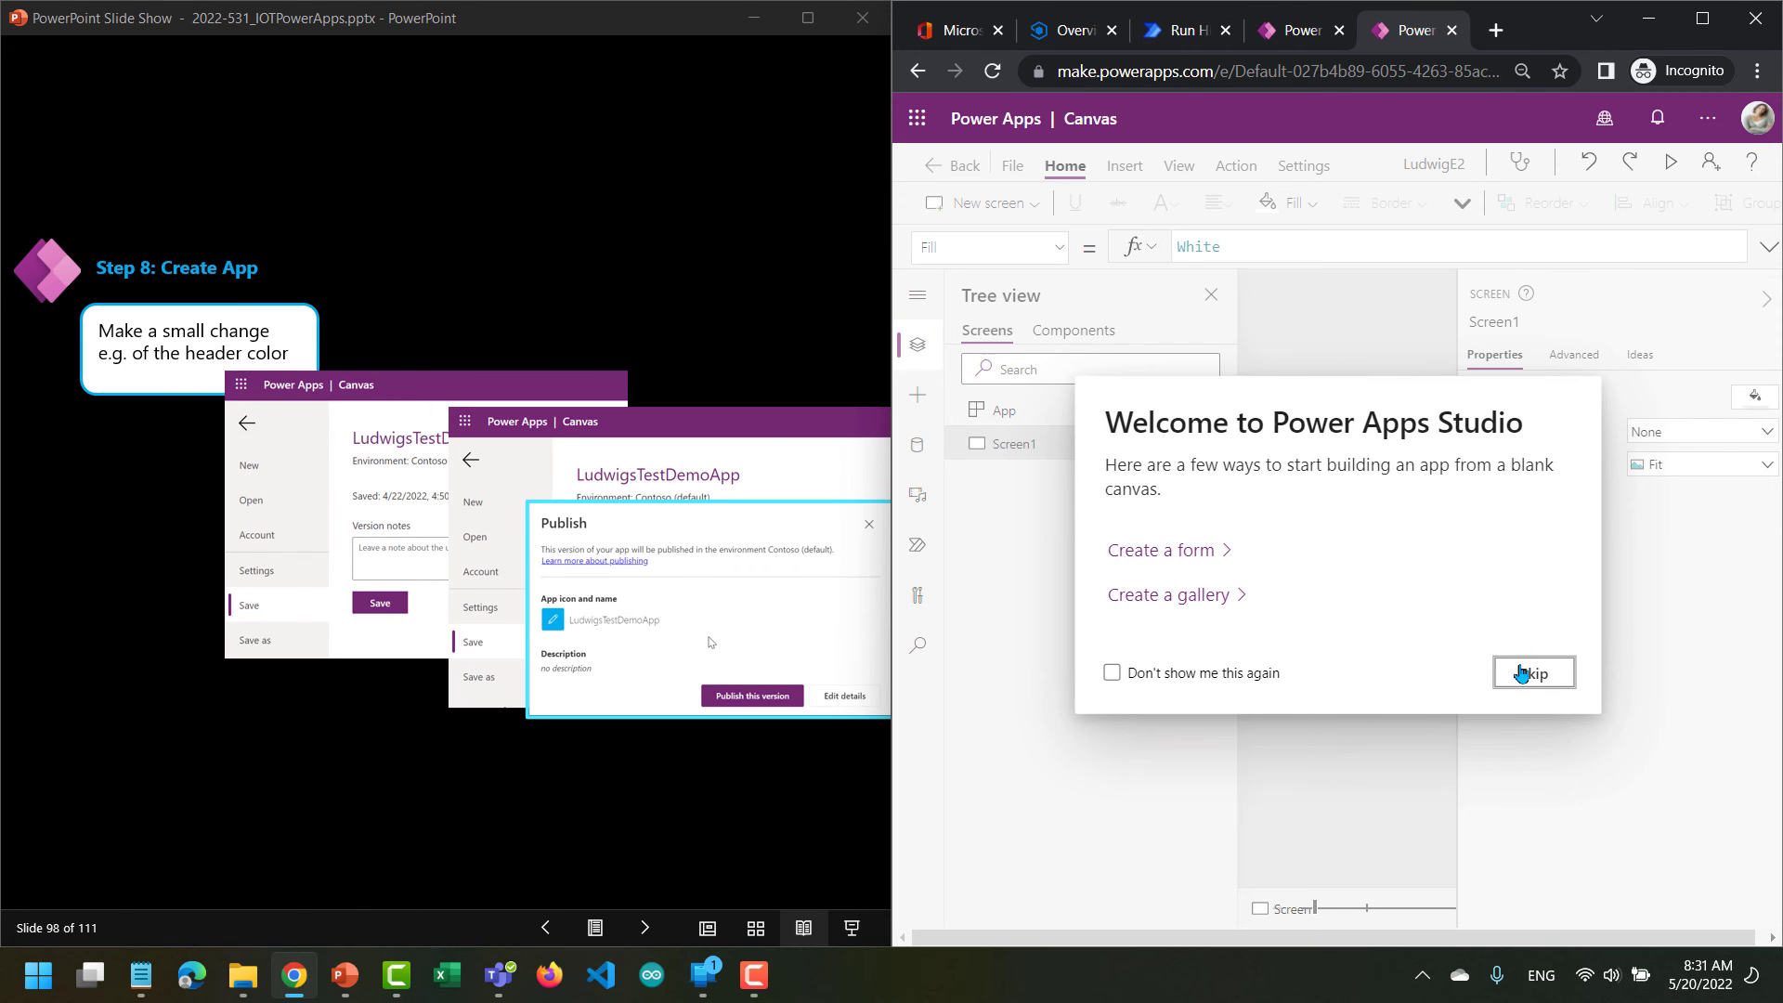
Skip the Power Apps Studio welcome and hide the tree view and screen properties to make room for the canvas.
click(1527, 674)
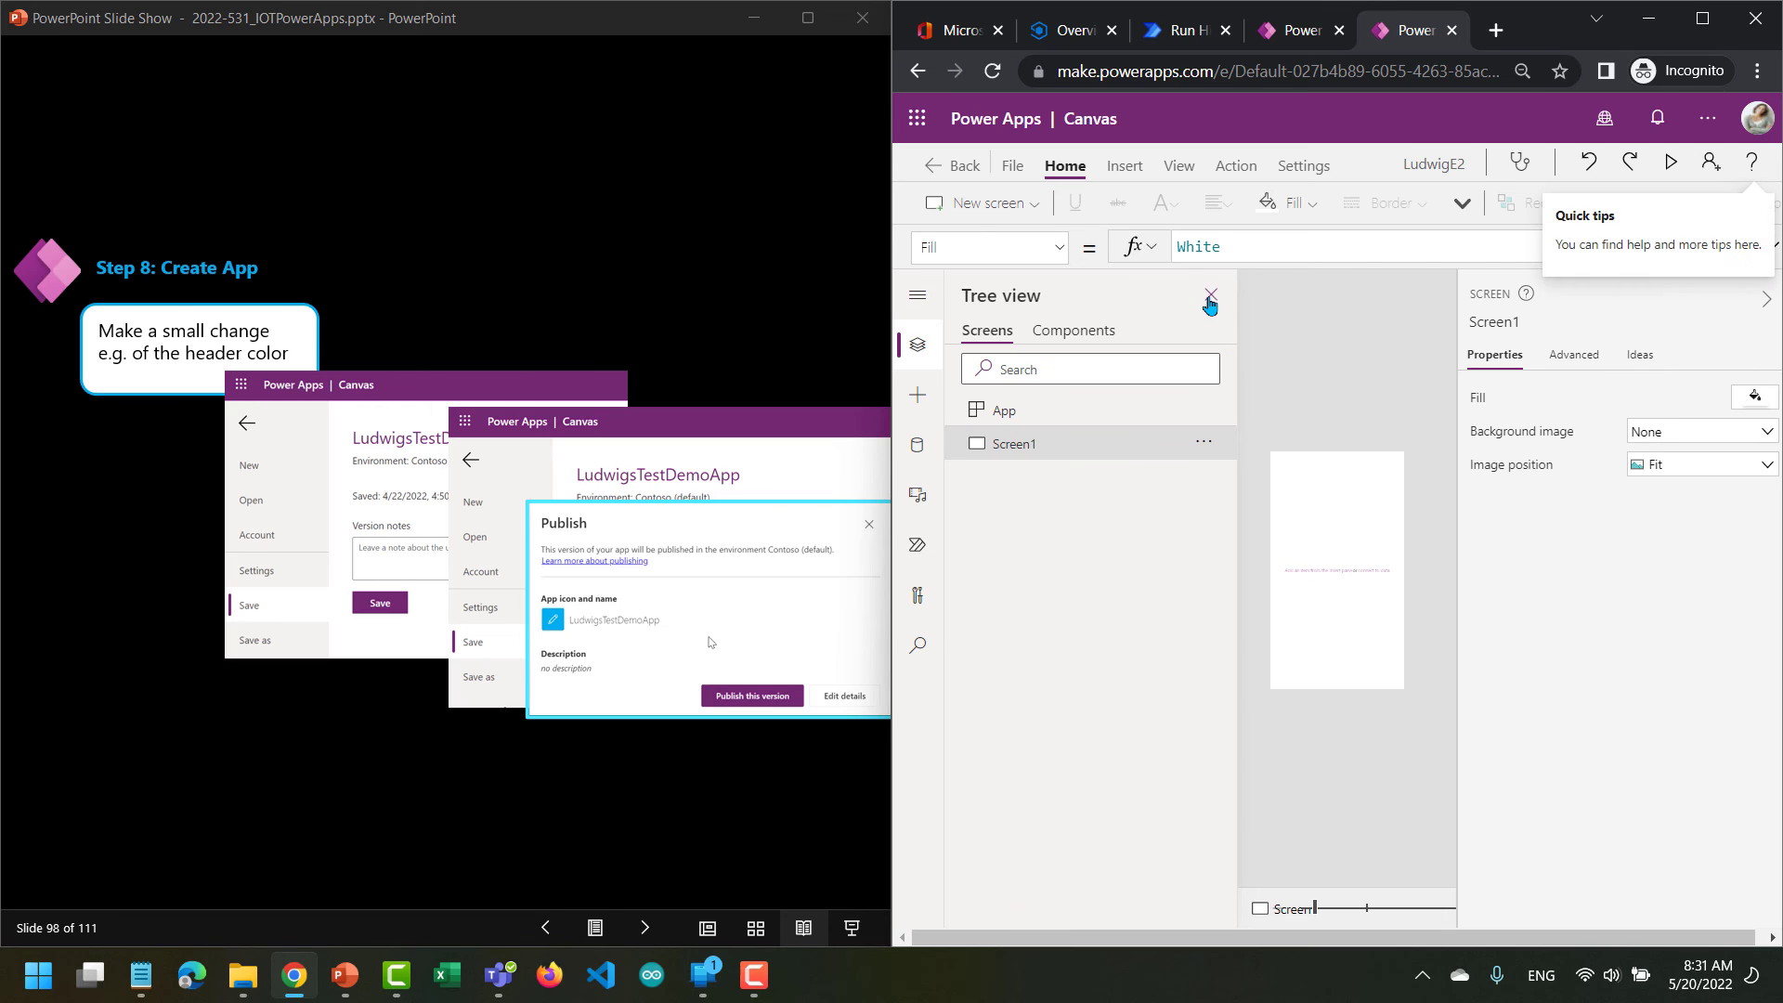
click(1210, 295)
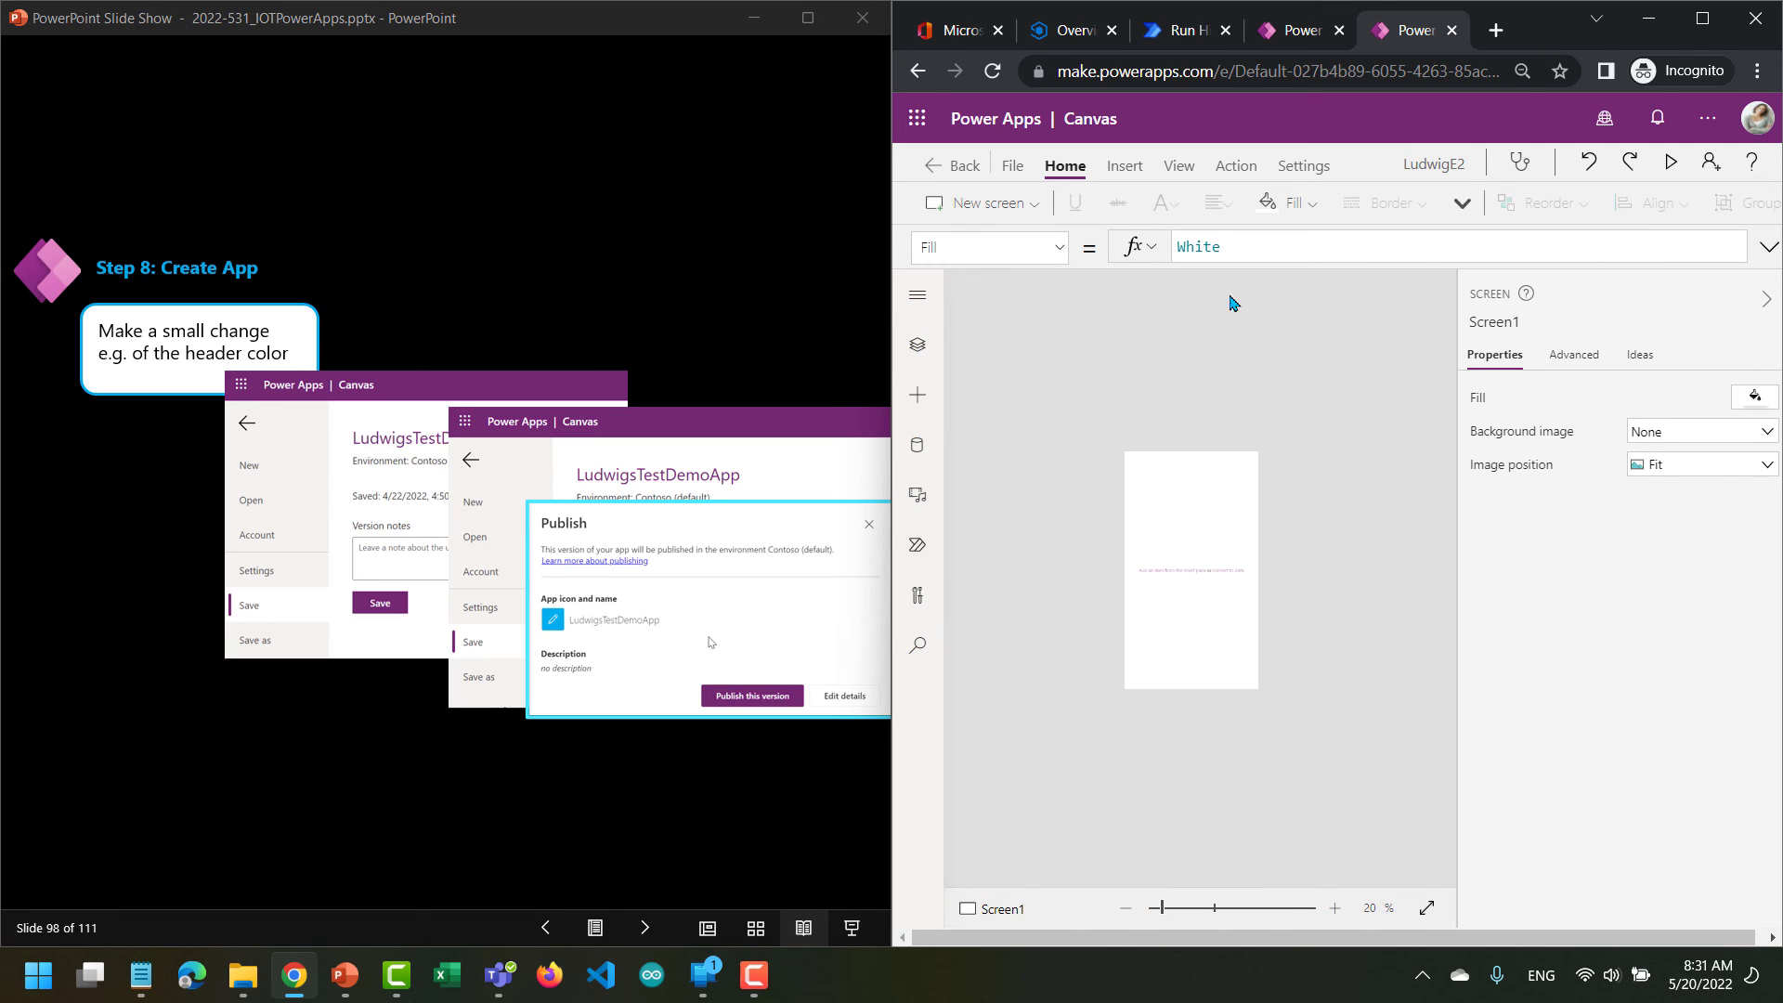
click(1762, 314)
click(1620, 910)
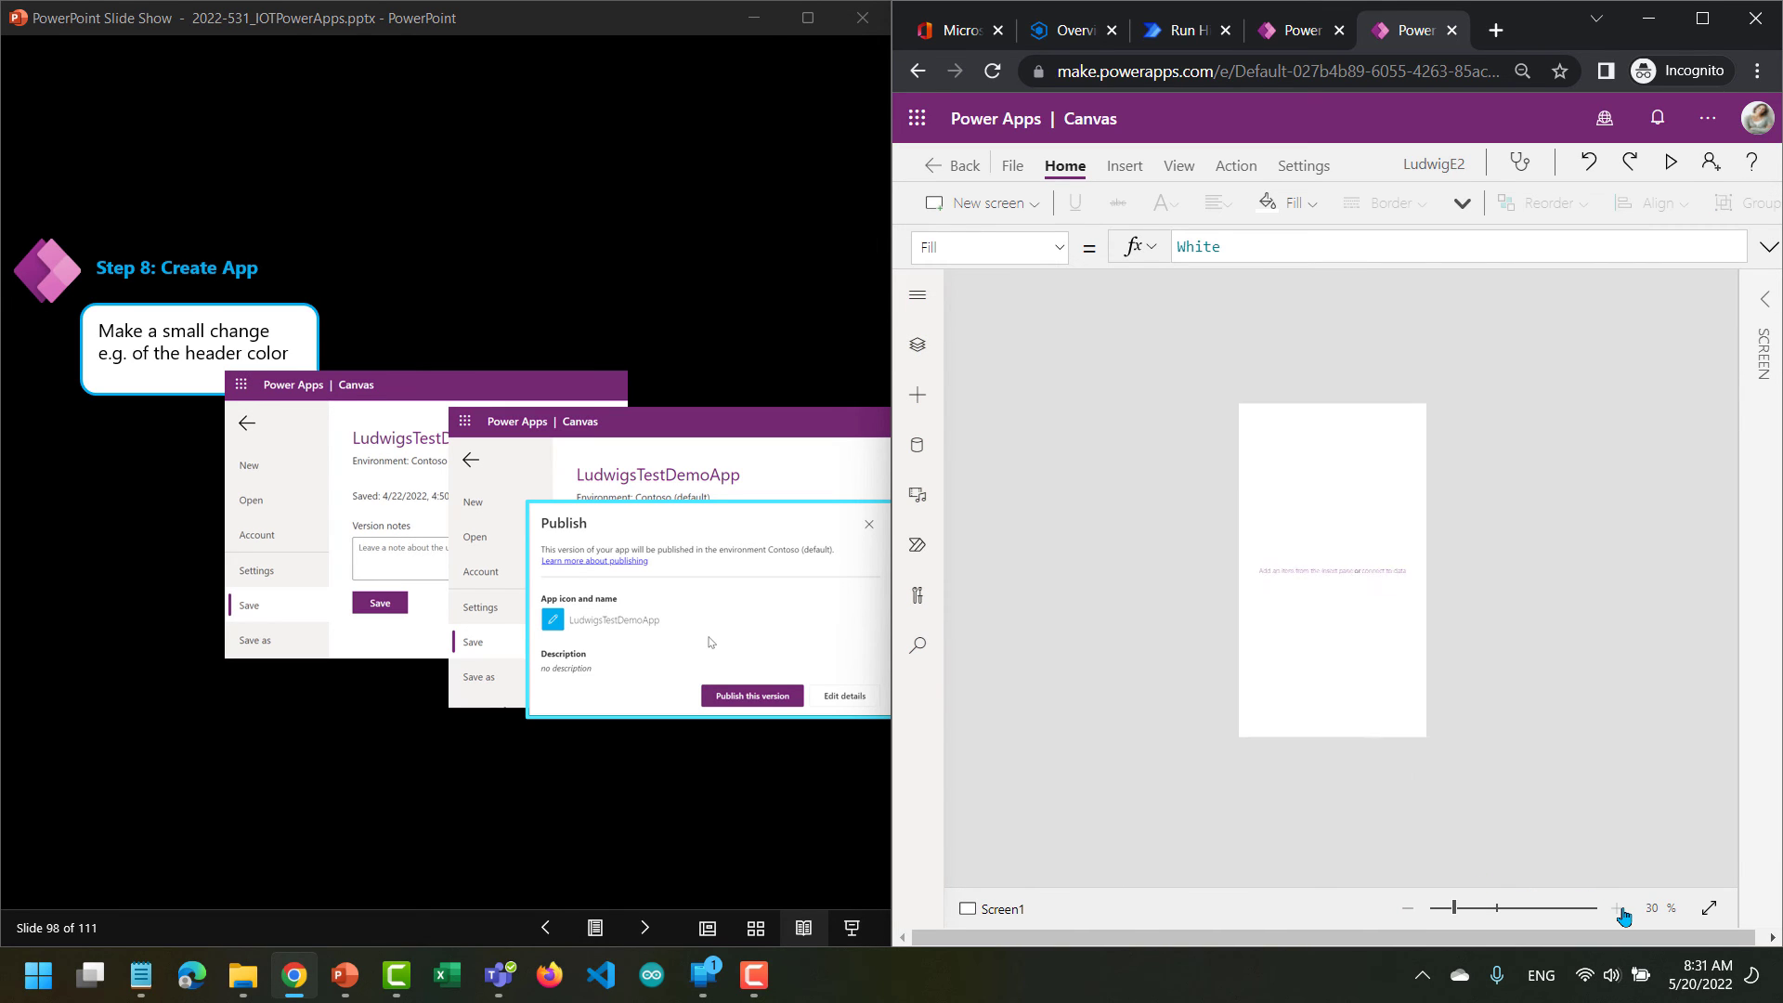
click(1620, 910)
click(1620, 910)
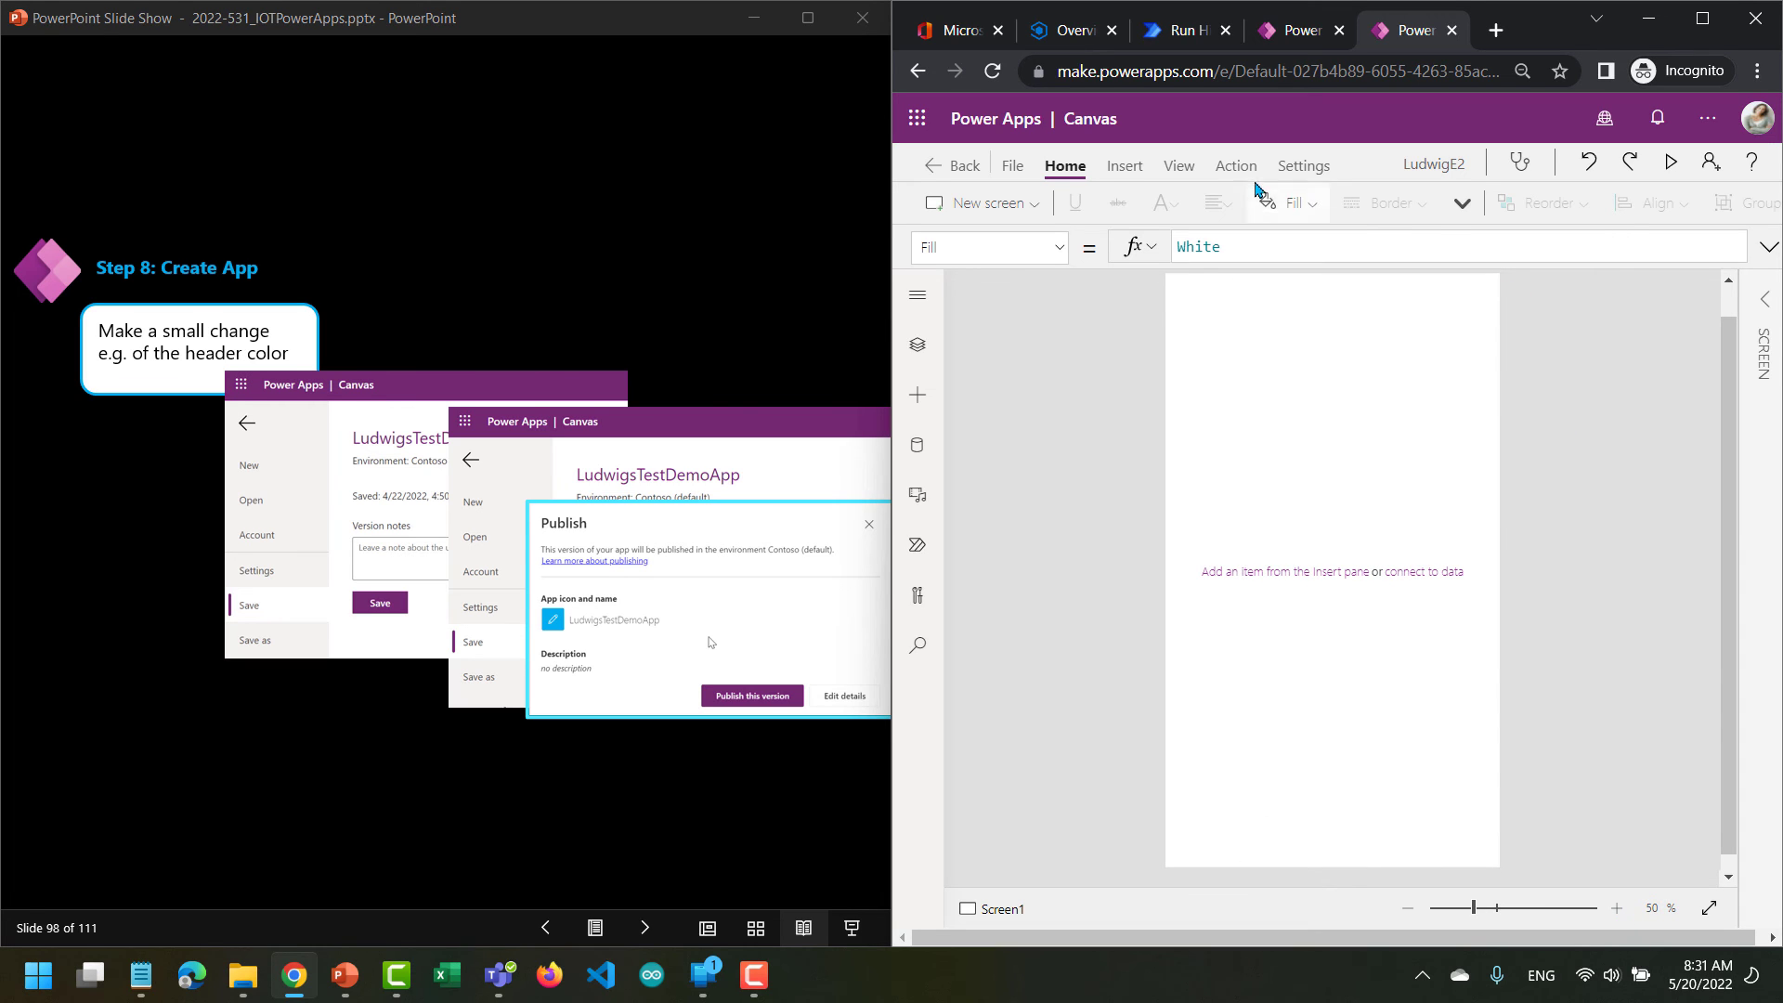
Insert a Power BI tile connected to My Workspace, dashboard LudwigEnglish.xlsx and tile LudwigReportEnglish.
click(1123, 166)
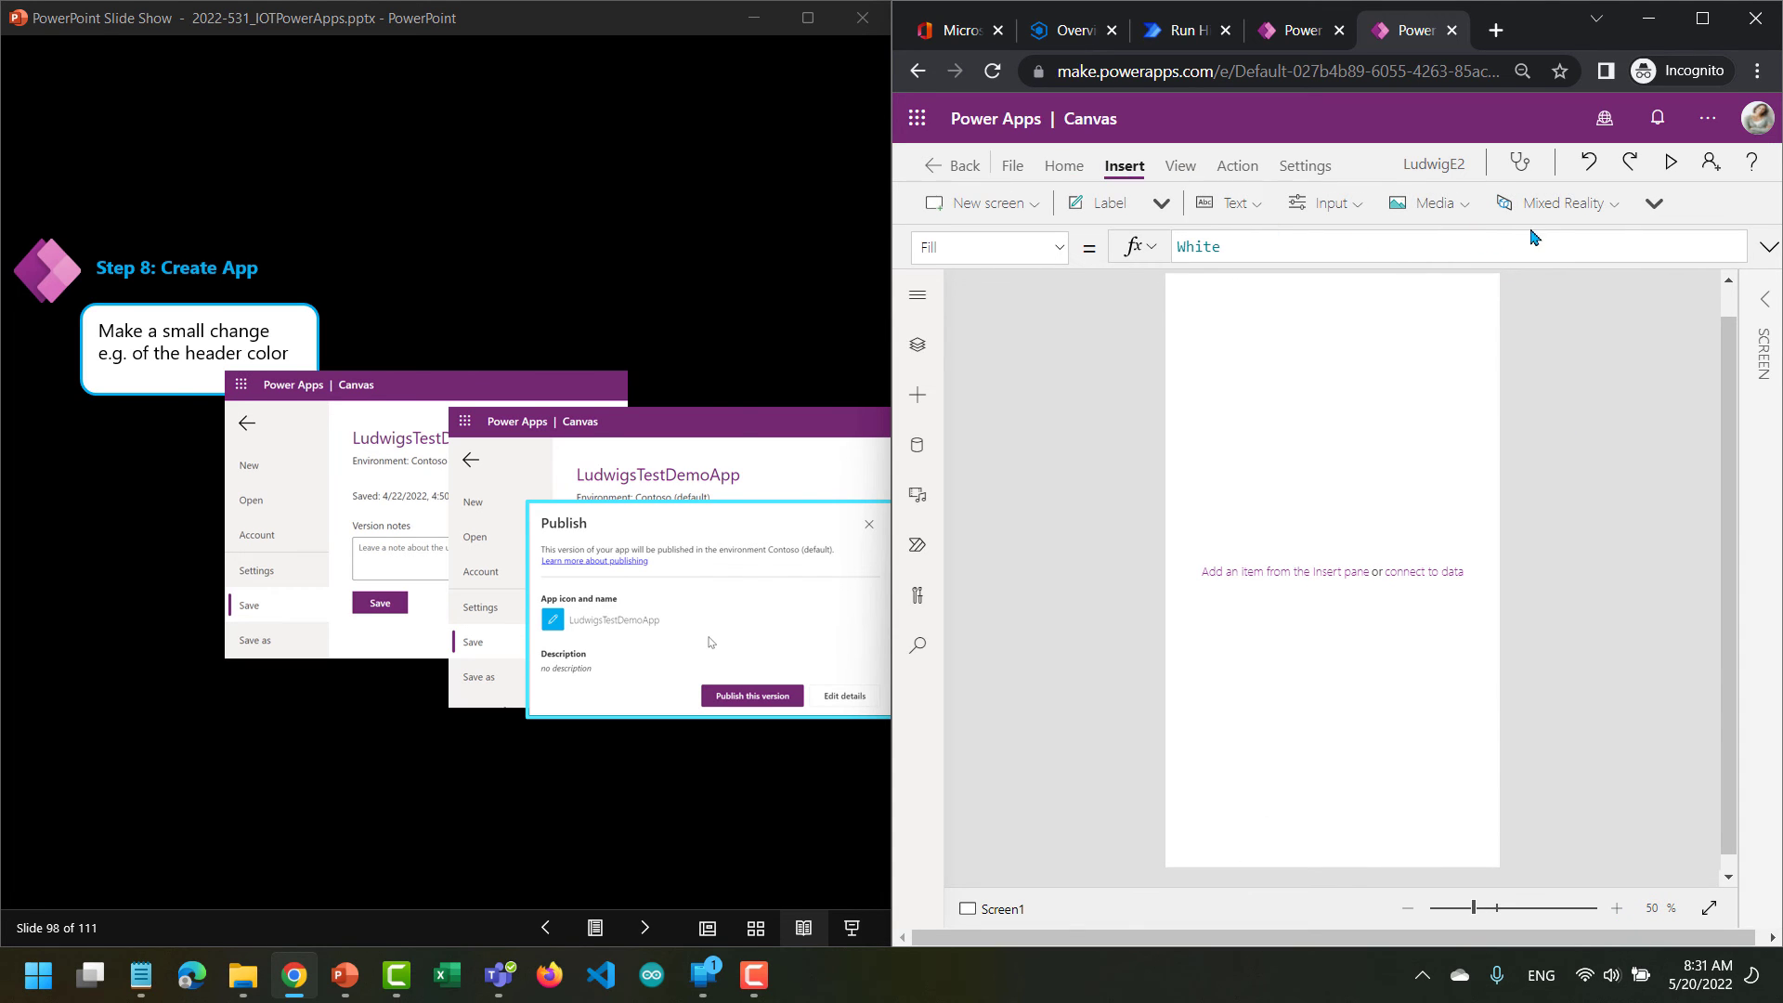
click(1654, 206)
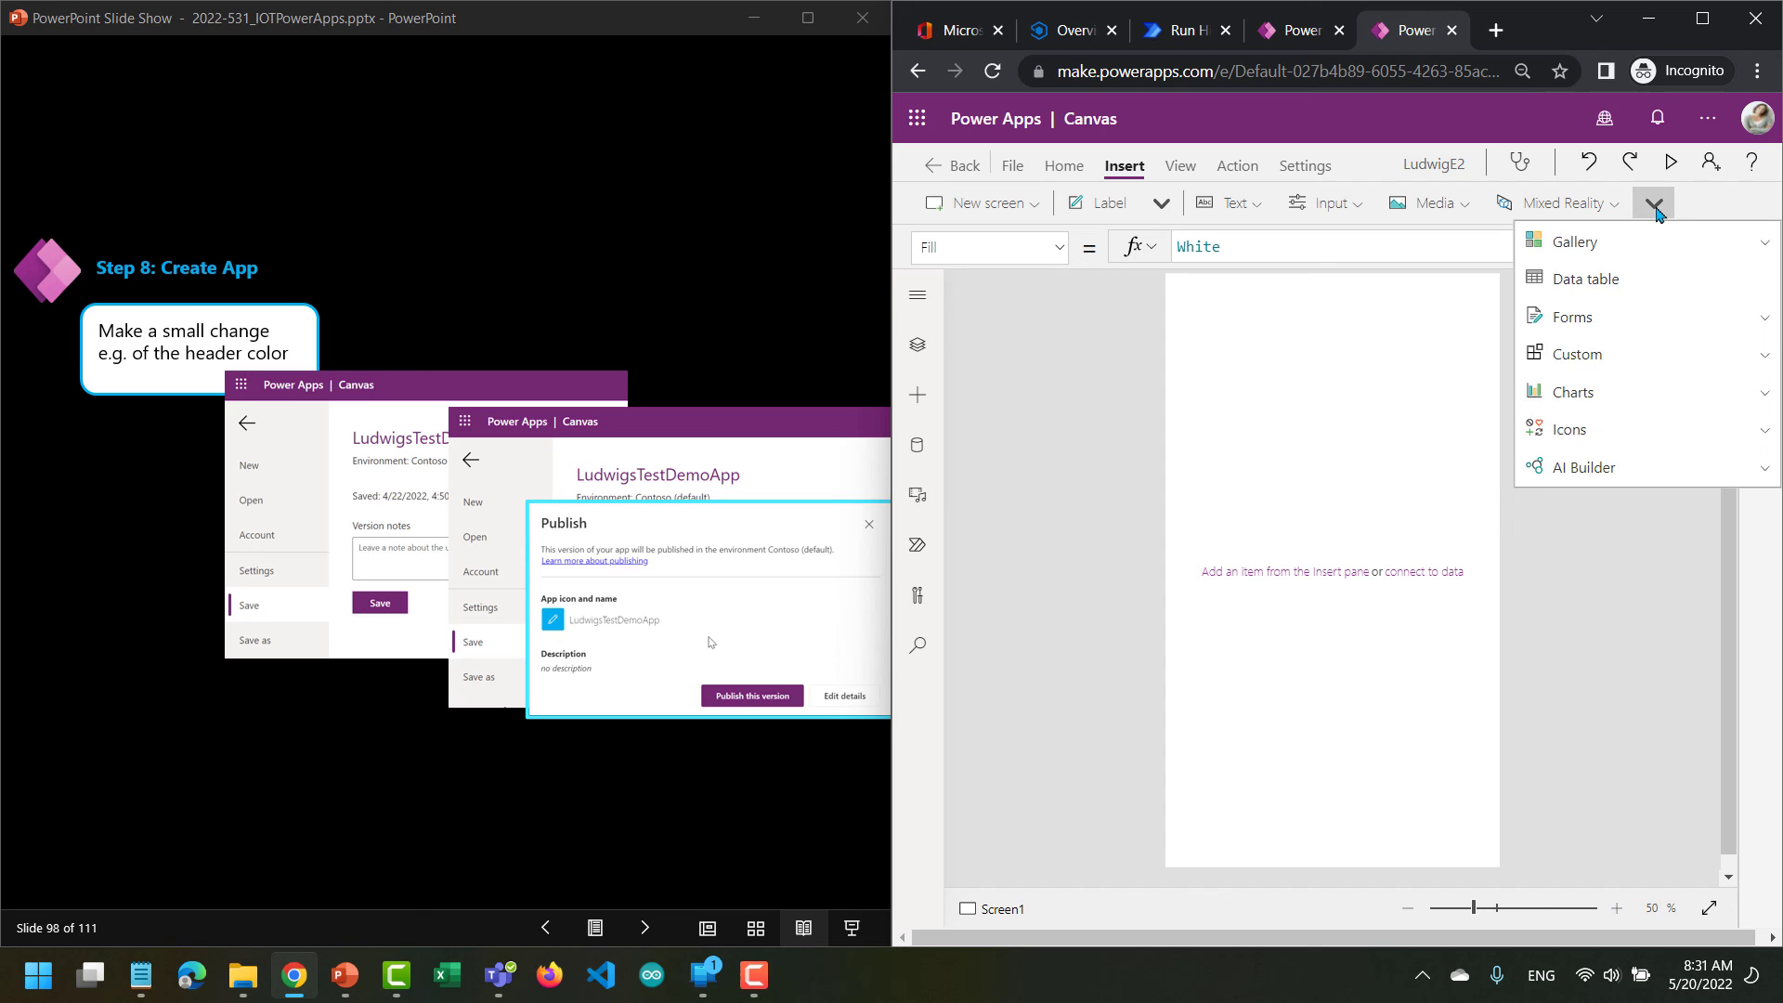
click(1639, 397)
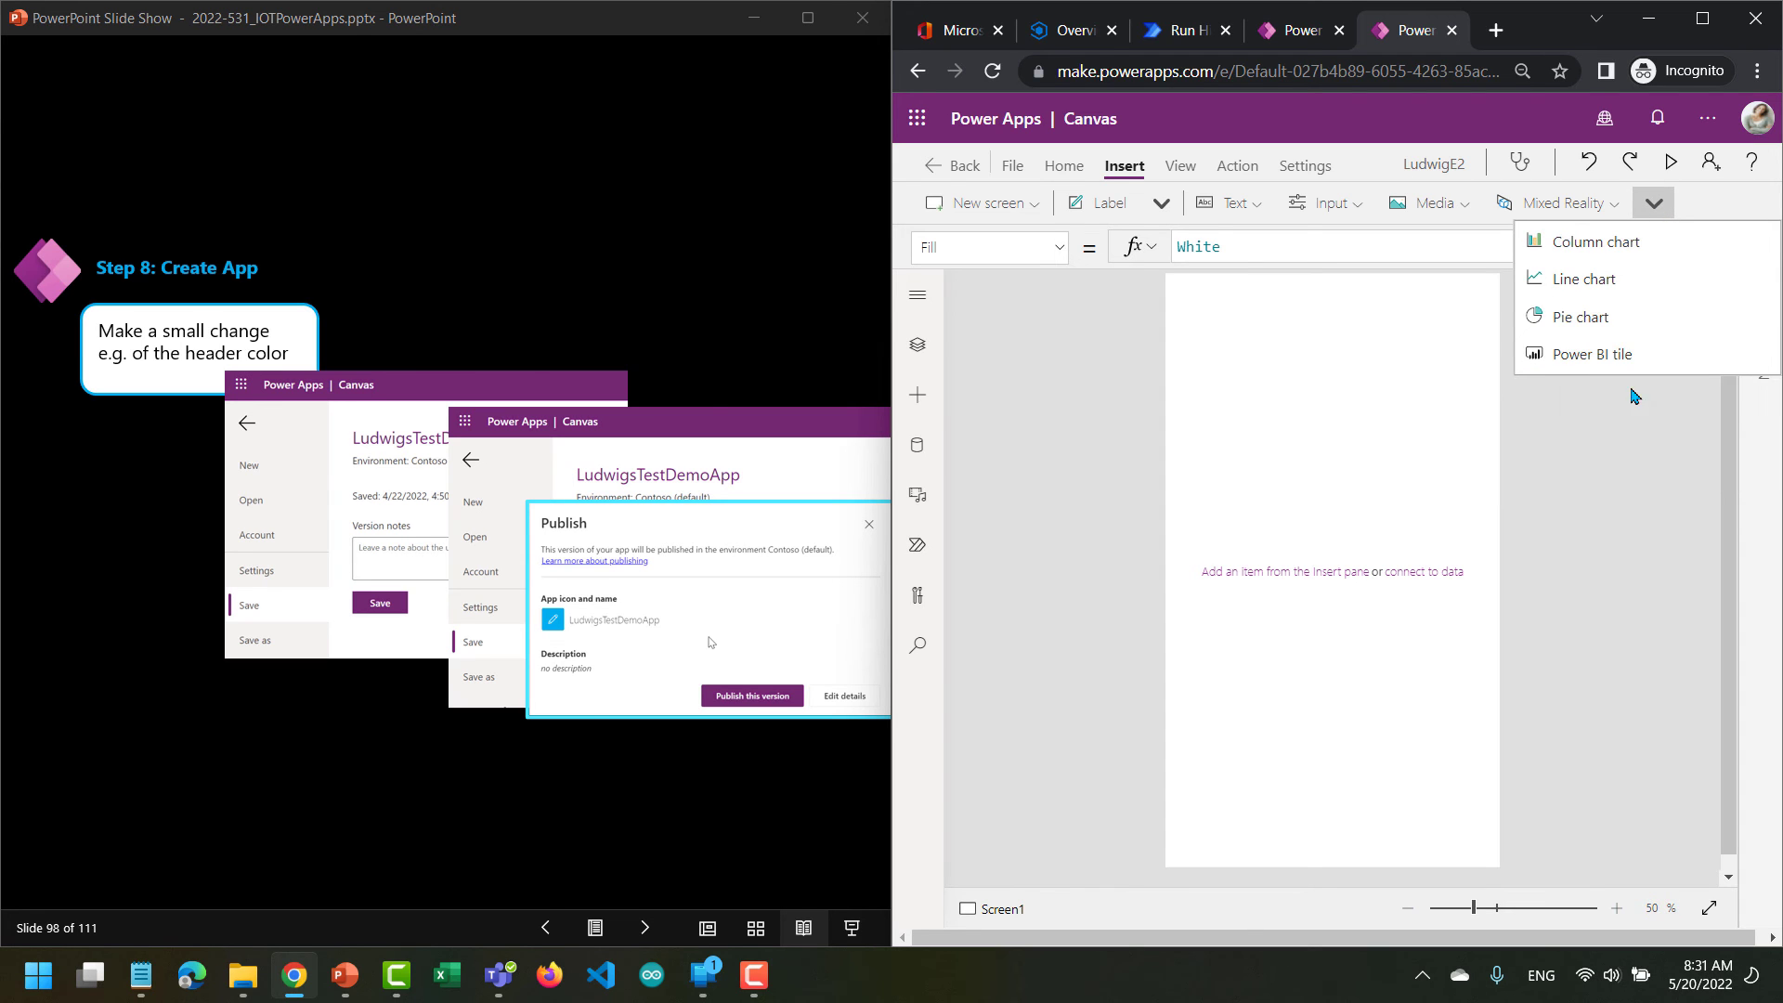
click(1600, 354)
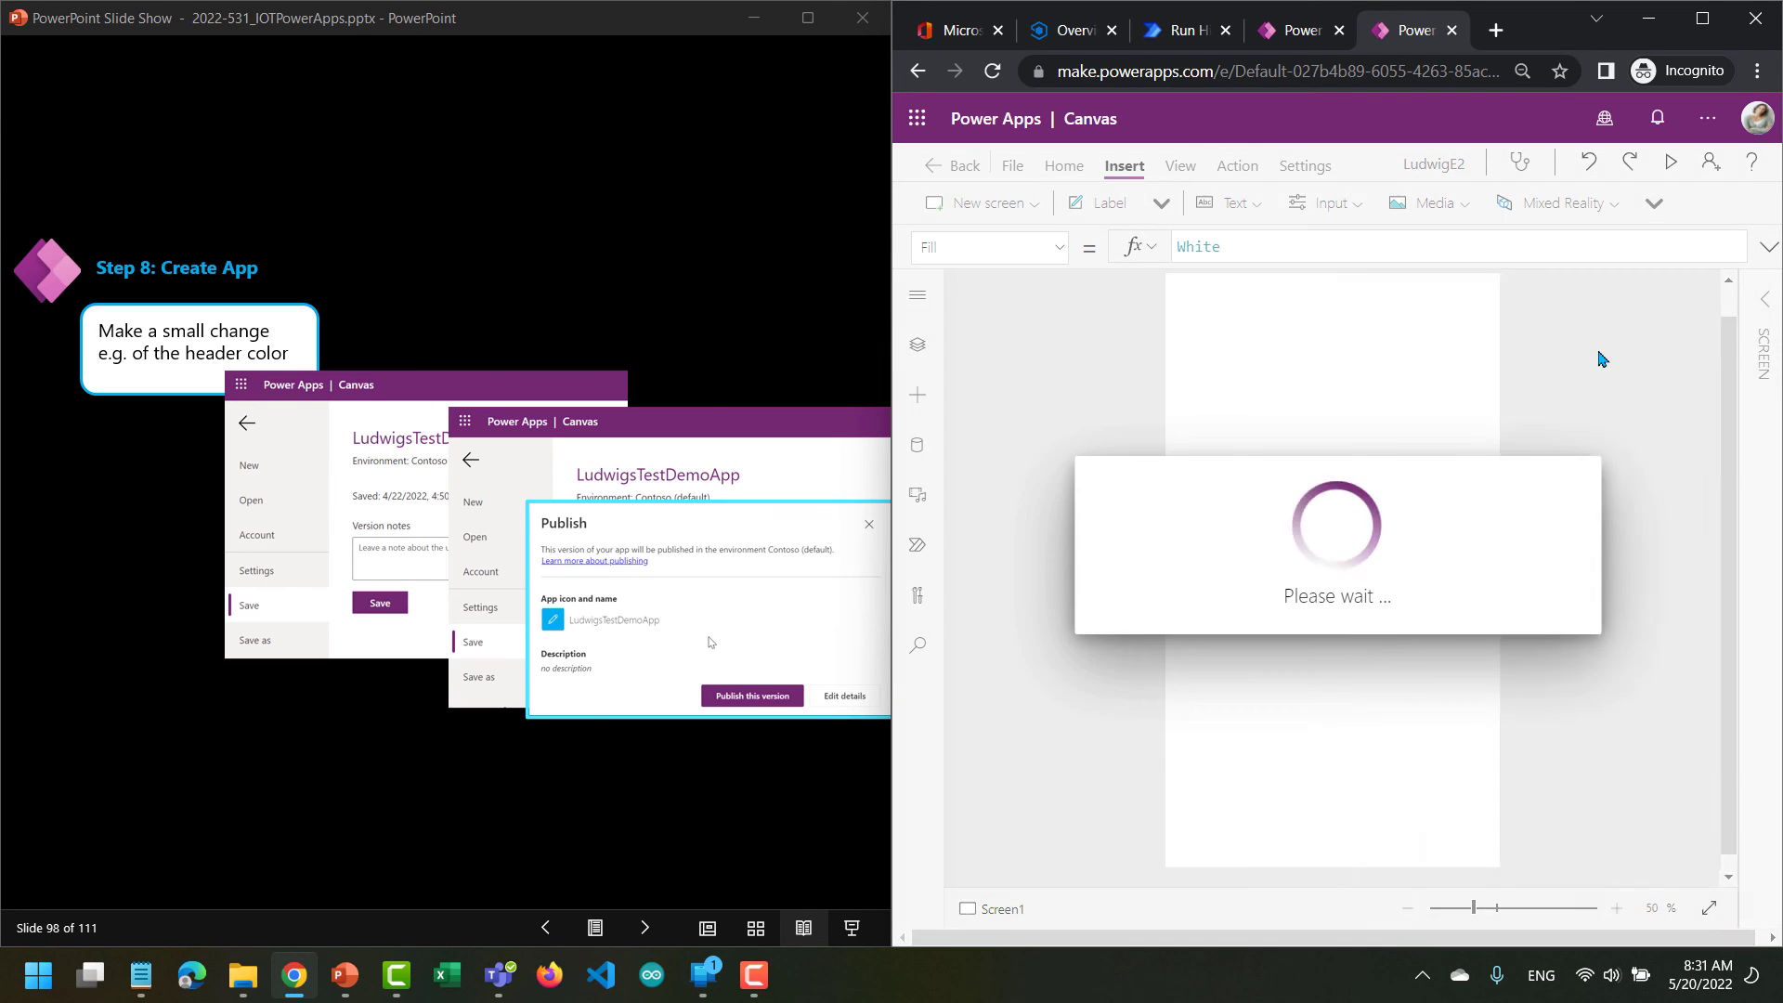
click(1597, 371)
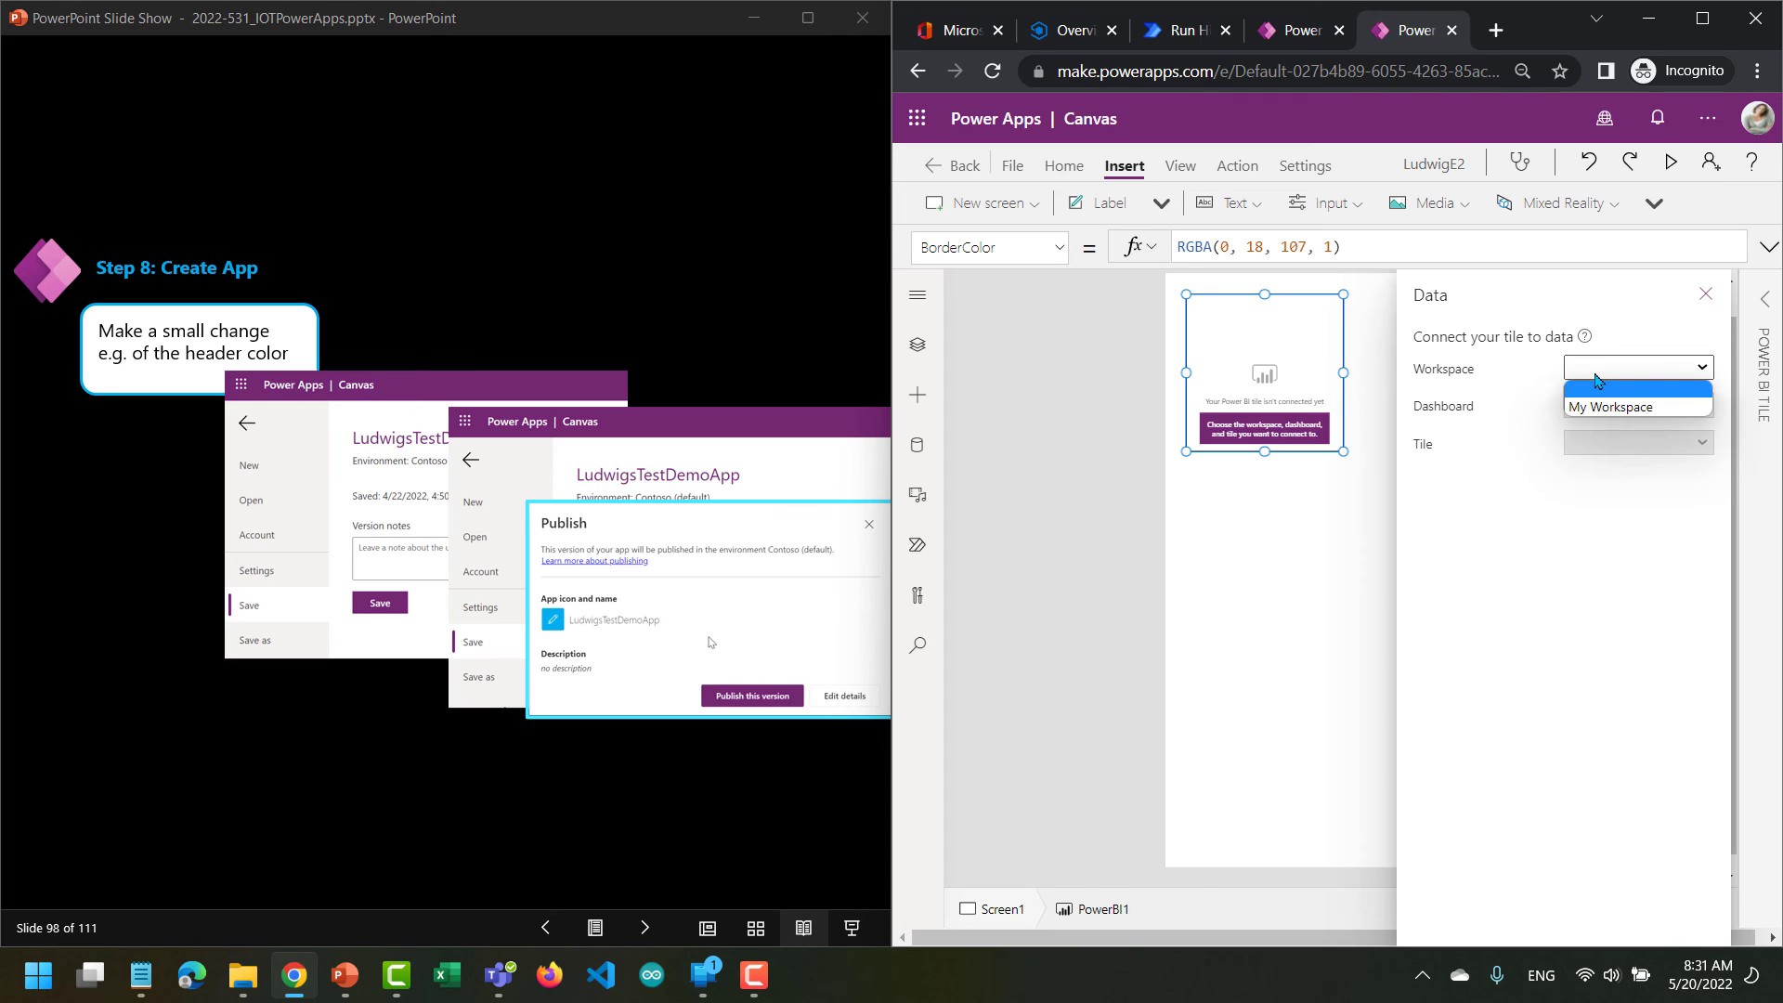
click(1604, 406)
click(1609, 412)
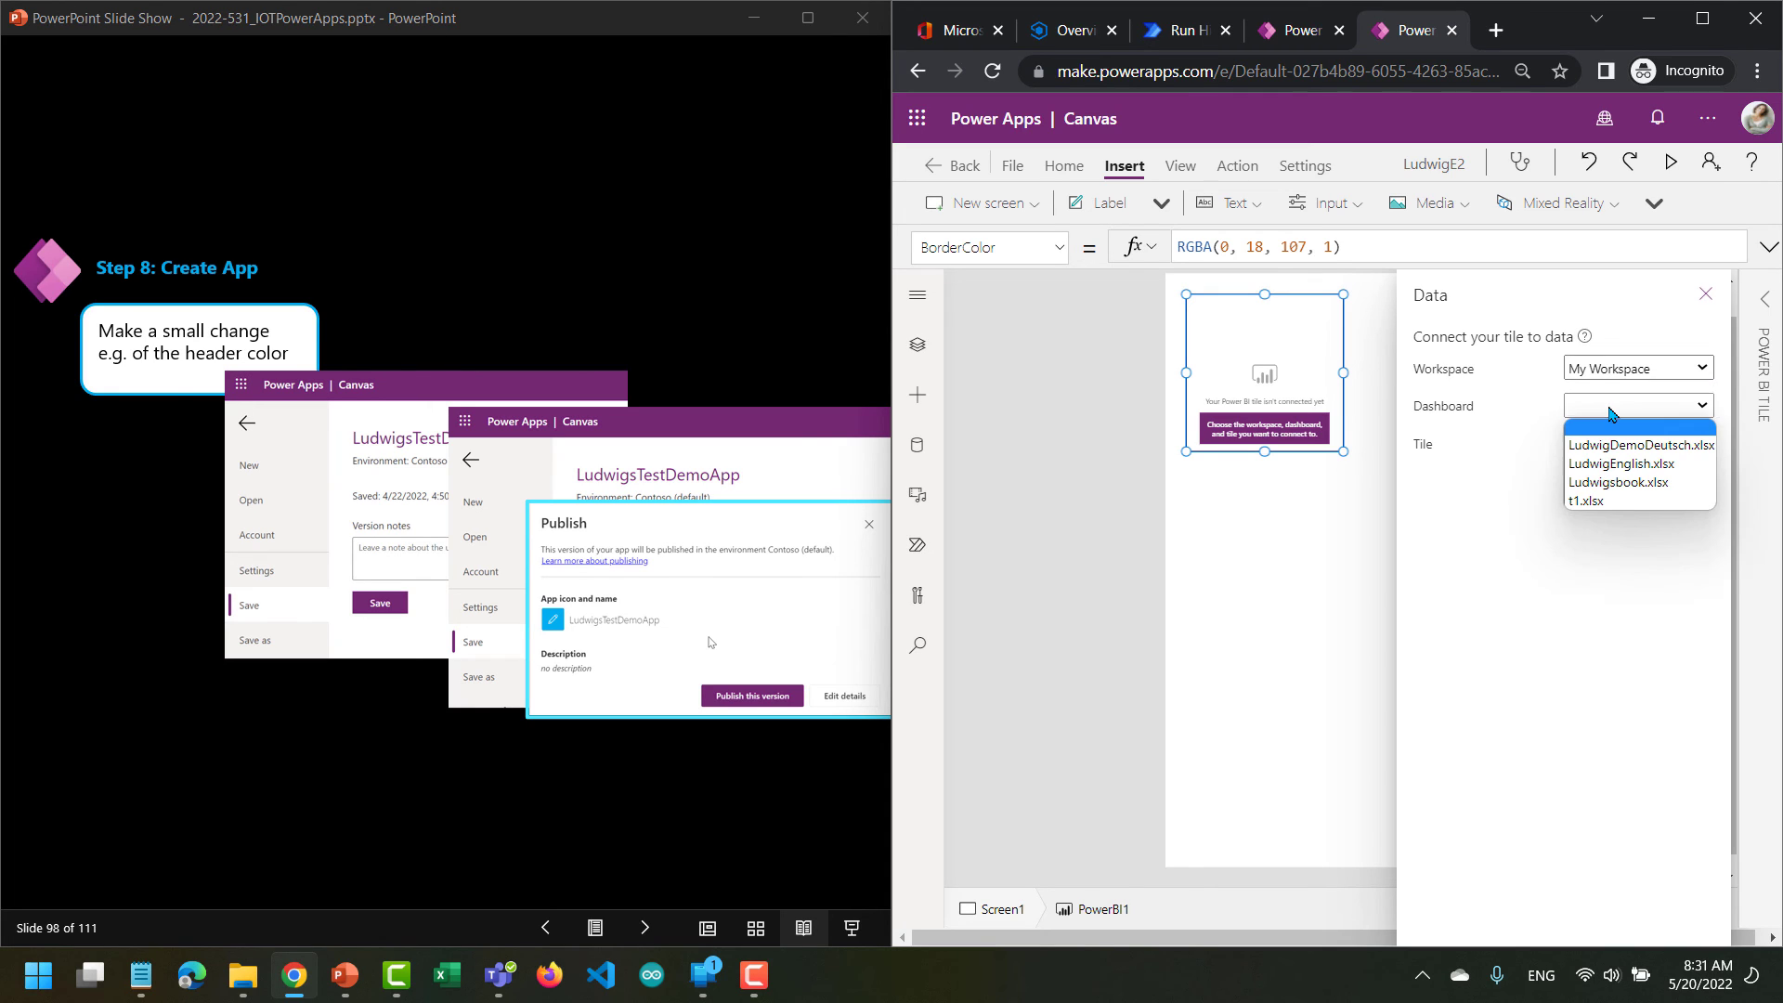
click(1616, 464)
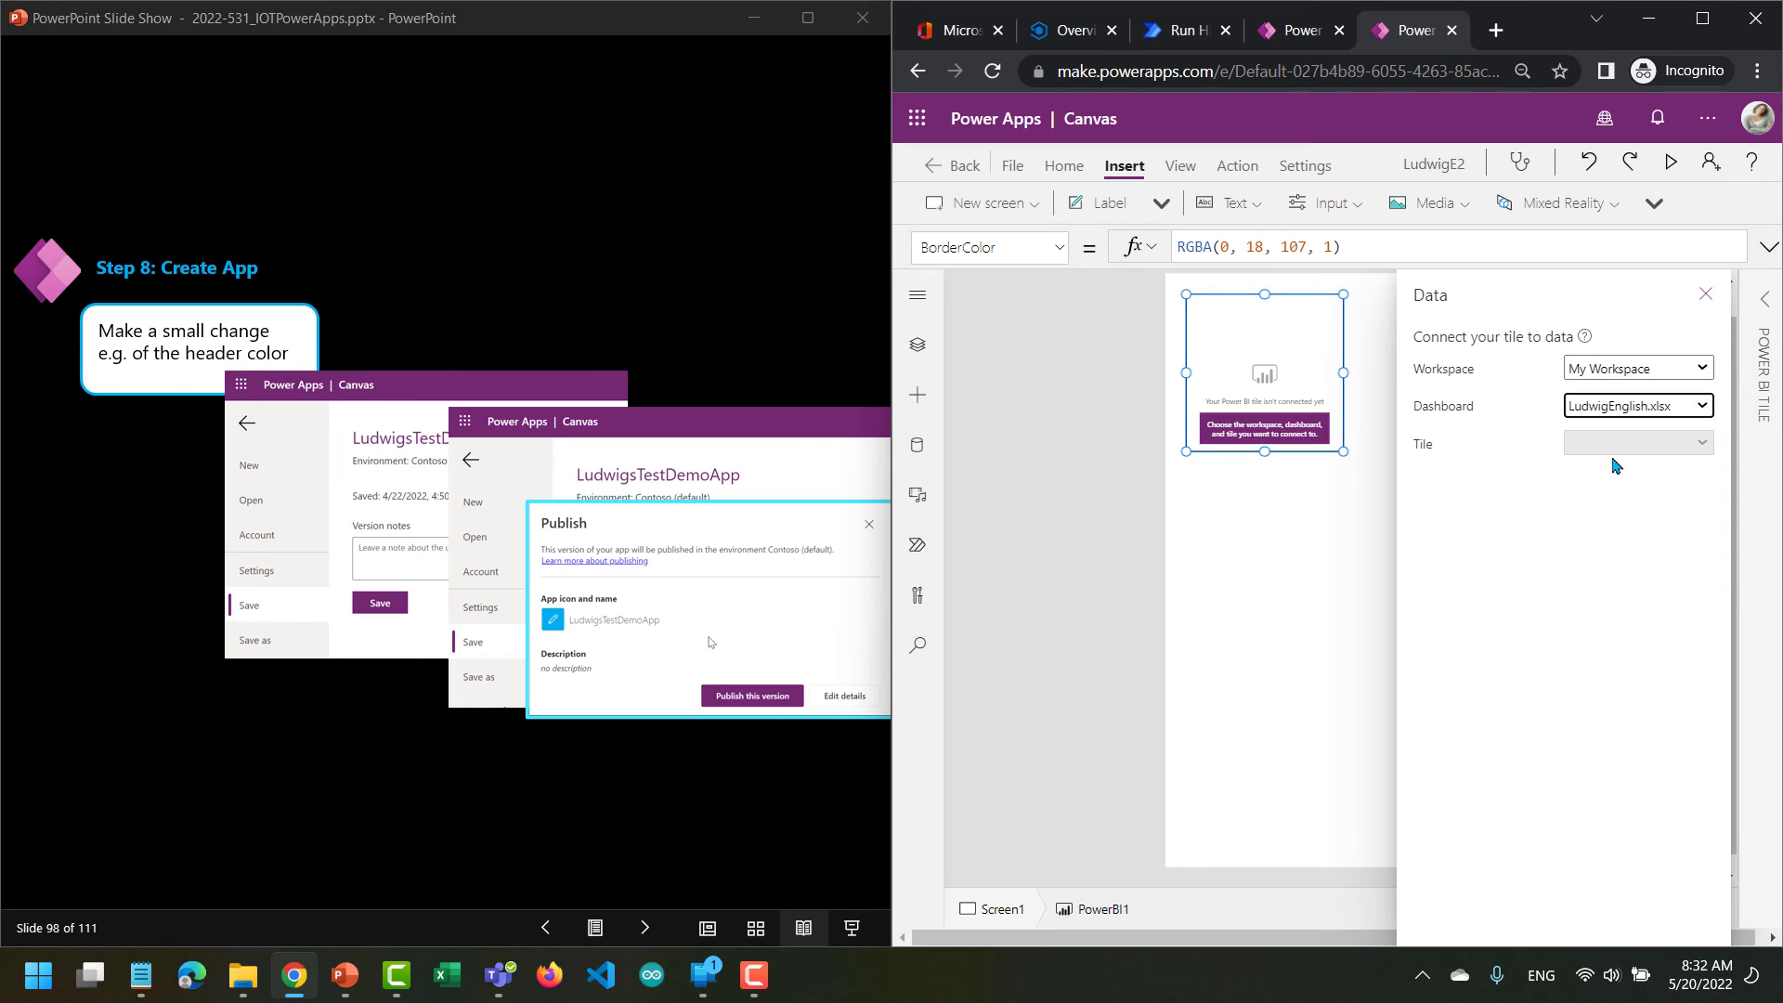
click(1631, 444)
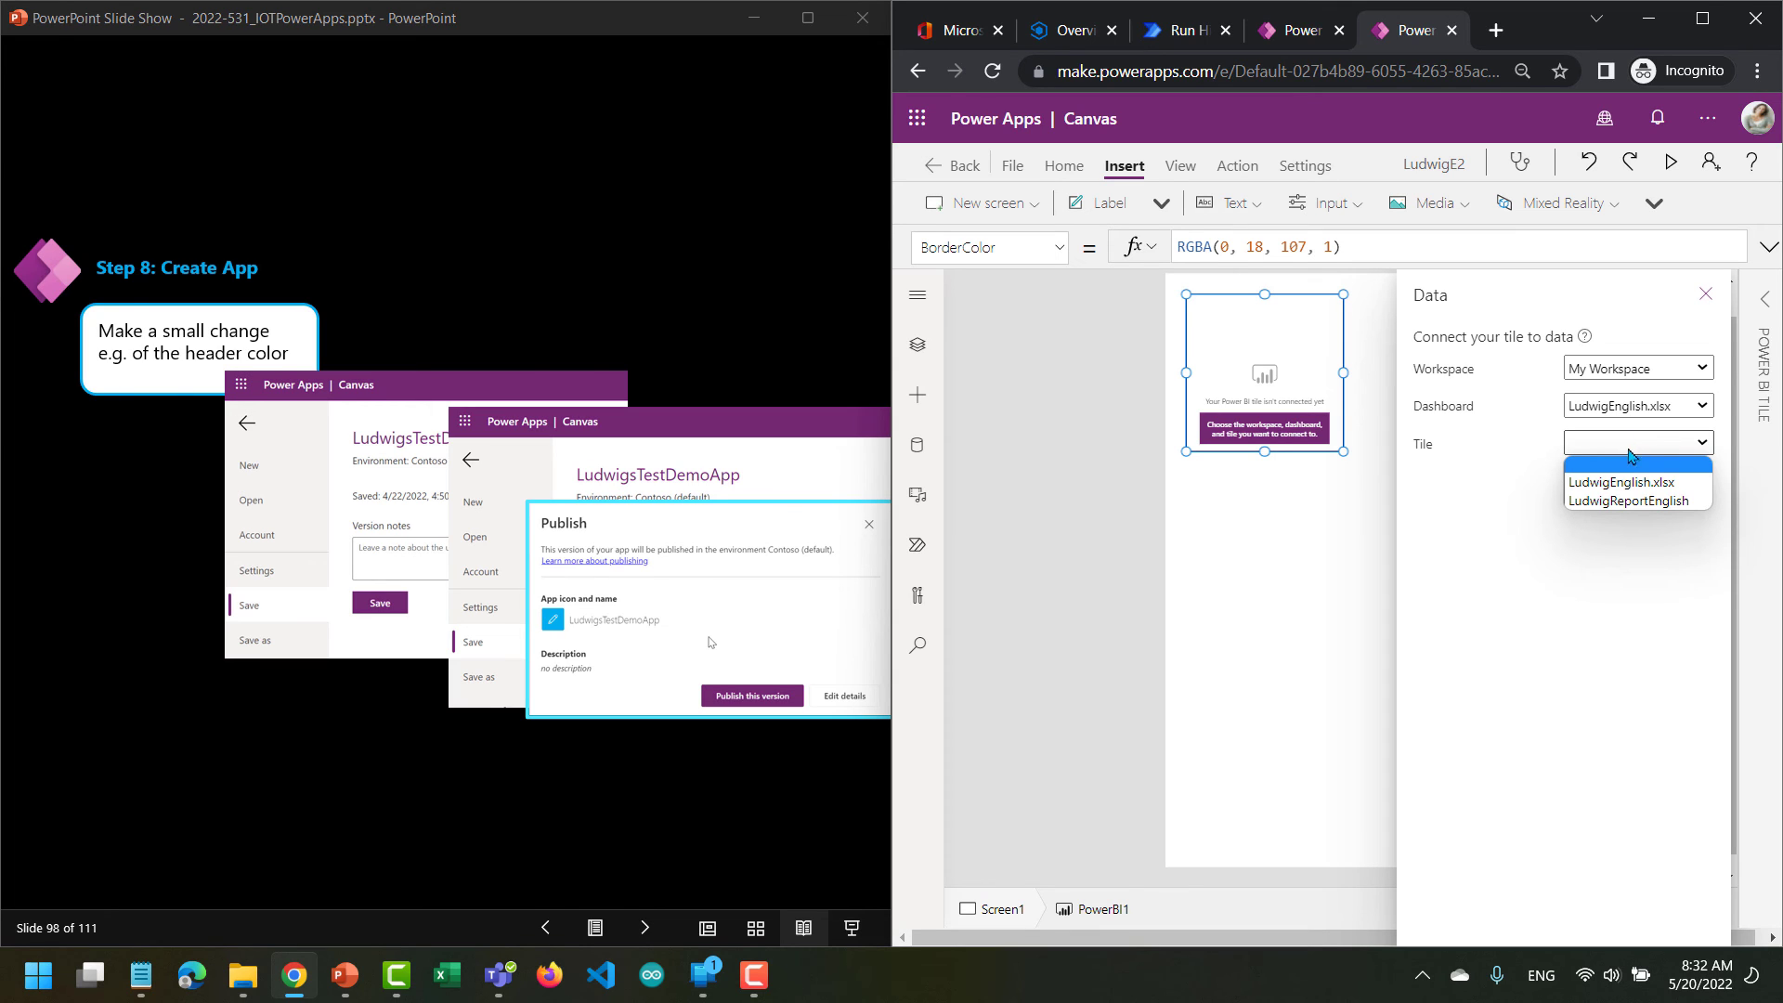
click(1627, 501)
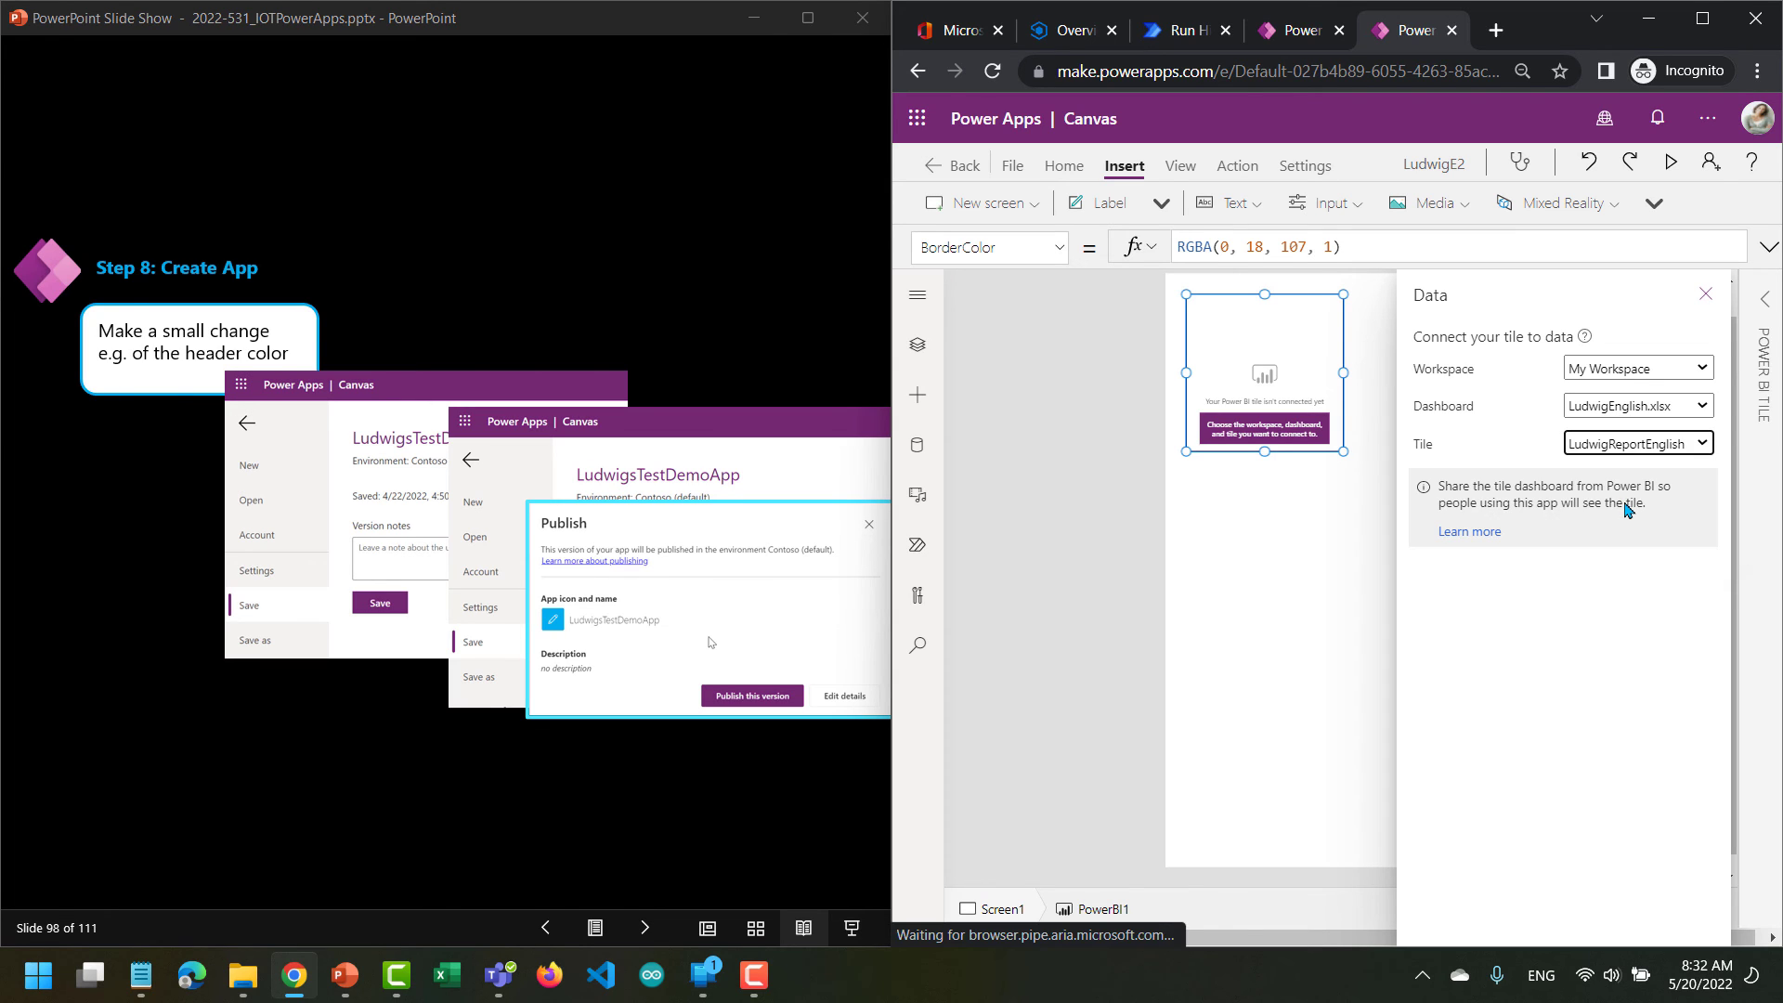
click(1705, 294)
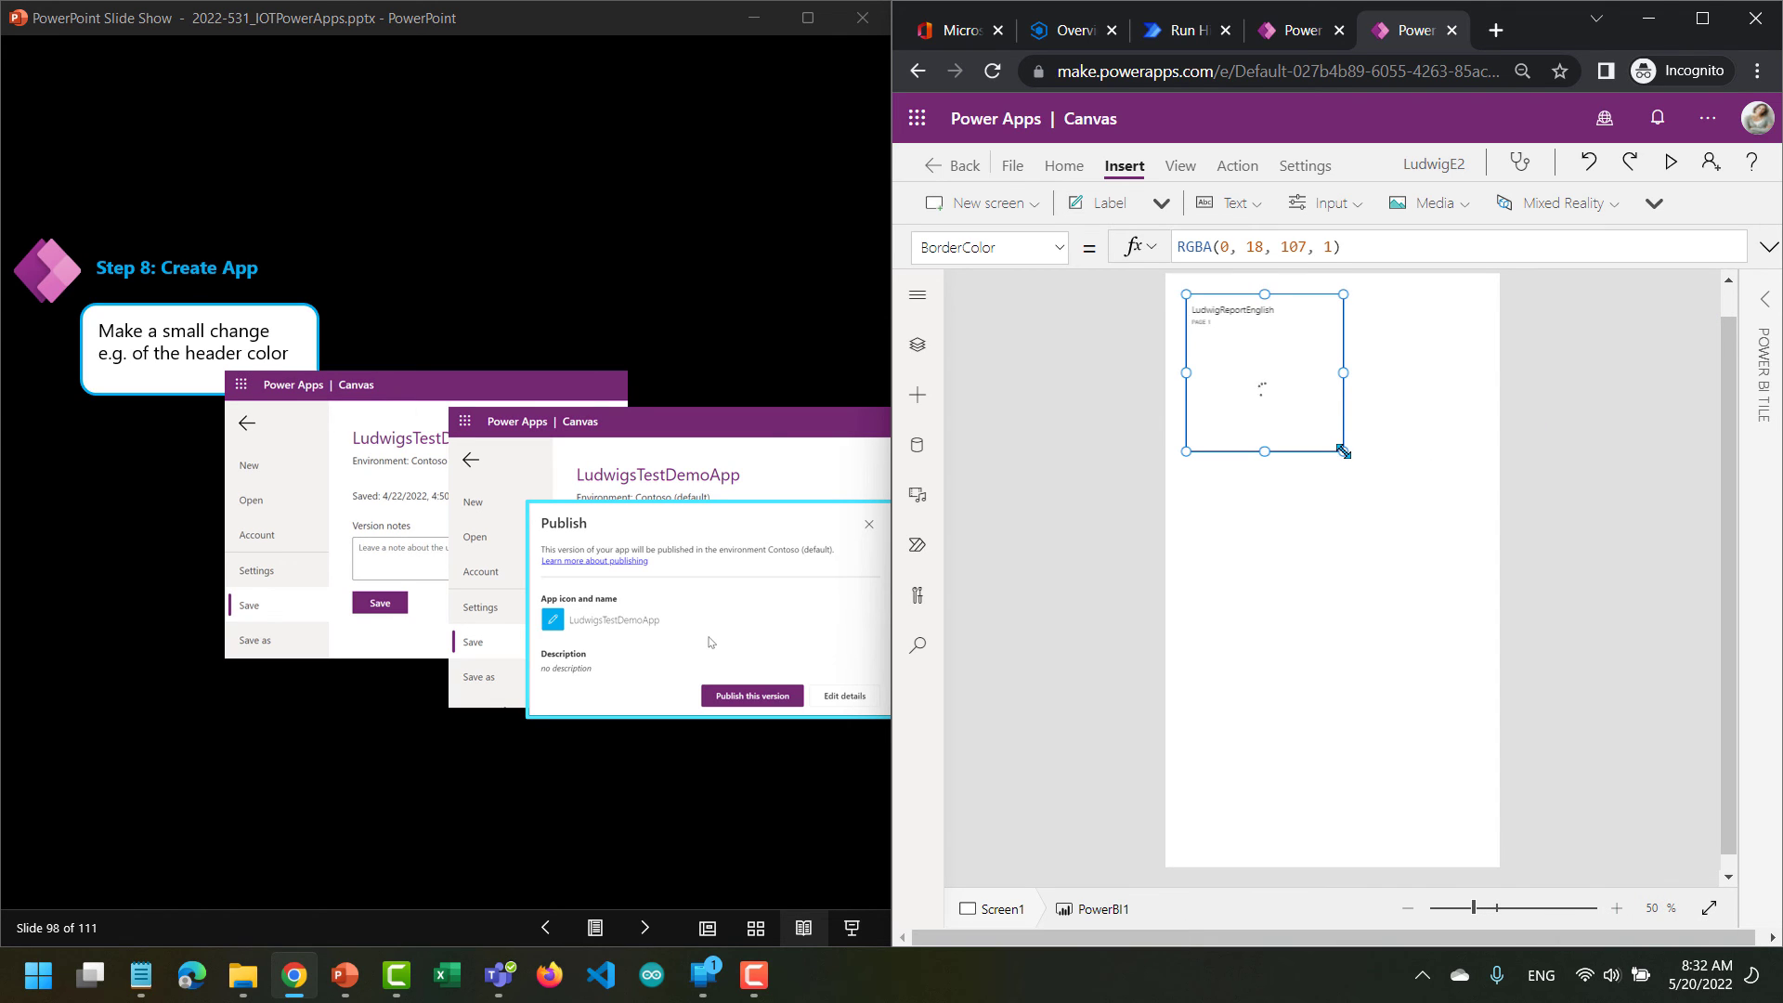
Enlarge the Power BI tile to the full width of the phone screen and move it down to leave space above it.
click(1408, 498)
click(1330, 449)
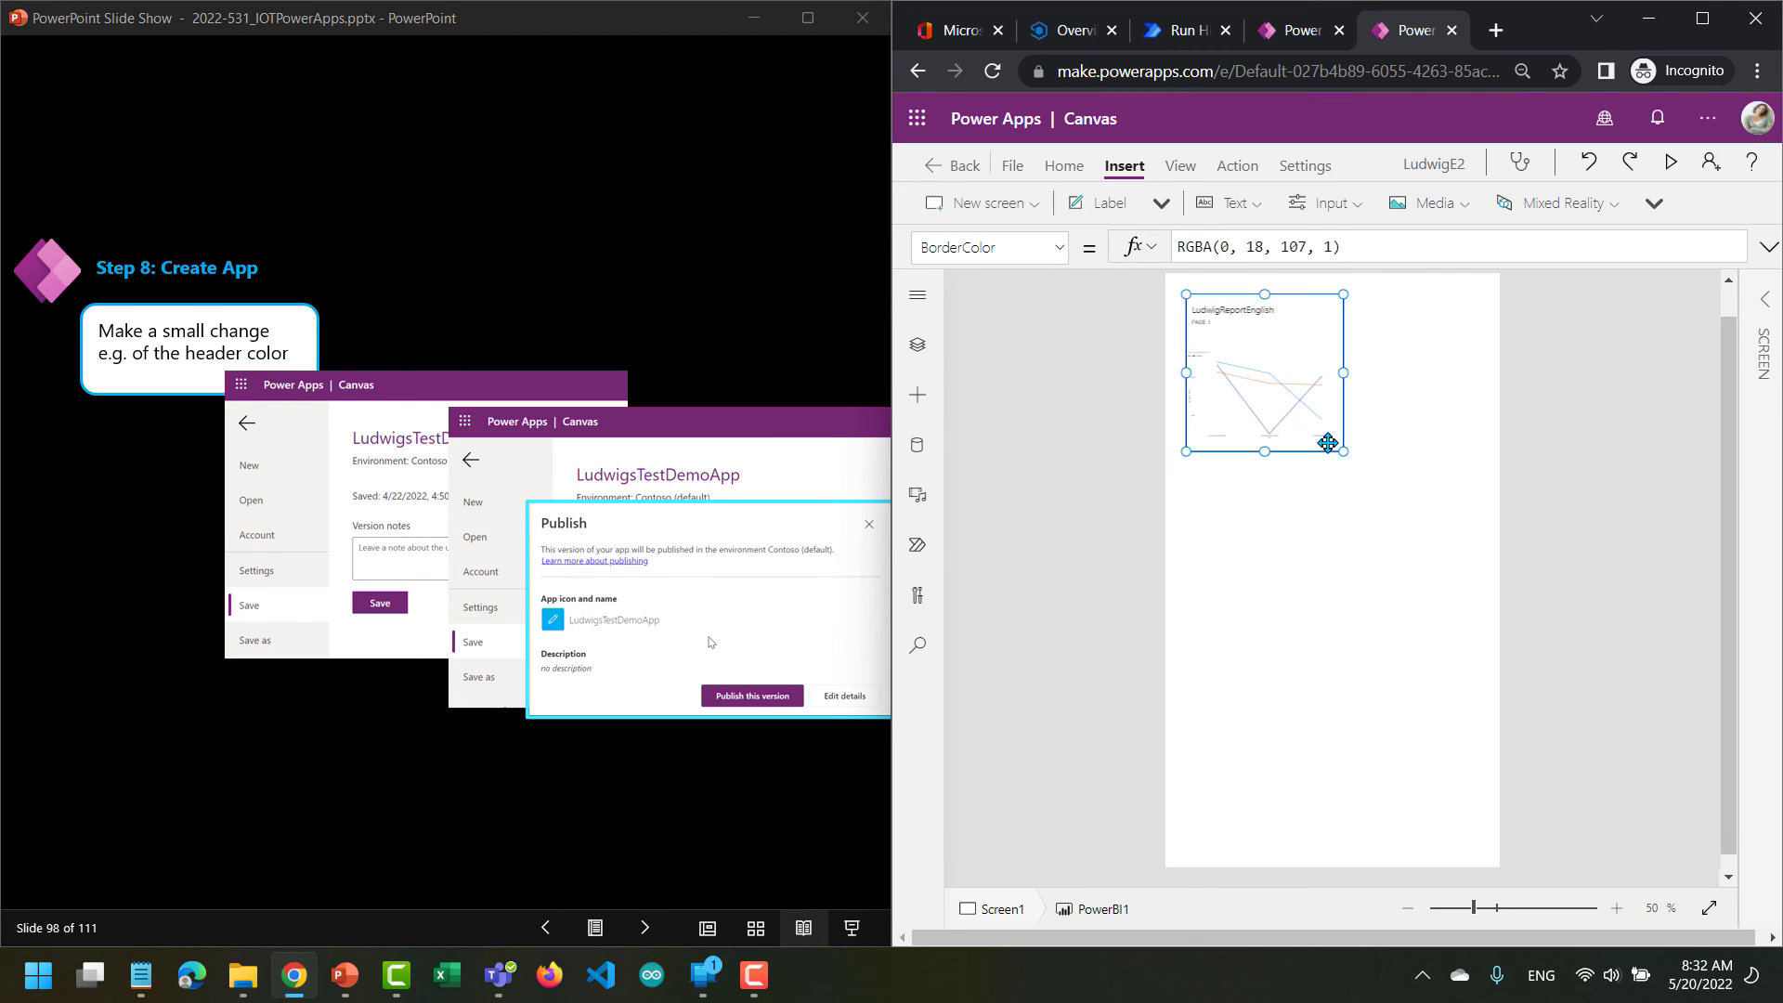
drag(1341, 452, 1499, 532)
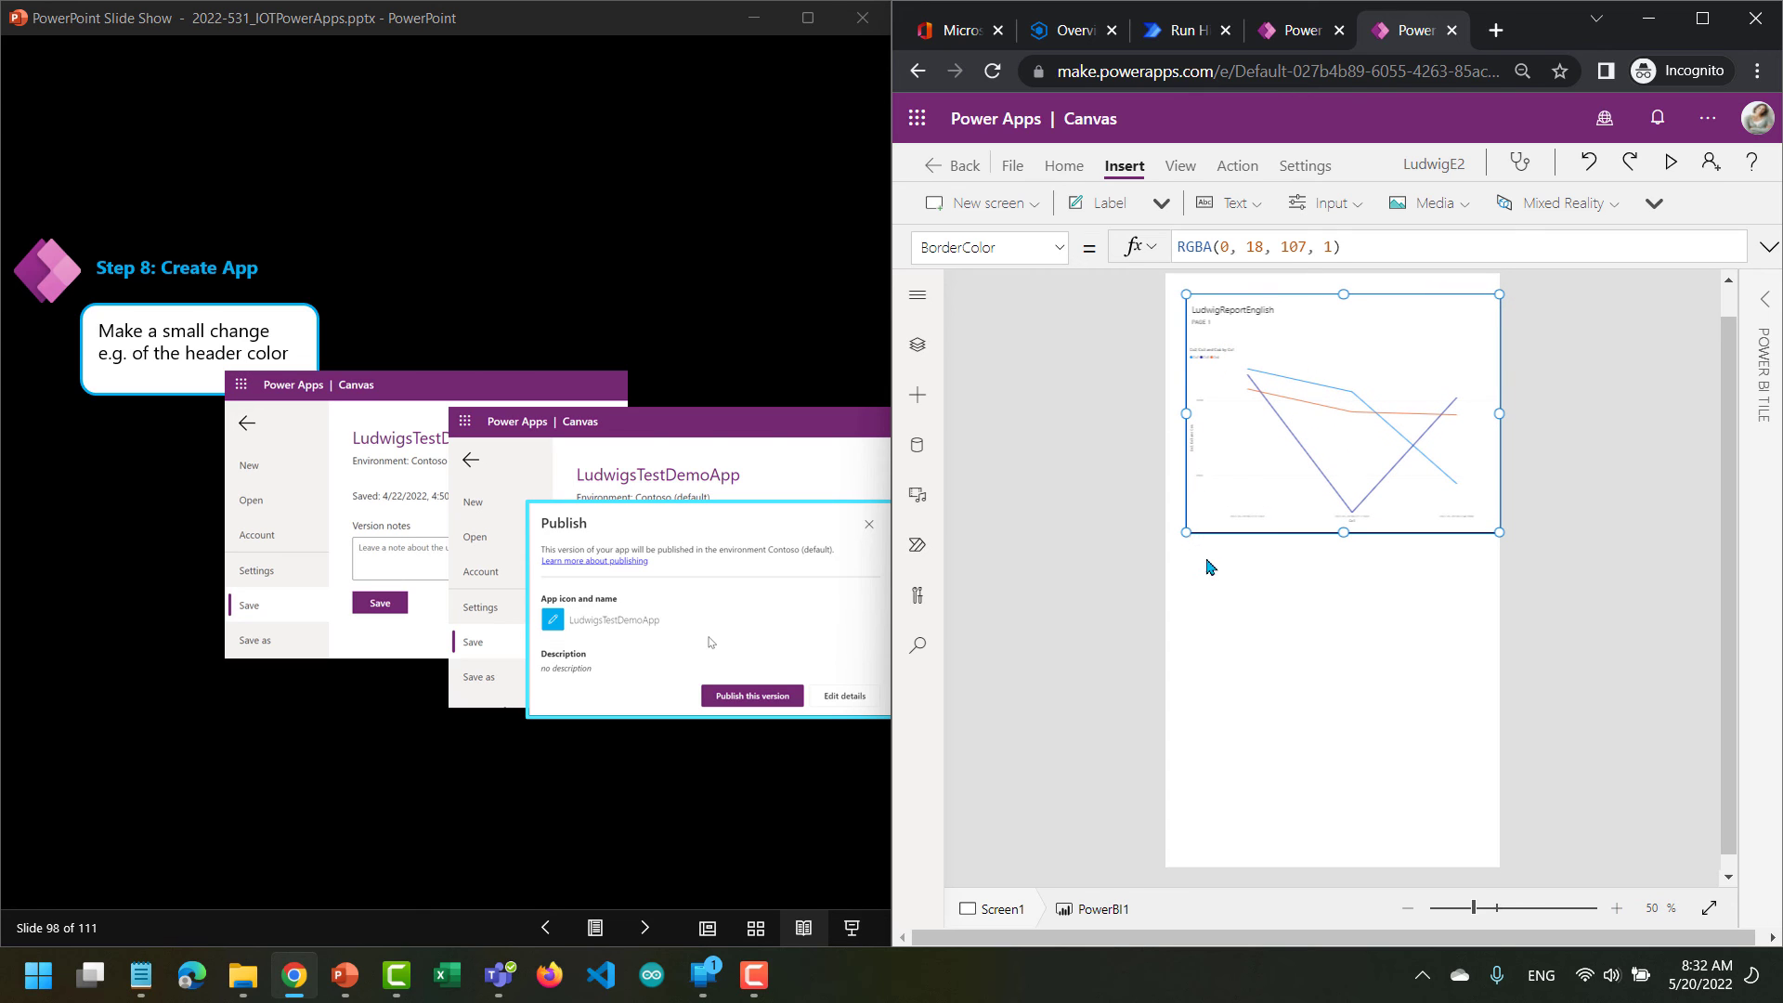
drag(1184, 532, 1161, 577)
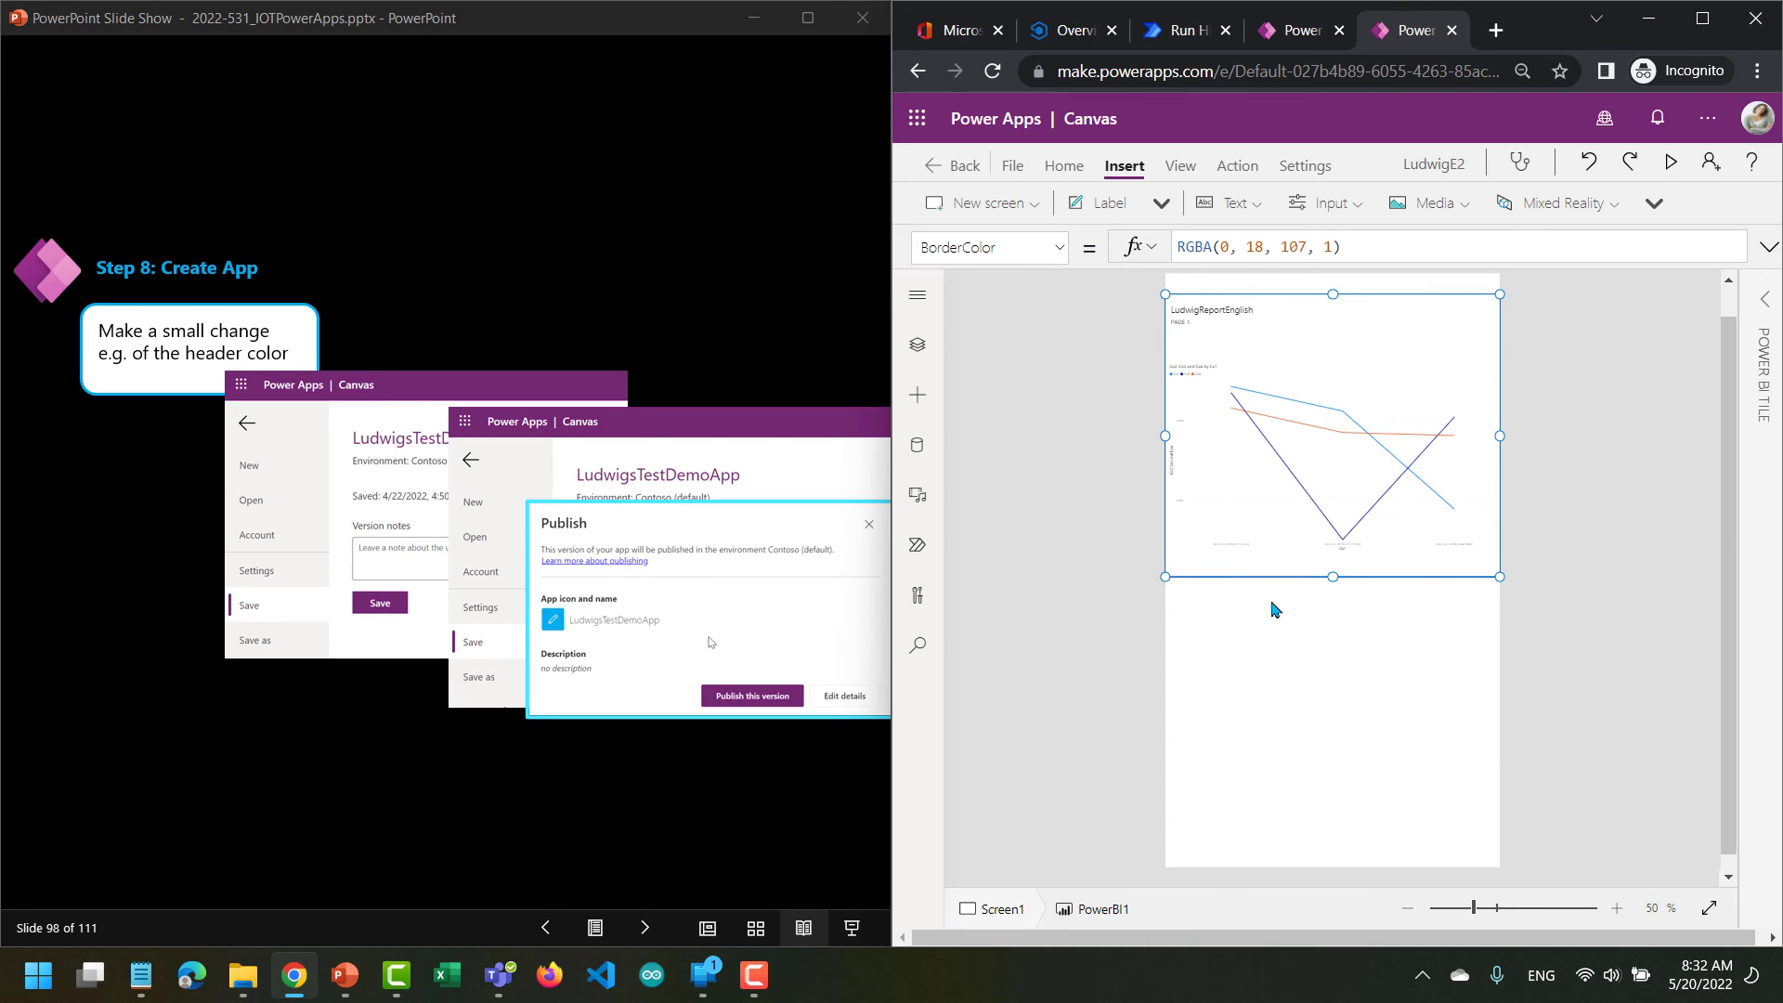
drag(1270, 518, 1273, 604)
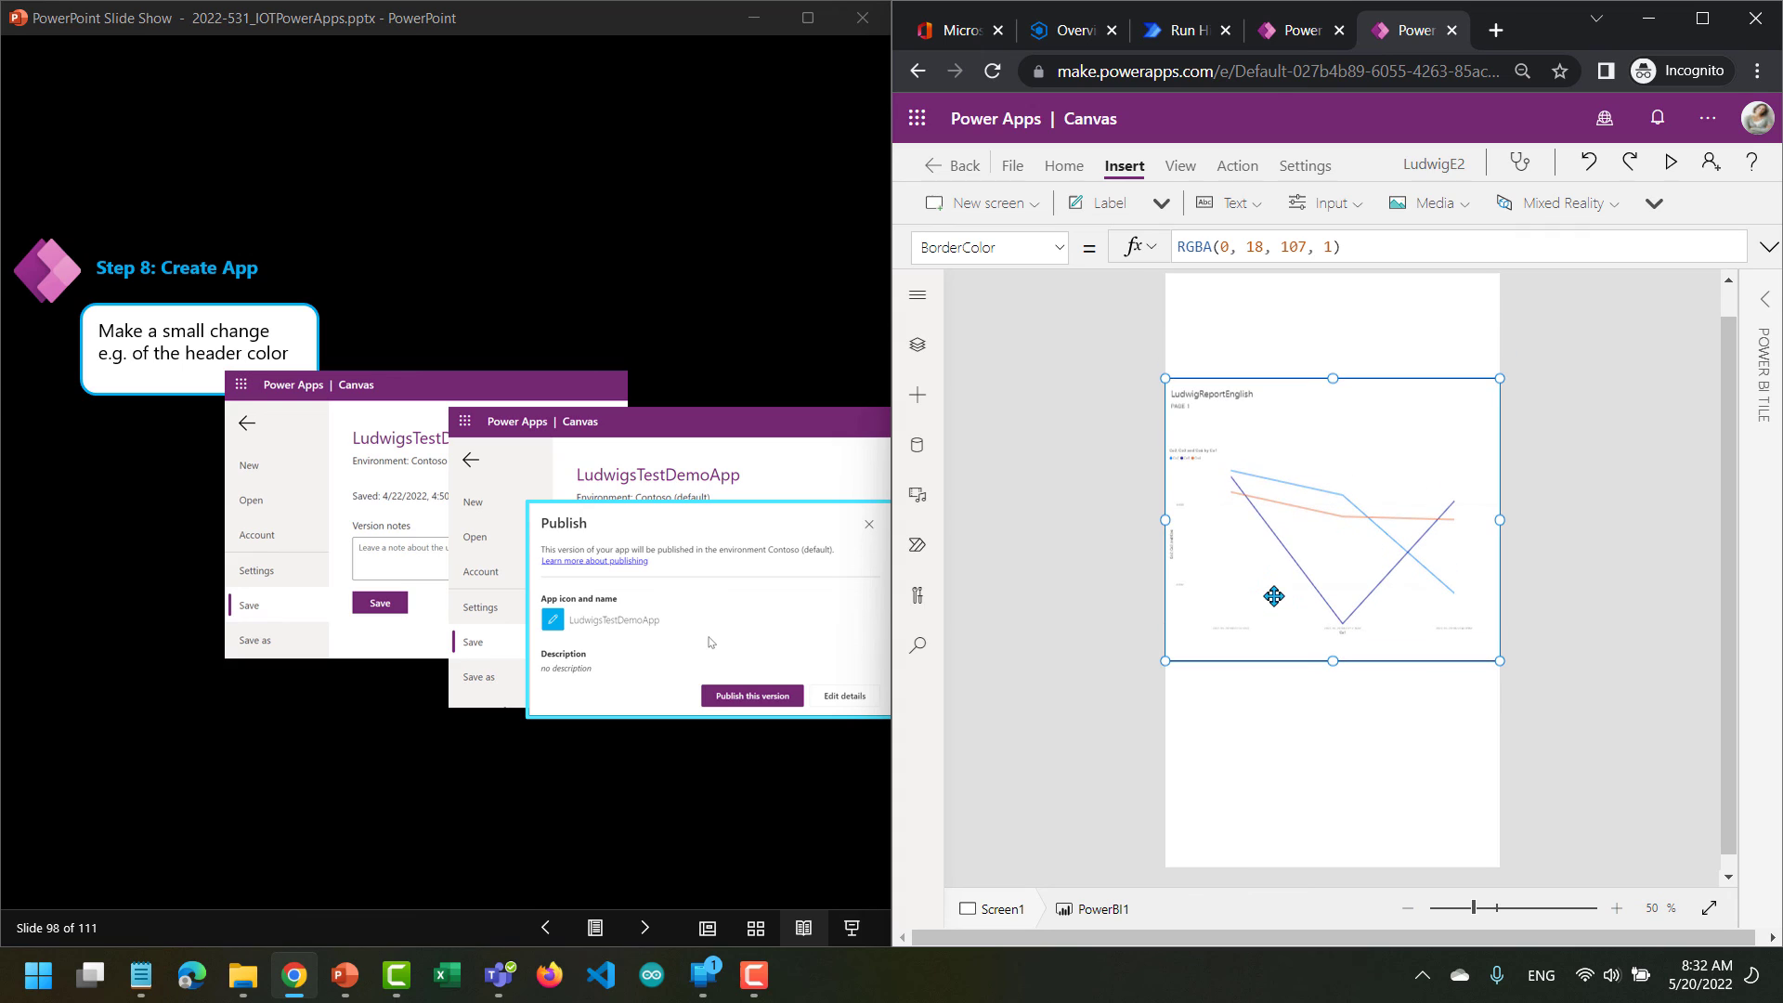
click(1271, 352)
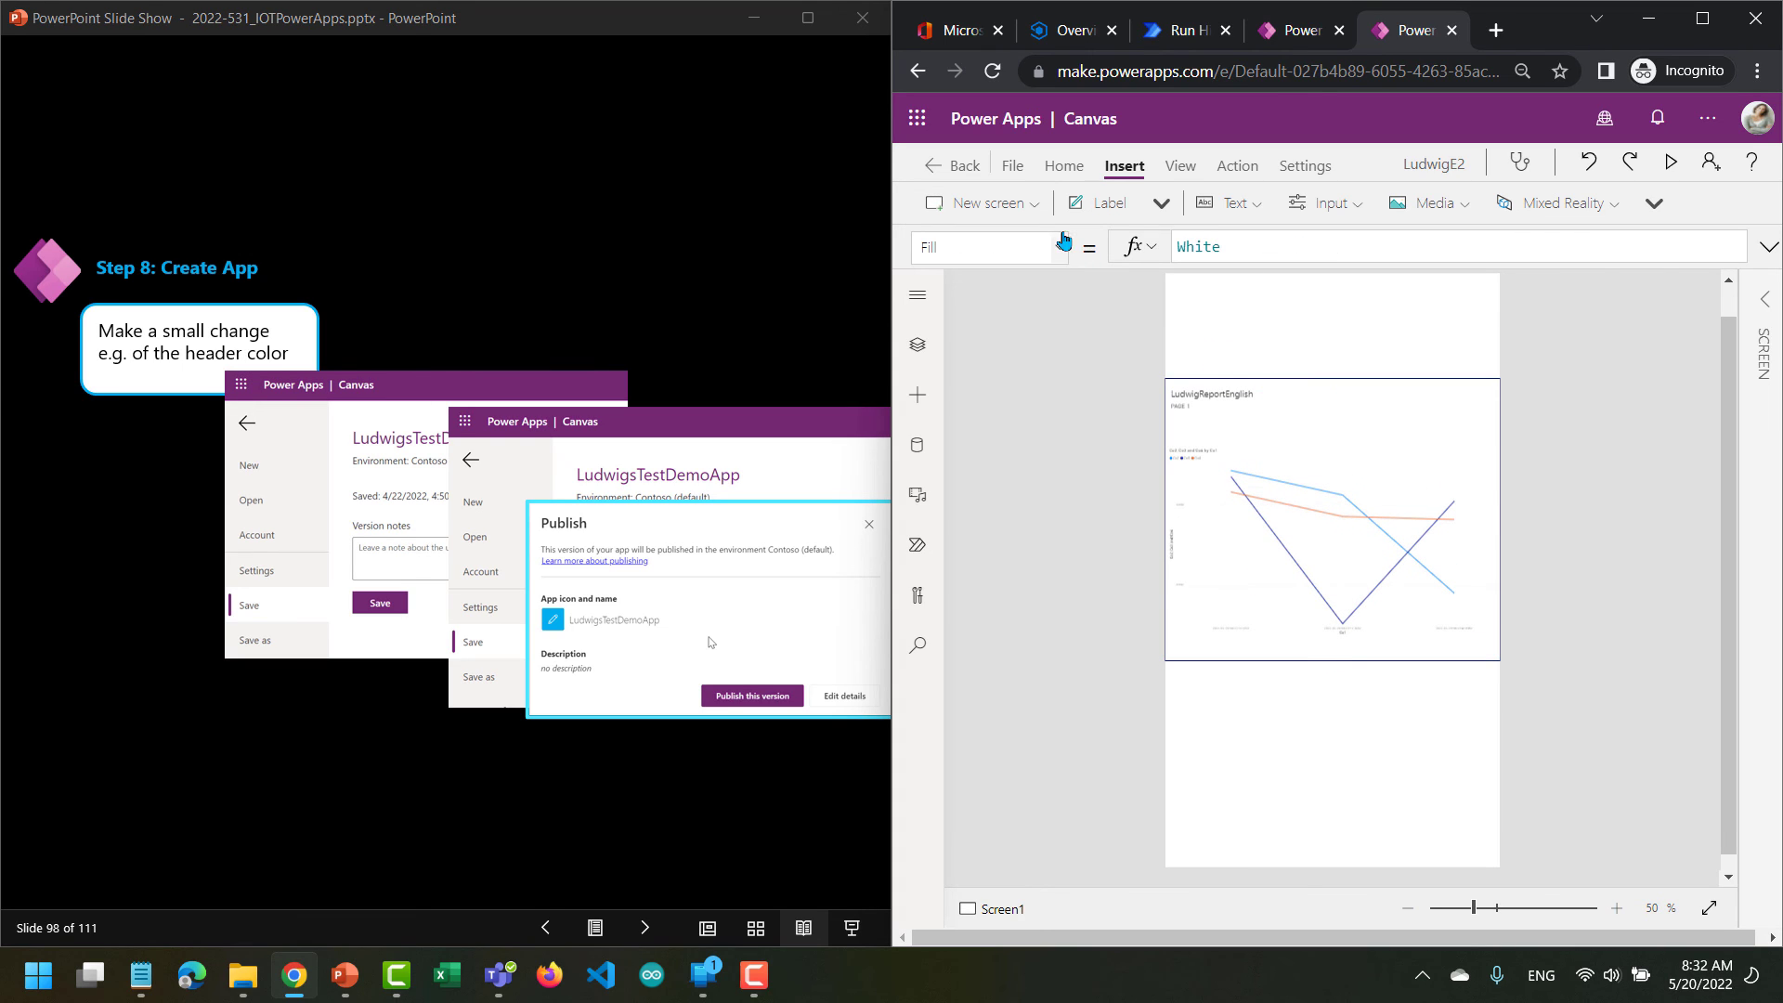
Save the app to the cloud as LudwigE2 and return to the canvas.
click(1014, 167)
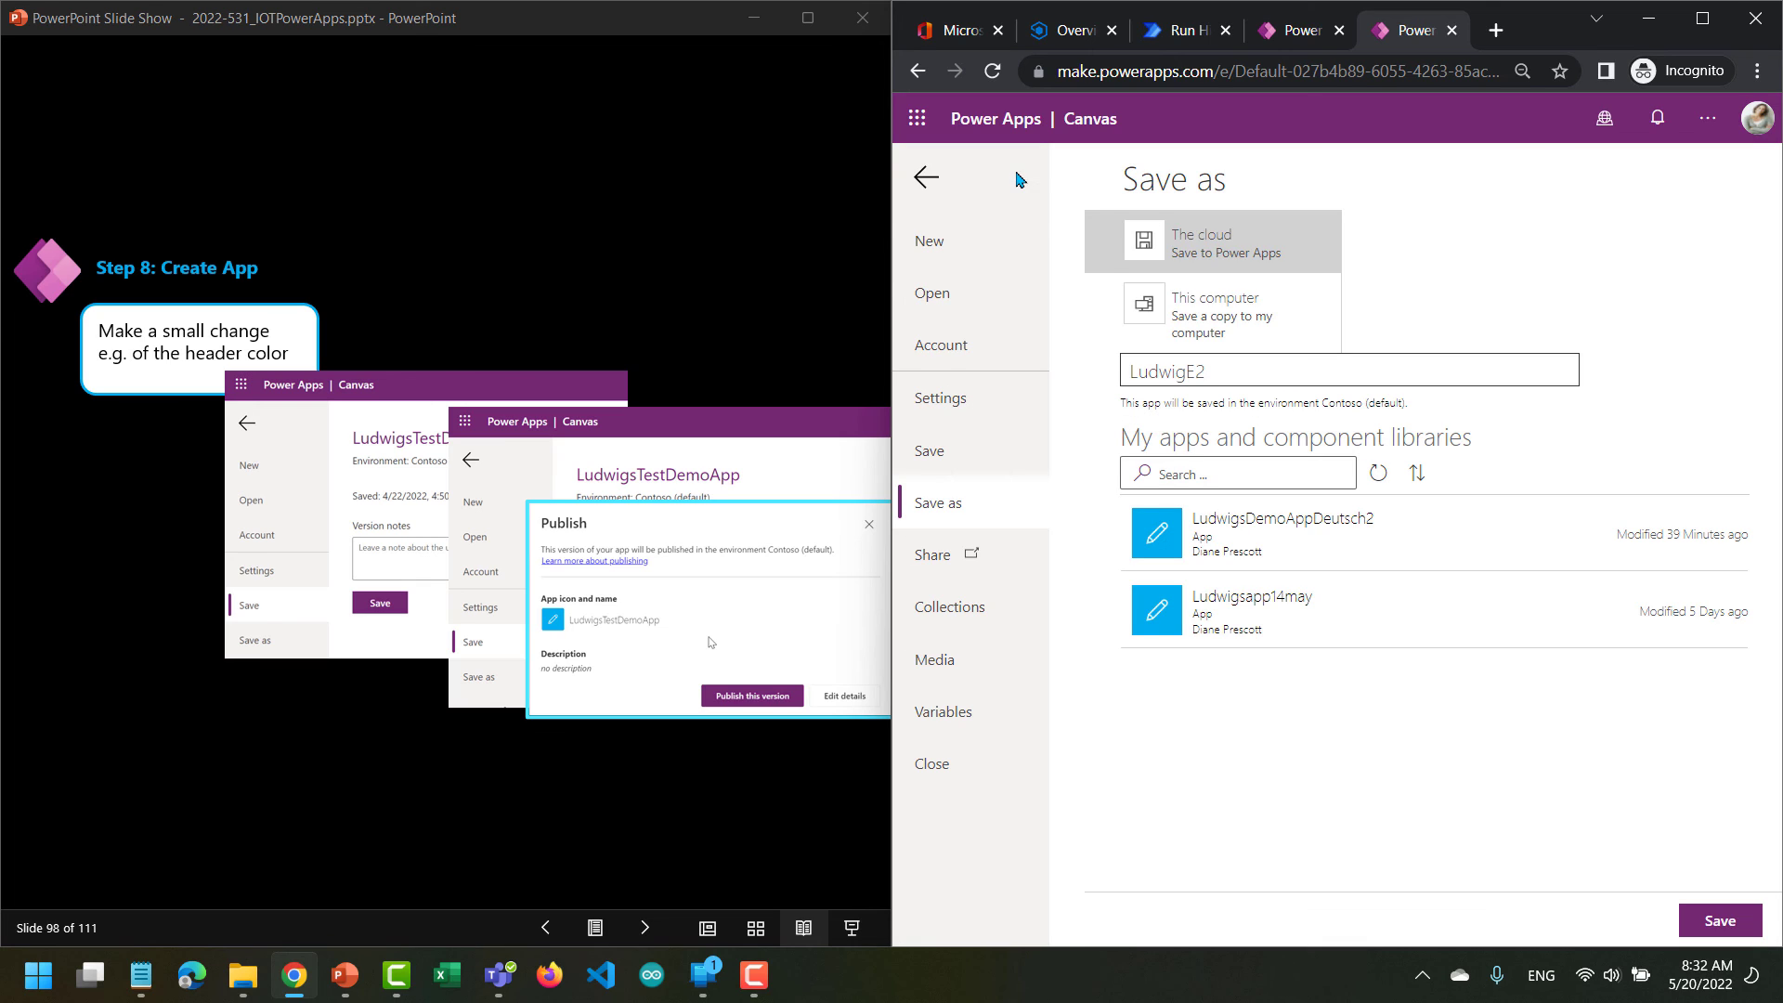
click(1720, 921)
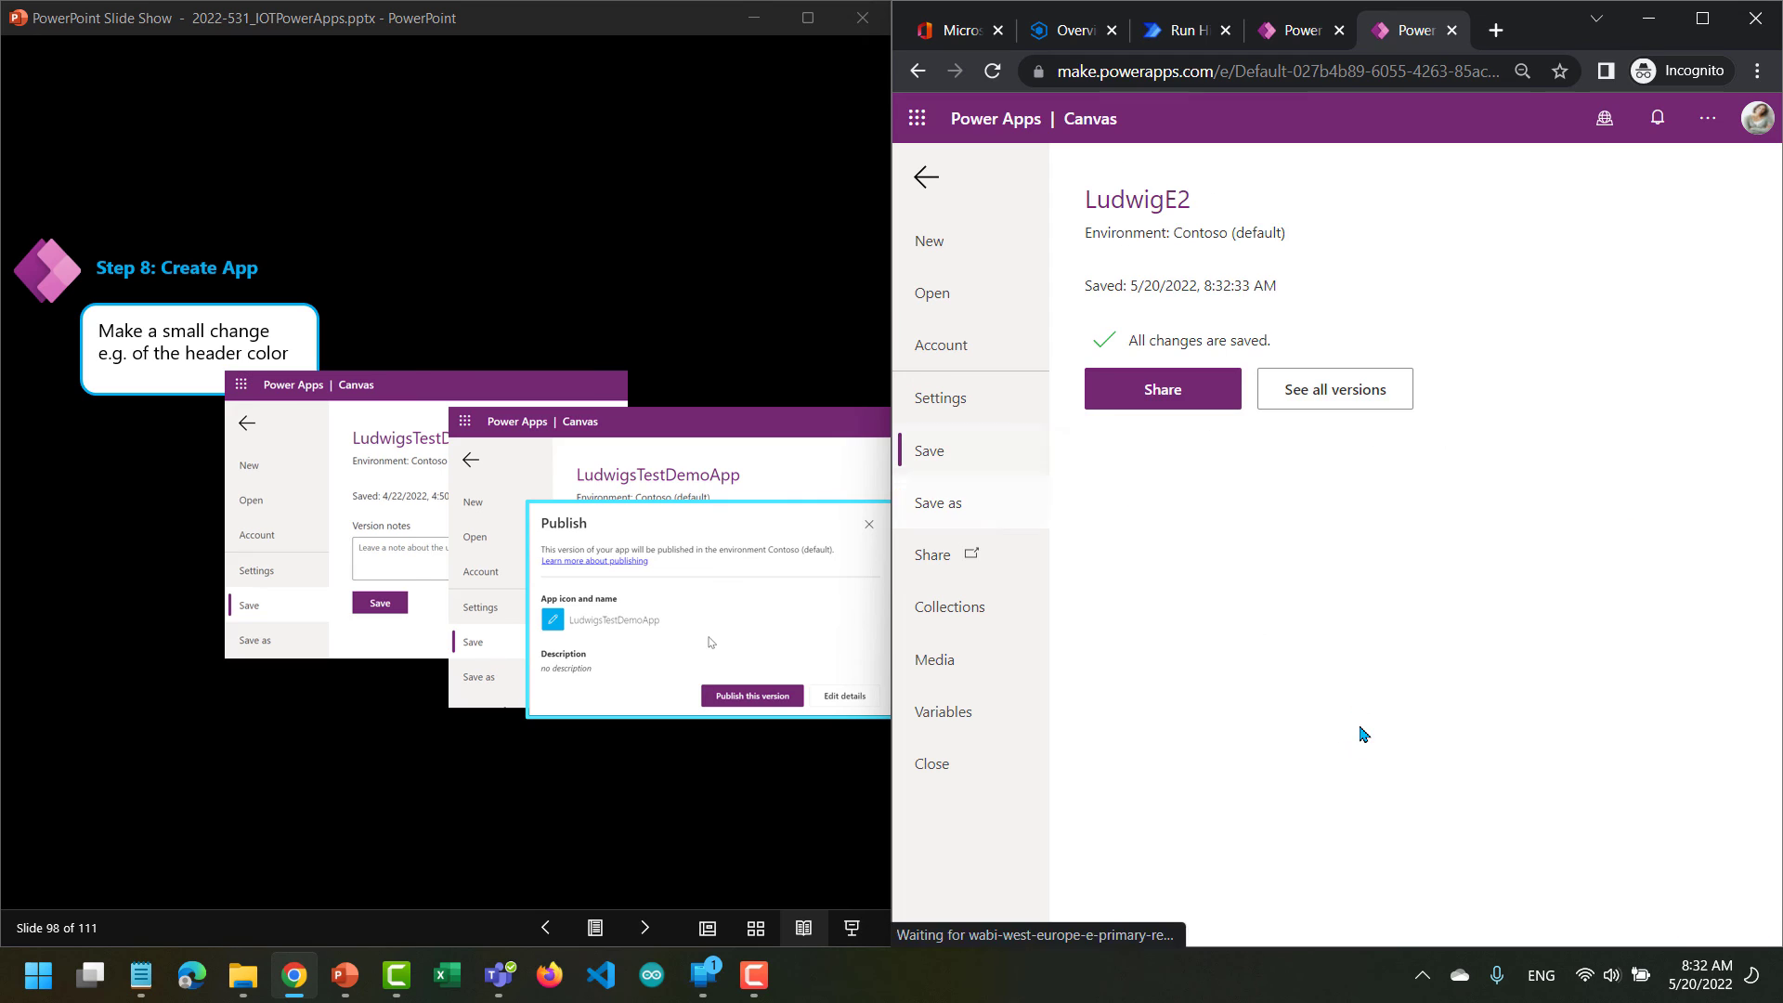
click(926, 177)
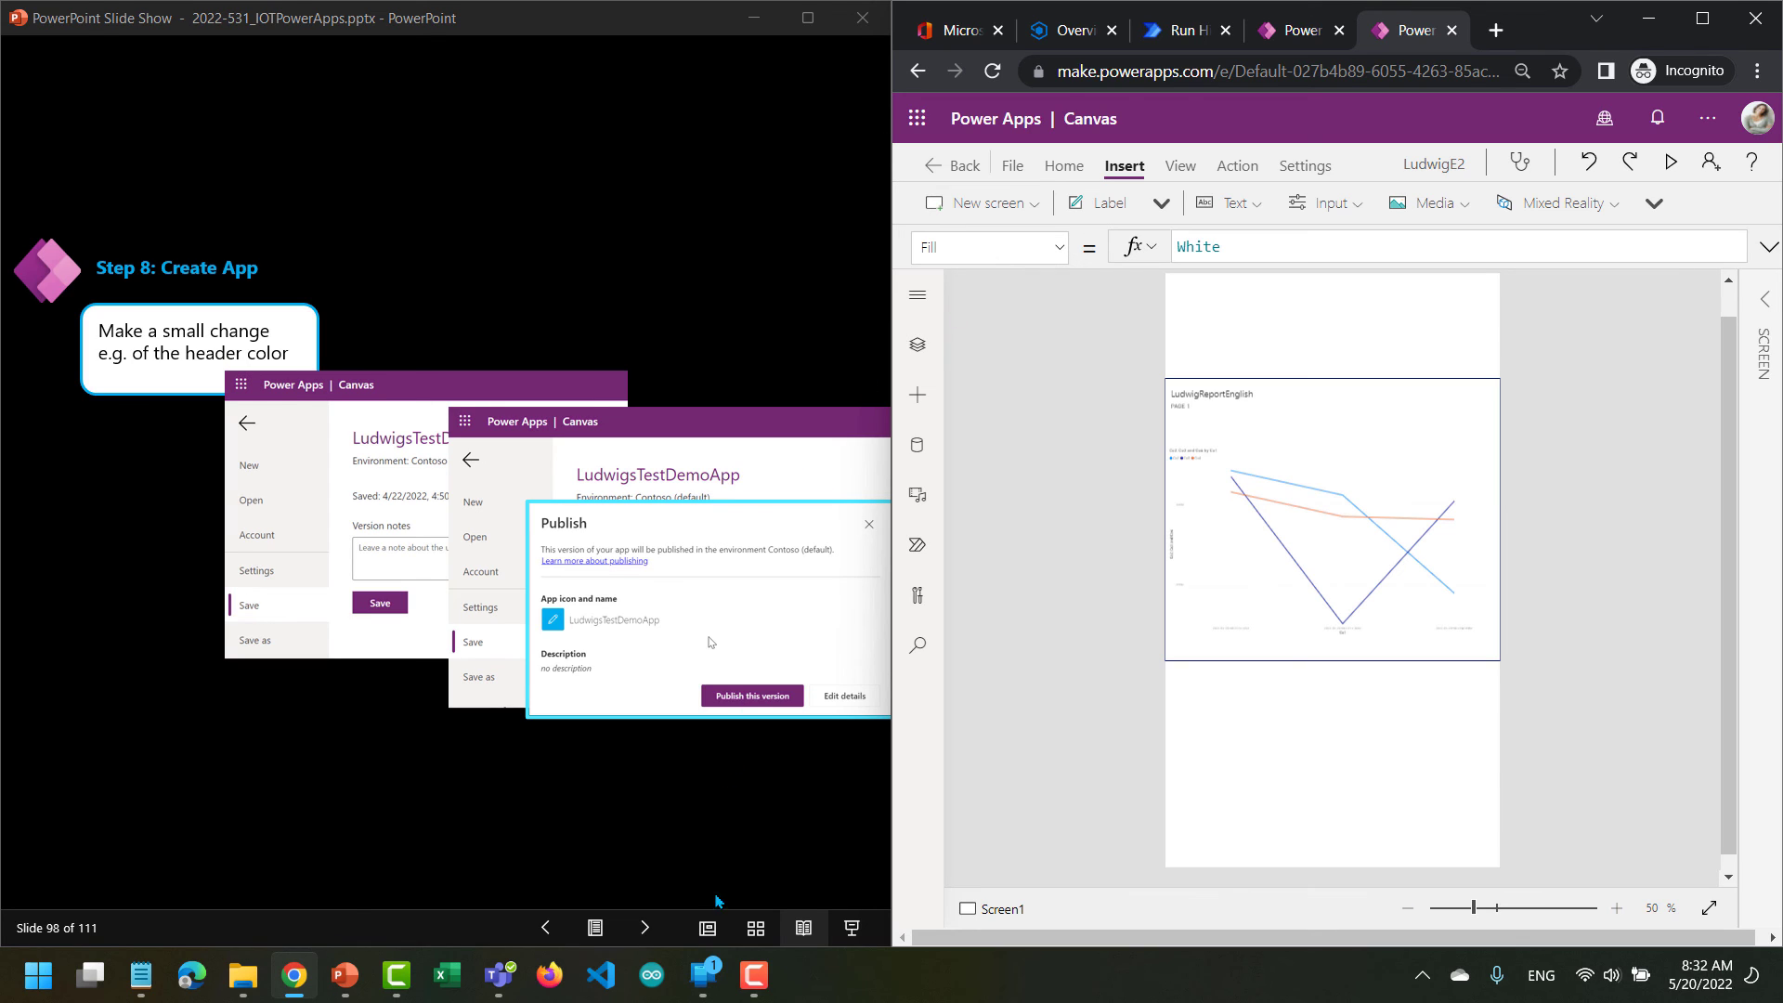
Switch to the phone mirroring window, reconnect the phone, sign in to Power Apps on it and move the window clear of the canvas.
click(785, 858)
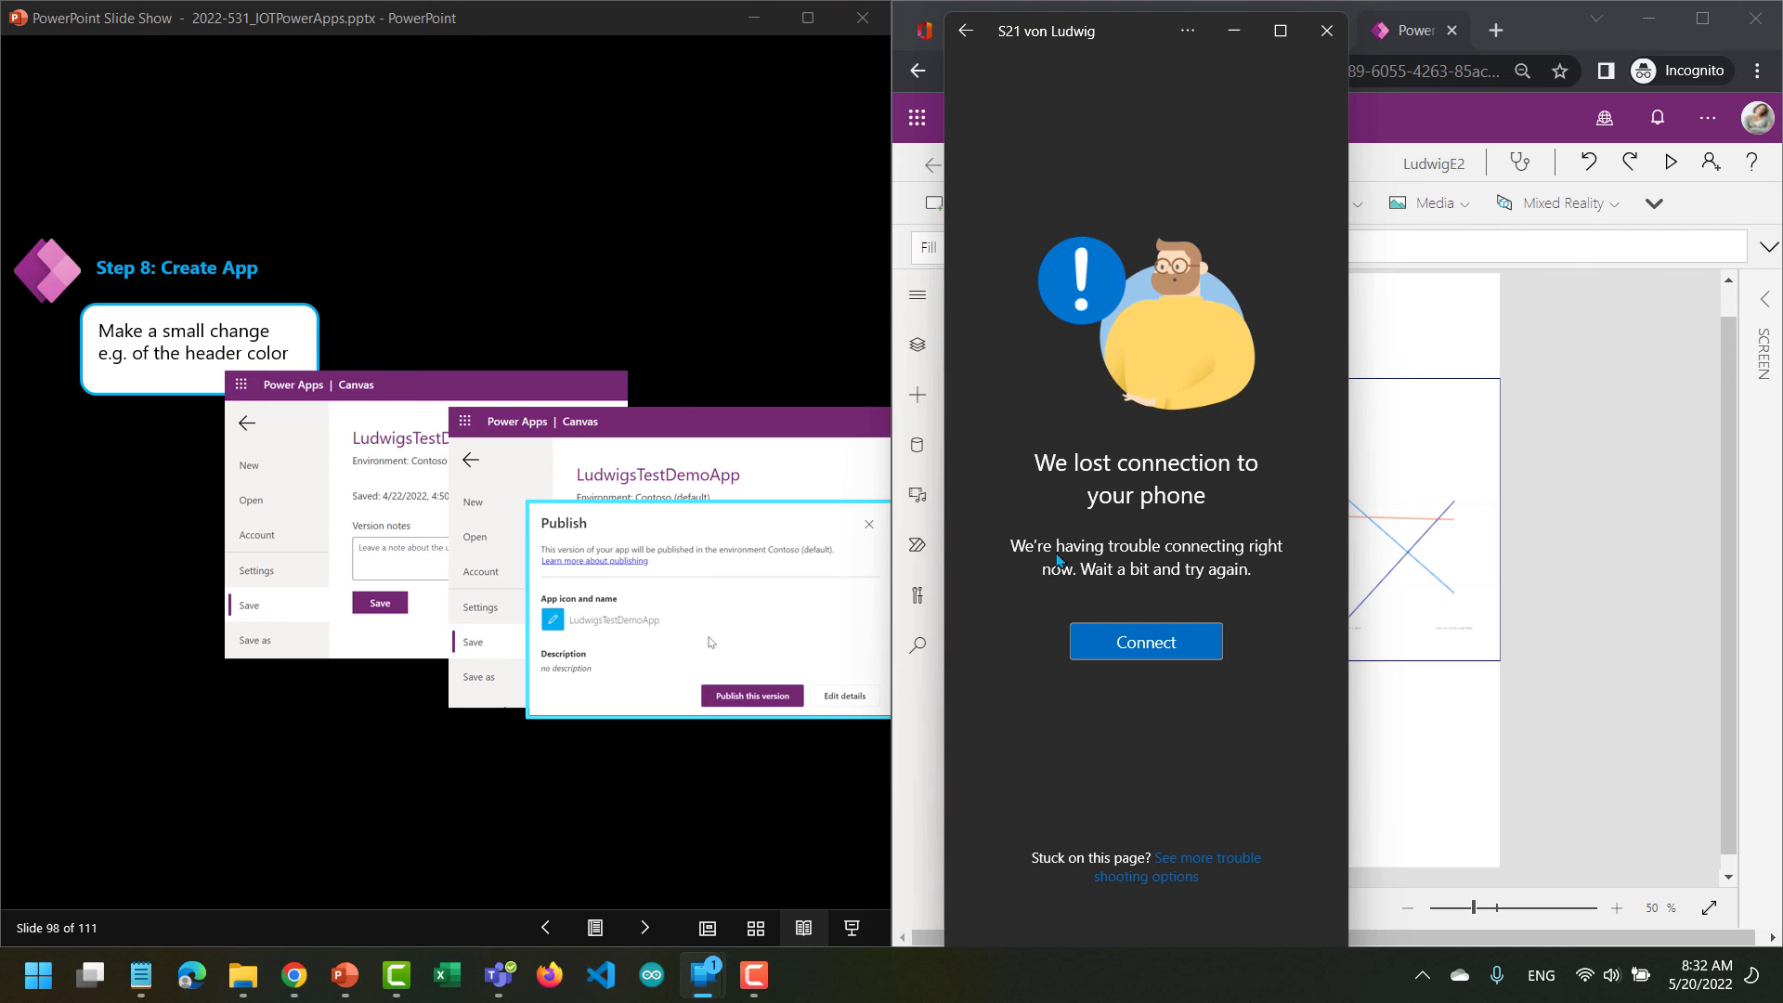
click(1144, 646)
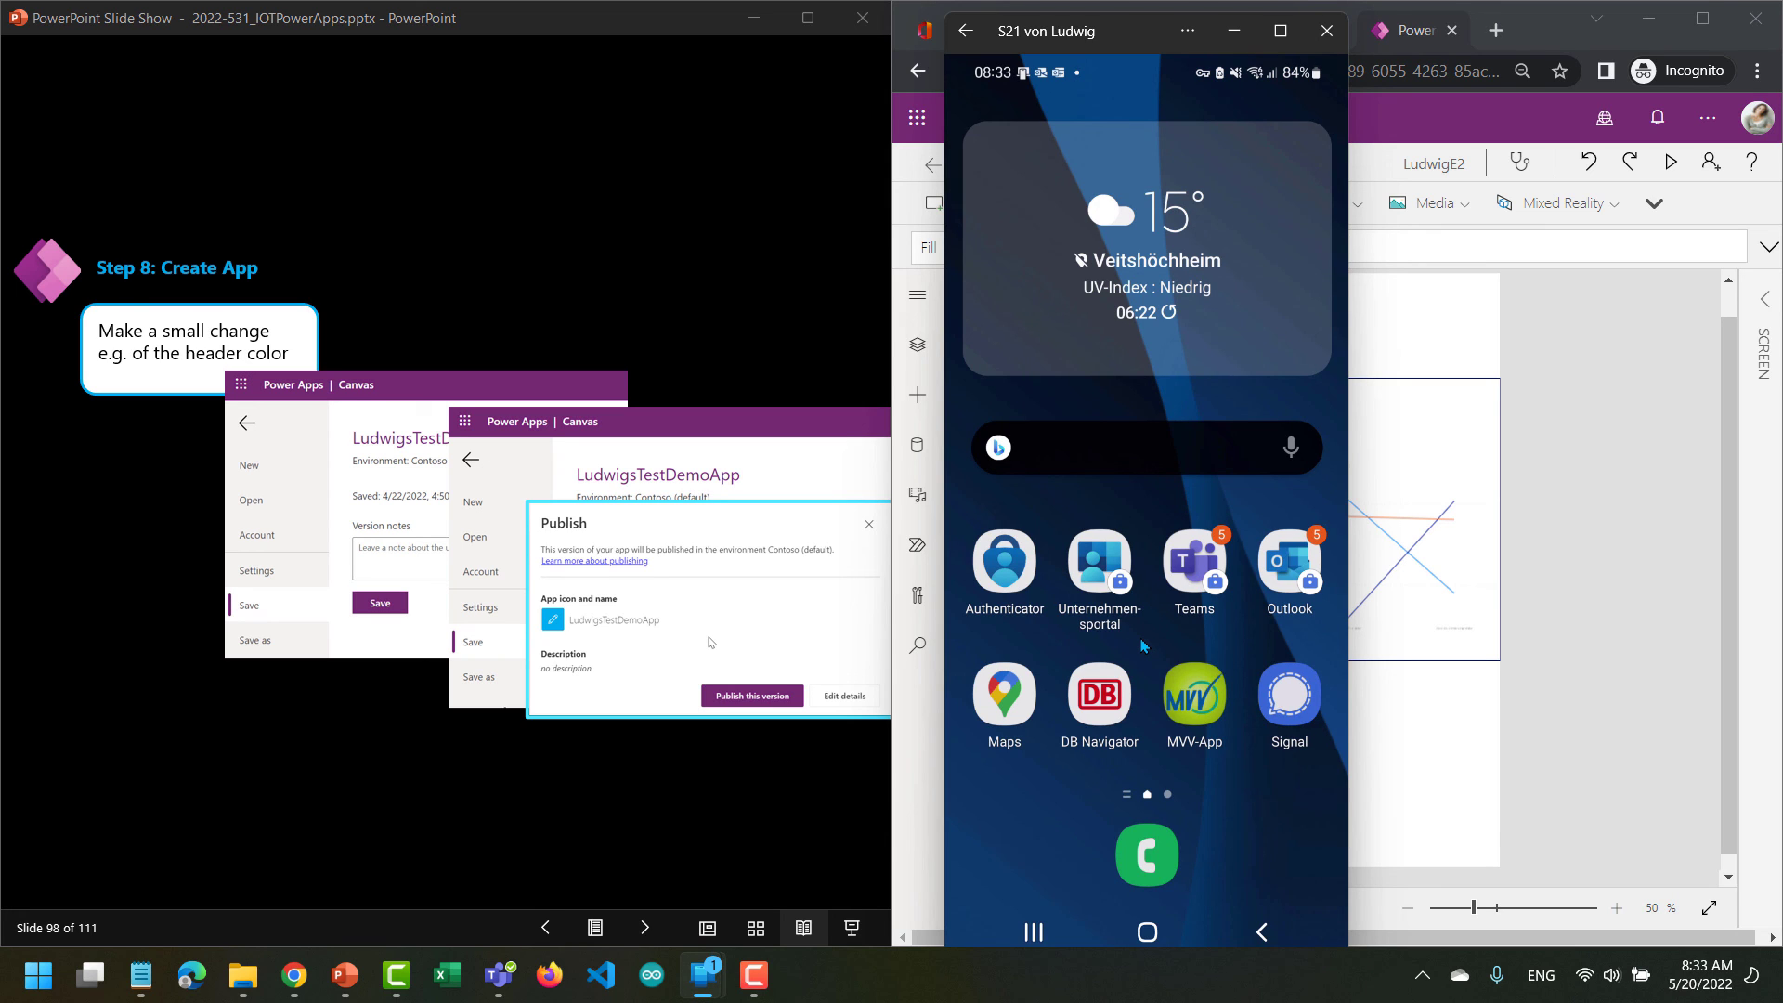
scroll(1144, 647, down, 1)
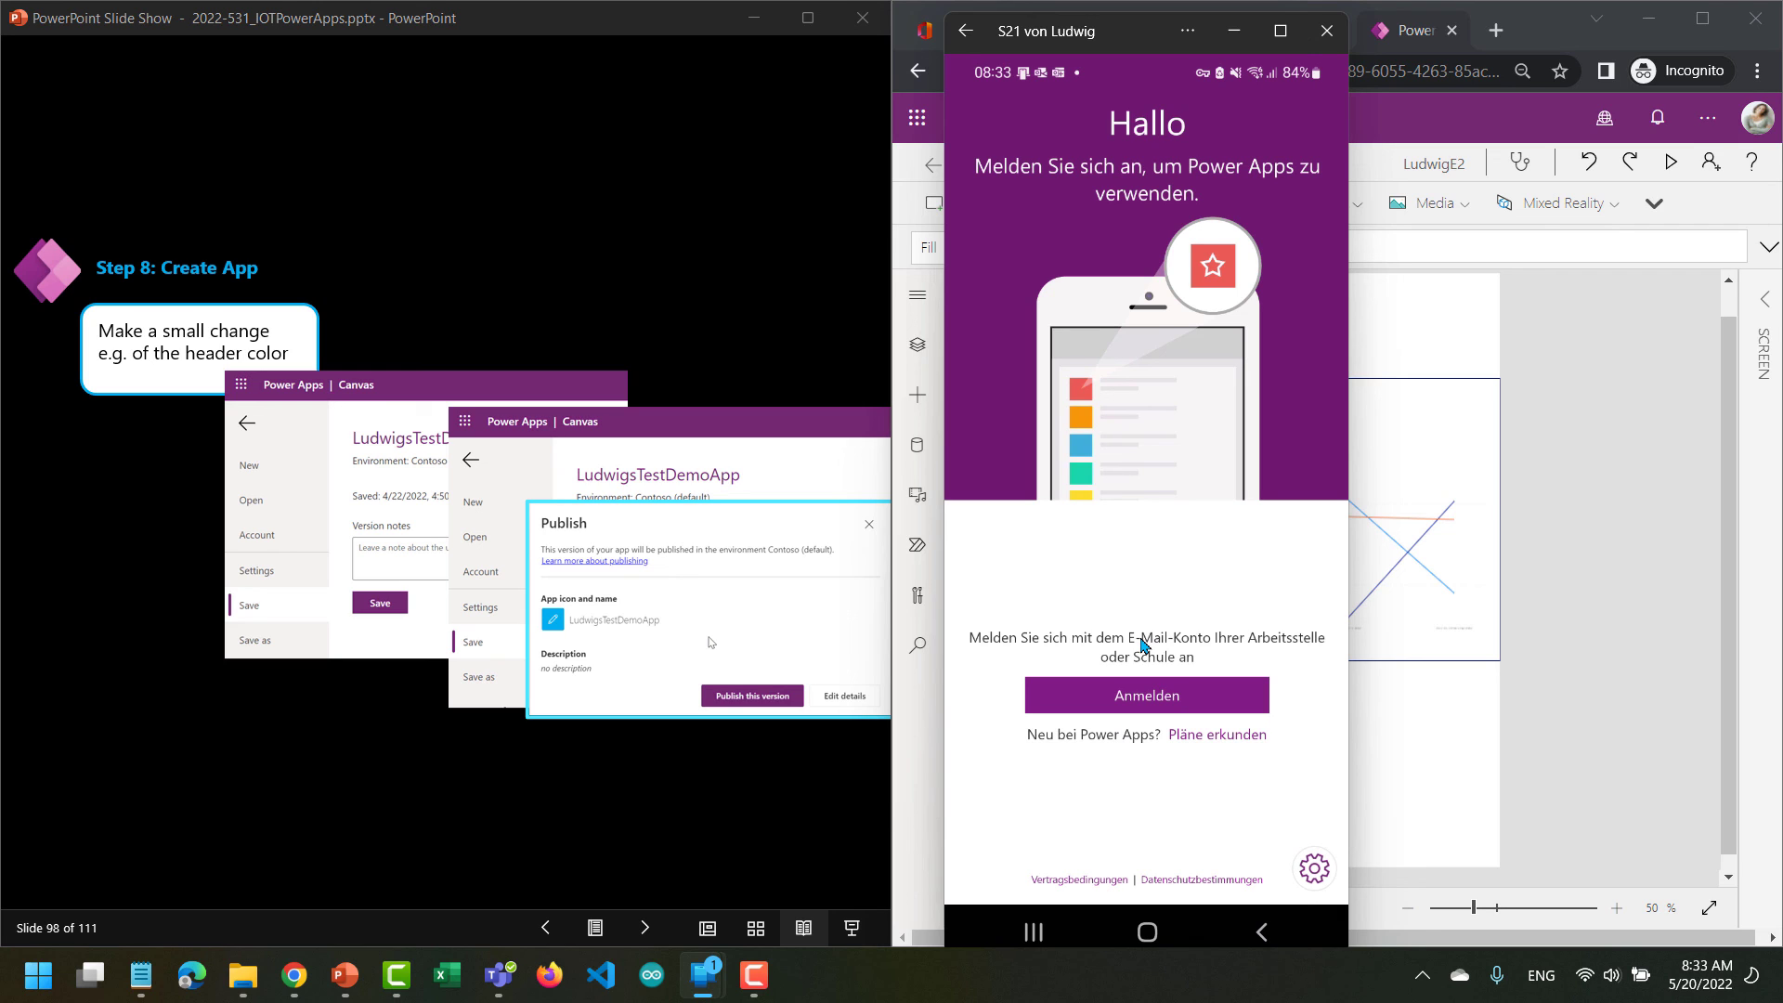
click(1147, 695)
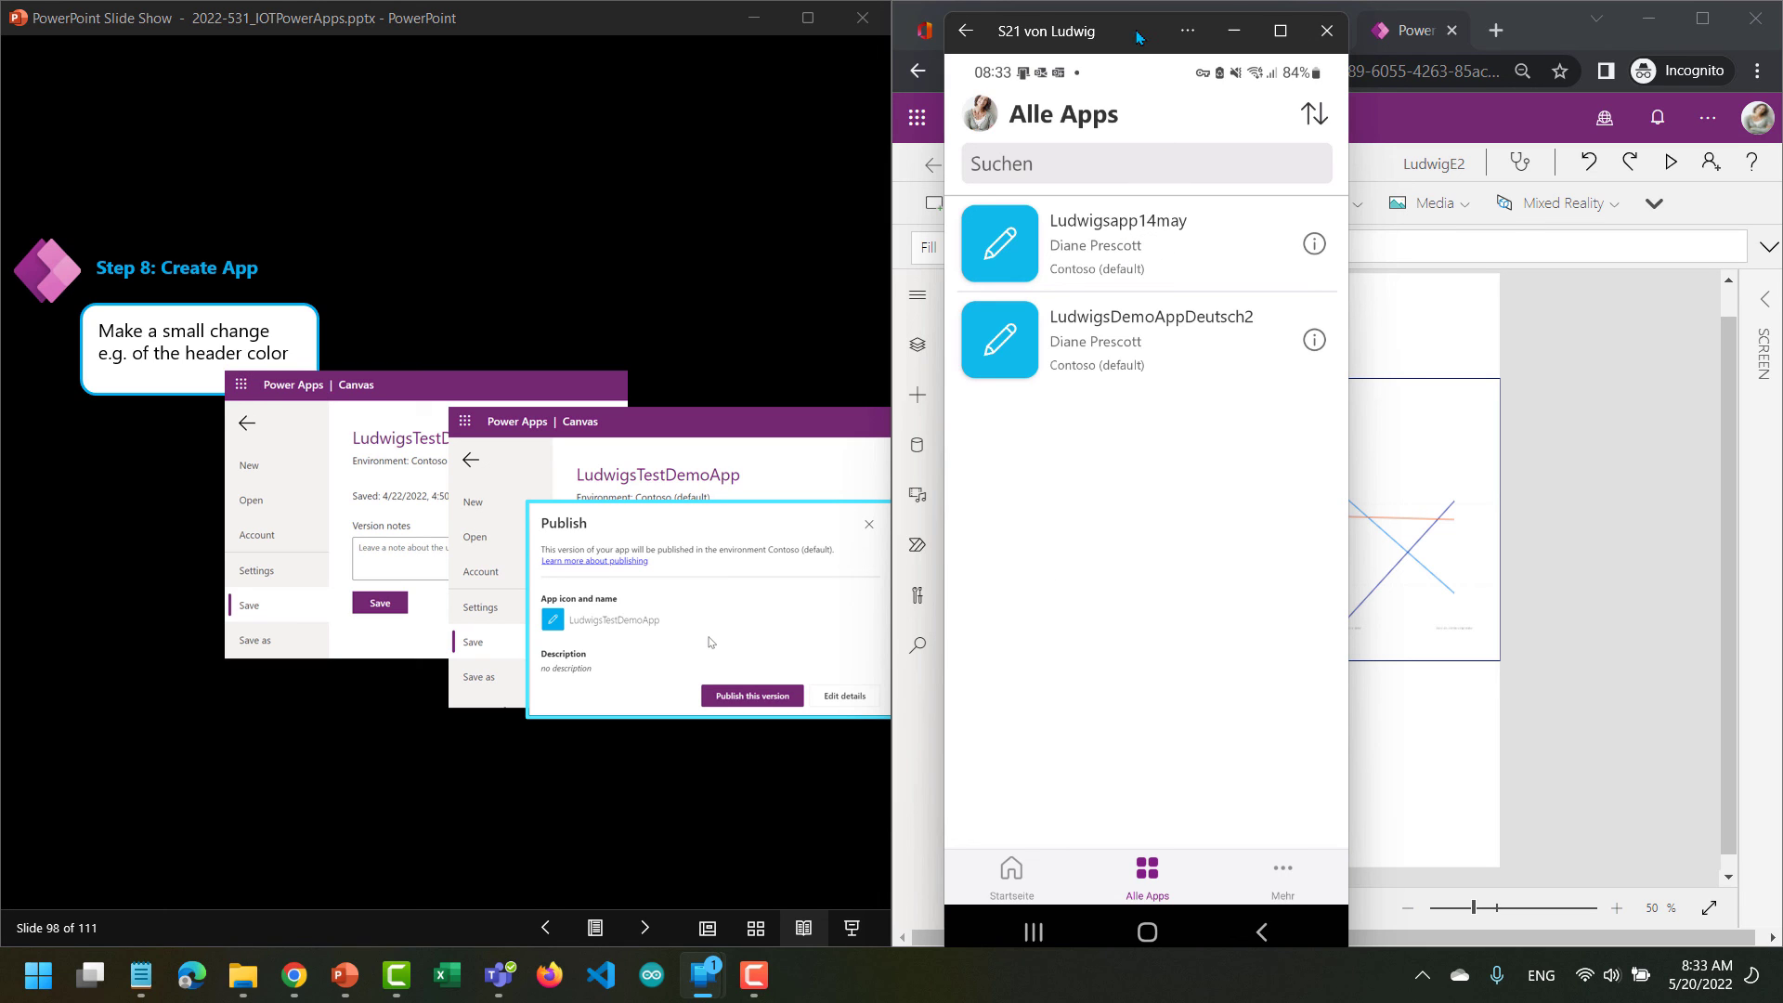
drag(1117, 39, 638, 55)
Add a label above the Power BI tile with the text "app".
click(1236, 293)
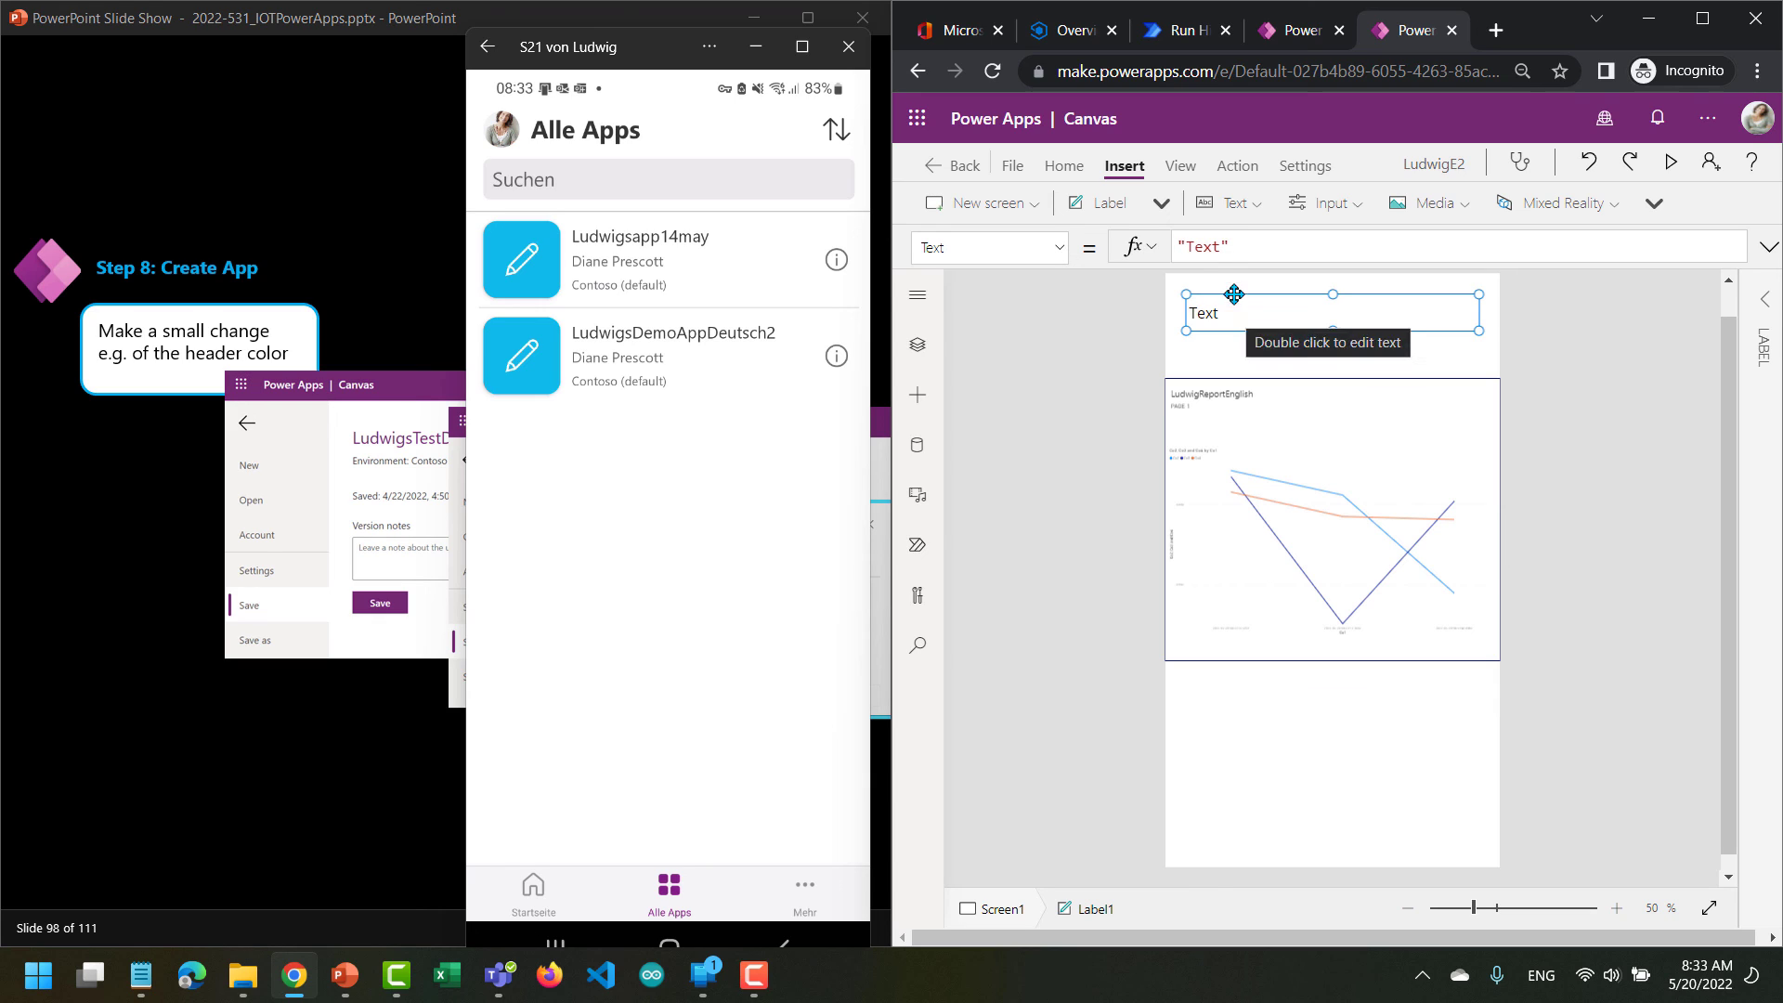
double_click(1209, 248)
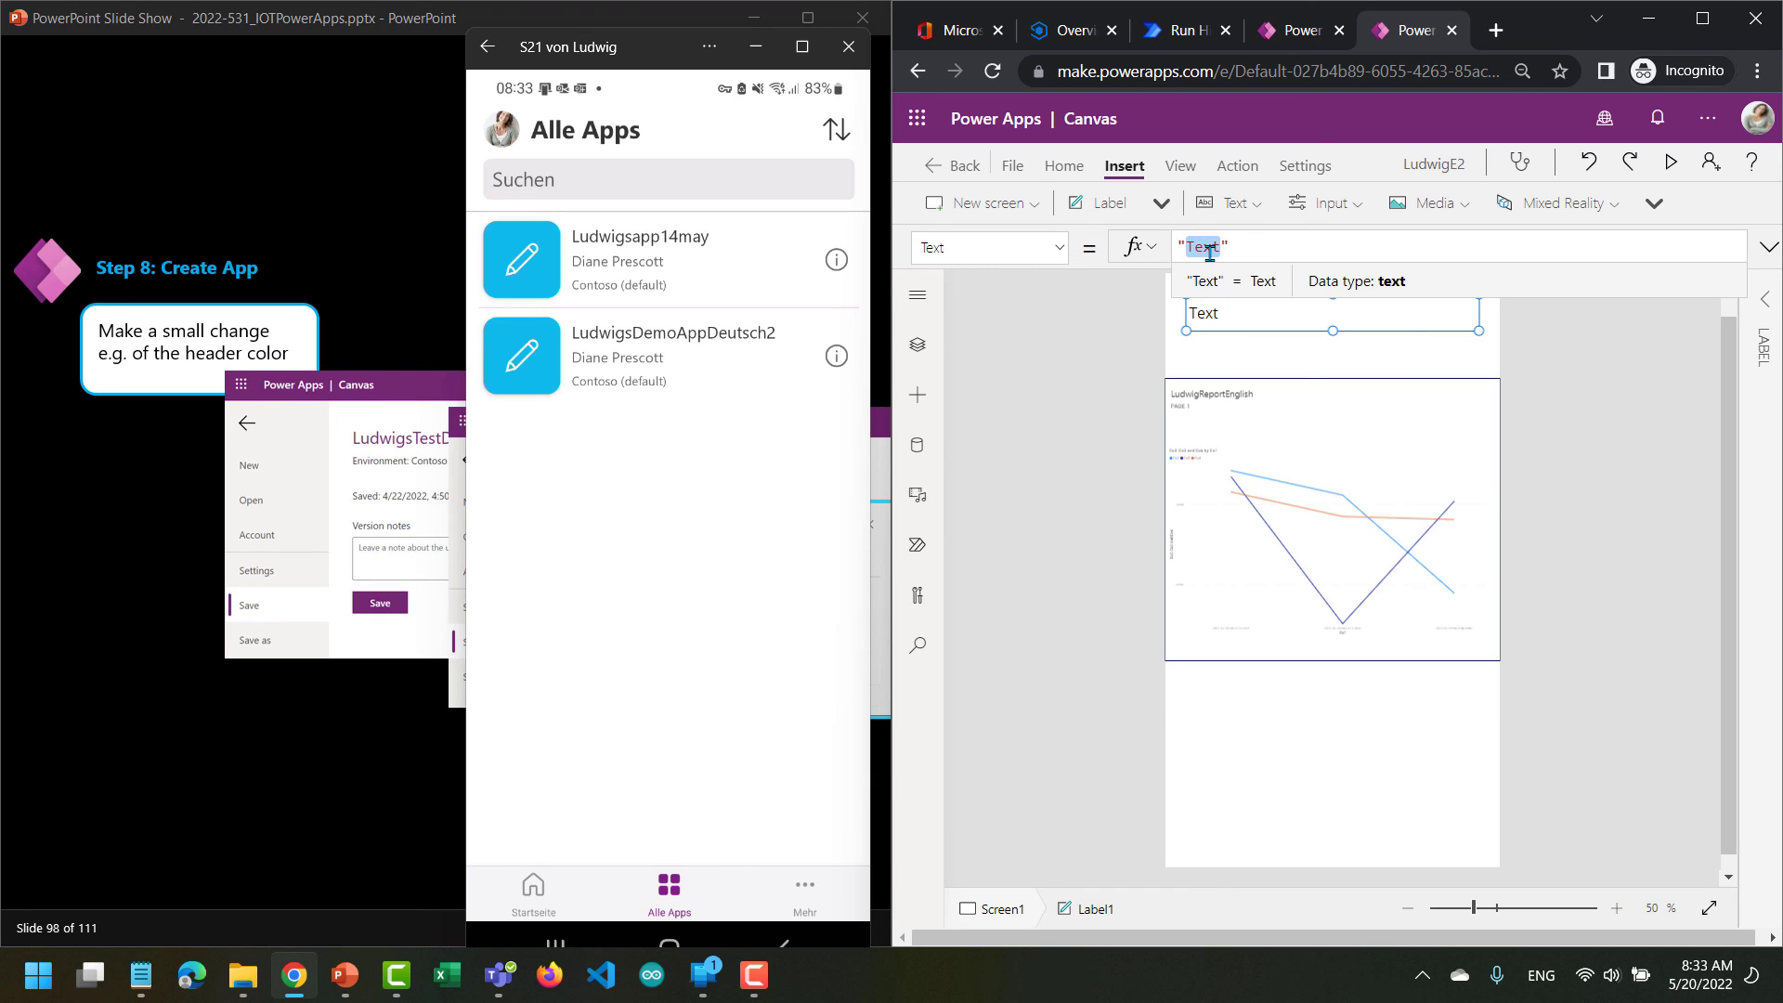
text(app)
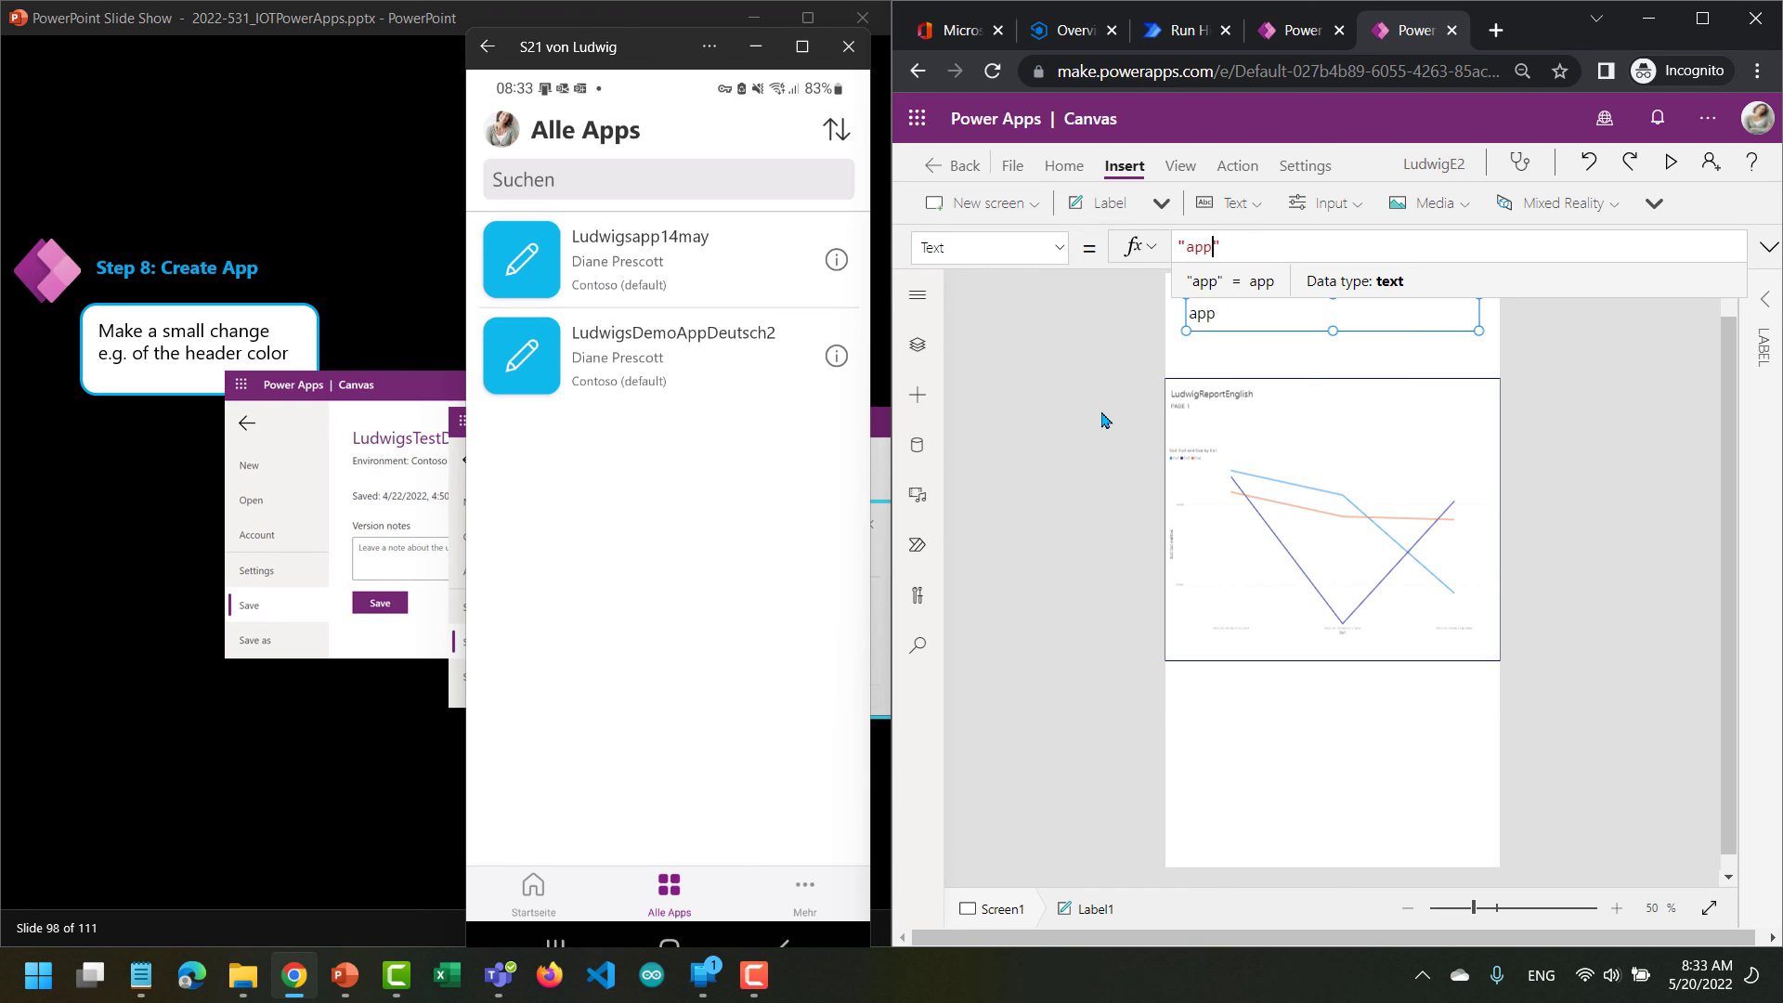
Save the changed LudwigE2 app and publish this version.
click(1019, 172)
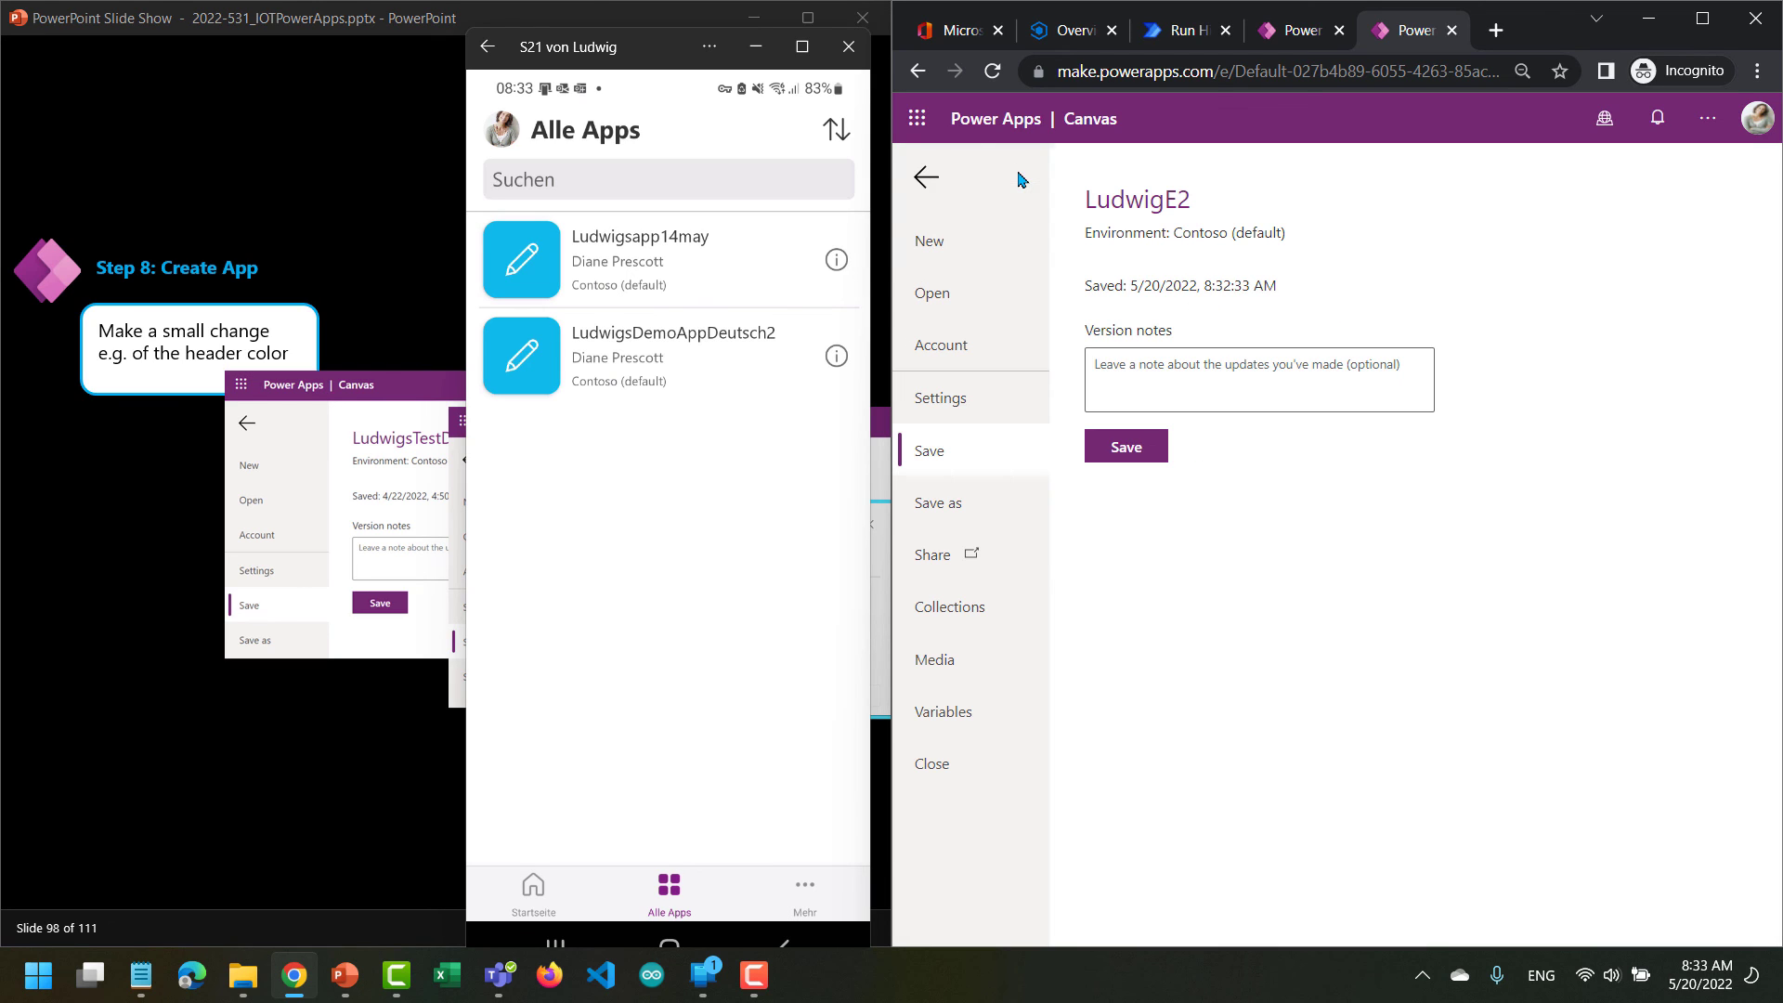
click(1118, 452)
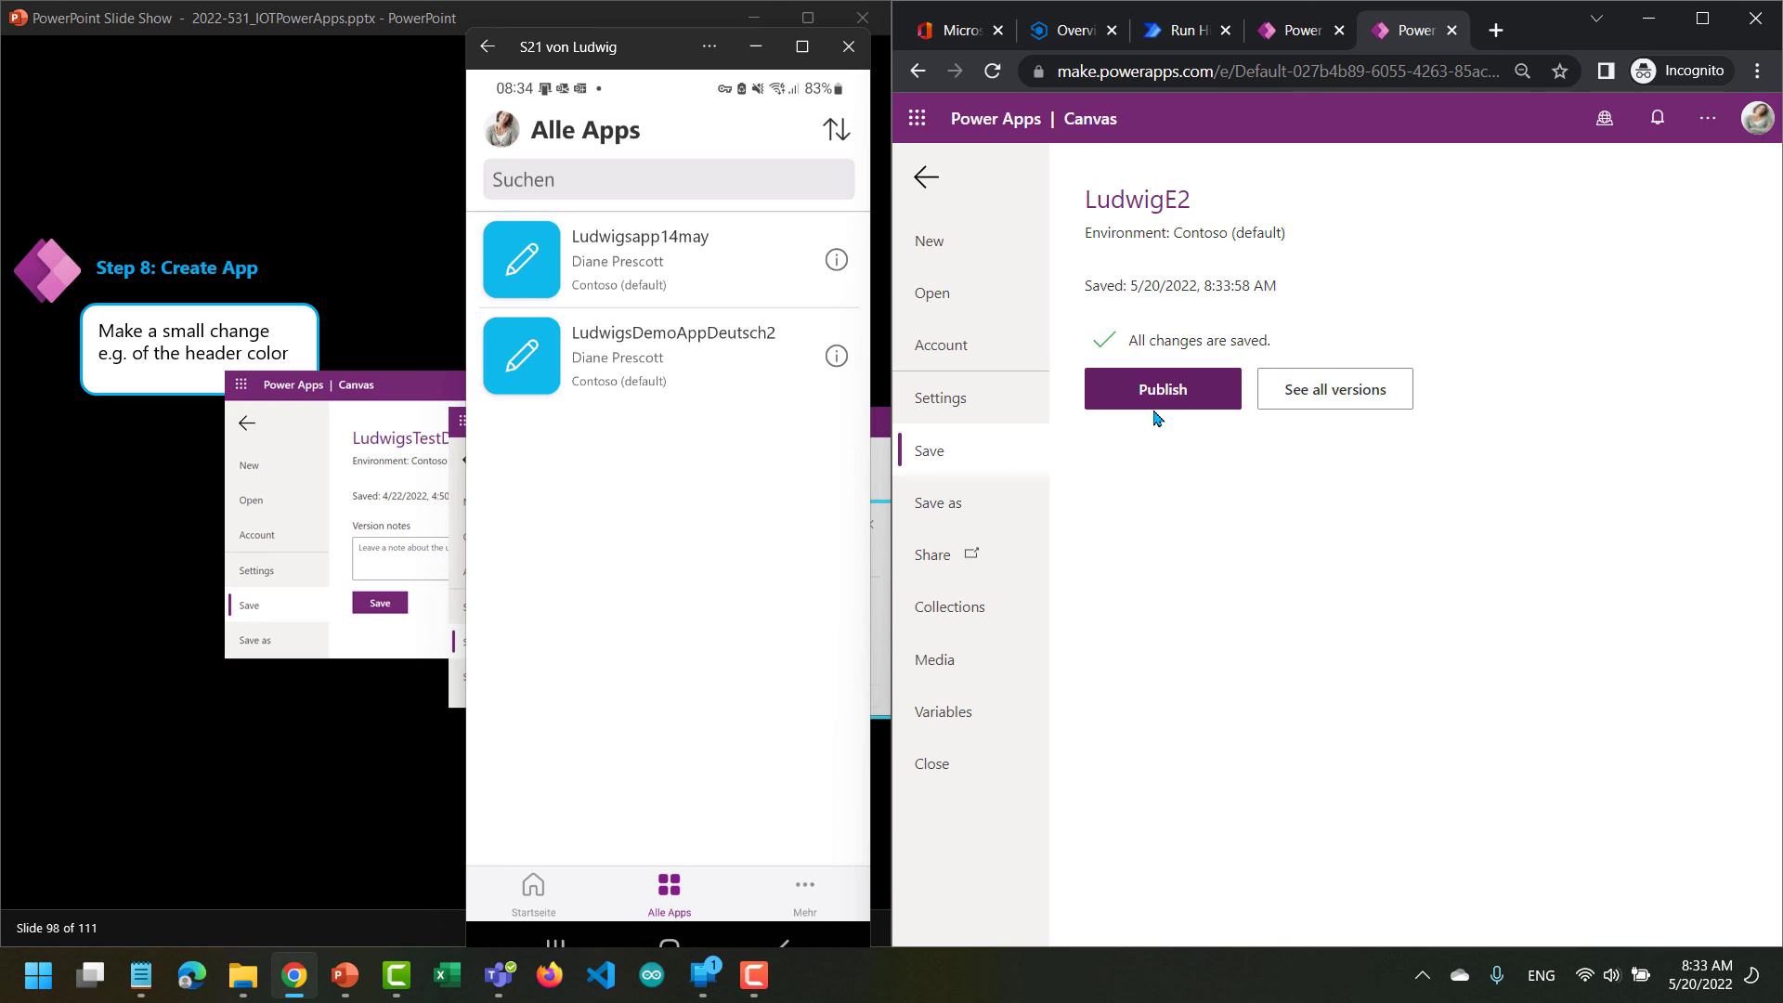
click(1159, 390)
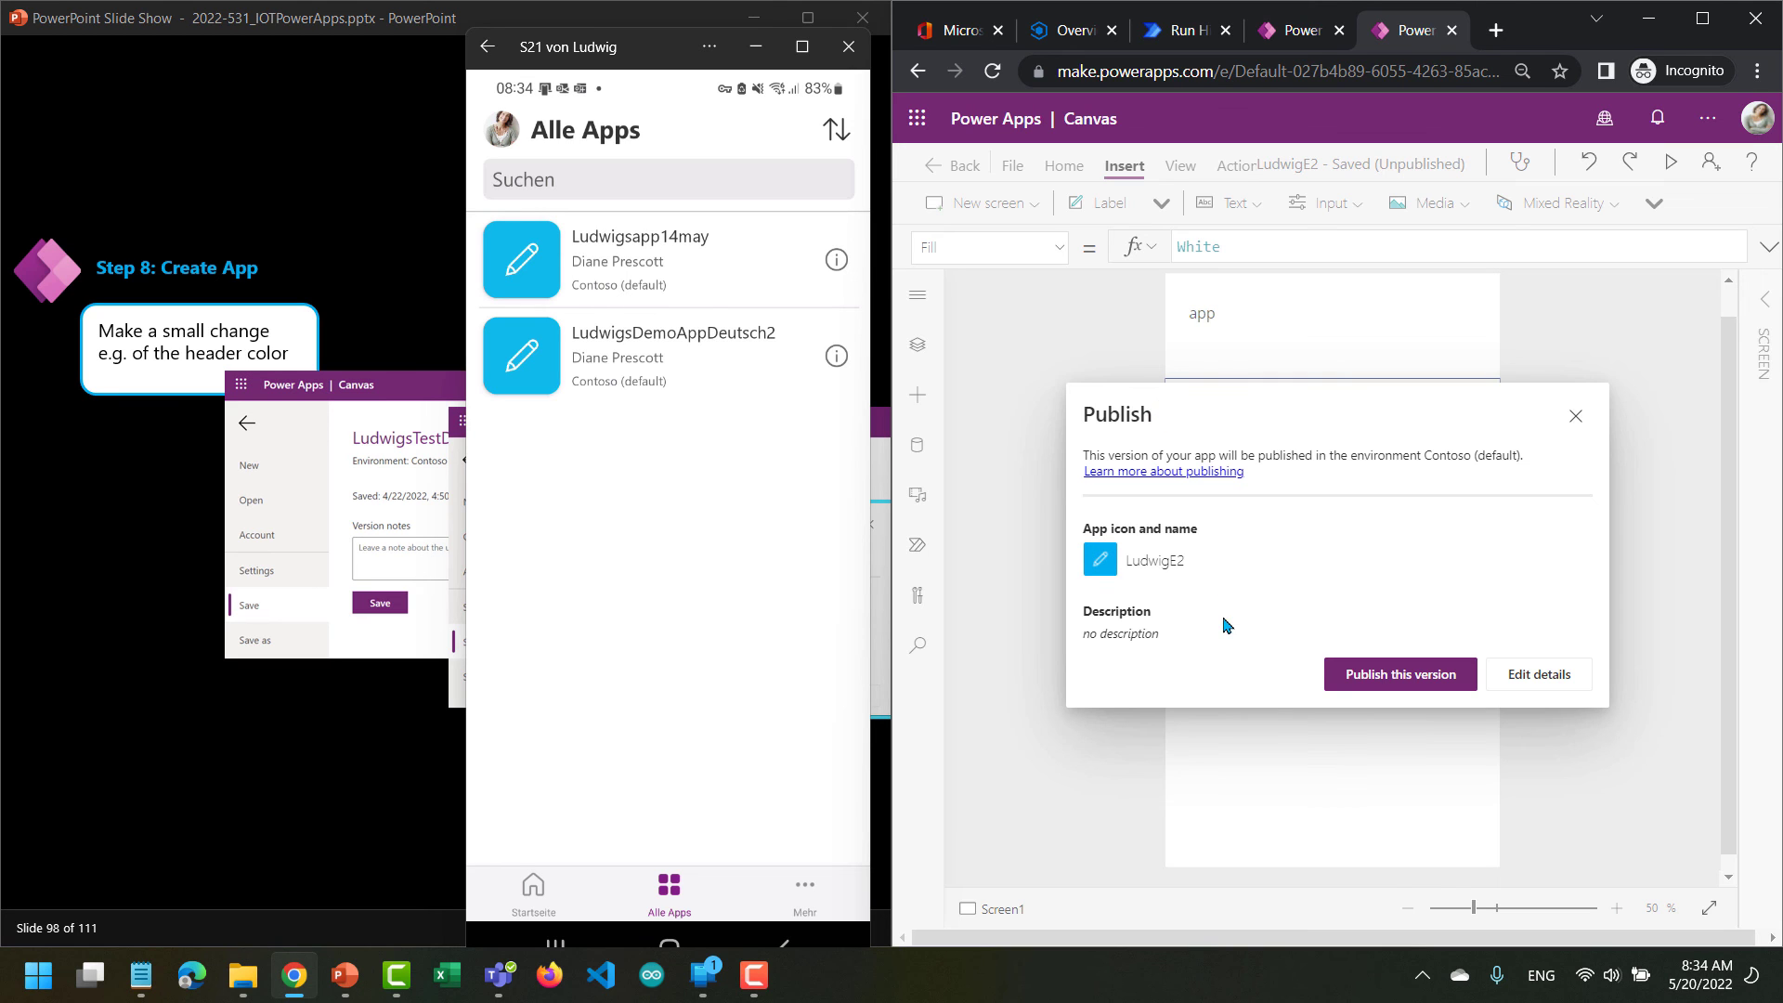
click(1353, 679)
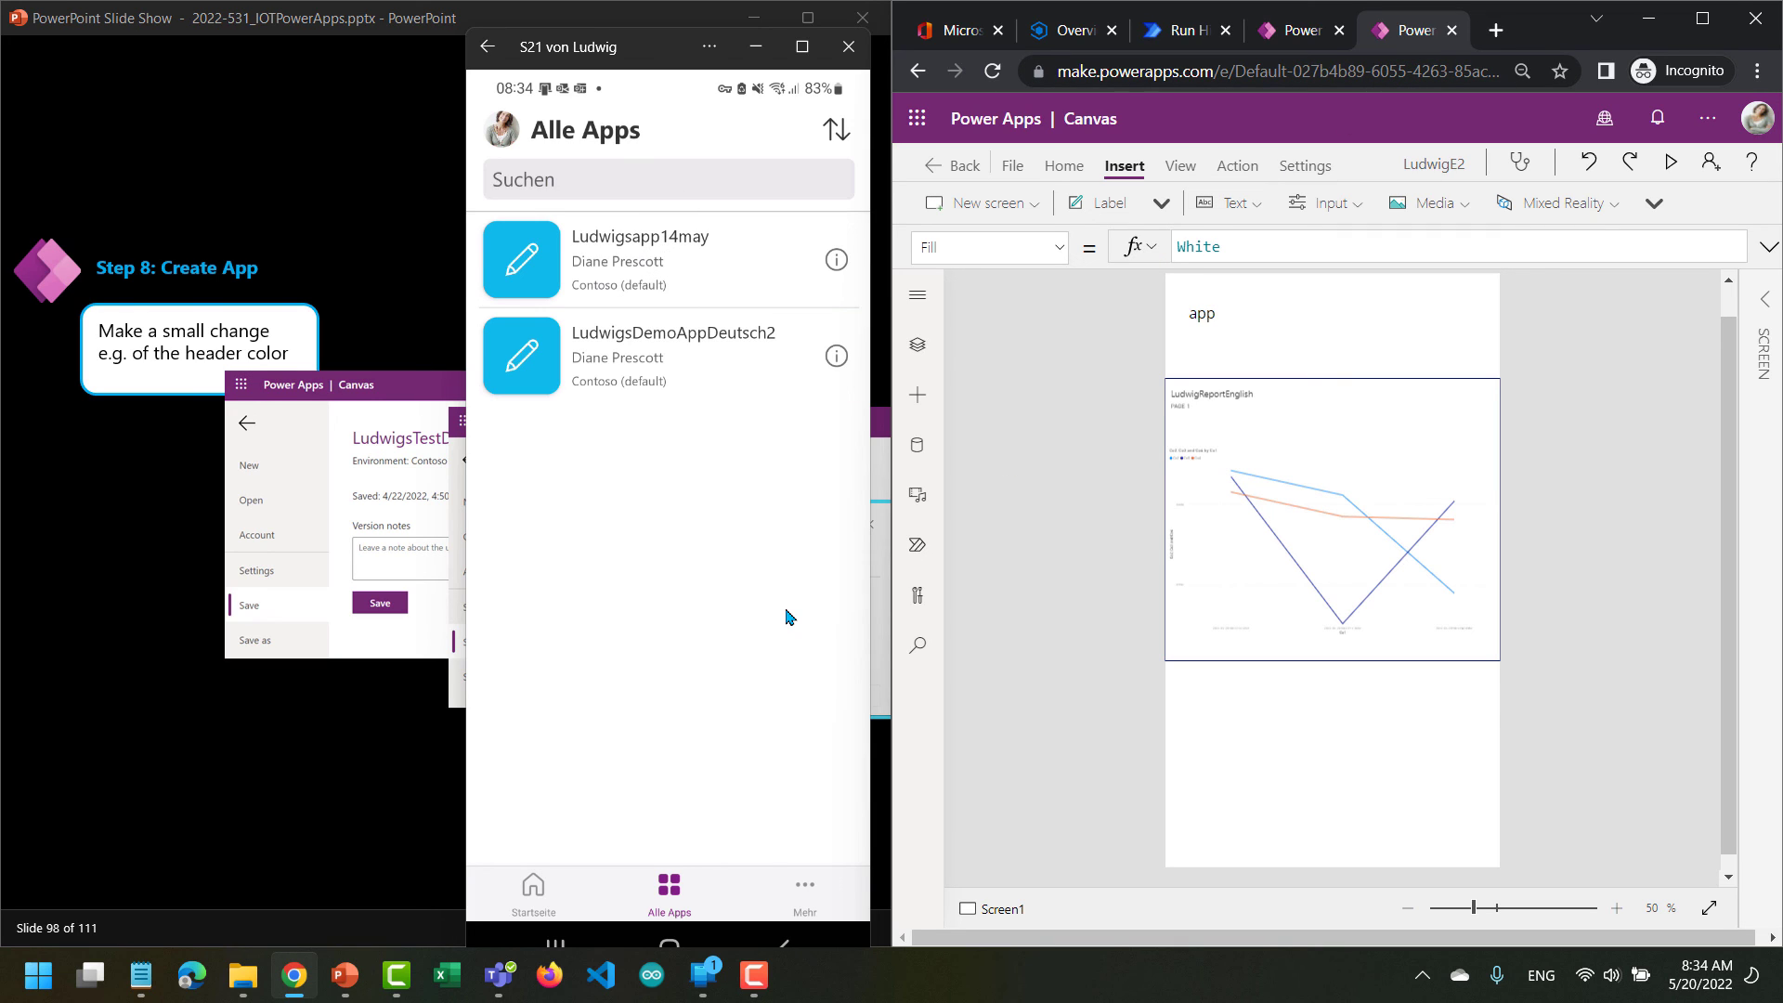
Check the home page and the full app list in Power Apps on the phone for the published app.
click(536, 899)
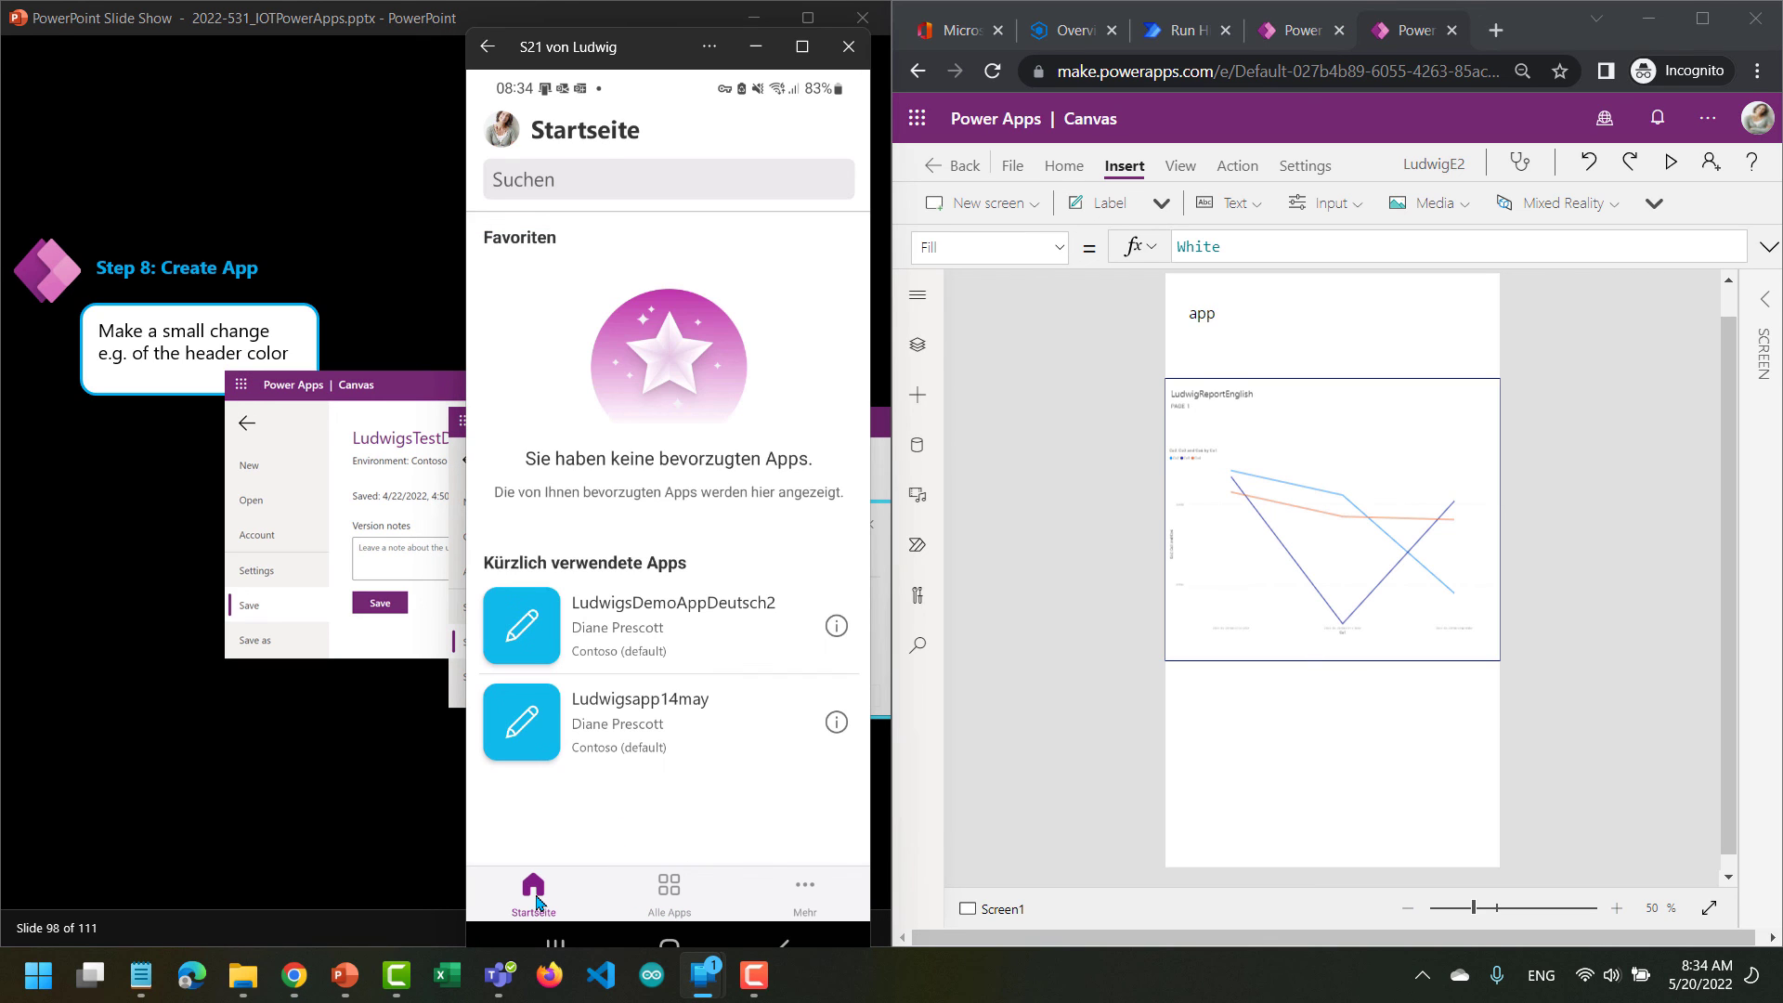
click(670, 902)
click(670, 894)
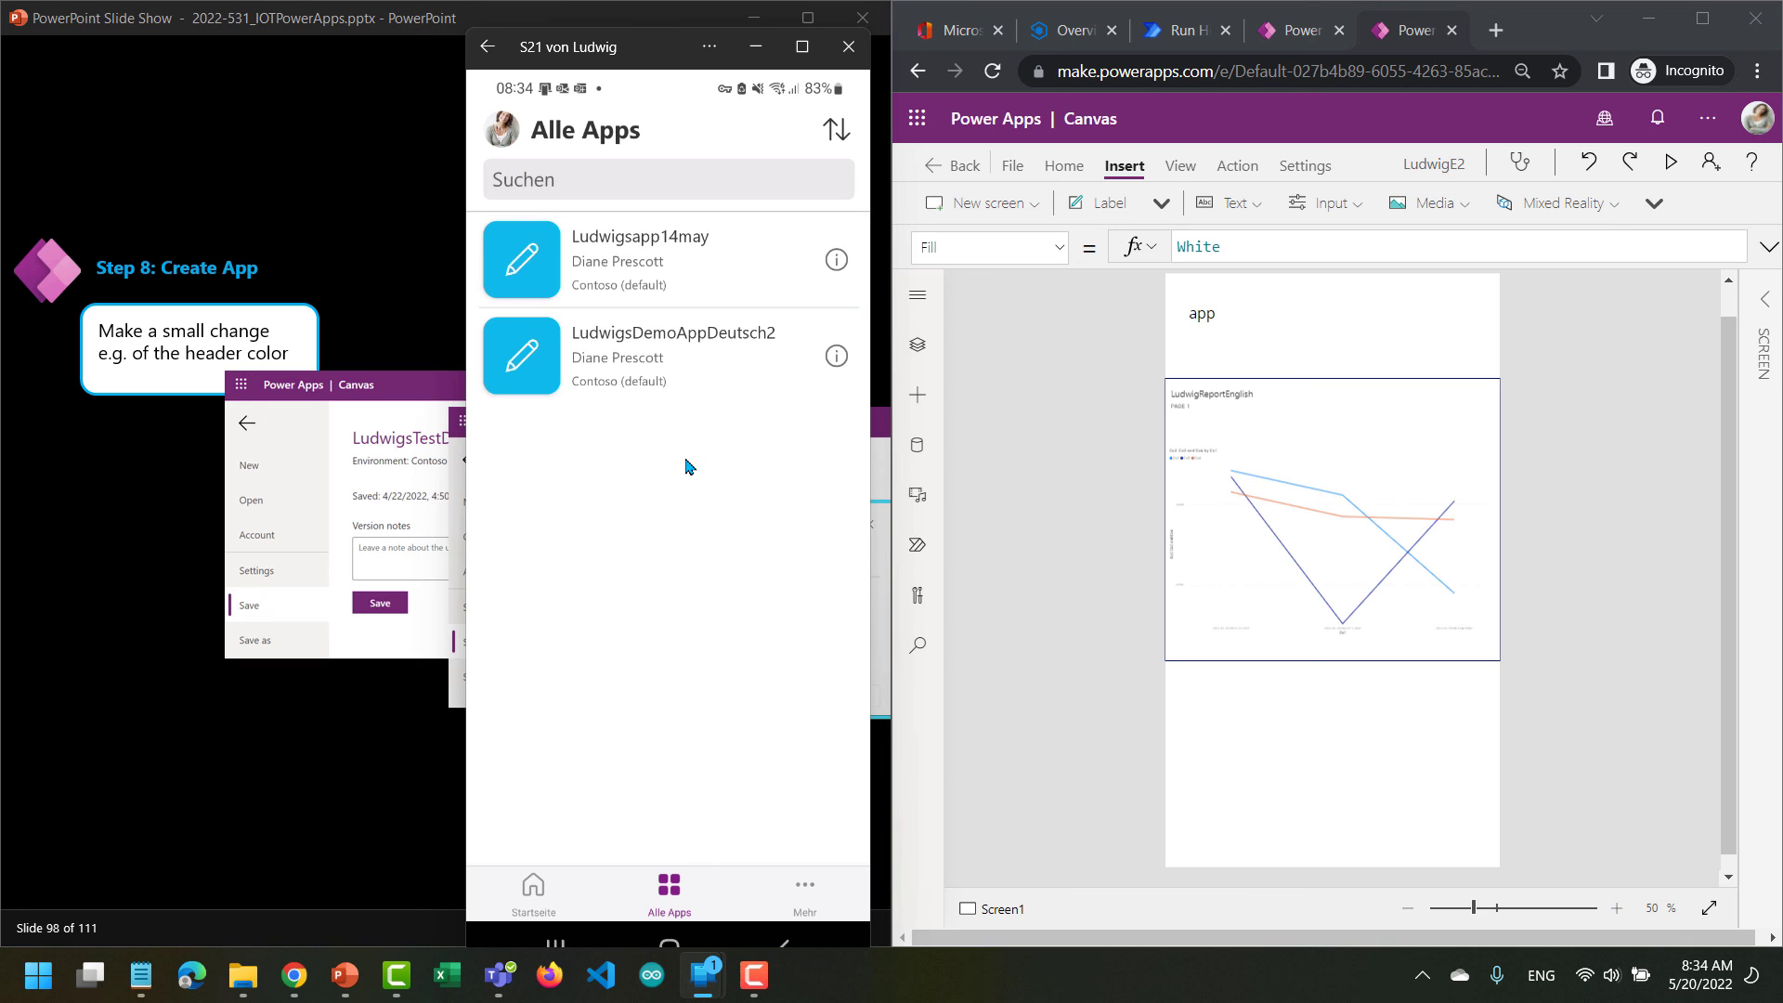
Open LudwigsDemoAppDeutsch2 on the phone, allow its Power BI connection, dismiss the gesture hints to view the report, and close the app.
click(614, 362)
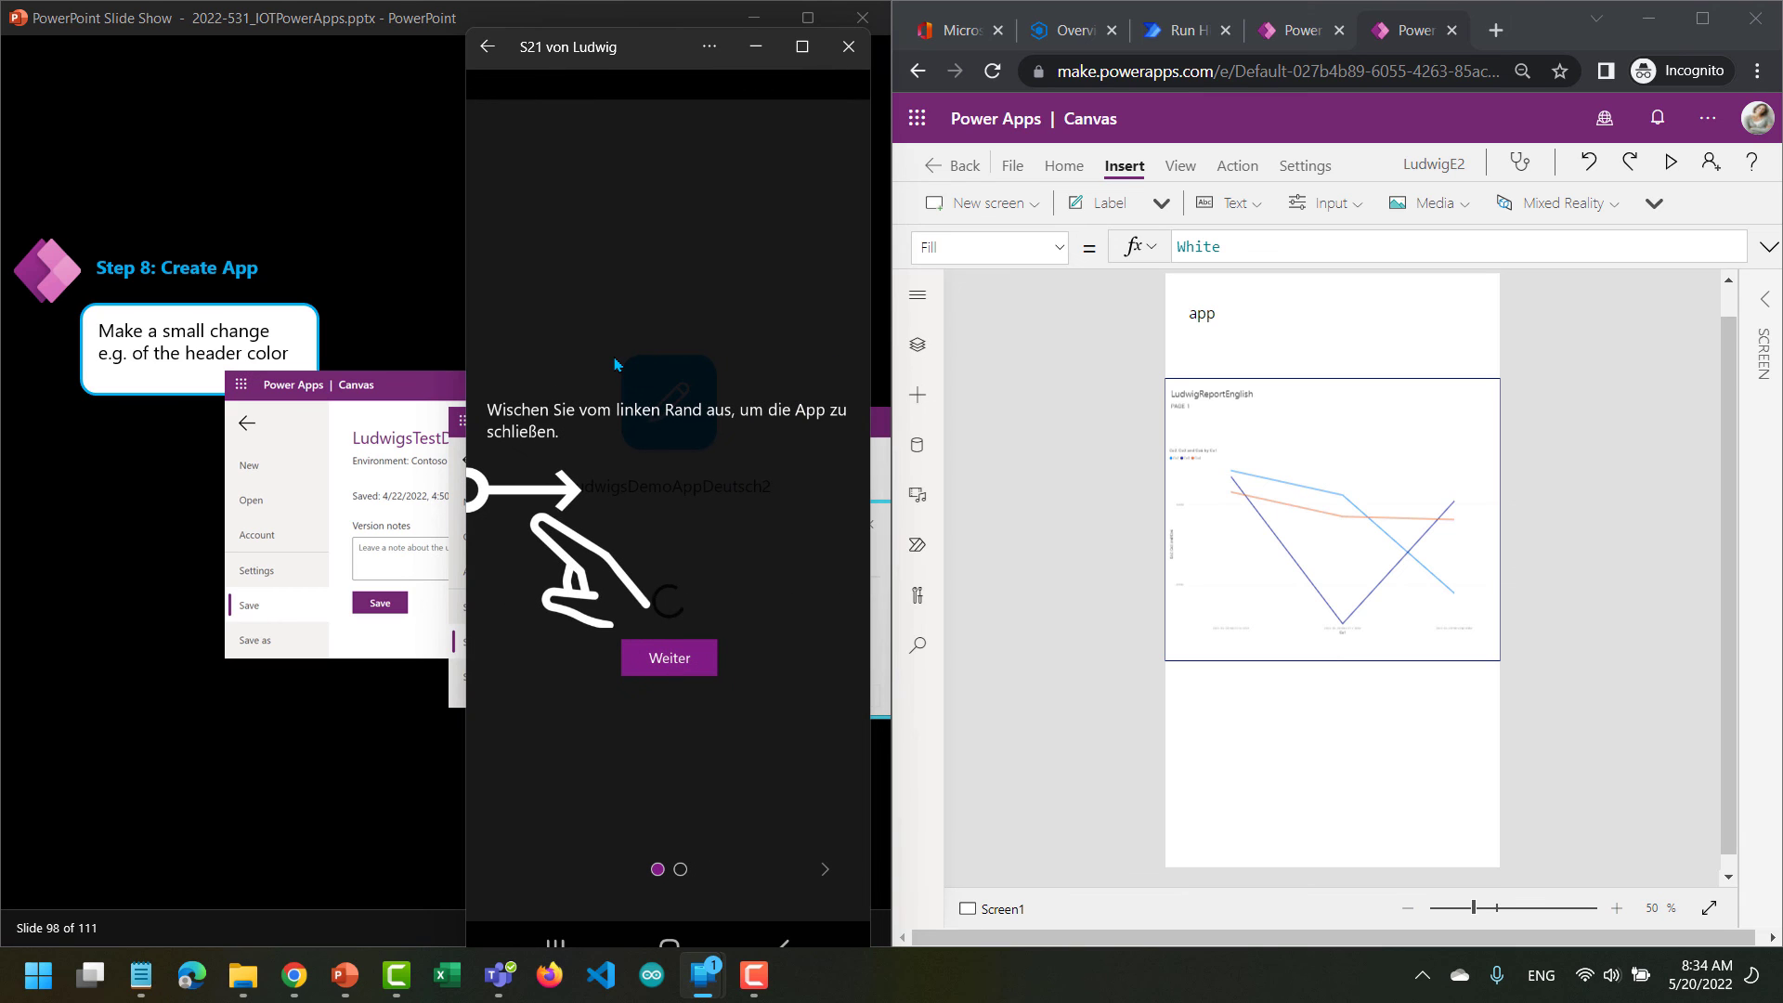
click(669, 663)
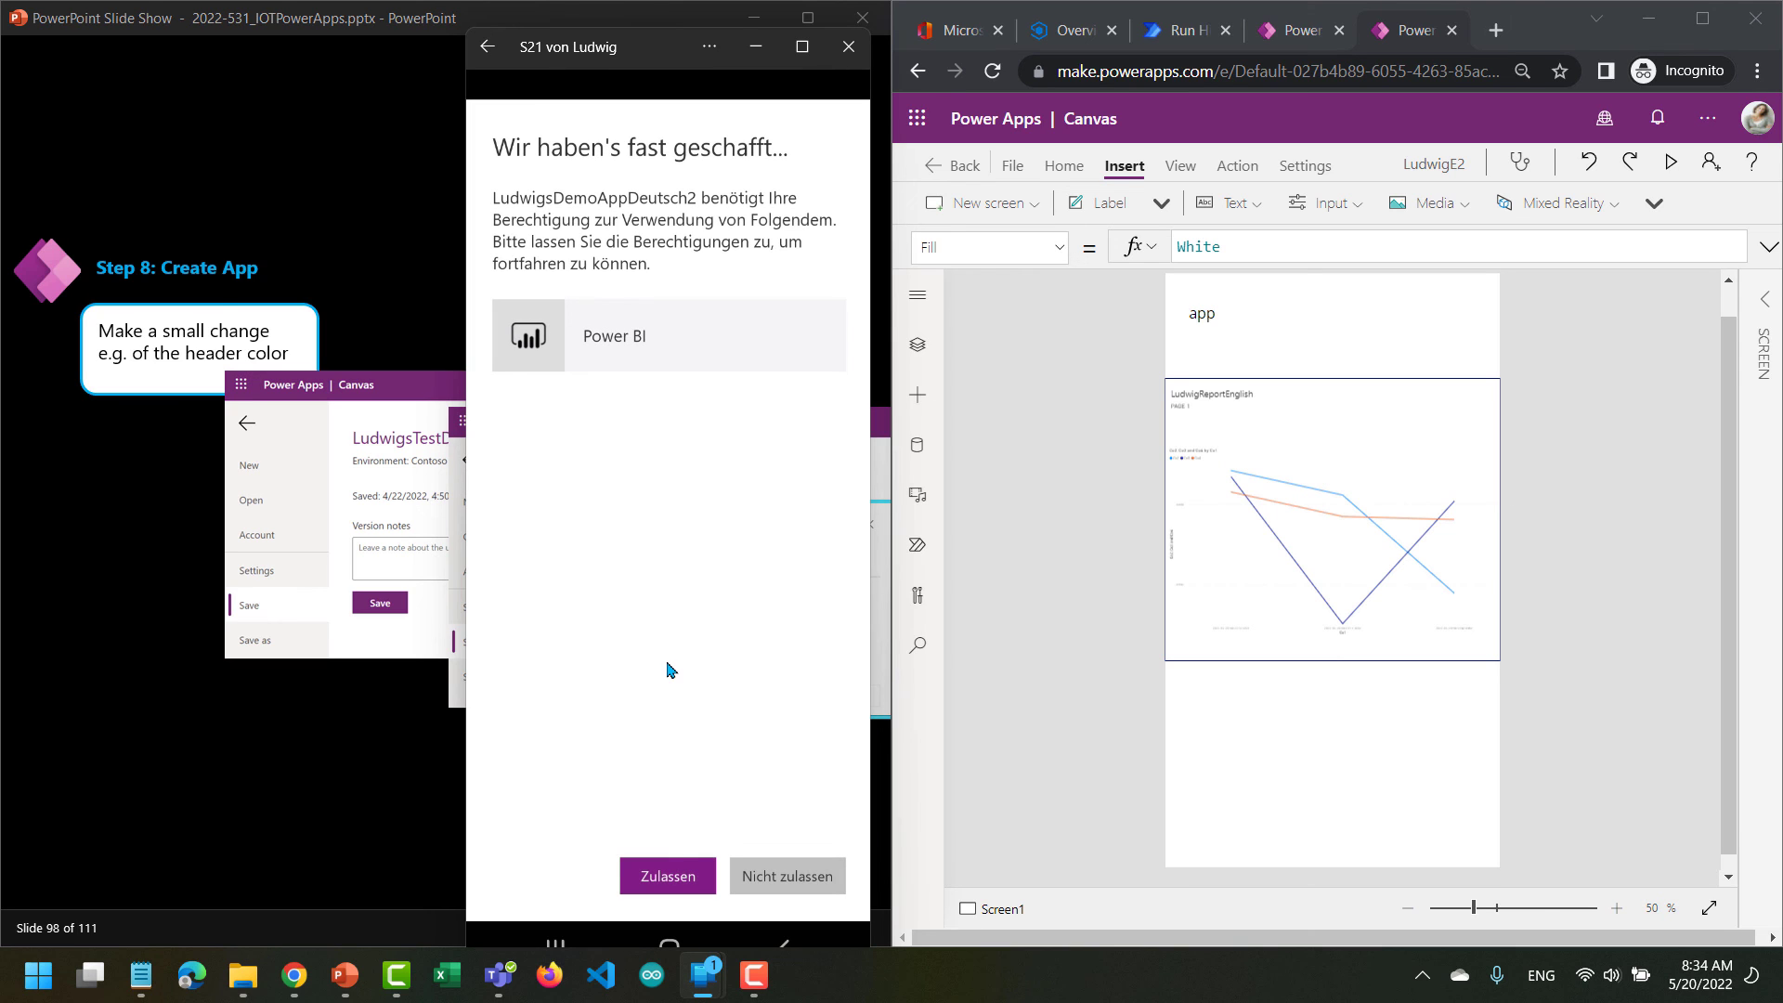
click(668, 875)
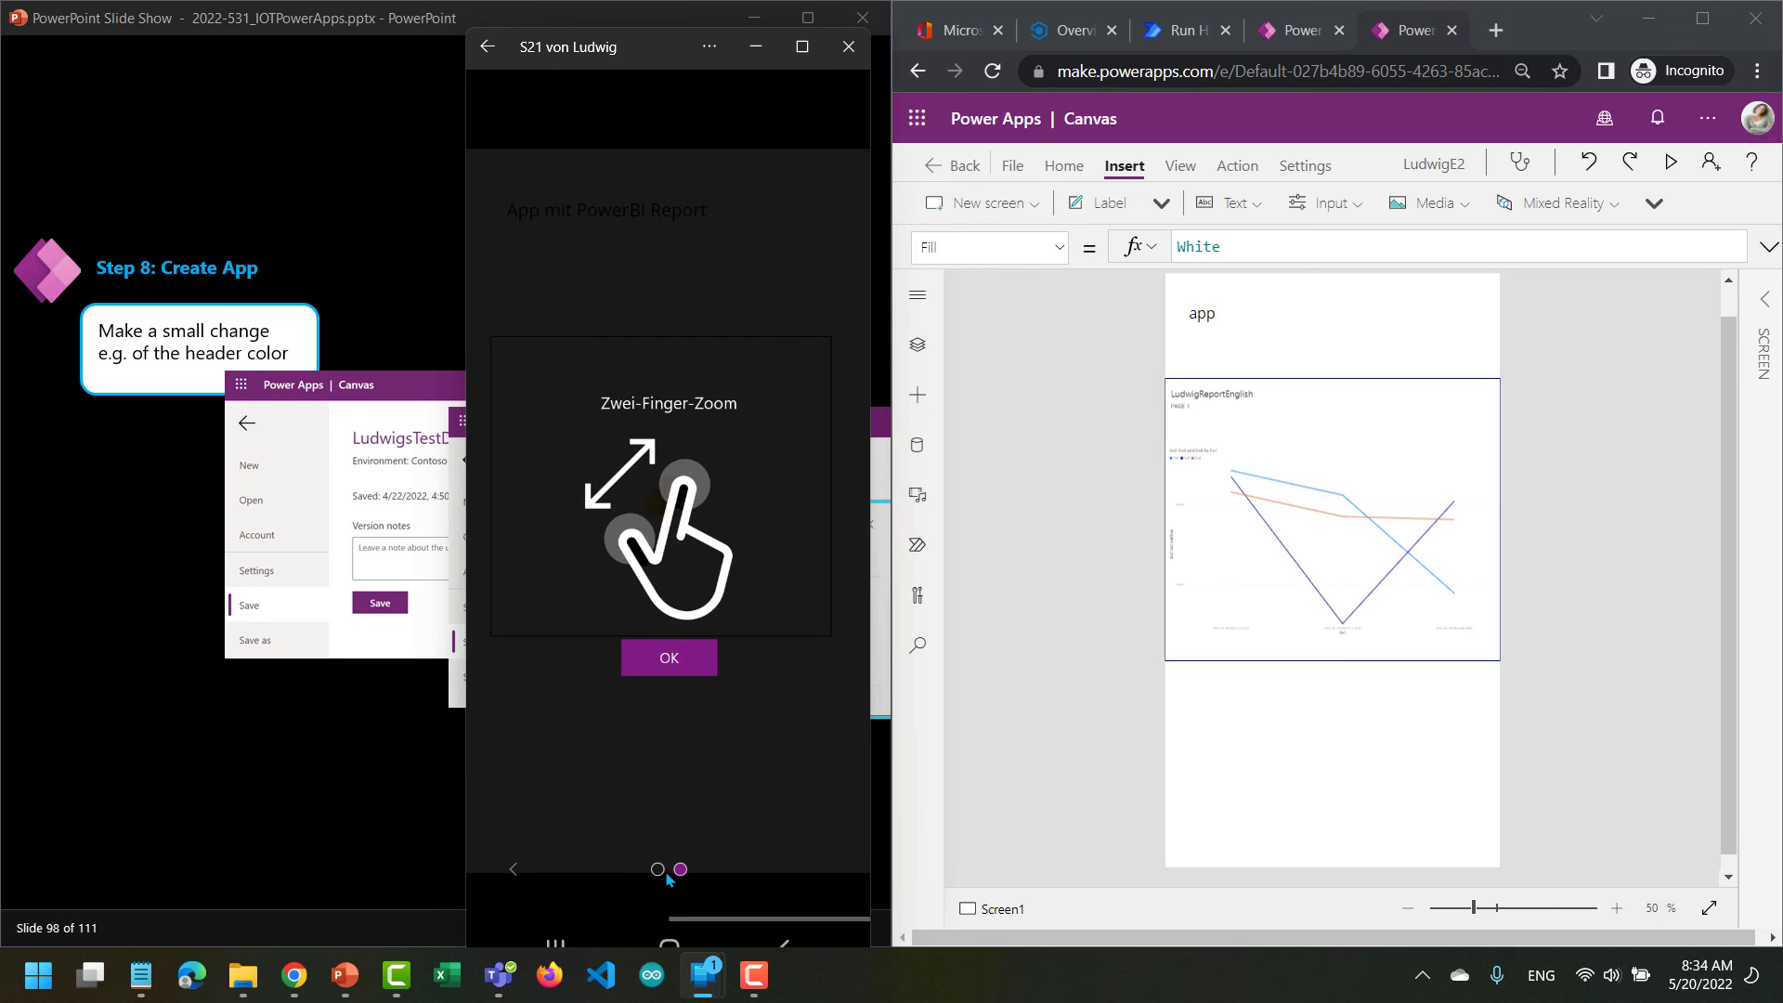
click(655, 669)
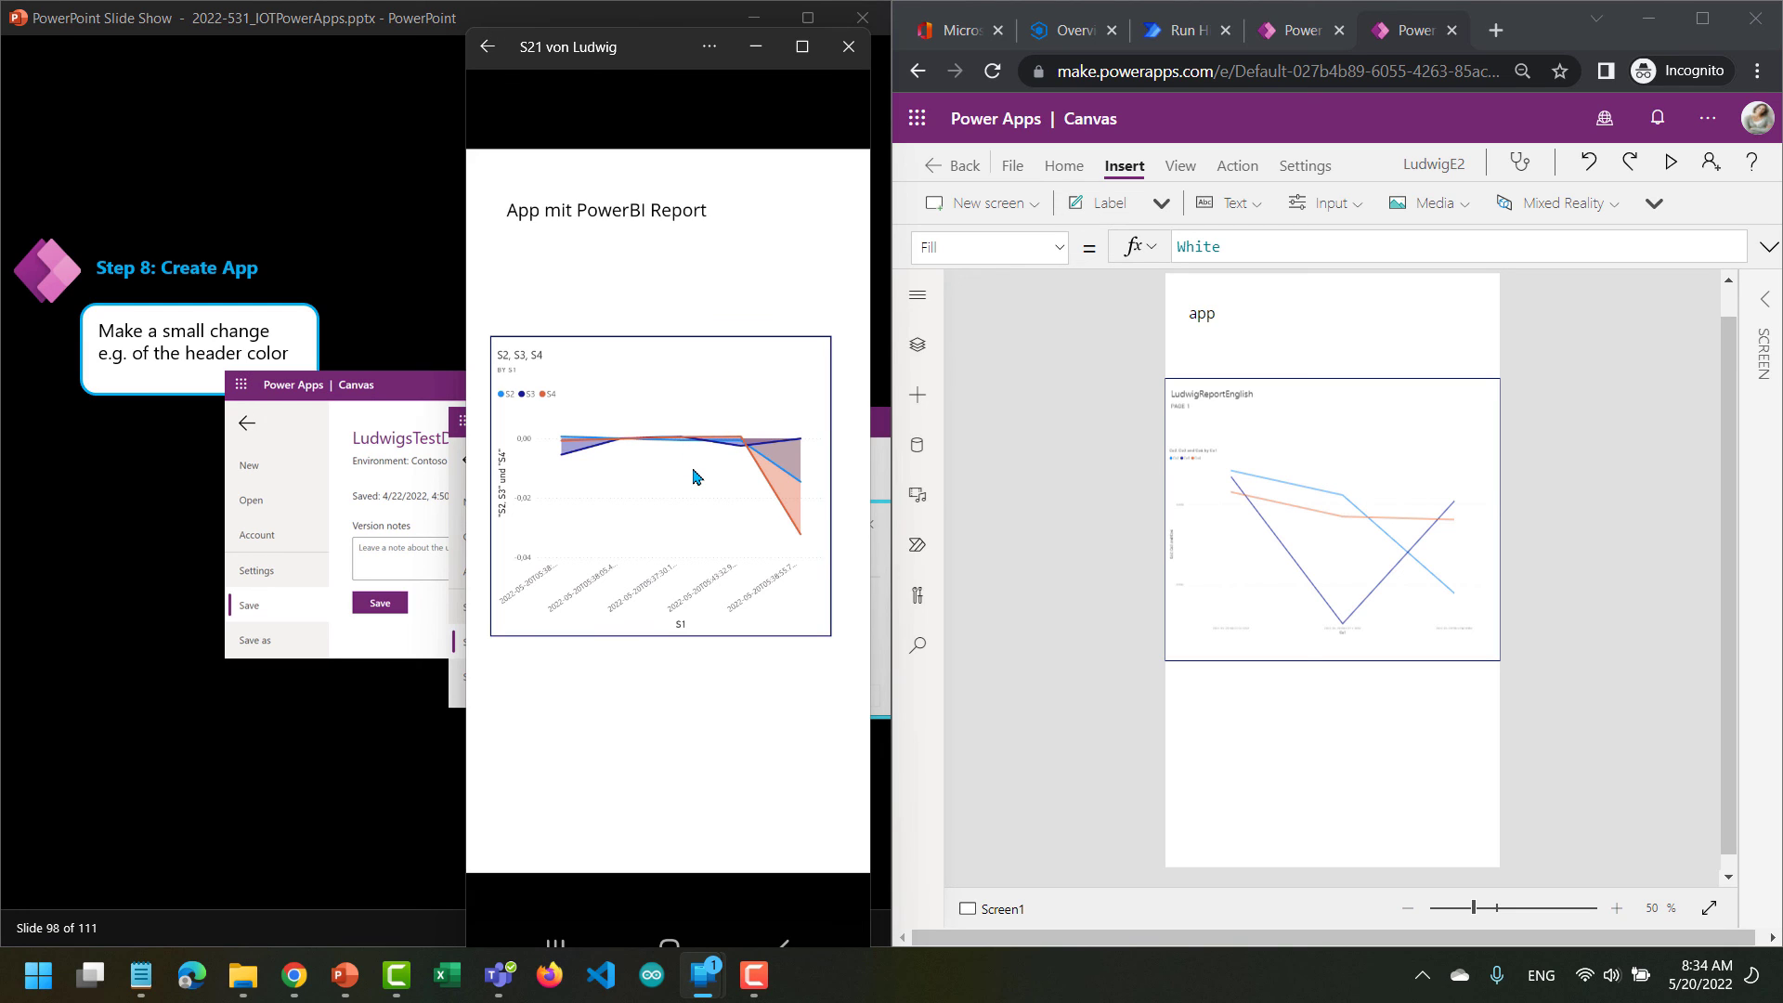
right_click(753, 477)
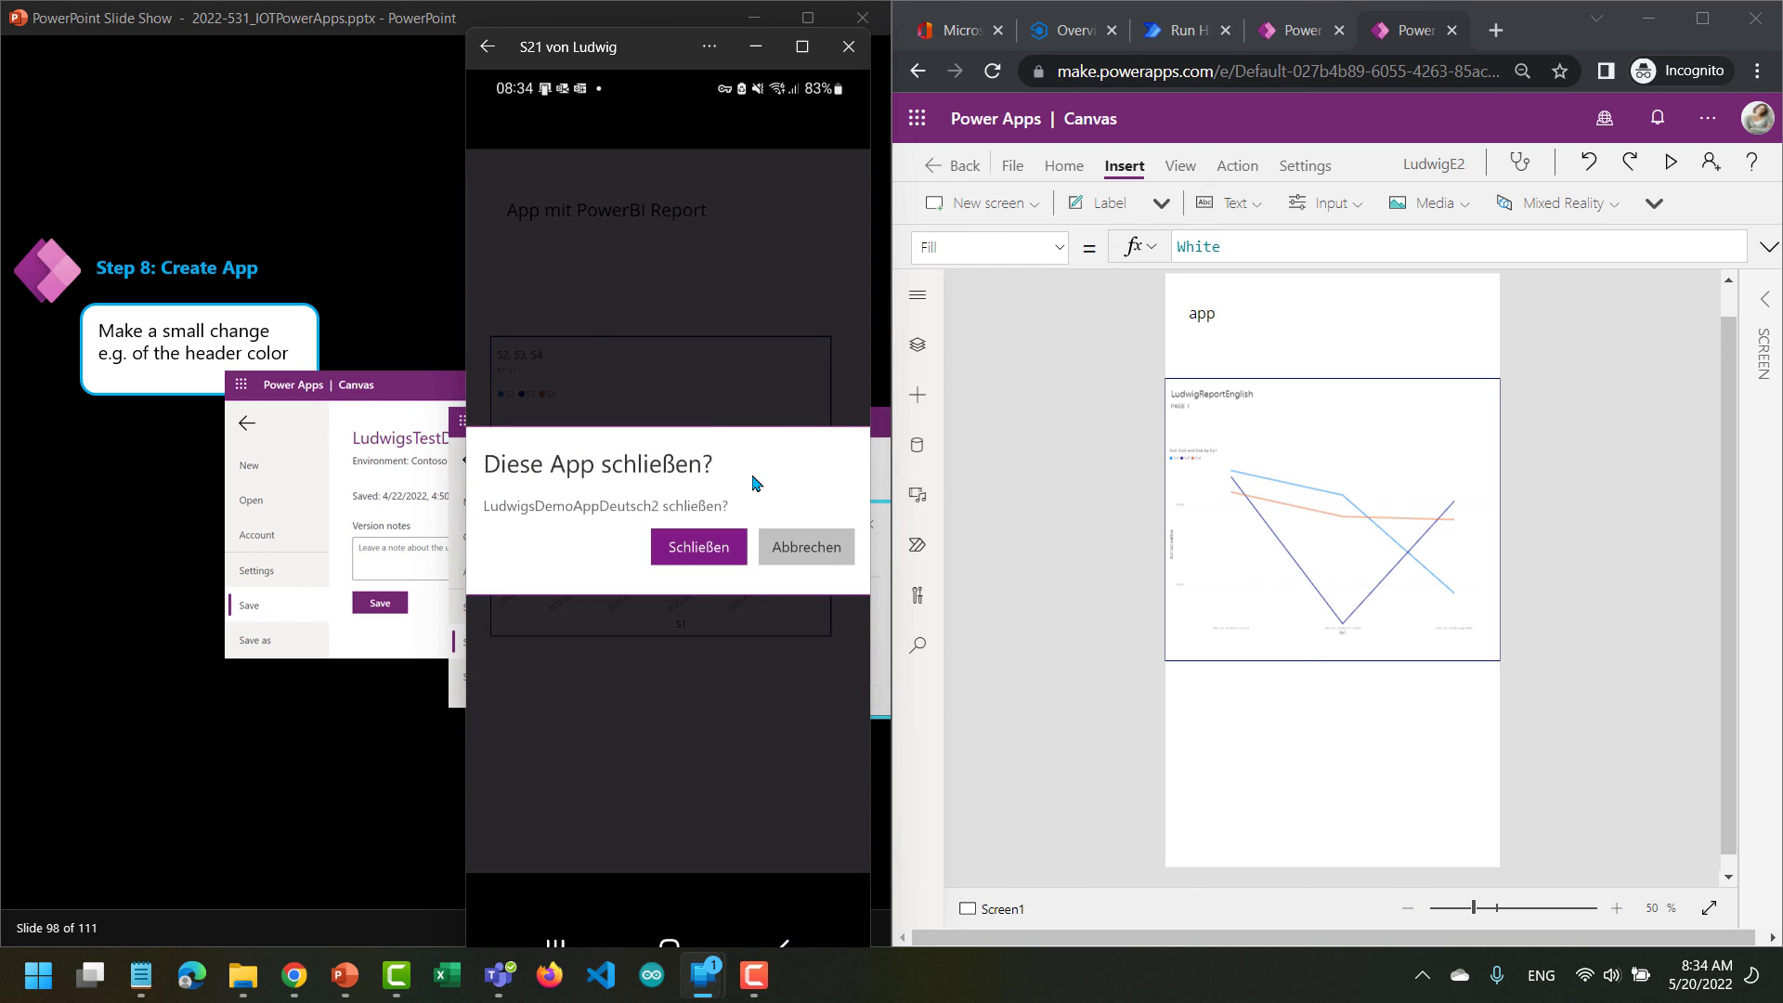
key(Return)
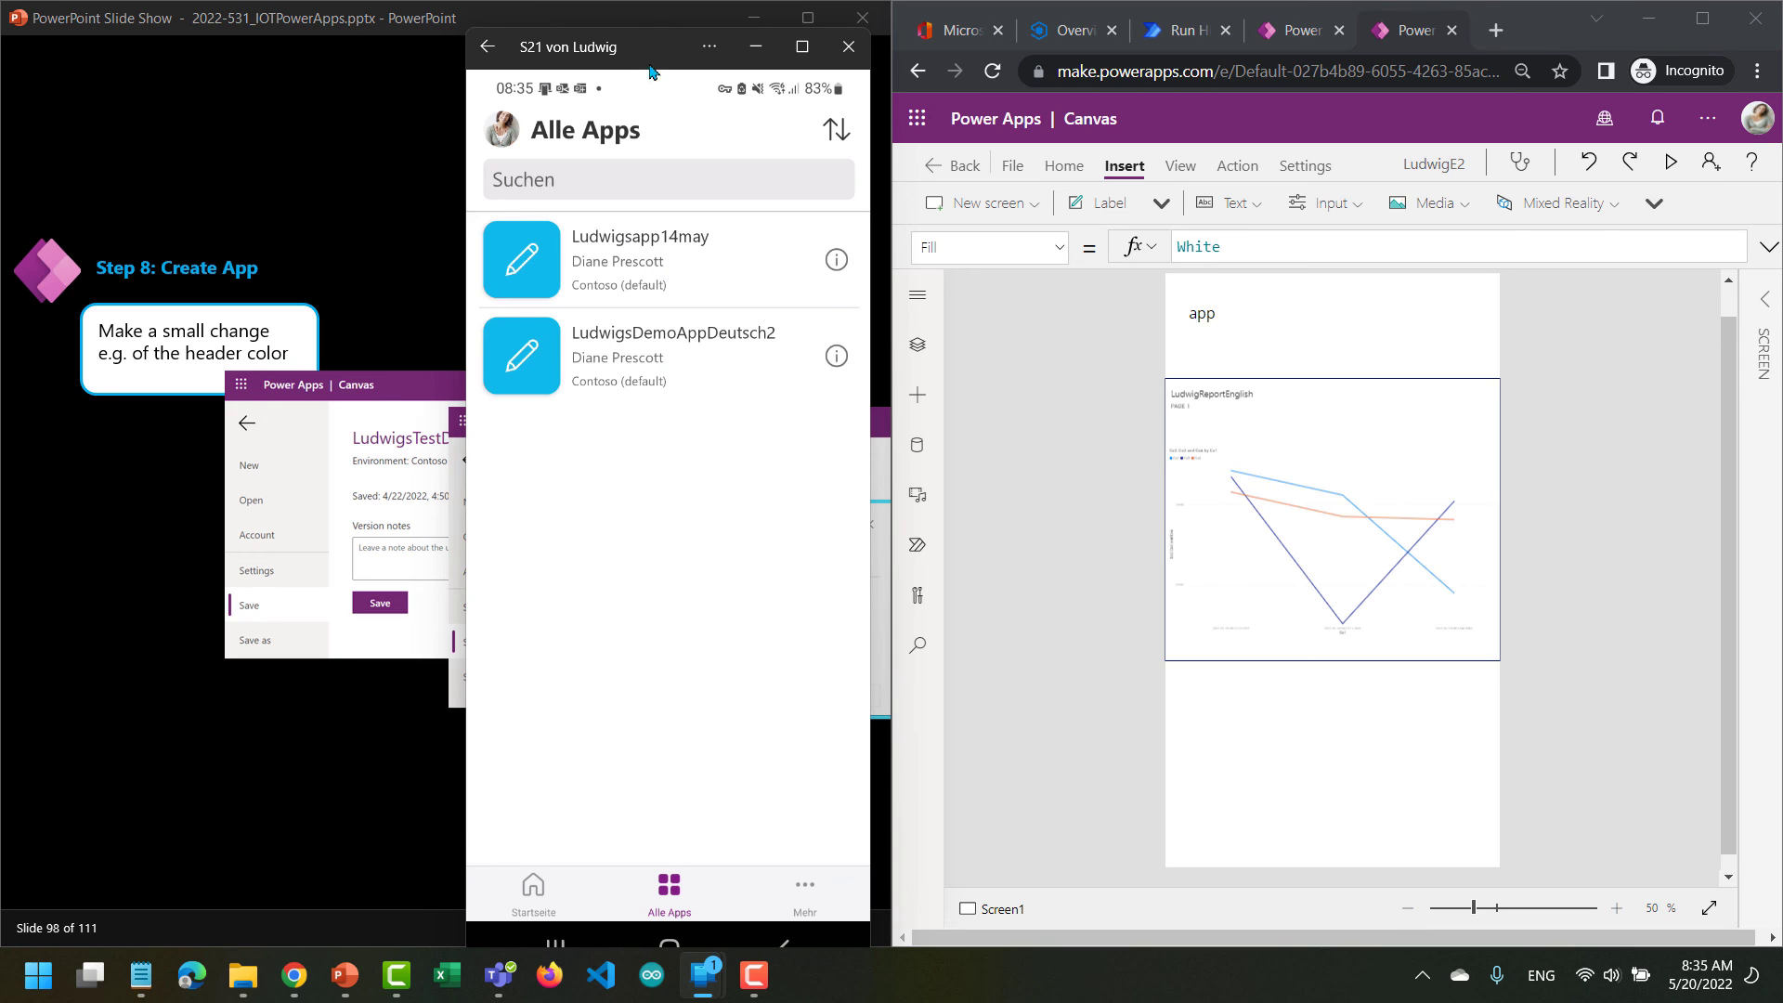
Move the phone mirroring window off the lab slides and advance the slide show through the remaining Step 8 slides to the closing slide.
drag(638, 46, 1122, 47)
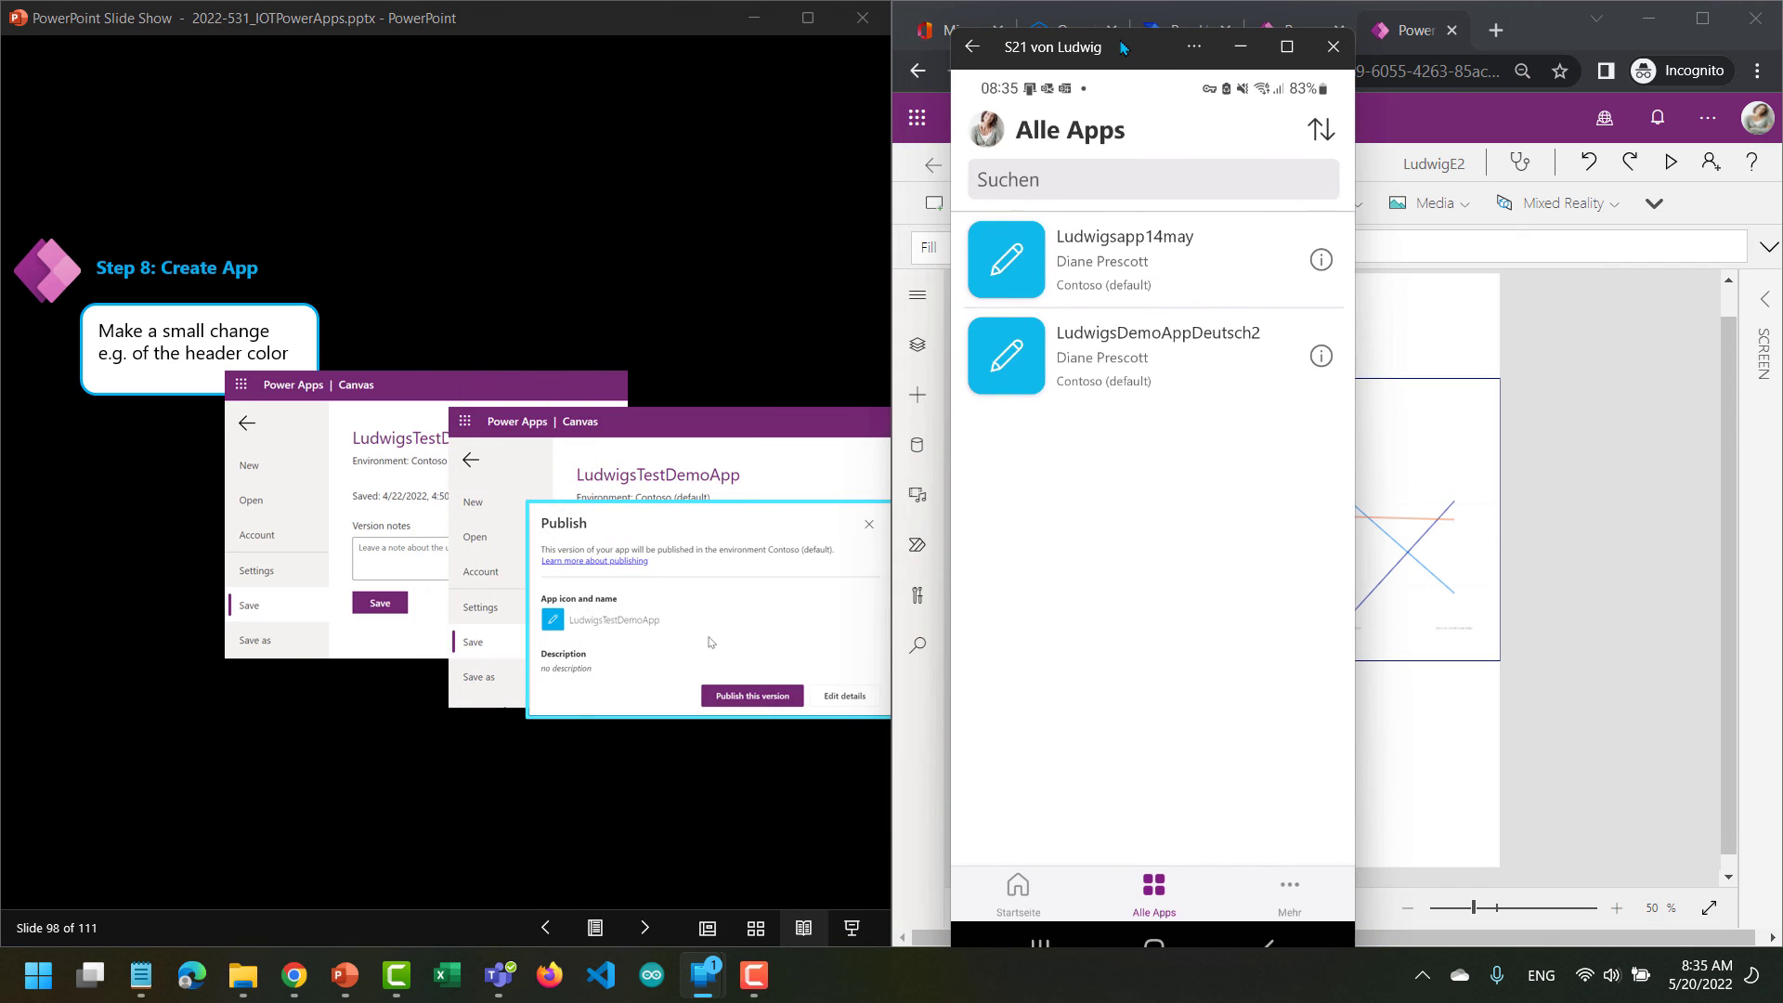
click(641, 932)
click(641, 932)
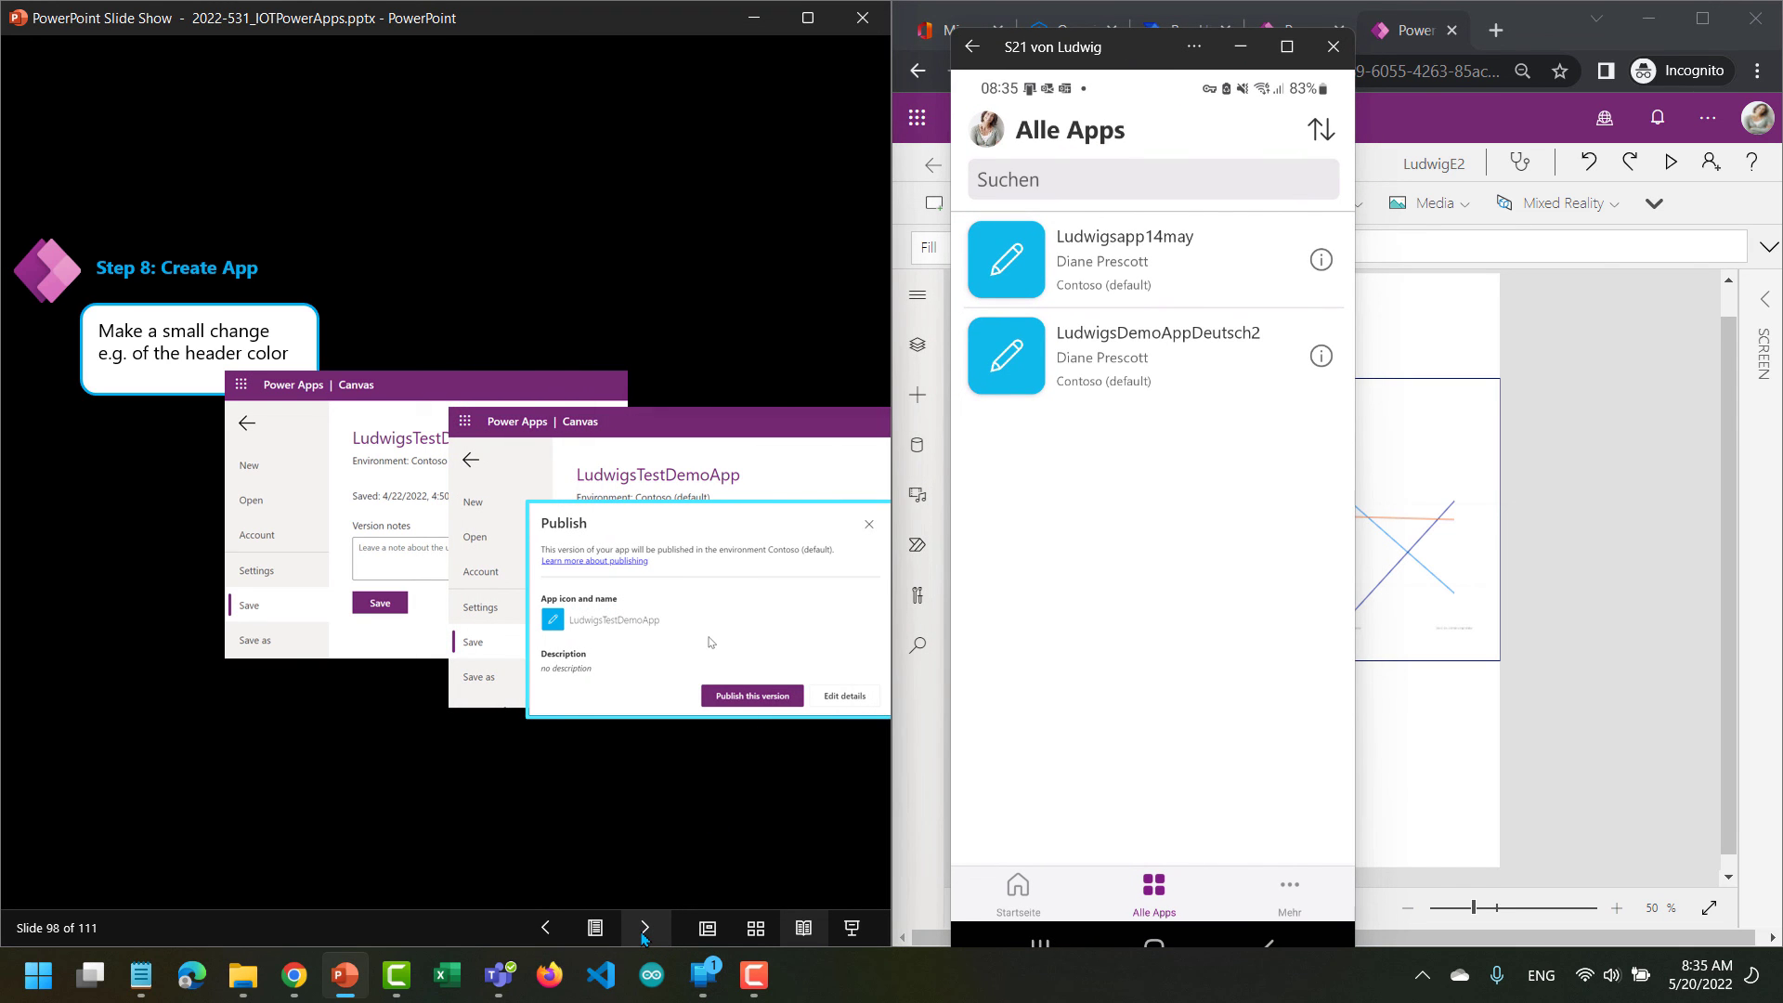
click(641, 932)
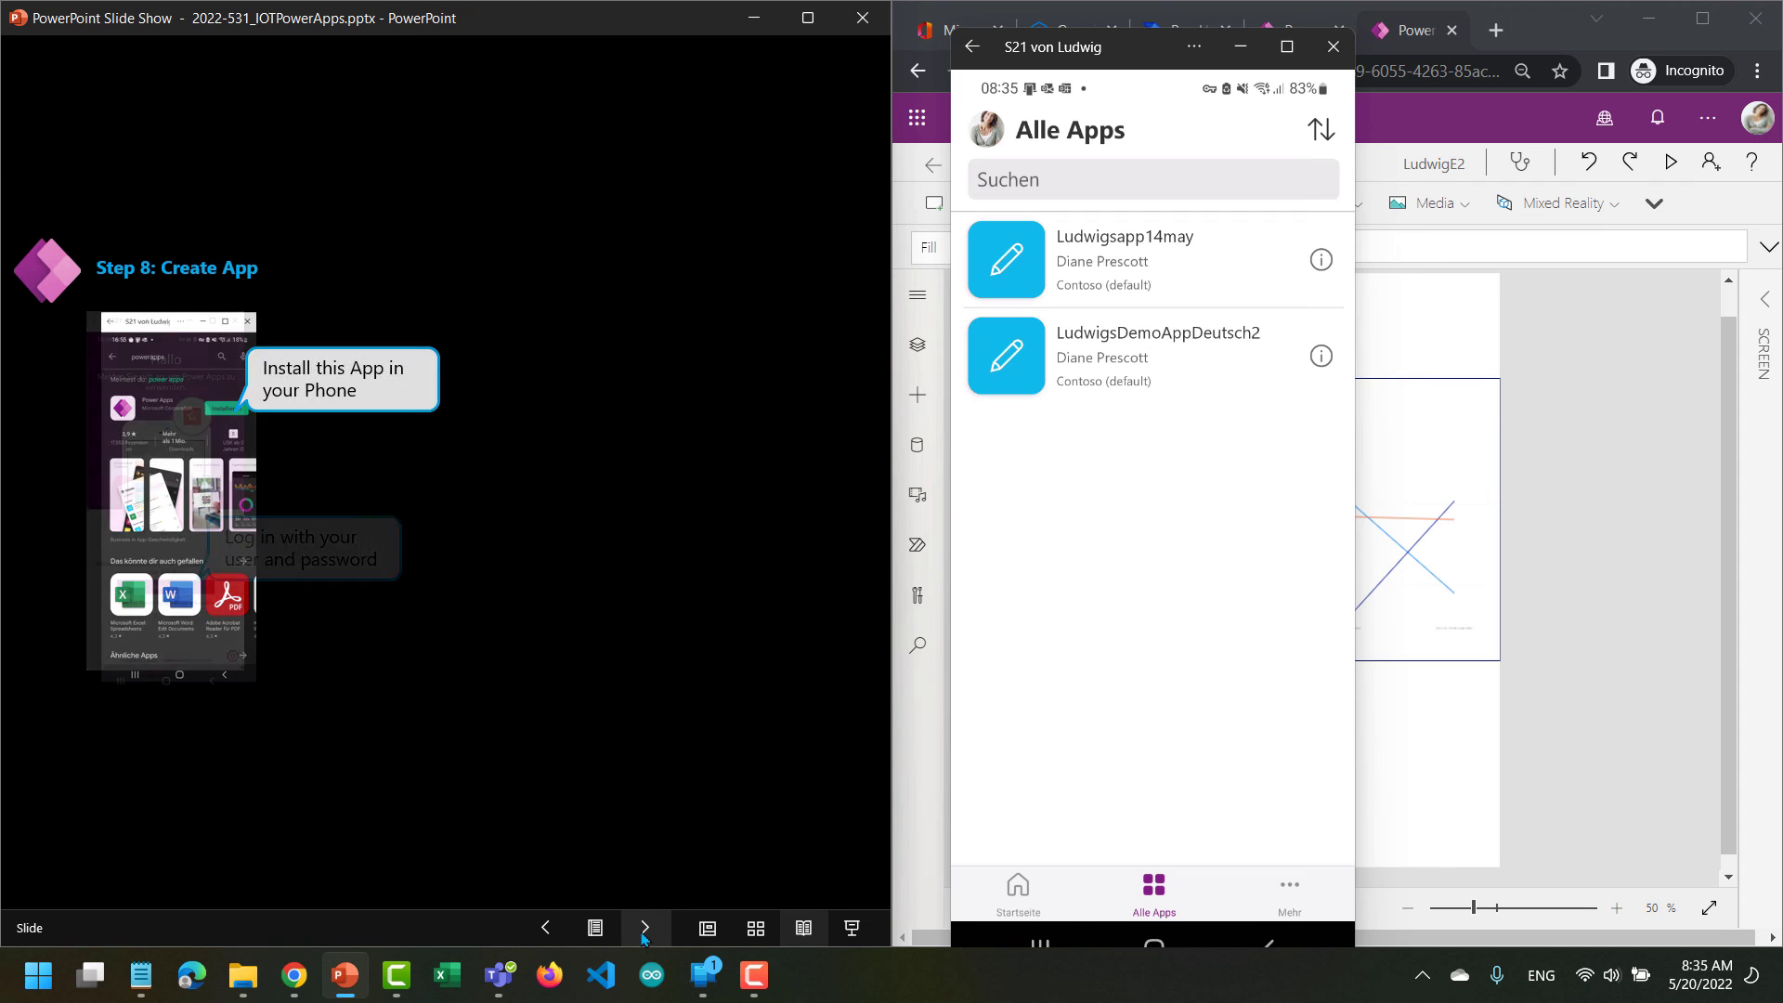
click(642, 932)
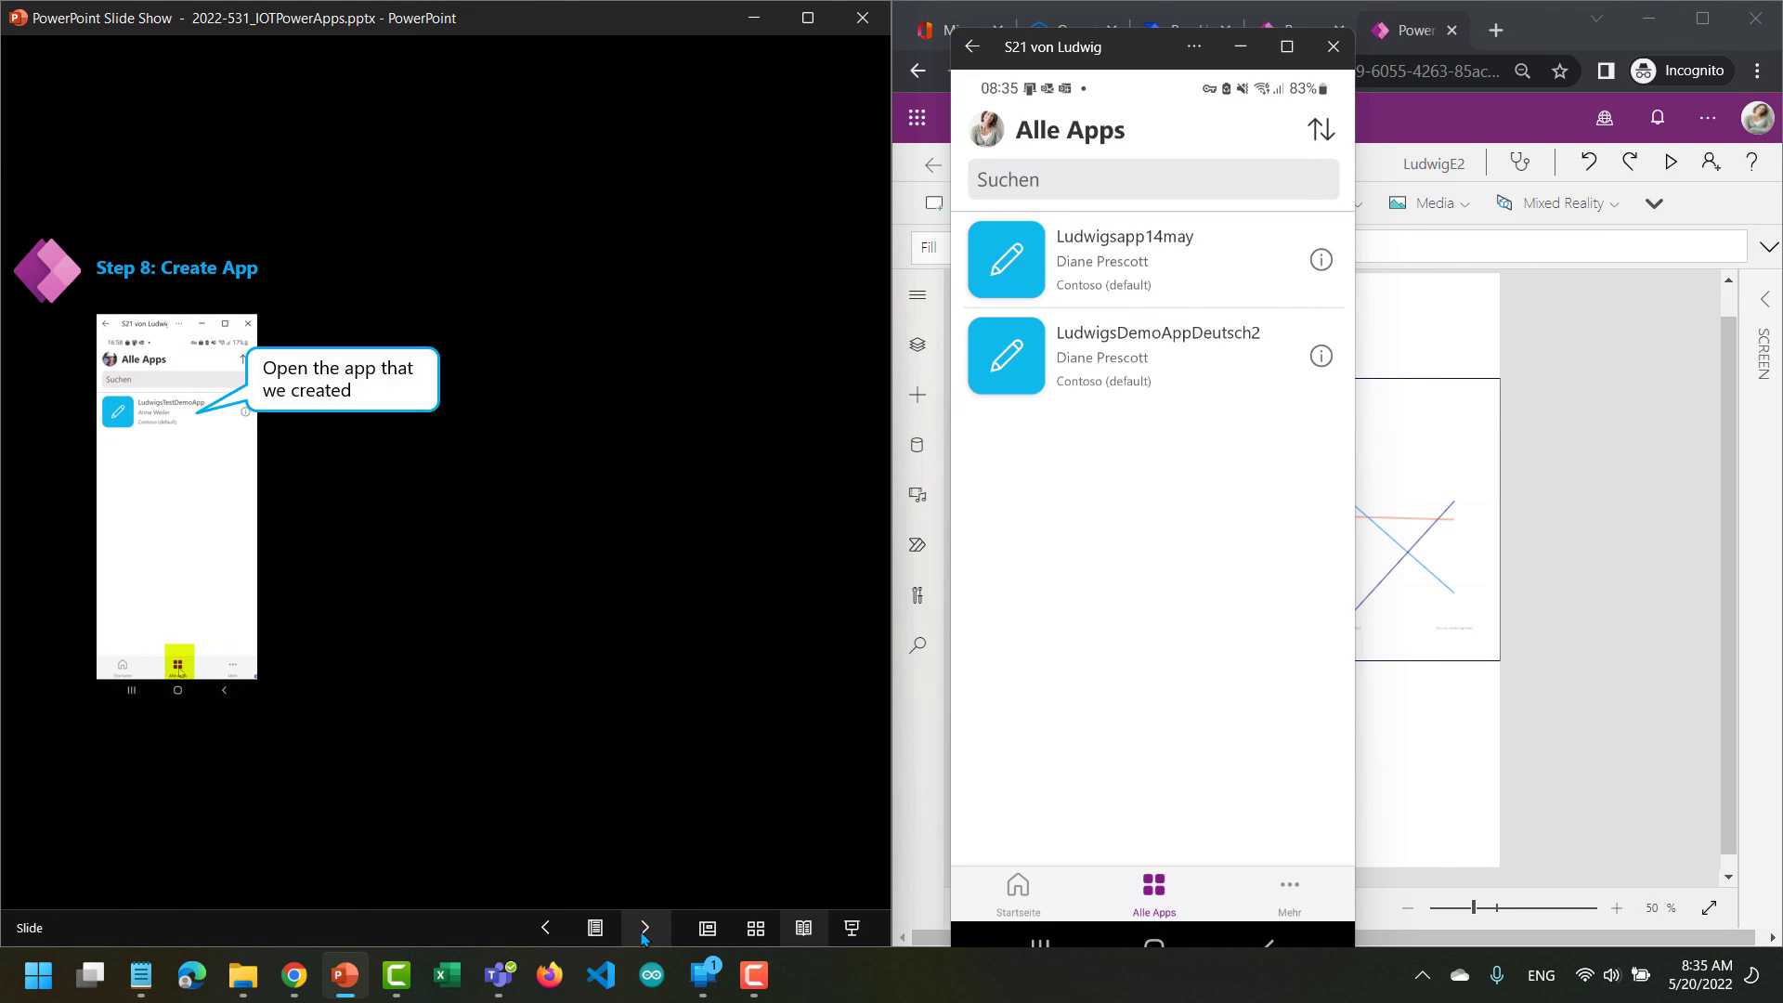
click(641, 932)
click(643, 932)
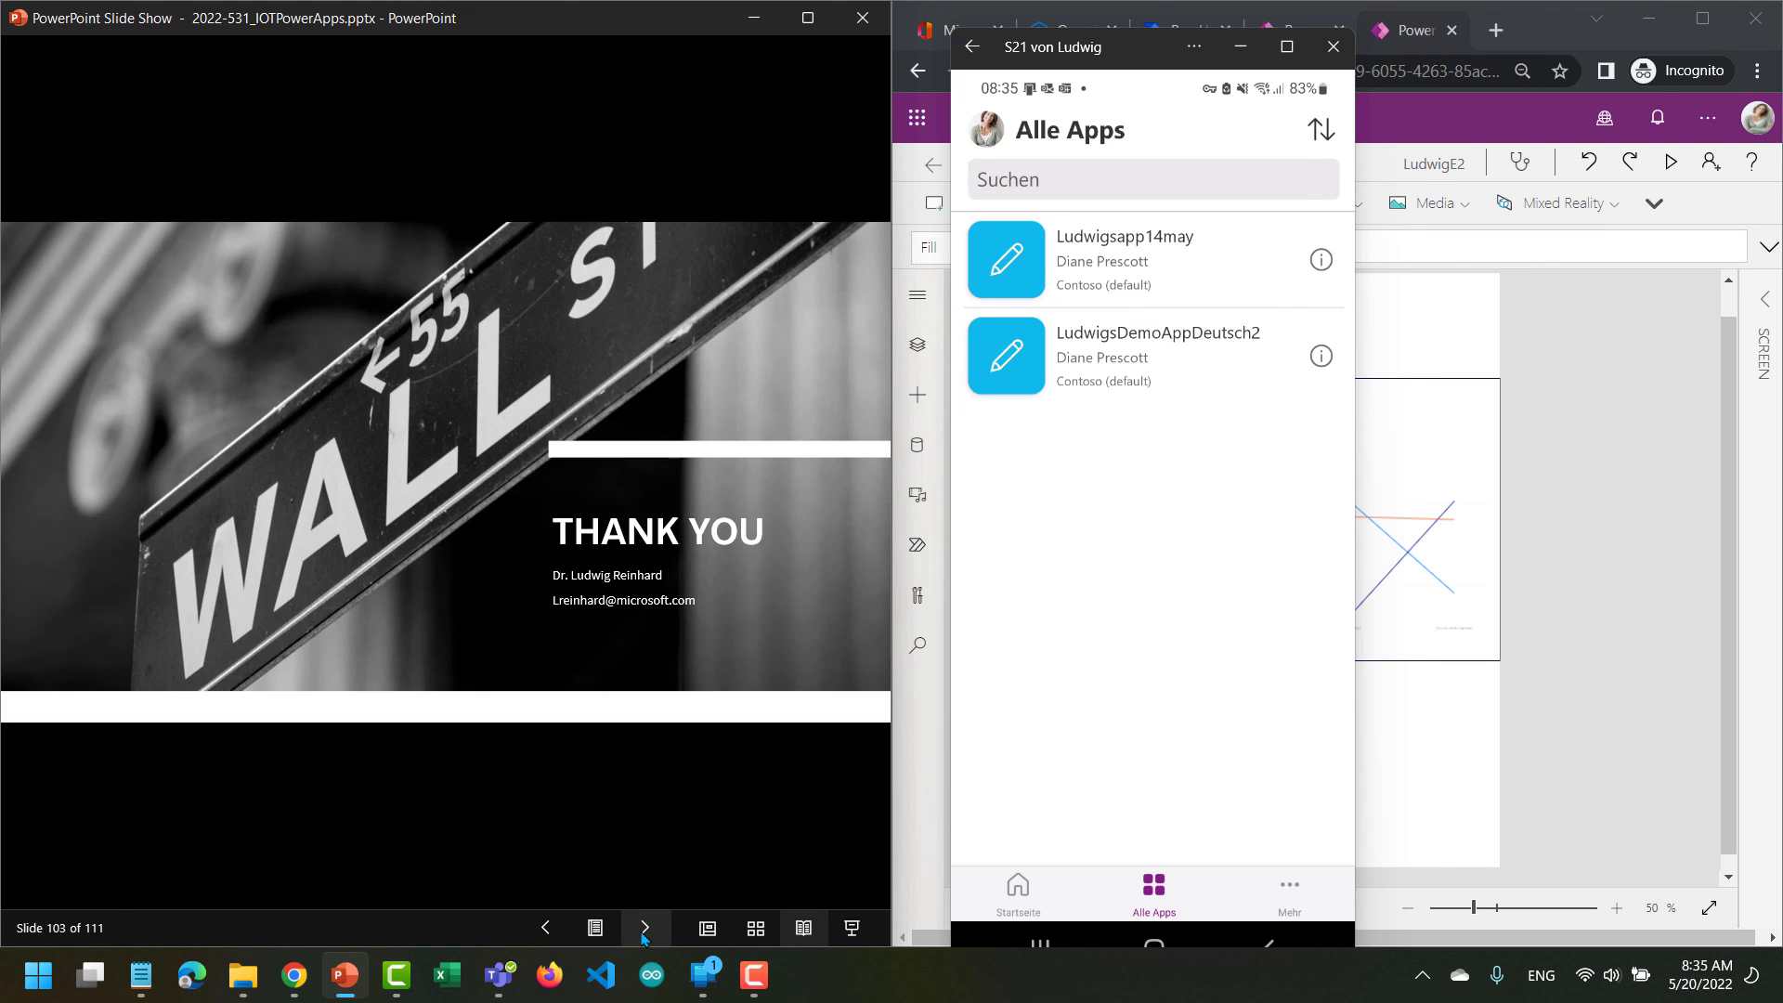